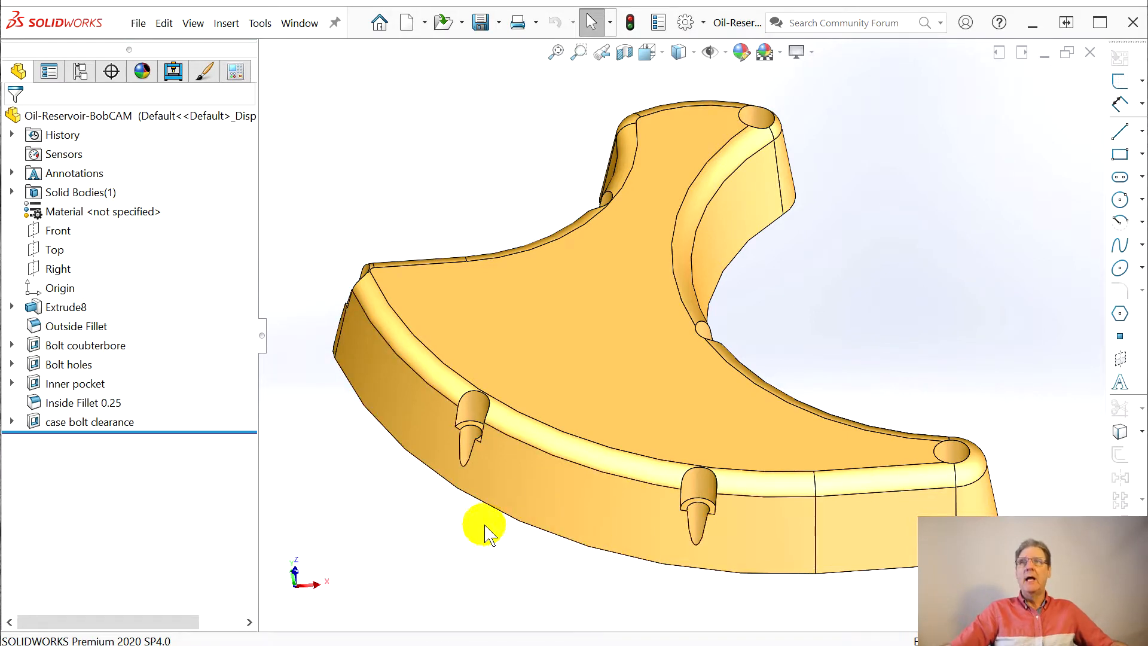
pyautogui.moveTo(474, 534); pyautogui.dragTo(425, 441, button='middle')
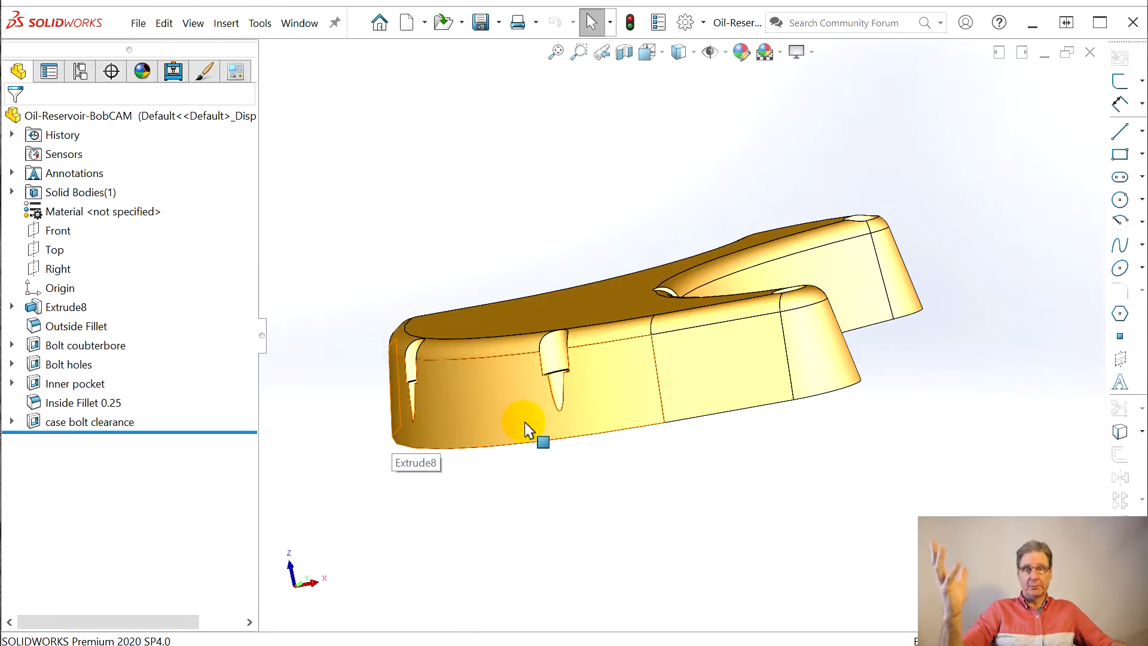
pyautogui.moveTo(511, 420); pyautogui.dragTo(479, 457, button='middle')
pyautogui.moveTo(956, 461); pyautogui.dragTo(819, 520, button='middle')
pyautogui.moveTo(551, 512); pyautogui.dragTo(662, 411, button='middle')
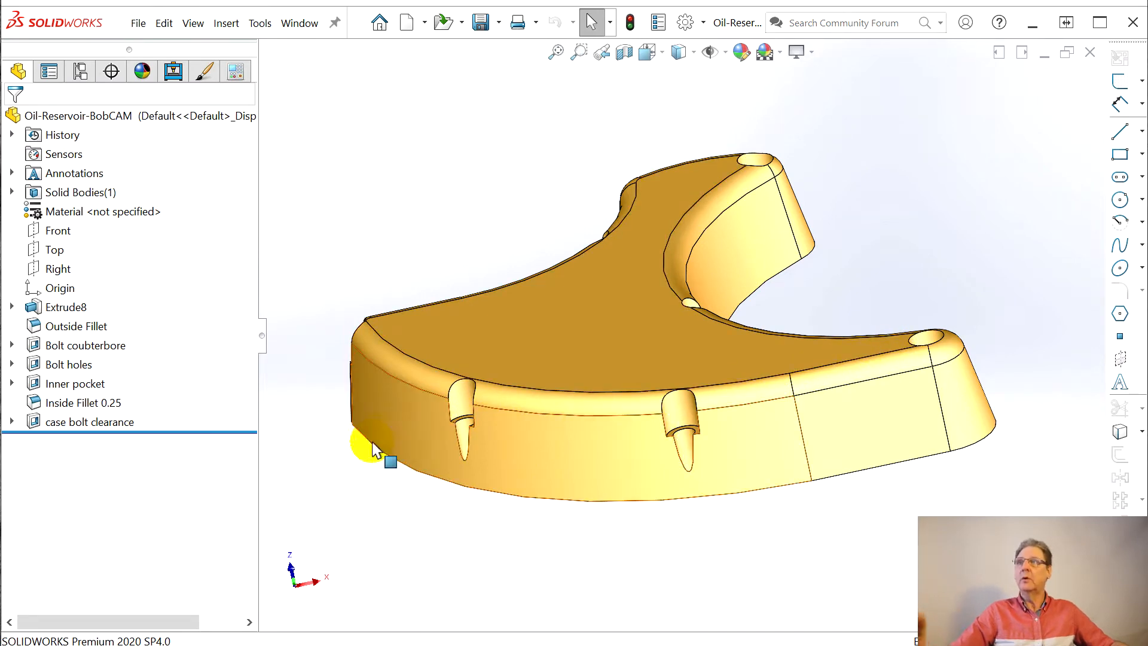
pyautogui.moveTo(537, 409); pyautogui.dragTo(568, 359, button='middle')
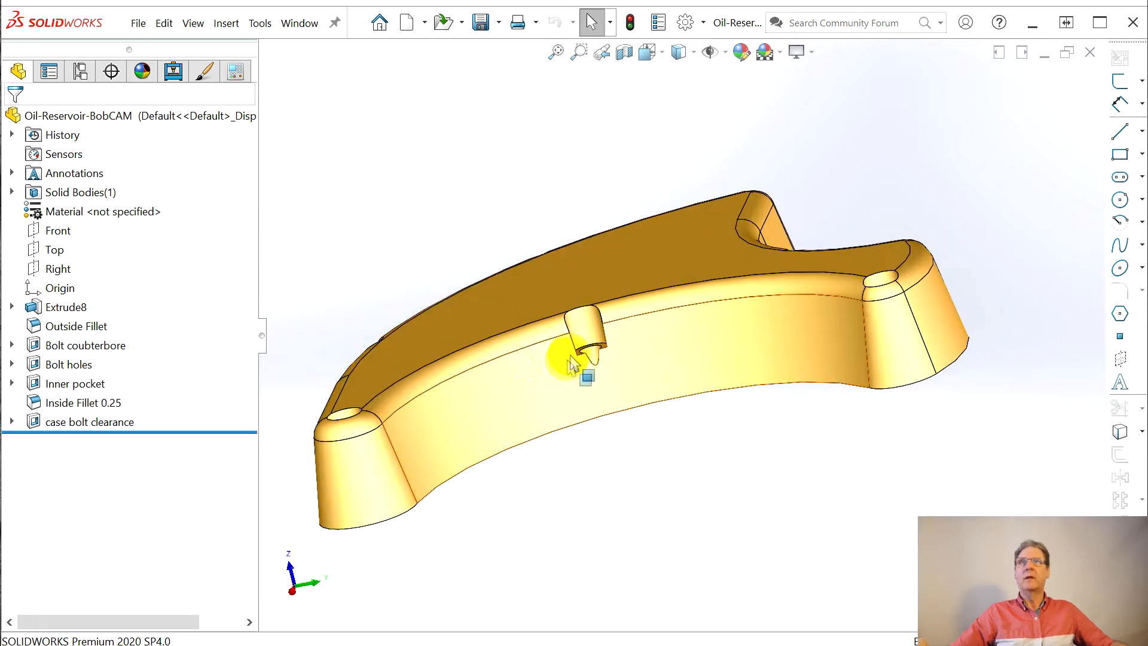
# Create a milling job in the CAM tree with the BC_3x_Mill machine and the System Default parameter template
pyautogui.click(173, 70)
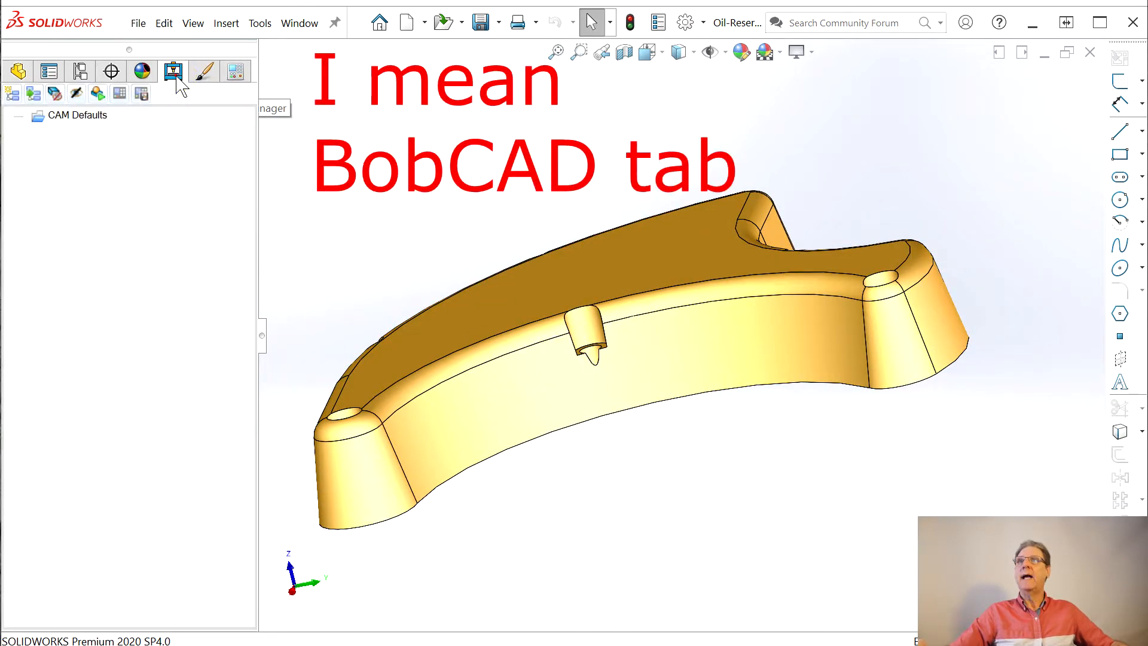
pyautogui.rightClick(90, 116)
pyautogui.click(115, 123)
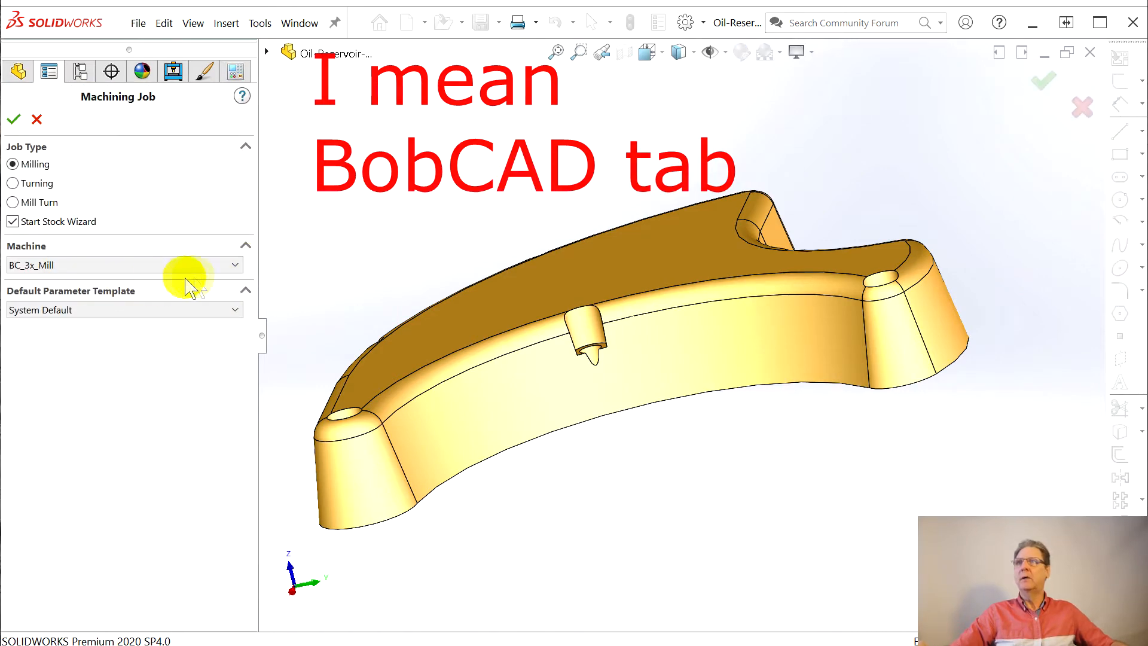
pyautogui.click(14, 119)
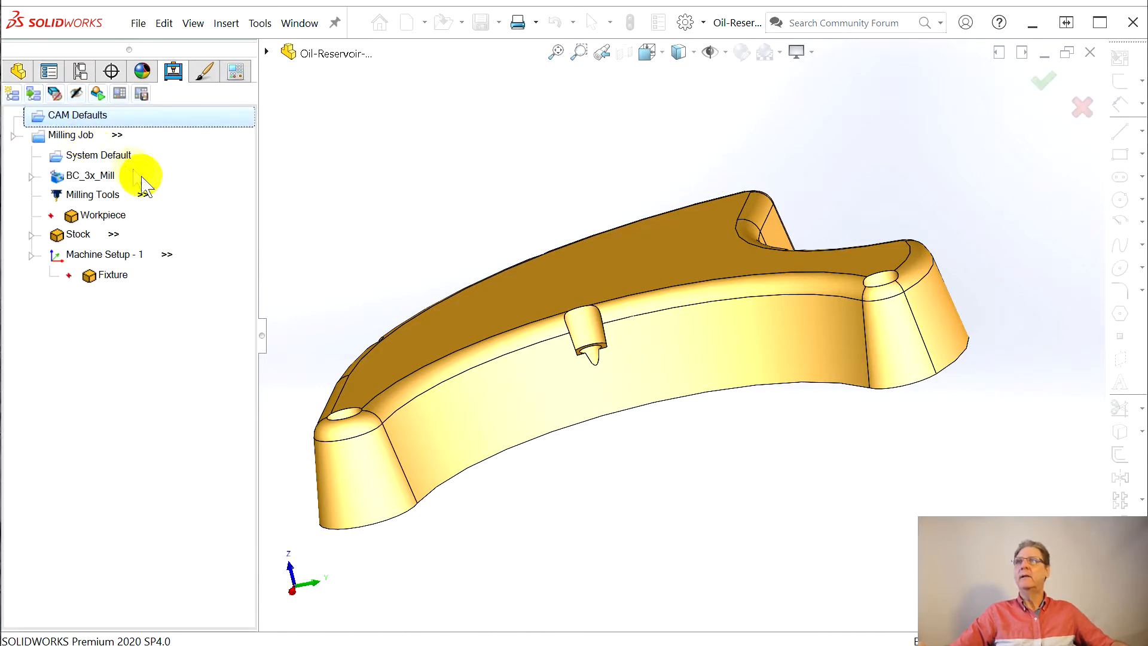
# Assign the oil reservoir's solid body as the workpiece of the milling job
pyautogui.doubleClick(103, 215)
pyautogui.click(661, 268)
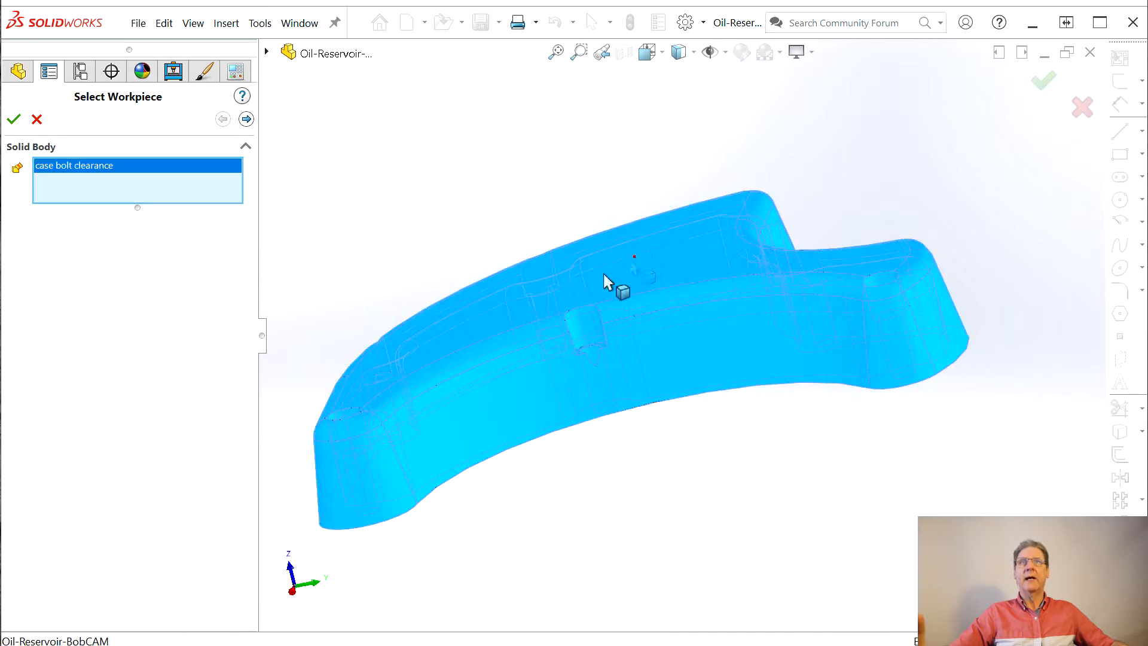
pyautogui.click(14, 119)
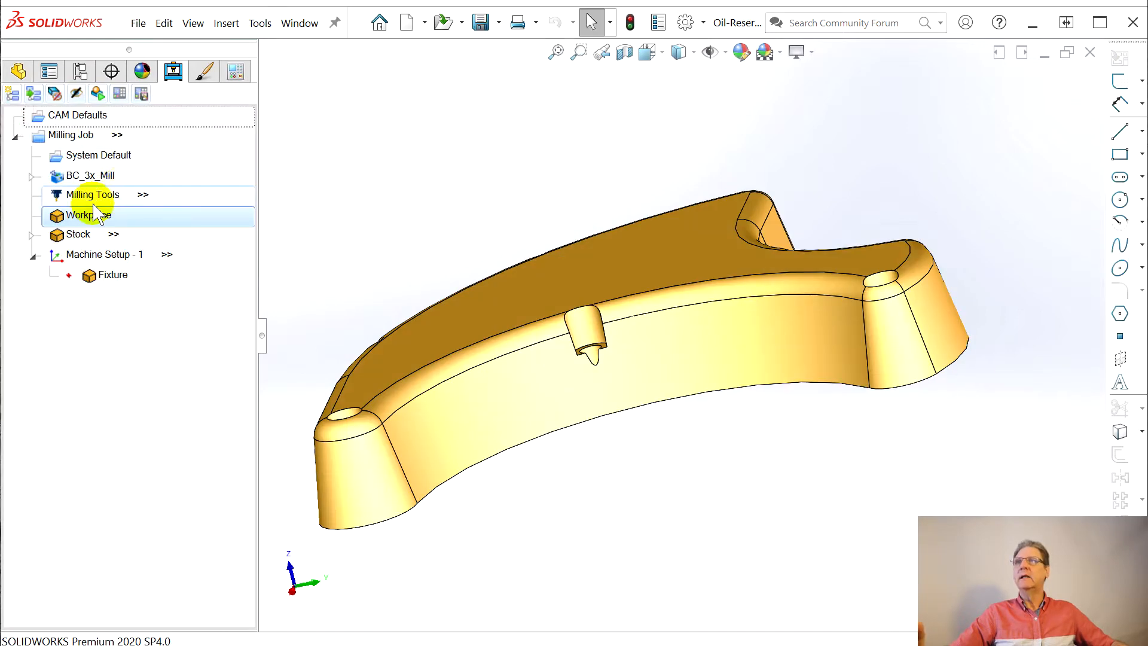
# Set the stock material to Wrought Alum 6061-T6, T651 (95 HB) from the aluminum group
pyautogui.click(35, 237)
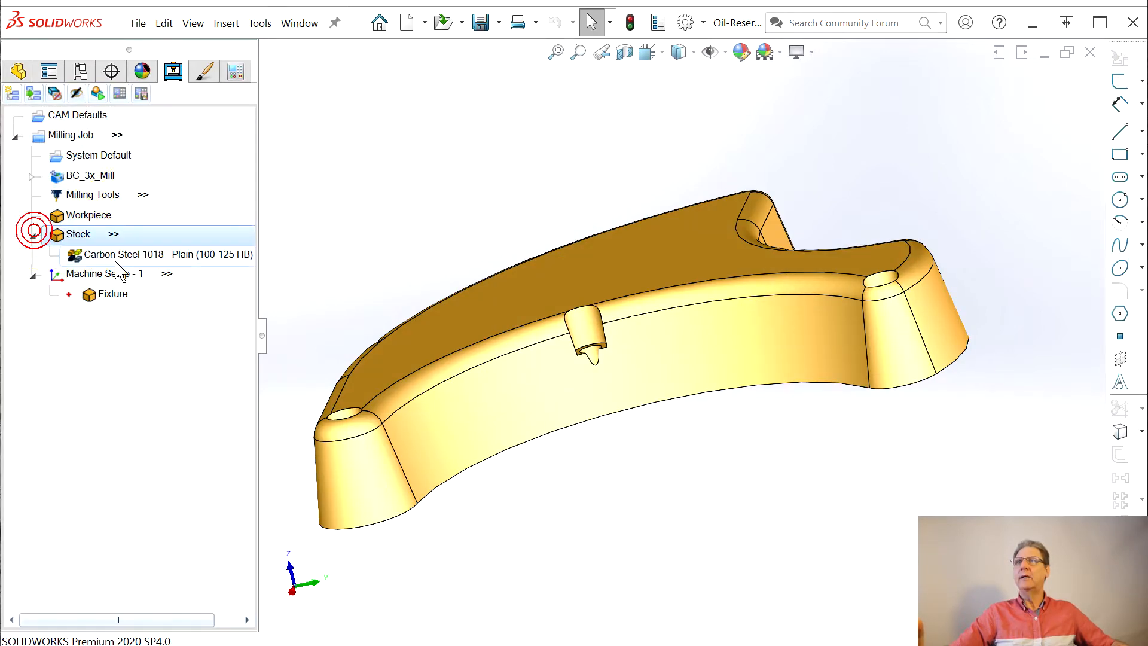
pyautogui.click(167, 256)
pyautogui.click(173, 264)
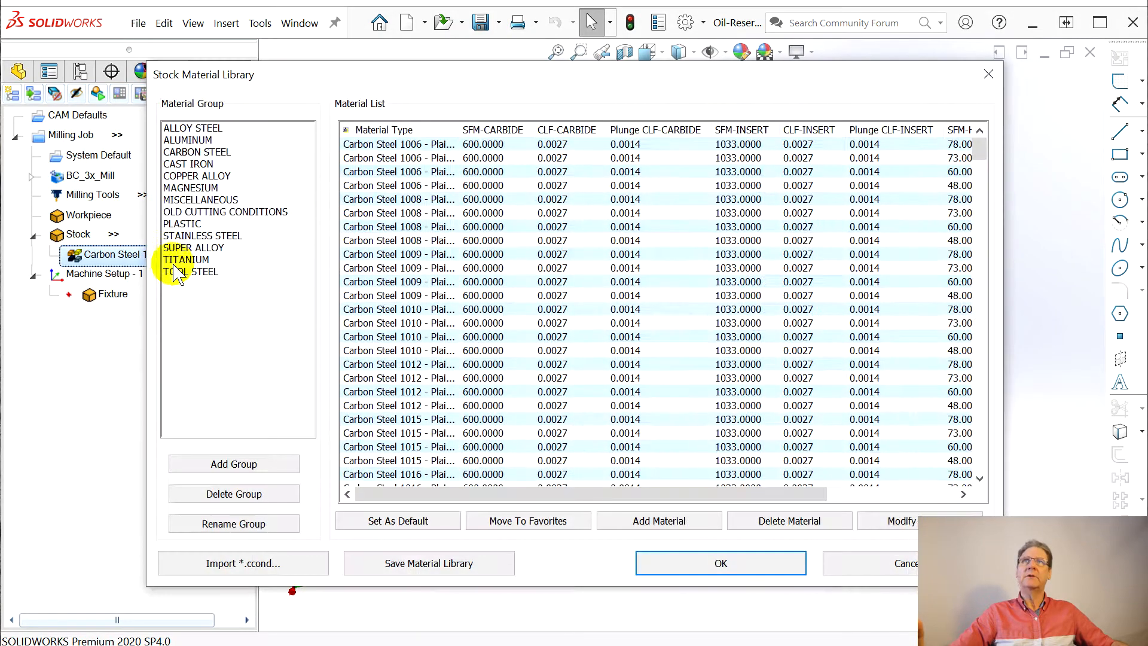
pyautogui.click(186, 141)
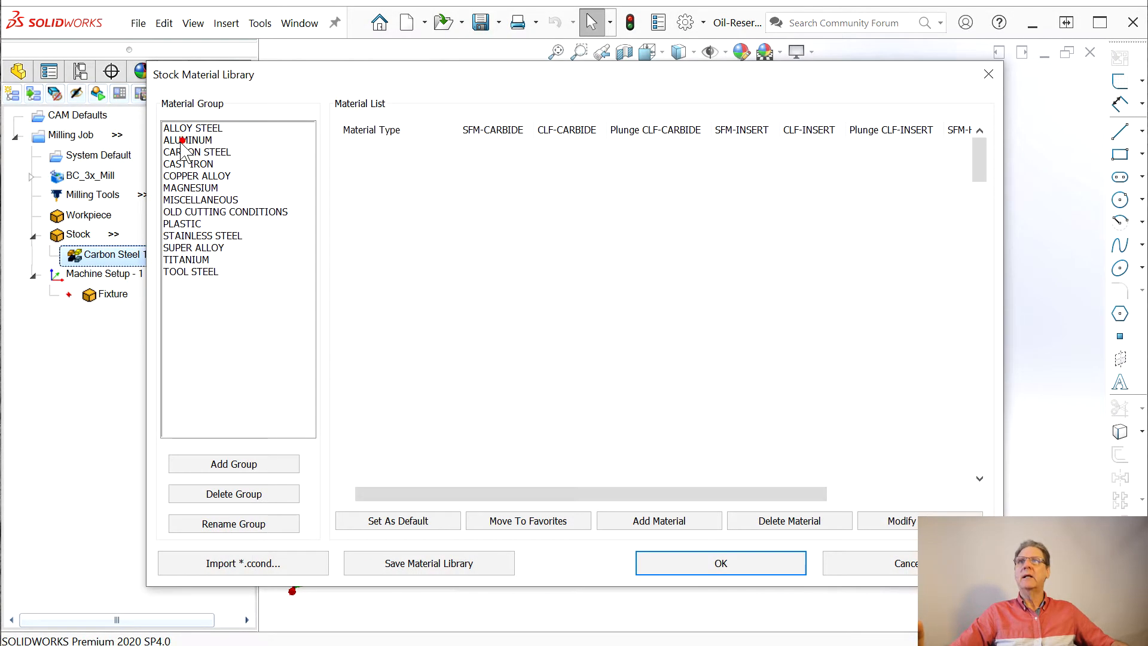
pyautogui.scroll(-10, 633, 281)
pyautogui.scroll(-20, 636, 284)
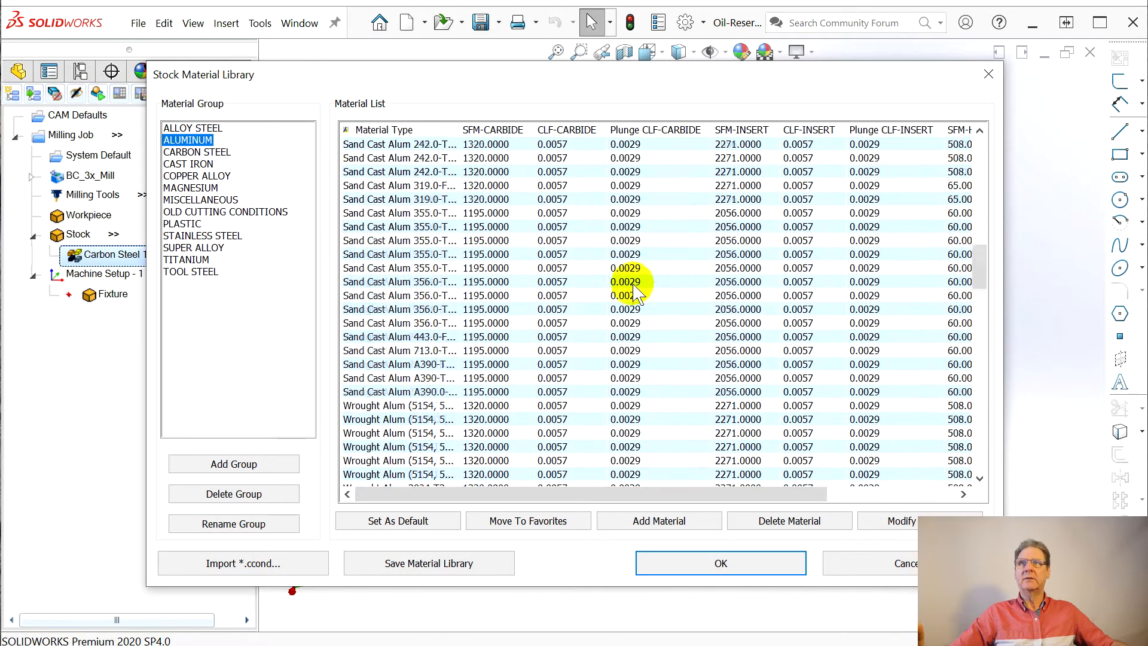
pyautogui.scroll(-5, 526, 349)
pyautogui.click(512, 338)
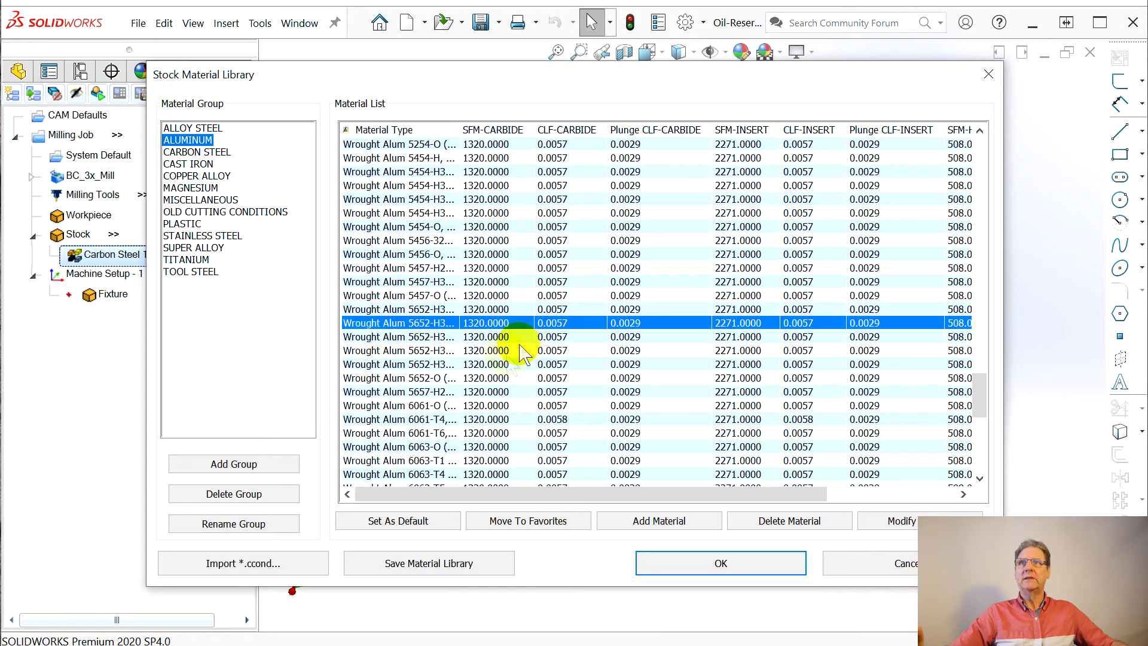
pyautogui.scroll(-3, 455, 410)
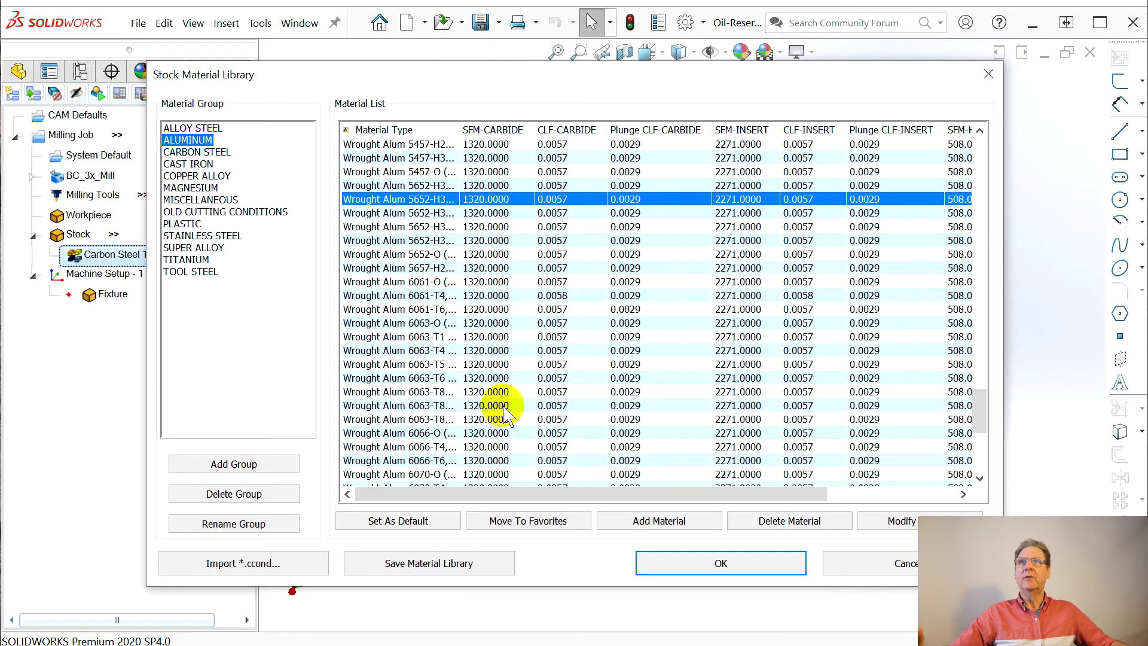
pyautogui.click(428, 309)
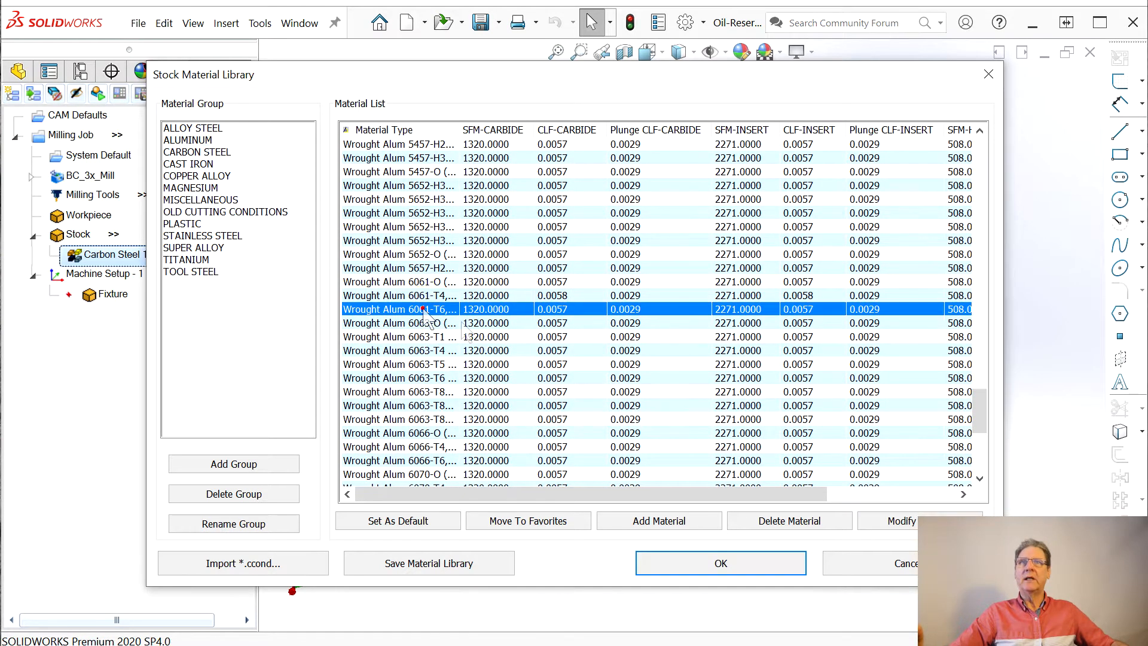
pyautogui.click(752, 568)
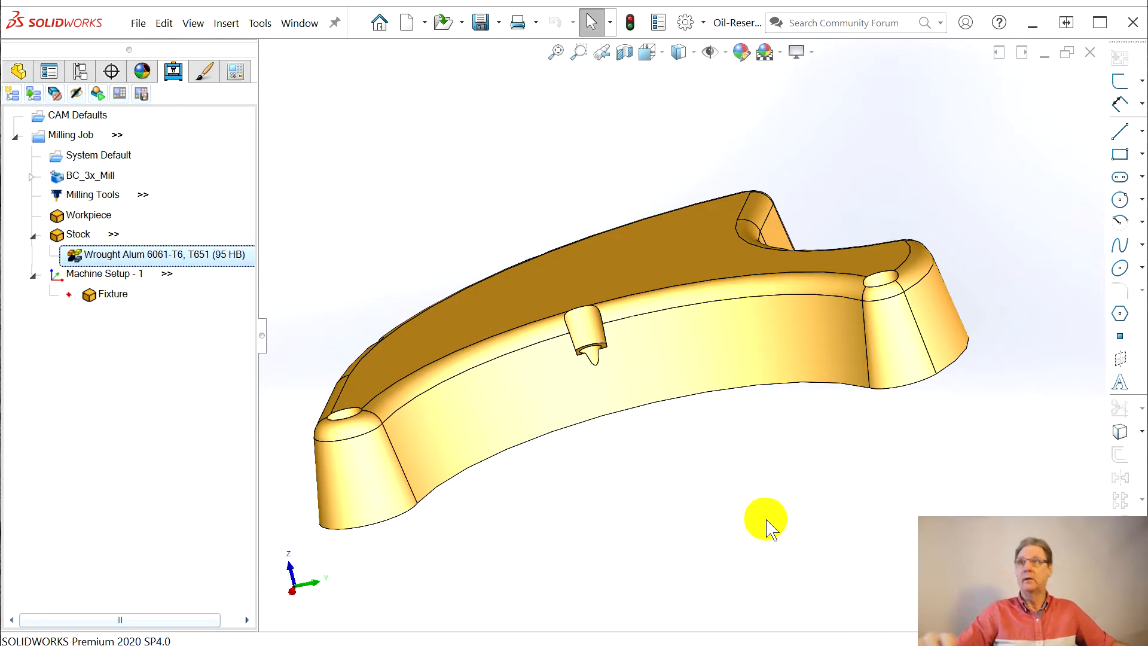
# Specify rectangular stock in the Stock Wizard with entered sizes of 8.5 in in X, 8.5 in in Y and 1.5 in in Z
pyautogui.click(143, 274)
pyautogui.click(113, 294)
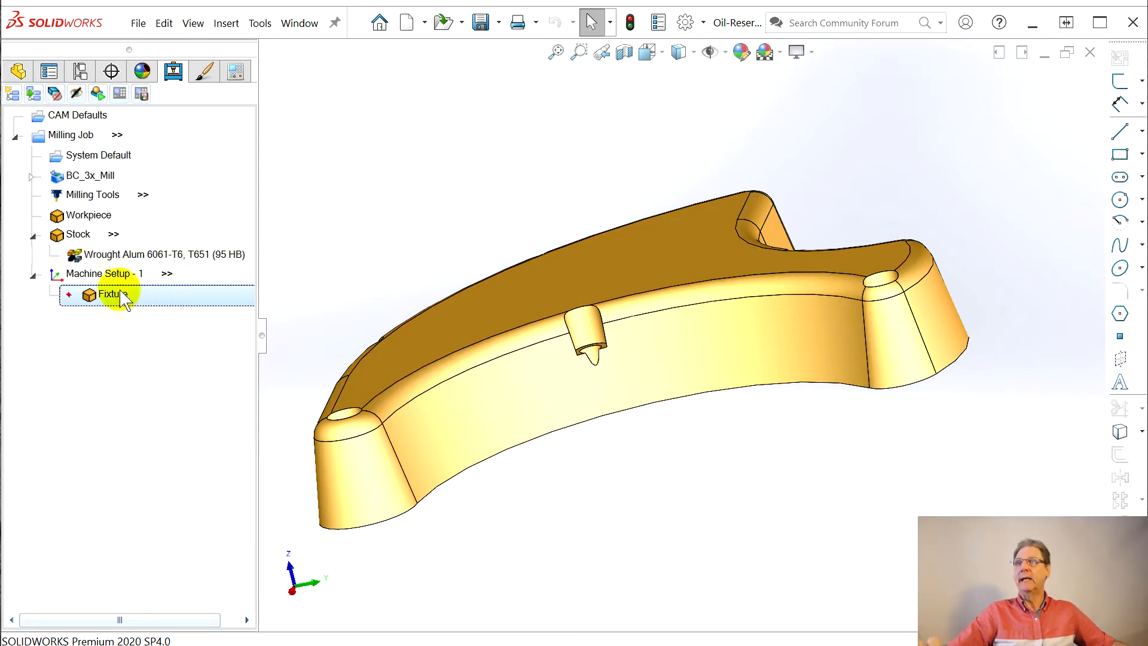
pyautogui.rightClick(69, 234)
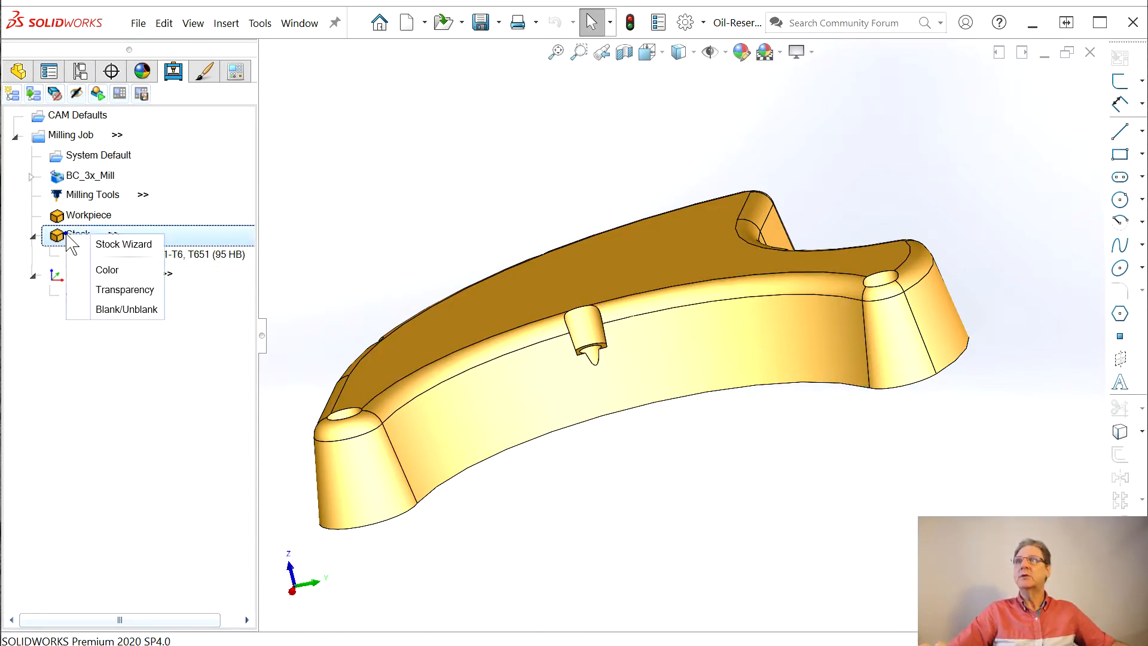
pyautogui.click(119, 248)
pyautogui.moveTo(415, 328); pyautogui.dragTo(394, 414, button='middle')
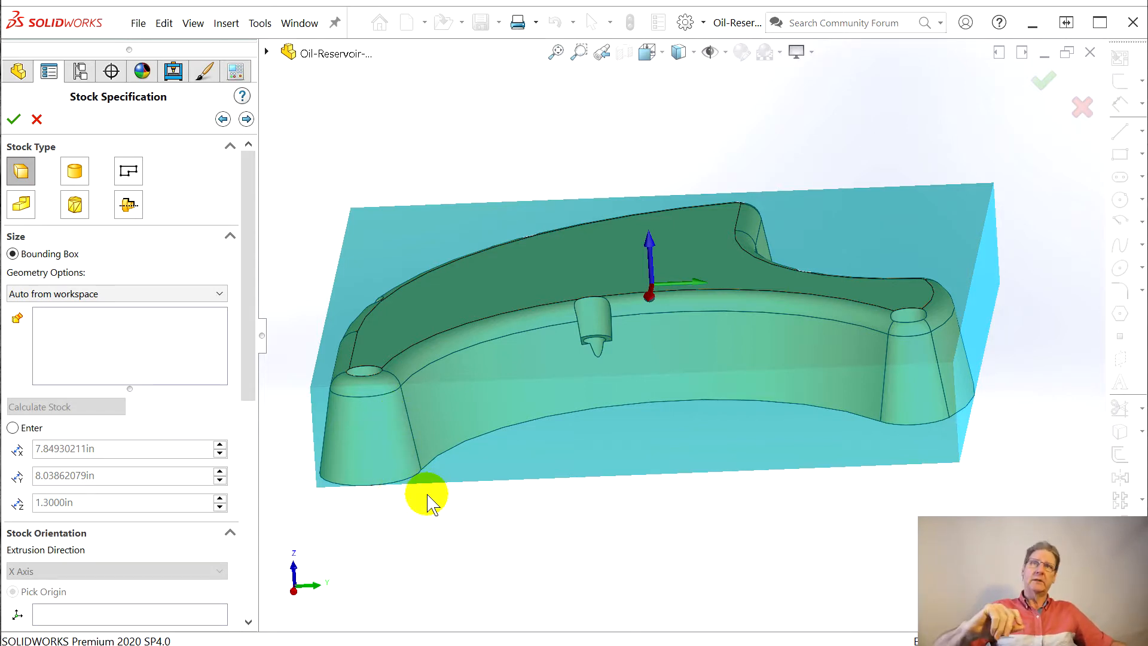
pyautogui.moveTo(575, 422); pyautogui.dragTo(456, 508, button='middle')
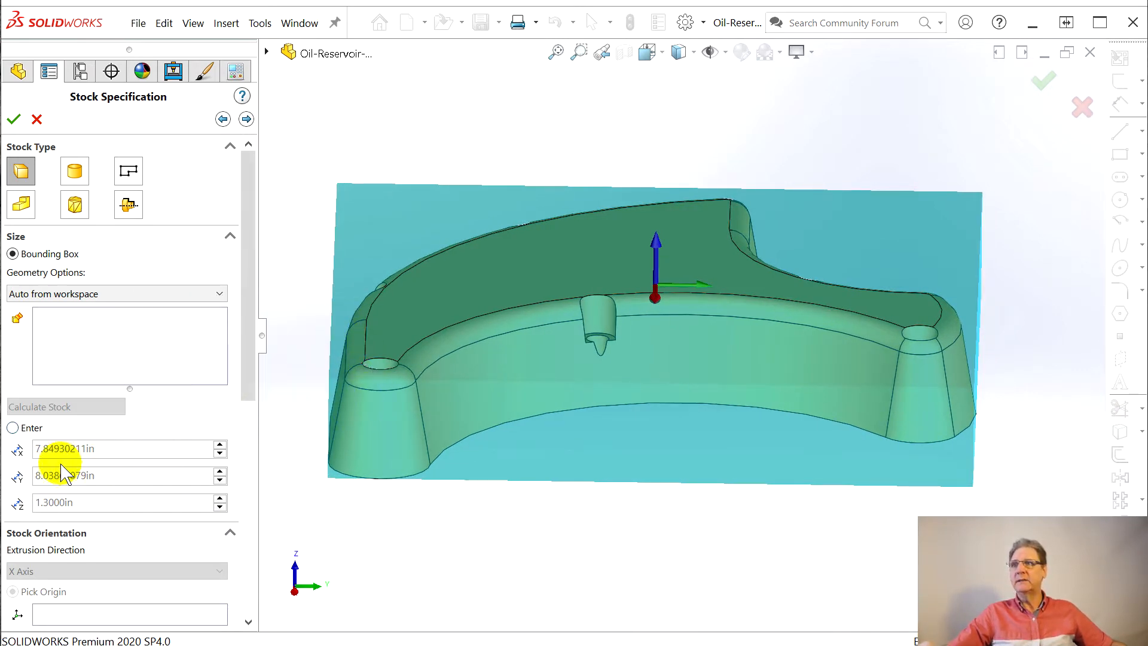
pyautogui.click(14, 428)
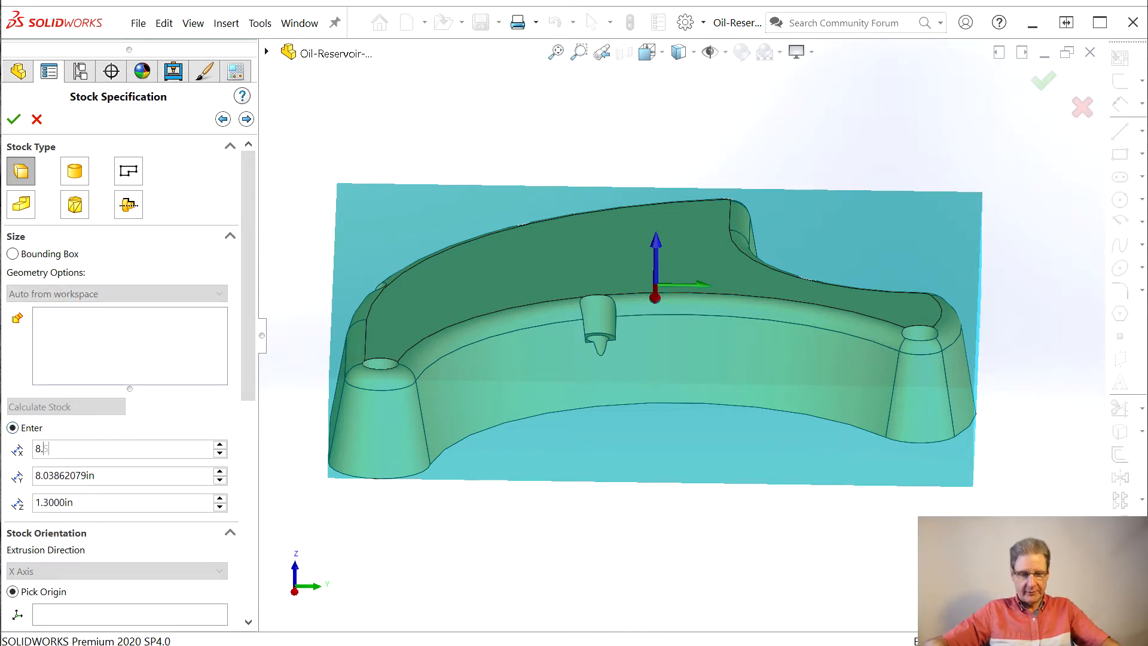
pyautogui.write('8.5')
pyautogui.press('Return')
pyautogui.click(110, 478)
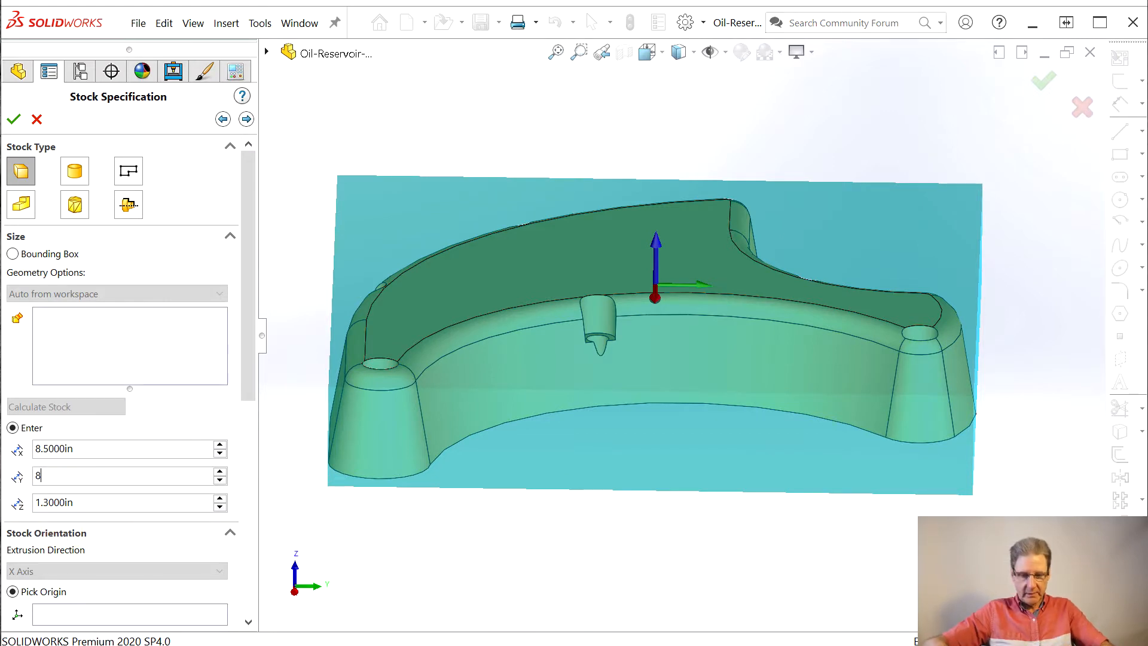
pyautogui.write('8.5')
pyautogui.press('Return')
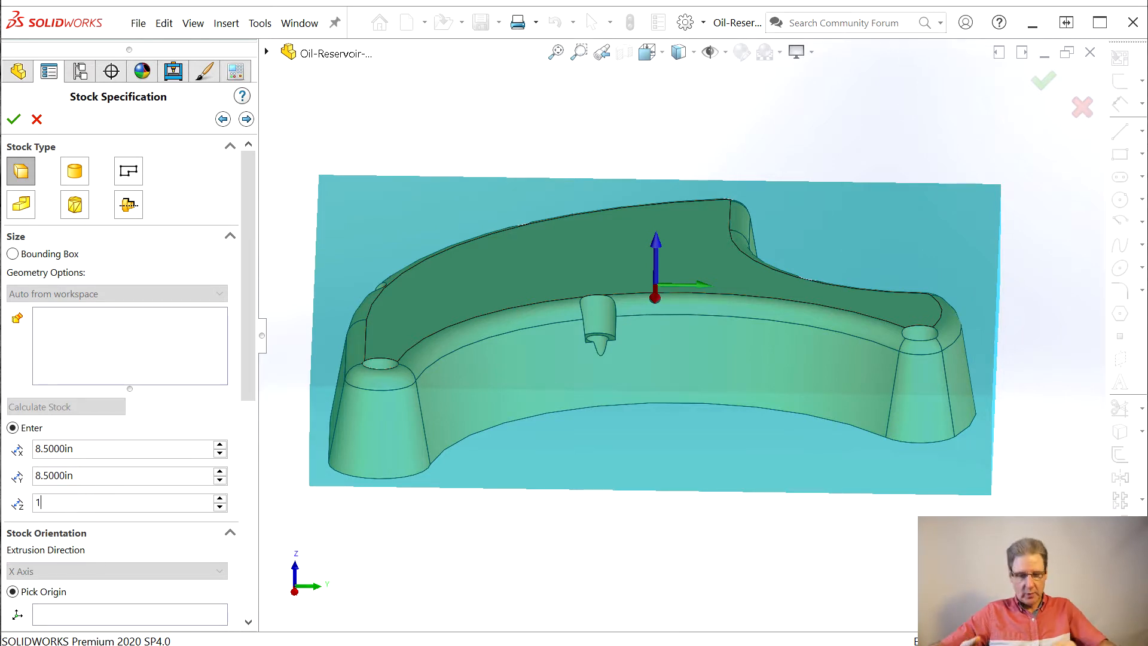
pyautogui.write('1.5')
pyautogui.press('Return')
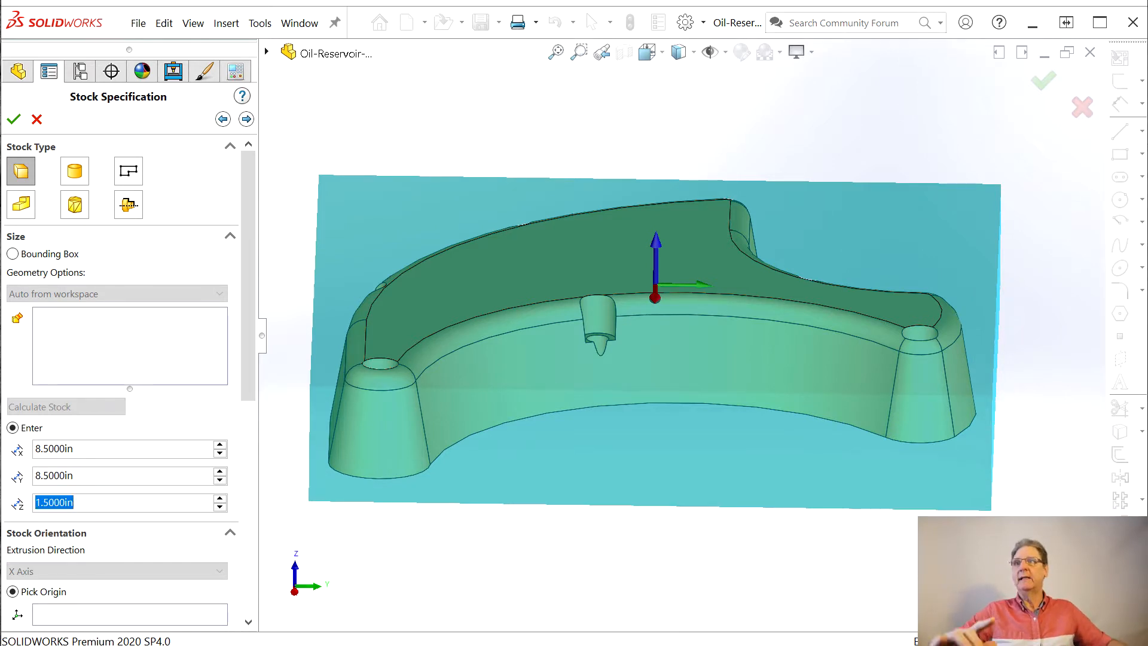
# Align the stock's Y direction with the short straight edge on the end of the part's top face, and reverse that direction
pyautogui.moveTo(547, 526); pyautogui.dragTo(582, 506, button='middle')
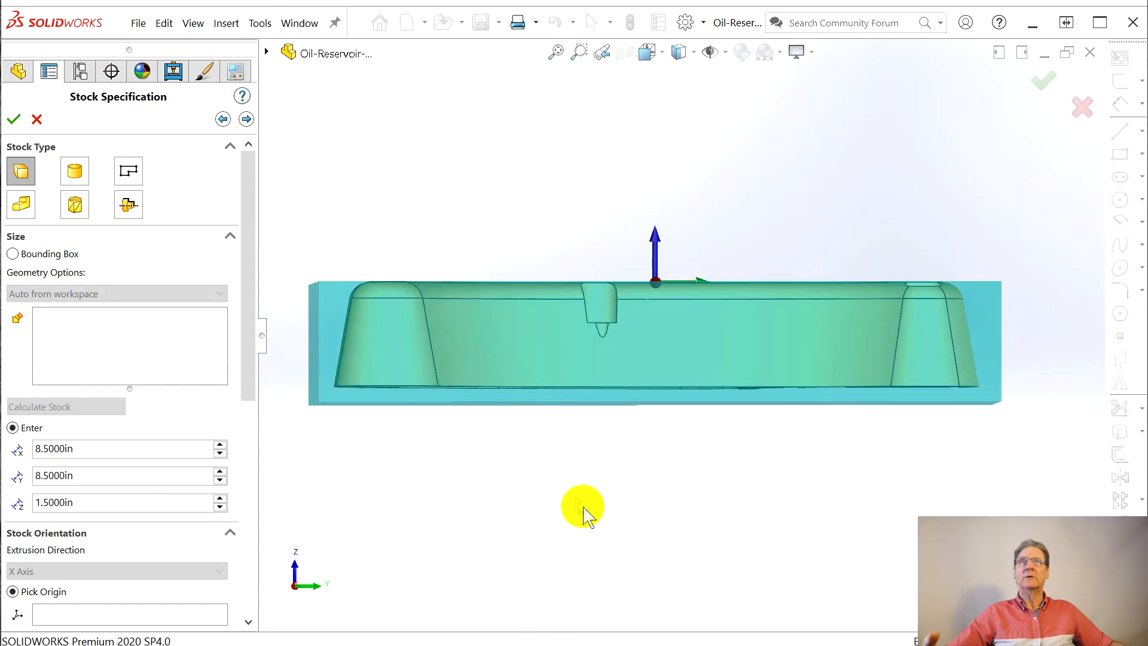
pyautogui.moveTo(546, 520); pyautogui.dragTo(656, 523, button='middle')
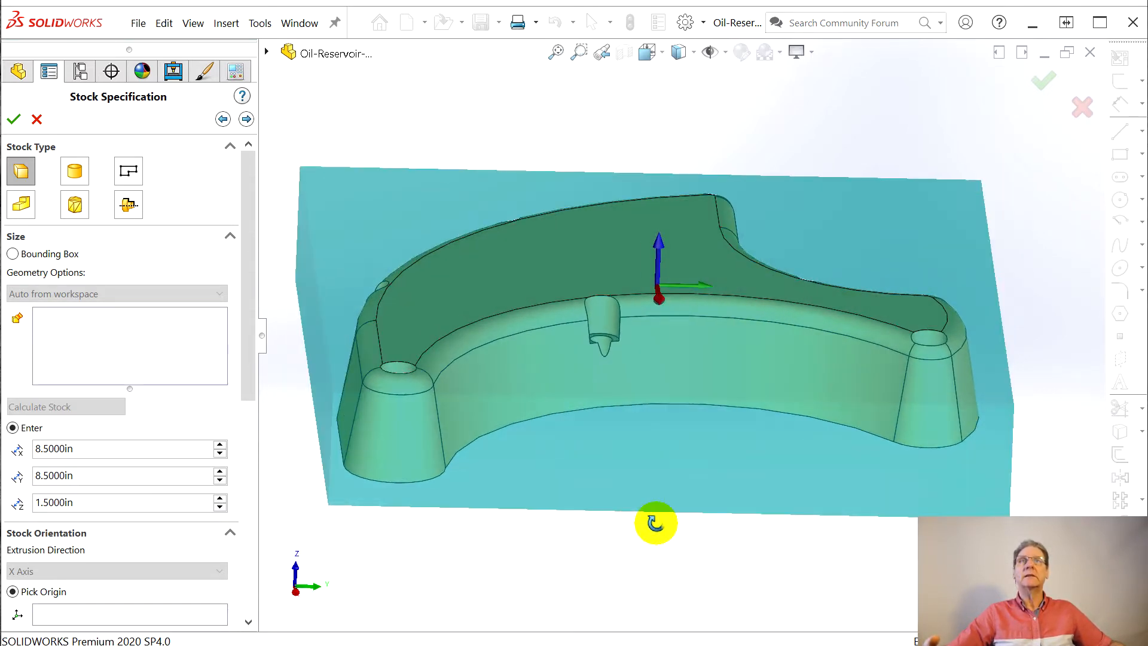
pyautogui.moveTo(680, 391); pyautogui.dragTo(628, 550, button='middle')
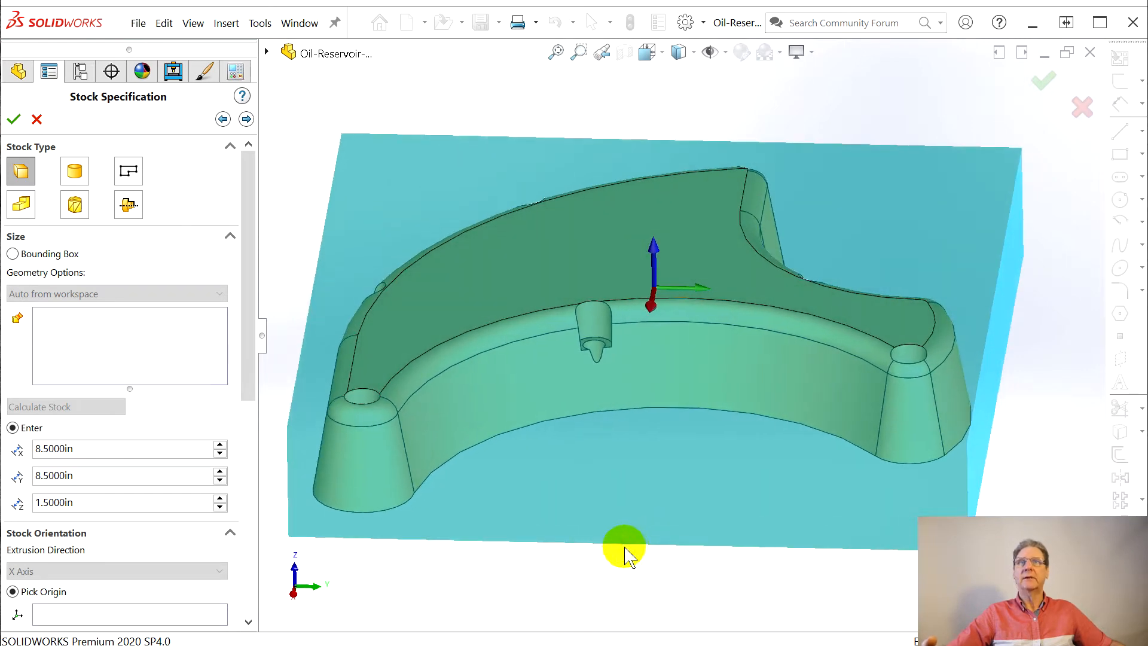
pyautogui.moveTo(249, 342); pyautogui.dragTo(250, 527)
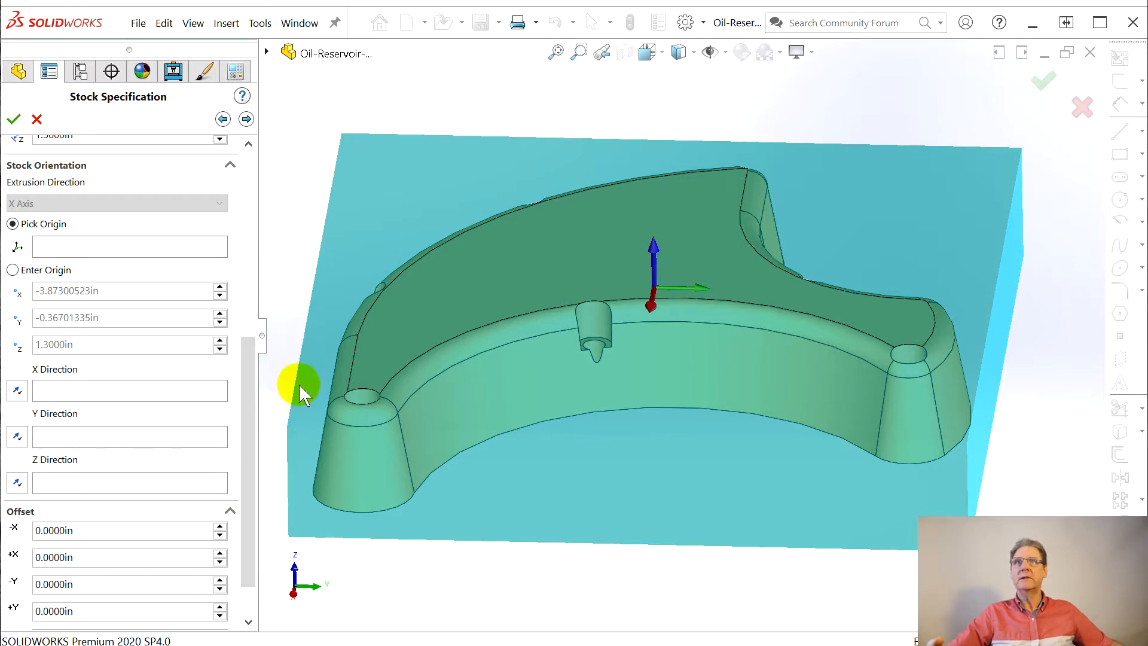
pyautogui.click(75, 435)
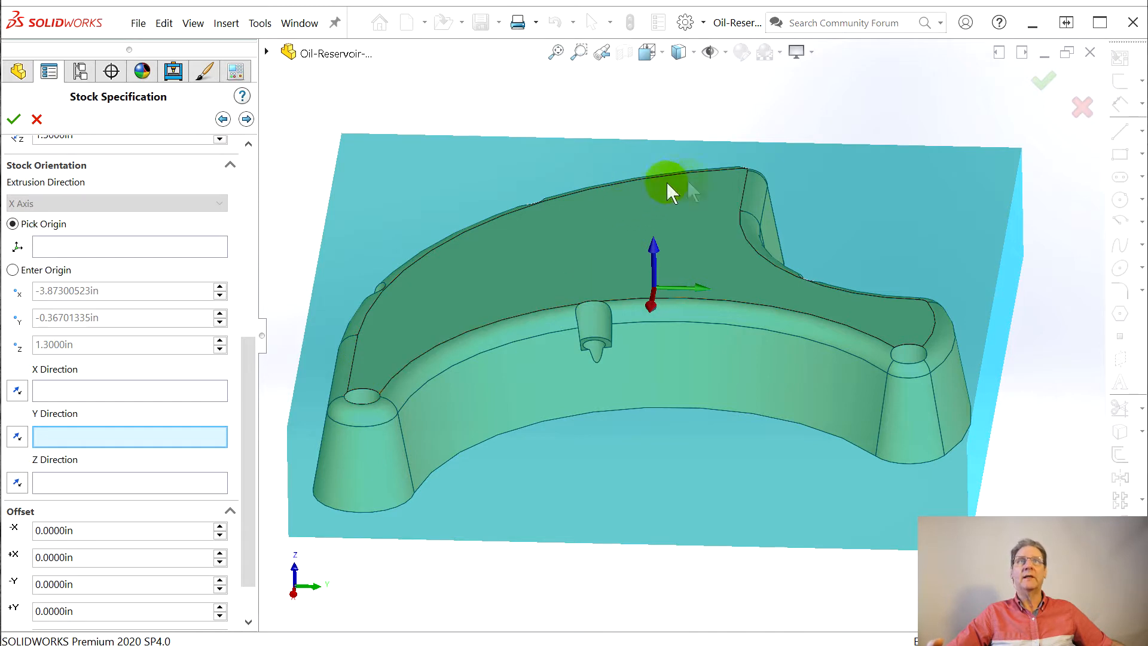
pyautogui.click(355, 368)
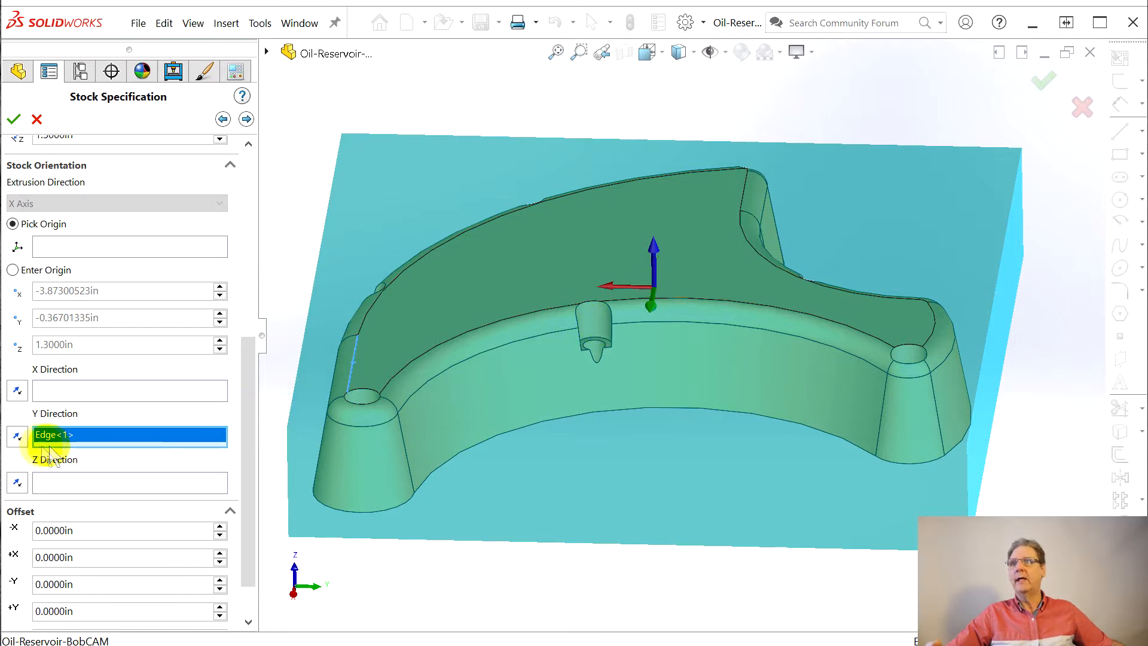
pyautogui.click(18, 437)
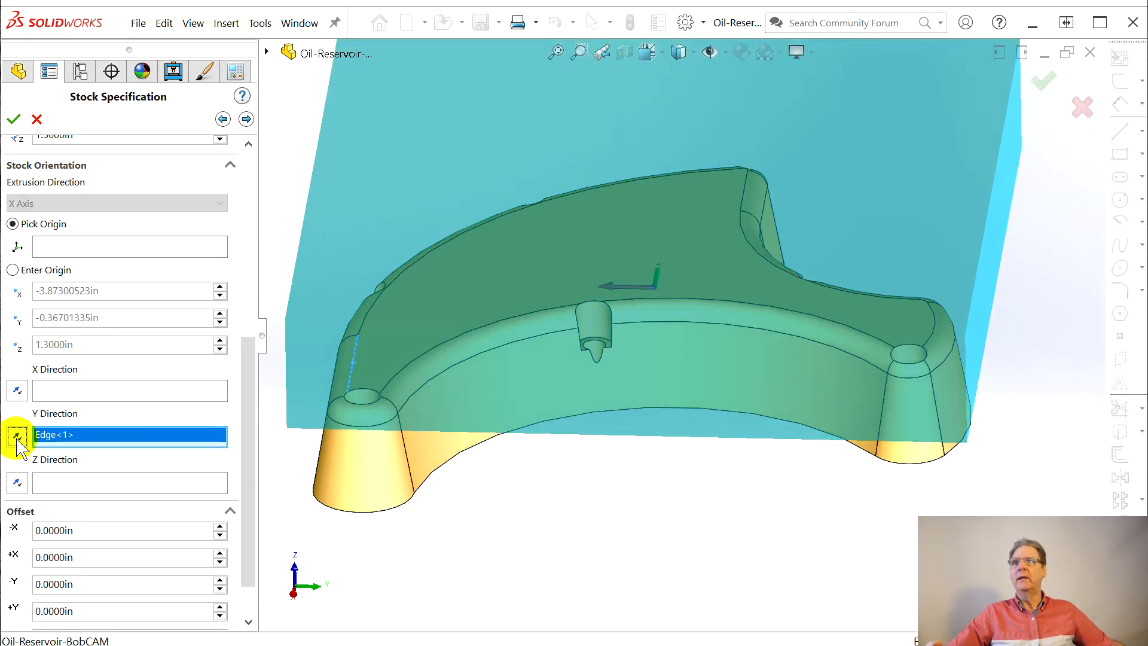
# Reverse the stock's Z direction so that the block encloses the part
pyautogui.moveTo(523, 418); pyautogui.dragTo(528, 351, button='middle')
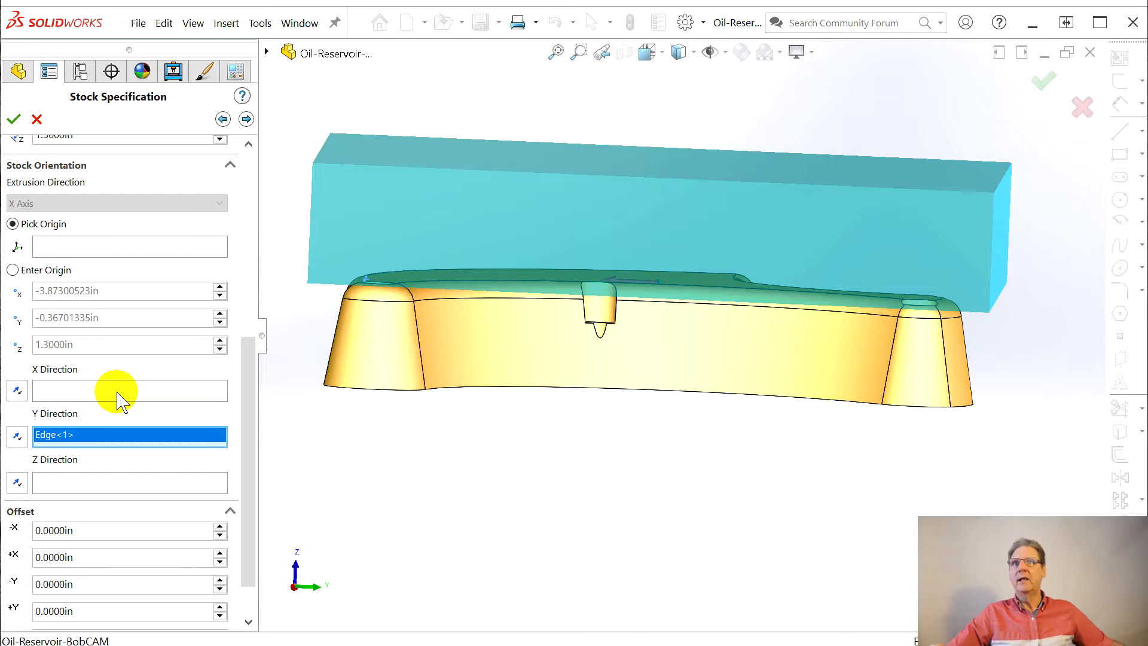
pyautogui.moveTo(361, 407); pyautogui.dragTo(362, 509, button='middle')
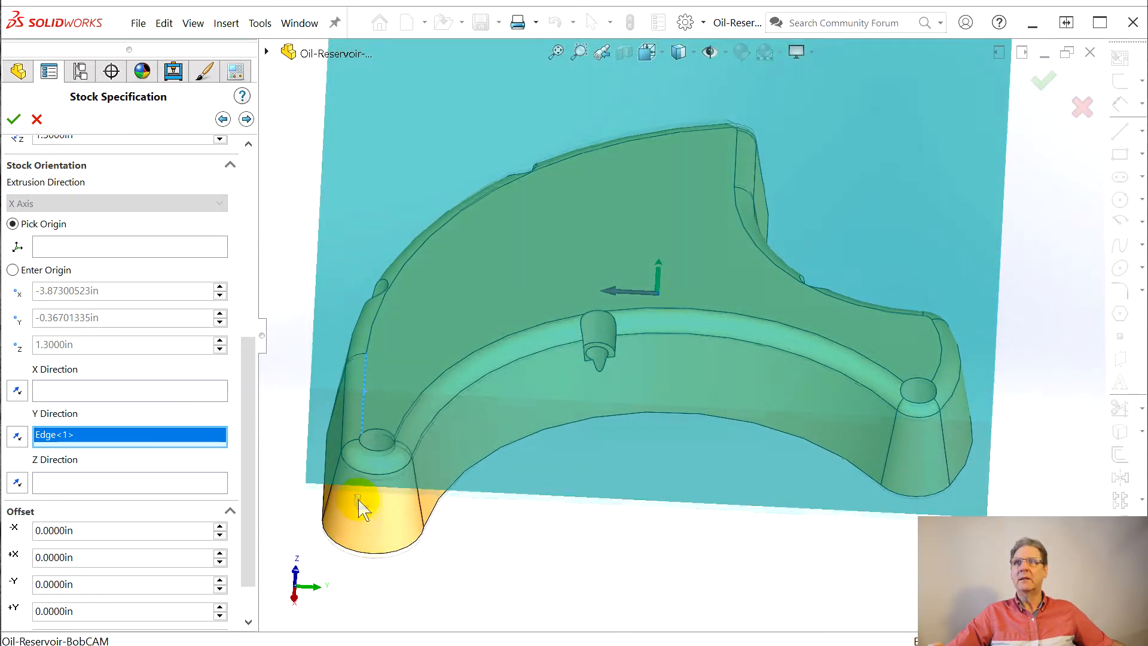
pyautogui.click(18, 483)
pyautogui.moveTo(559, 426); pyautogui.dragTo(576, 389, button='middle')
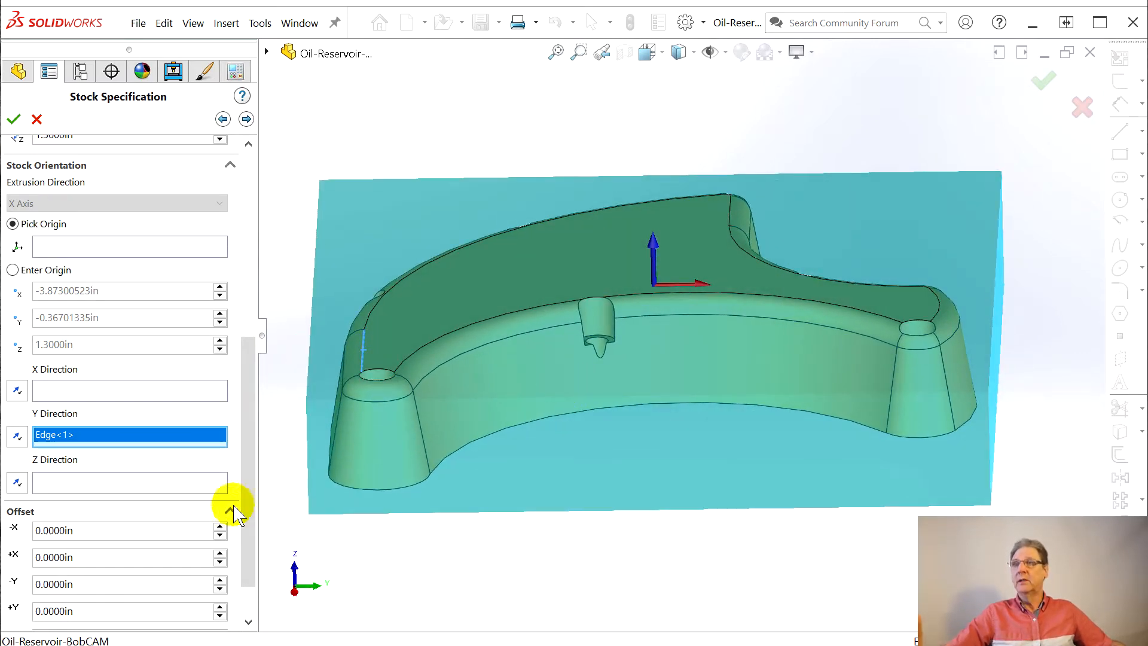
pyautogui.scroll(-2, 243, 500)
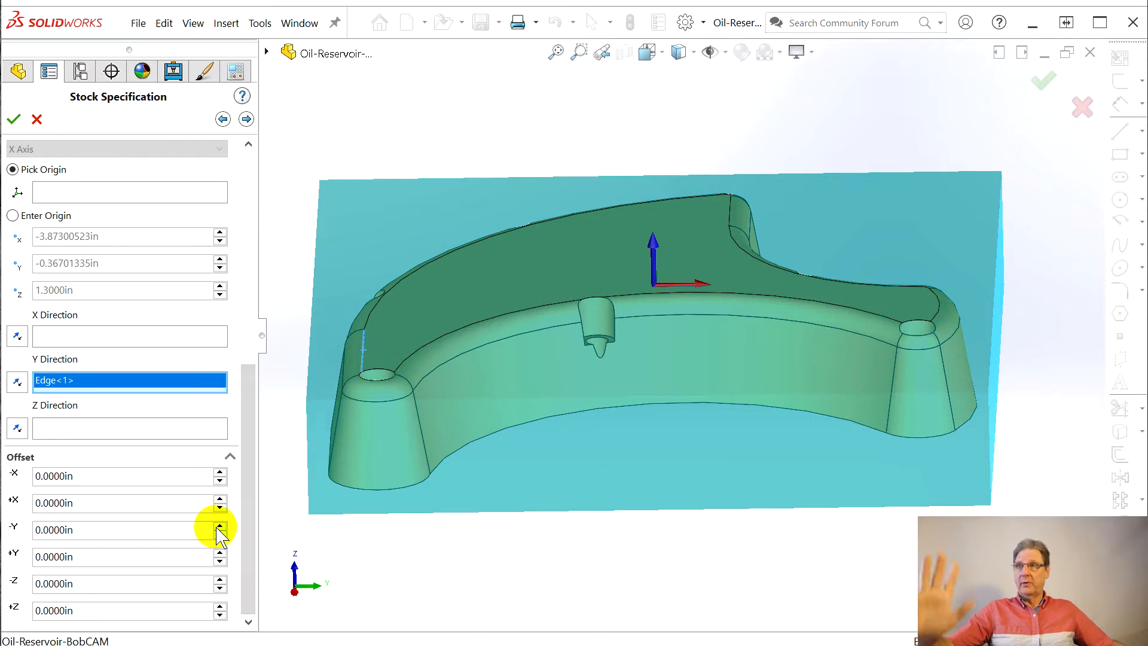
# Set the stock's +Z offset to 0.05 in and its Z size to 1.45 in, and accept the stock specification
pyautogui.moveTo(385, 505); pyautogui.dragTo(405, 457, button='middle')
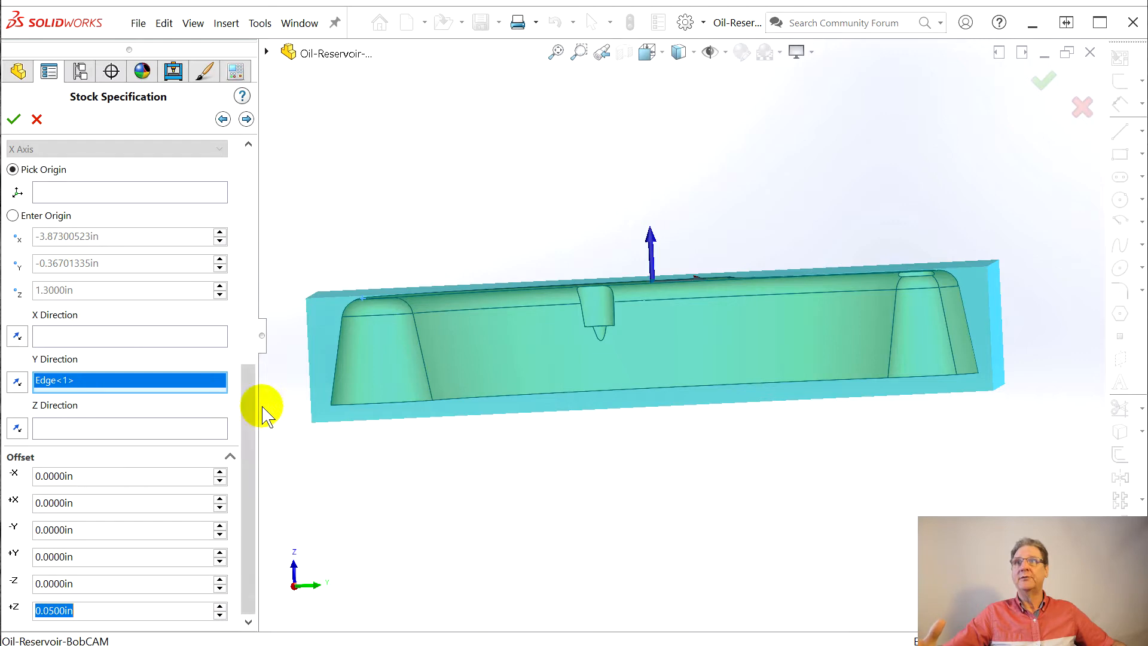
pyautogui.moveTo(251, 418); pyautogui.dragTo(245, 248)
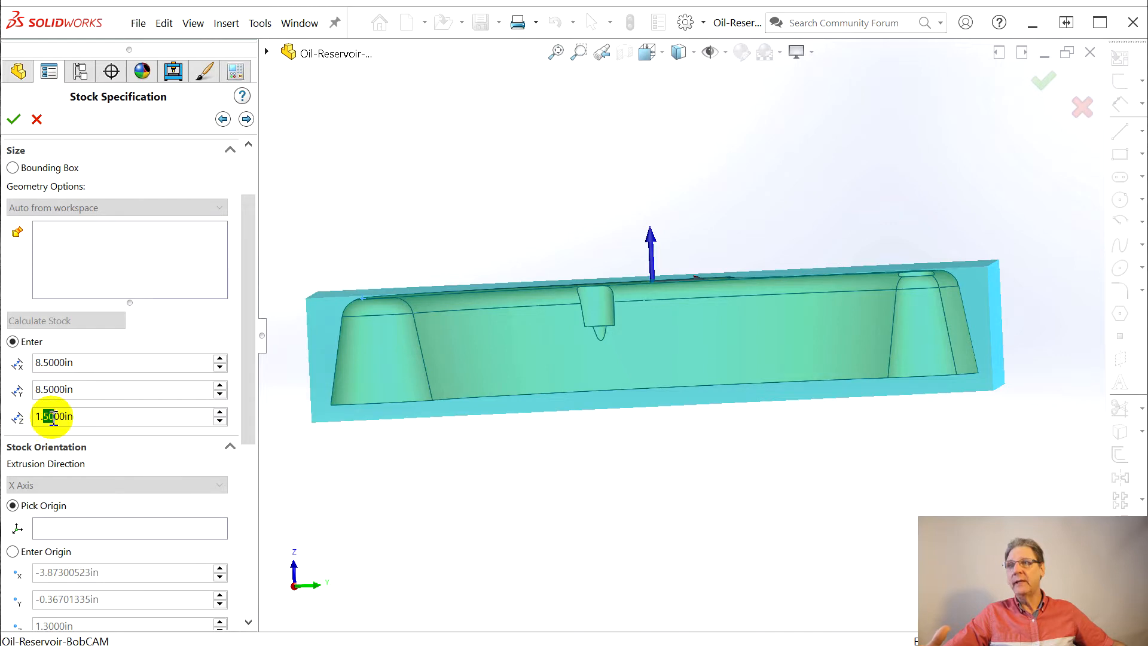
pyautogui.write('45')
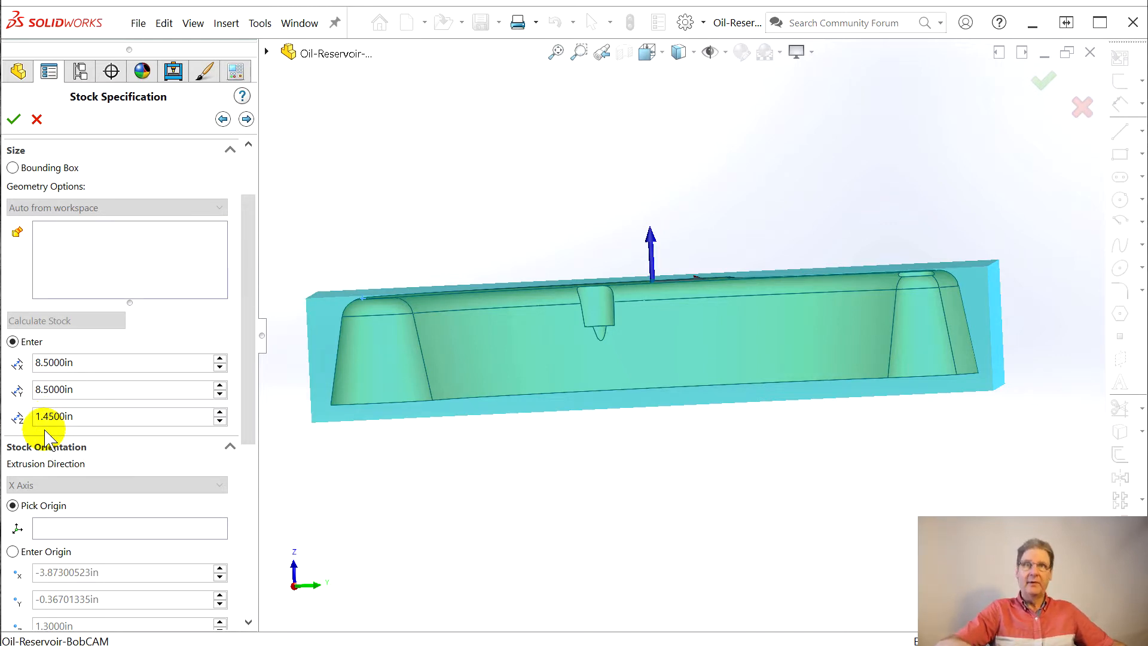
pyautogui.press('Return')
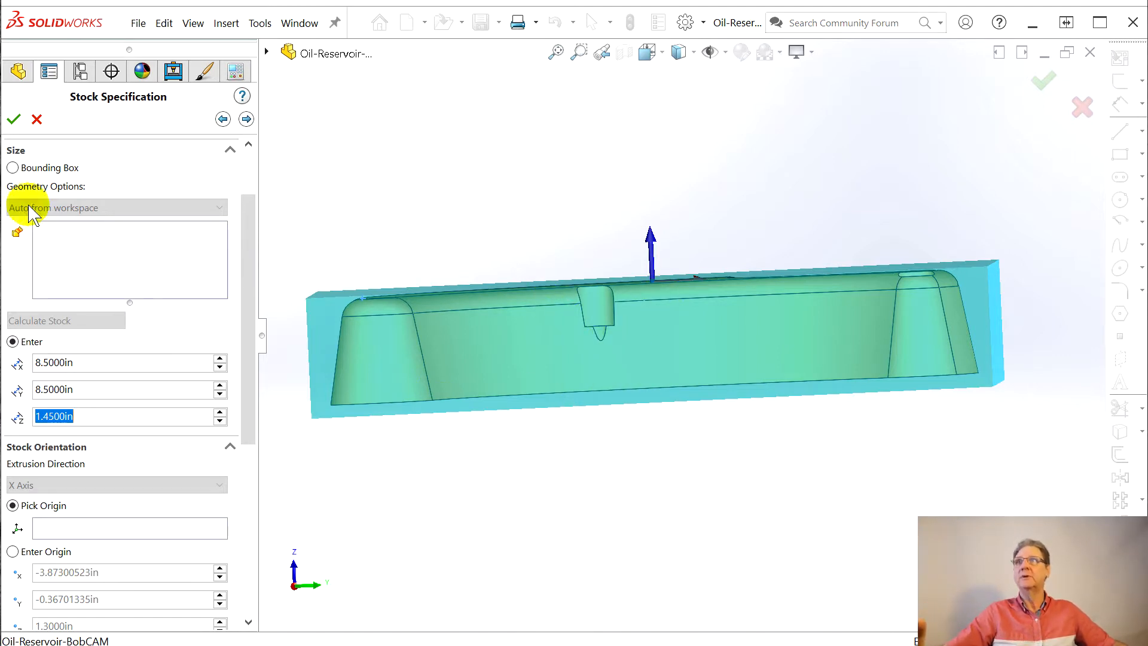
pyautogui.moveTo(553, 397); pyautogui.dragTo(541, 487, button='middle')
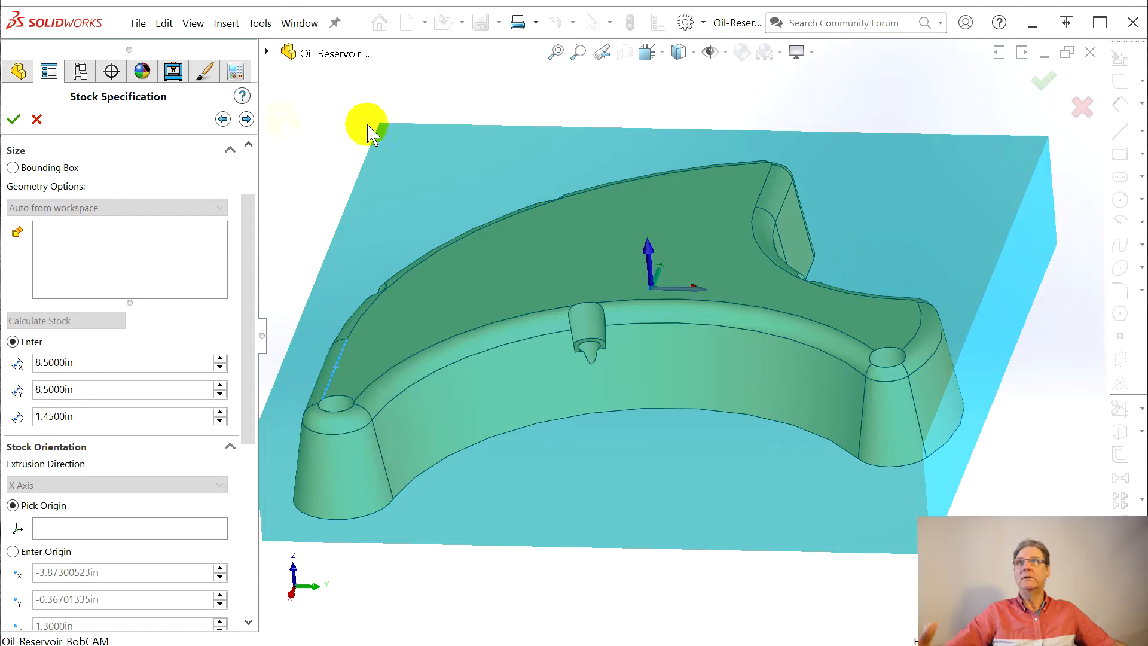
pyautogui.click(14, 120)
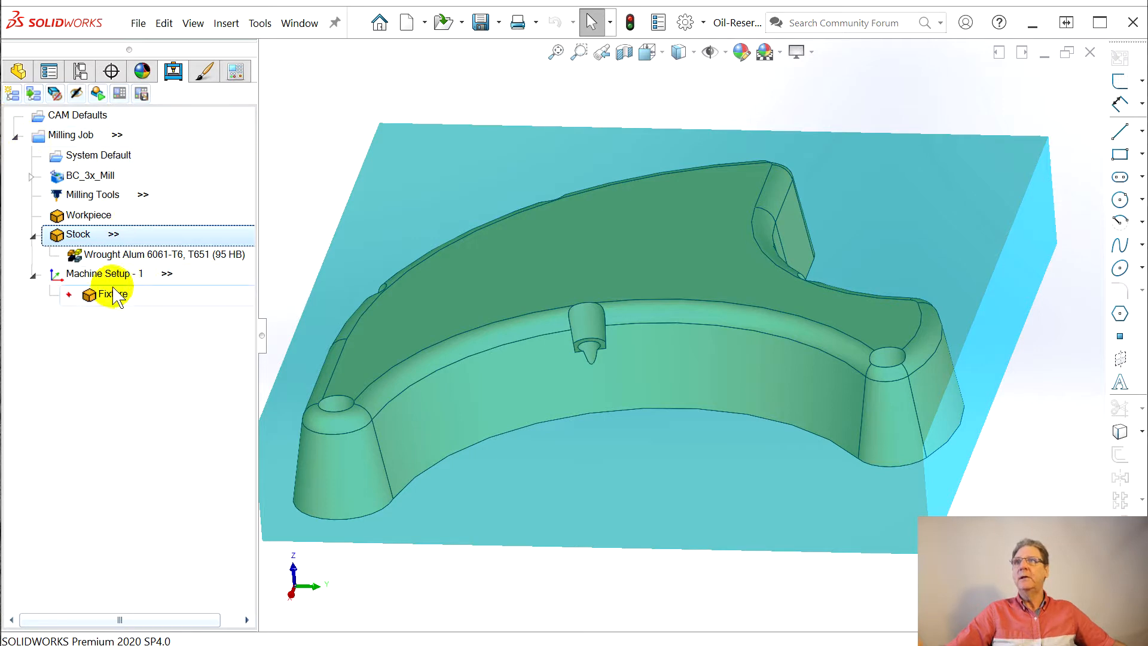
# Rename the first machine setup as Outer setup
pyautogui.rightClick(99, 275)
pyautogui.click(155, 644)
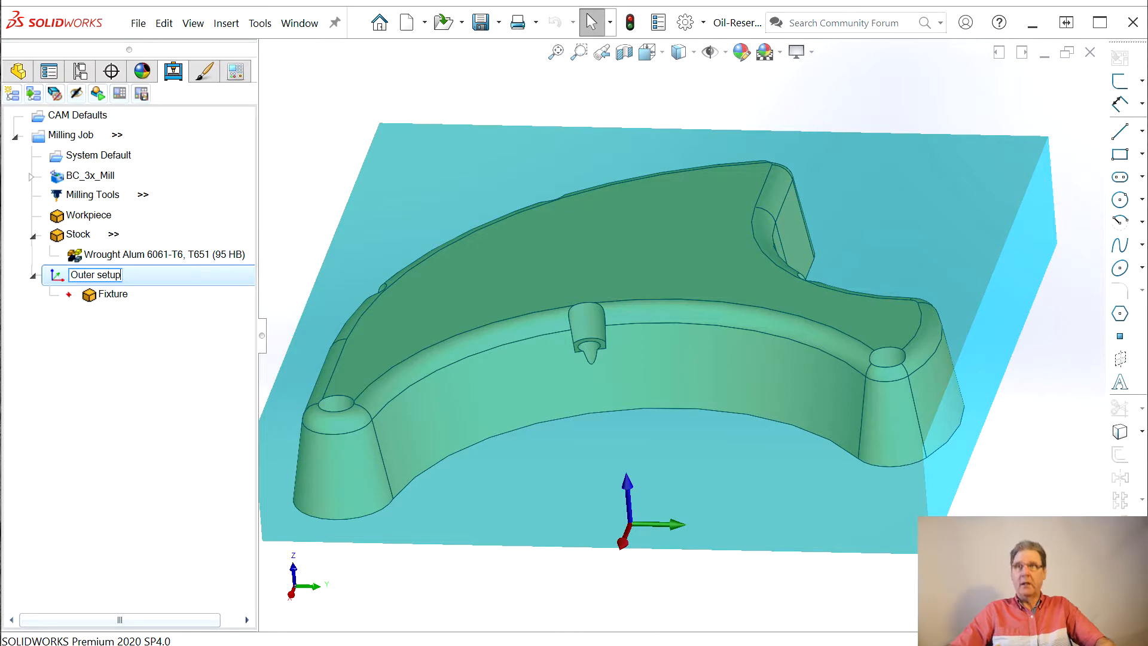
pyautogui.press('Return')
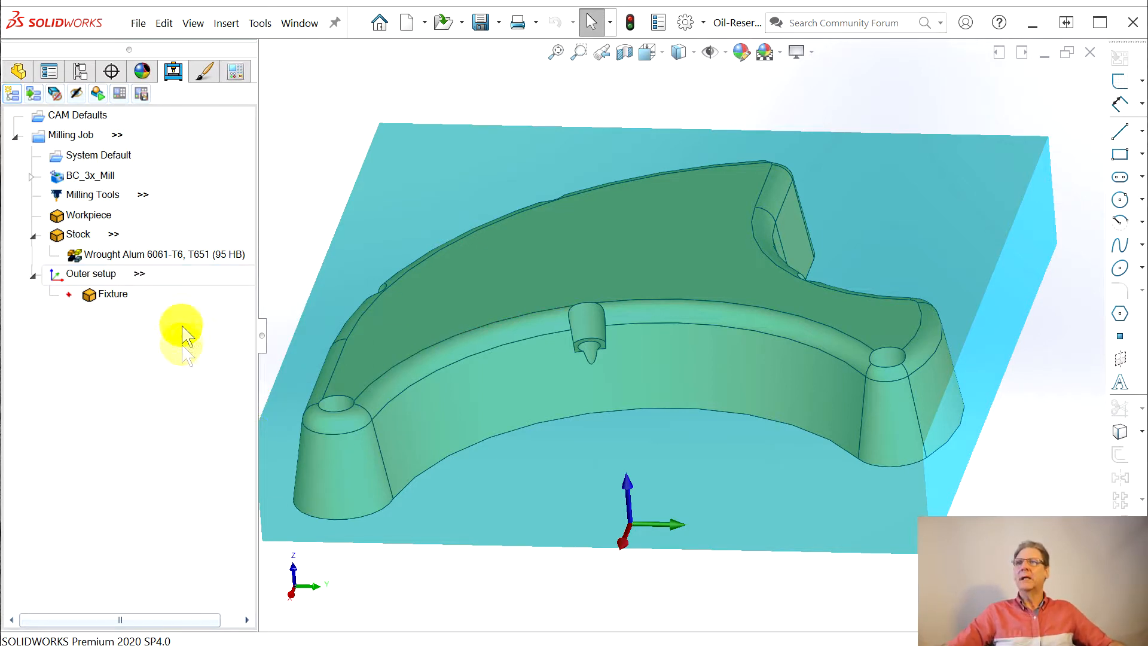
# Start a Mill Facing feature under Outer setup, keeping the automatic geometry and default feature, strategy and posting settings, and go to its rough tool settings
pyautogui.rightClick(99, 277)
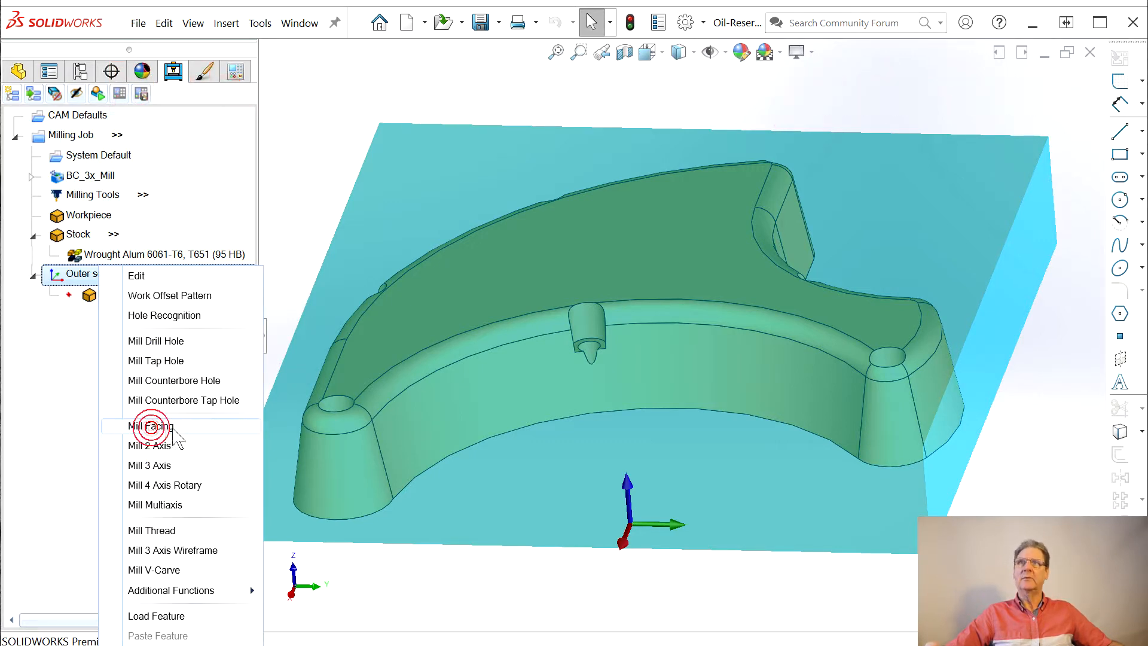
pyautogui.click(230, 427)
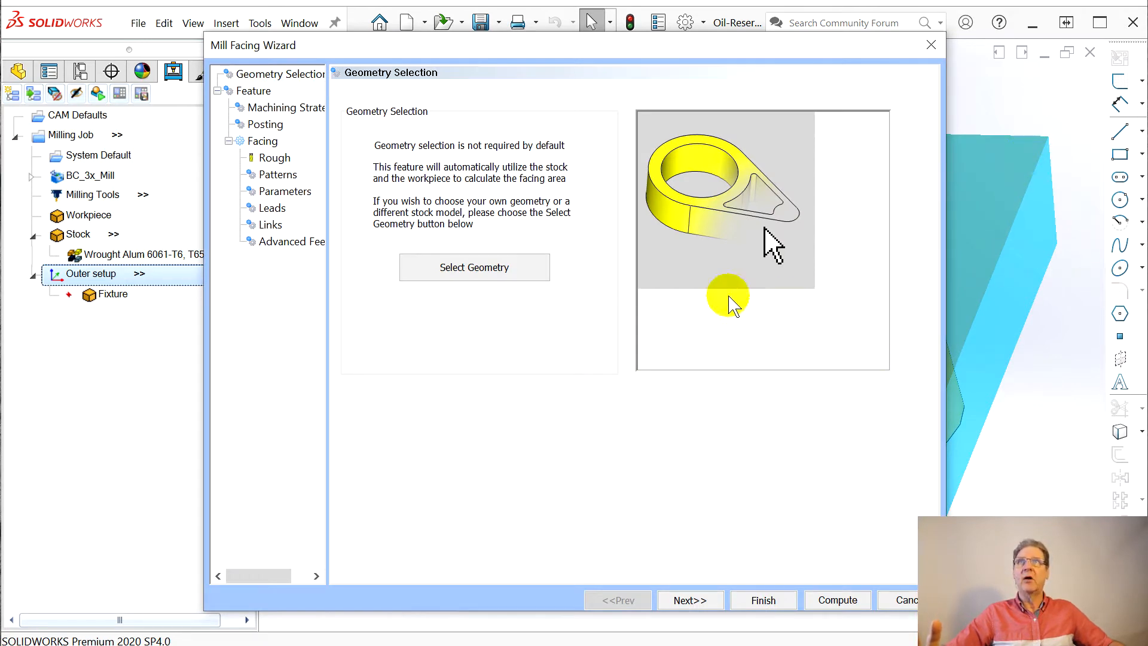
pyautogui.click(700, 601)
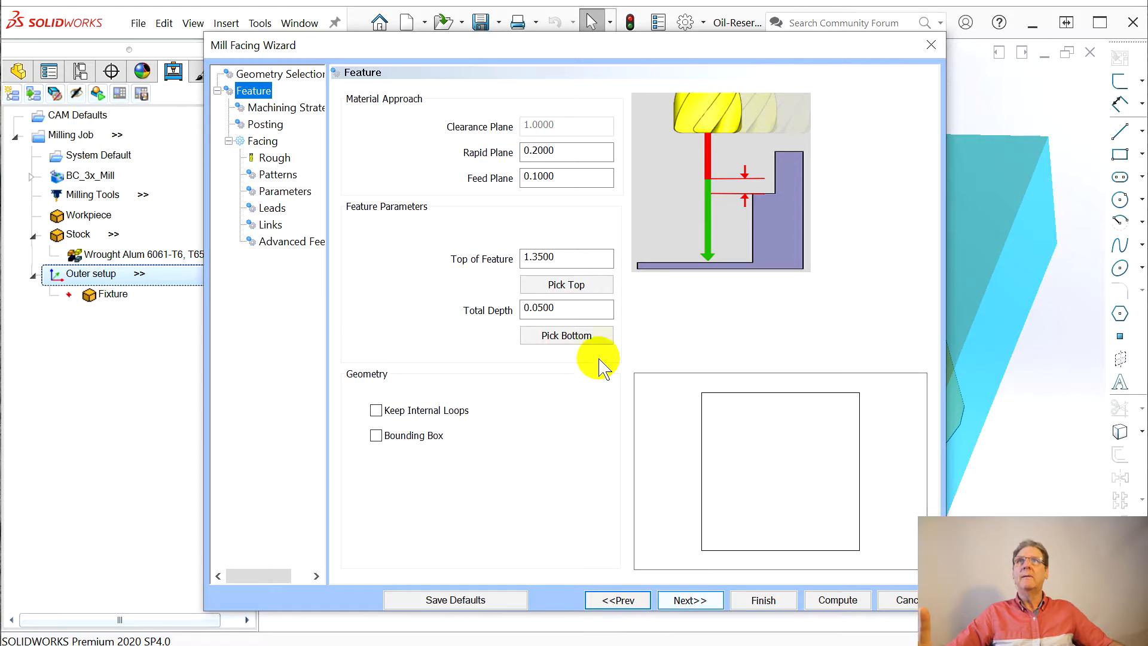
pyautogui.click(691, 601)
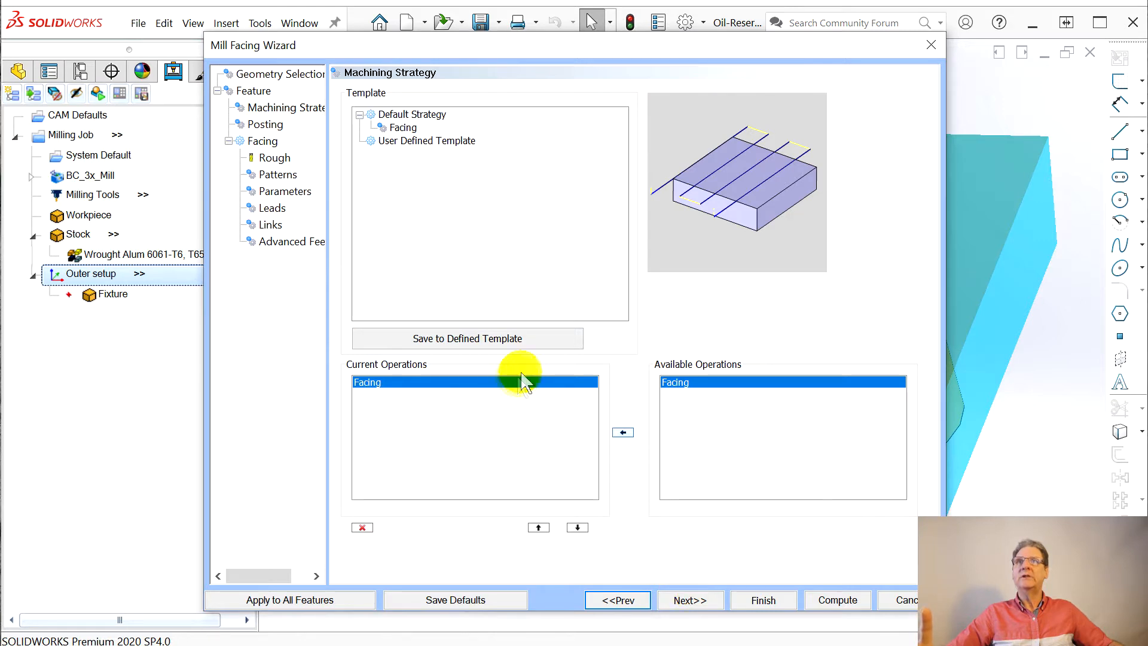
pyautogui.click(690, 601)
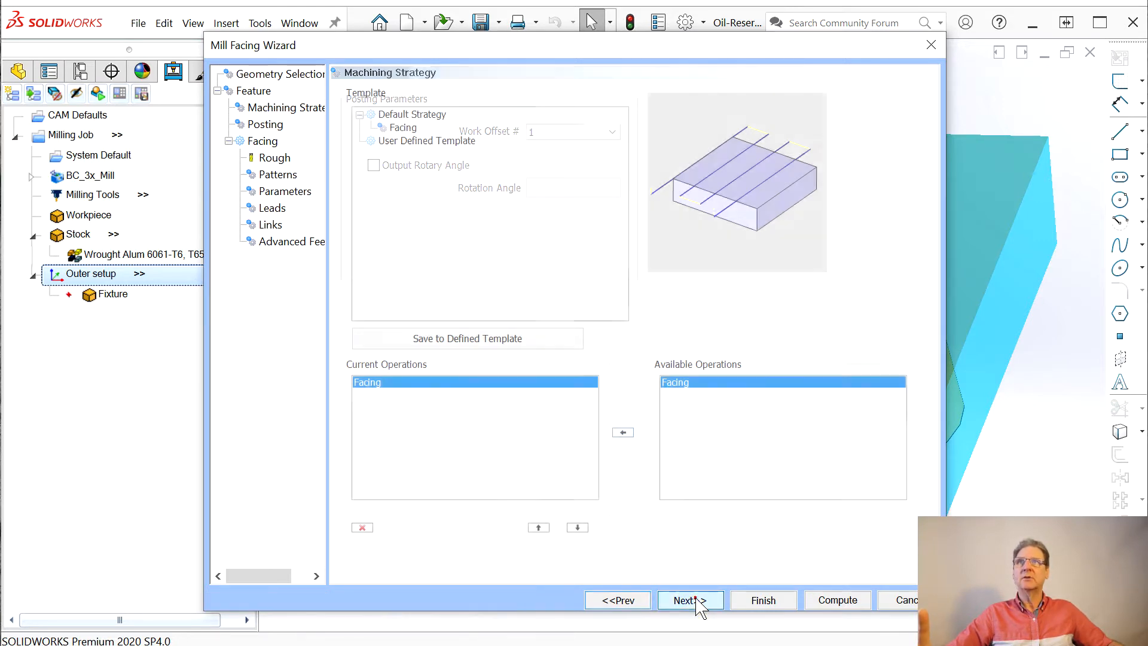
pyautogui.click(691, 600)
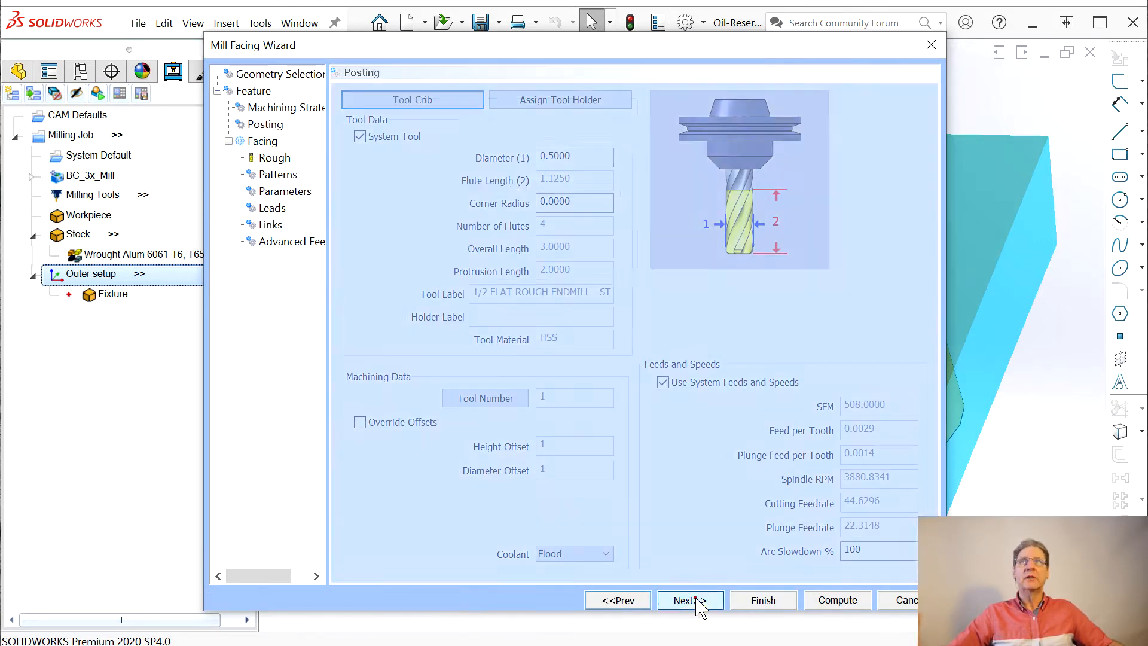
# Add the 3/8 FLAT ENDMILL - STANDARD from the tool library to the tool crib's rough endmills
pyautogui.click(412, 99)
pyautogui.click(252, 137)
pyautogui.click(558, 526)
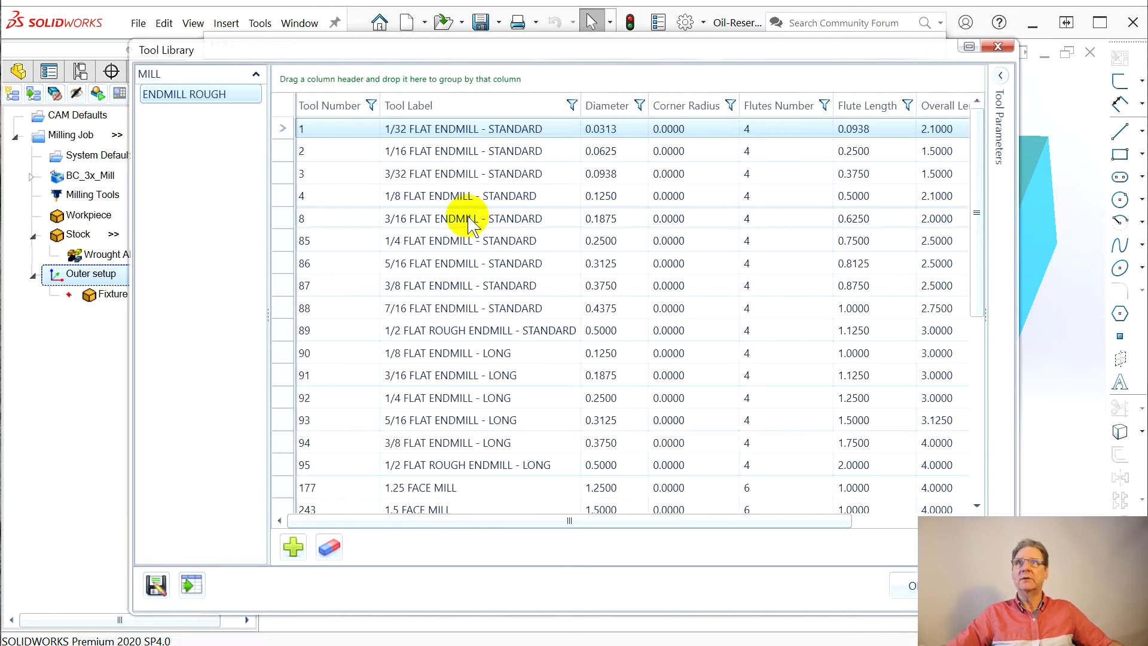
pyautogui.click(435, 287)
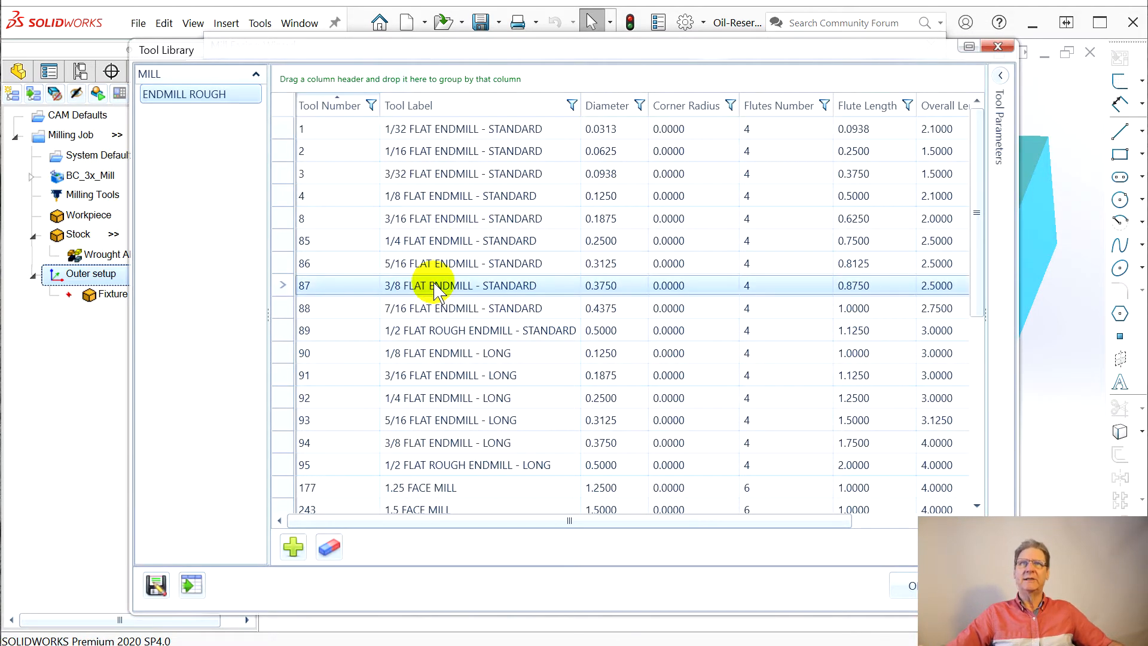
pyautogui.click(910, 586)
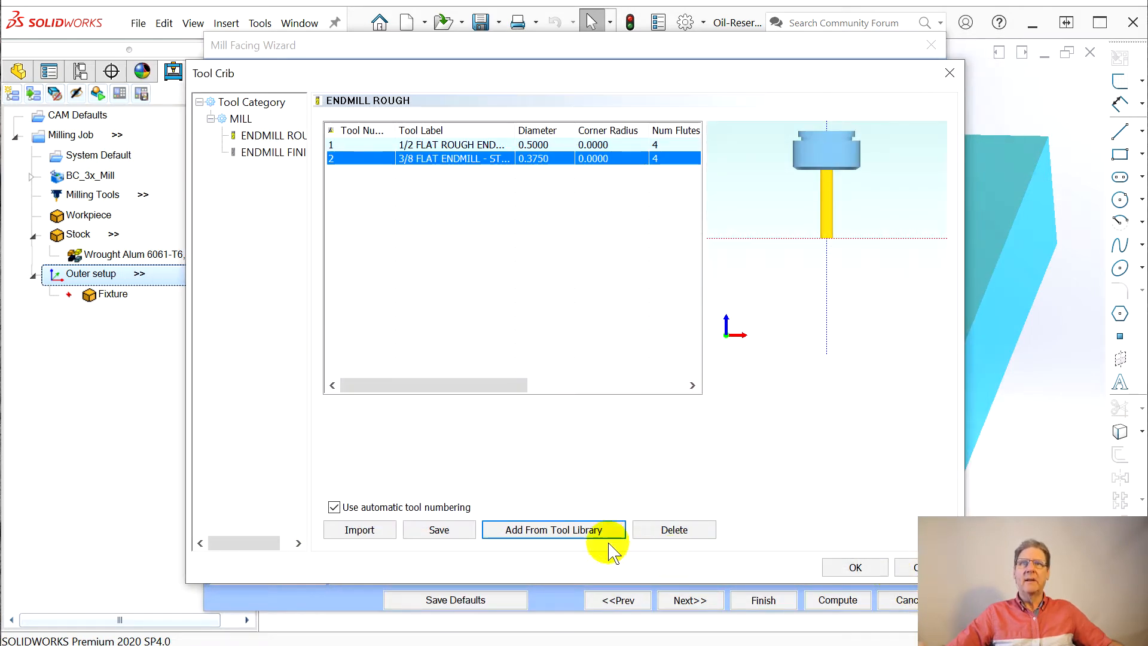
# Try to delete the 1/2 flat rough endmill from the tool crib
pyautogui.click(472, 145)
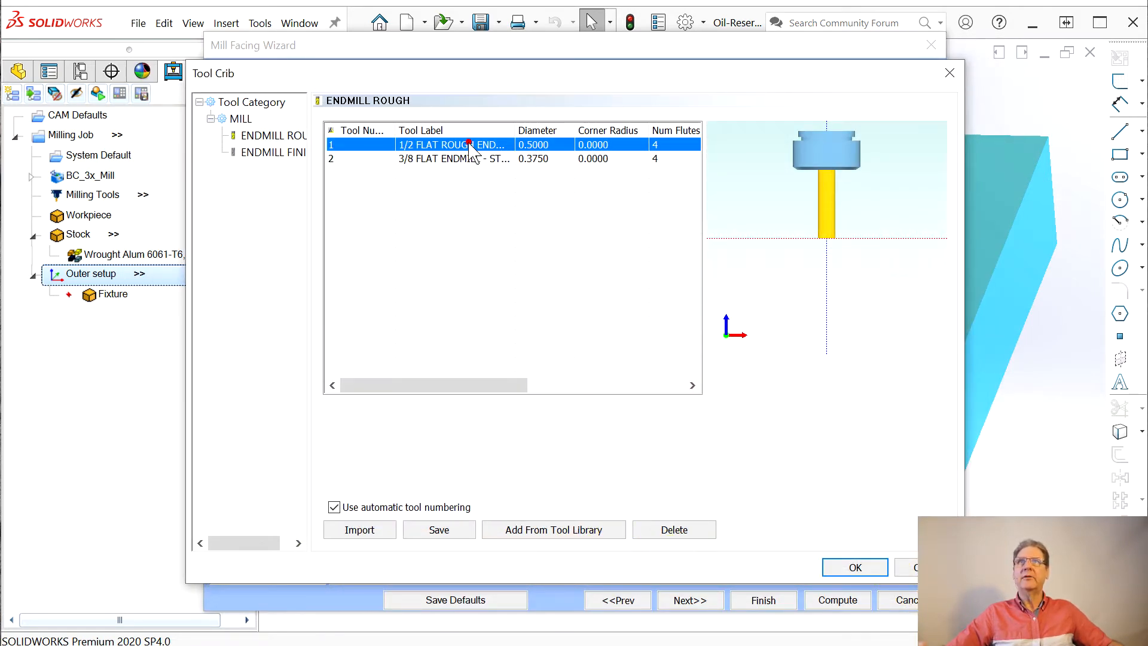
pyautogui.click(680, 530)
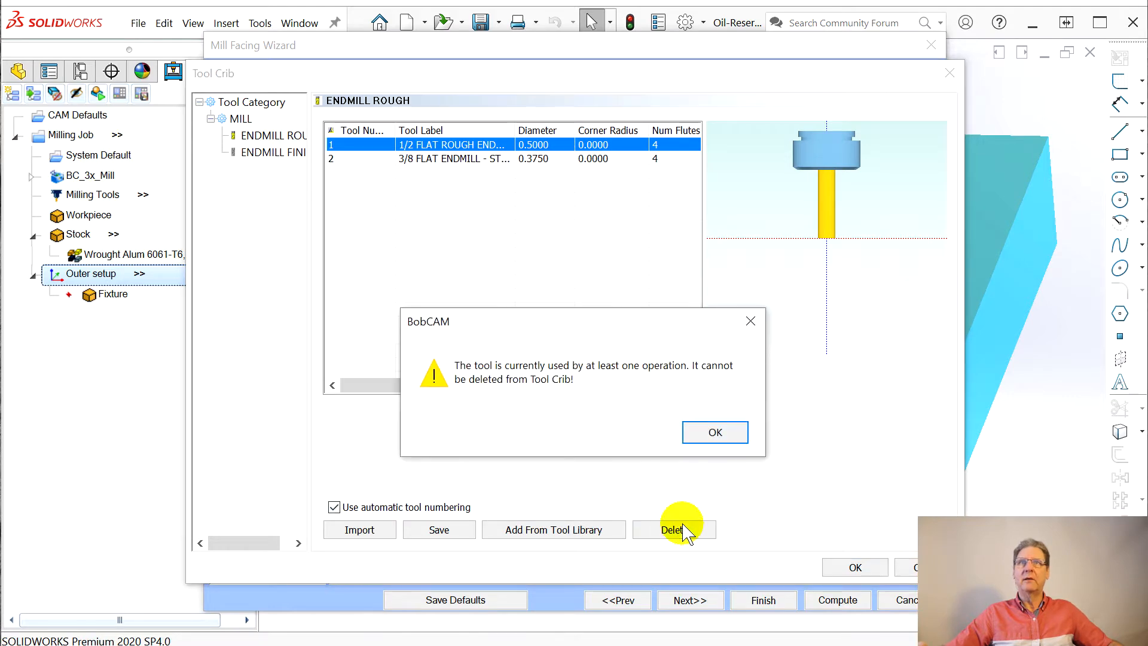
pyautogui.click(742, 436)
# Assign the 3/8 flat endmill to the facing operation with 2 flutes, 1.5 in flute length, 3 in overall length and 2.5 in protrusion length
pyautogui.click(475, 160)
pyautogui.click(856, 574)
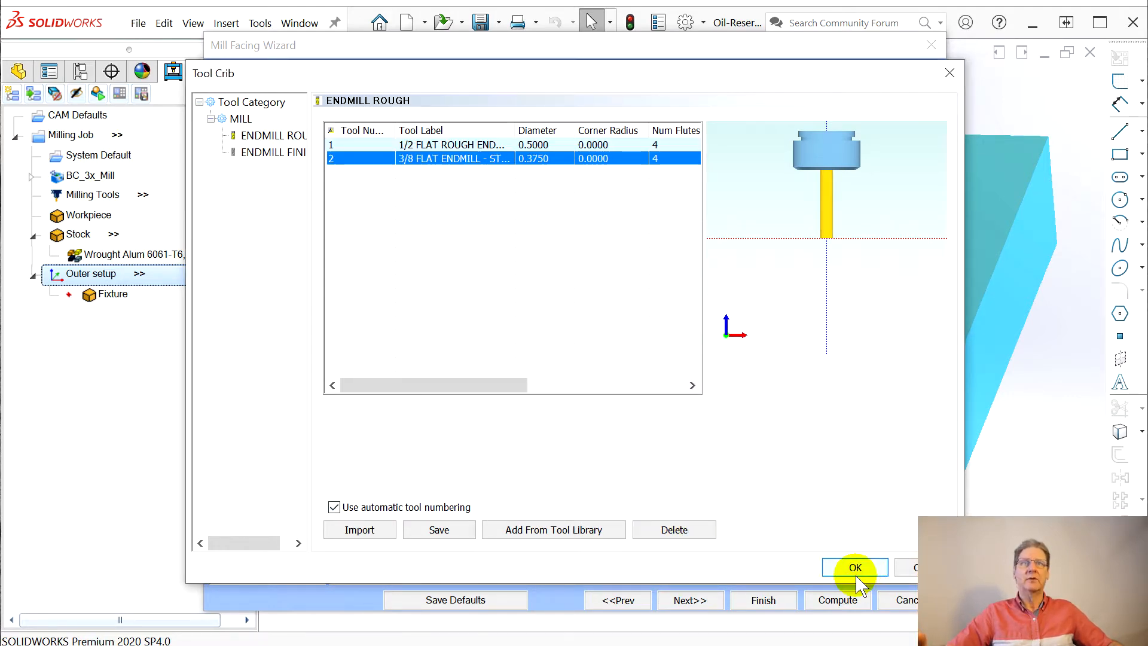
pyautogui.moveTo(568, 229); pyautogui.dragTo(500, 230)
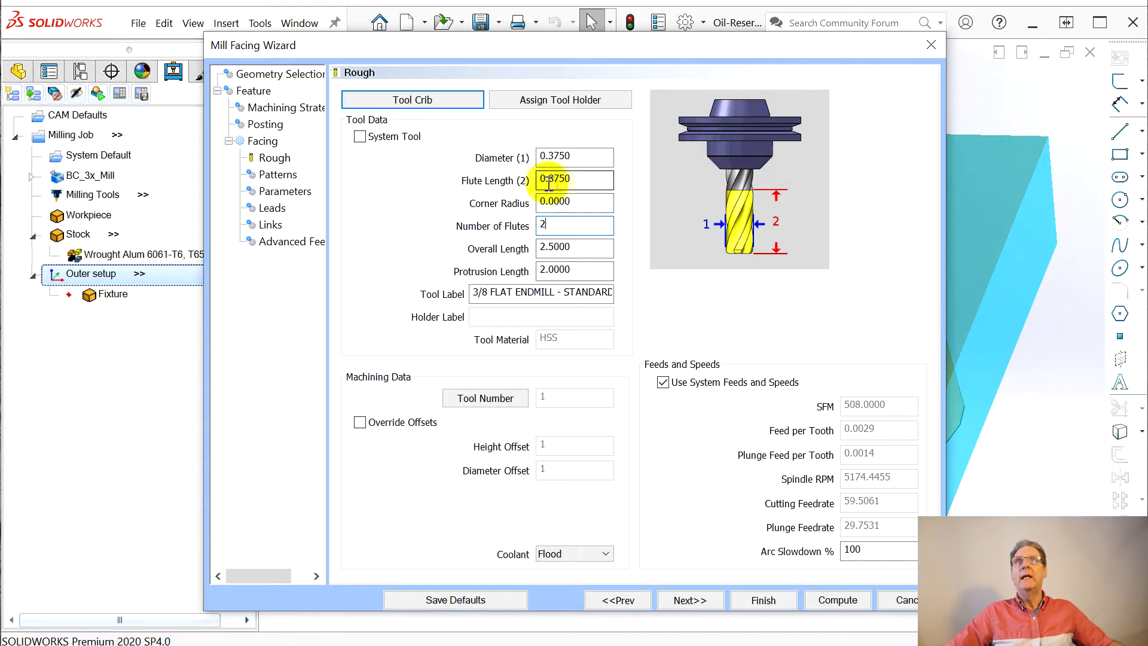
pyautogui.moveTo(594, 184); pyautogui.dragTo(526, 182)
pyautogui.write('1')
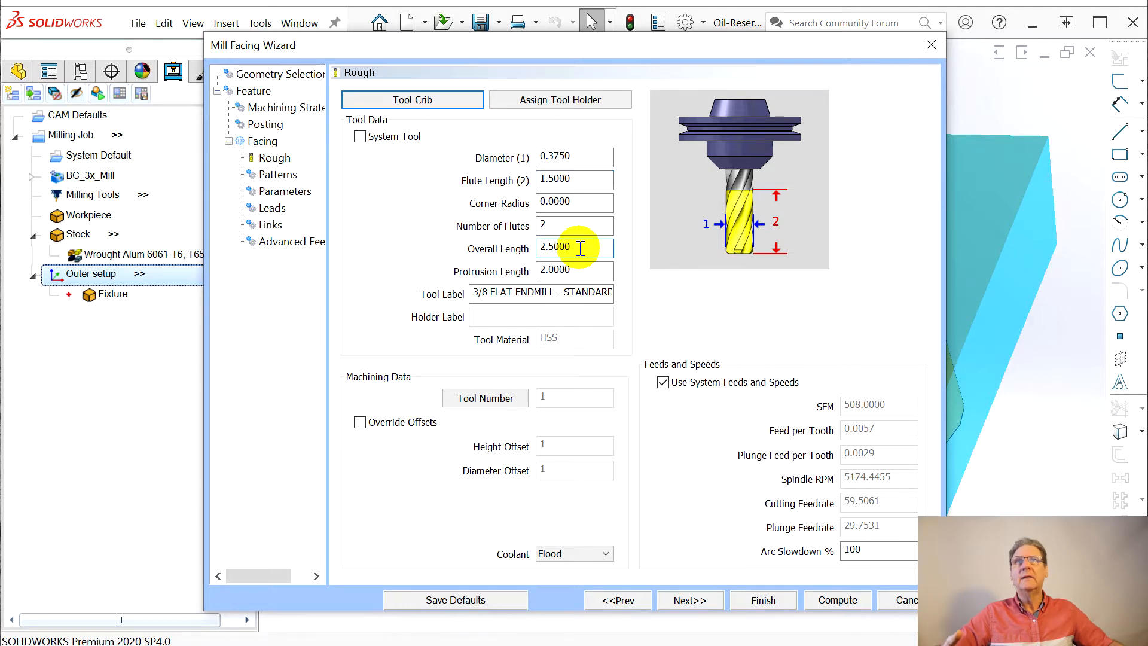
pyautogui.moveTo(580, 248); pyautogui.dragTo(480, 257)
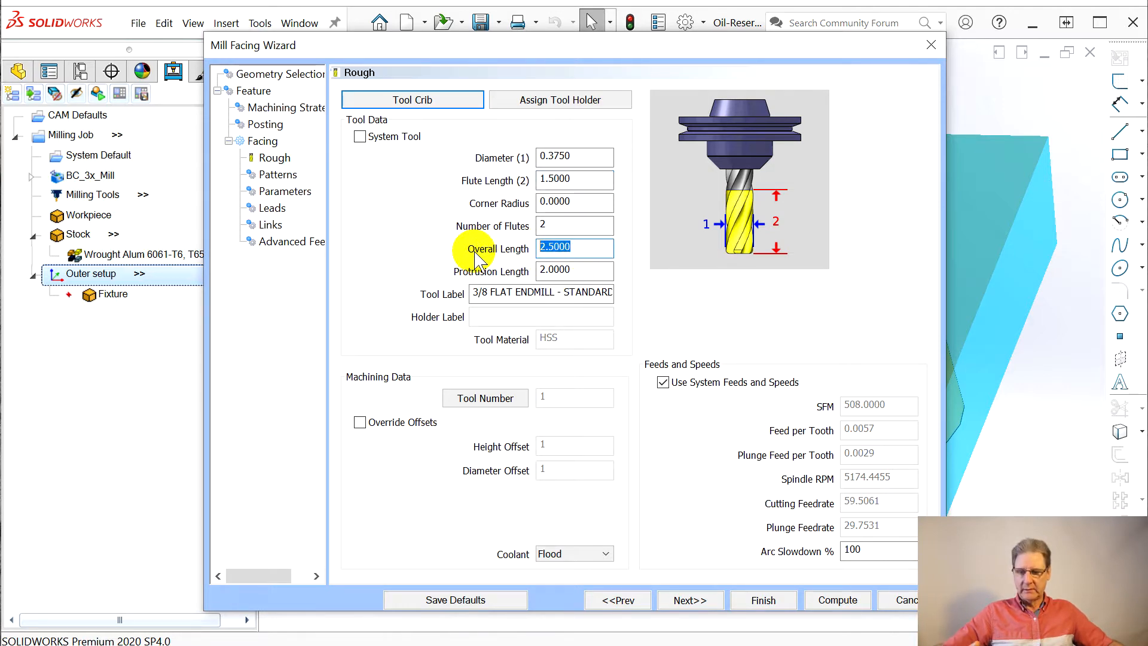
pyautogui.click(549, 269)
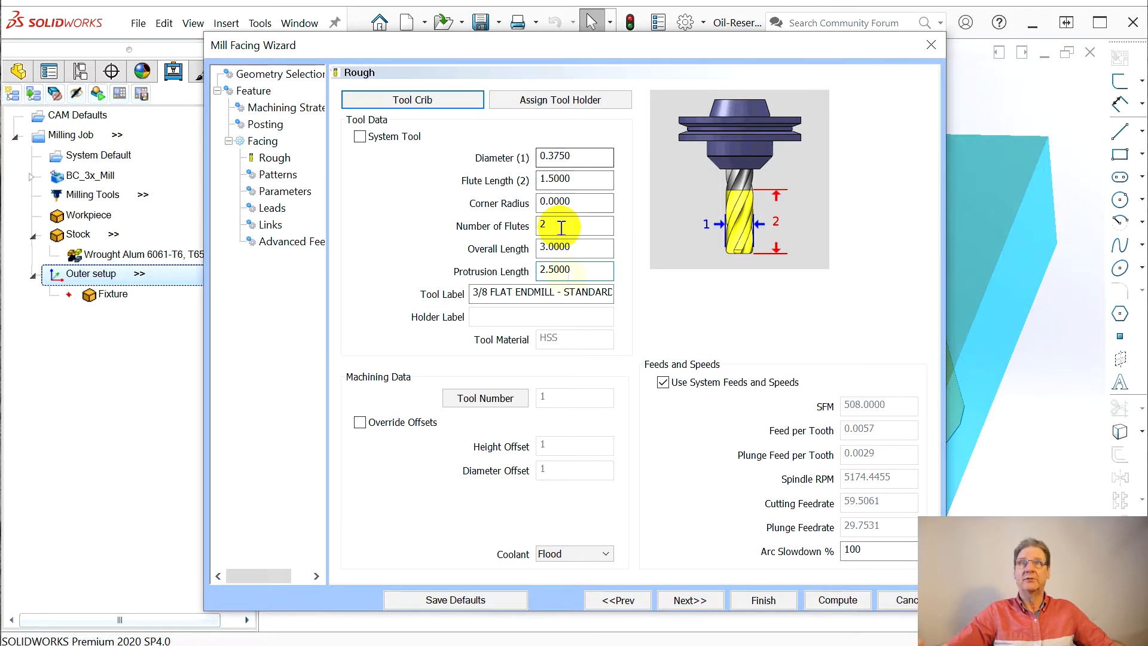
# Set the facing pattern to Adaptive, keep the default parameters and leads, and compute the facing toolpath
pyautogui.click(687, 601)
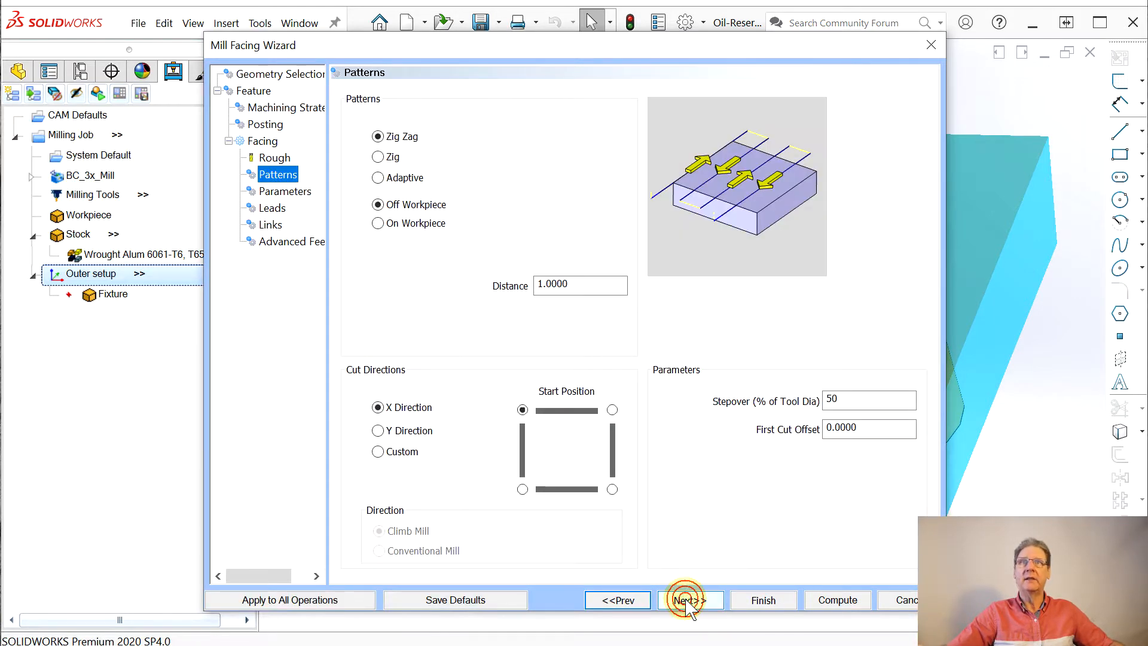
pyautogui.click(378, 178)
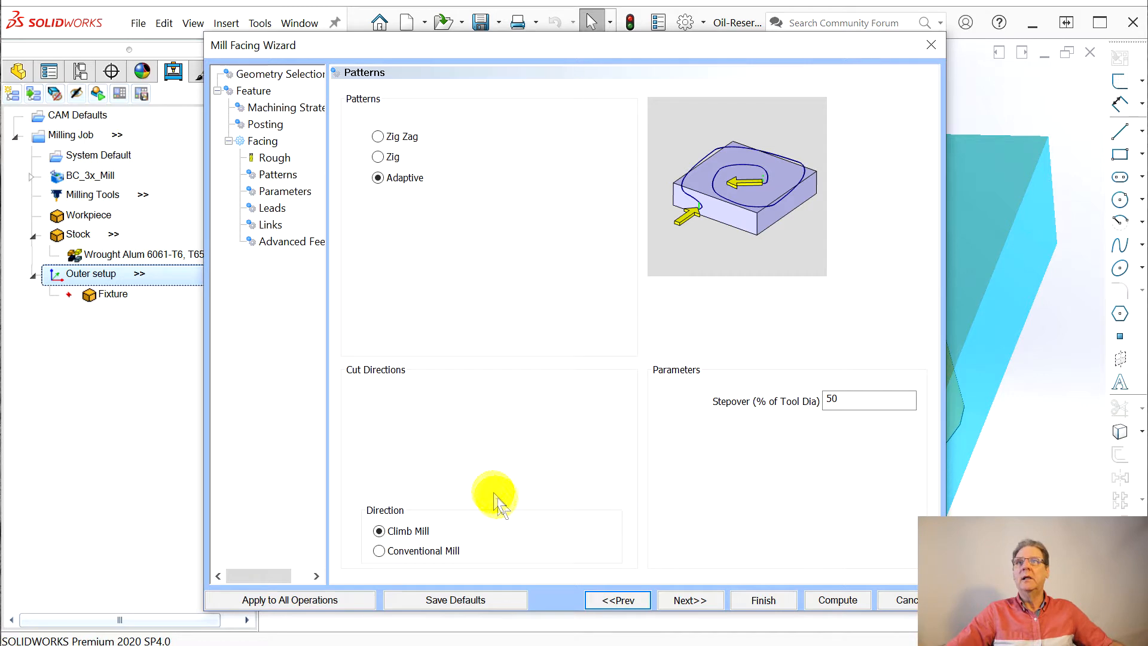
pyautogui.click(688, 601)
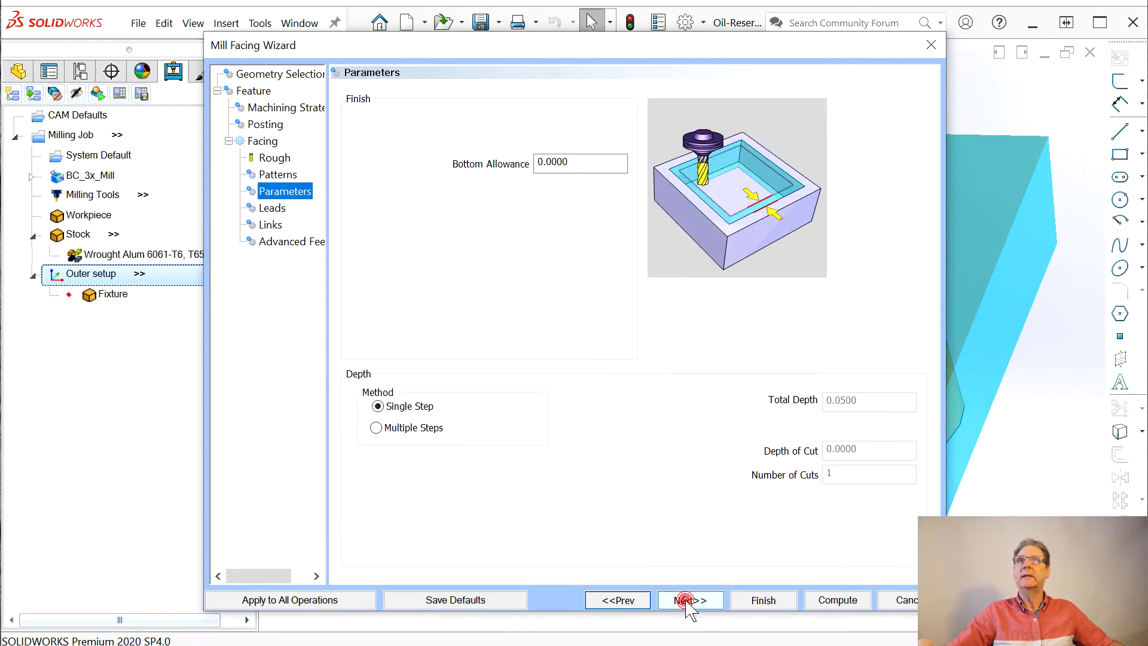
pyautogui.click(688, 600)
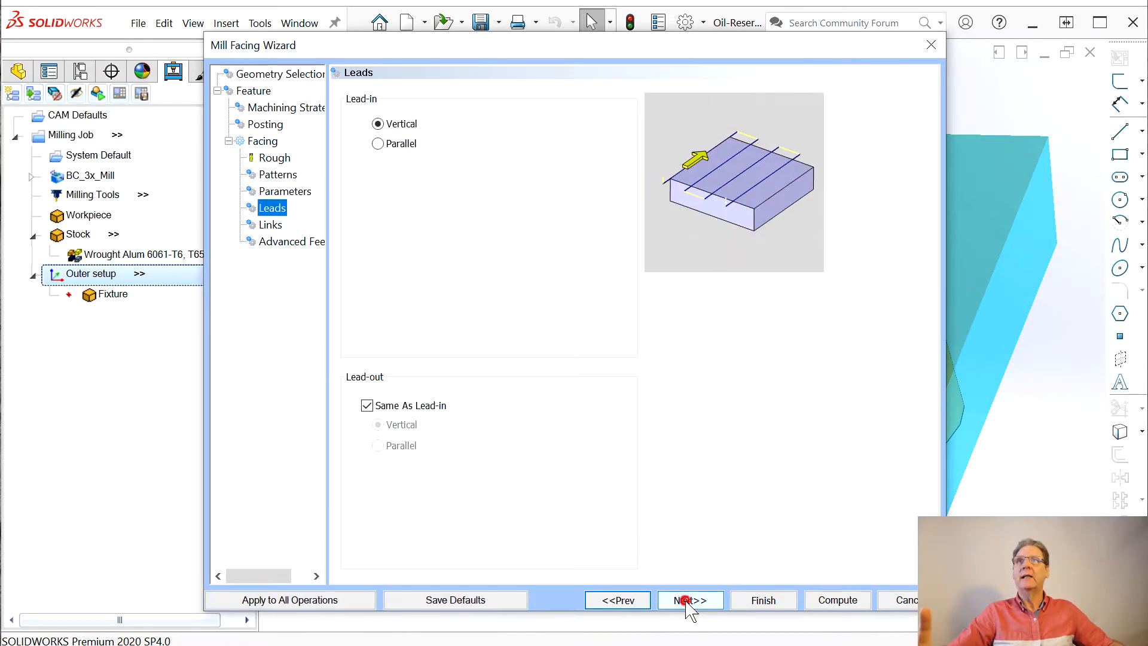
pyautogui.click(279, 176)
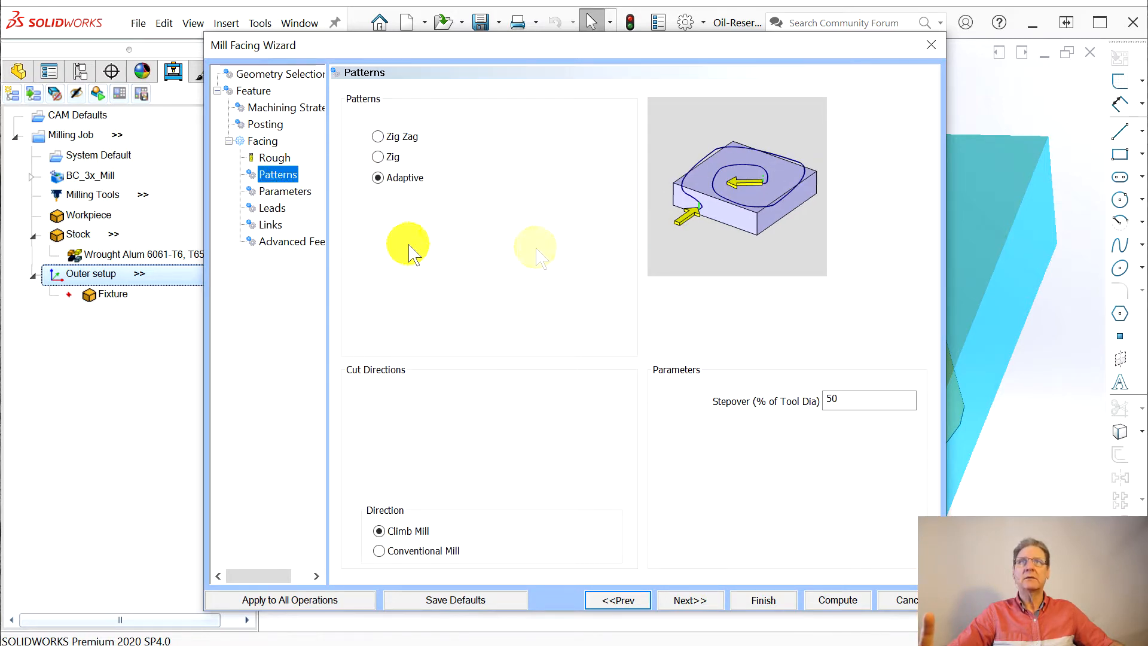
pyautogui.click(286, 191)
pyautogui.click(264, 211)
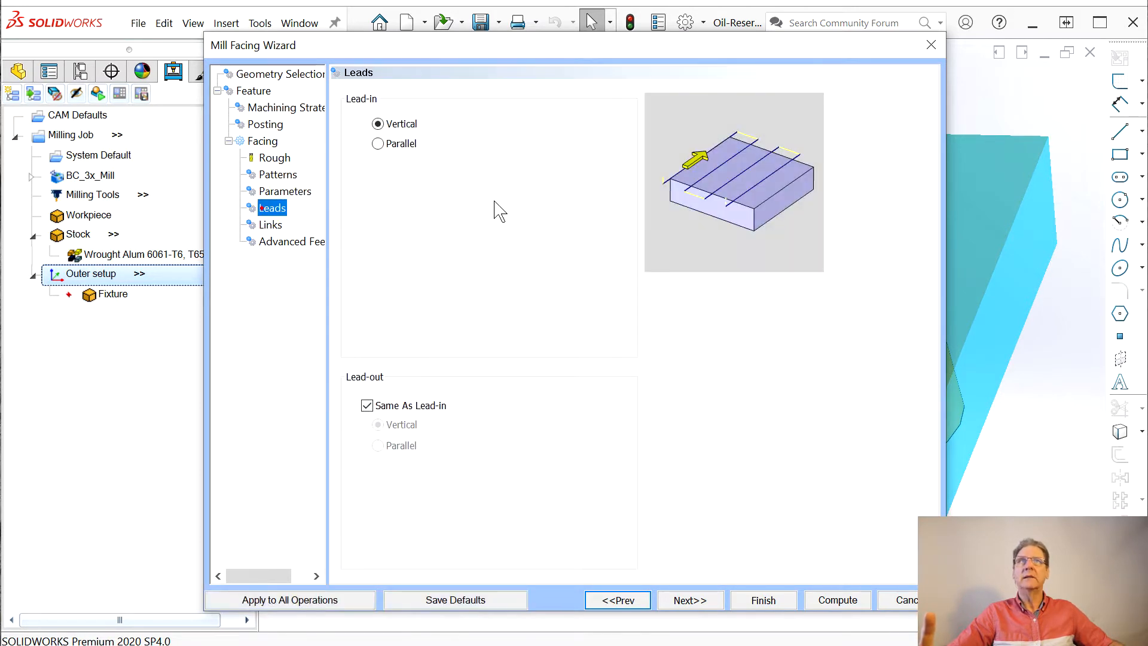
pyautogui.moveTo(473, 54); pyautogui.dragTo(1129, 47)
pyautogui.click(1004, 596)
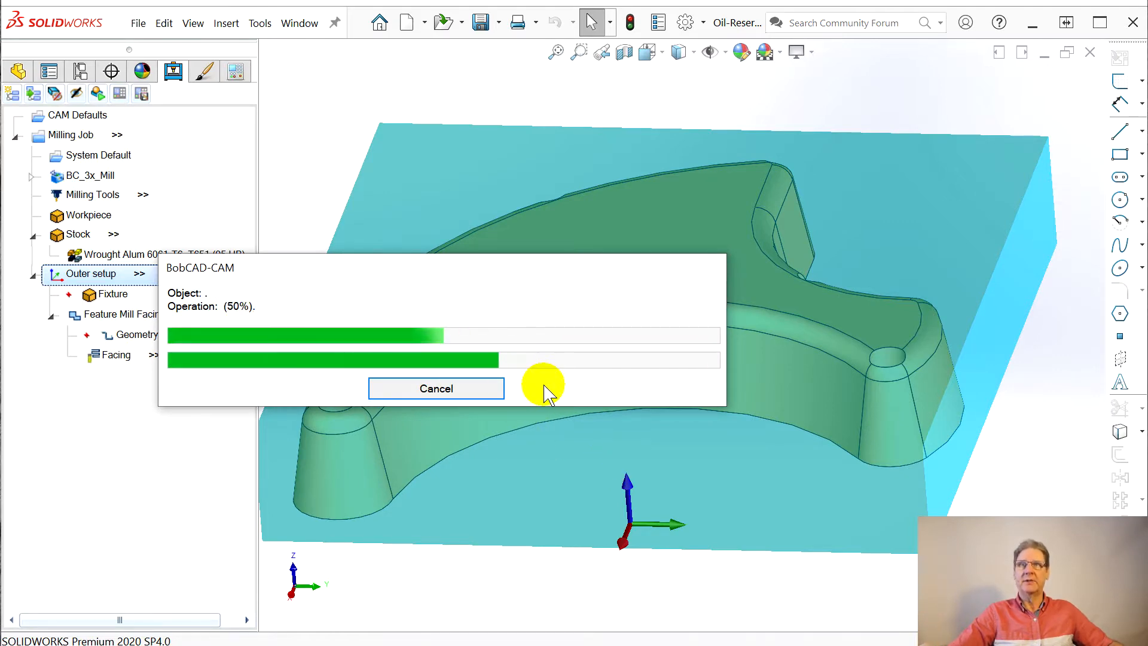
# Inspect the facing toolpath over the part, hide the toolpath and stock, and select Outer setup
pyautogui.moveTo(553, 434); pyautogui.dragTo(583, 429, button='middle')
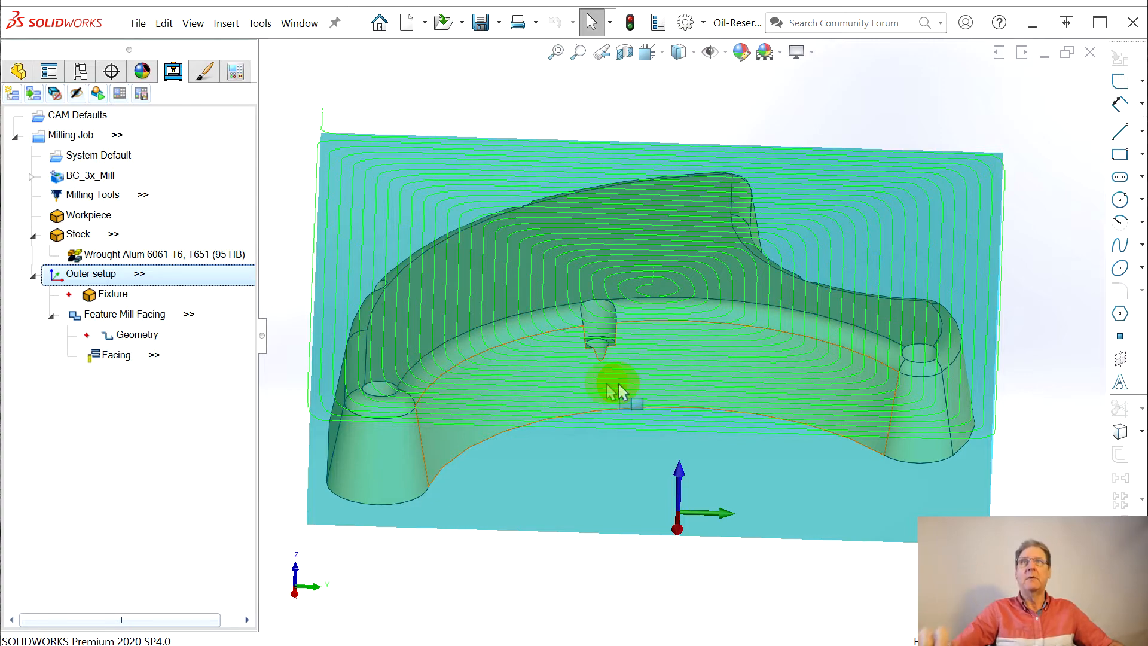
pyautogui.moveTo(564, 437); pyautogui.dragTo(453, 382, button='middle')
pyautogui.click(76, 94)
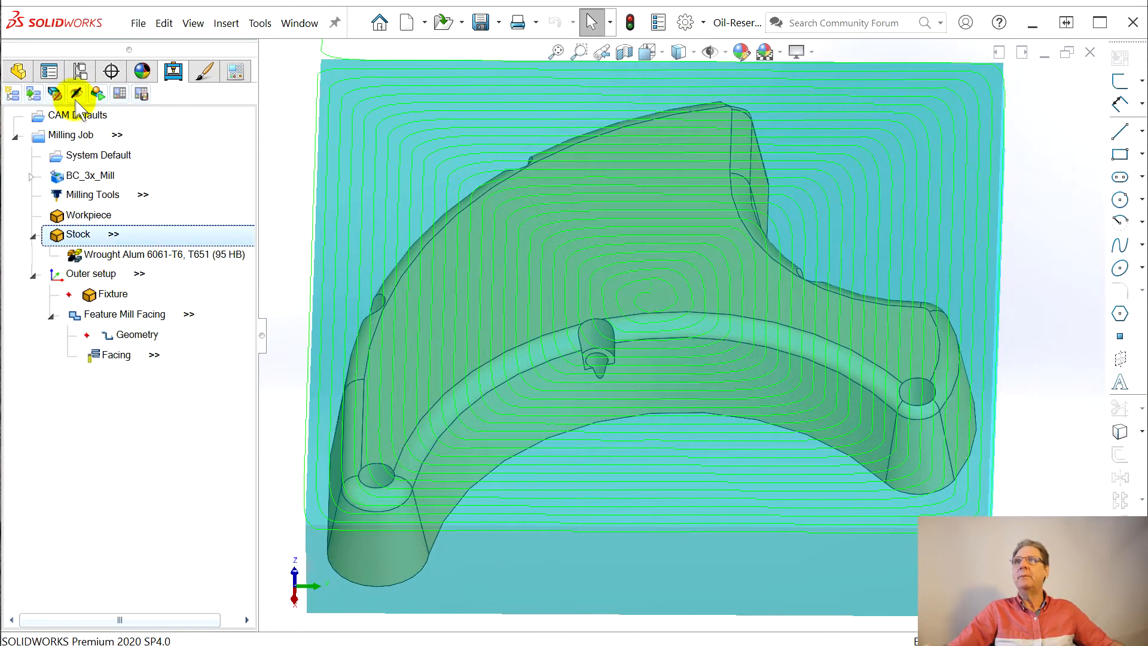
pyautogui.click(76, 93)
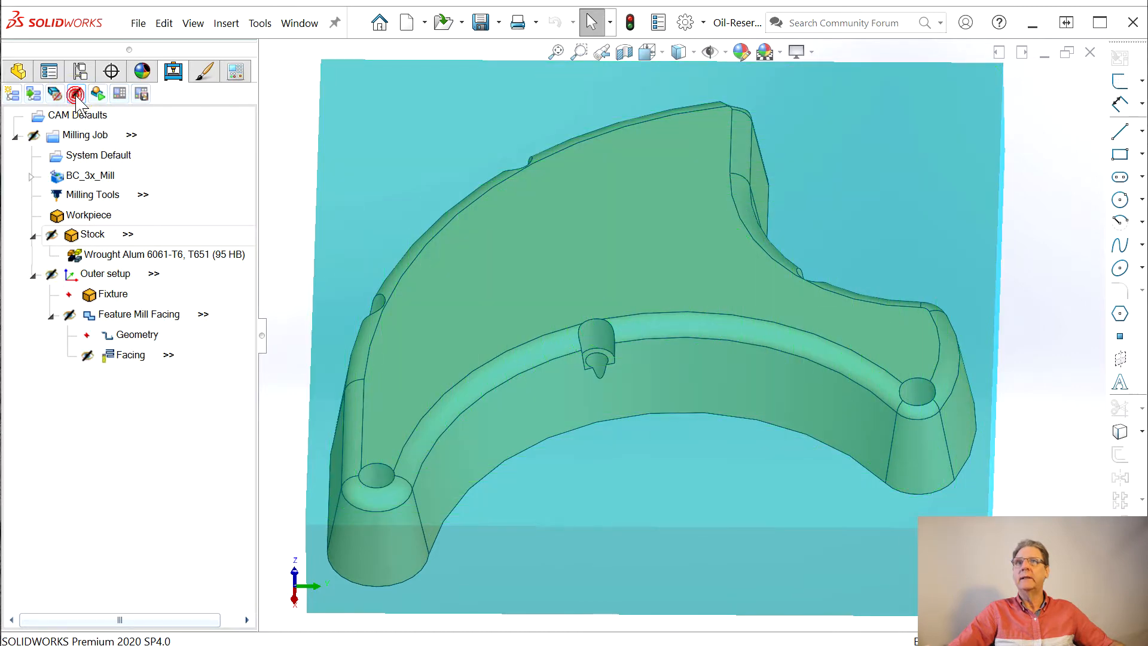
pyautogui.click(70, 274)
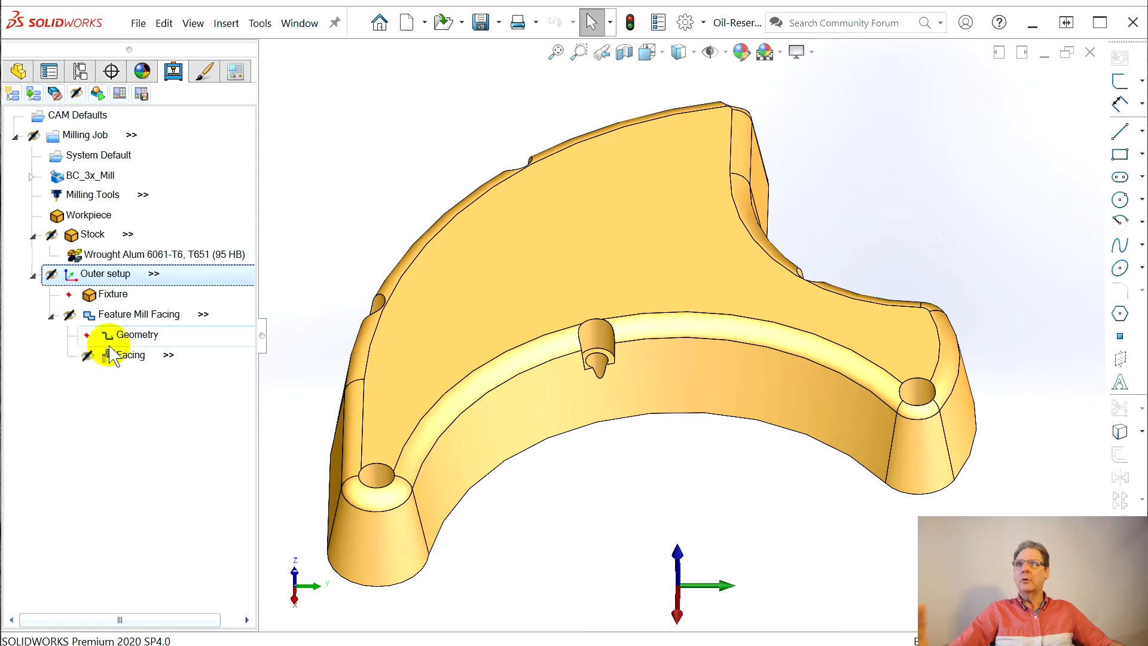
# Collapse the facing feature in the CAM tree and insert a Mill 2 Axis feature after it
pyautogui.click(51, 316)
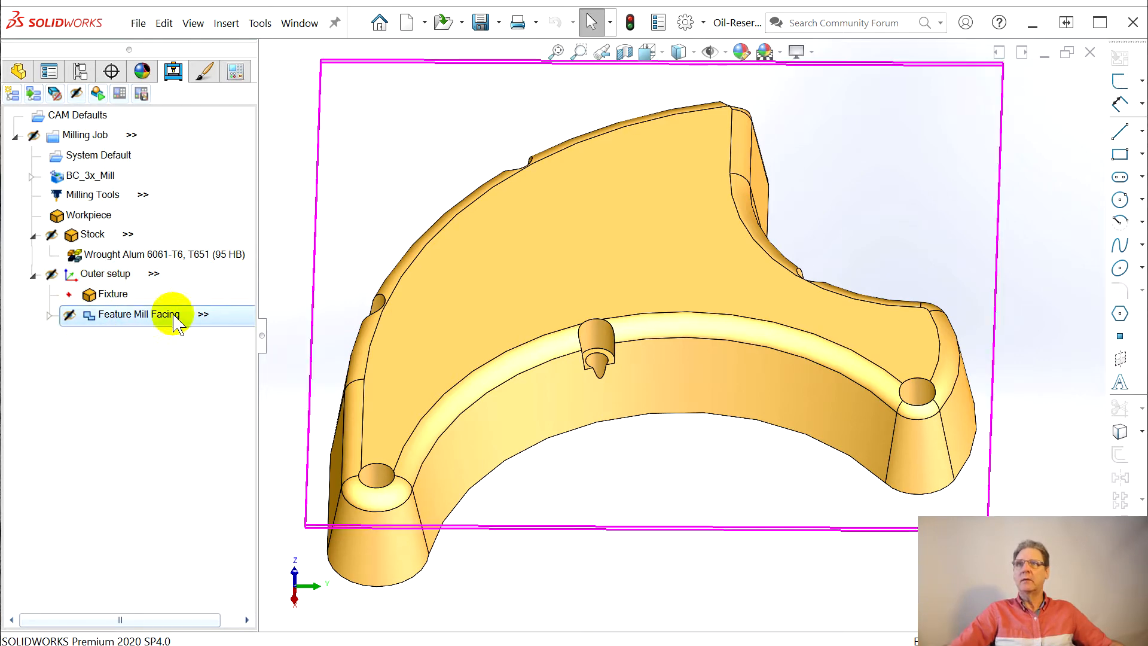
pyautogui.moveTo(319, 445); pyautogui.dragTo(422, 435, button='middle')
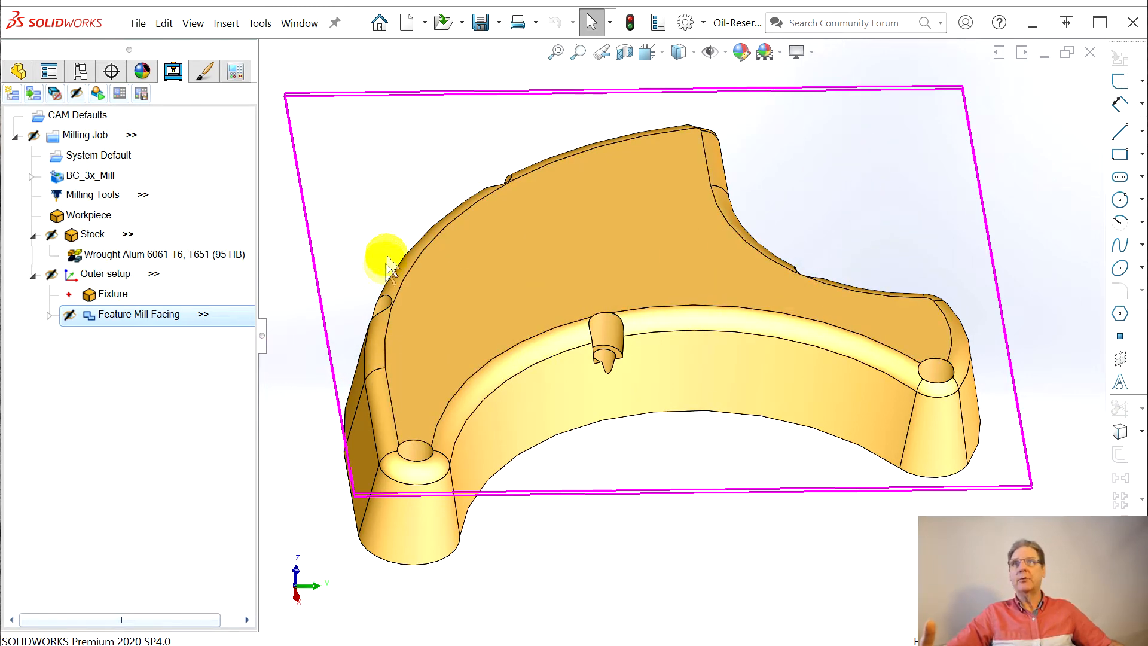
pyautogui.rightClick(89, 323)
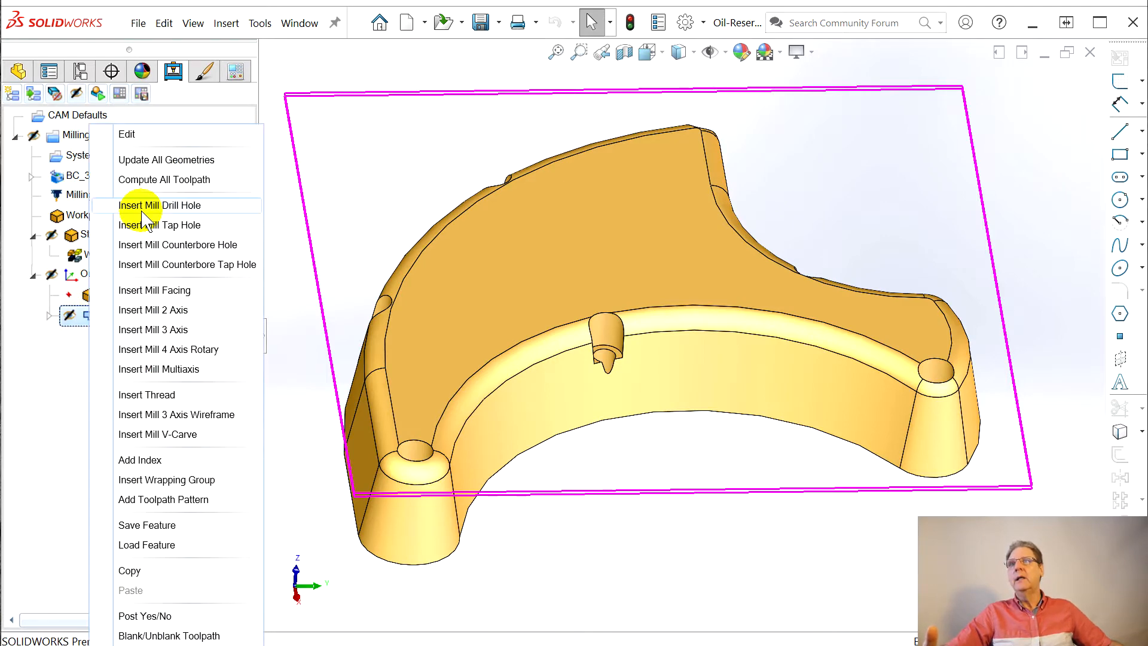
pyautogui.click(172, 316)
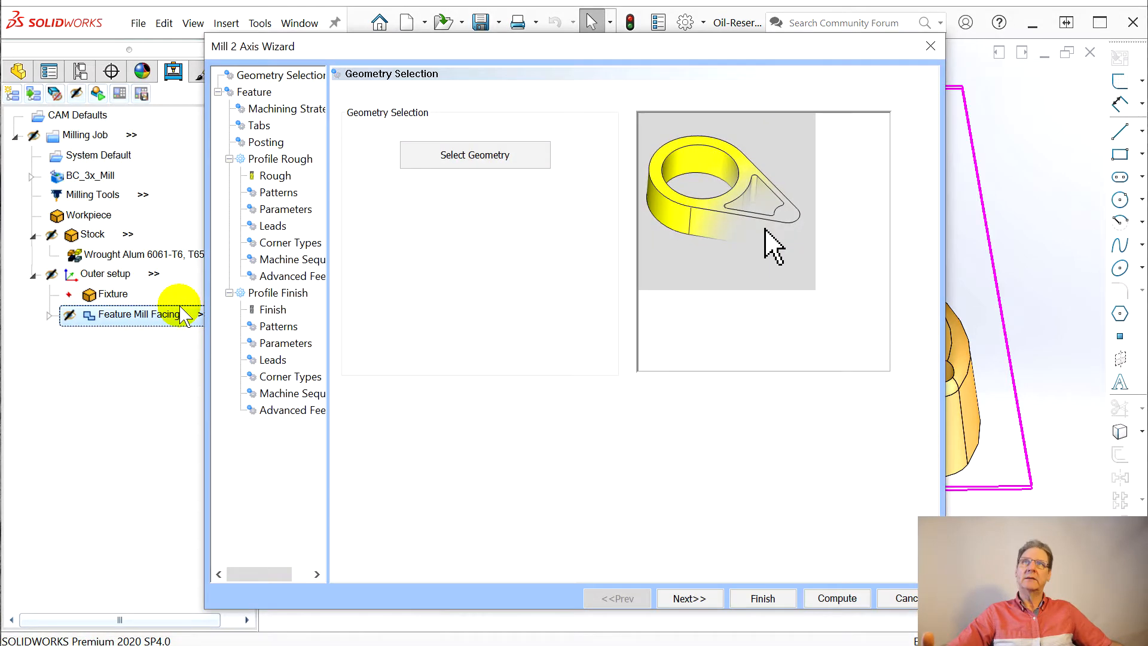
# Select the tangent chain of outer edges around the part's open bottom face as the 2 axis feature's geometry
pyautogui.click(469, 161)
pyautogui.moveTo(469, 159); pyautogui.dragTo(519, 320, button='middle')
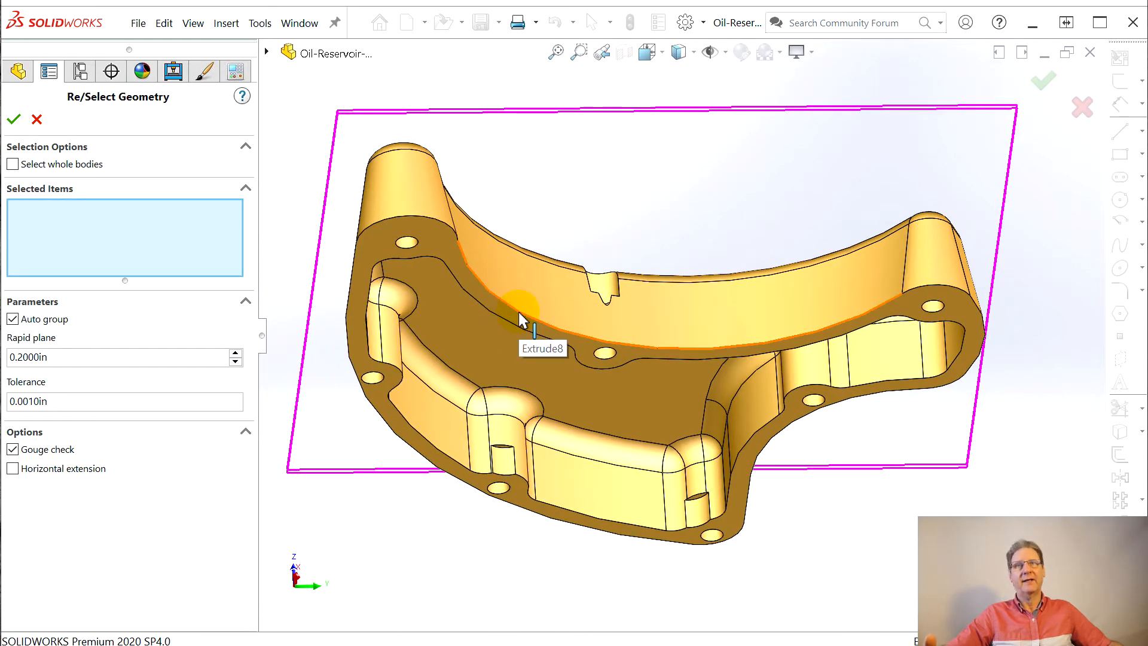
pyautogui.rightClick(519, 320)
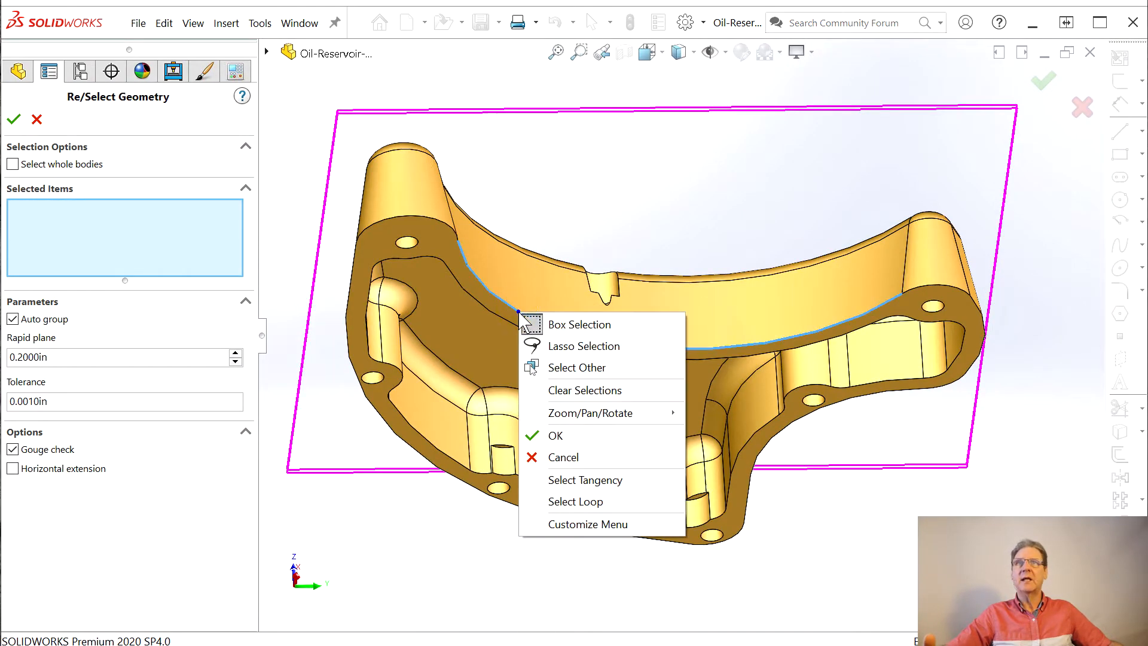
pyautogui.click(592, 480)
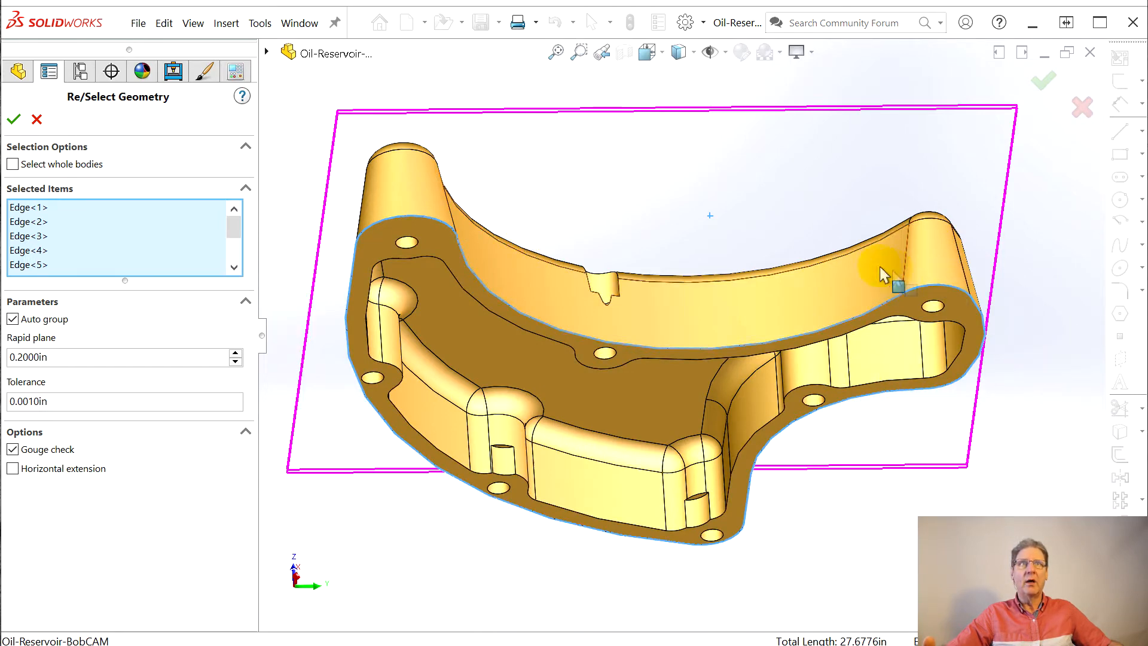
pyautogui.click(14, 119)
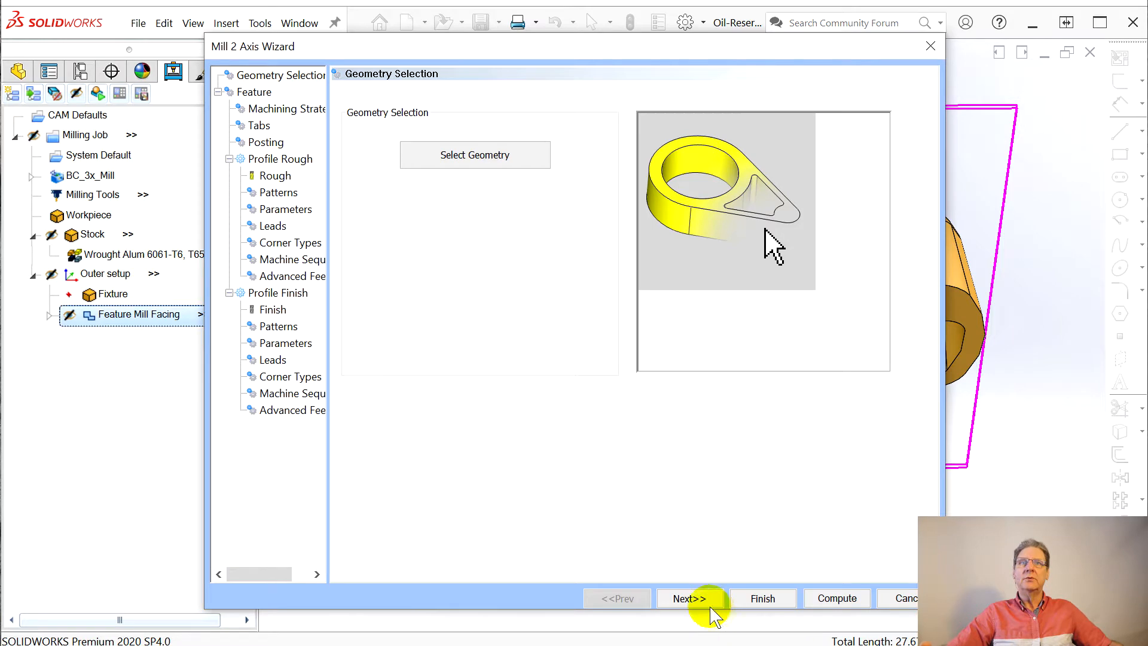
# Pick an edge of the part's top face as the top of feature and an outer bottom edge as the total depth
pyautogui.click(696, 600)
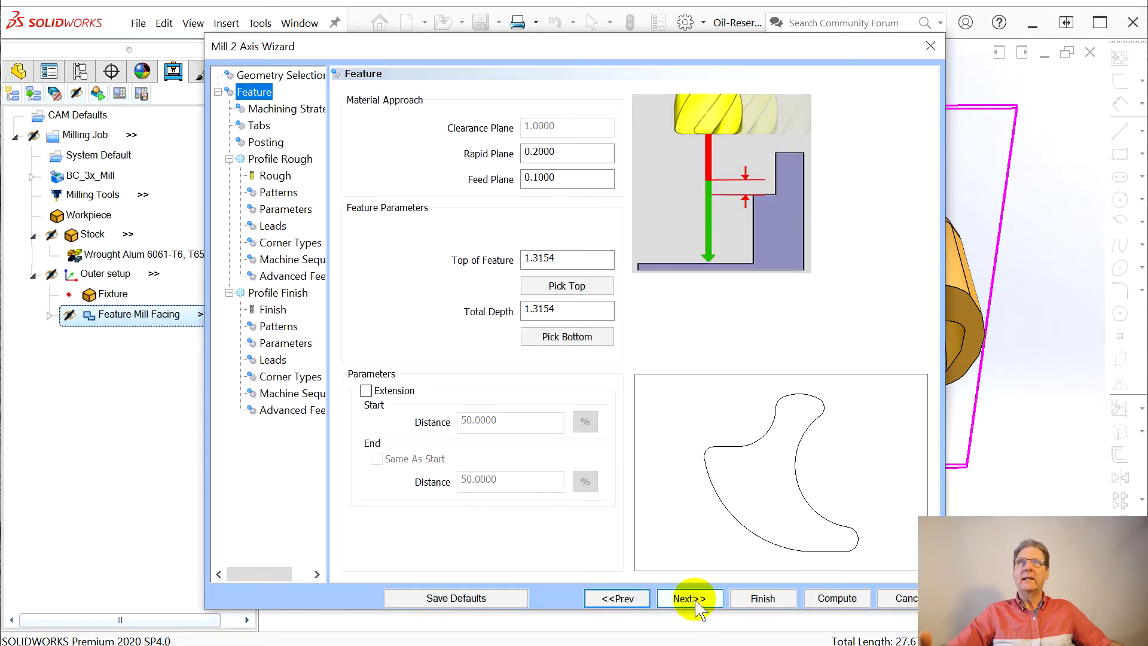
pyautogui.click(562, 287)
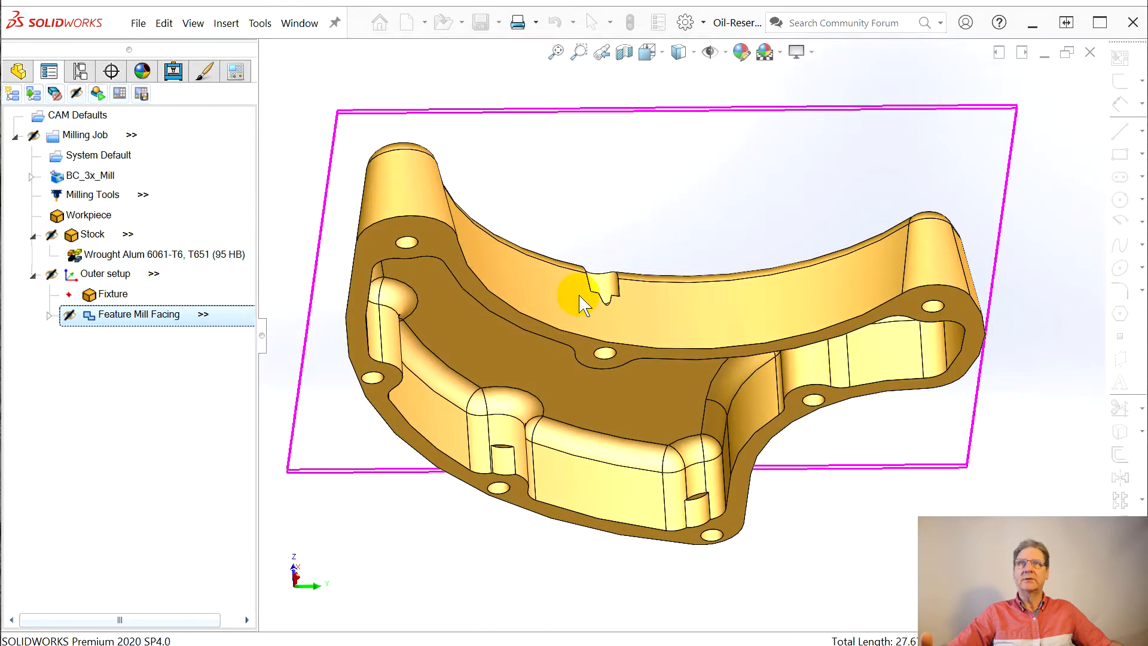
pyautogui.moveTo(497, 315); pyautogui.dragTo(501, 410, button='middle')
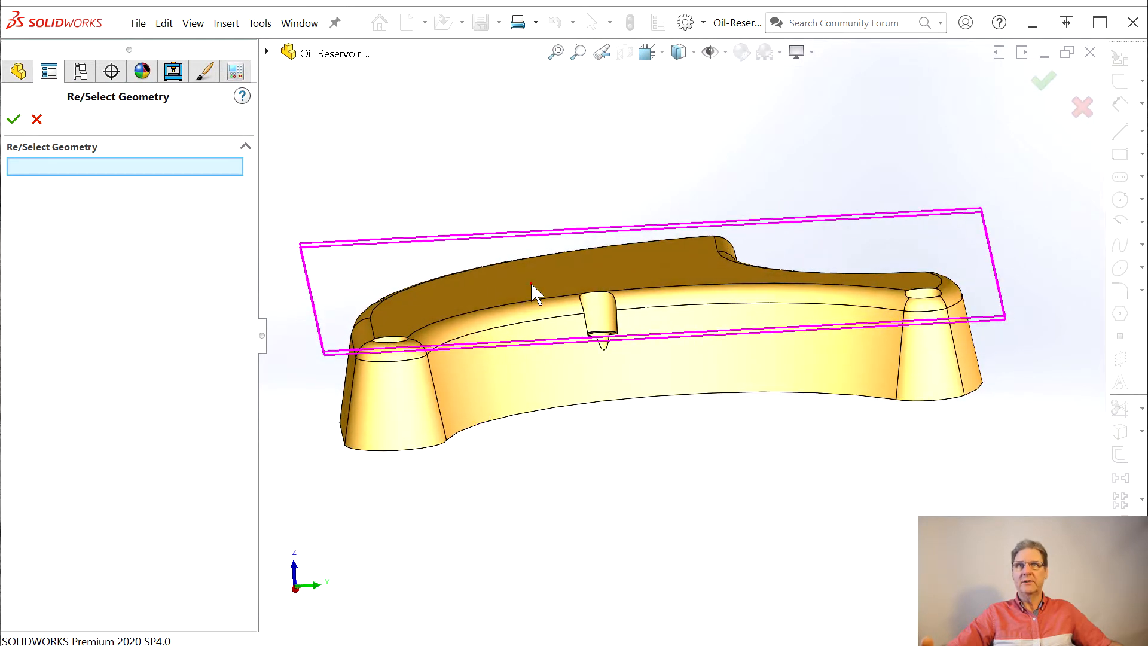
pyautogui.click(525, 307)
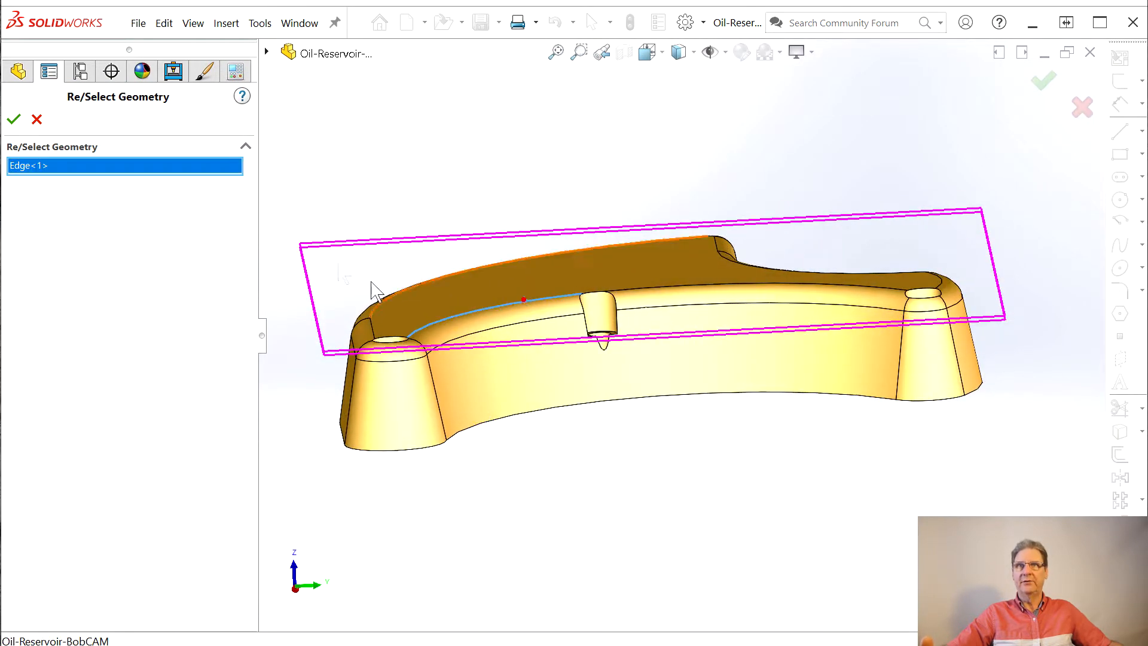
pyautogui.click(22, 122)
pyautogui.click(566, 338)
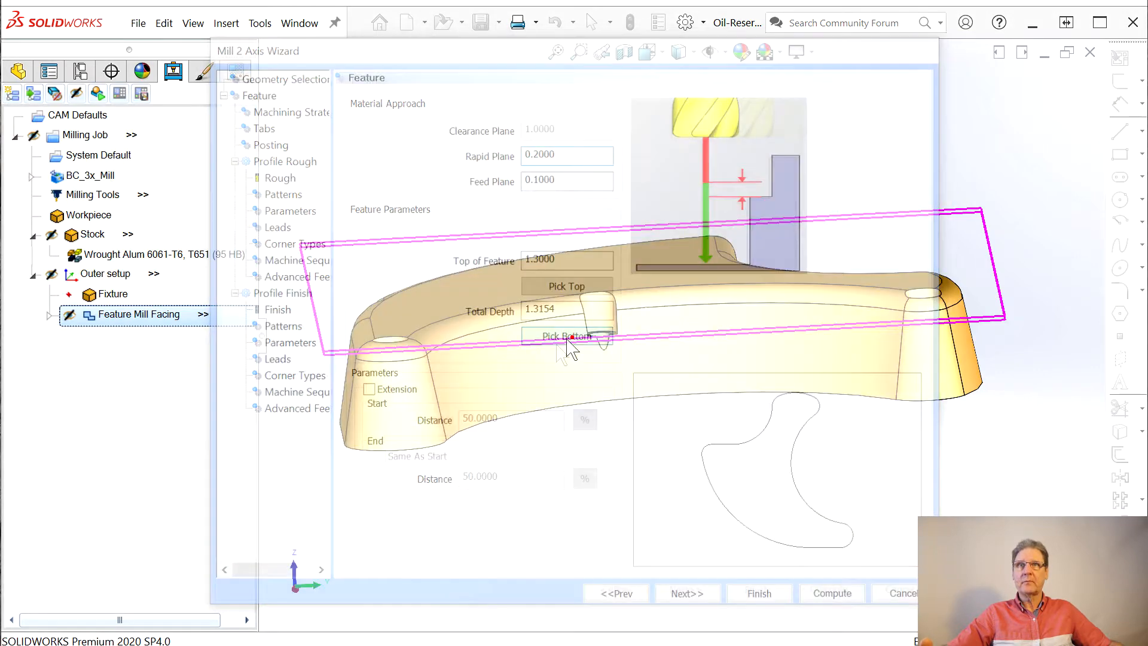
pyautogui.moveTo(476, 456); pyautogui.dragTo(423, 321, button='middle')
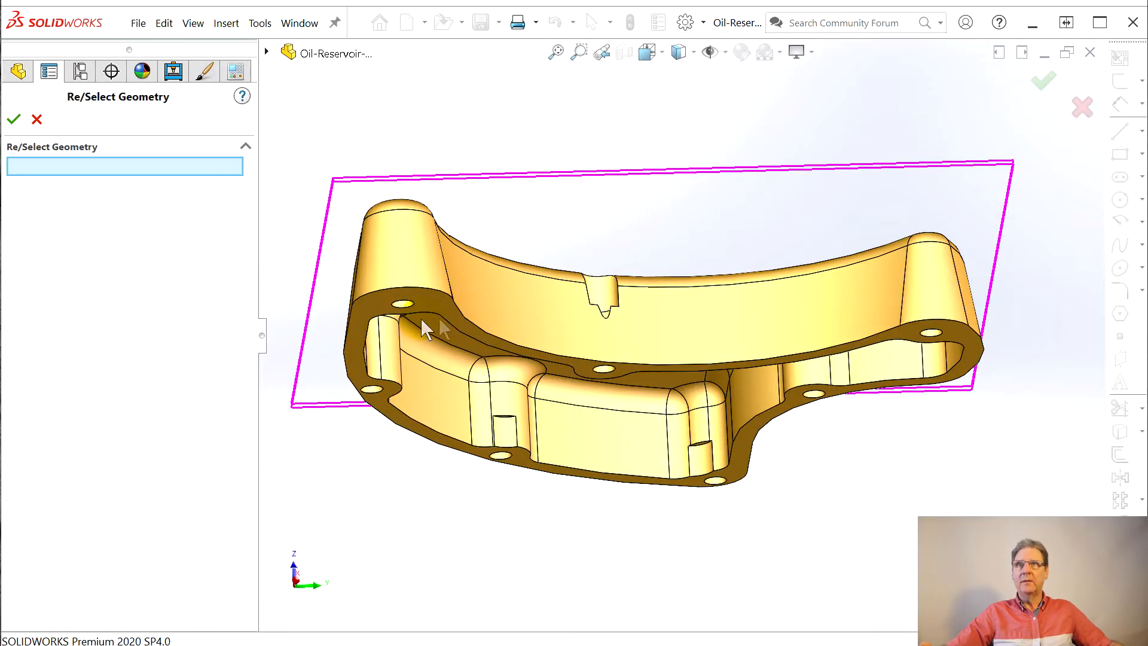
pyautogui.click(473, 326)
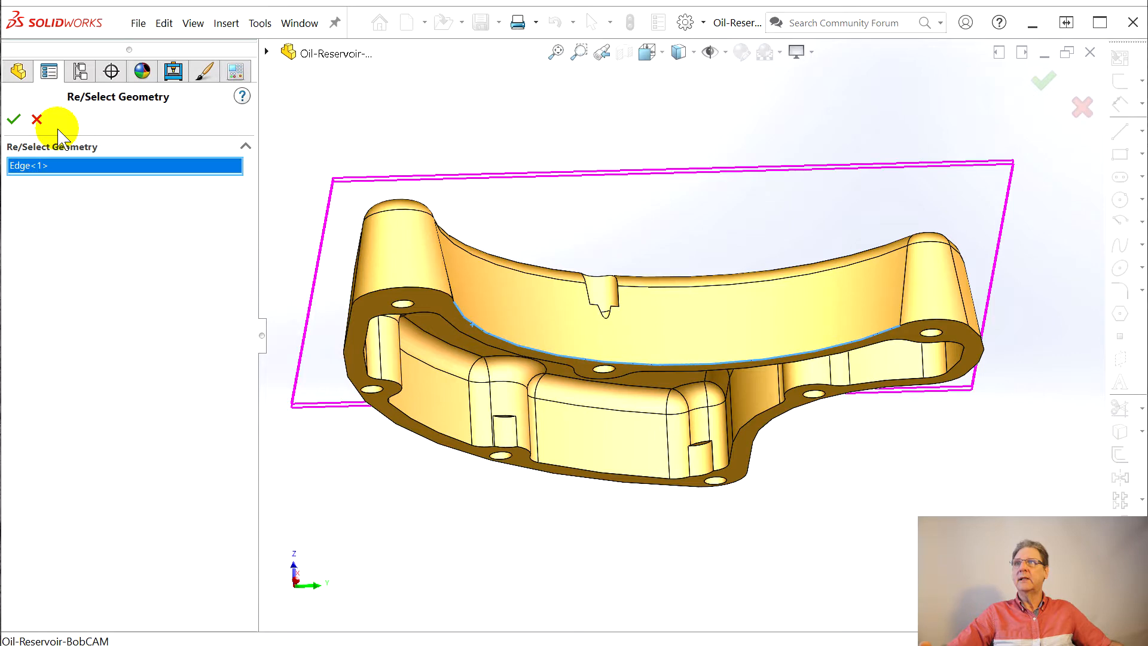
pyautogui.click(13, 120)
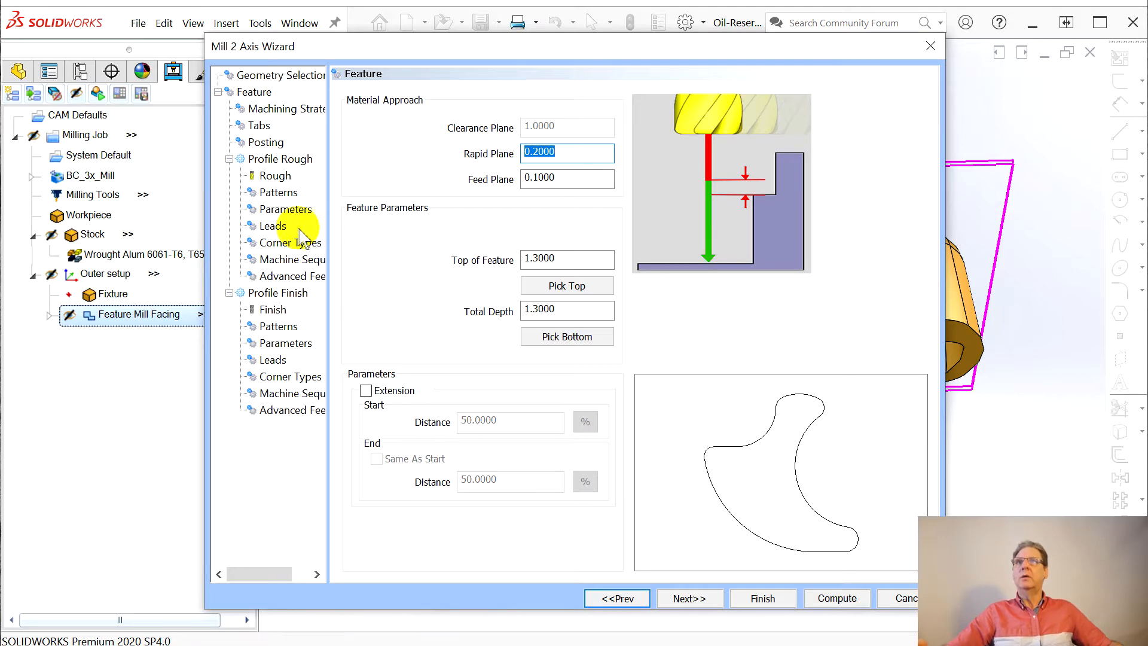
# Remove Profile Rough from the current operations, keep Profile Finish, and accept the default tab and posting settings
pyautogui.click(681, 600)
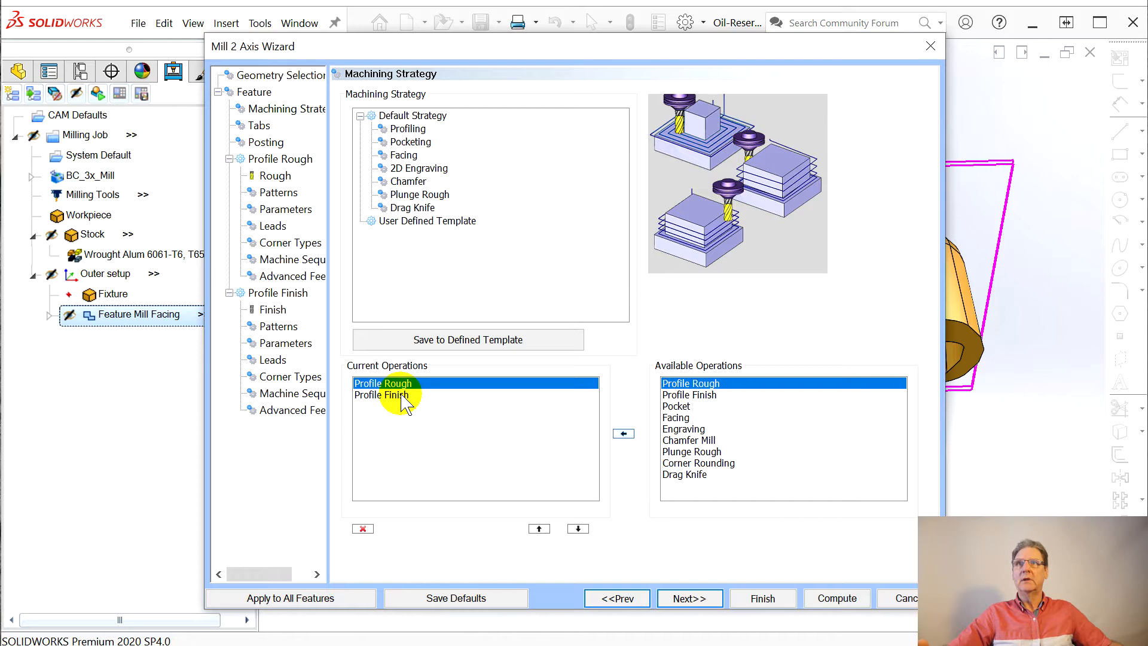
pyautogui.click(362, 530)
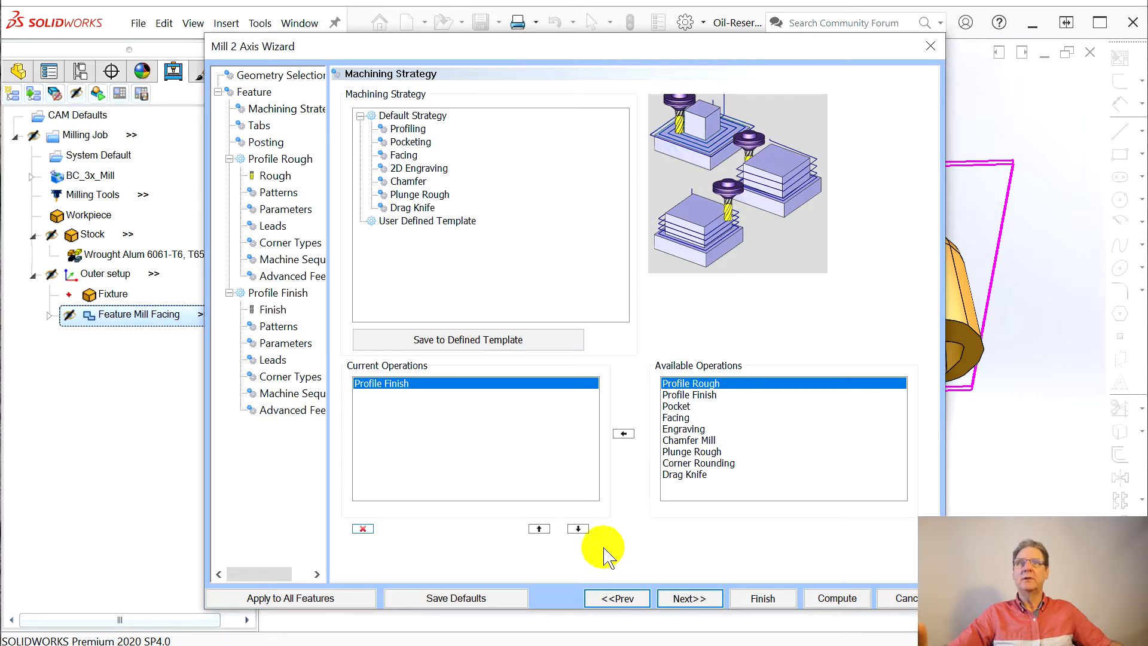
pyautogui.click(689, 598)
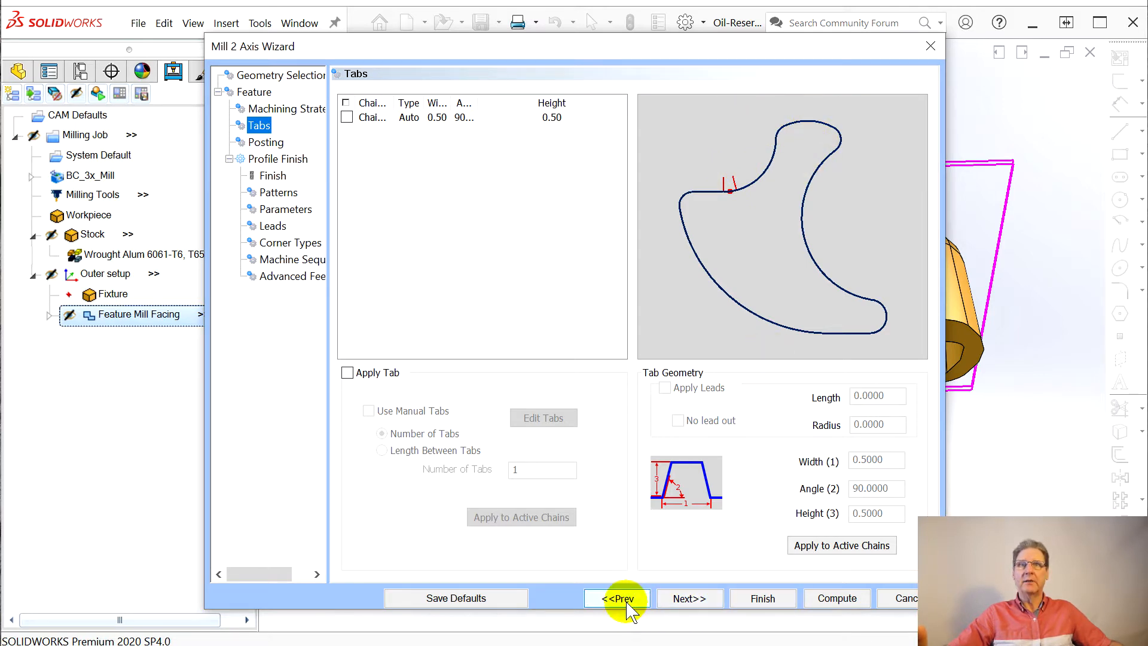
pyautogui.click(687, 600)
pyautogui.click(687, 601)
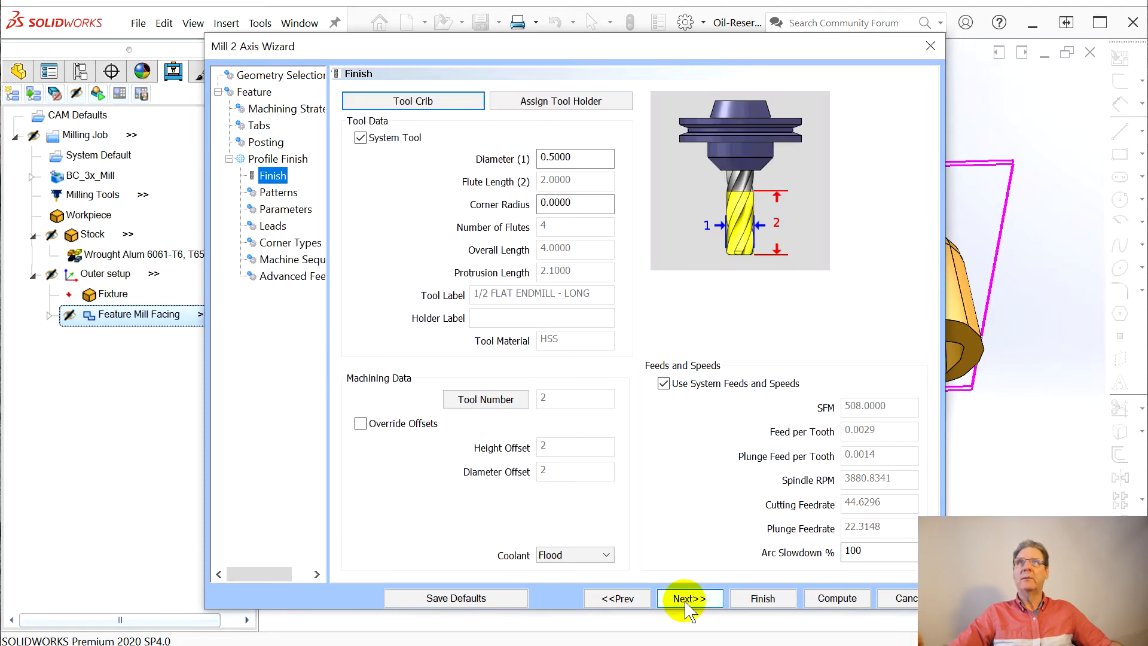
# Delete the 4-flute 3/8 flat endmill from the tool crib and assign the 2-flute 3/8 flat endmill to the profile finish
pyautogui.click(412, 100)
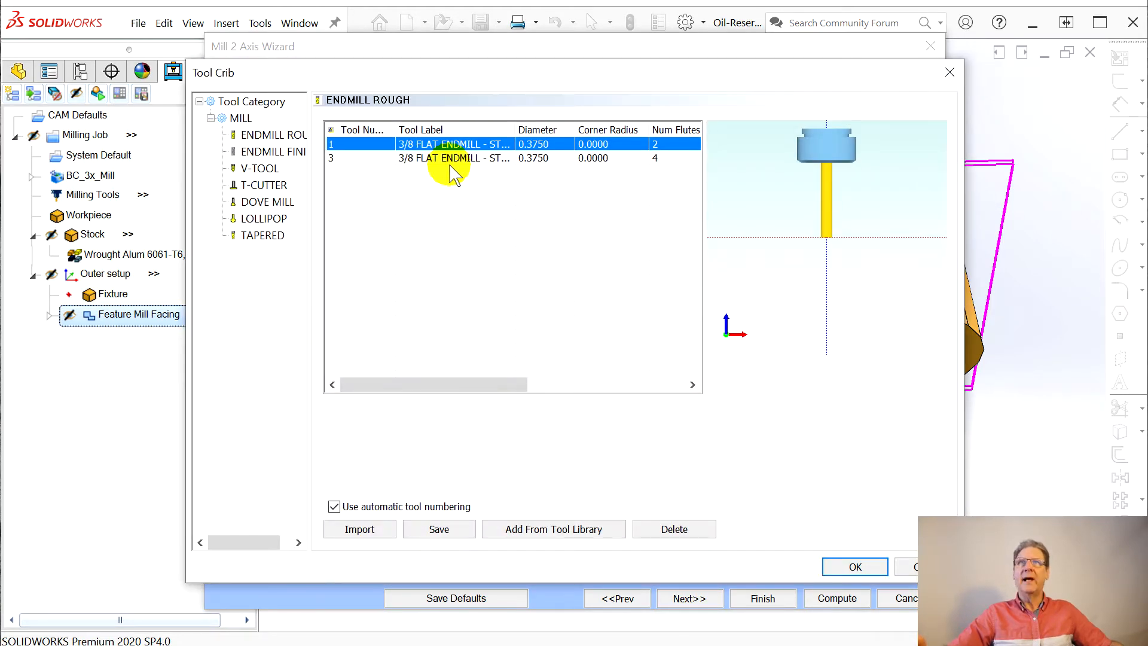
pyautogui.click(489, 159)
pyautogui.click(674, 529)
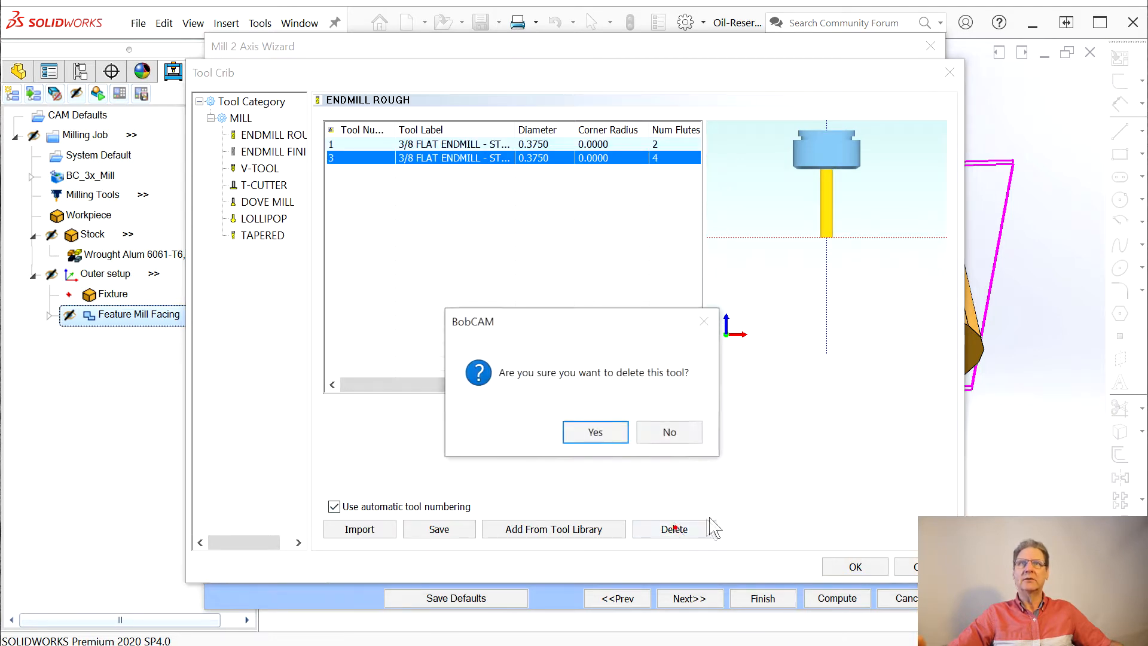
pyautogui.click(596, 433)
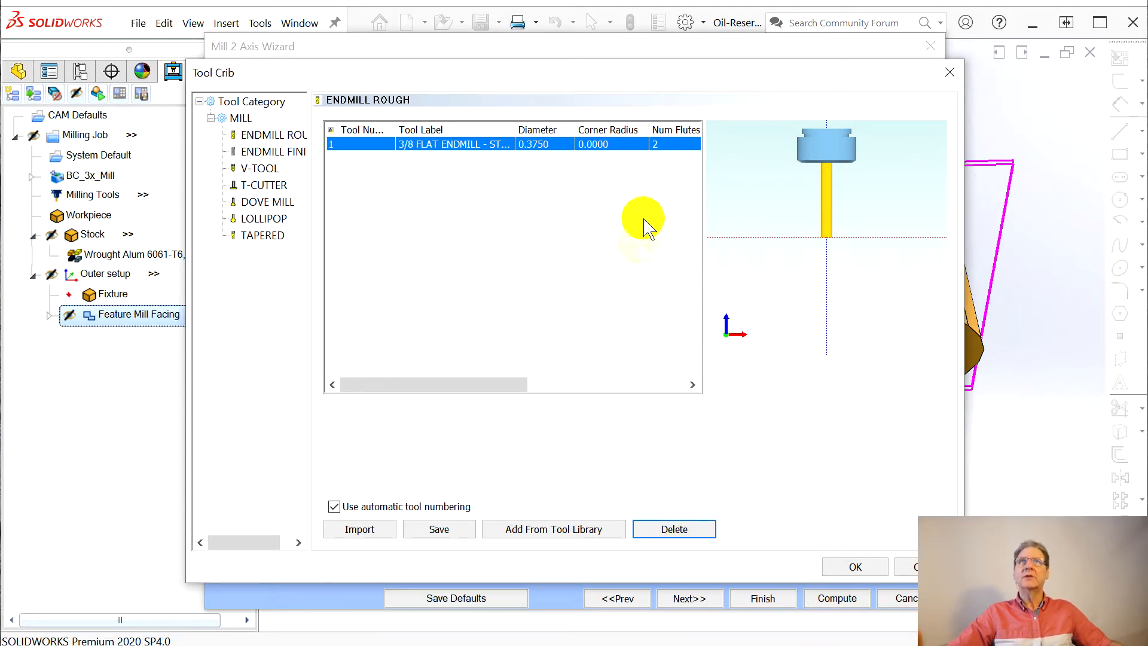
pyautogui.click(864, 568)
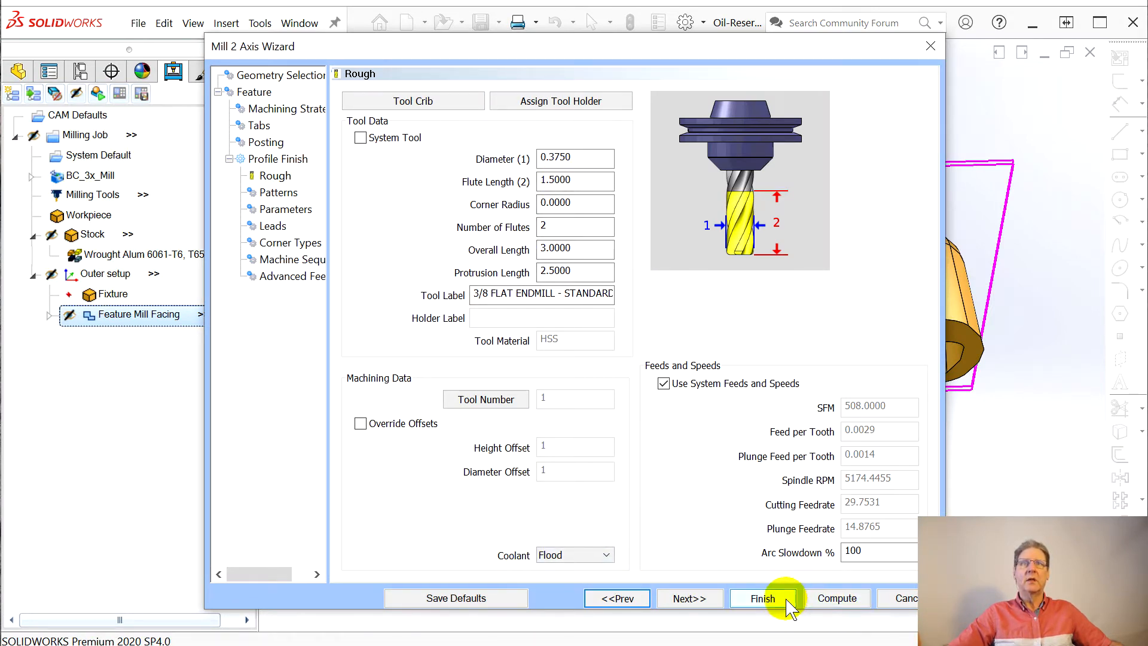
# Keep the Standard pattern with Left system compensation, and set the depth to Multiple Steps with Even Depths and a 0.125 in depth of cut
pyautogui.click(689, 598)
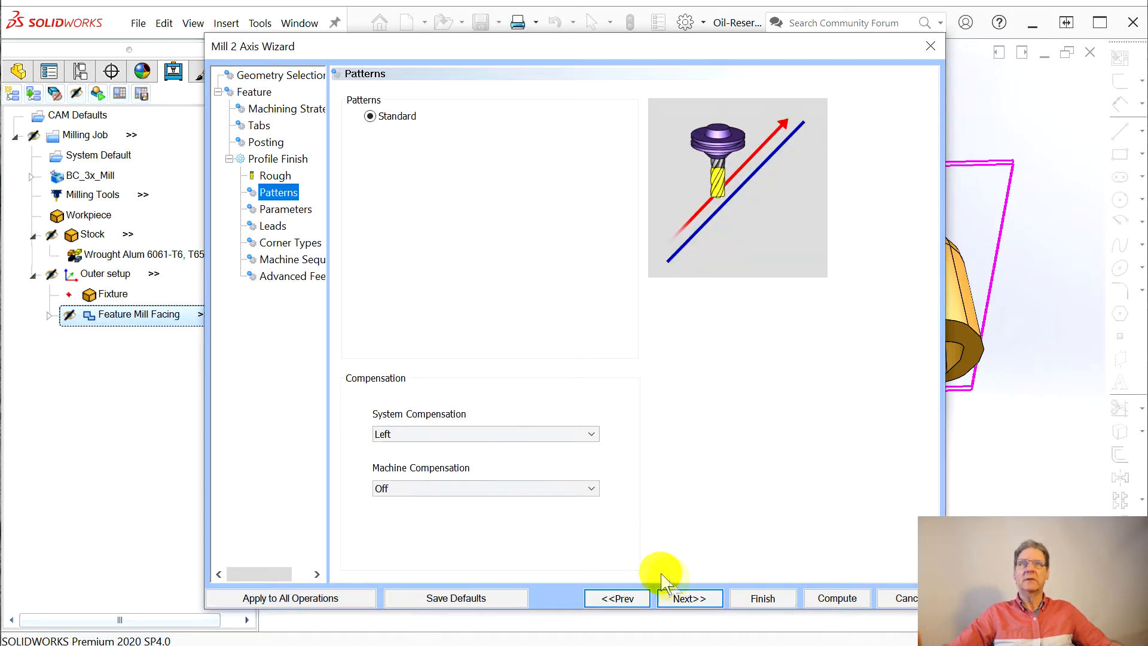
pyautogui.click(690, 598)
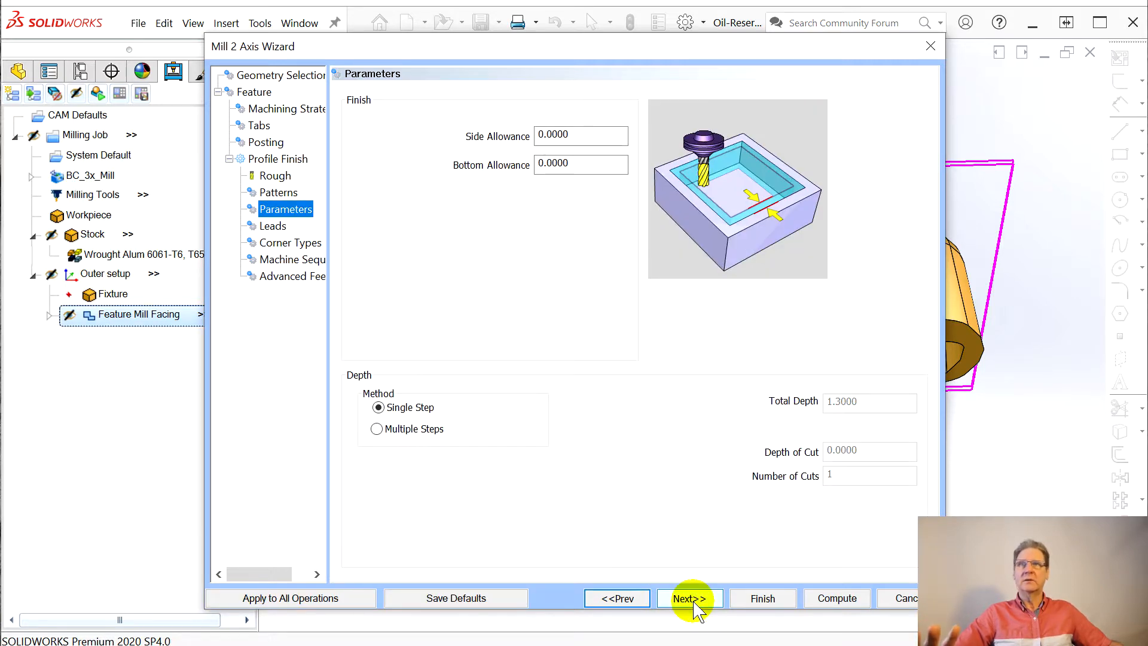
pyautogui.click(380, 429)
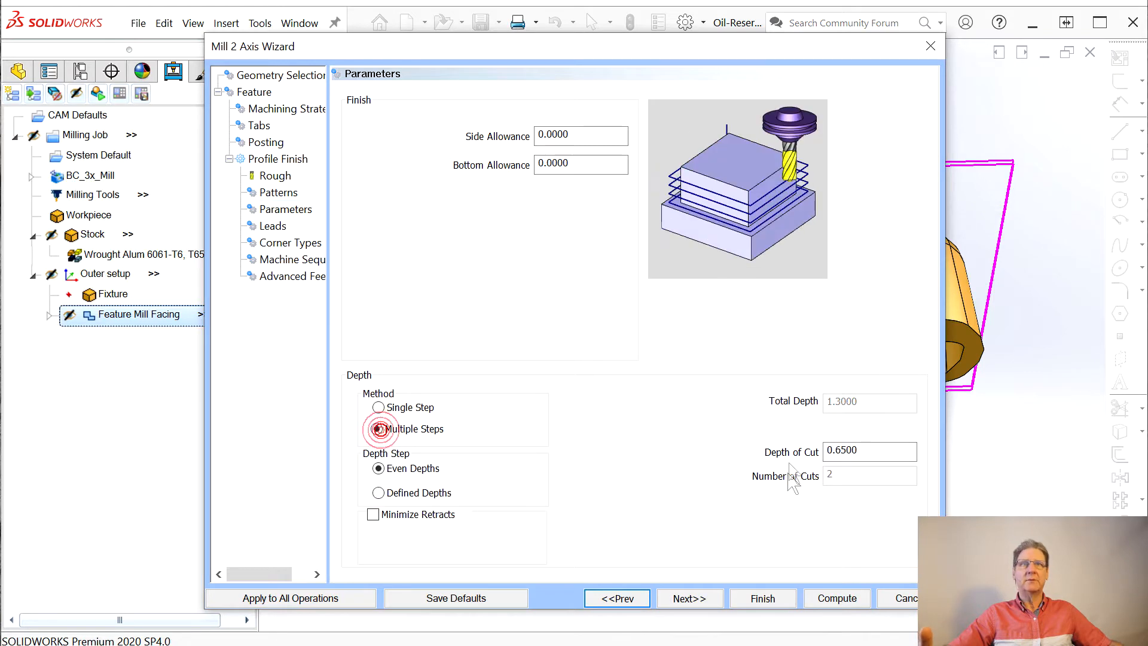
pyautogui.moveTo(839, 448); pyautogui.dragTo(878, 455)
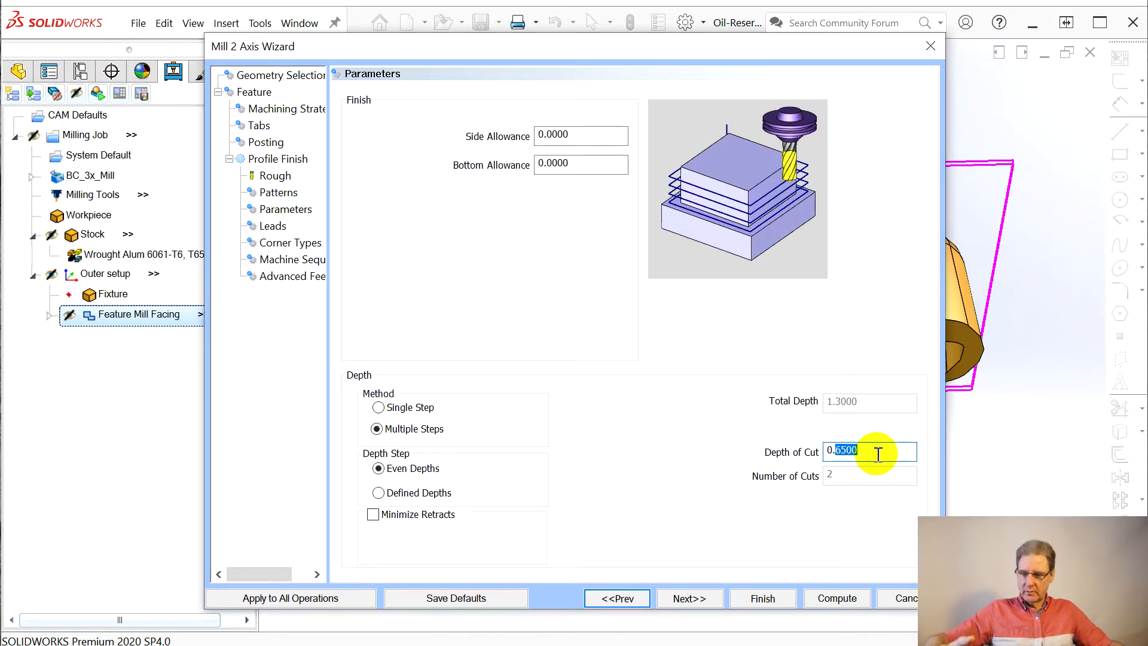
pyautogui.write('125')
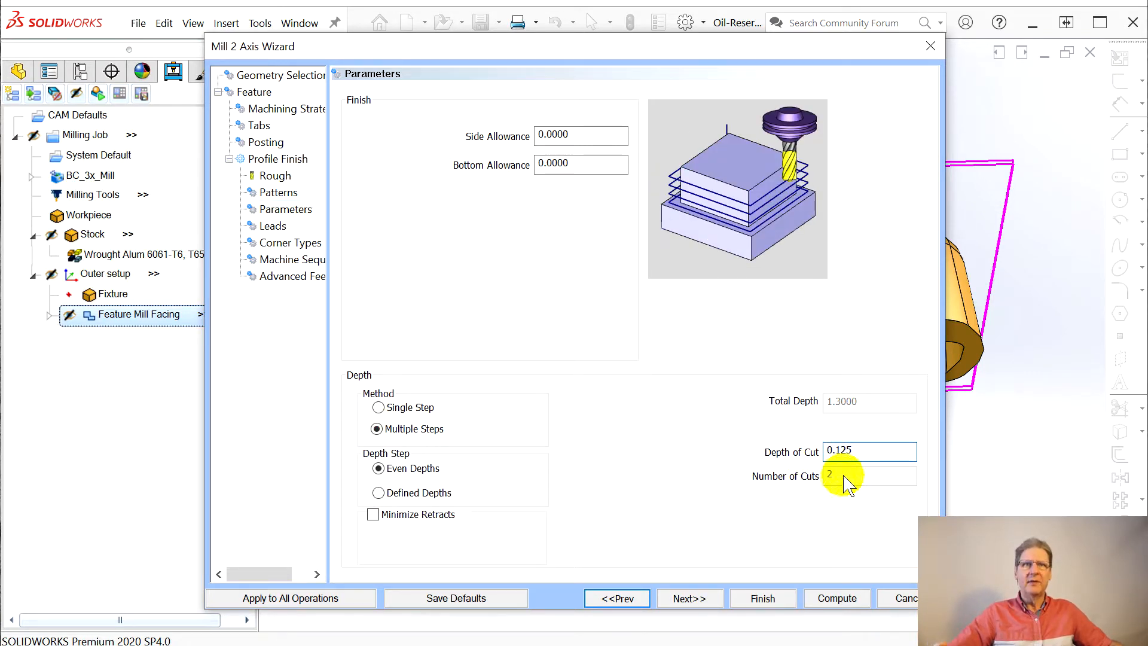
pyautogui.click(381, 493)
pyautogui.click(381, 470)
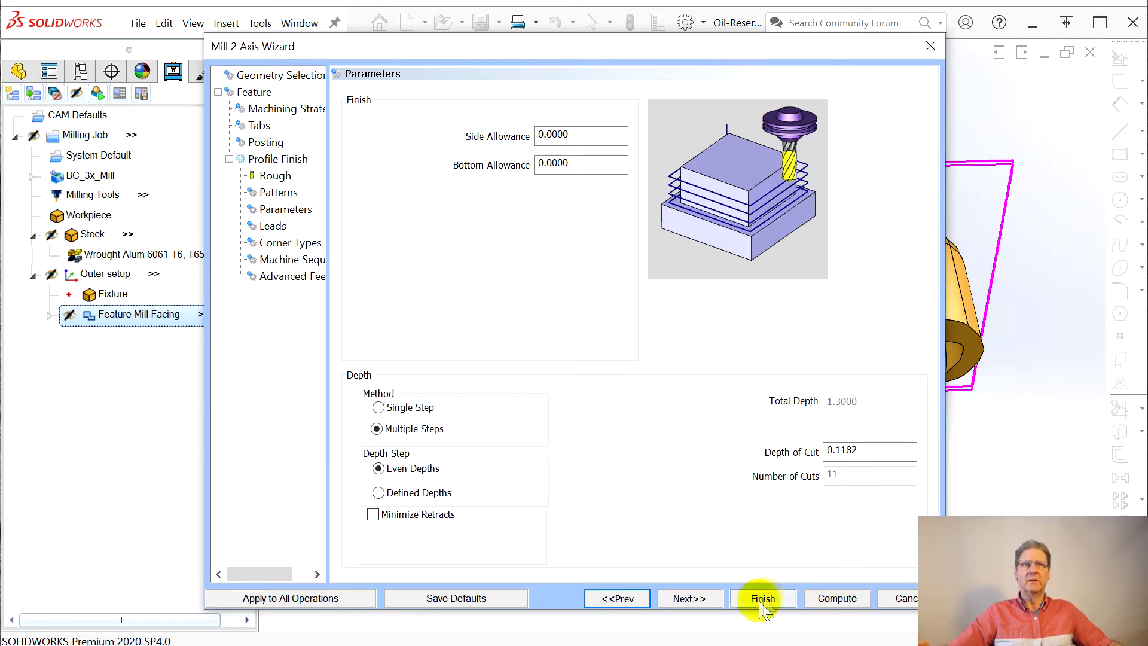
# Keep the default vertical leads, sharp corner types and feedrates, compute the profile finish toolpath, and inspect it around the part
pyautogui.click(690, 600)
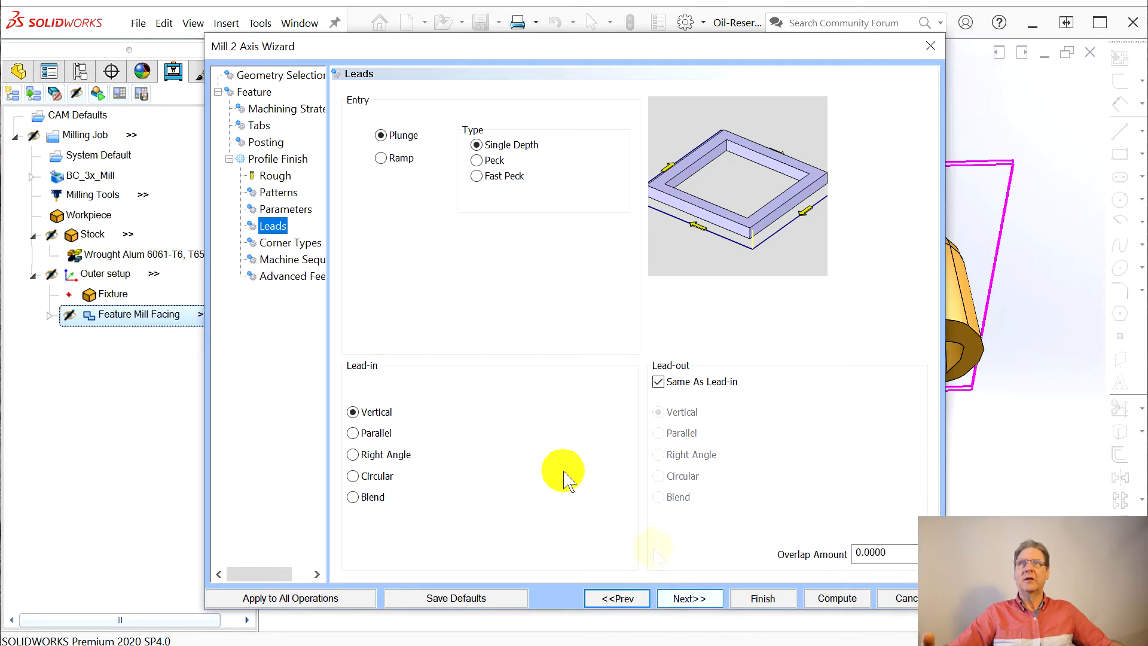
pyautogui.click(691, 599)
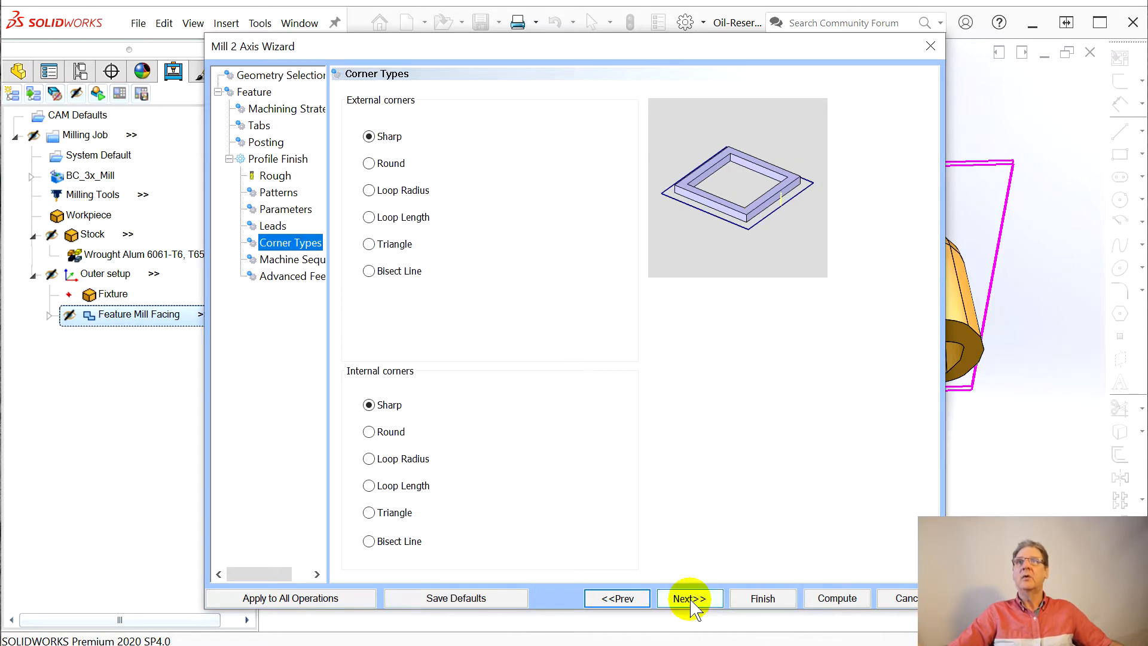
pyautogui.click(691, 600)
pyautogui.click(691, 599)
pyautogui.click(837, 598)
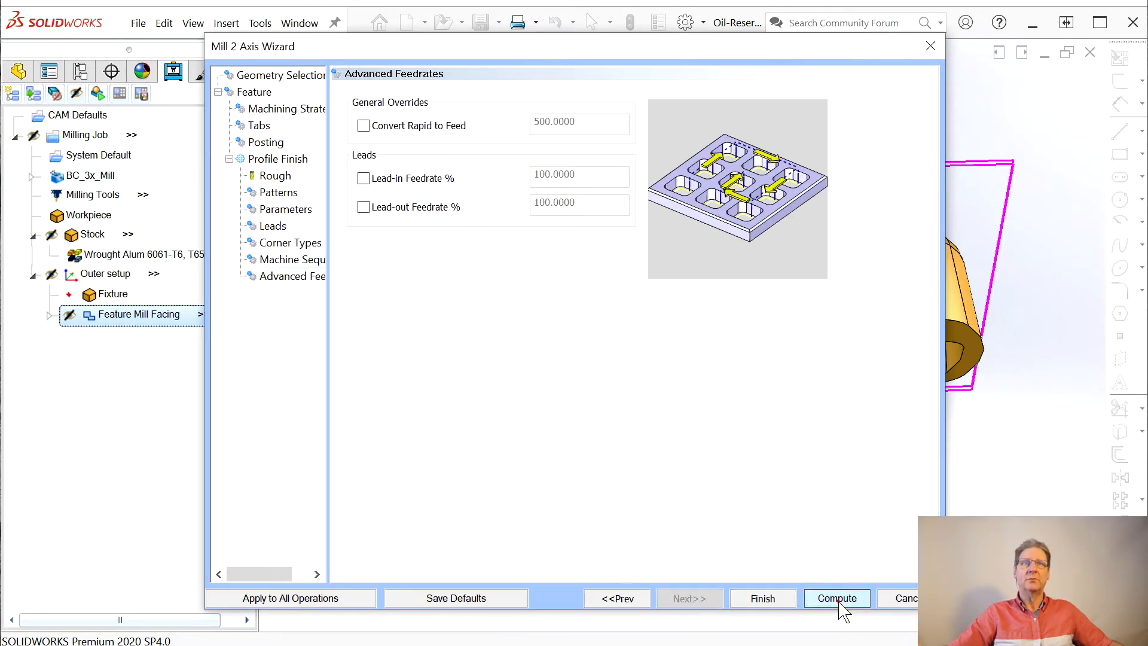
pyautogui.moveTo(580, 465); pyautogui.dragTo(487, 231, button='middle')
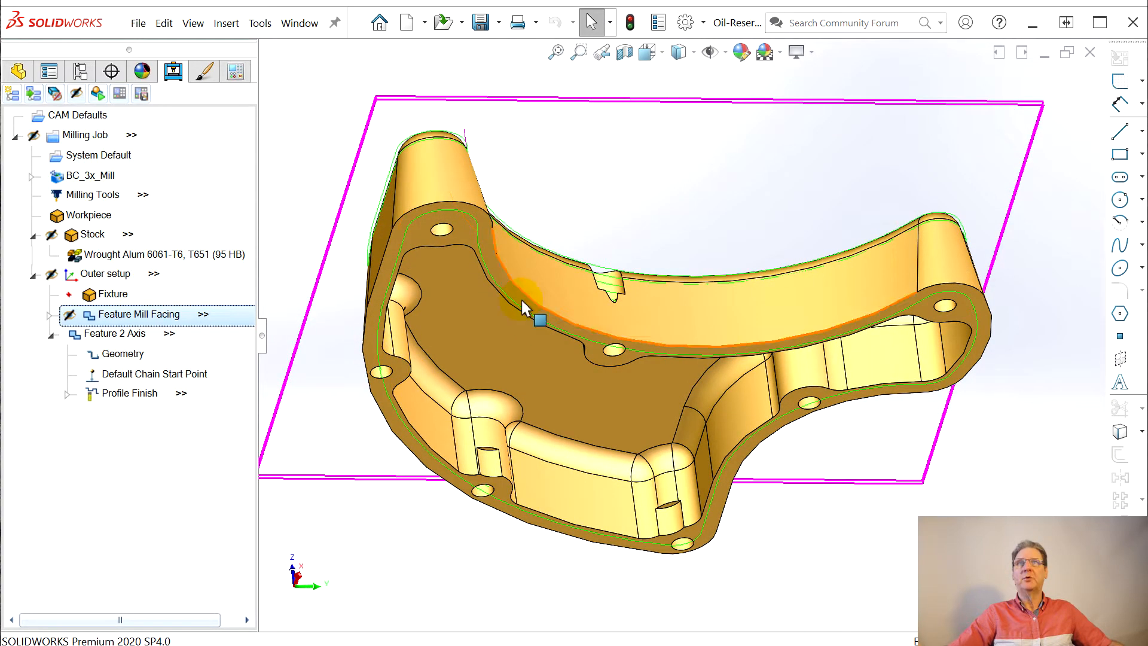
pyautogui.moveTo(540, 270); pyautogui.dragTo(500, 477, button='middle')
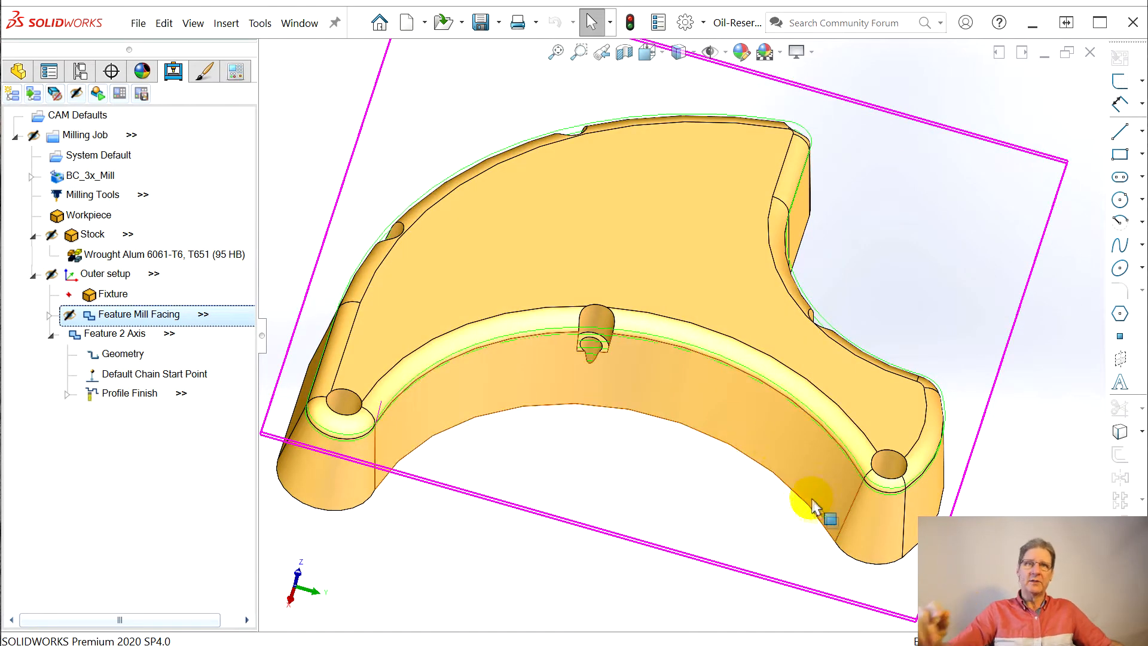
# Reverse the direction of the 2 axis feature's chain start point and recompute all of the feature's toolpaths
pyautogui.click(173, 392)
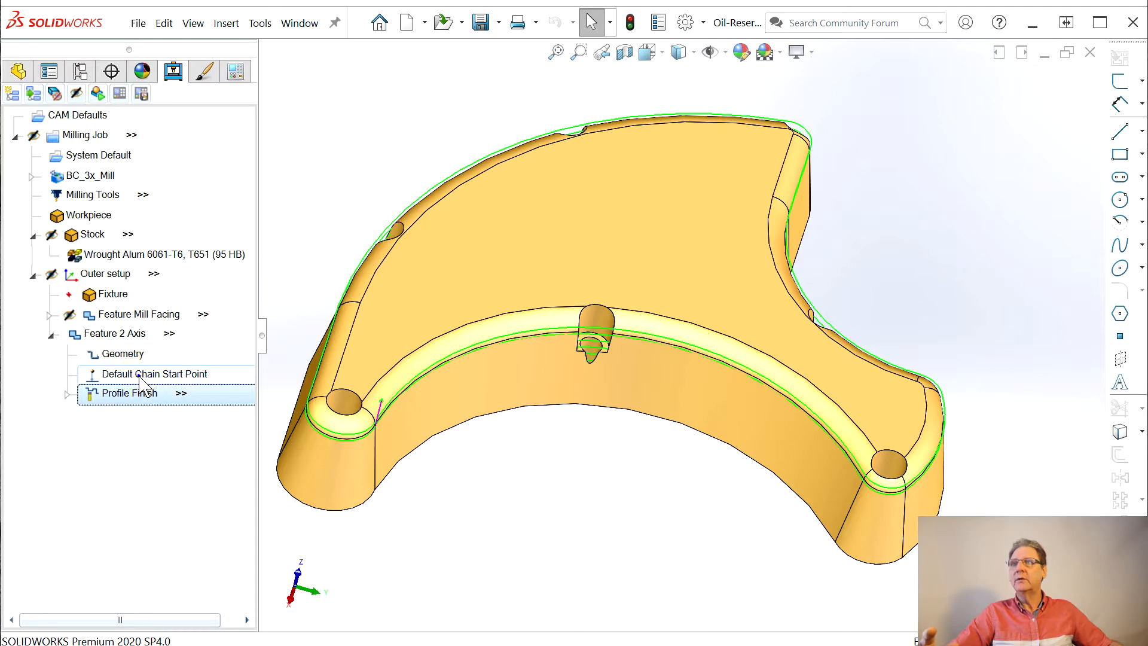
pyautogui.rightClick(139, 375)
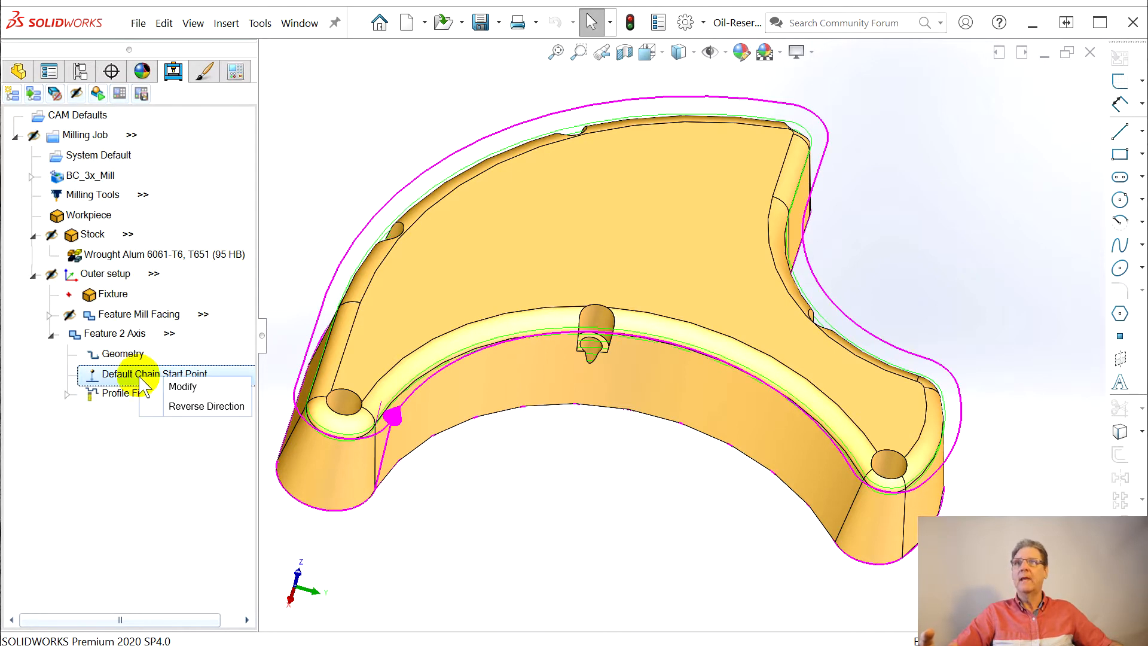
pyautogui.click(202, 408)
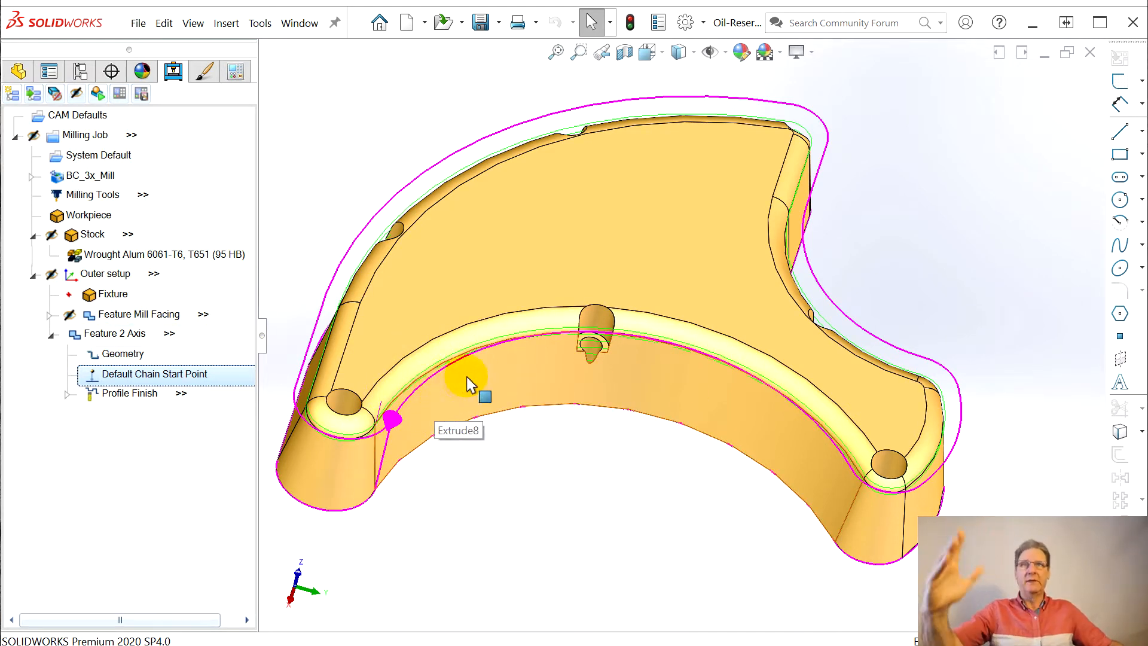
pyautogui.rightClick(95, 333)
pyautogui.click(168, 179)
pyautogui.moveTo(538, 449); pyautogui.dragTo(519, 358, button='middle')
# Rename the 2 axis feature as Perimeter
pyautogui.rightClick(114, 333)
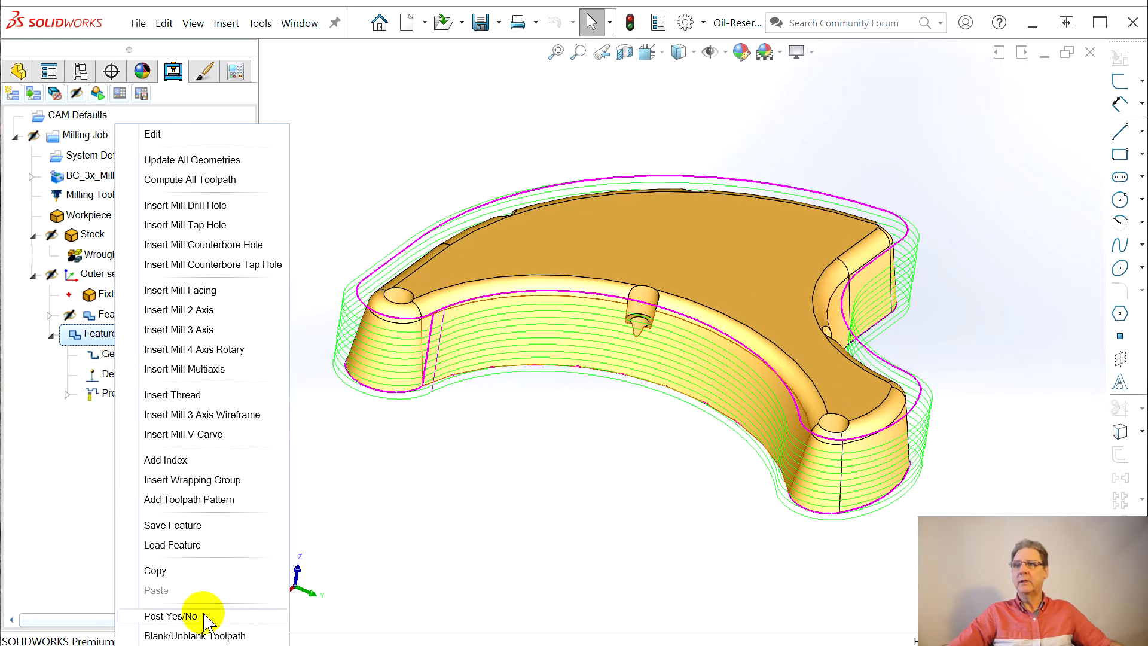
pyautogui.click(194, 644)
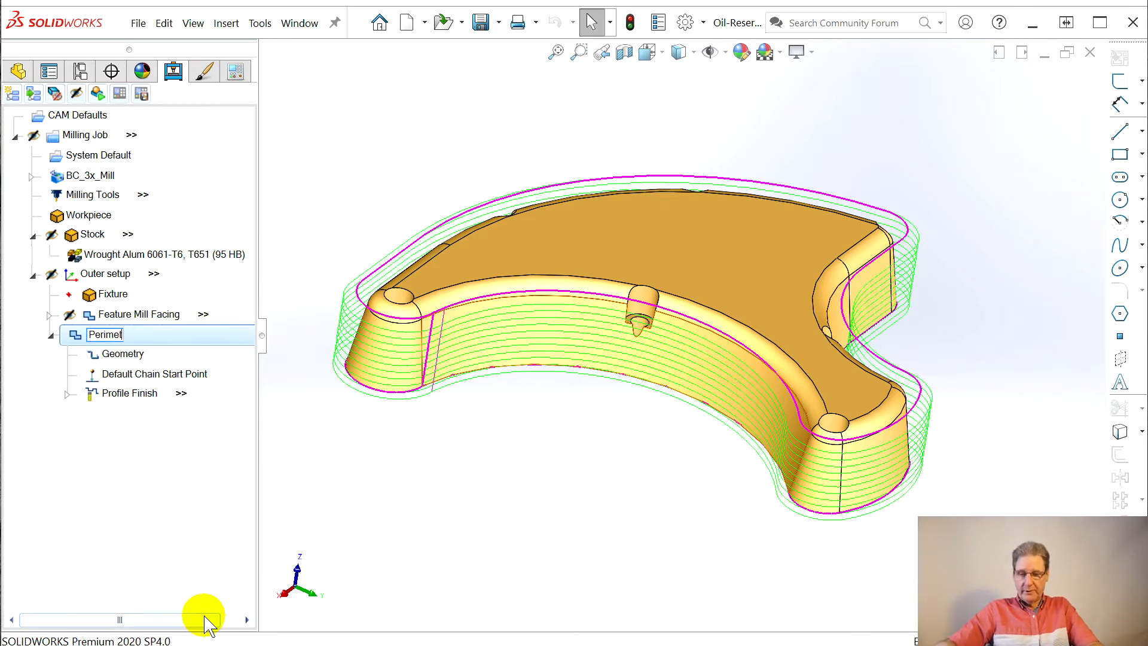
pyautogui.press('Return')
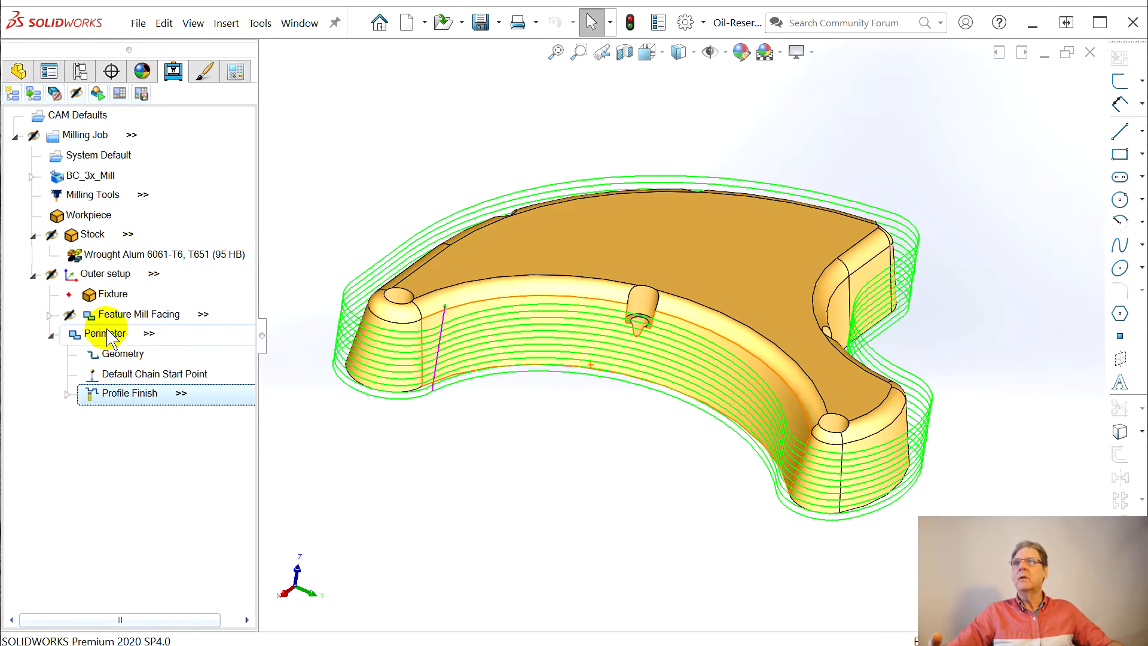
# Hide all computed toolpaths and collapse the Perimeter feature in the CAM tree
pyautogui.click(76, 94)
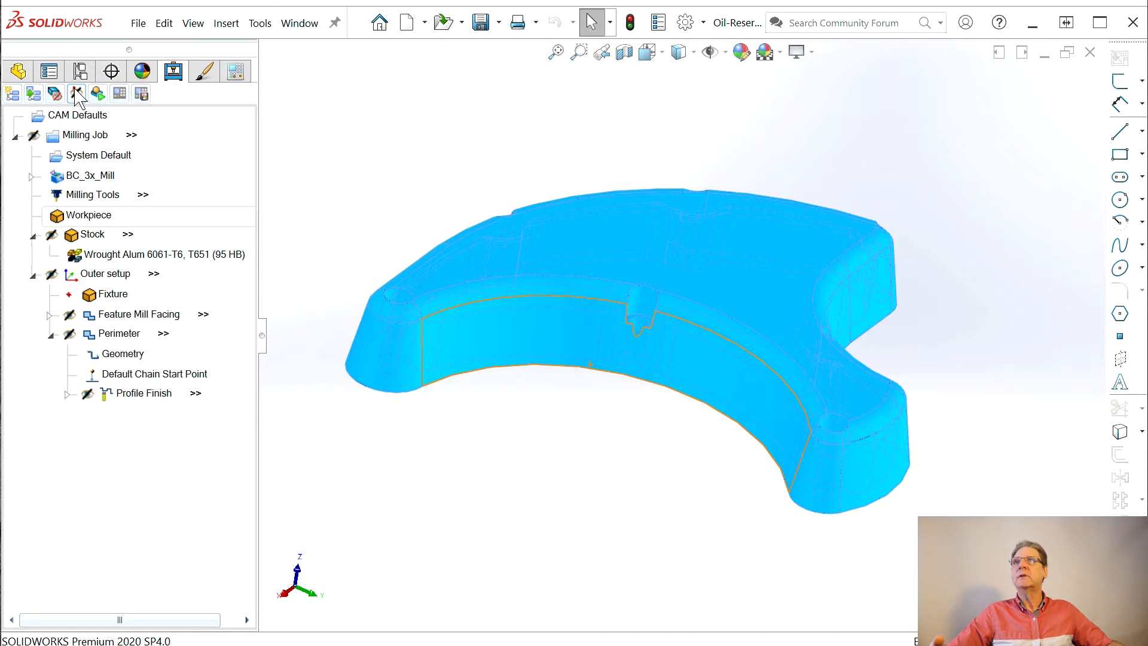
pyautogui.click(102, 333)
pyautogui.click(50, 335)
# Examine the outside fillet and the side walls around the part from above and from the side
pyautogui.moveTo(537, 374); pyautogui.dragTo(537, 491, button='middle')
pyautogui.moveTo(529, 526); pyautogui.dragTo(527, 524, button='middle')
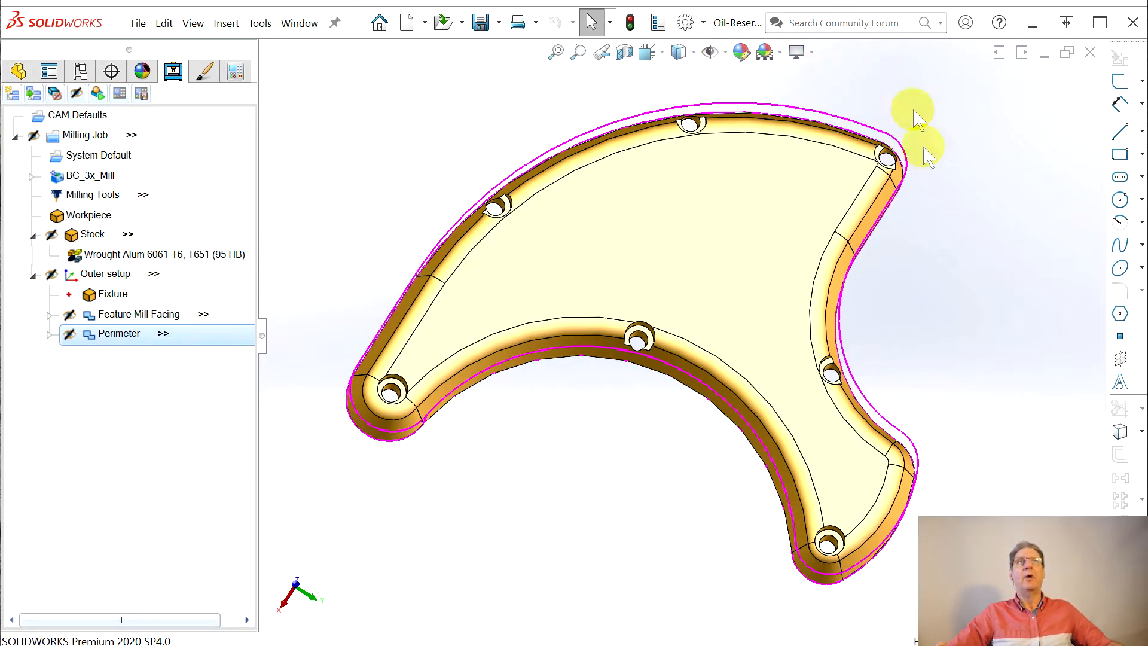
pyautogui.moveTo(615, 422); pyautogui.dragTo(597, 333, button='middle')
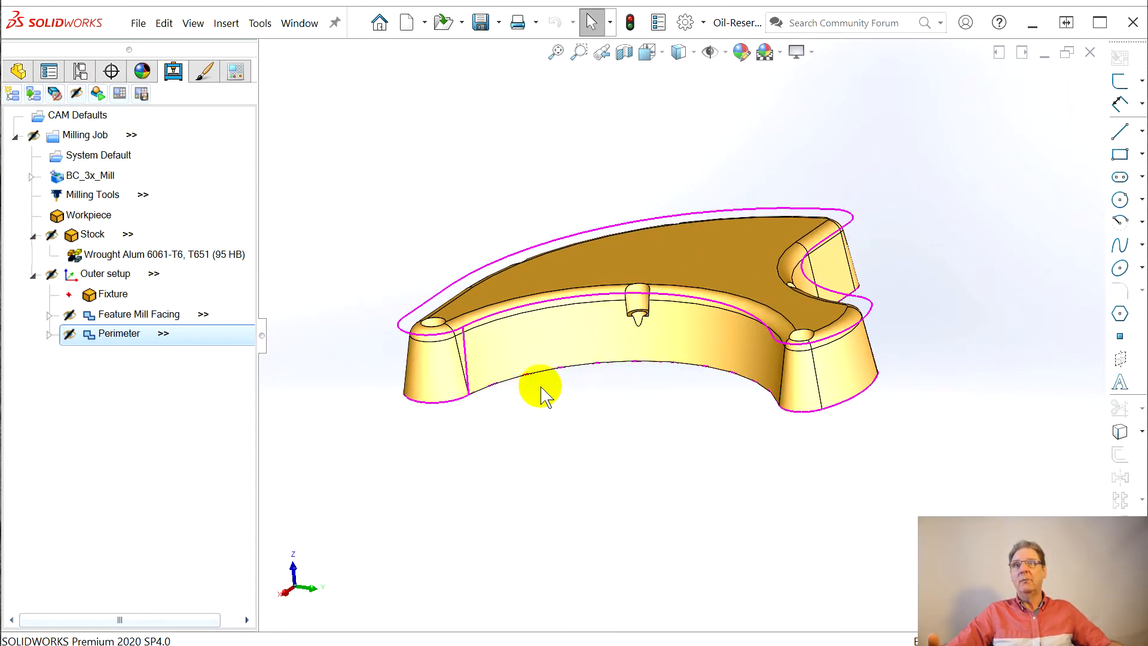
pyautogui.scroll(-3, 761, 244)
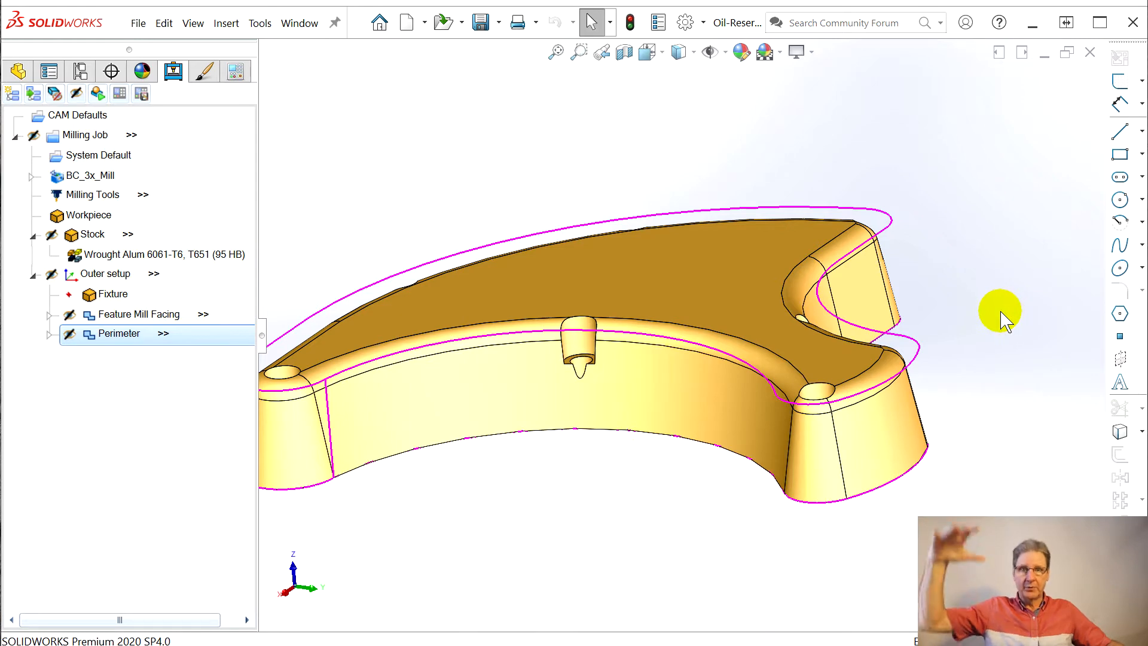
pyautogui.scroll(-1, 765, 372)
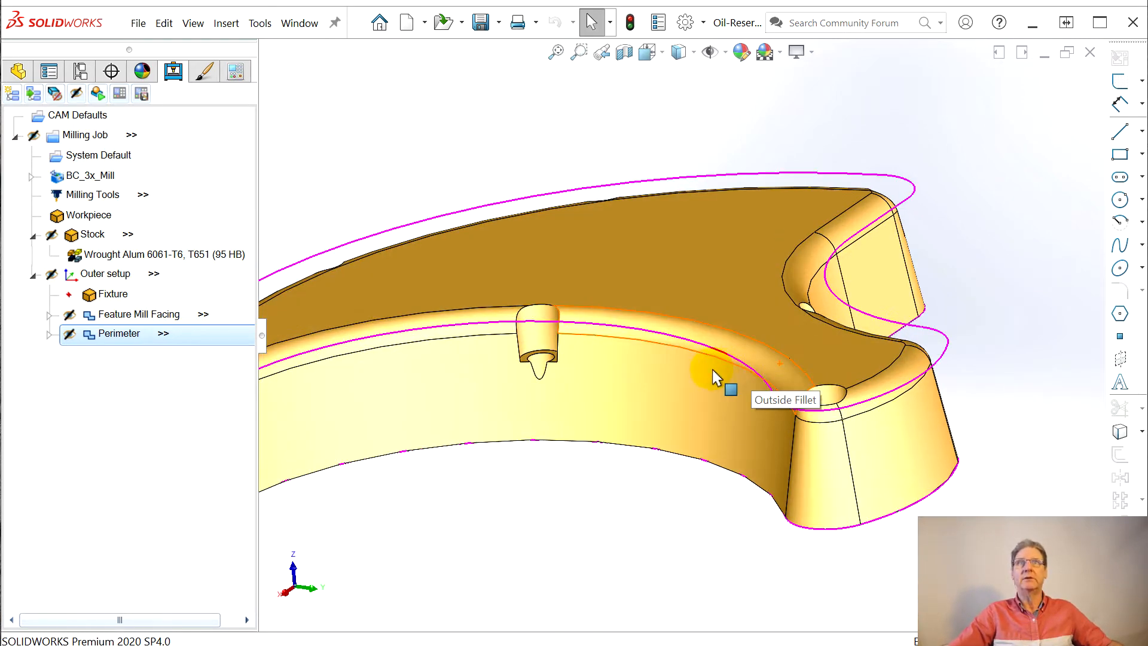
pyautogui.scroll(2, 720, 370)
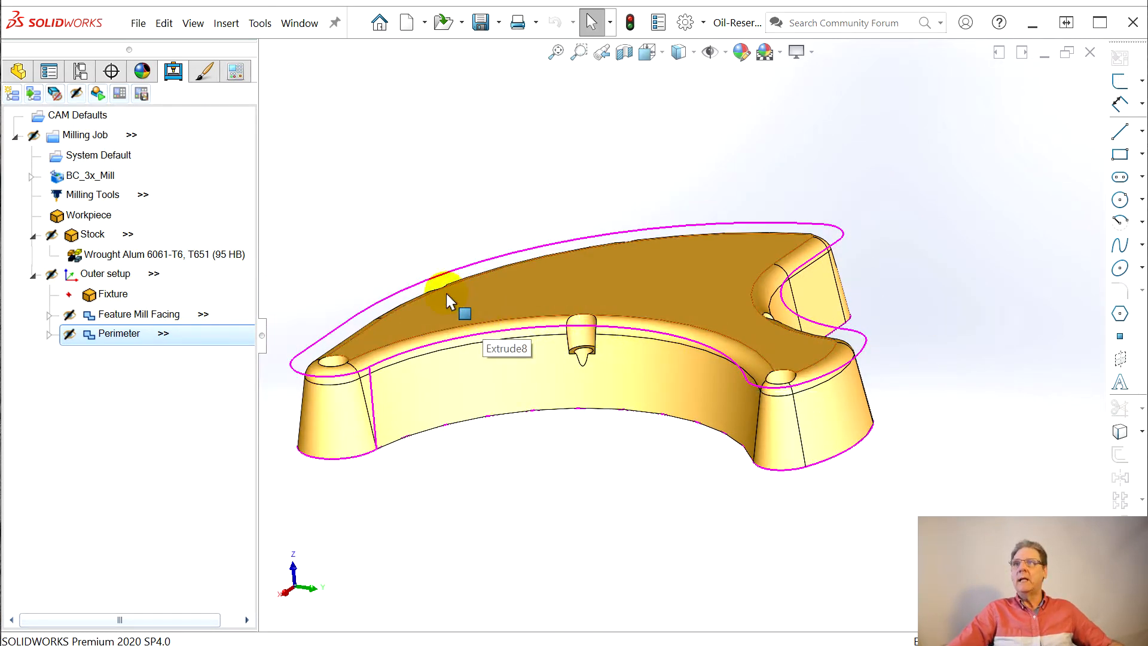
pyautogui.click(179, 336)
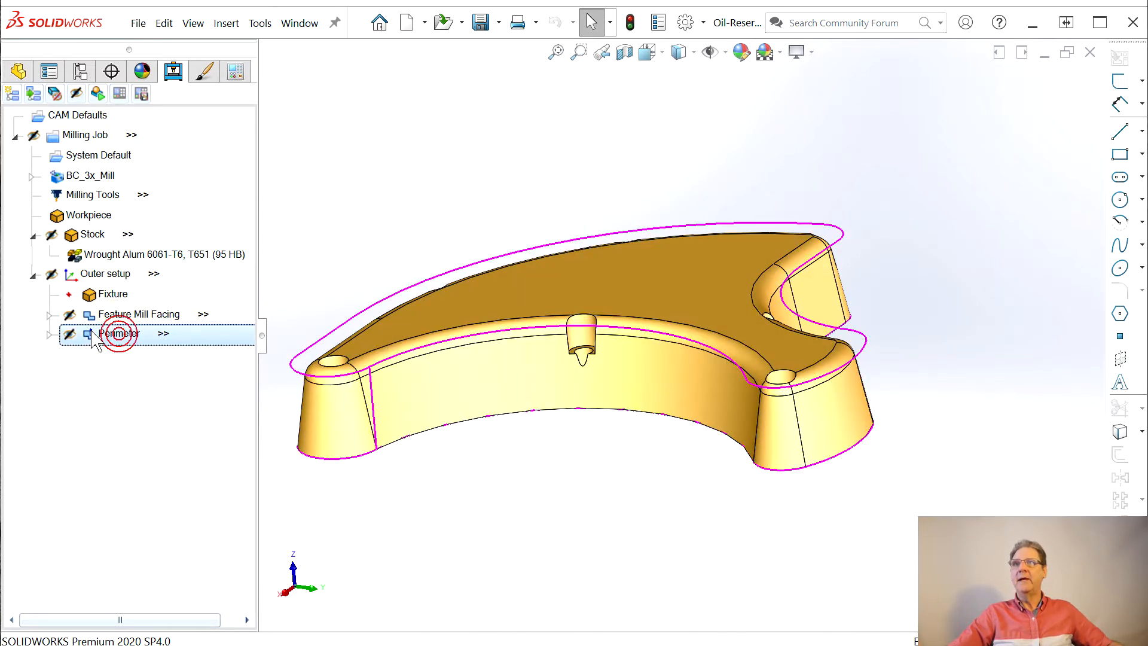
pyautogui.rightClick(92, 335)
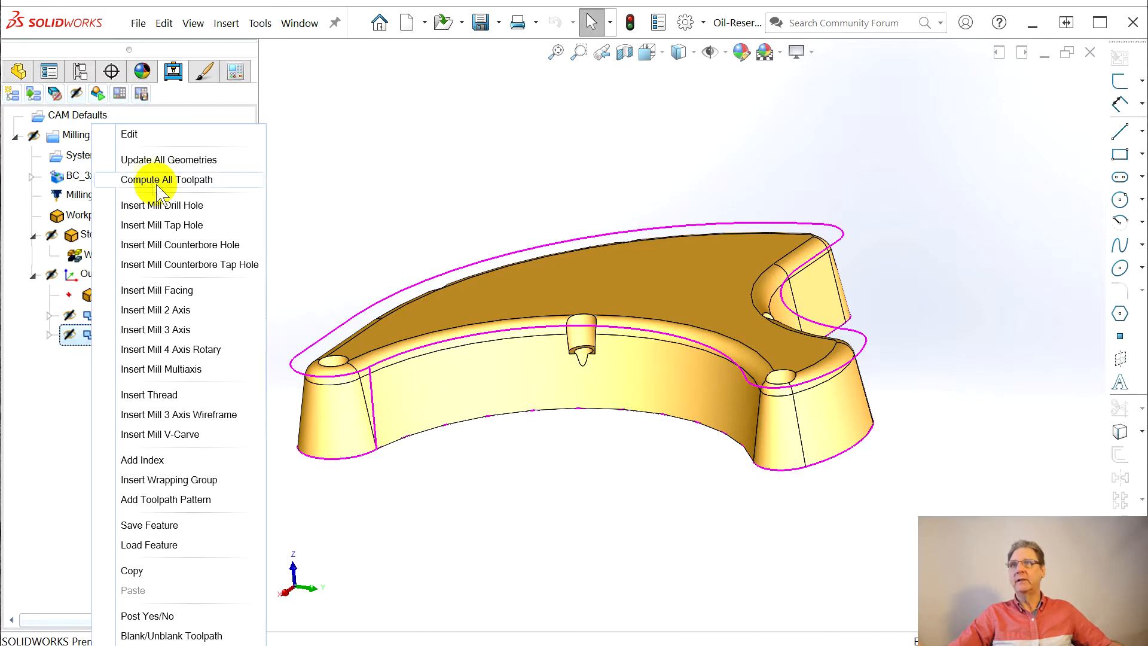
pyautogui.click(129, 135)
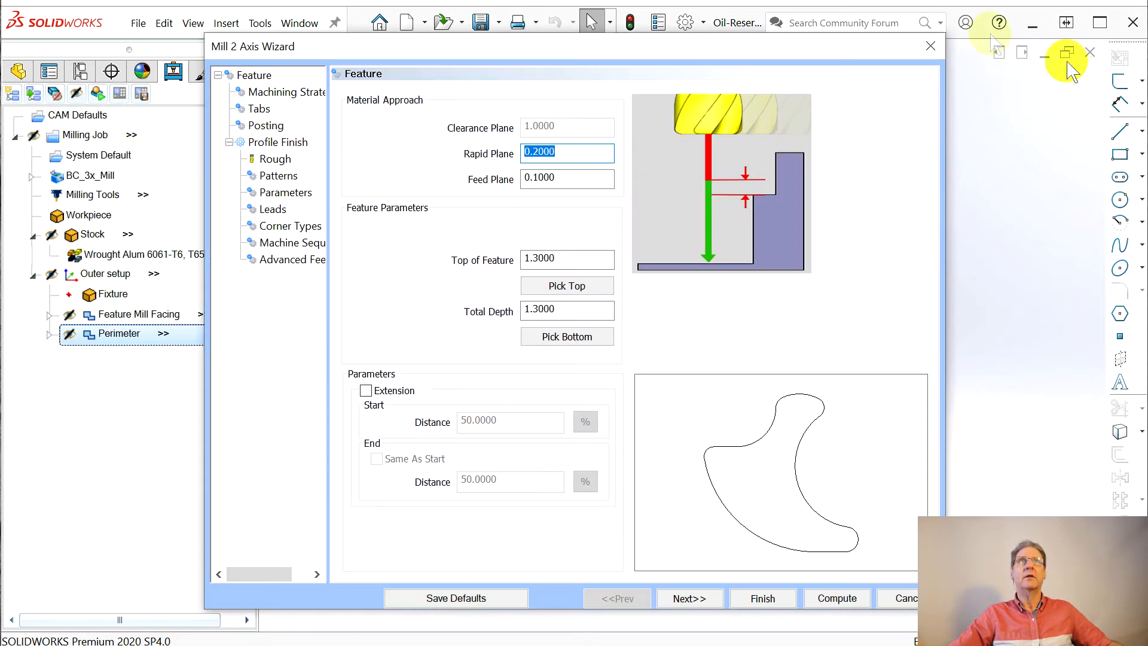
pyautogui.click(930, 45)
# Insert a Mill 3 Axis feature after Perimeter and select the whole part body as its geometry
pyautogui.rightClick(120, 337)
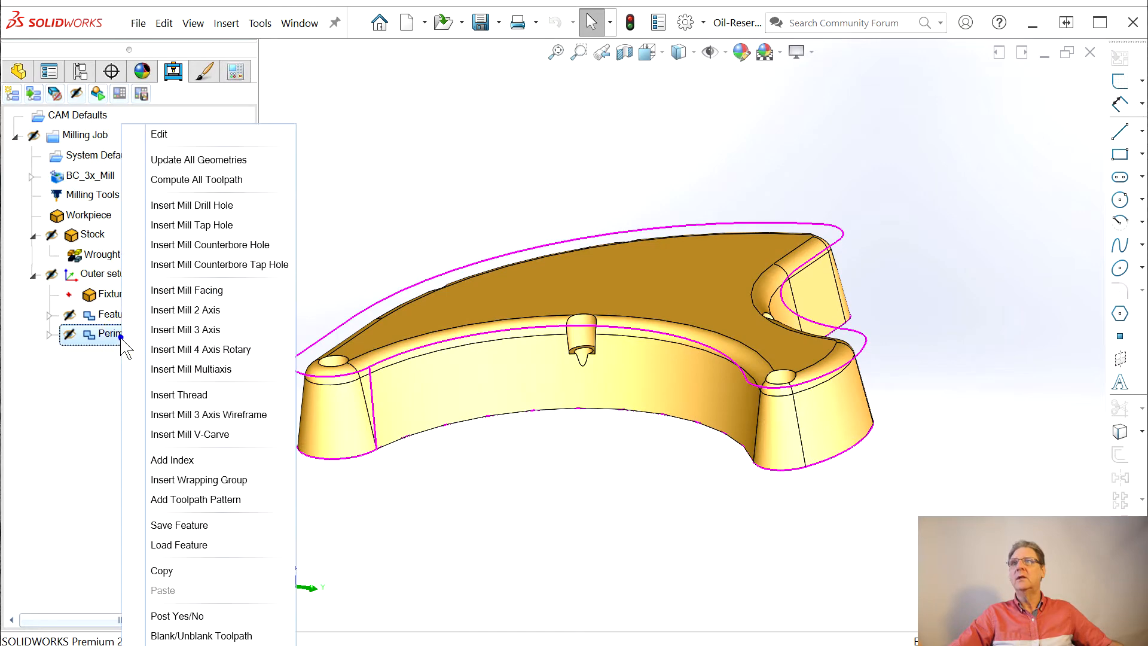
pyautogui.click(190, 331)
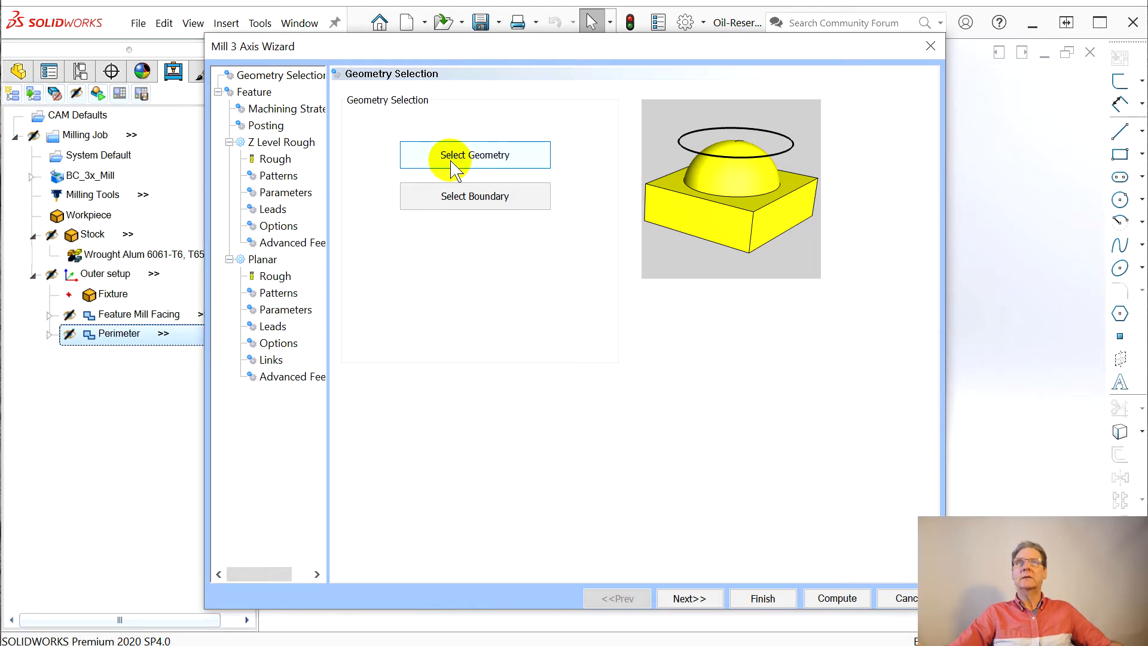
pyautogui.click(455, 161)
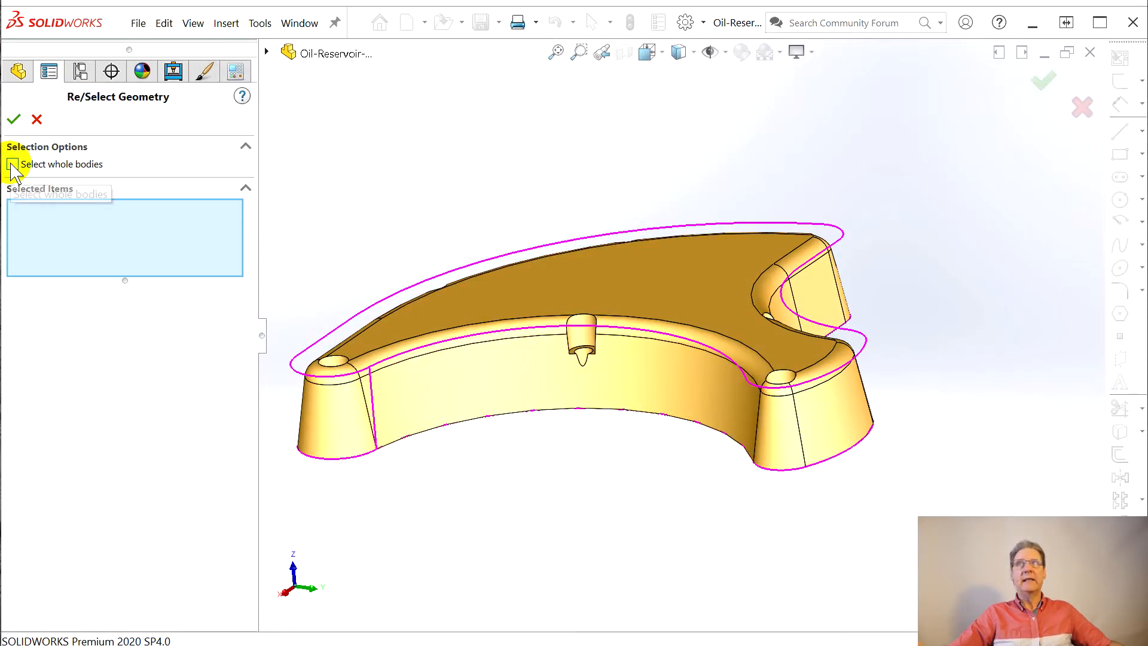
pyautogui.click(12, 164)
pyautogui.click(395, 404)
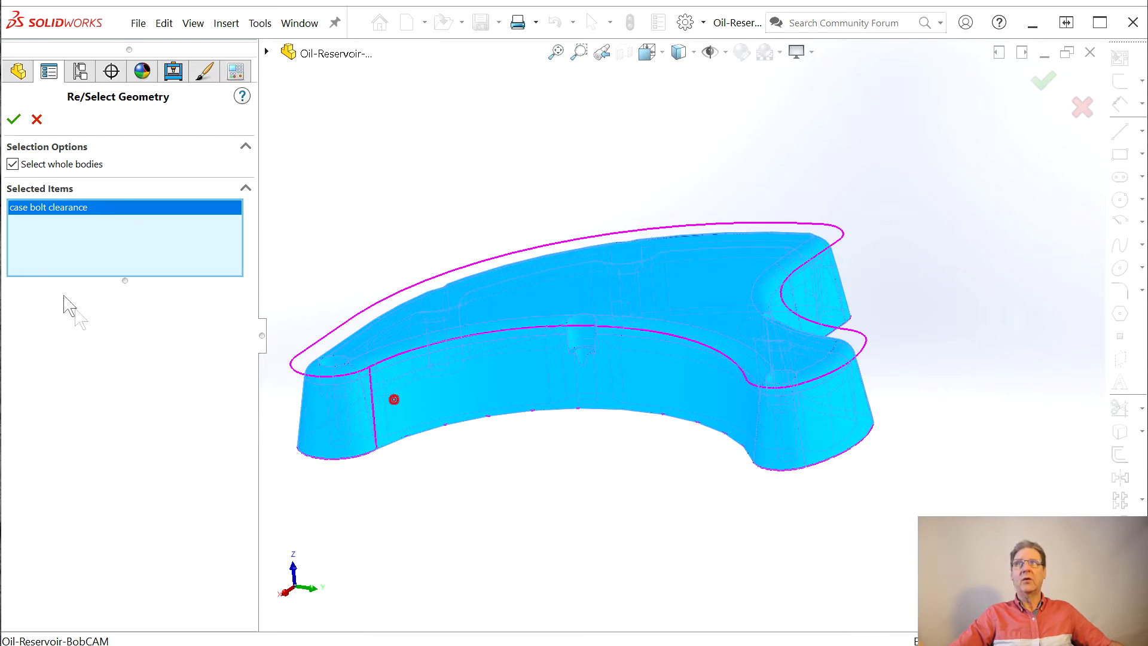
pyautogui.click(14, 120)
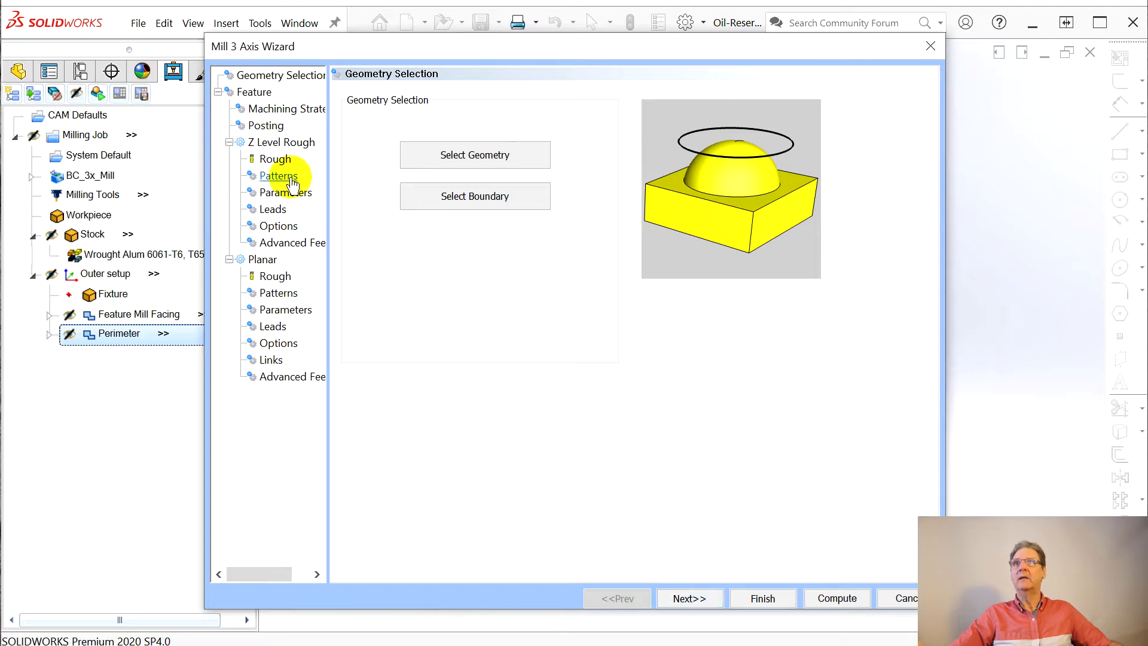
# Set the 3 axis feature's top by picking the inner curved edge of the part's top face
pyautogui.click(687, 598)
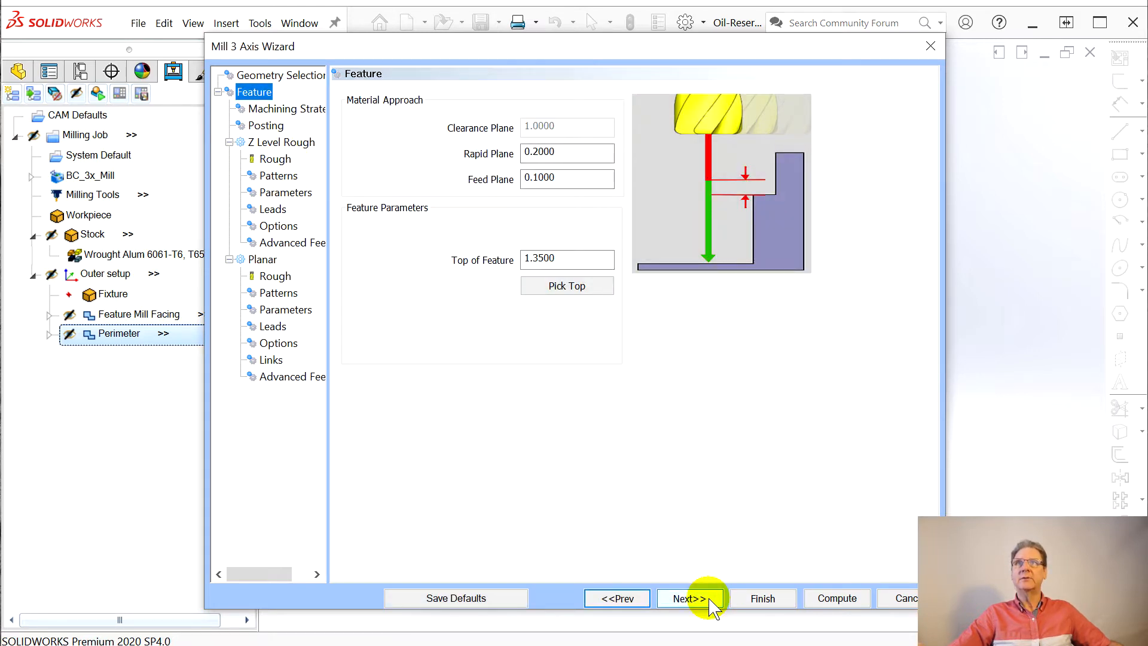
pyautogui.click(577, 290)
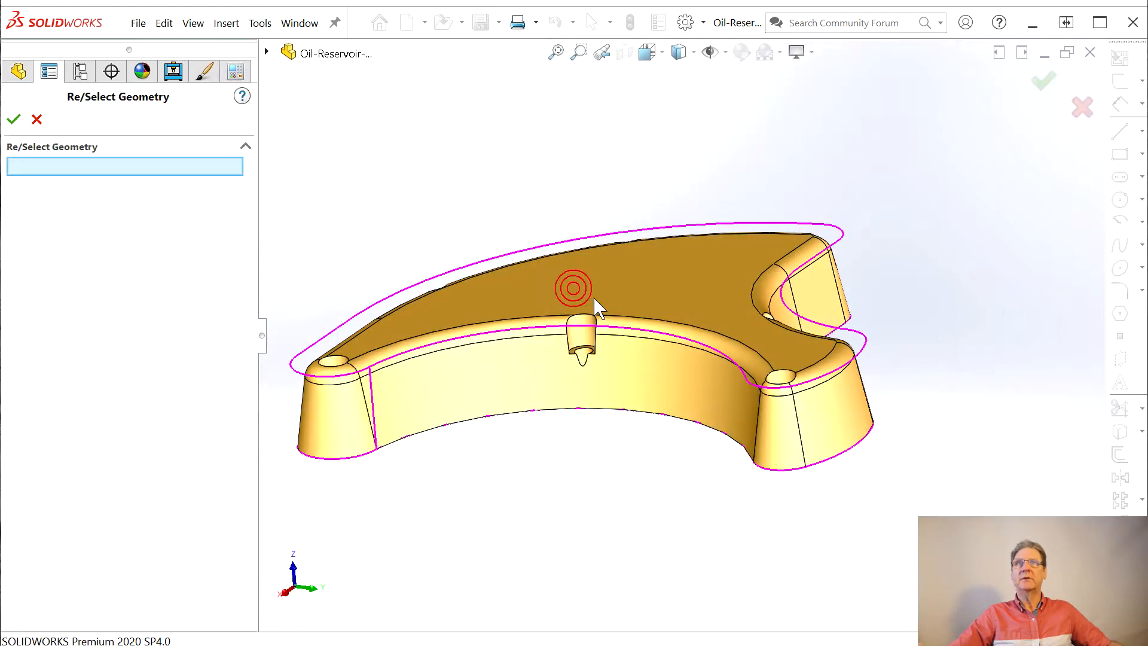
pyautogui.click(550, 318)
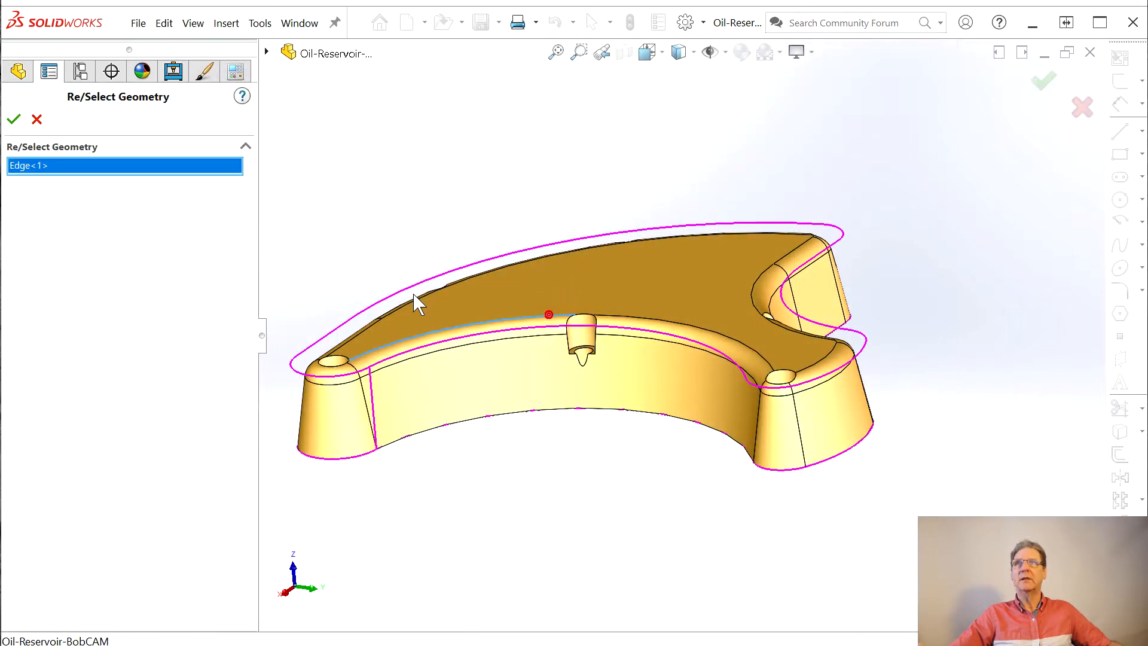
pyautogui.click(13, 119)
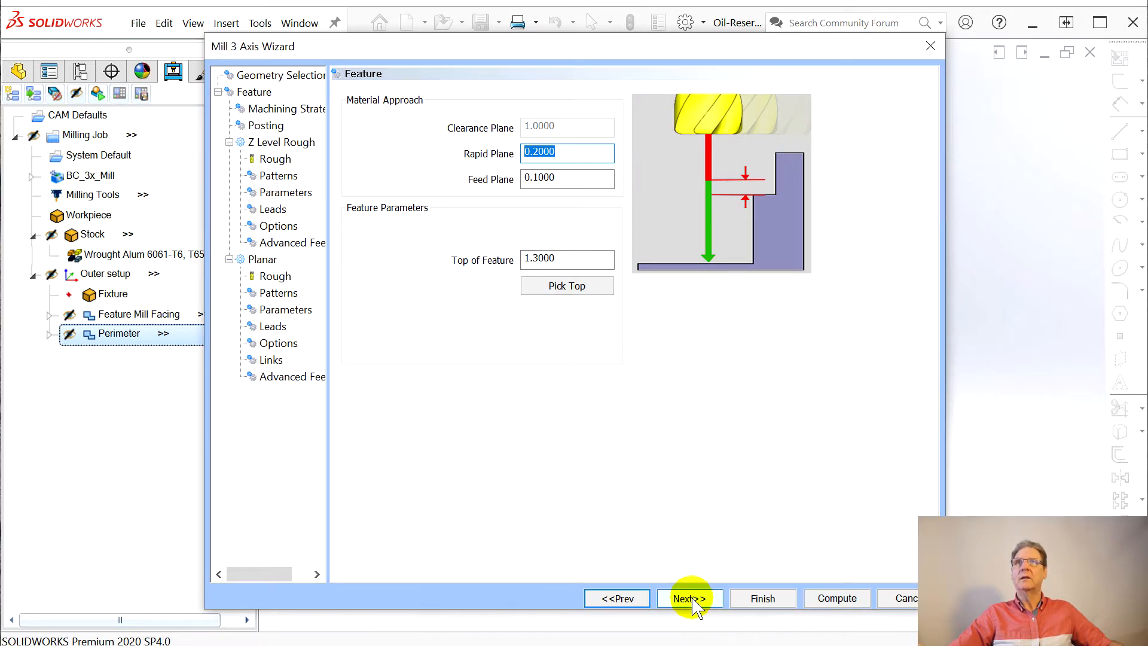
# Add Z Level Finish to the current operations and remove Z Level Rough and Planar
pyautogui.click(689, 599)
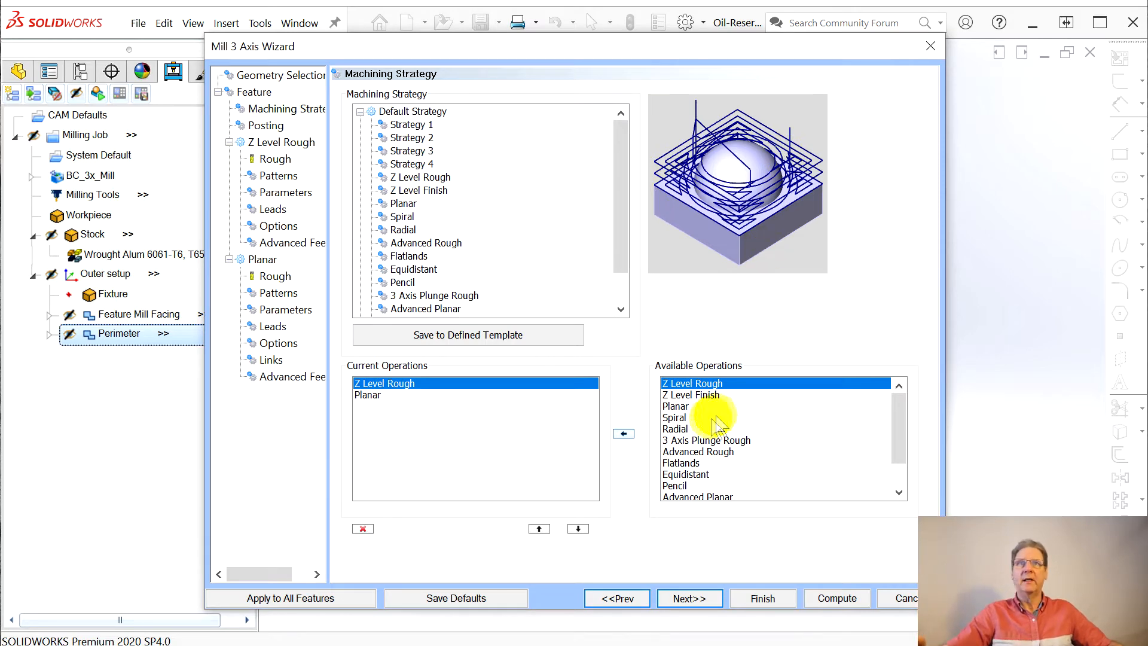
pyautogui.click(691, 394)
pyautogui.click(623, 433)
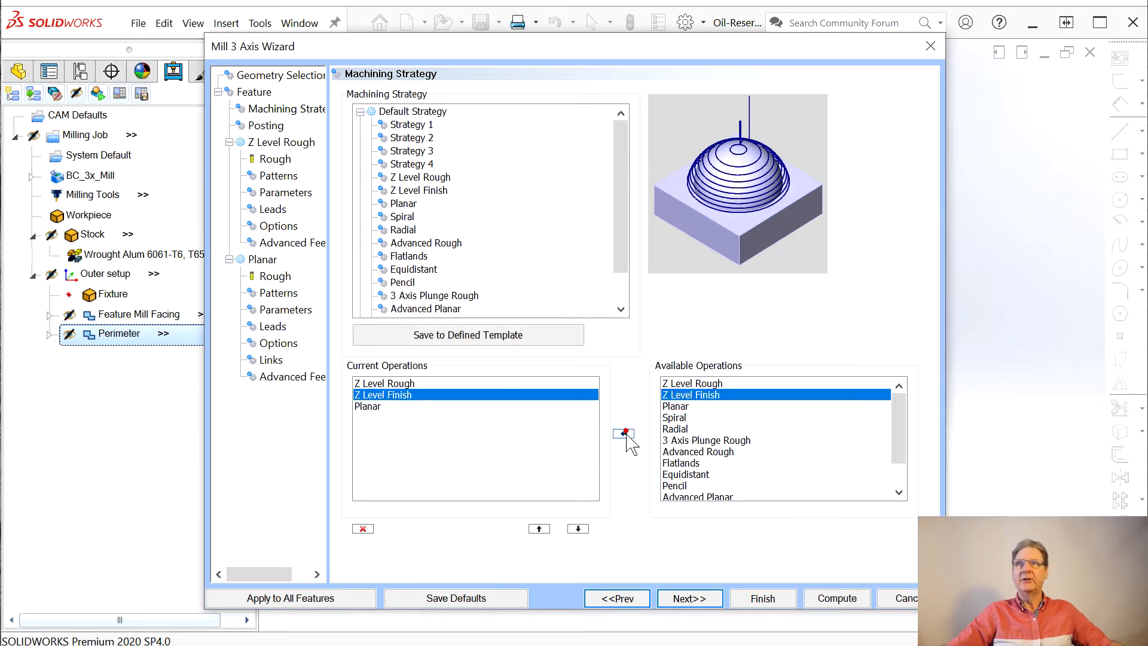
pyautogui.click(386, 384)
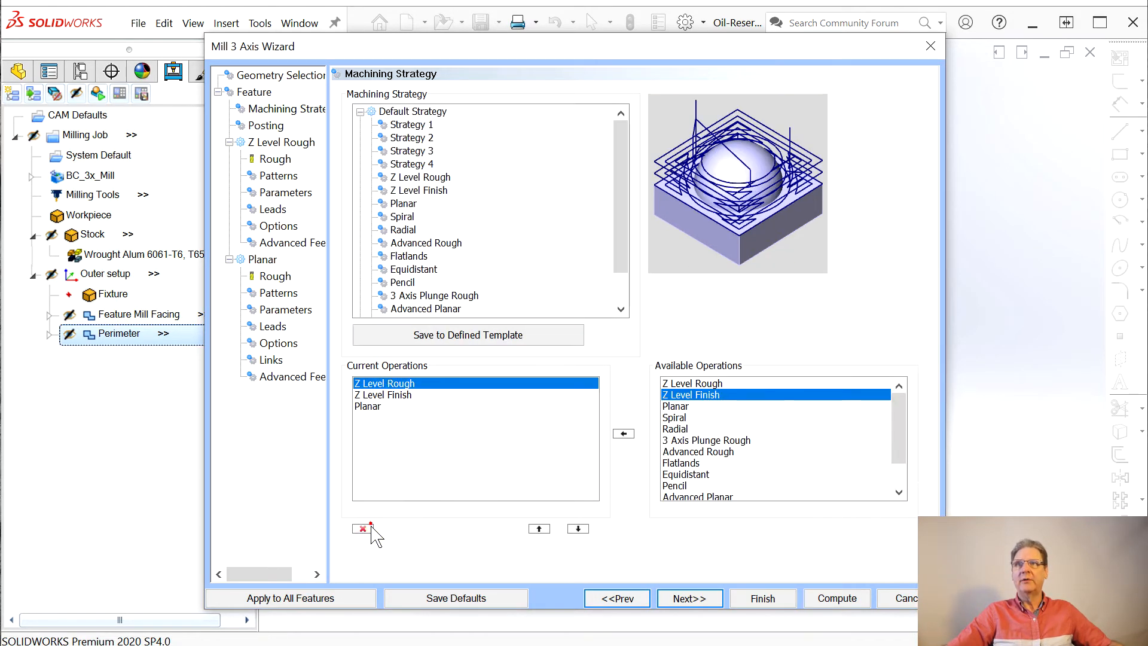
pyautogui.click(377, 395)
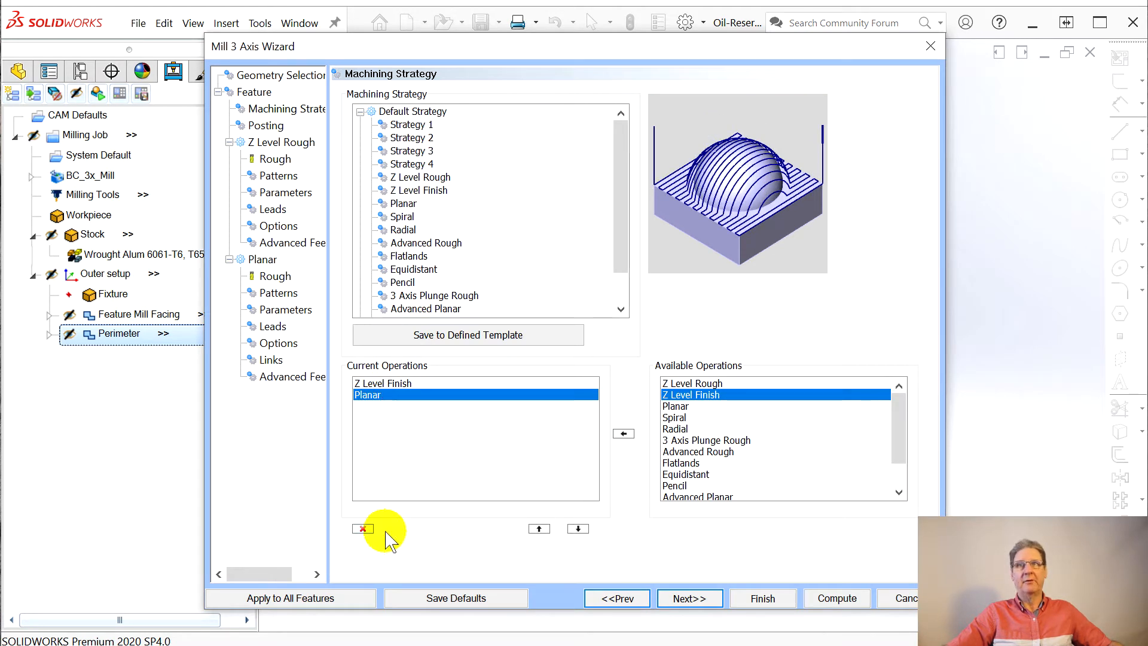
pyautogui.click(363, 529)
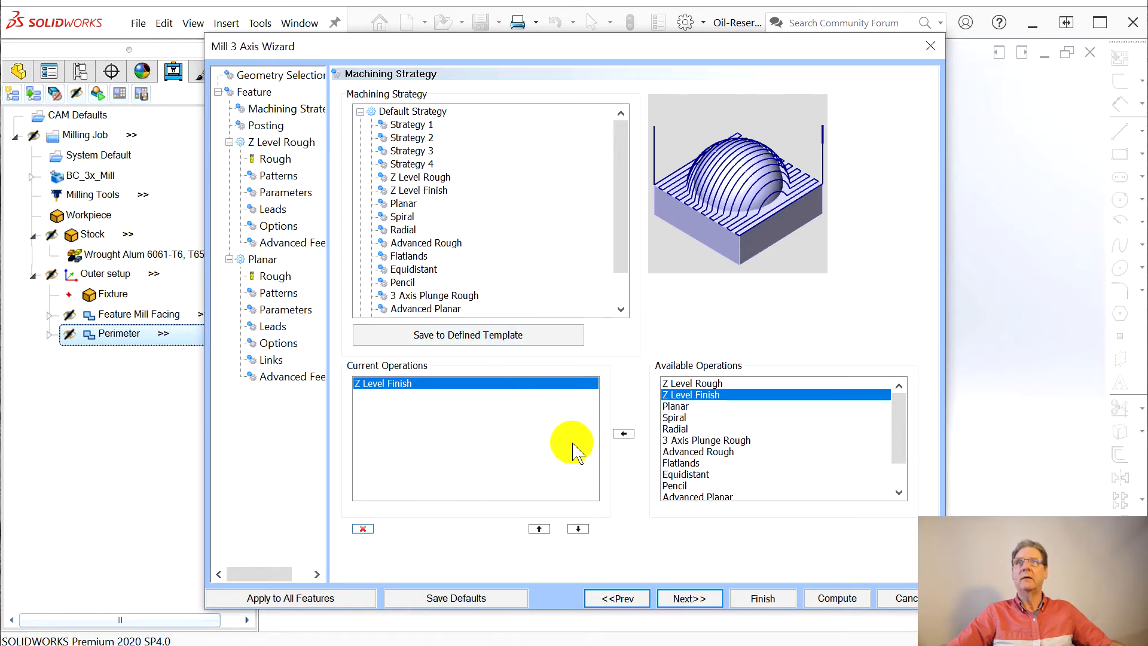
pyautogui.click(531, 220)
pyautogui.click(270, 326)
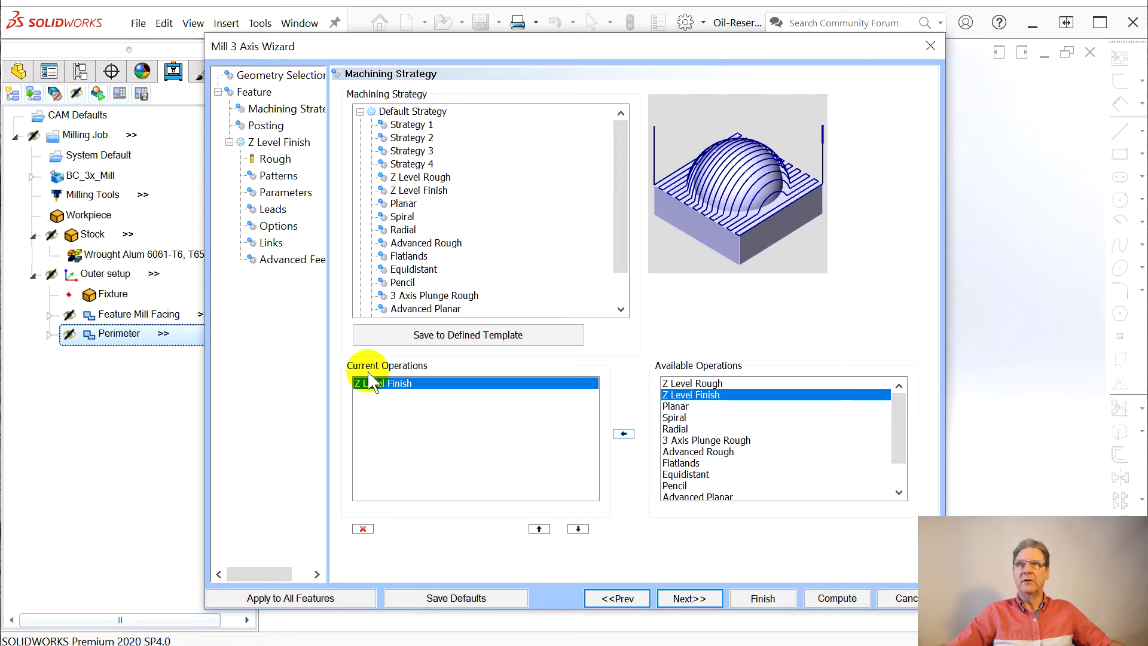
# Assign the 1/4 BALL ENDMILL - STANDARD from the tool library as the Z Level Finish tool
pyautogui.click(689, 598)
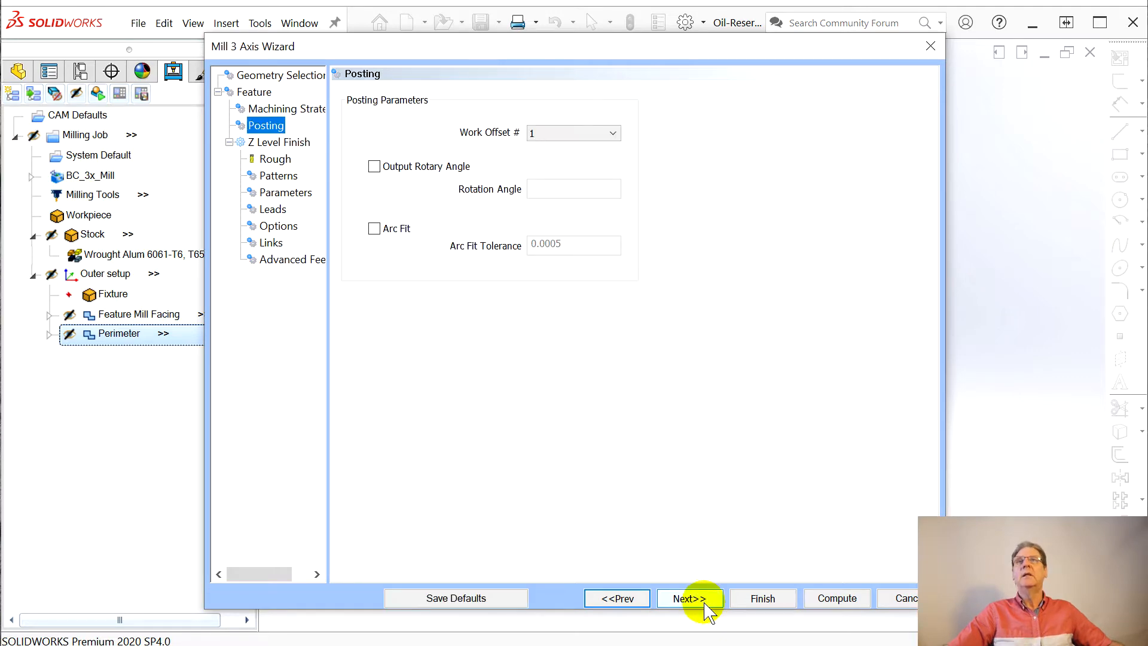
pyautogui.click(689, 598)
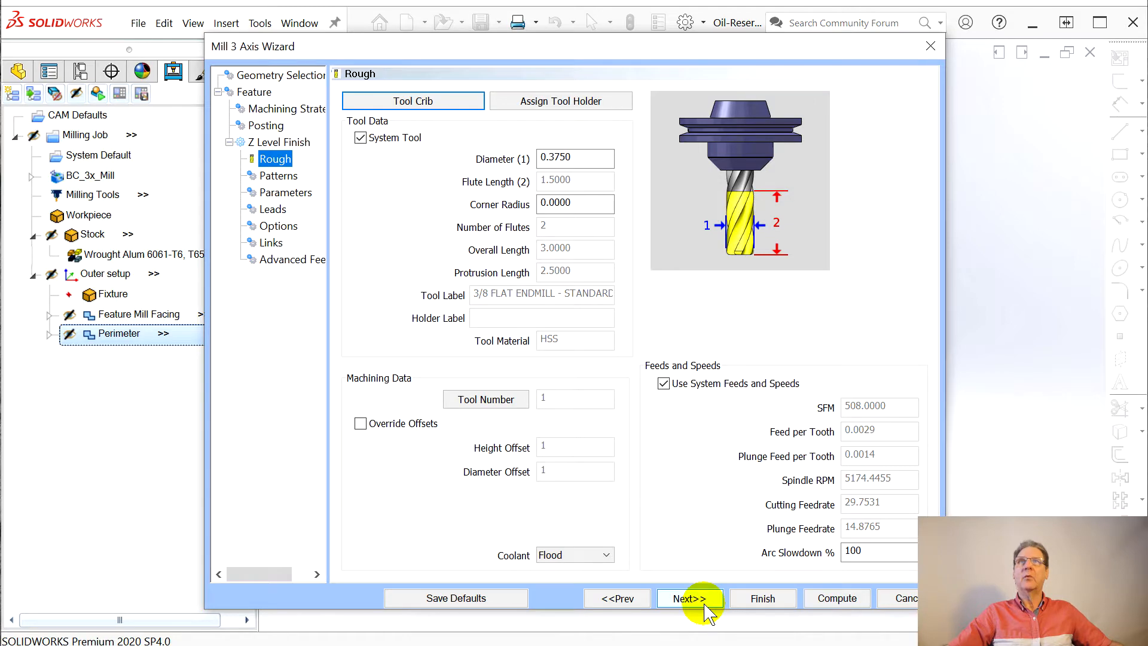
pyautogui.click(413, 101)
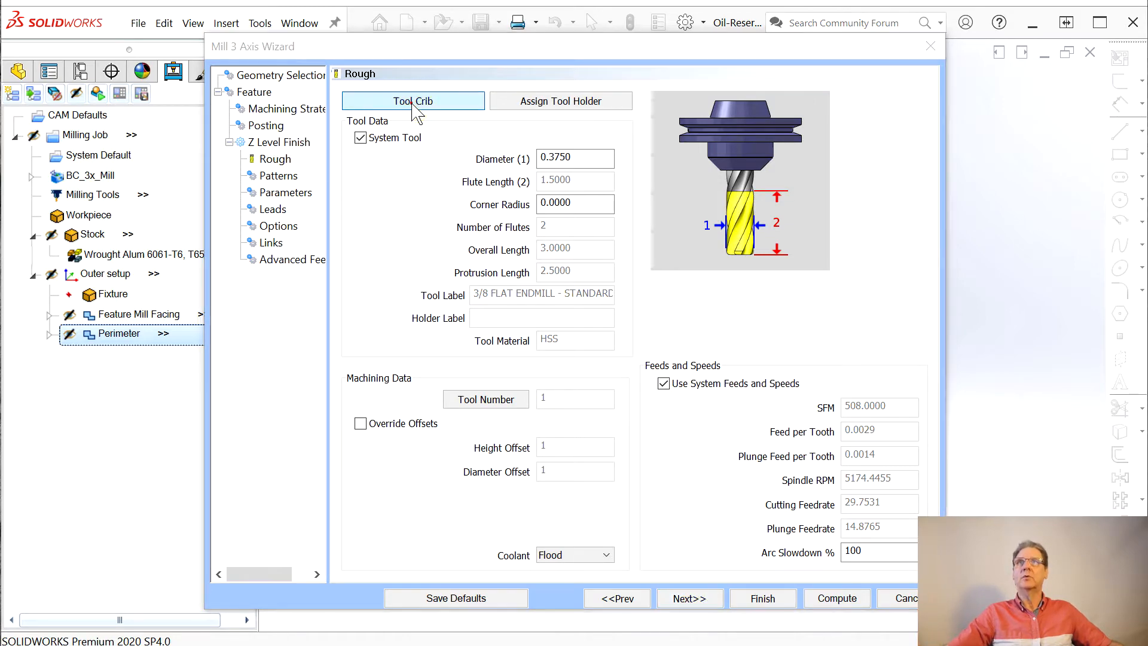
pyautogui.click(284, 152)
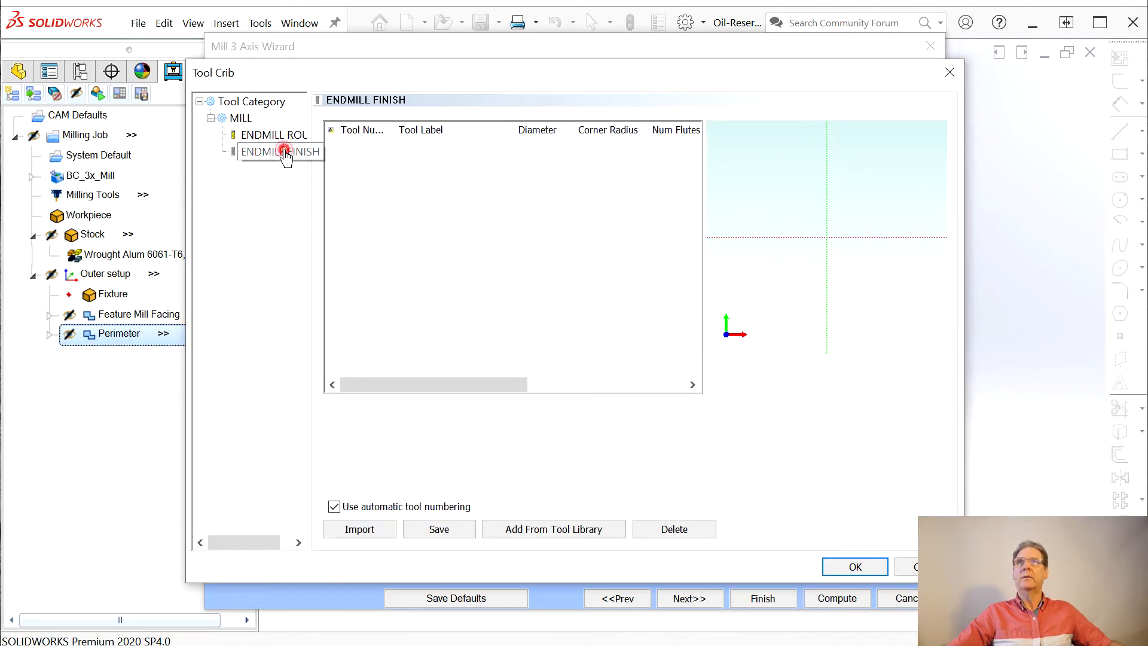
pyautogui.click(556, 529)
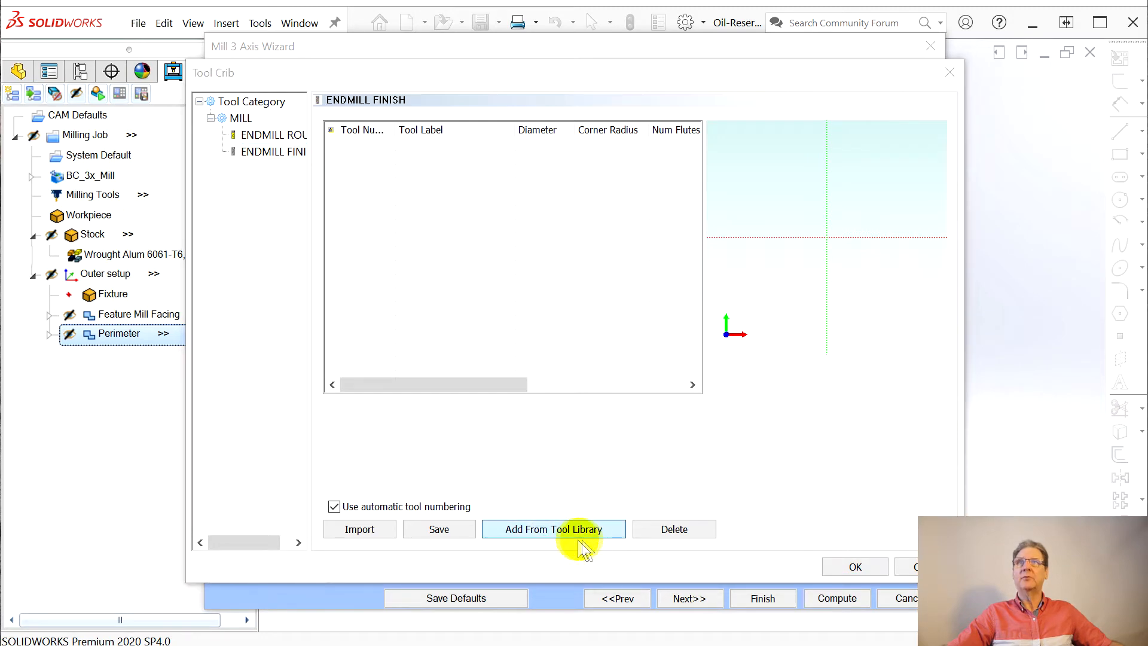
pyautogui.scroll(-3, 510, 441)
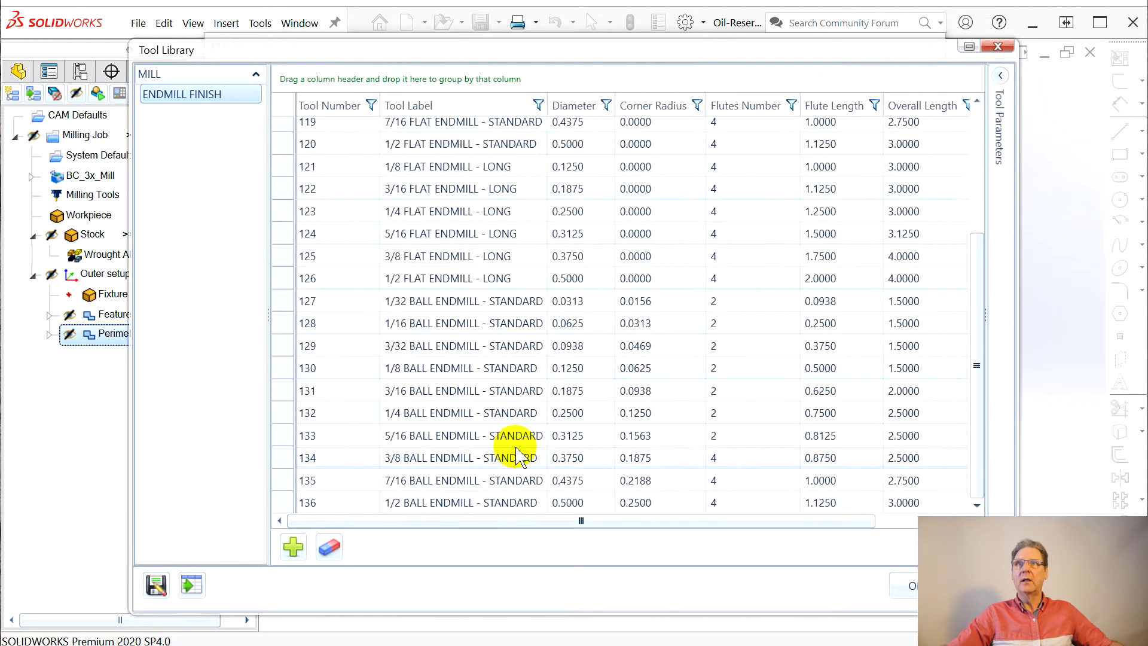
pyautogui.click(418, 412)
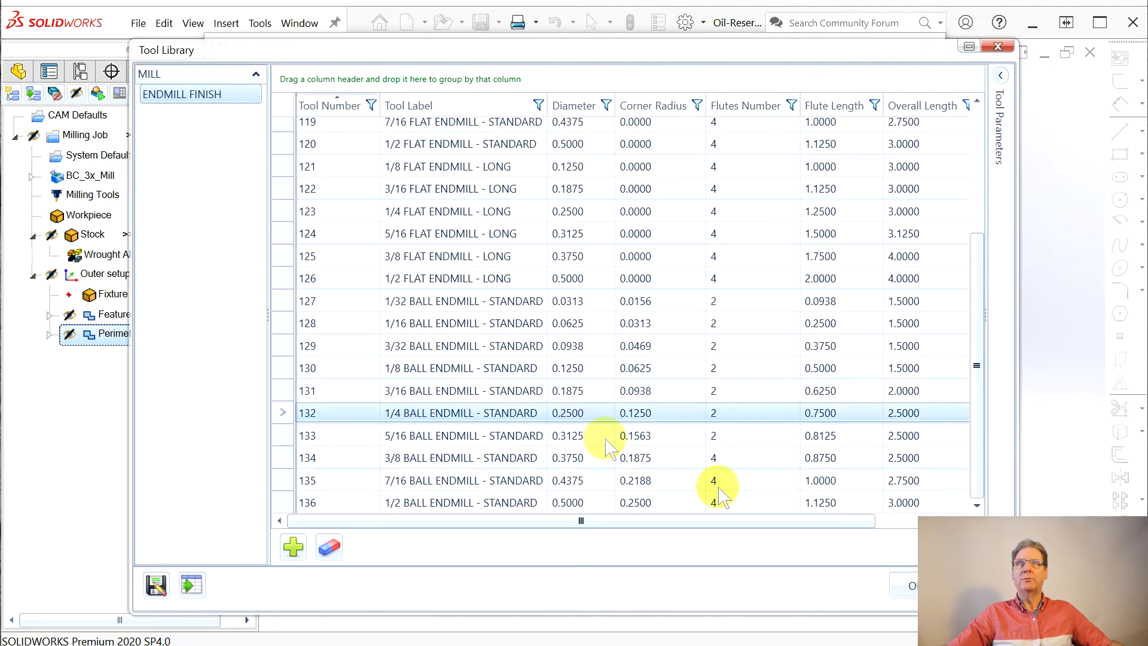
pyautogui.click(913, 588)
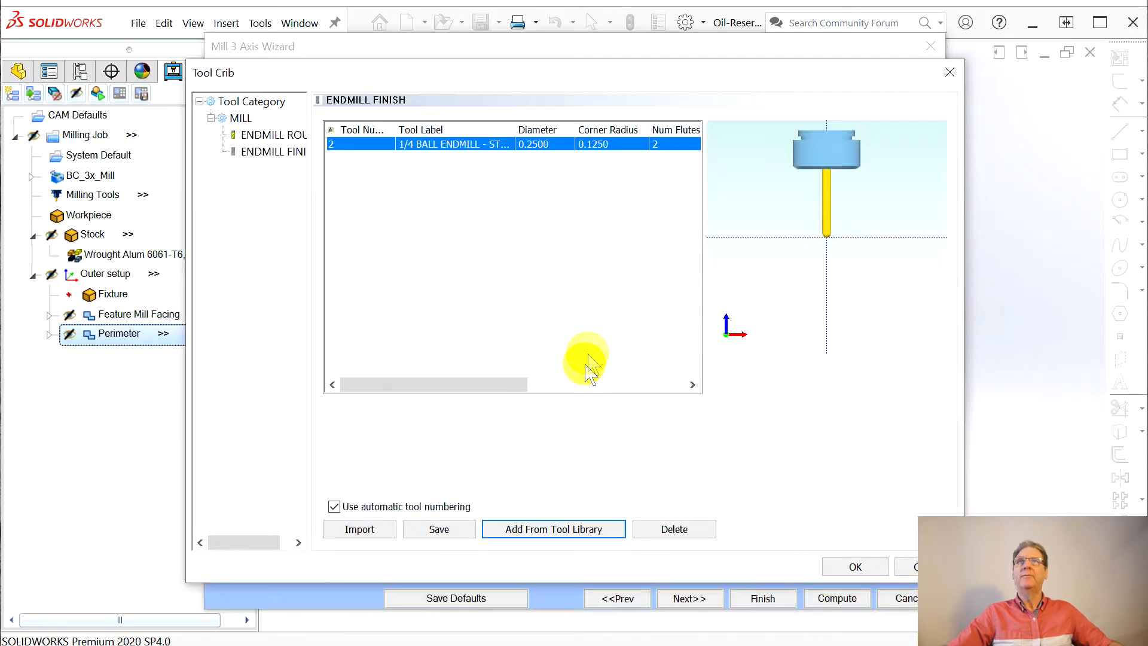
pyautogui.click(855, 567)
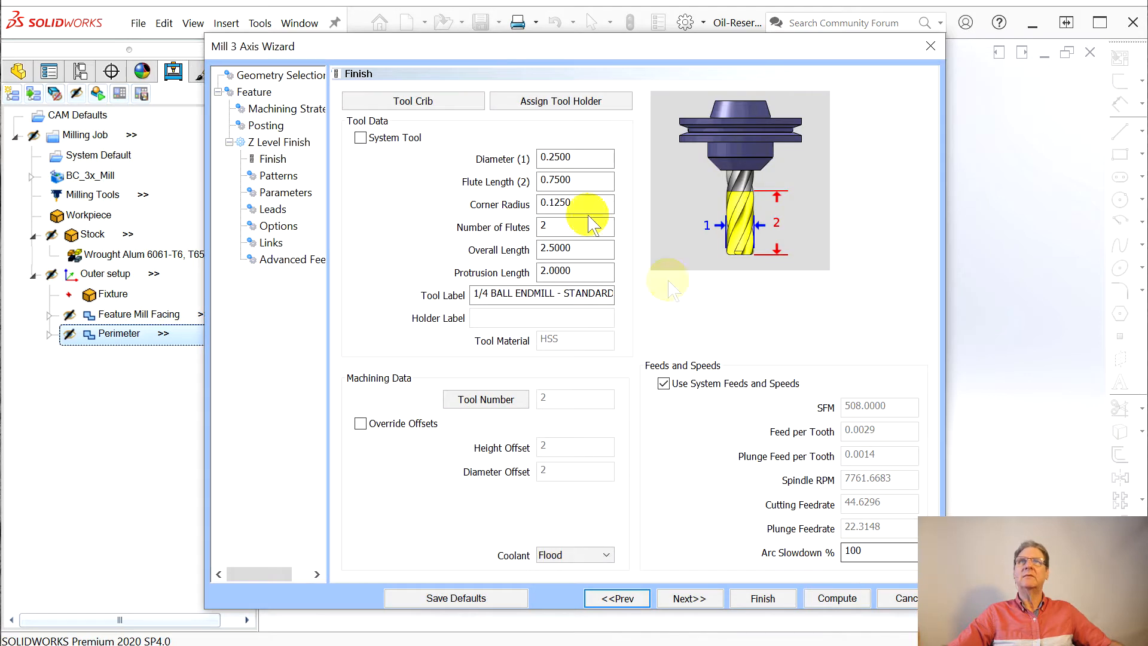
# Set the ball endmill's flute length to 1.25 and its overall length to 3
pyautogui.click(551, 180)
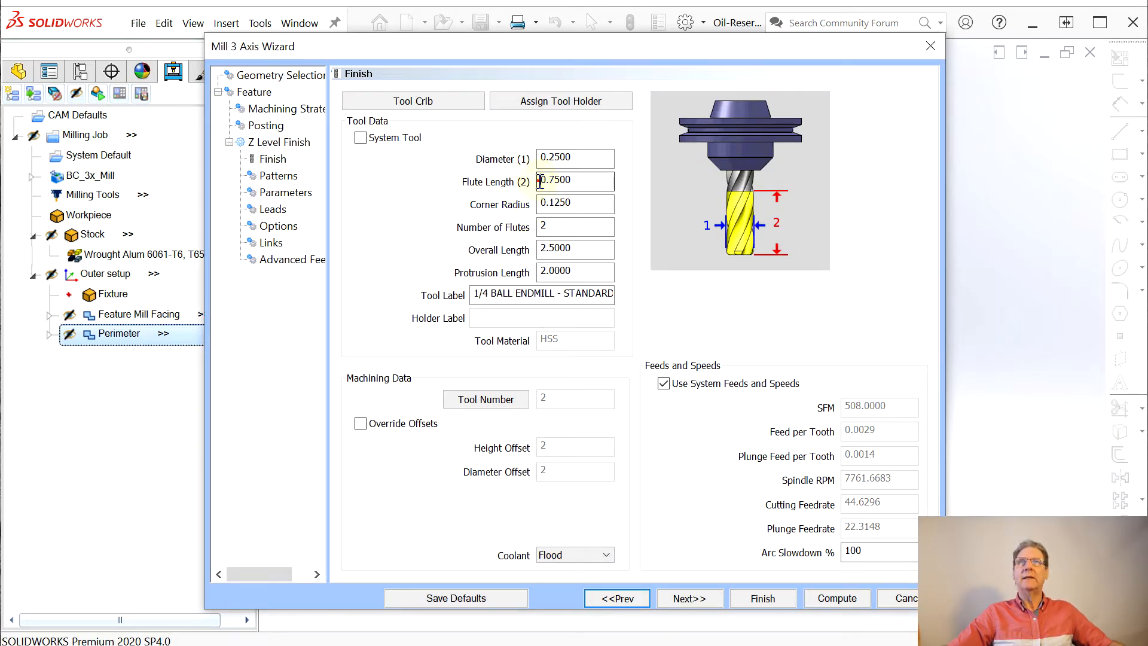
pyautogui.write('1.25')
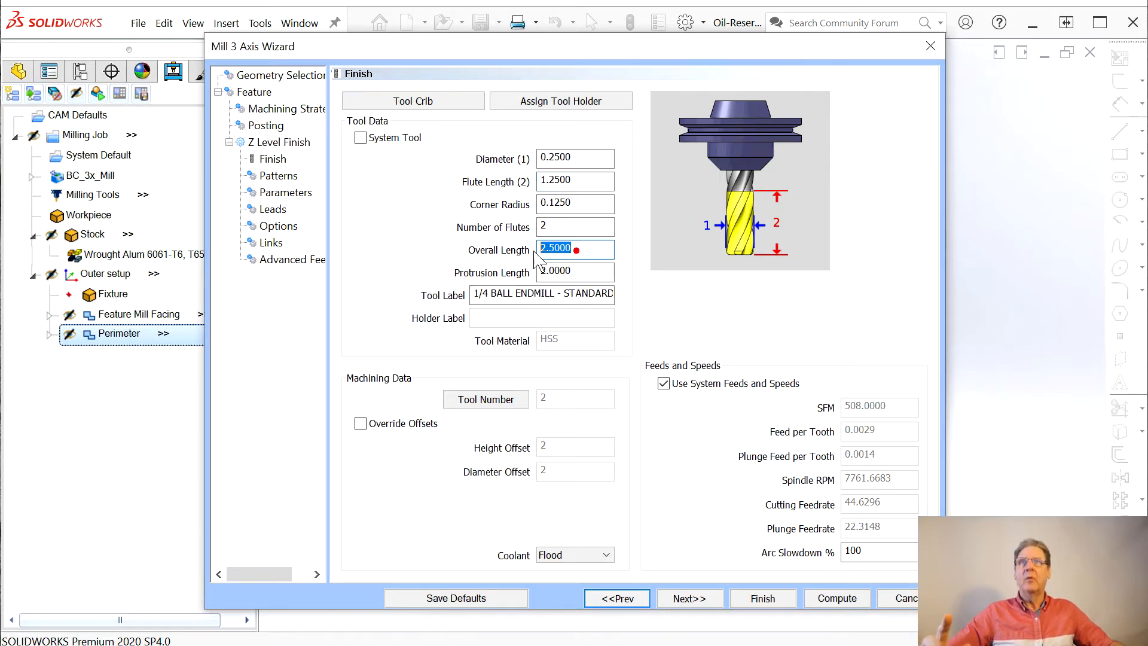
pyautogui.write('3')
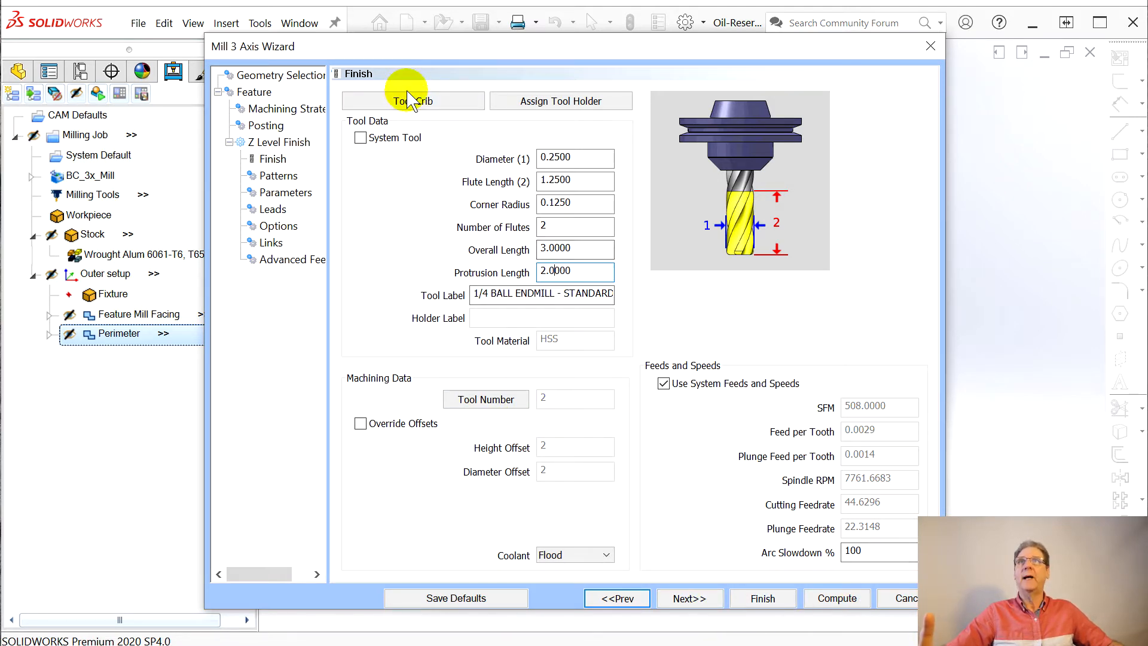
# Set the finish depth of cut to 0.02 and define Top of Job by picking the inner curved edge at the part's top
pyautogui.click(689, 598)
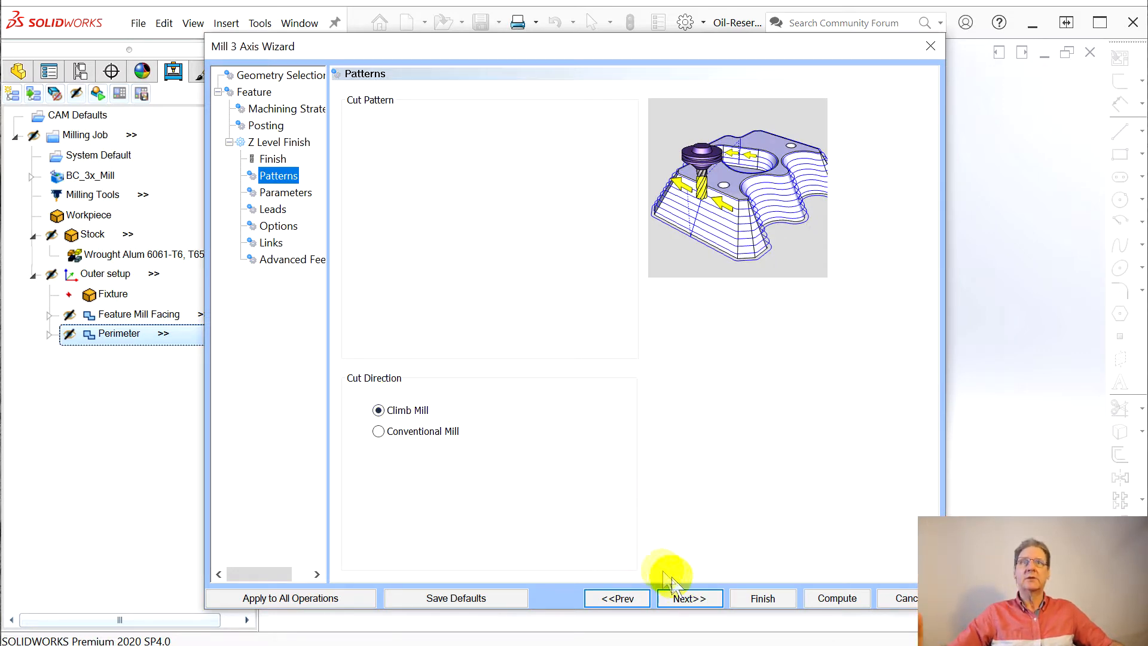
pyautogui.click(688, 598)
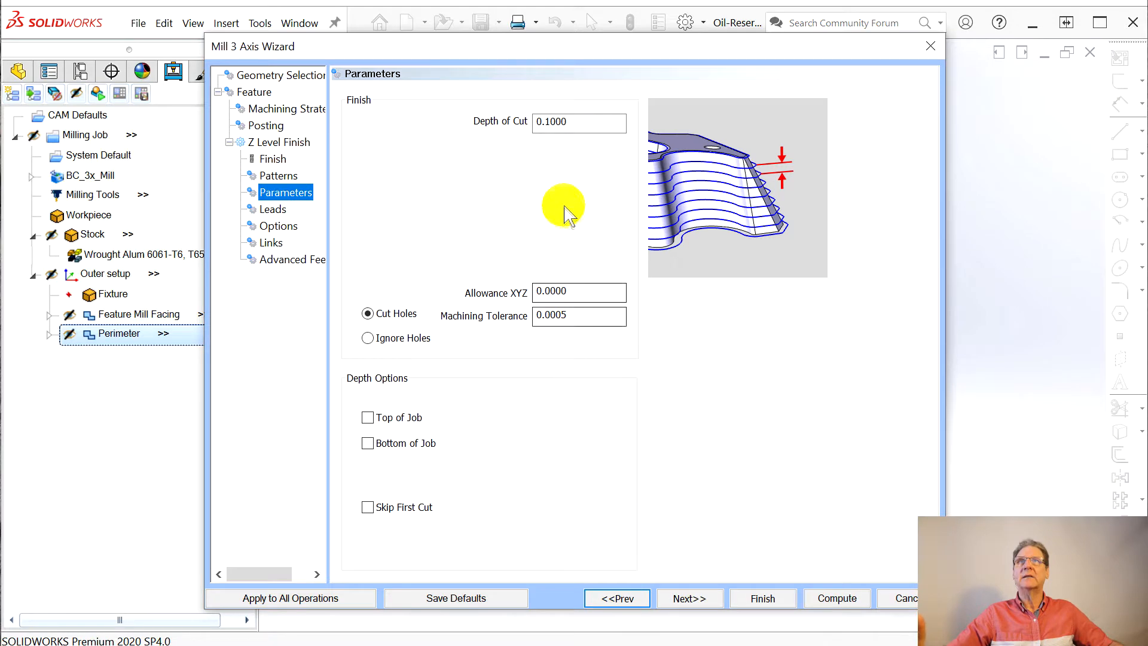
pyautogui.click(545, 122)
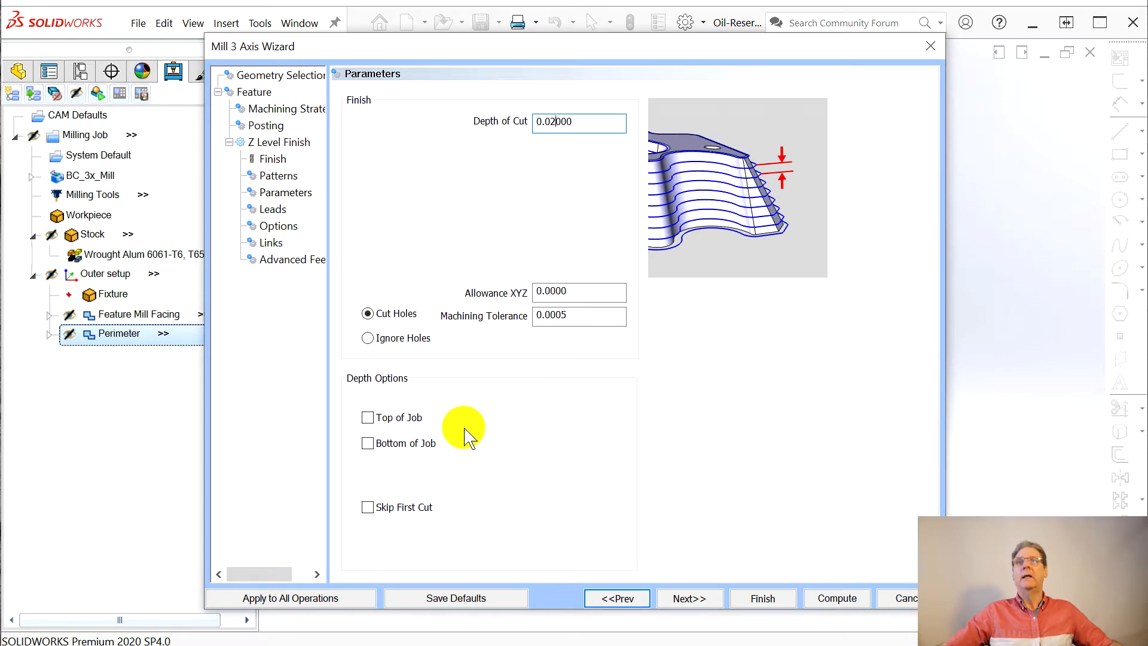
pyautogui.click(368, 417)
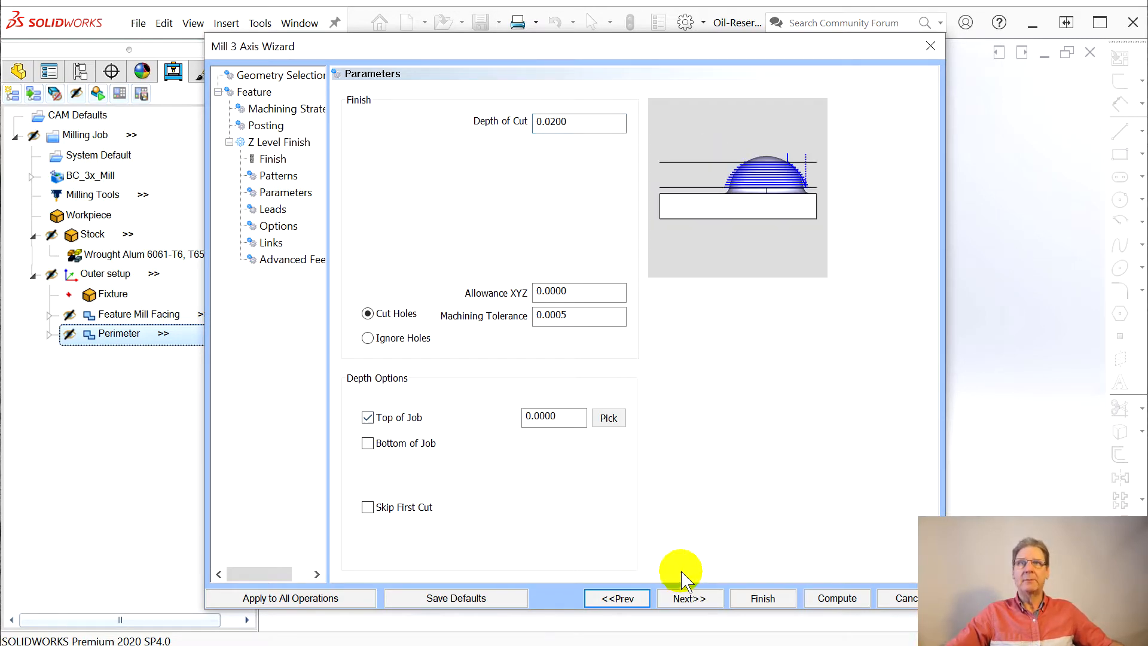
pyautogui.click(616, 417)
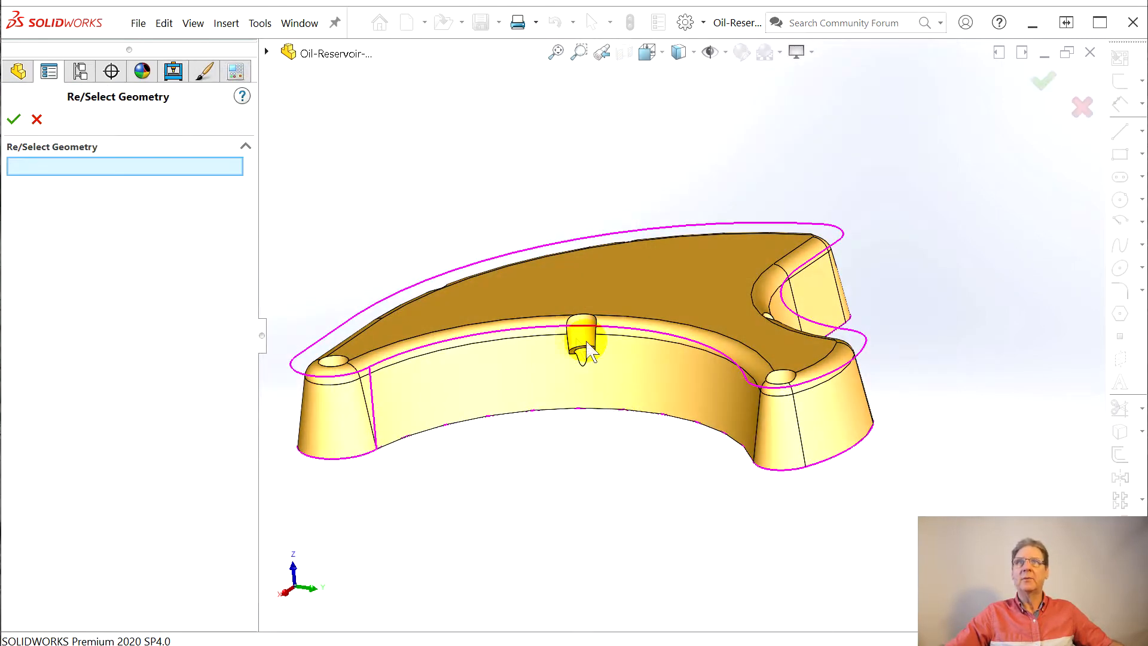
pyautogui.click(489, 329)
pyautogui.click(13, 119)
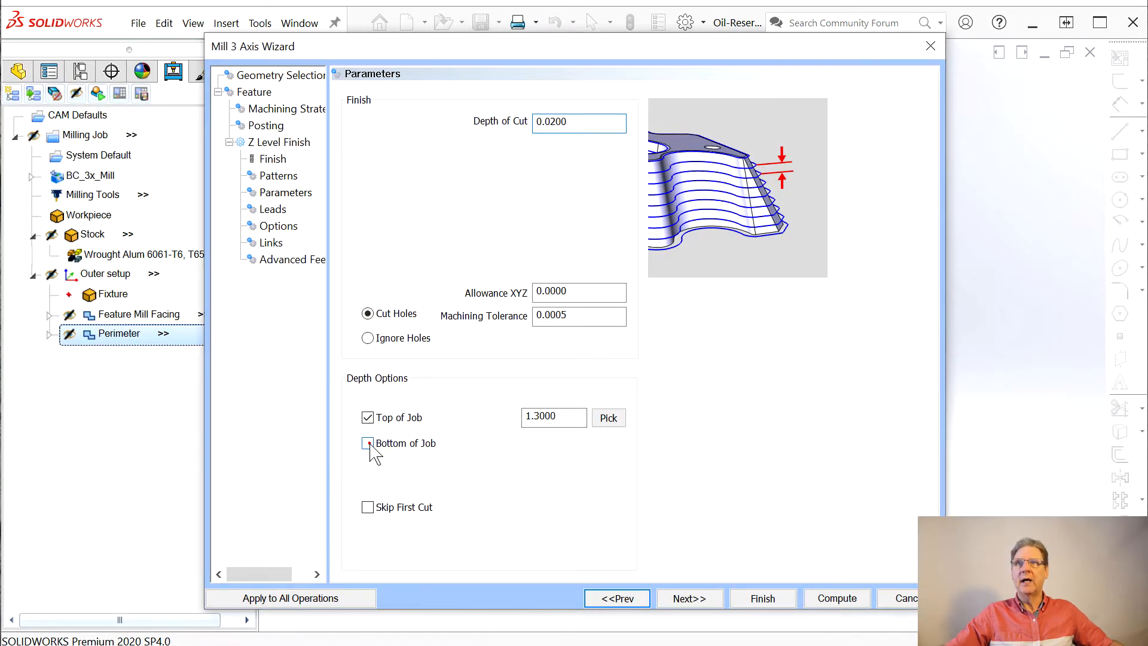
# Enable Bottom of Job, pick the inner wall's lower curved edge for it, and lower the value to -0.125
pyautogui.click(367, 443)
pyautogui.click(613, 447)
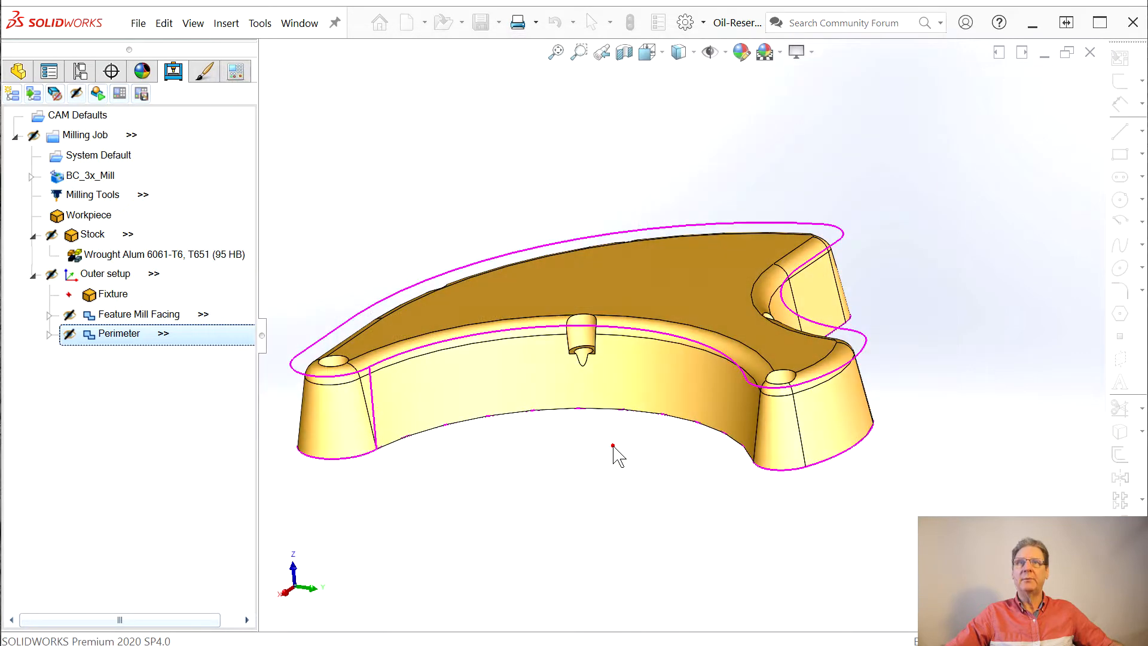
pyautogui.moveTo(520, 469); pyautogui.dragTo(529, 346, button='middle')
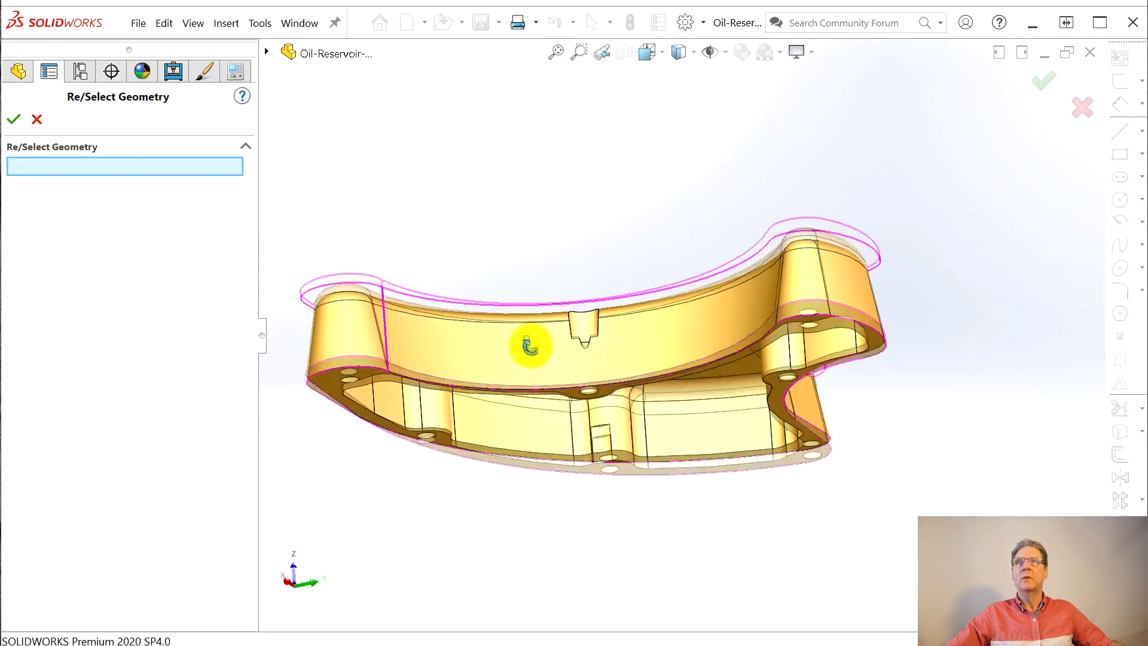
pyautogui.click(494, 382)
pyautogui.moveTo(428, 403); pyautogui.dragTo(447, 418, button='middle')
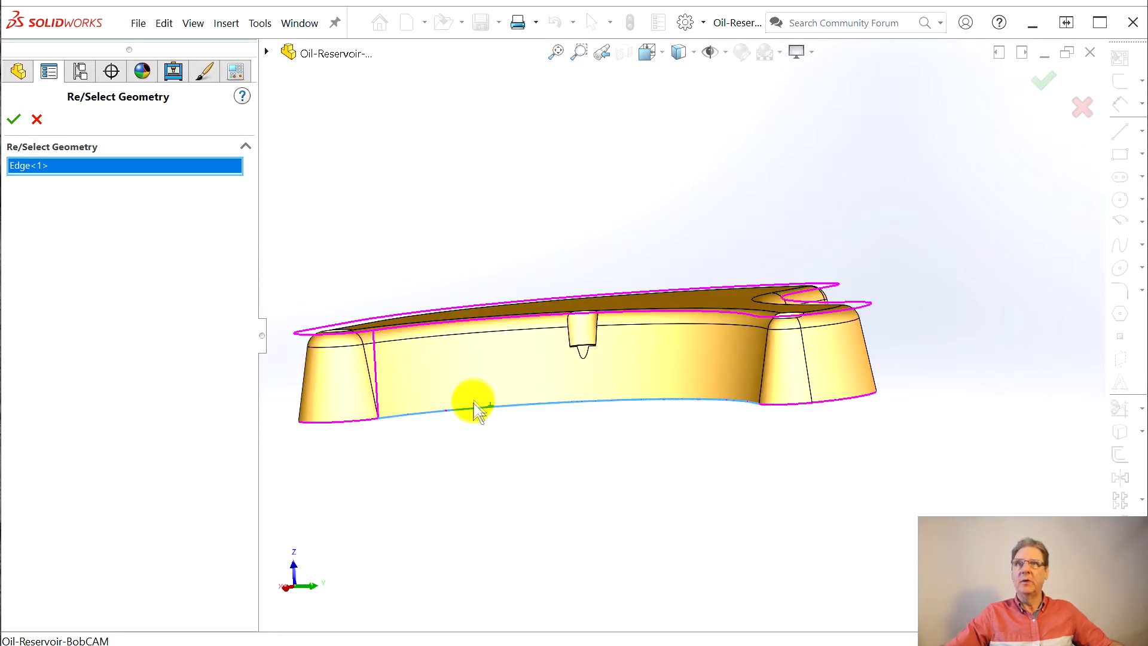
pyautogui.click(15, 120)
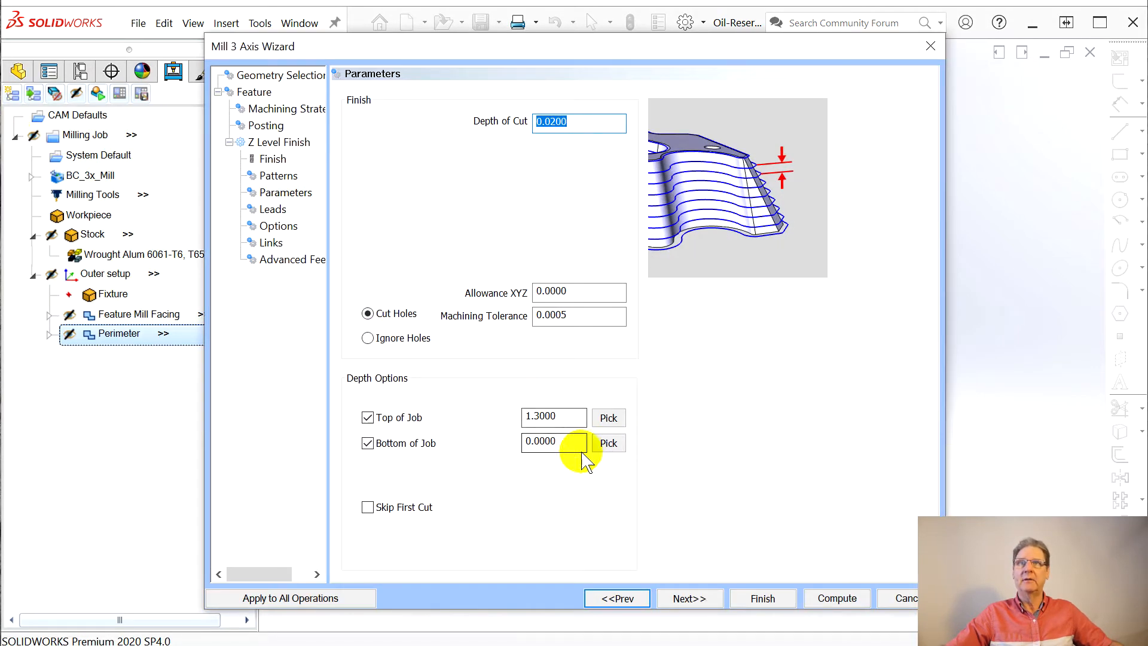
pyautogui.click(526, 446)
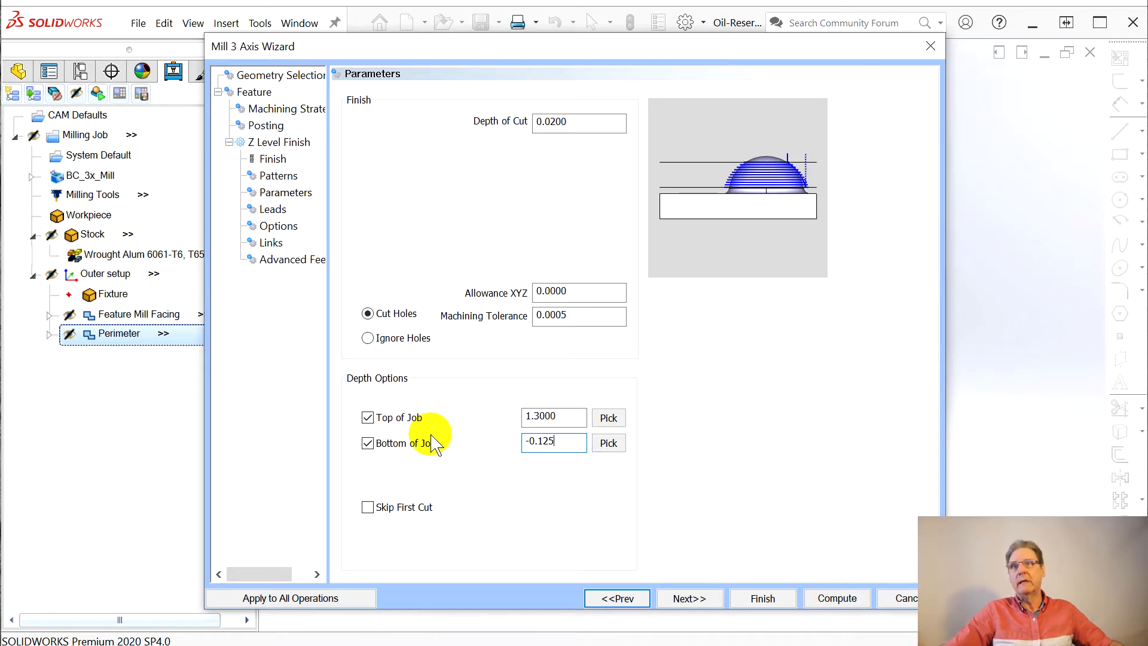
# Limit the cutting extents to Outer Most Only, keep the default leads and links, and compute the Z Level Finish toolpath
pyautogui.click(689, 599)
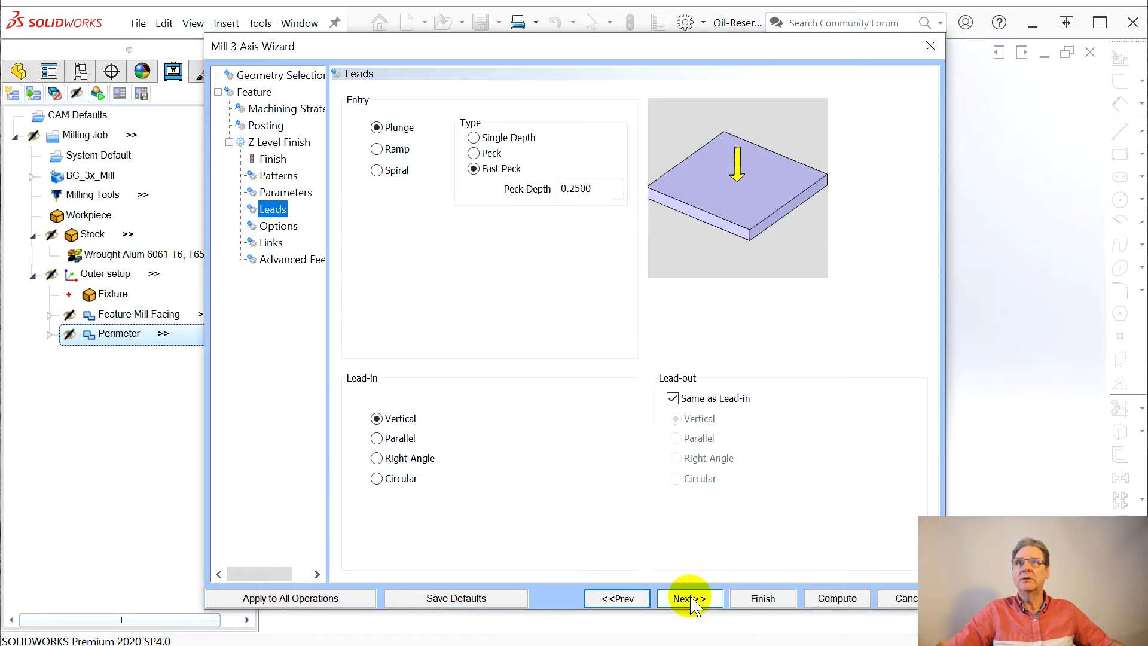
pyautogui.click(691, 599)
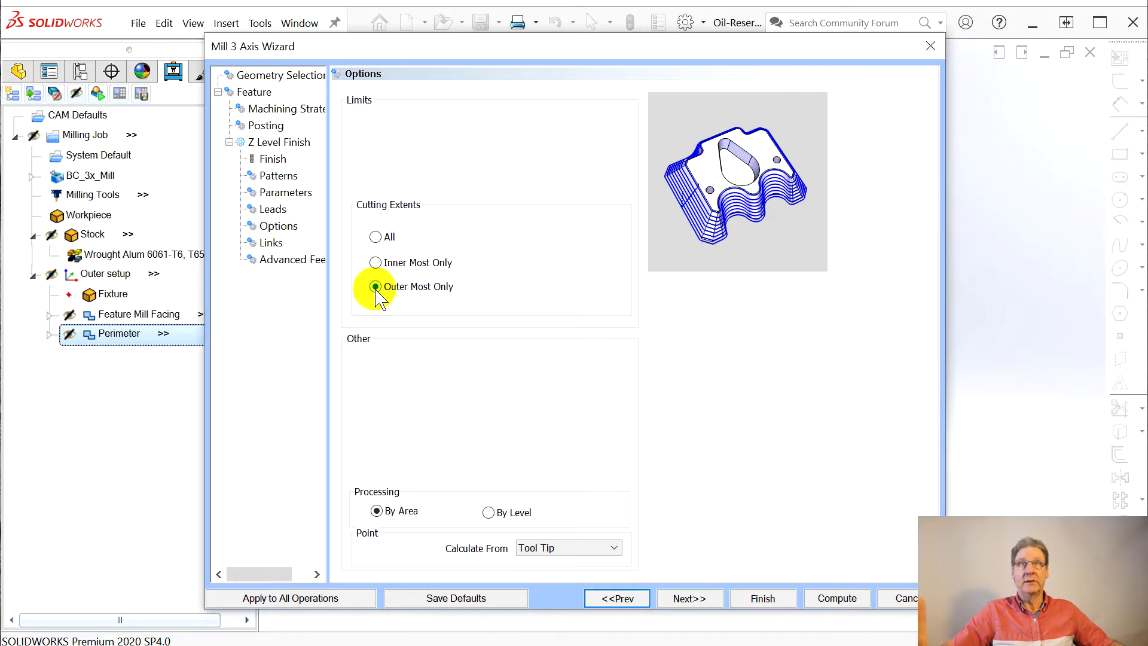
pyautogui.click(689, 598)
pyautogui.click(689, 599)
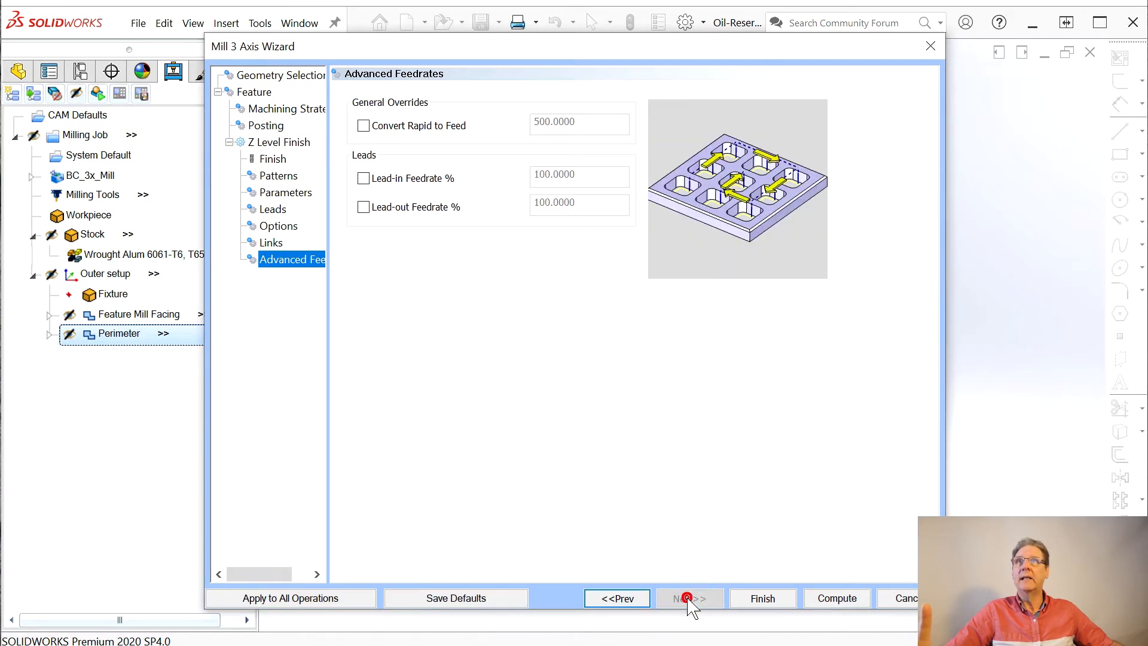
pyautogui.click(837, 598)
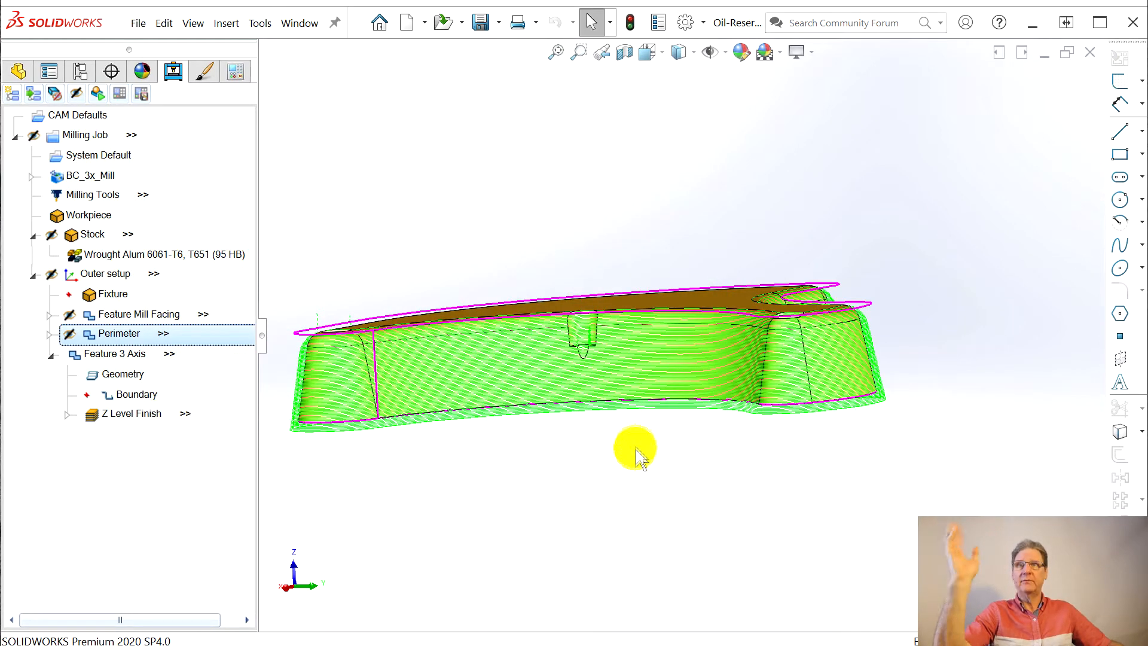
pyautogui.moveTo(566, 456); pyautogui.dragTo(567, 442, button='middle')
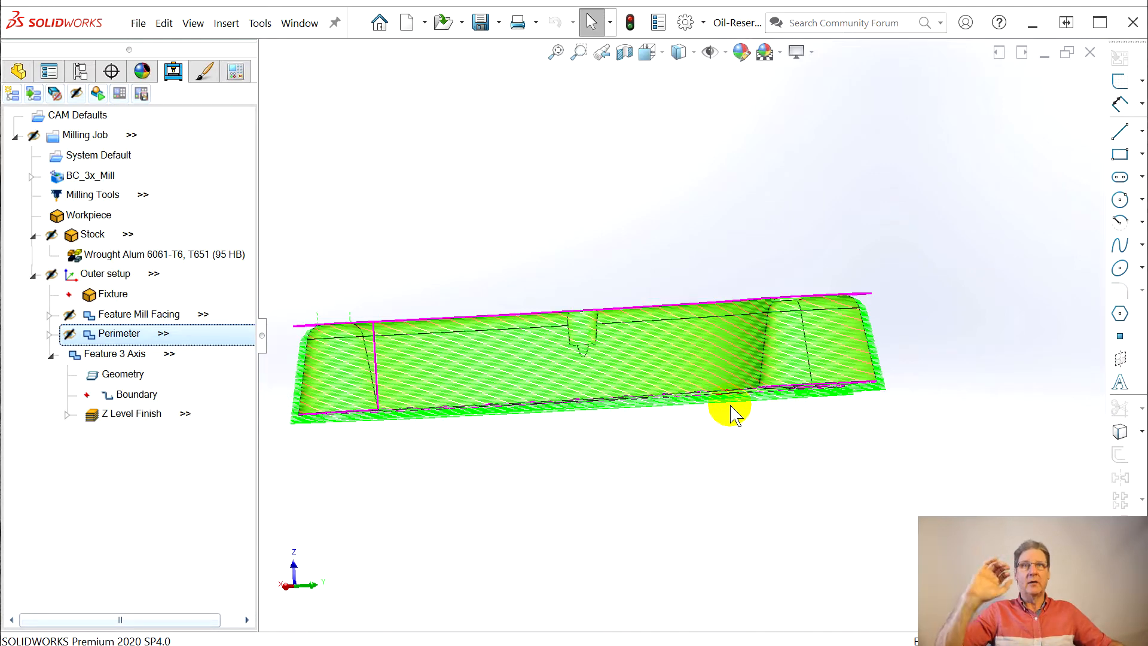
pyautogui.moveTo(718, 431); pyautogui.dragTo(666, 482, button='middle')
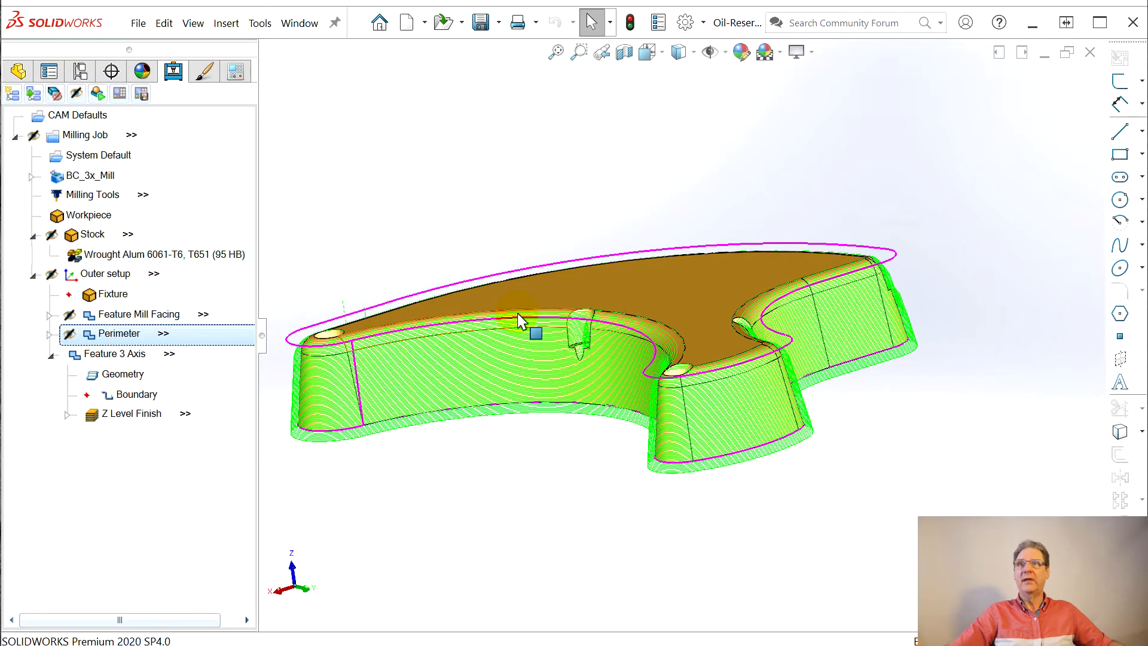
# Rename the 3 axis feature as Sides and hide its toolpath
pyautogui.click(113, 355)
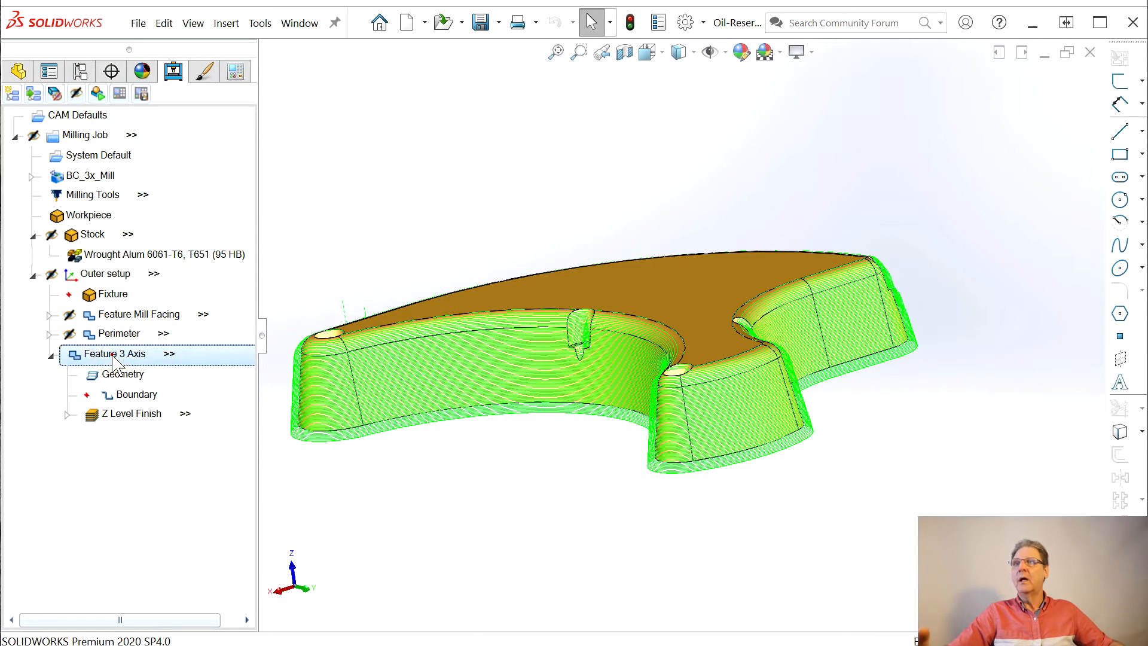
pyautogui.rightClick(112, 354)
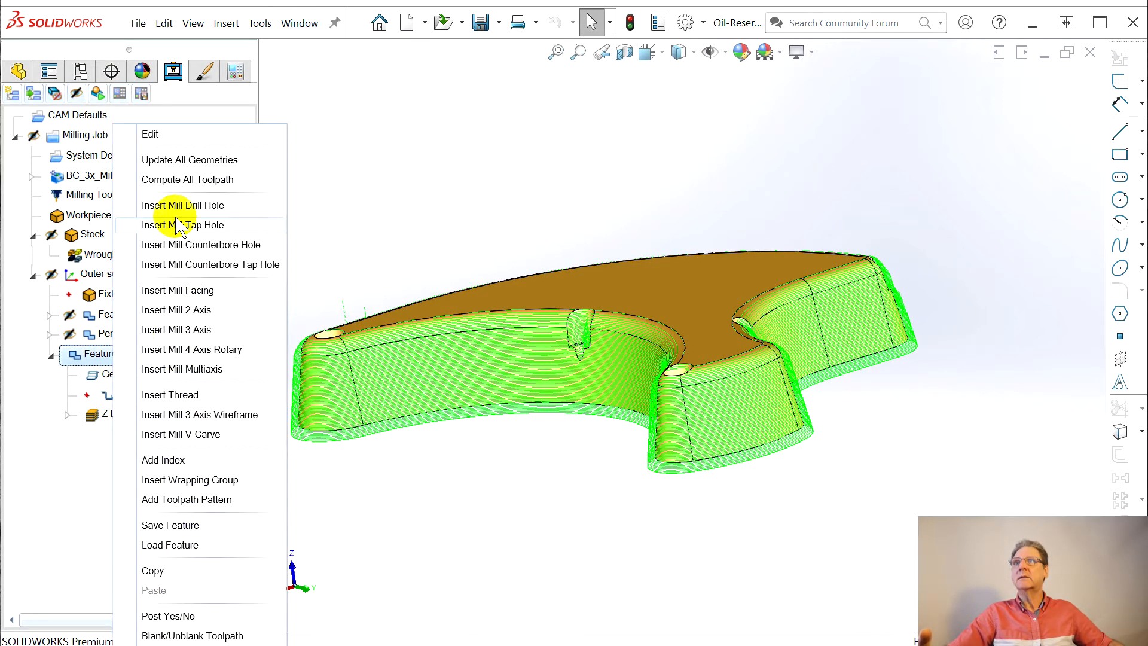
pyautogui.click(158, 644)
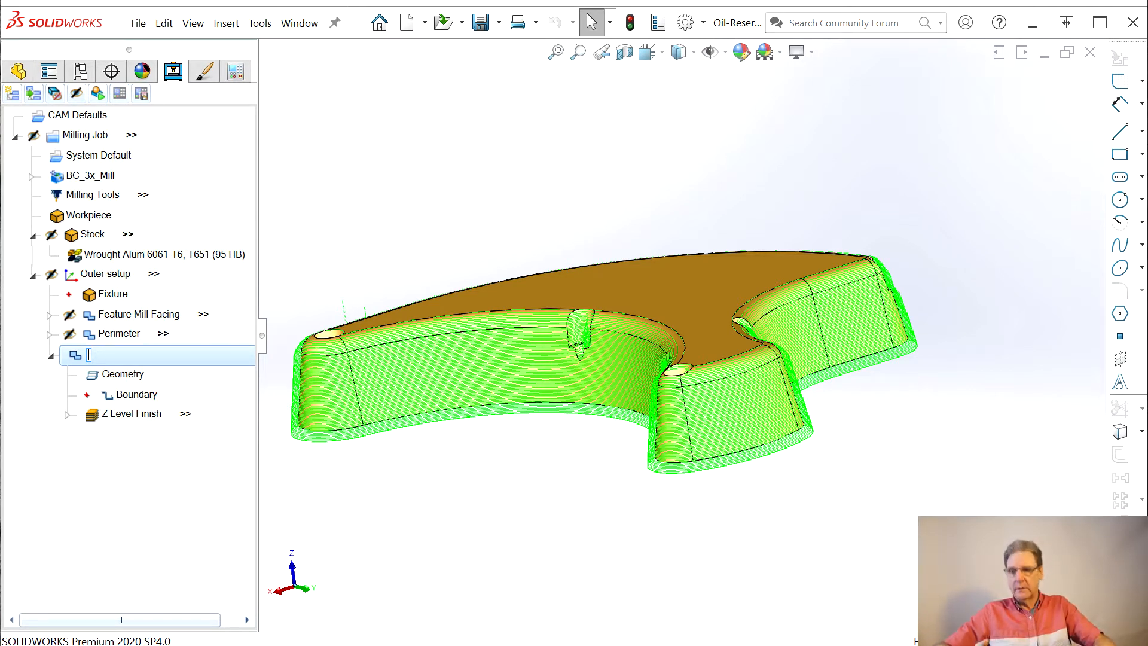
pyautogui.press('Return')
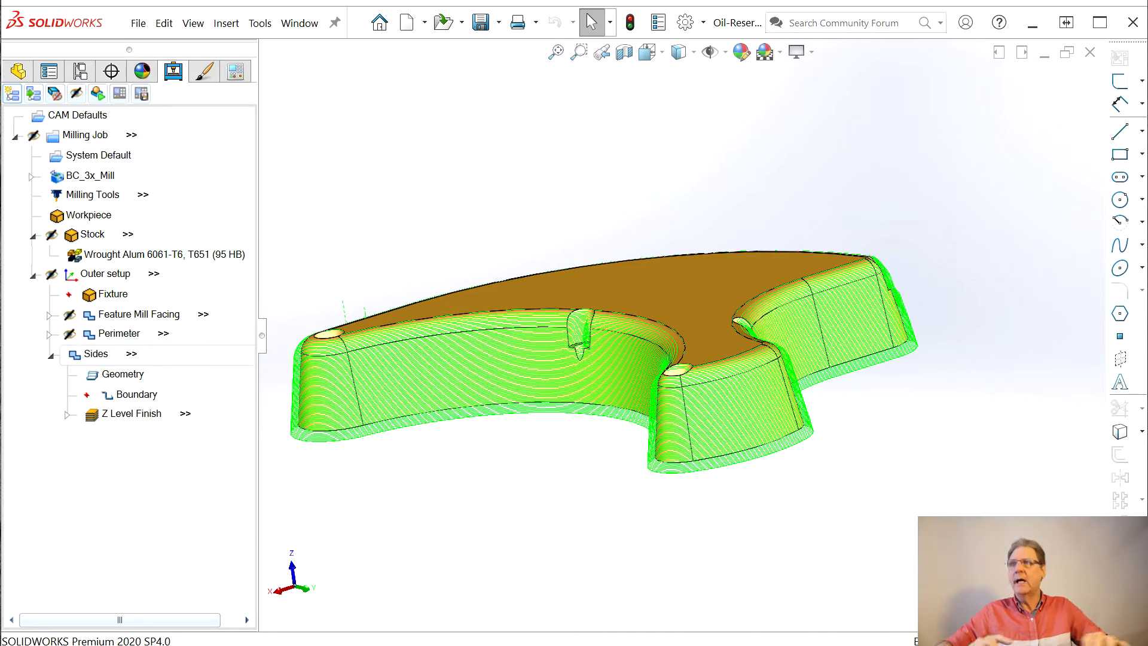
pyautogui.click(135, 356)
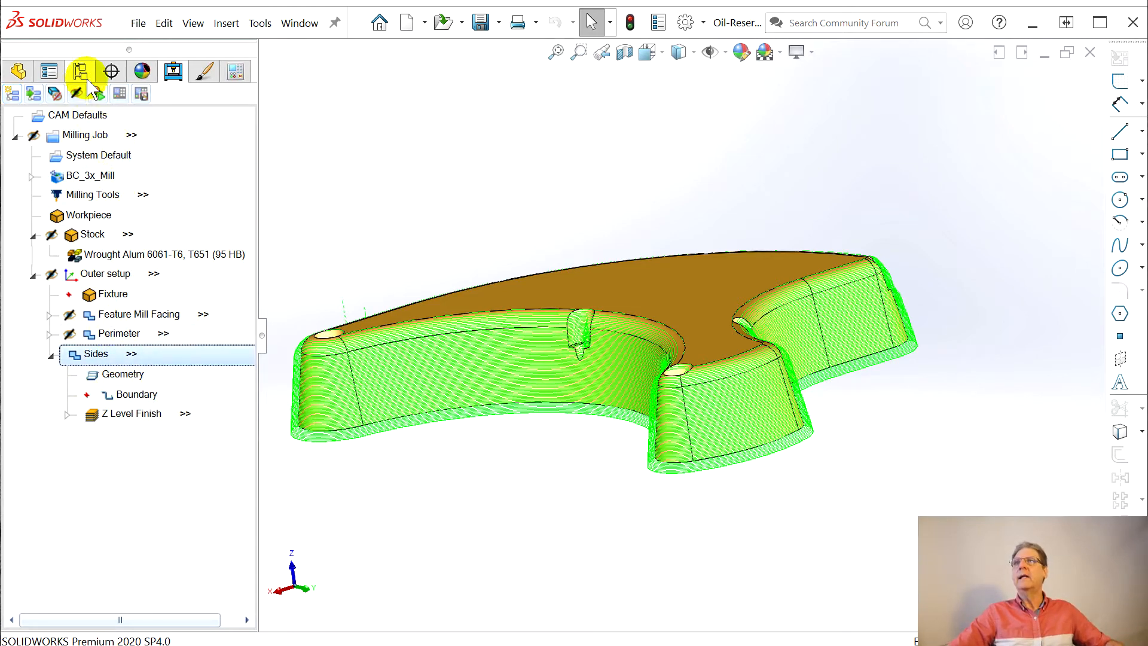
pyautogui.click(78, 94)
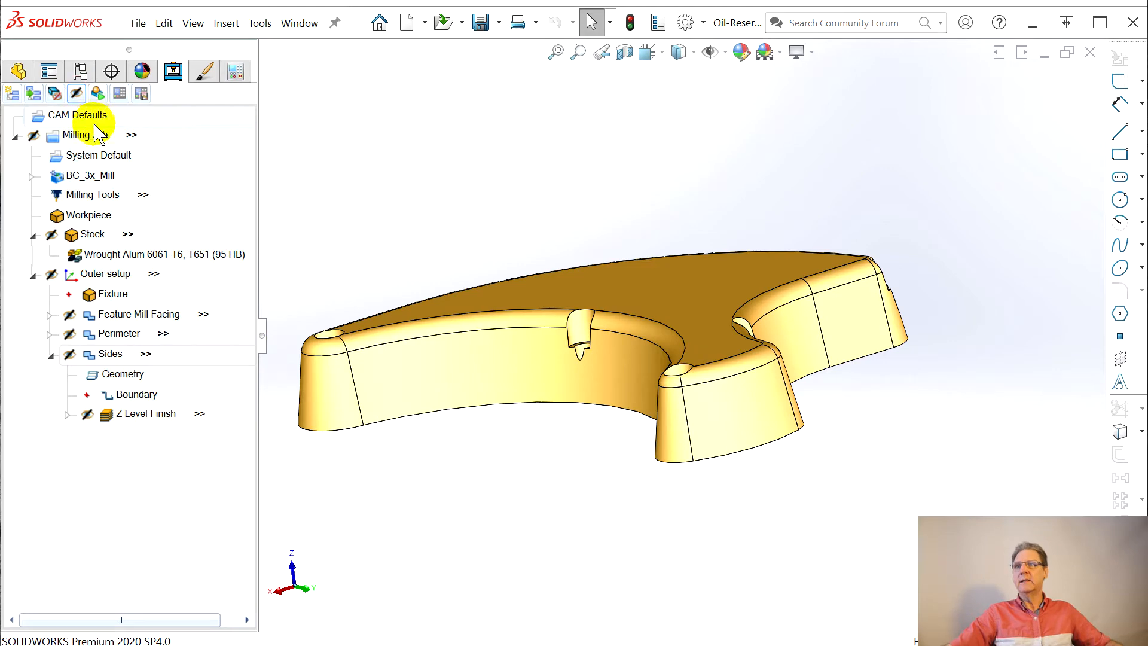
pyautogui.click(50, 355)
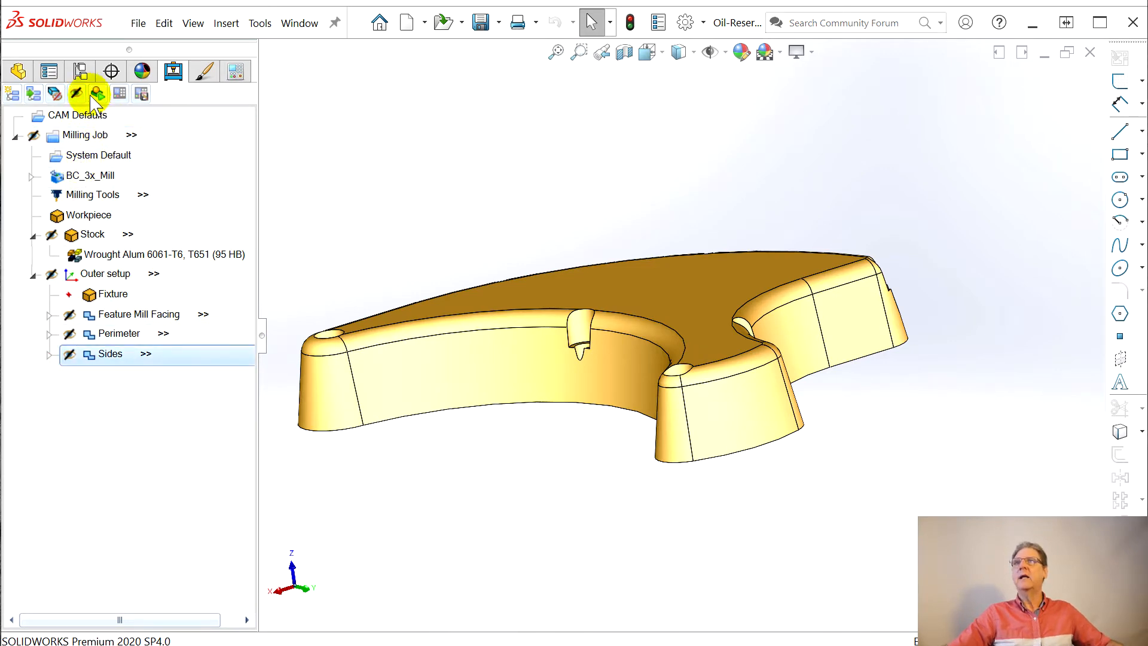
pyautogui.click(138, 23)
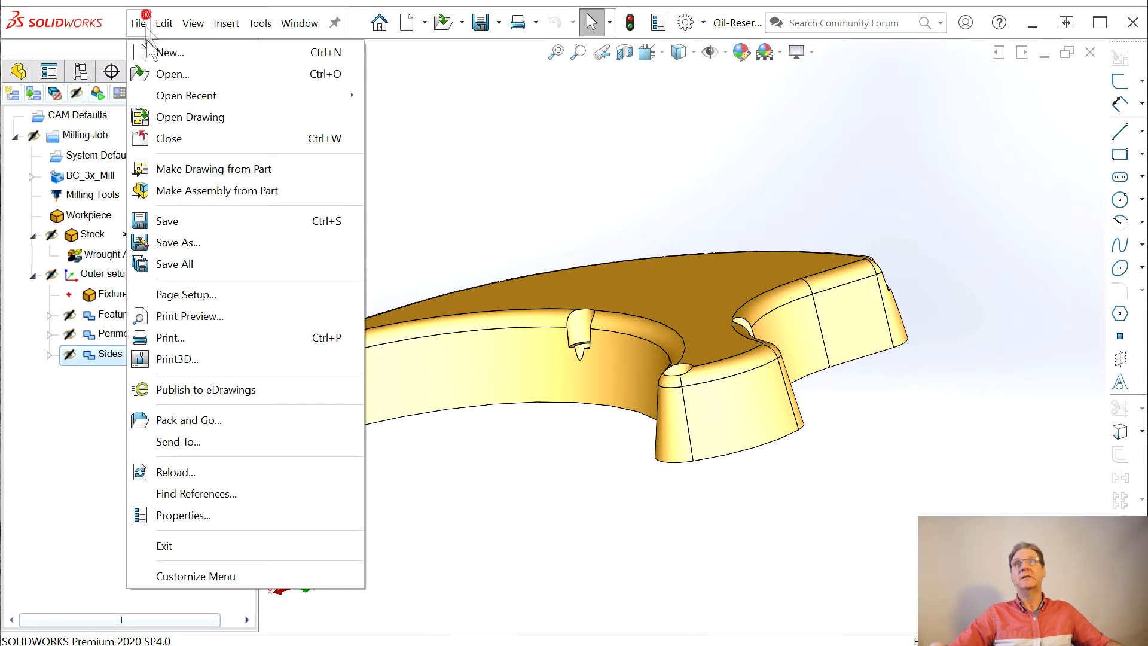
pyautogui.click(184, 239)
pyautogui.click(510, 405)
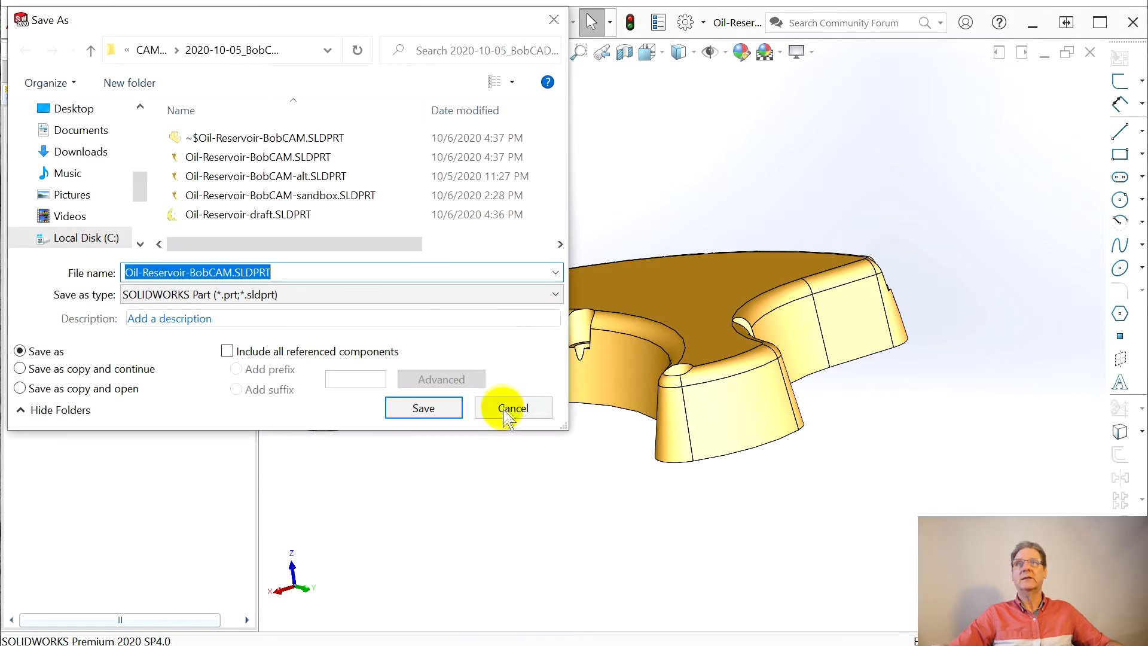
# Save the part file under its existing name and acknowledge the demo mode notice
pyautogui.click(138, 23)
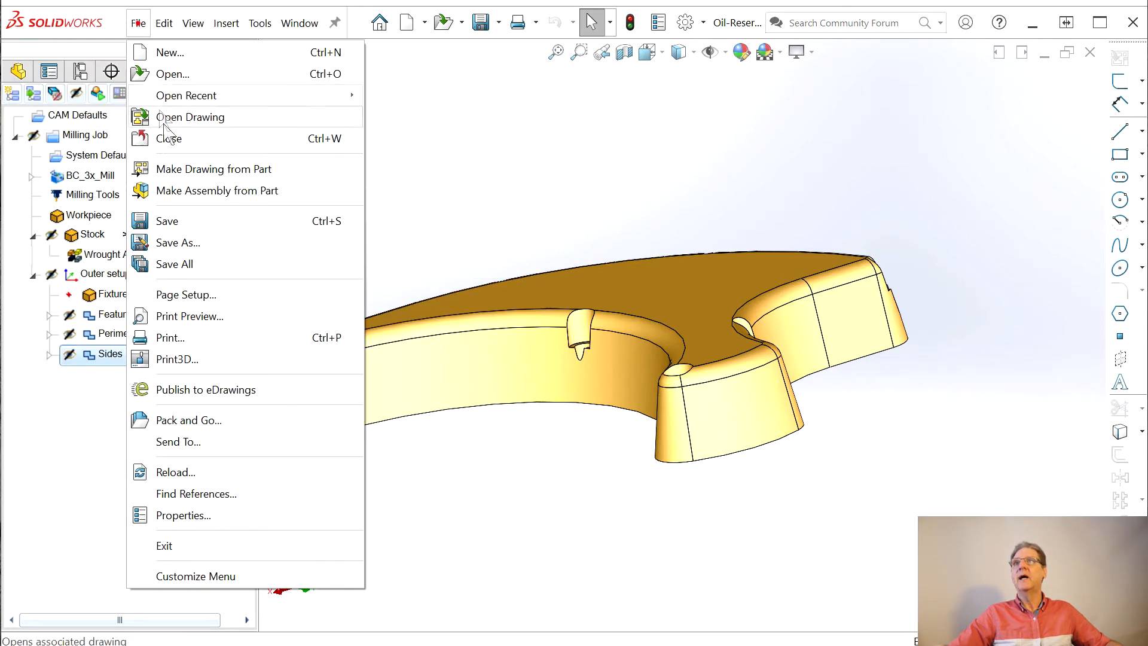
pyautogui.click(172, 219)
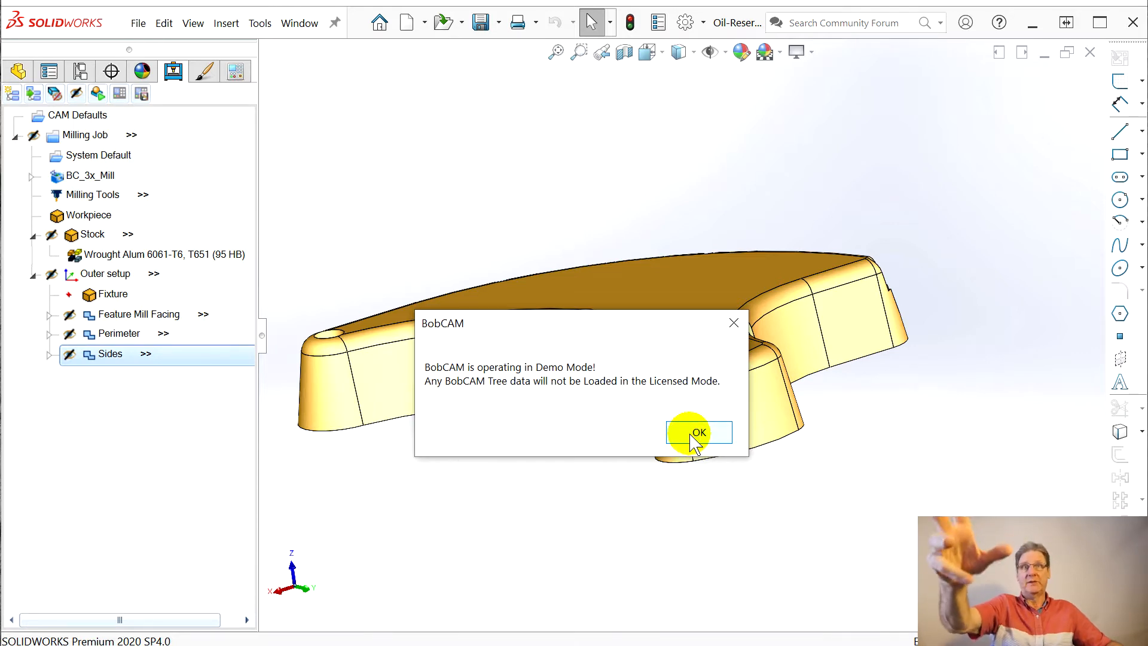
pyautogui.click(697, 435)
# Simulate the milling job with the toolpath hidden and the run speed lowered, stop it partway, and close the simulation
pyautogui.click(191, 314)
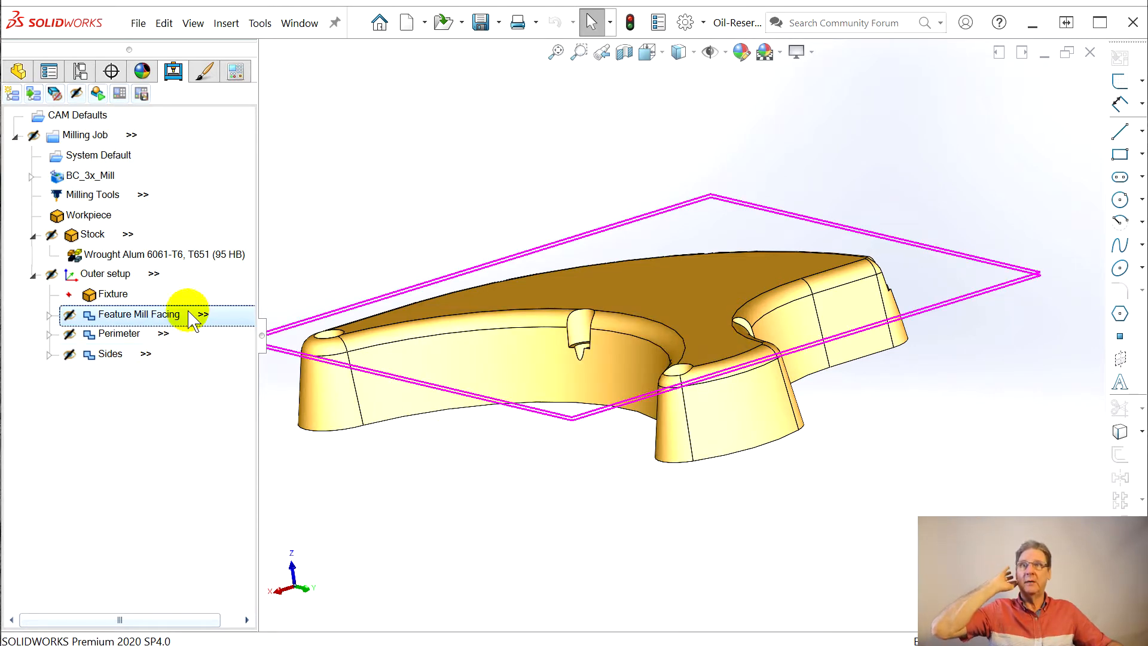
pyautogui.click(200, 332)
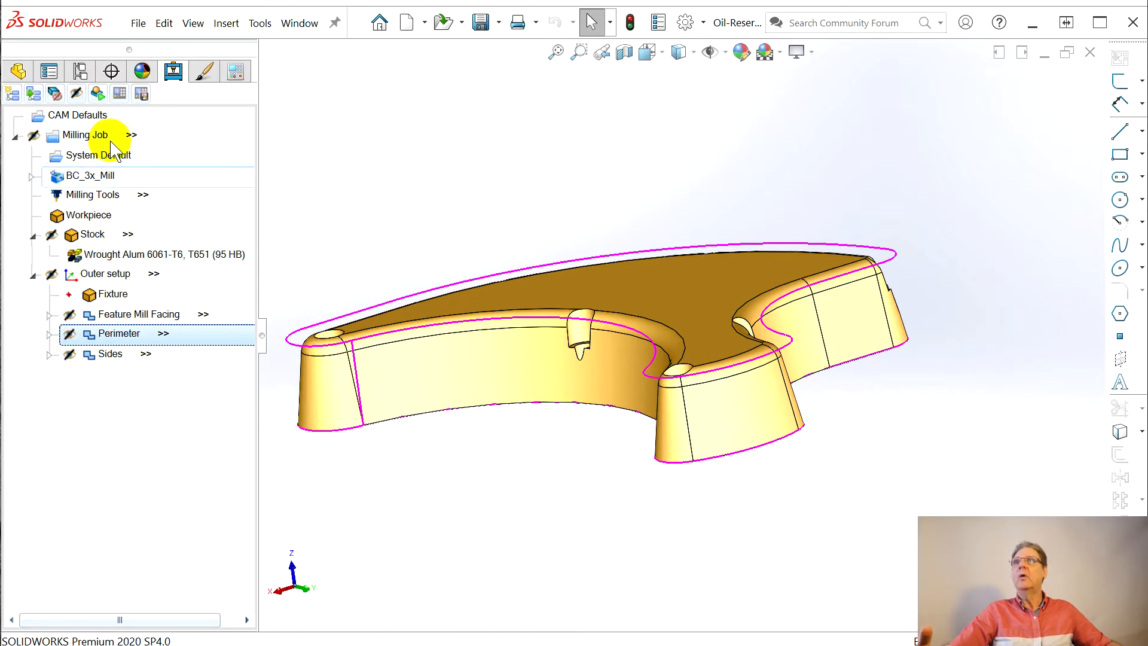
pyautogui.click(107, 295)
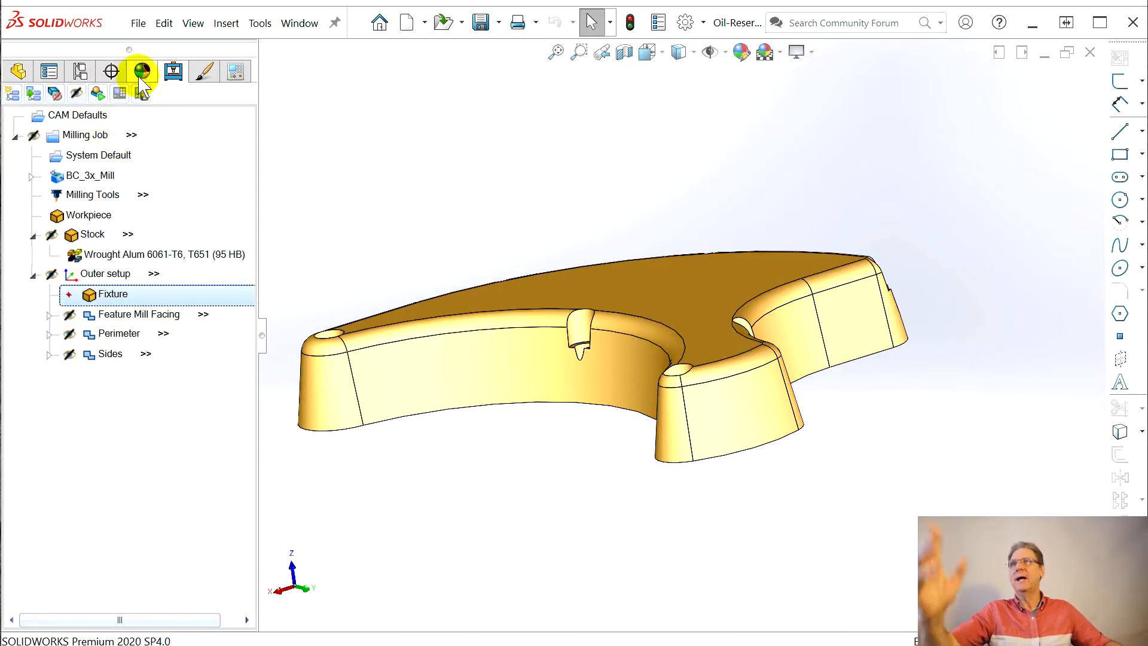
pyautogui.click(97, 94)
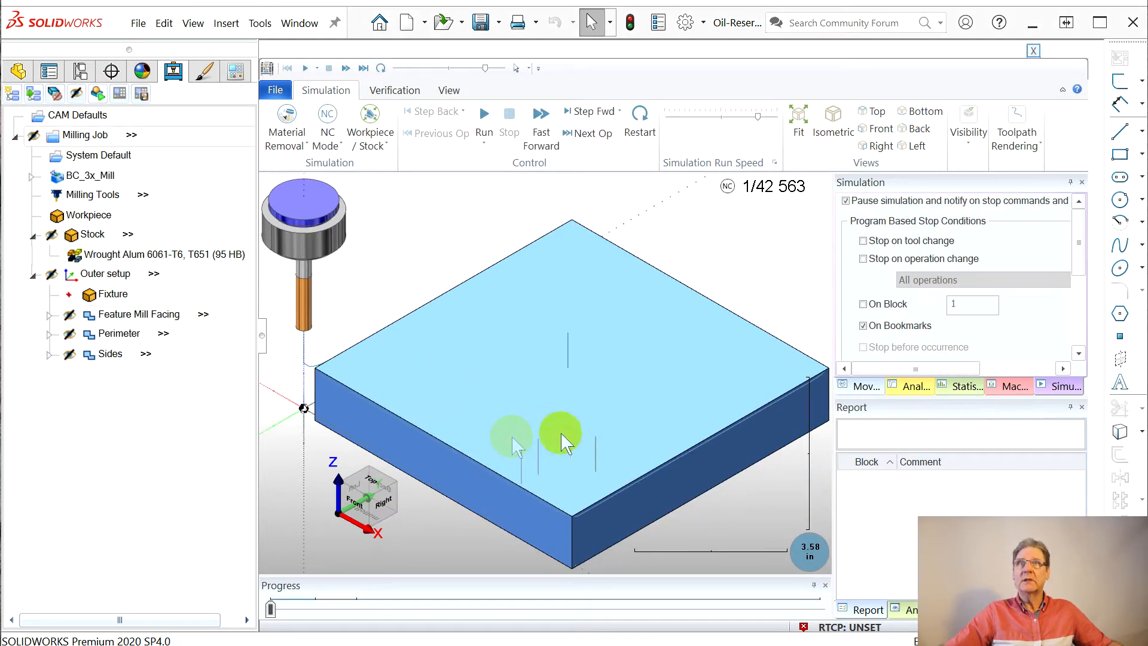
pyautogui.click(974, 126)
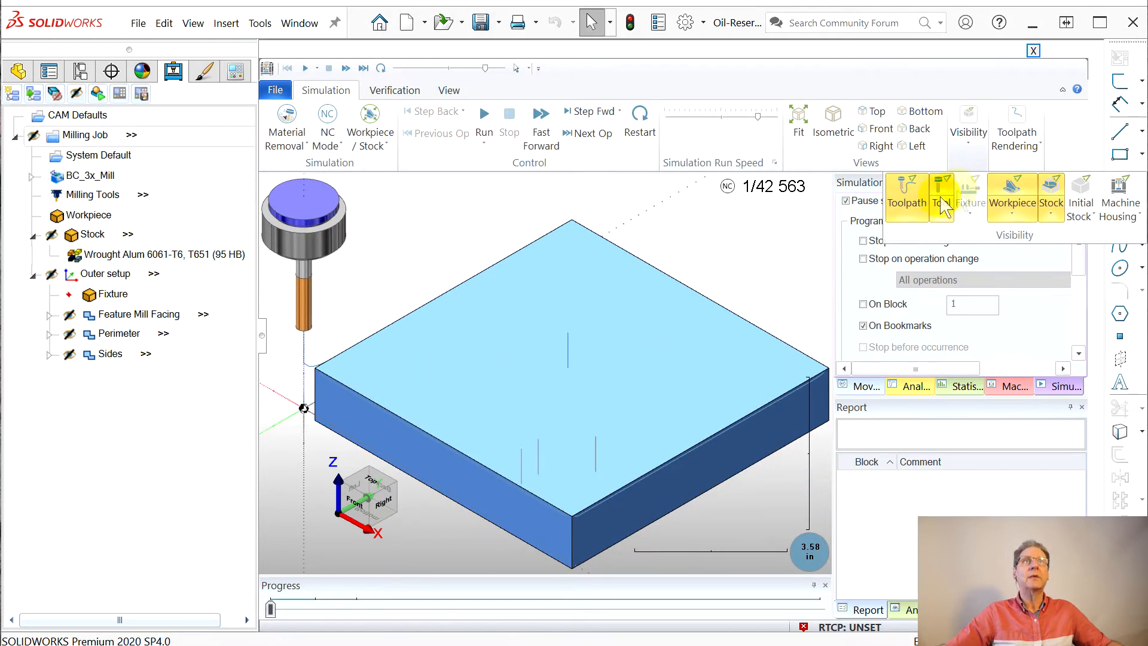
pyautogui.click(907, 206)
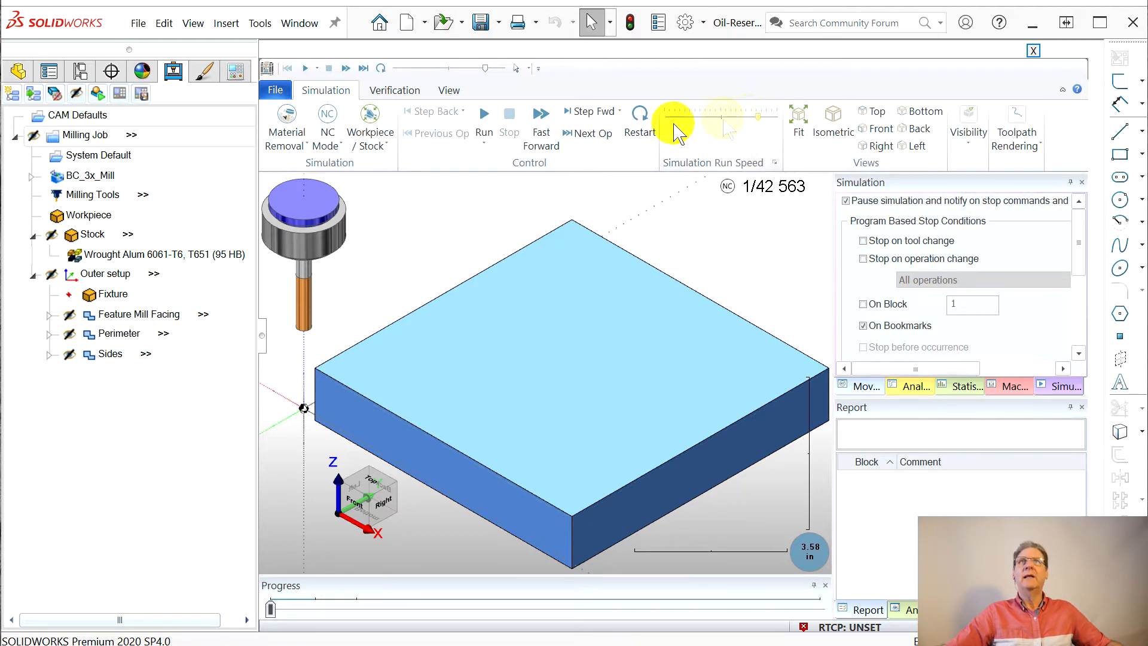
pyautogui.moveTo(752, 117); pyautogui.dragTo(734, 118)
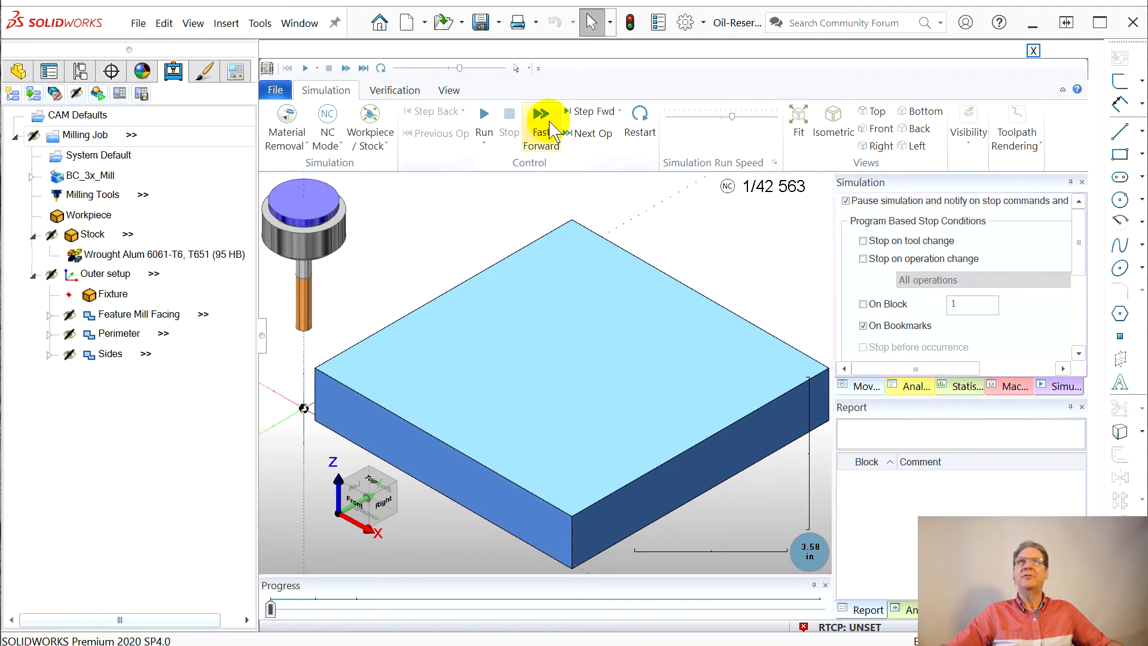
pyautogui.click(484, 114)
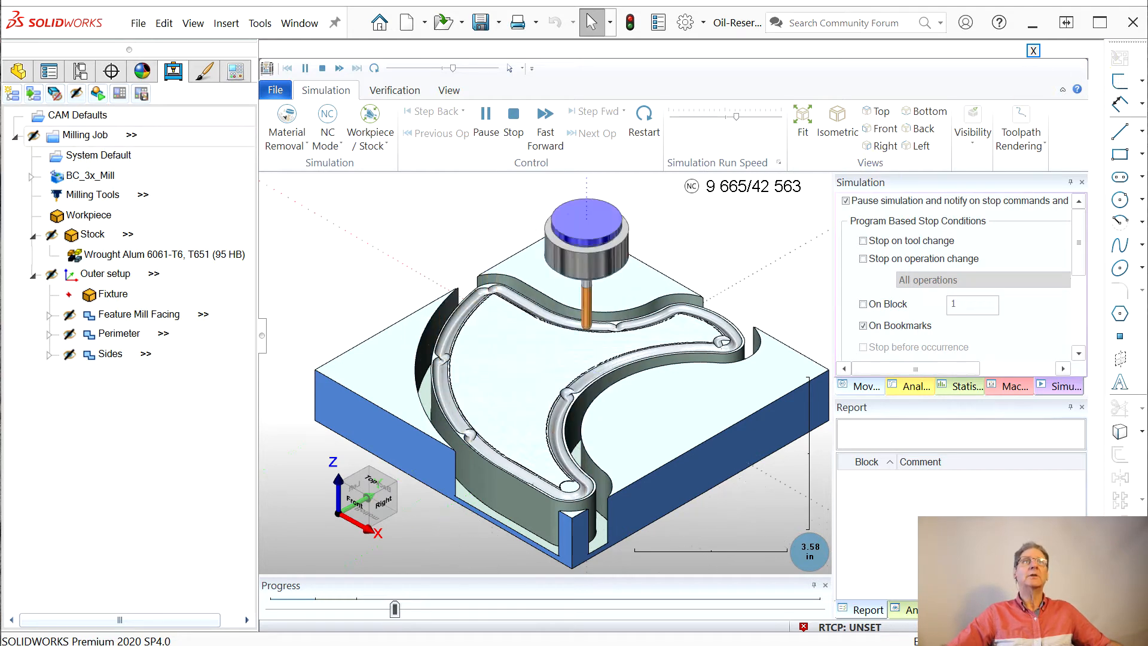
pyautogui.click(511, 122)
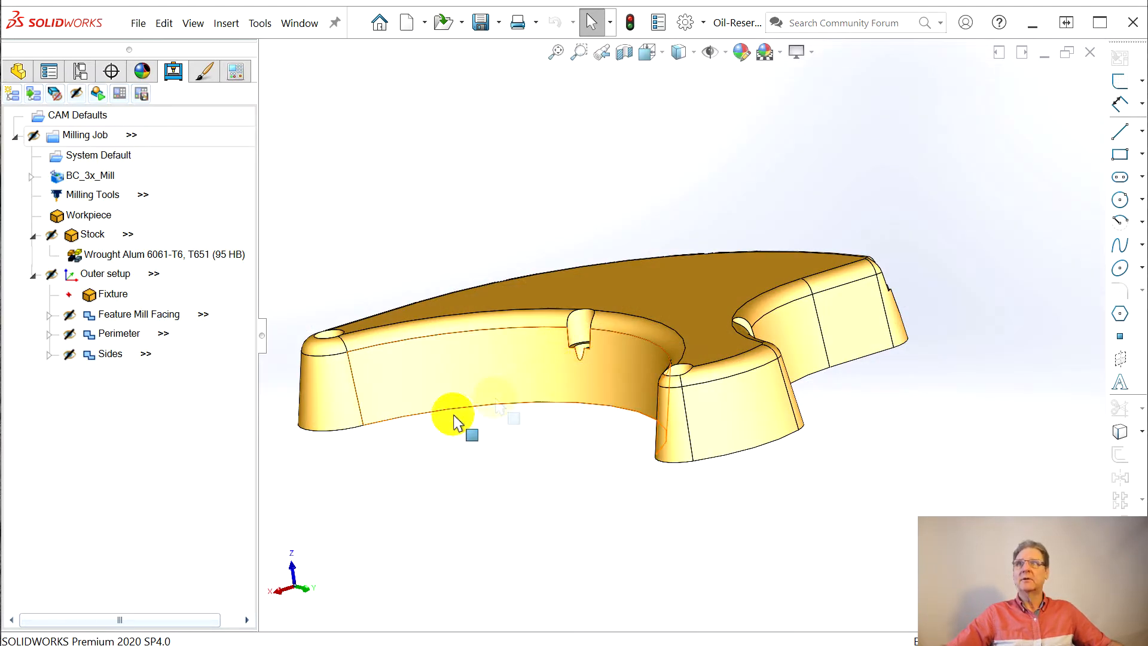
# Display the Z Level Finish toolpath under Sides and examine how it runs around the bolt clearance notches and holes
pyautogui.click(91, 334)
pyautogui.click(67, 355)
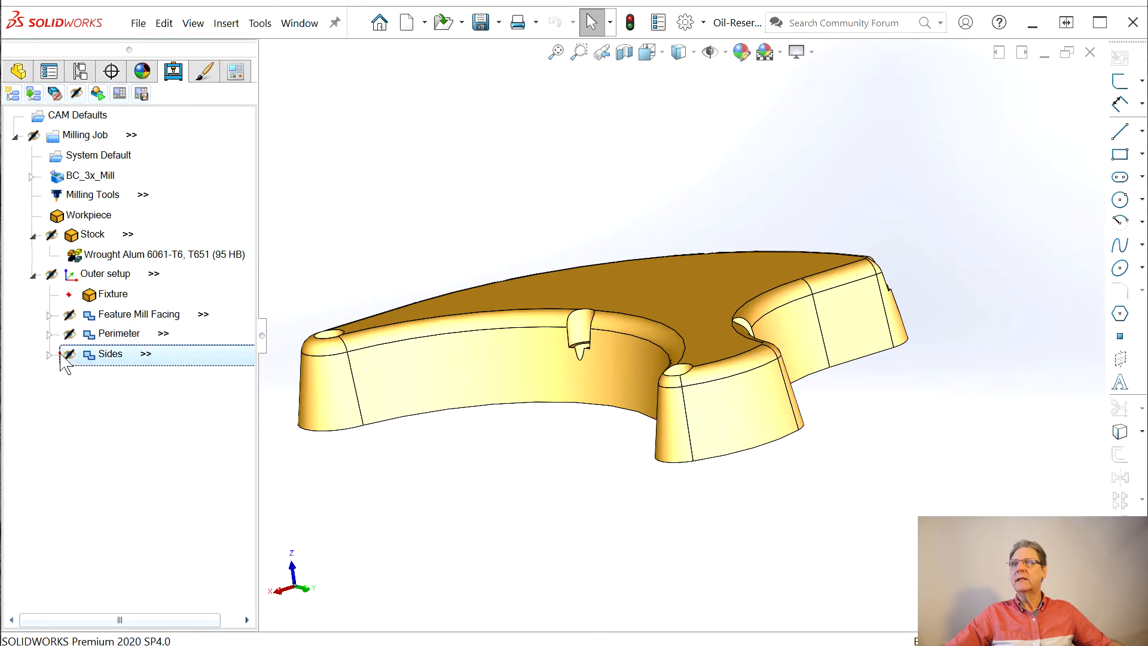
pyautogui.click(49, 355)
pyautogui.click(145, 415)
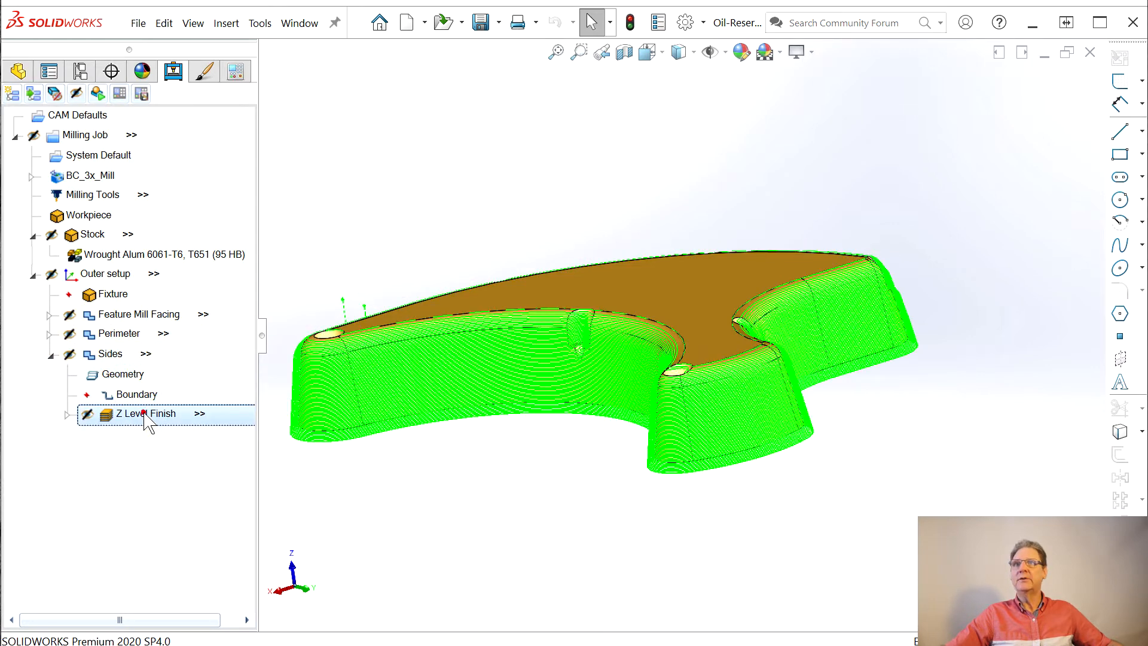
pyautogui.moveTo(490, 457); pyautogui.dragTo(512, 568, button='middle')
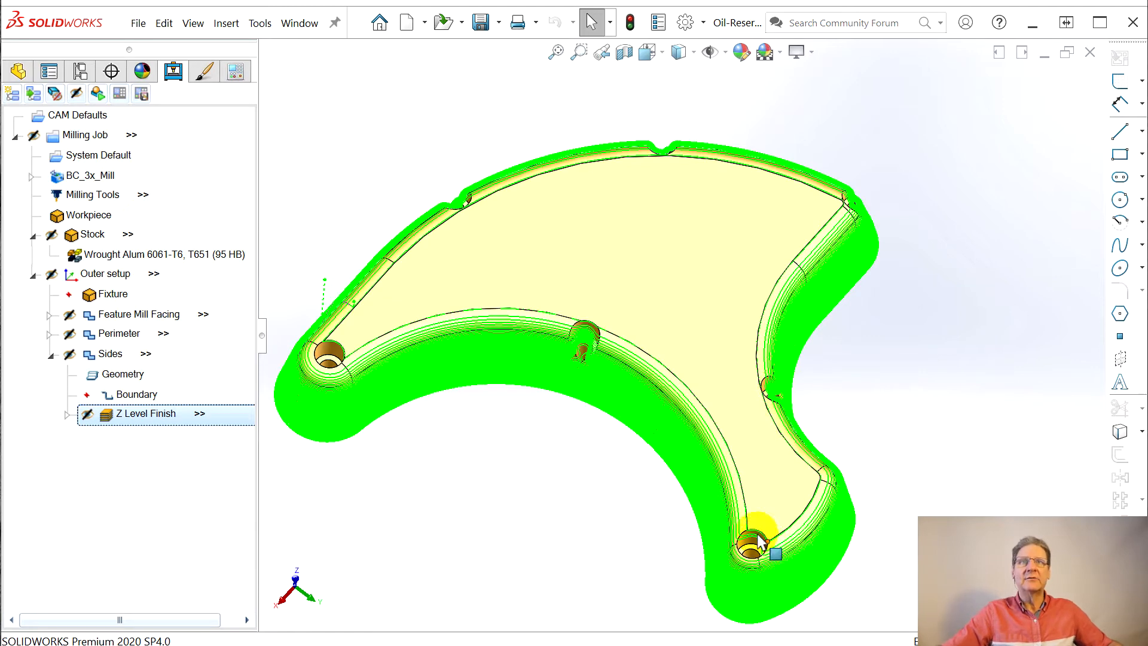
pyautogui.moveTo(521, 486); pyautogui.dragTo(518, 394, button='middle')
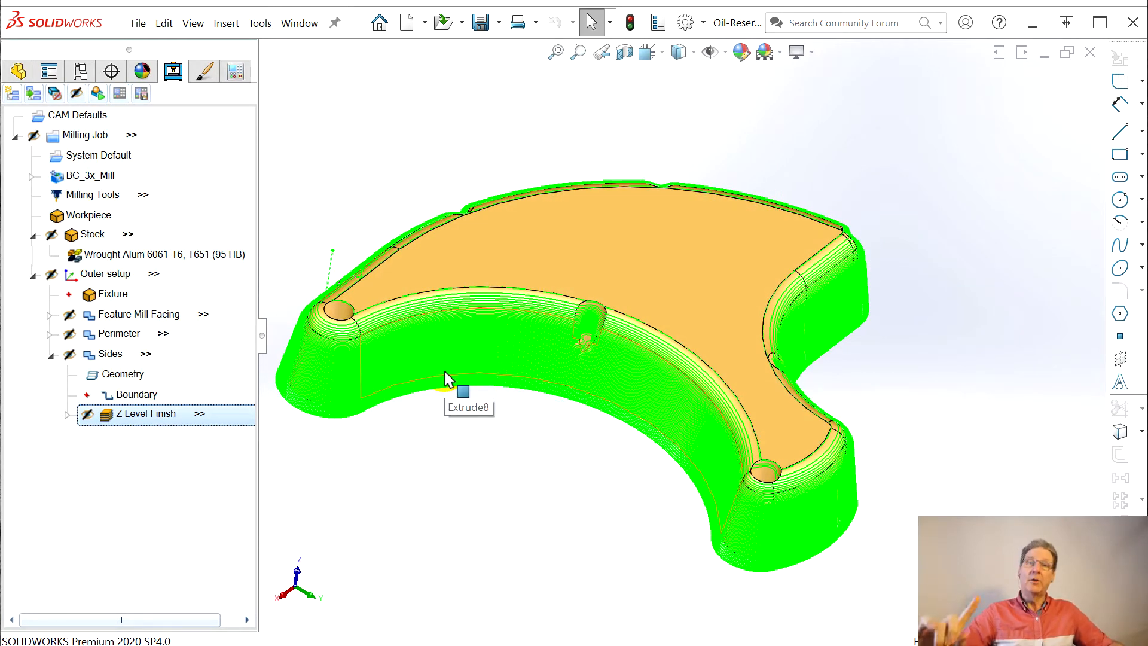
# Roll the model back to just after the Outside Fillet and return to the CAM tree, declining its auto-update
pyautogui.click(107, 273)
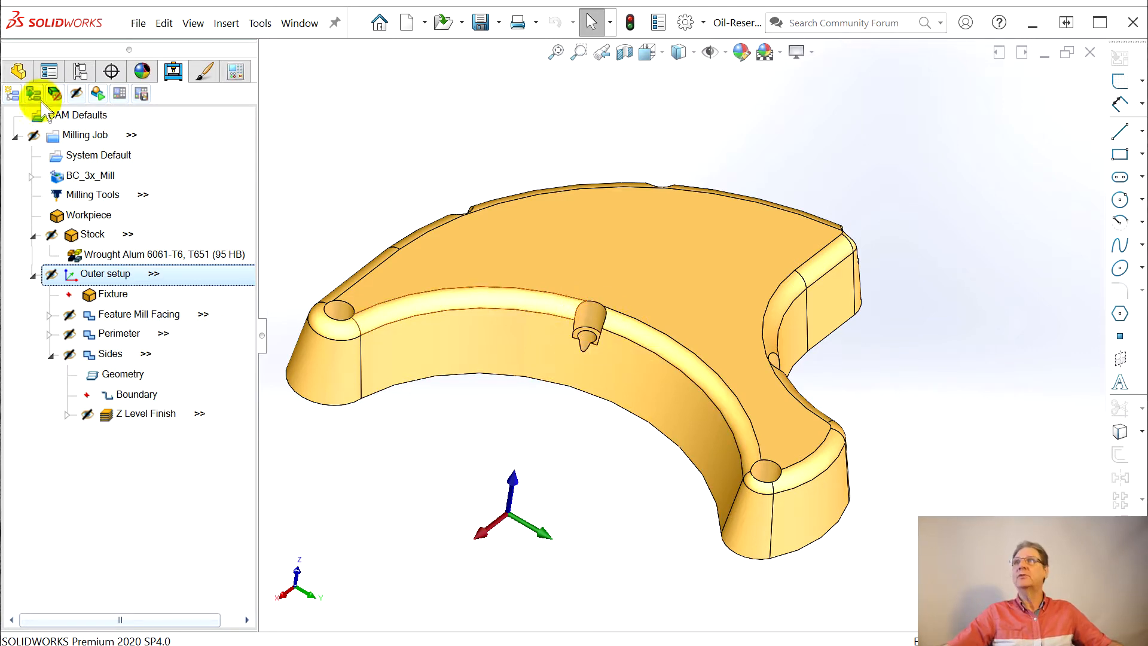
pyautogui.click(19, 73)
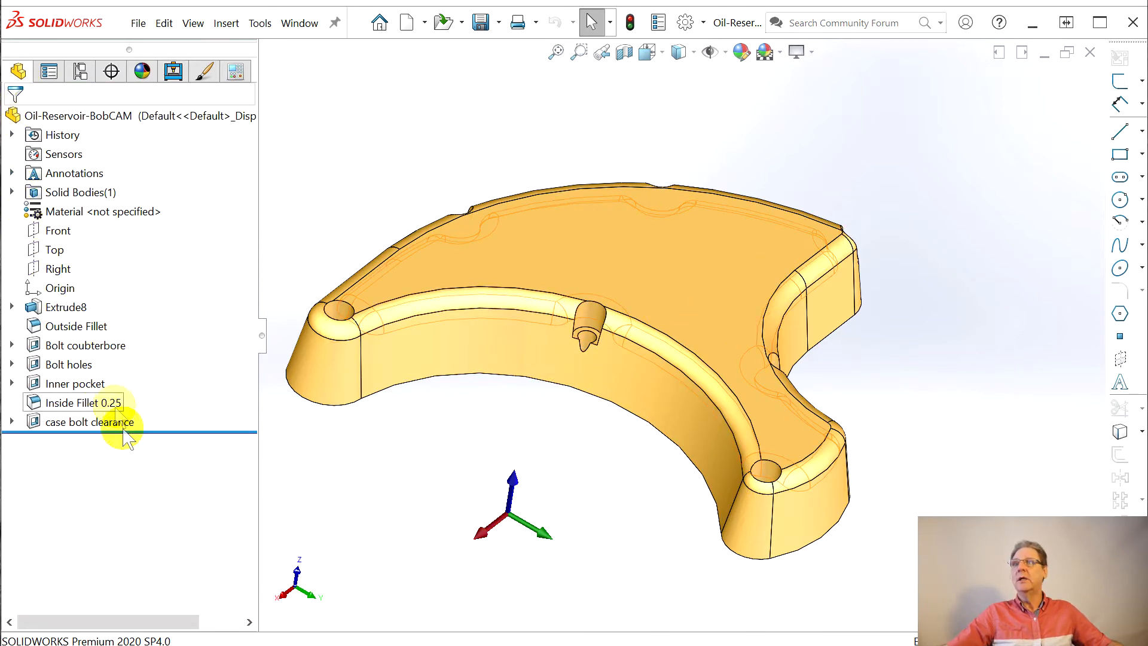
pyautogui.moveTo(125, 431); pyautogui.dragTo(114, 339)
pyautogui.click(173, 71)
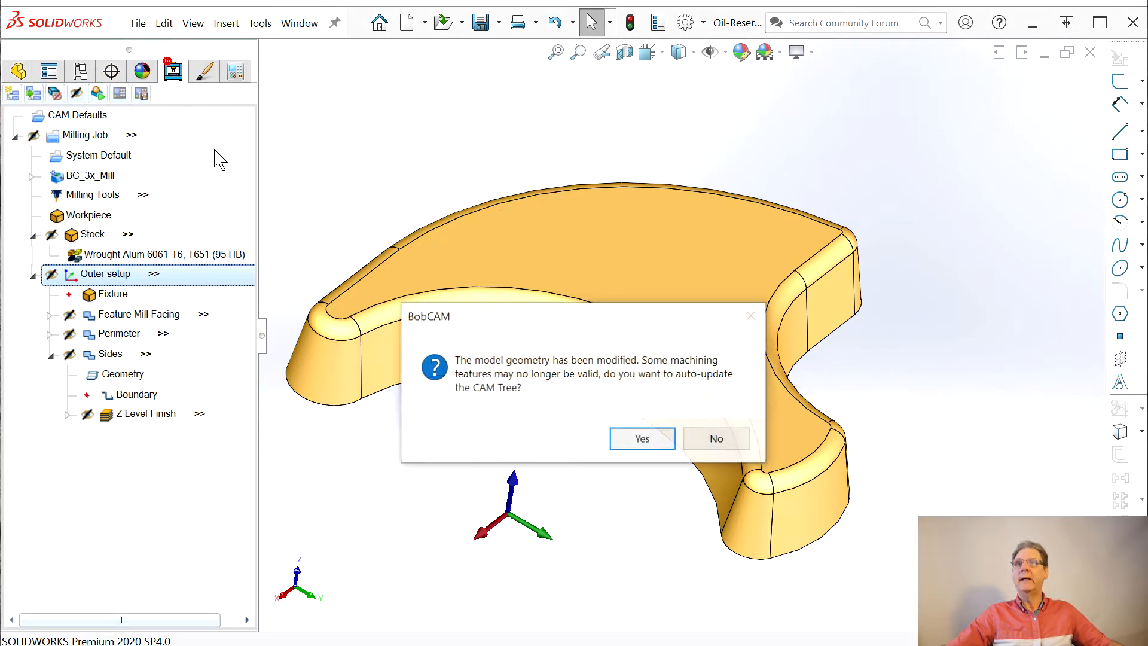
pyautogui.click(720, 439)
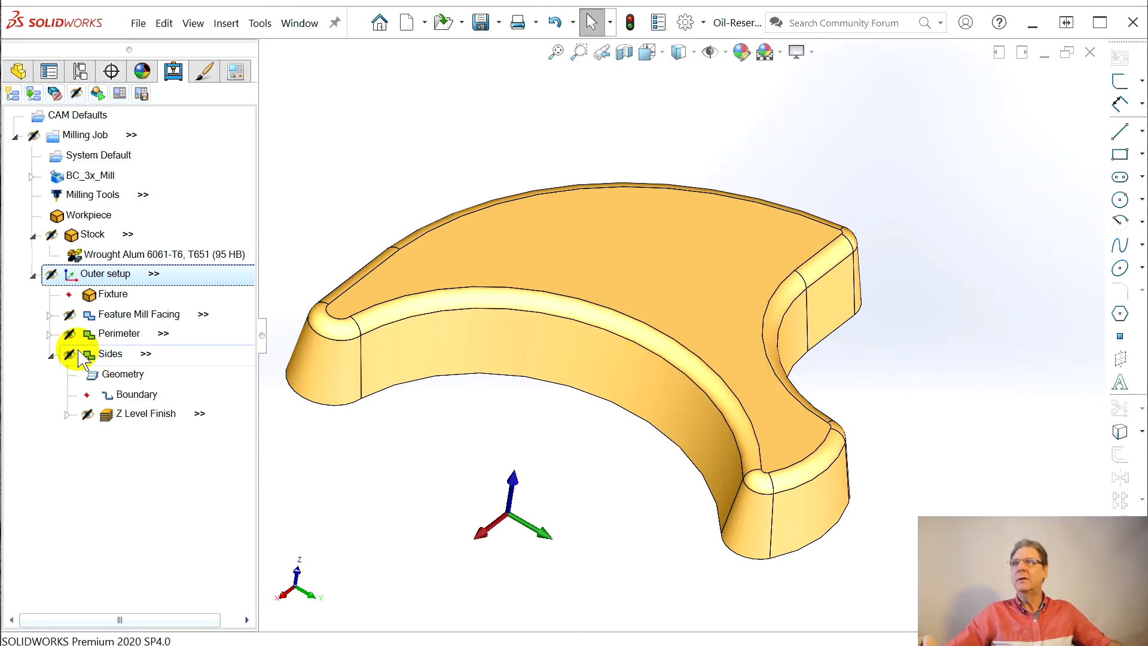
# Recompute the Sides feature's toolpath on the rolled-back model and display the Z Level Finish path
pyautogui.rightClick(103, 358)
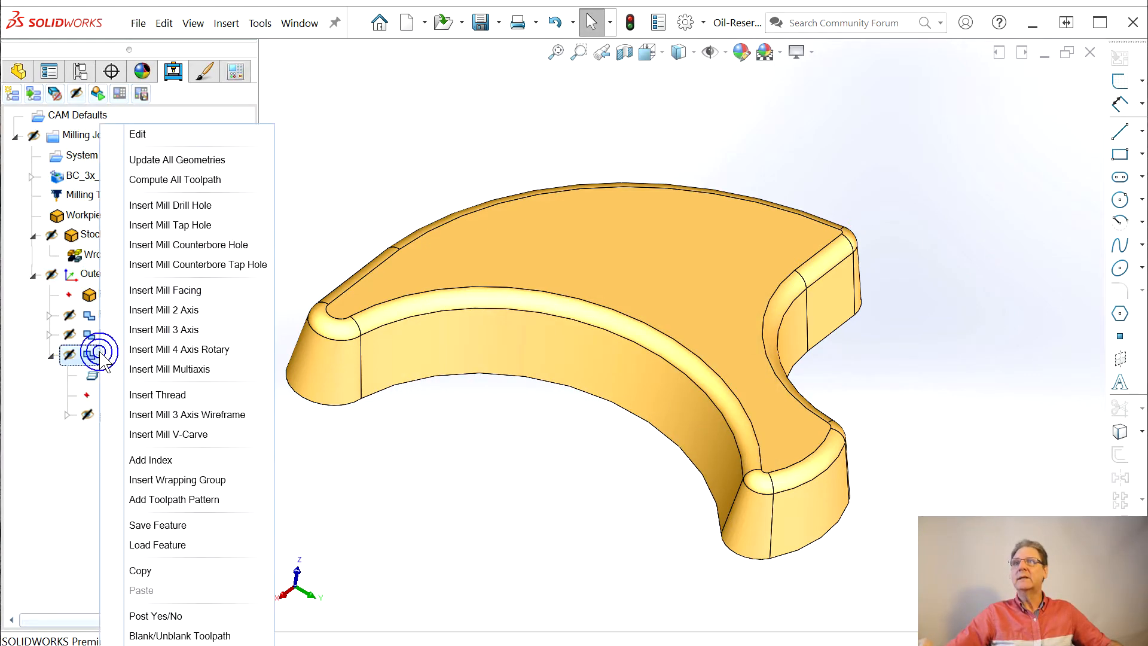
pyautogui.click(167, 177)
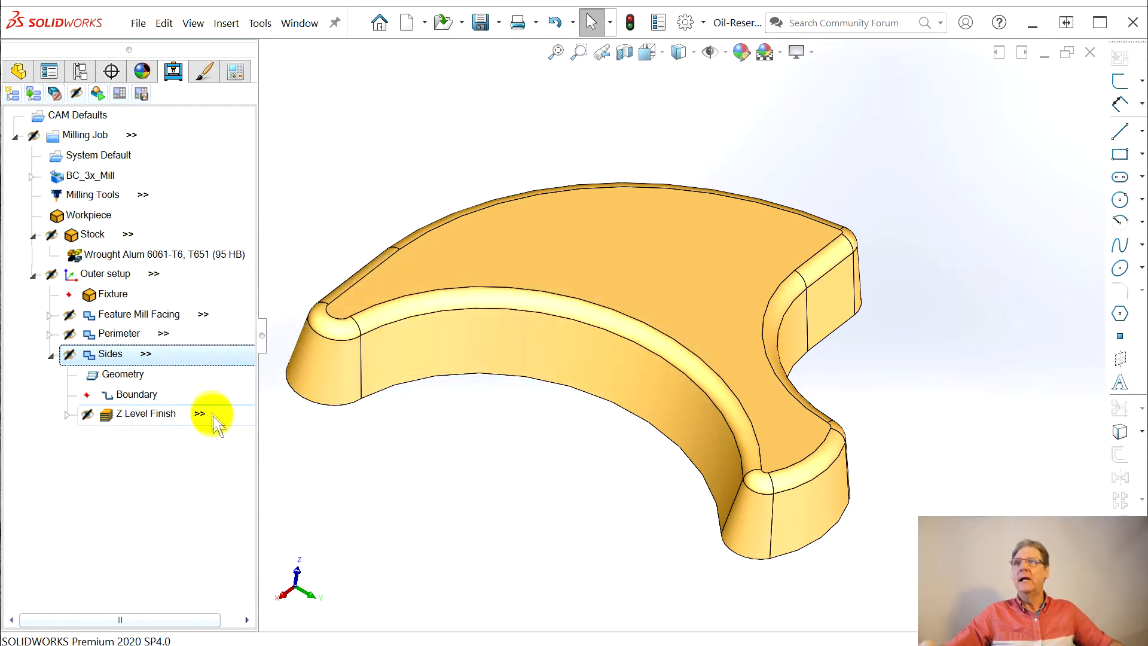
pyautogui.click(148, 414)
pyautogui.moveTo(628, 472); pyautogui.dragTo(730, 403, button='middle')
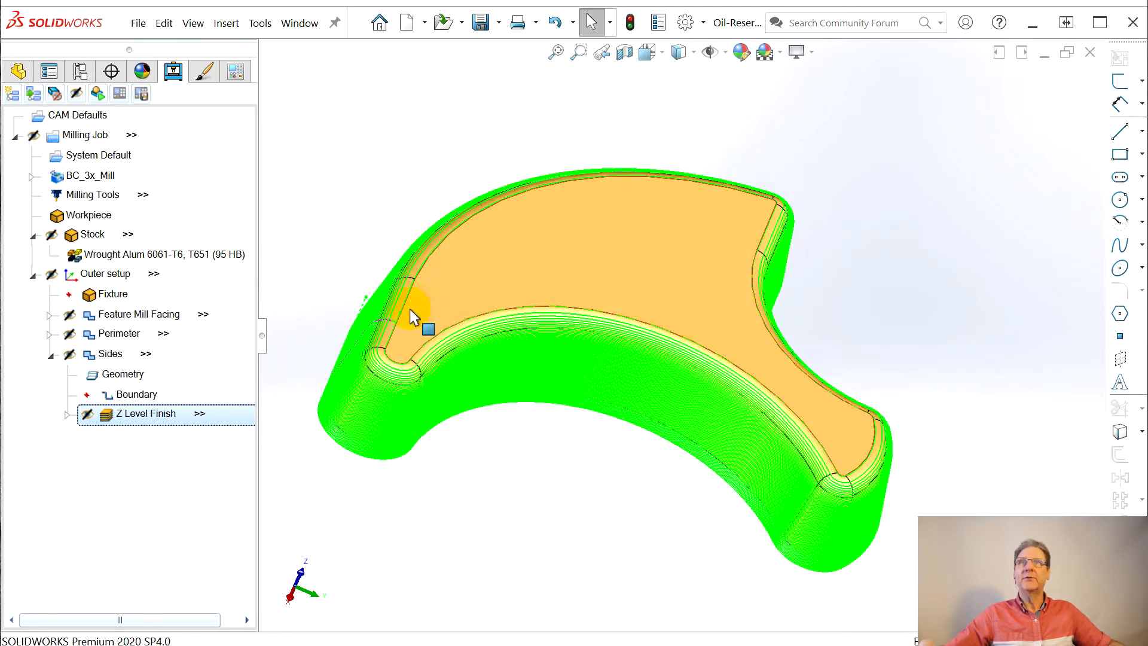
# Roll the model forward past the case bolt clearance feature and return to the CAM tree, declining its auto-update
pyautogui.click(19, 70)
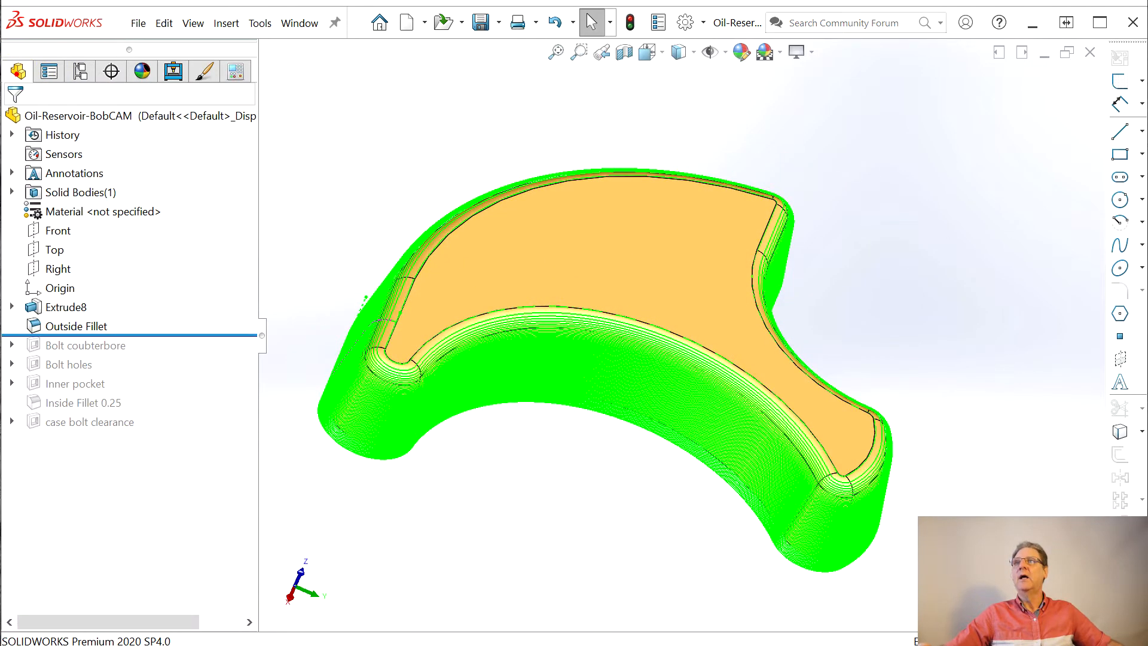
pyautogui.moveTo(135, 335); pyautogui.dragTo(98, 461)
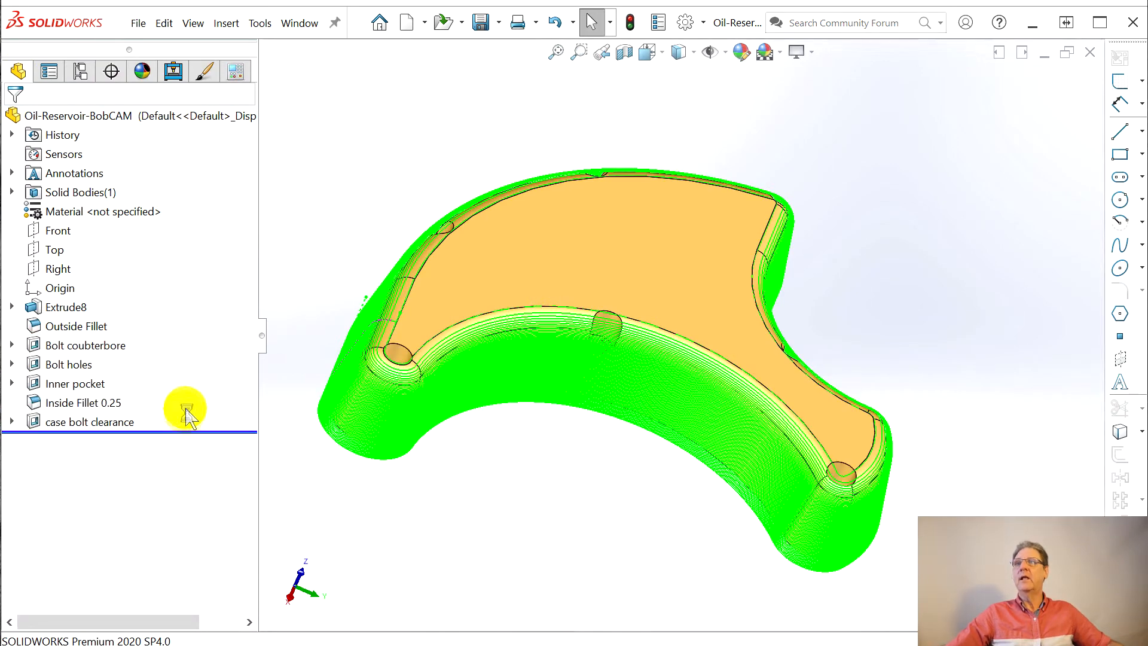
pyautogui.moveTo(532, 483); pyautogui.dragTo(481, 467, button='middle')
pyautogui.scroll(-2, 372, 344)
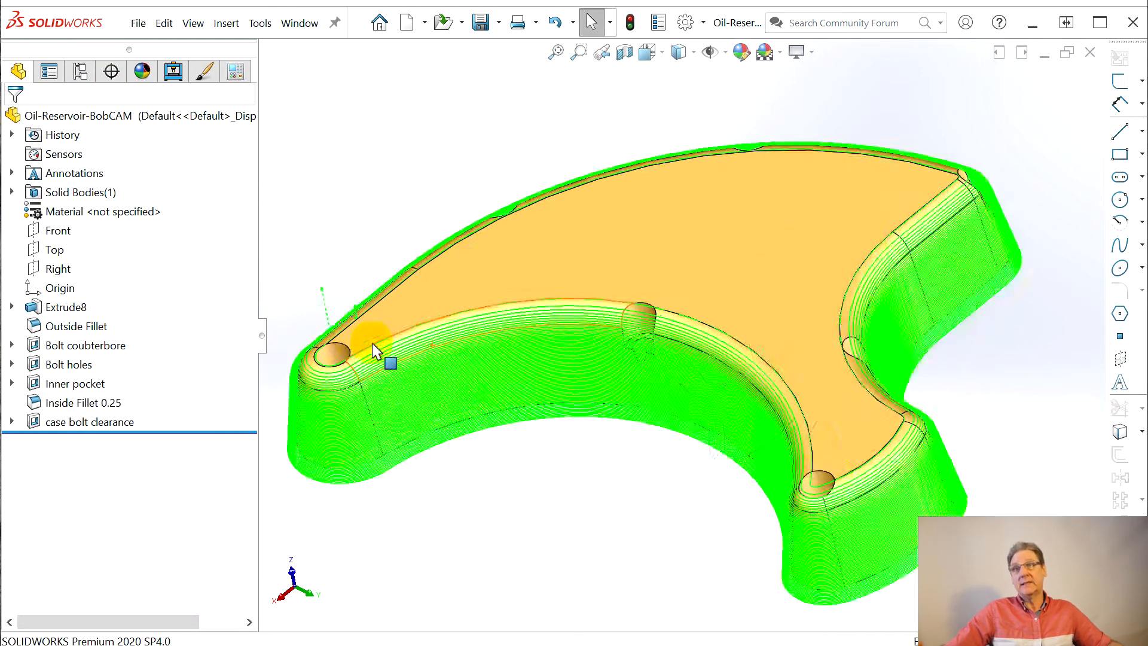
pyautogui.scroll(1, 611, 574)
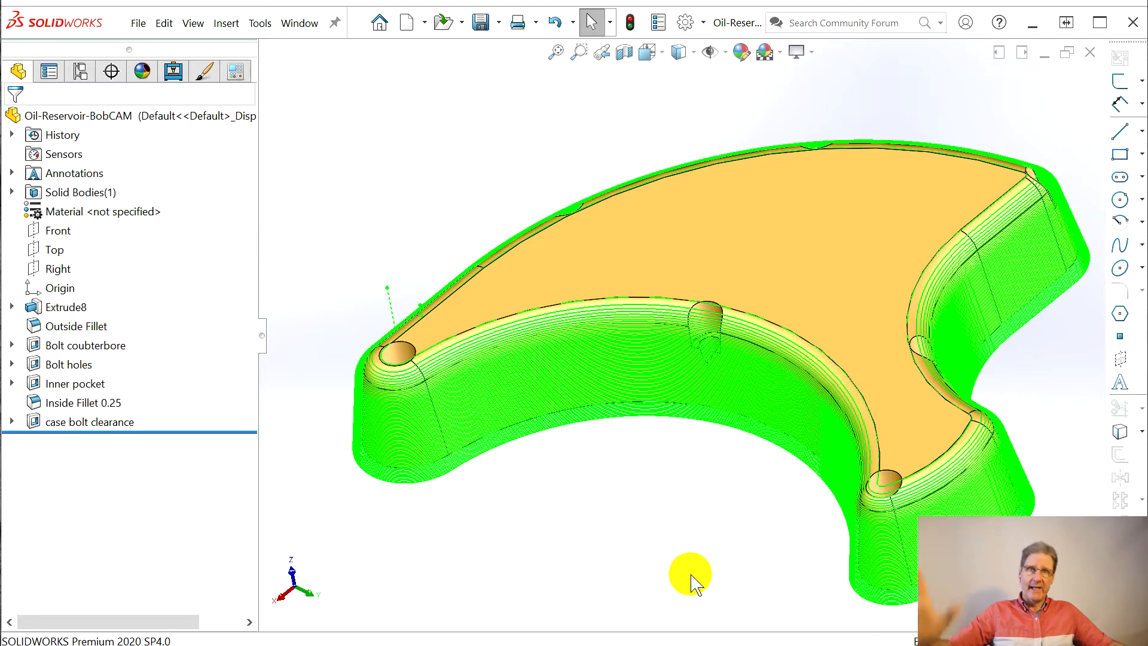
pyautogui.moveTo(565, 487); pyautogui.dragTo(545, 507, button='middle')
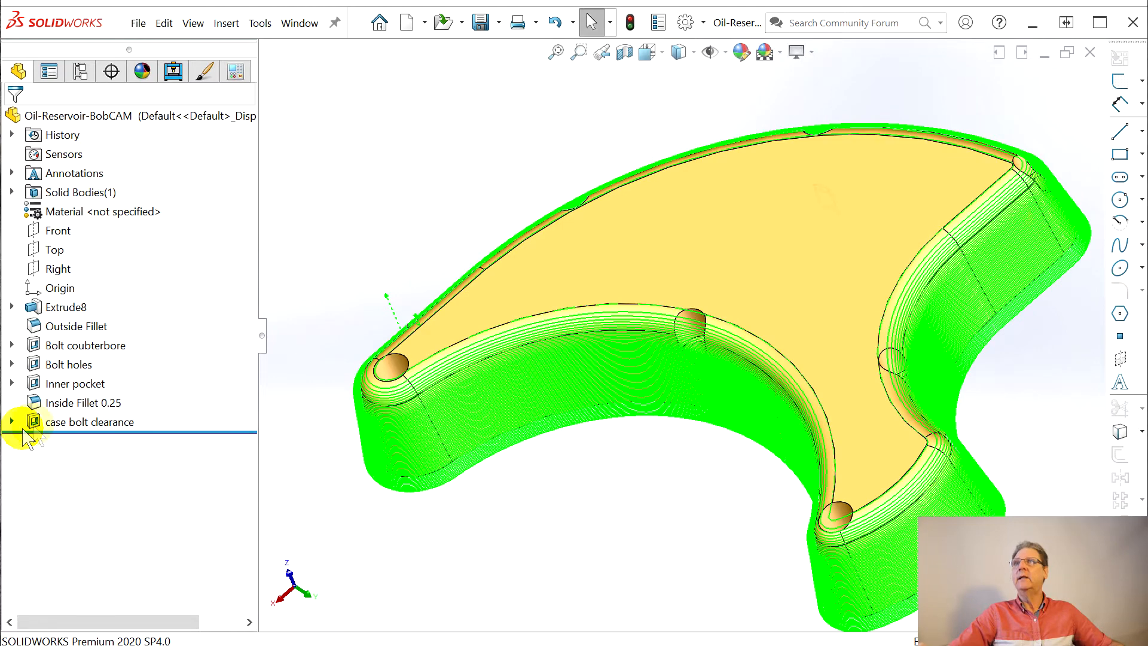
pyautogui.click(173, 71)
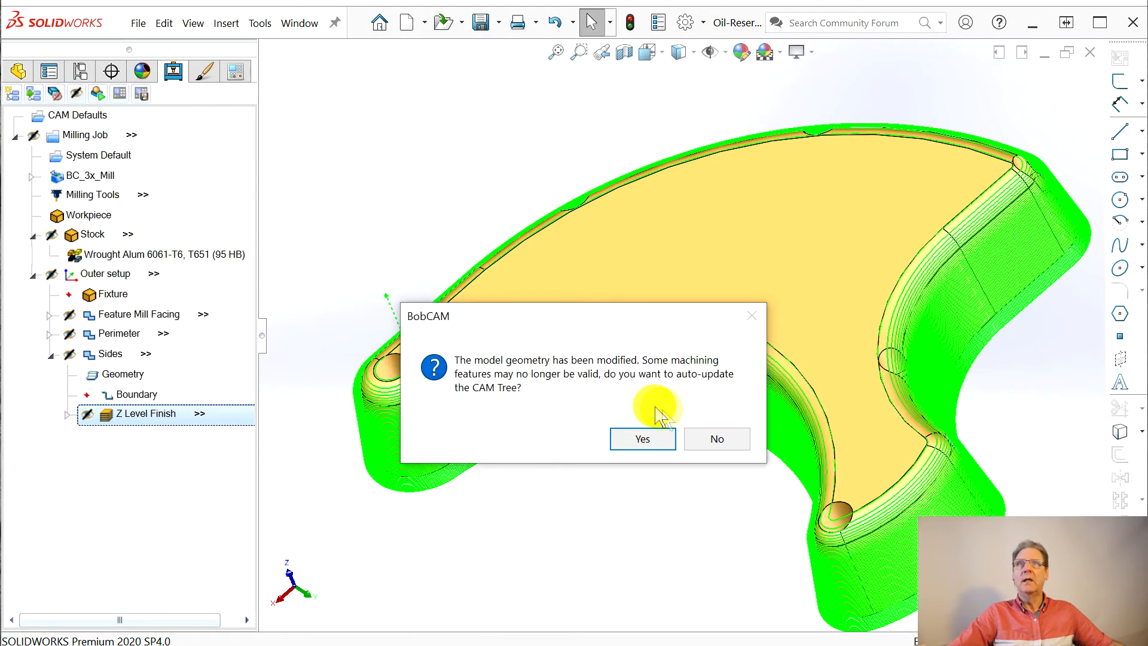
pyautogui.click(720, 438)
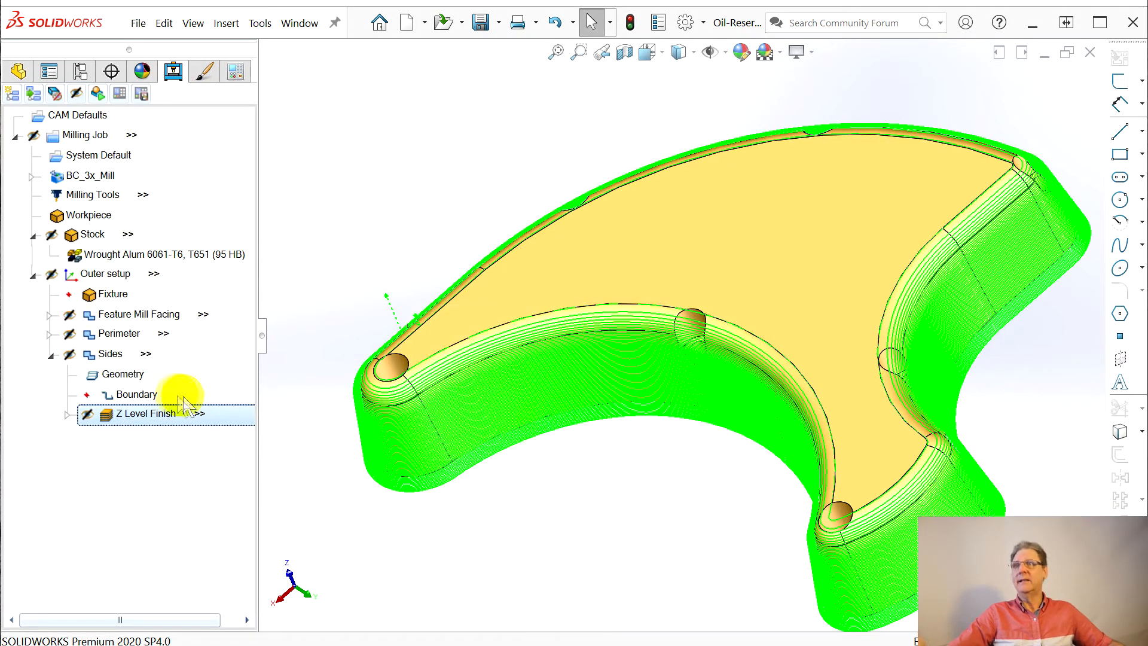
# Simulate the Milling Job and fast-forward through all its operations
pyautogui.click(51, 354)
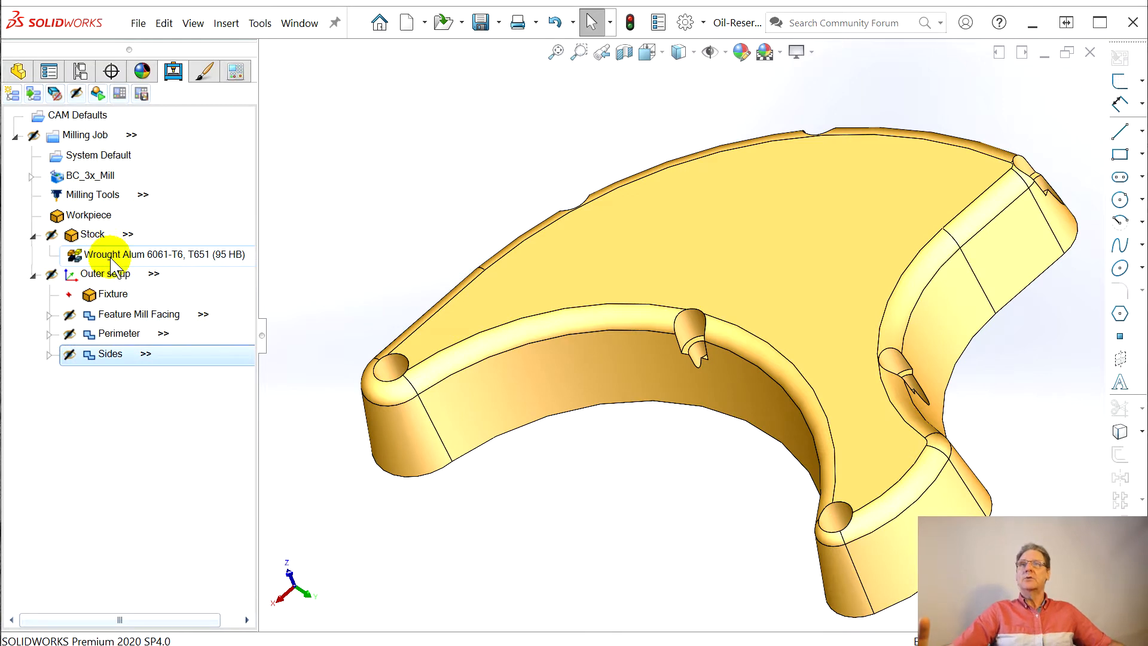
pyautogui.rightClick(69, 137)
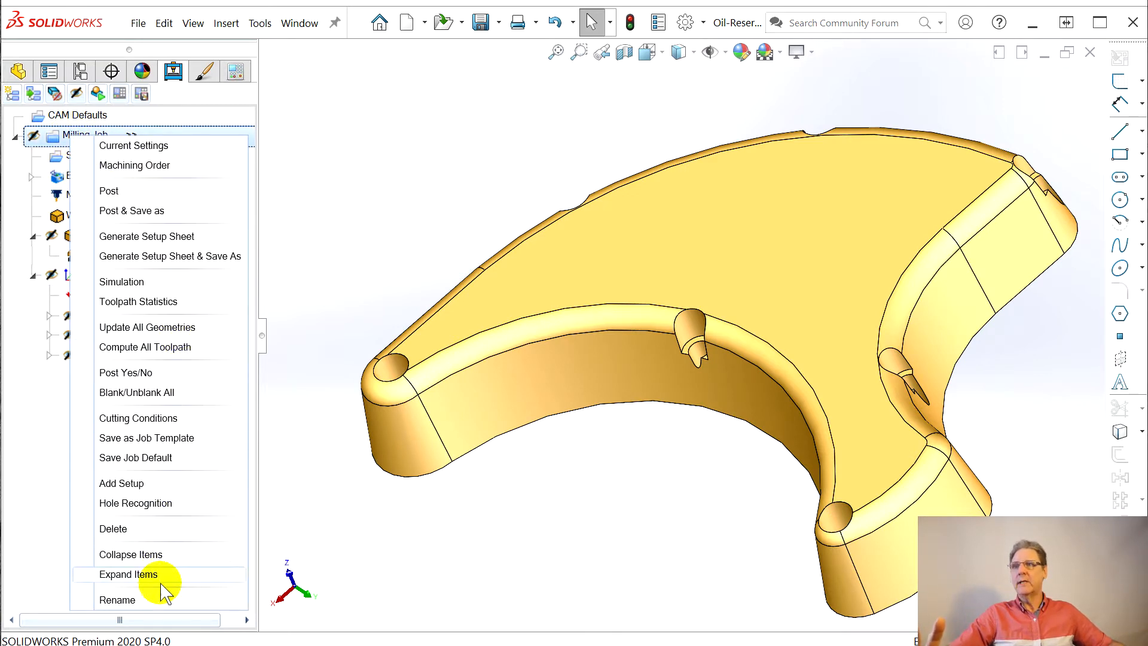
pyautogui.click(382, 297)
pyautogui.click(98, 93)
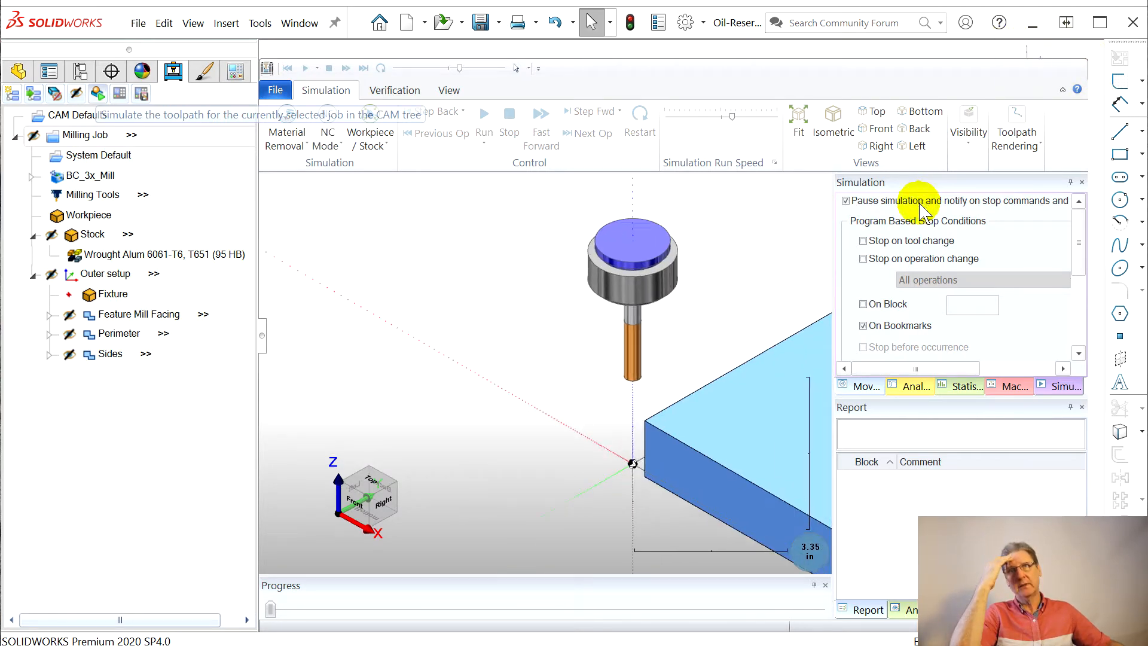
pyautogui.click(542, 132)
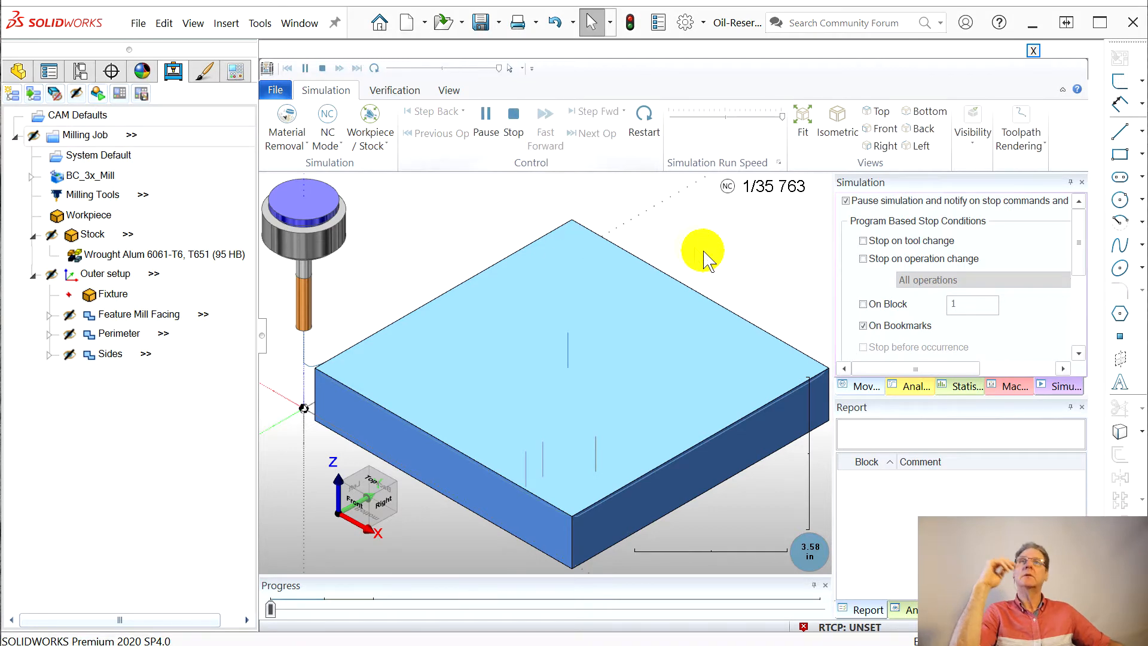
# Hide the toolpath lines in the simulation view
pyautogui.click(974, 126)
pyautogui.click(966, 131)
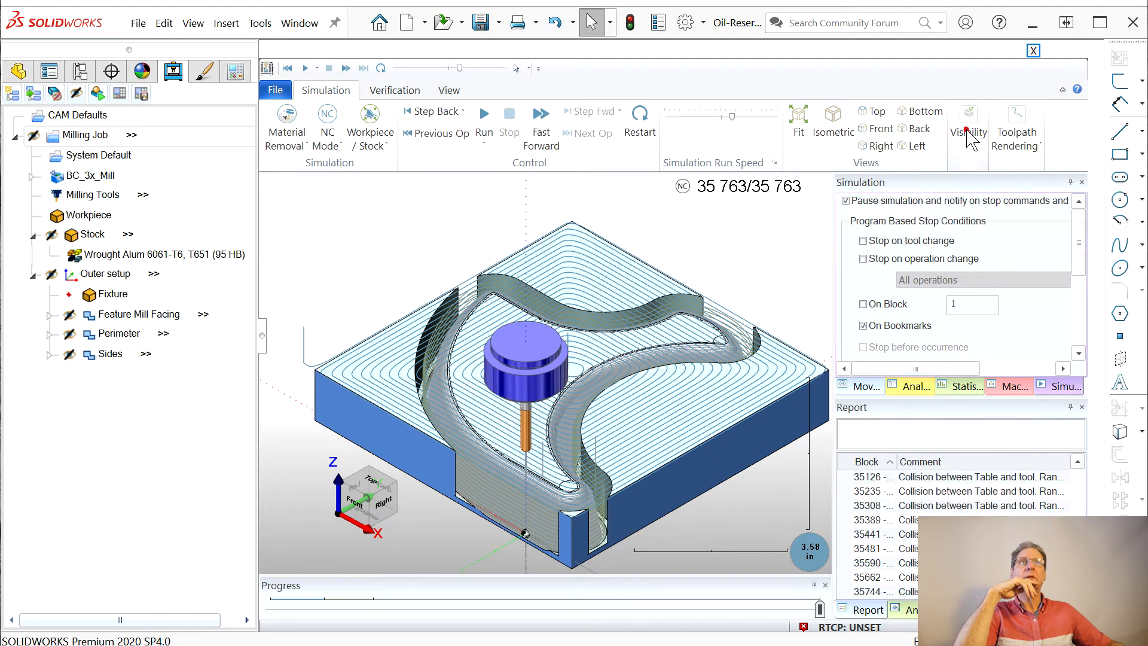
pyautogui.click(968, 129)
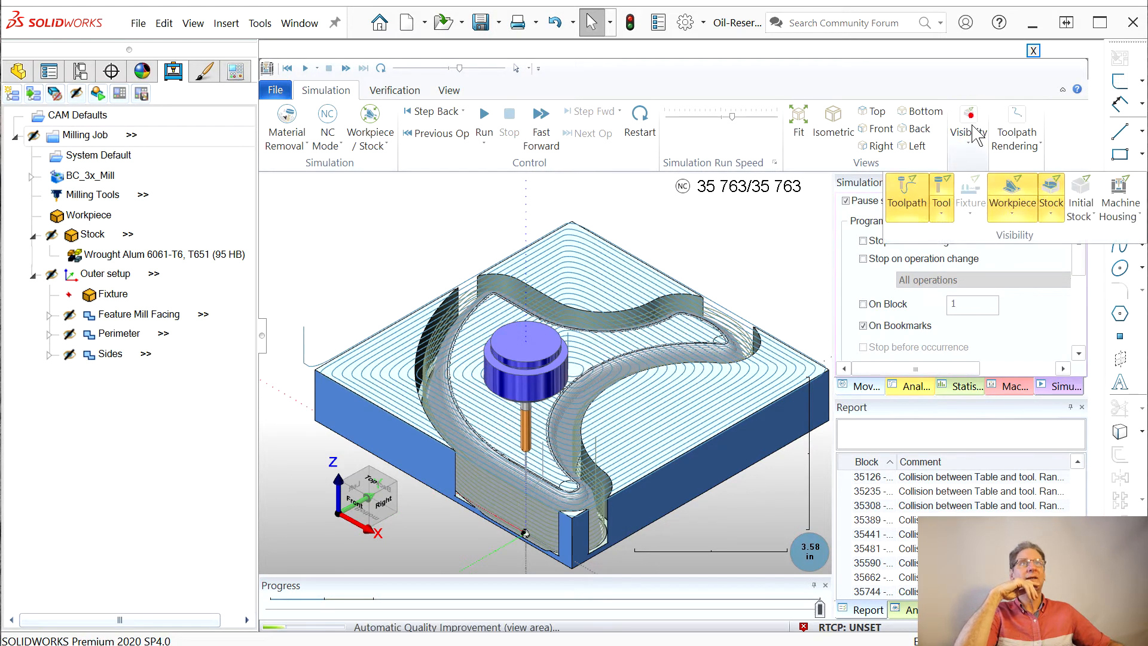
pyautogui.click(904, 191)
# Examine the simulated side finish around the bolt clearance notches up close, and close the simulation
pyautogui.scroll(5, 458, 468)
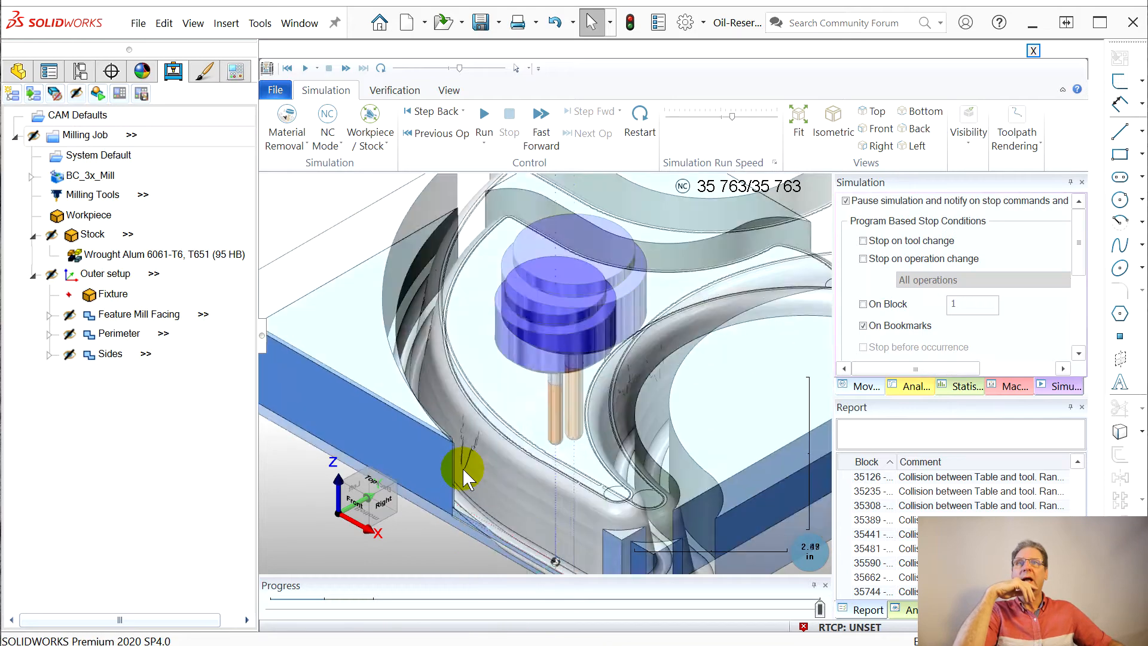
pyautogui.moveTo(495, 453); pyautogui.dragTo(480, 435, button='middle')
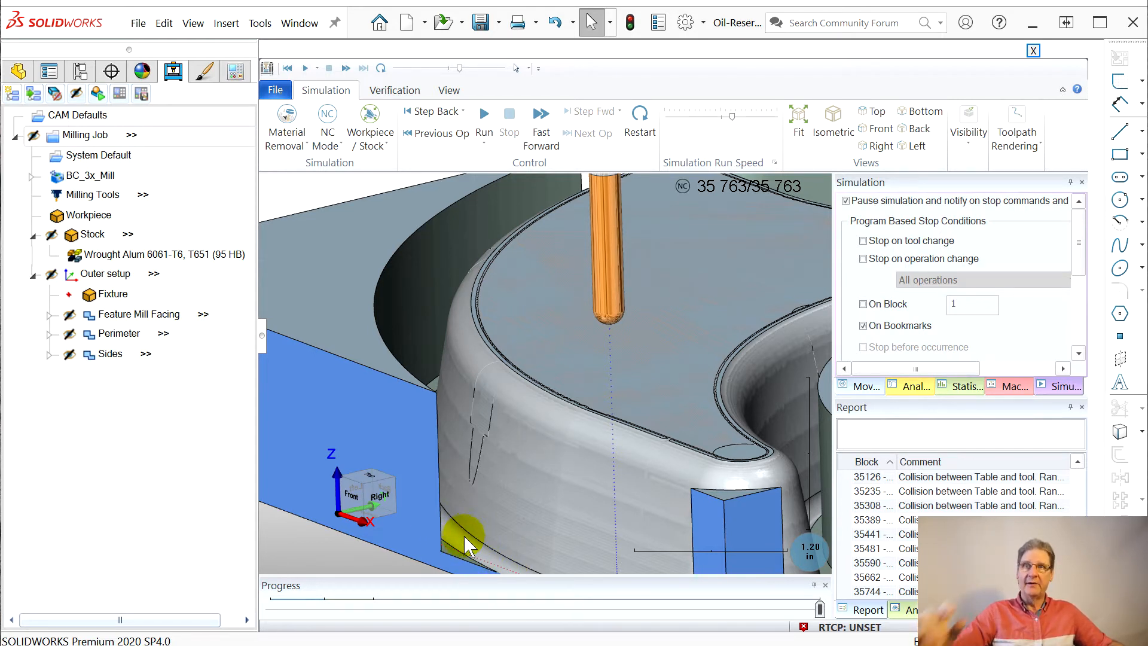
pyautogui.scroll(-1, 467, 539)
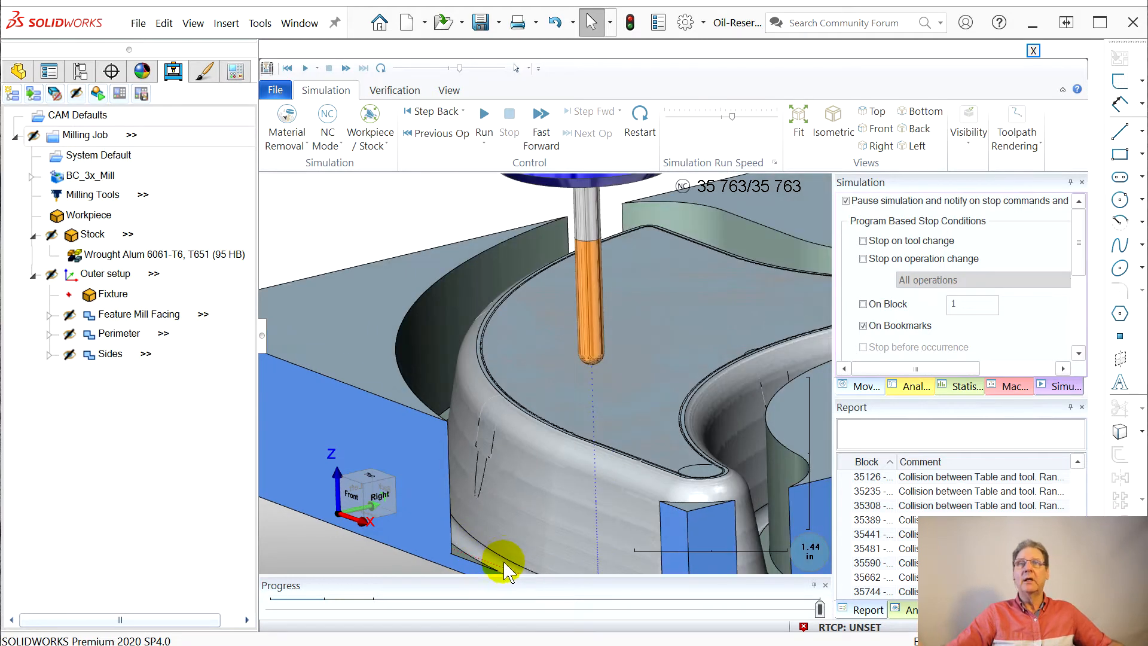
pyautogui.scroll(-5, 462, 559)
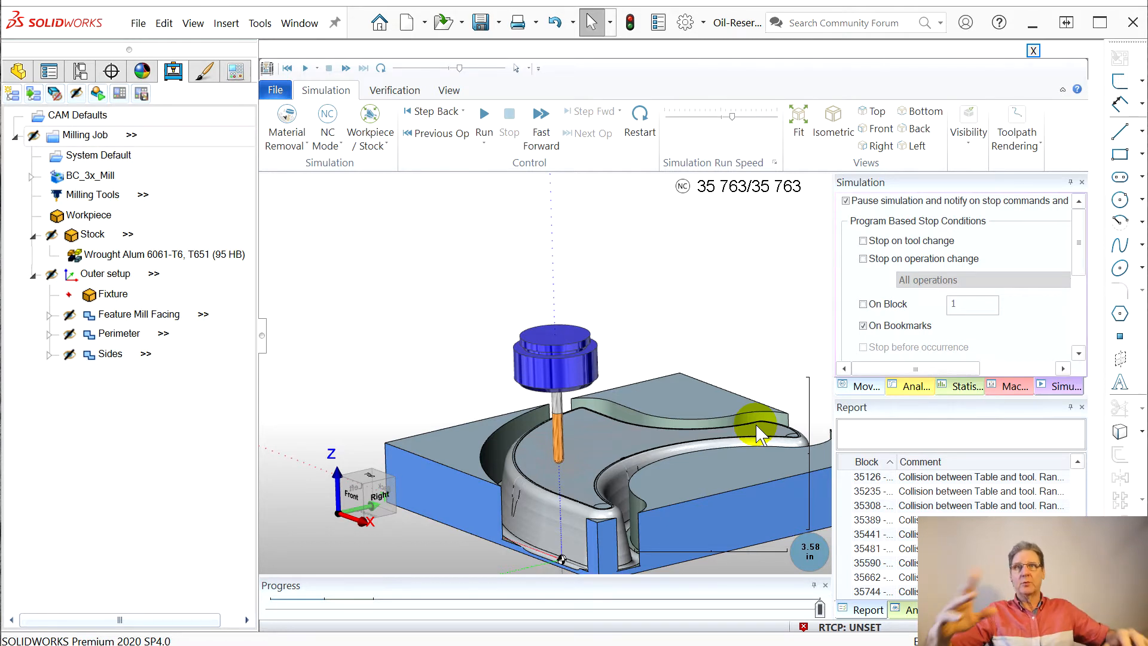
pyautogui.click(1033, 51)
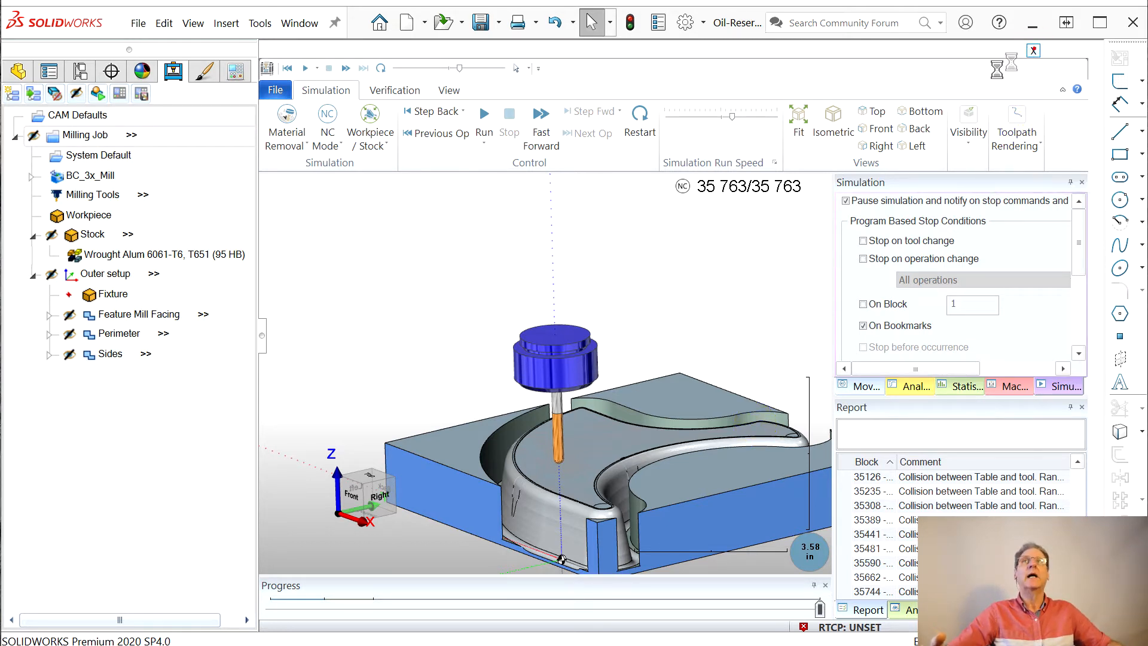
# Save the part file together with its CAM data
pyautogui.click(138, 24)
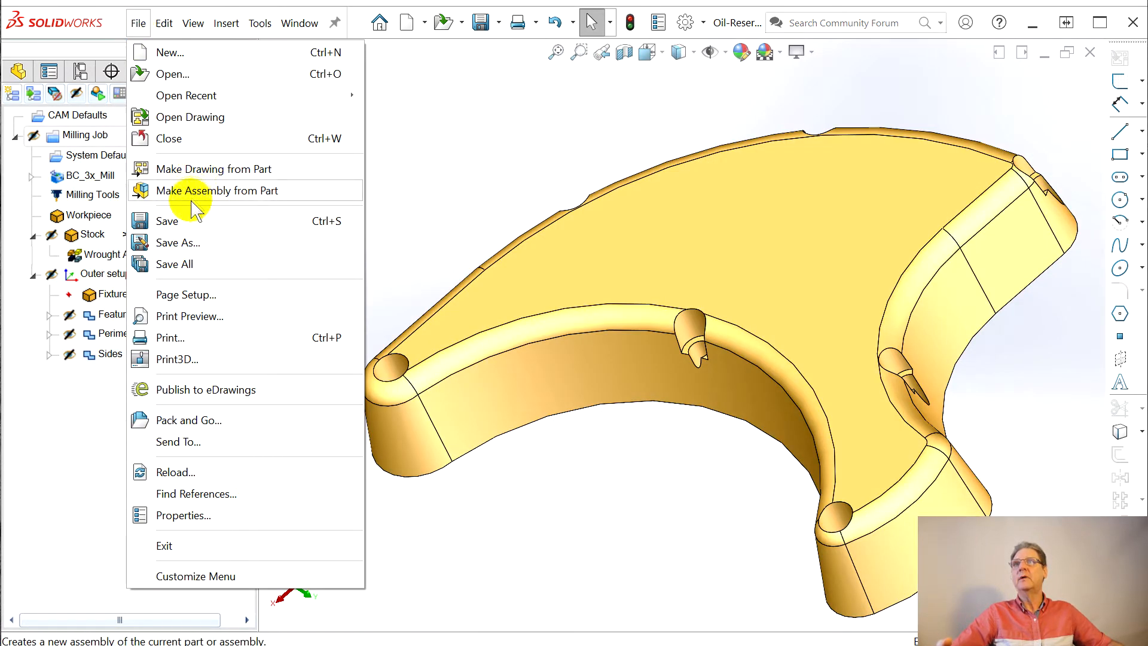
pyautogui.click(182, 223)
pyautogui.click(714, 431)
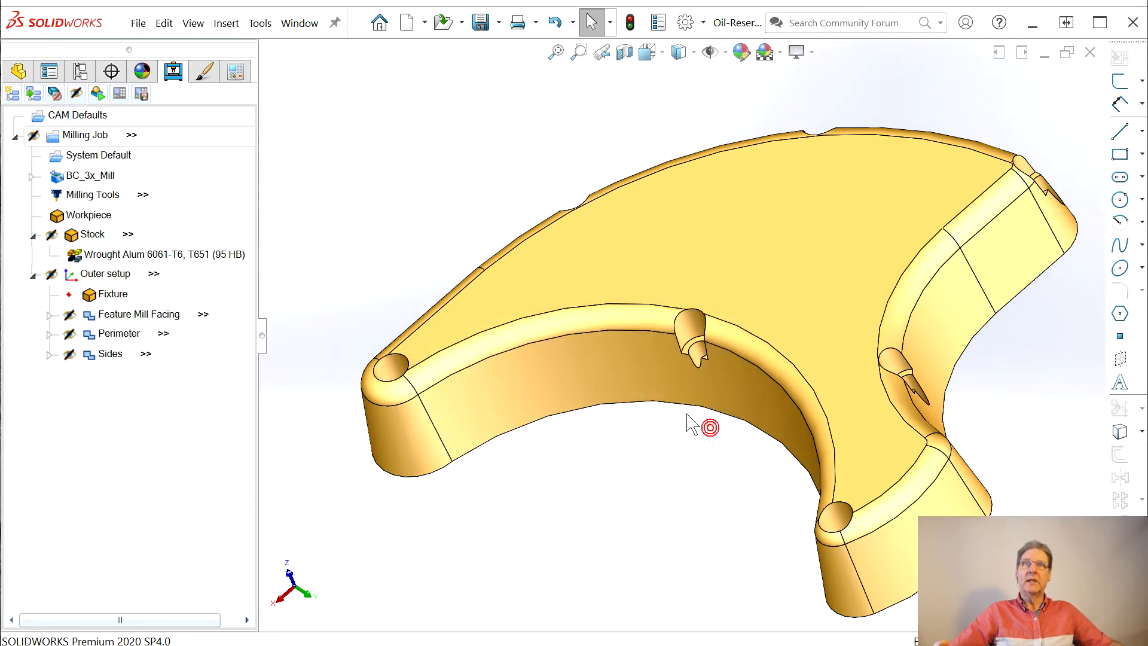
# Add a second machine setup to the Milling Job and rename it Inner setup
pyautogui.rightClick(76, 133)
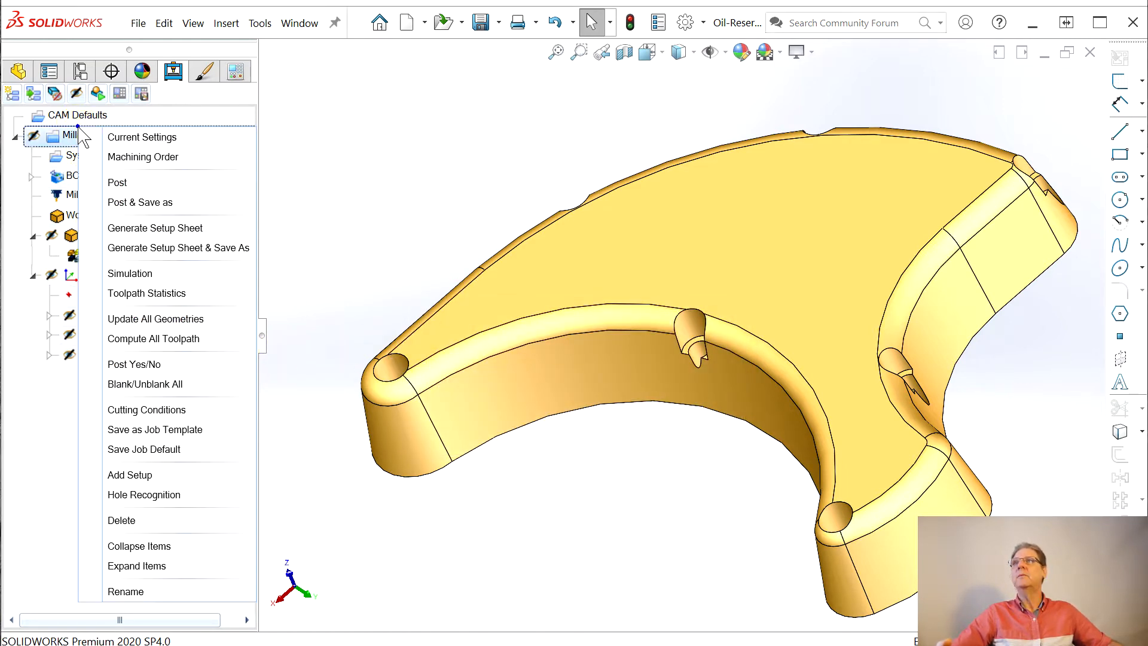
pyautogui.click(135, 475)
pyautogui.rightClick(99, 376)
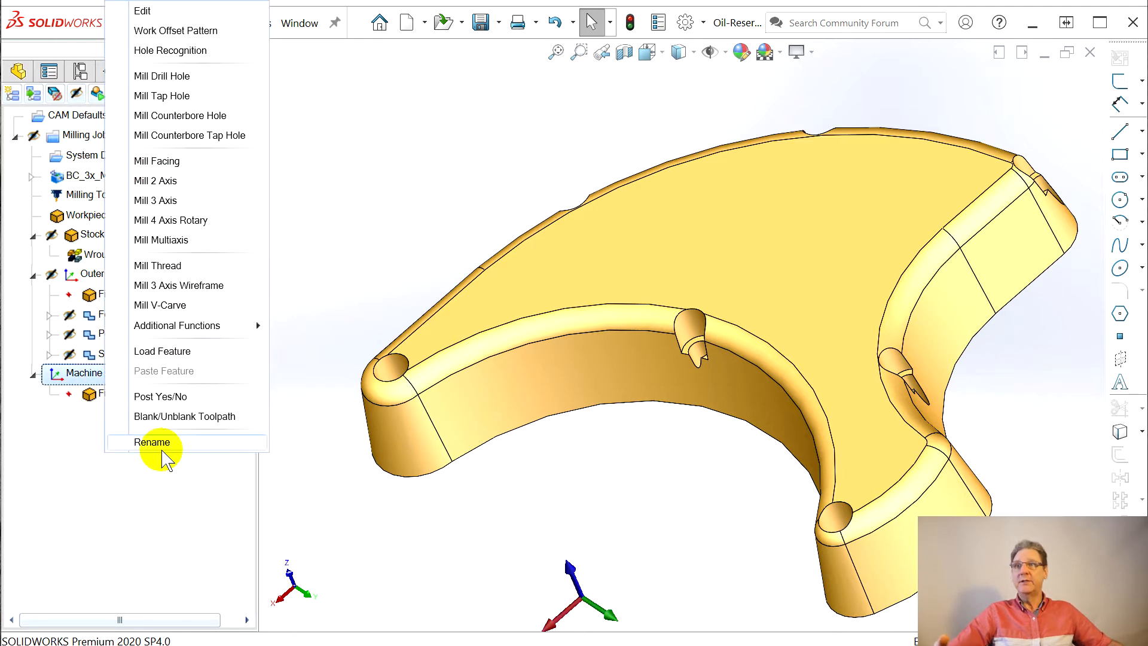
pyautogui.click(152, 442)
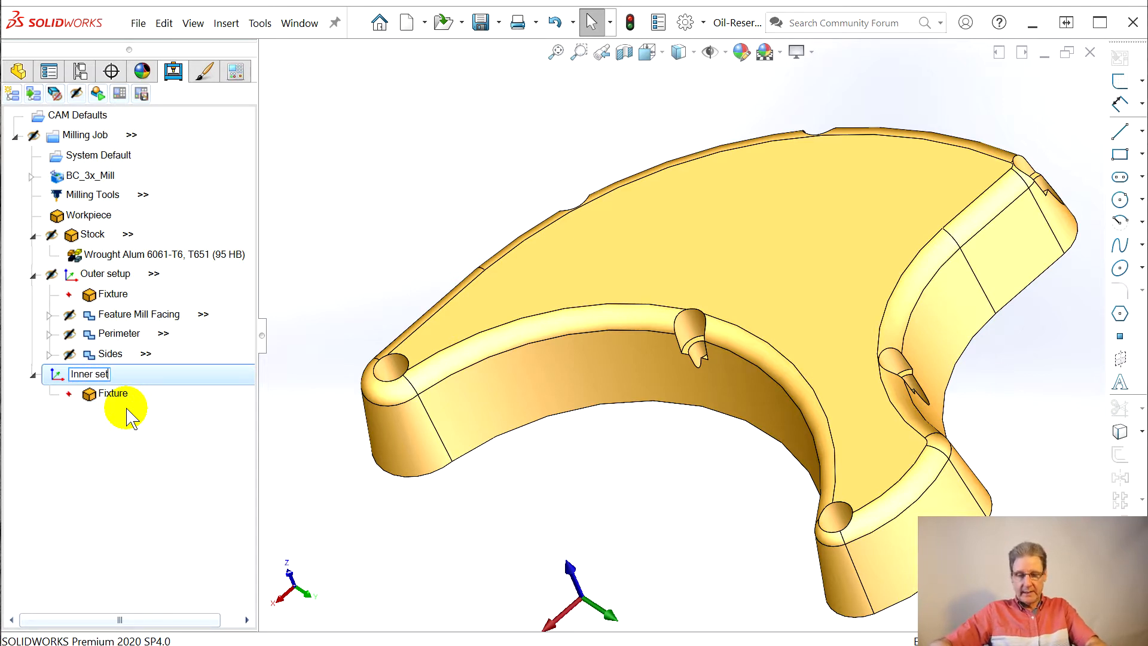
pyautogui.press('Return')
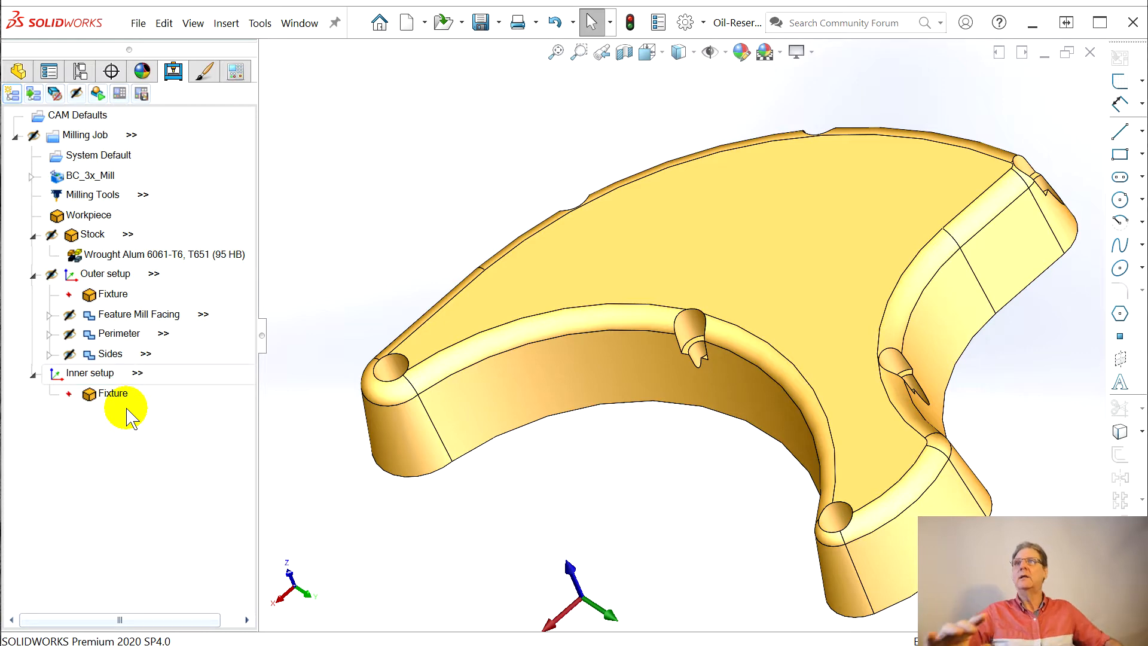
pyautogui.click(89, 274)
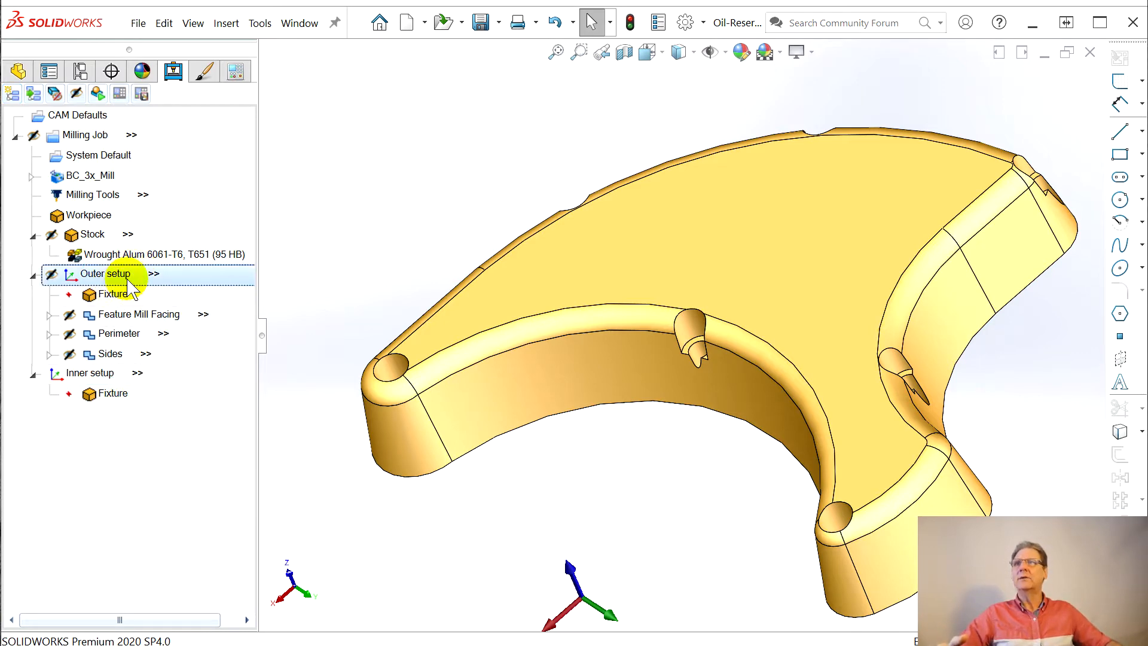
pyautogui.click(93, 375)
pyautogui.click(113, 354)
# Edit the Outer setup and place its origin on the stock box's upper corner at minimum X and minimum Y
pyautogui.moveTo(379, 333); pyautogui.dragTo(431, 263, button='middle')
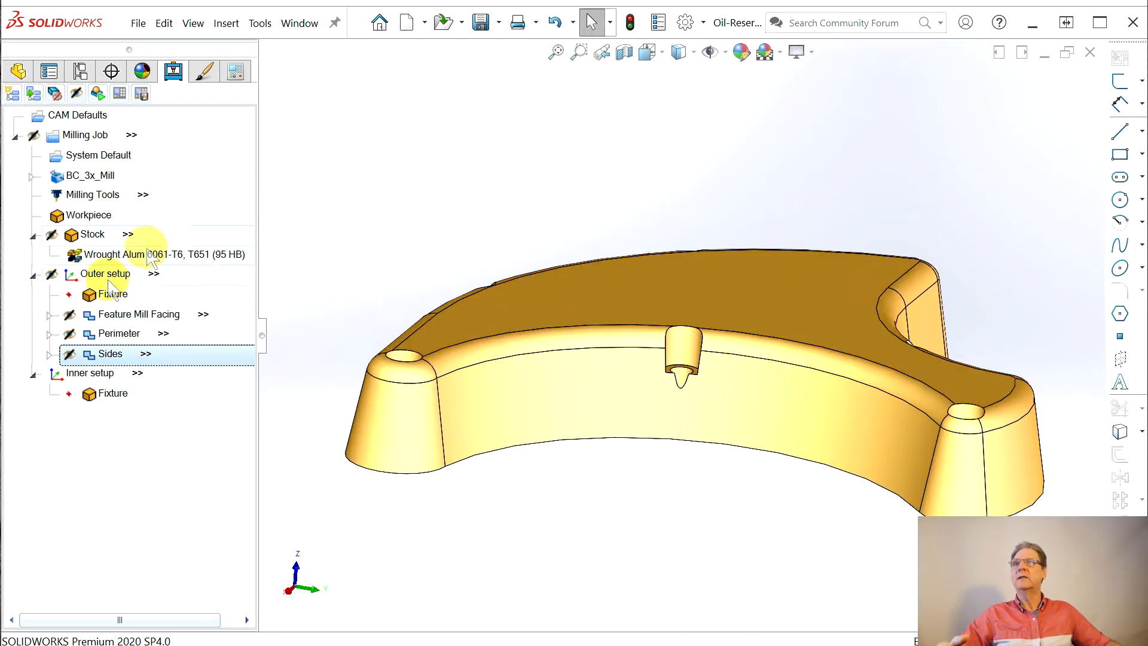
pyautogui.rightClick(91, 276)
pyautogui.click(128, 276)
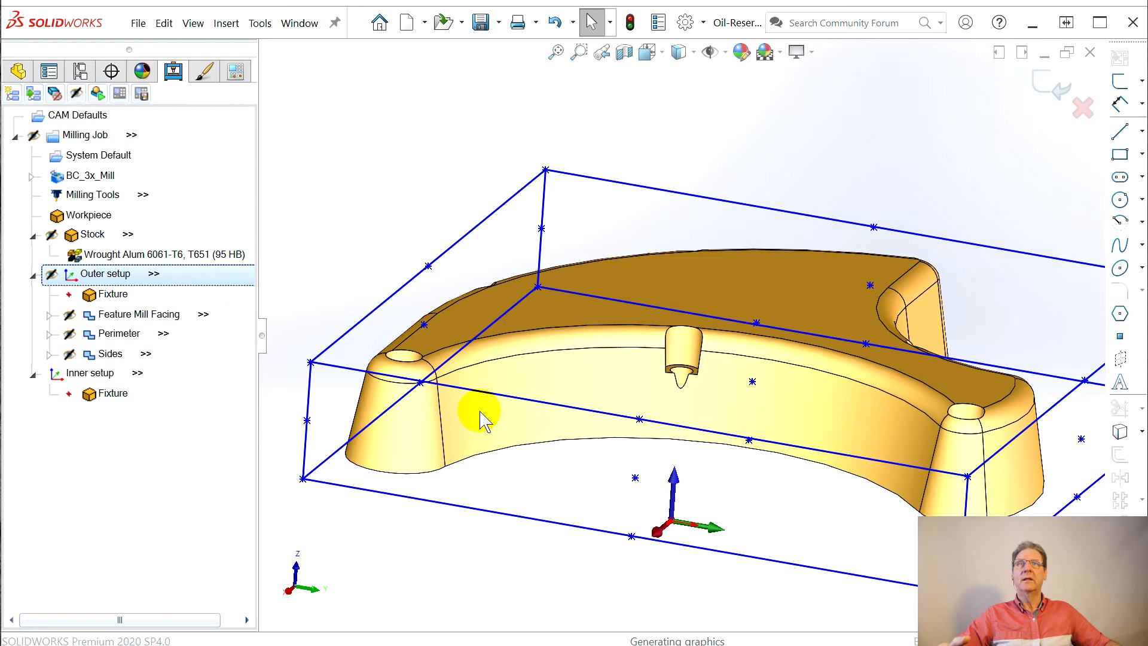
pyautogui.moveTo(490, 439); pyautogui.dragTo(545, 441, button='middle')
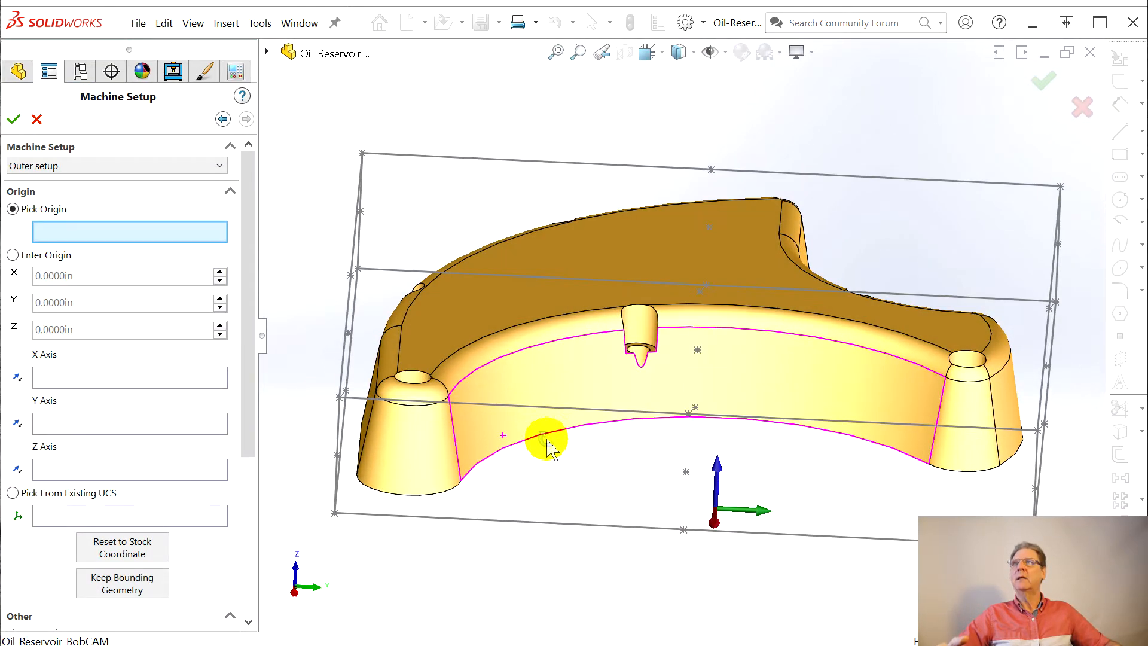
pyautogui.click(362, 154)
pyautogui.moveTo(307, 315); pyautogui.dragTo(447, 348, button='middle')
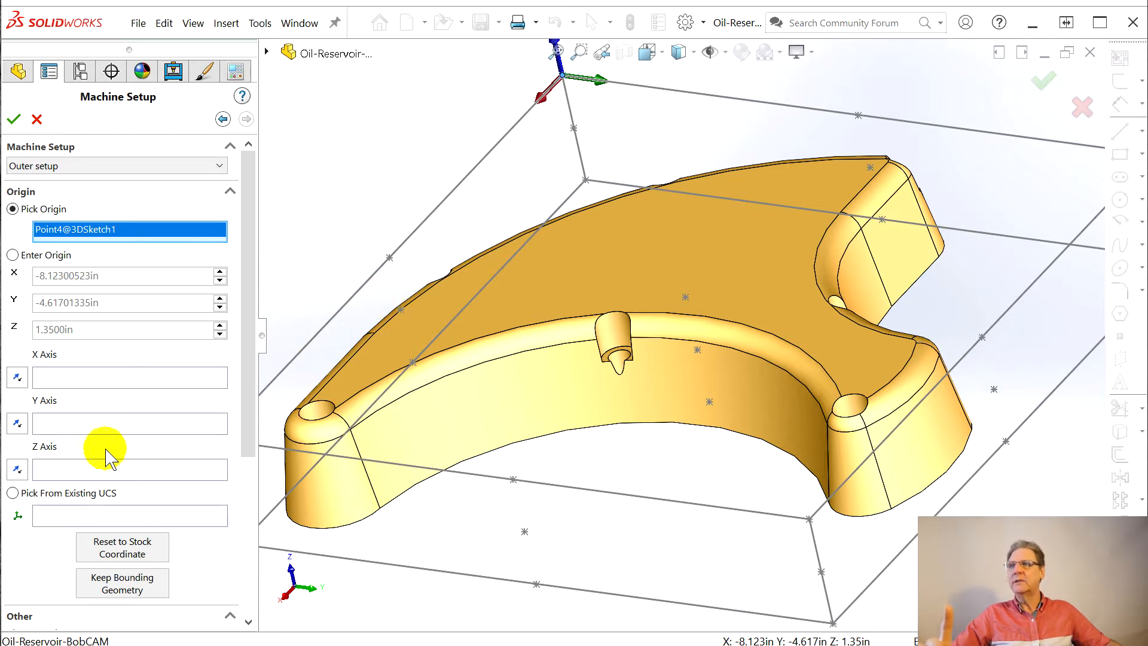
# Align the Outer setup's Y axis to the stock box's upper edge along model X, reverse the Y and Z directions, and accept the setup
pyautogui.click(87, 425)
pyautogui.click(433, 223)
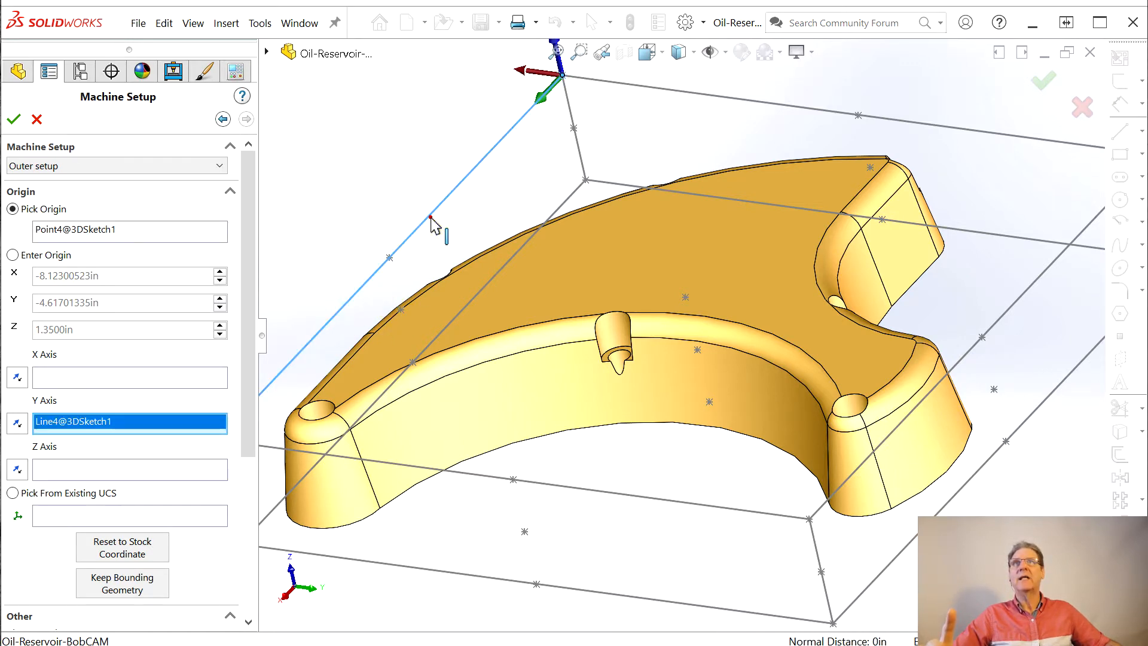
pyautogui.click(17, 423)
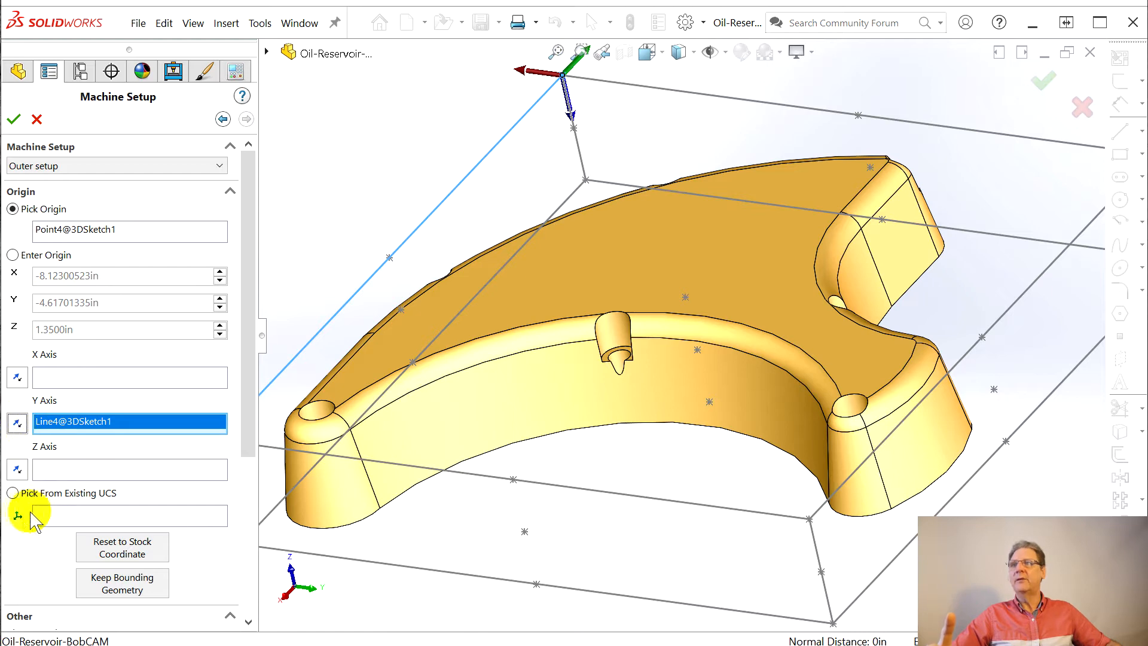
pyautogui.click(17, 470)
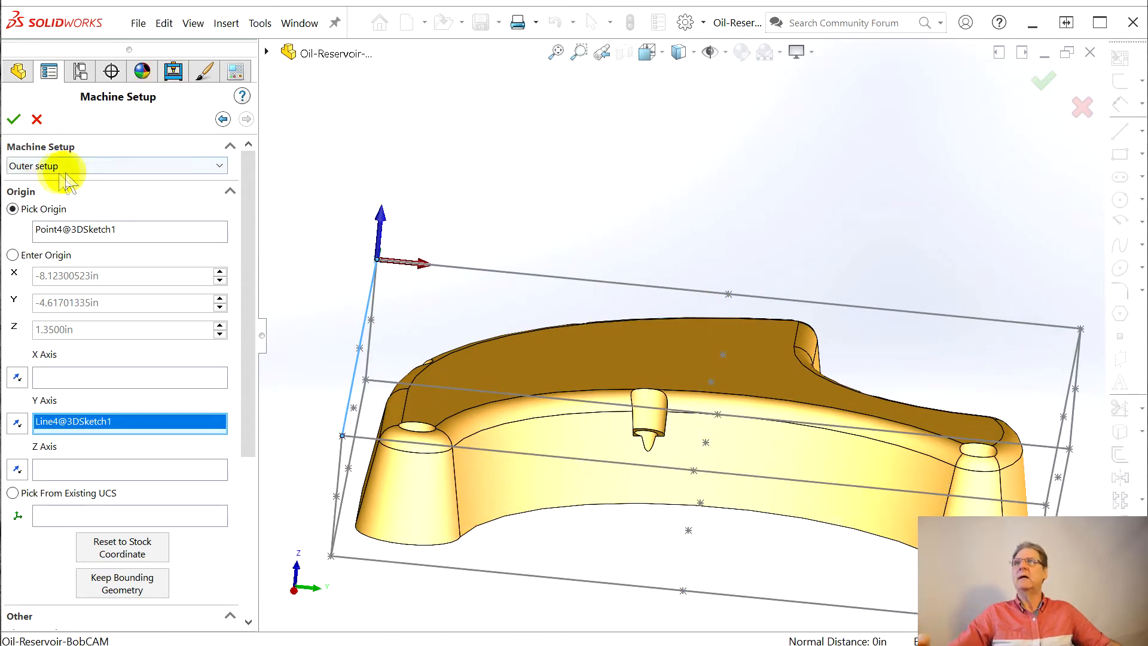
pyautogui.click(13, 120)
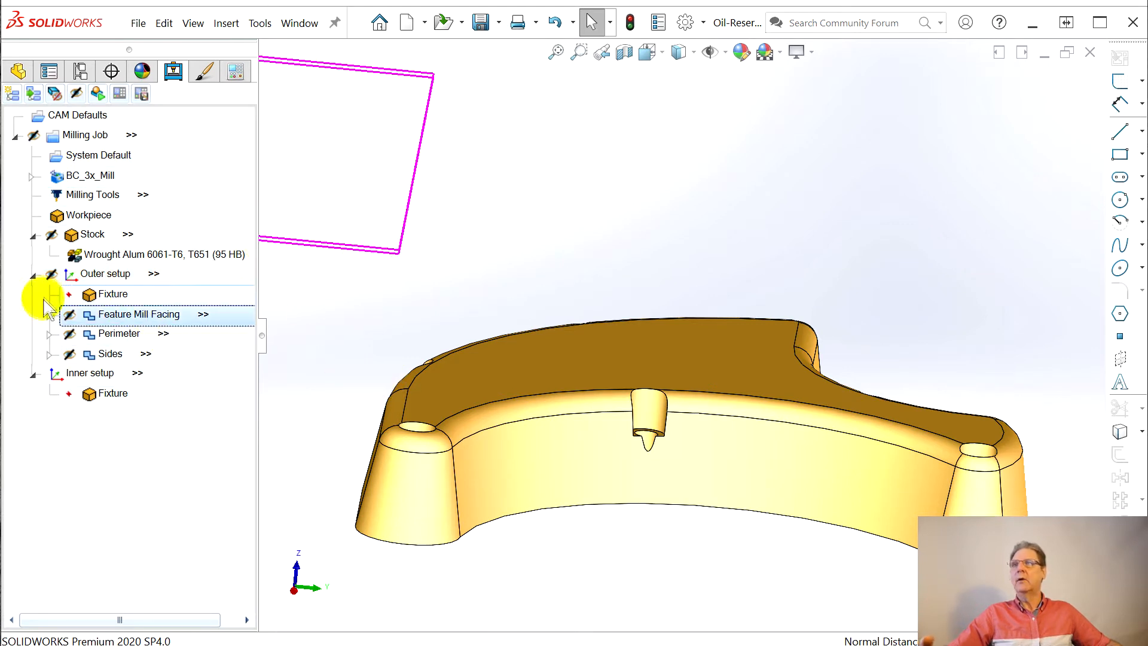
# Edit the Inner setup and place its origin on the stock box corner at the reservoir's open face, at maximum X and minimum Y
pyautogui.click(78, 374)
pyautogui.rightClick(76, 373)
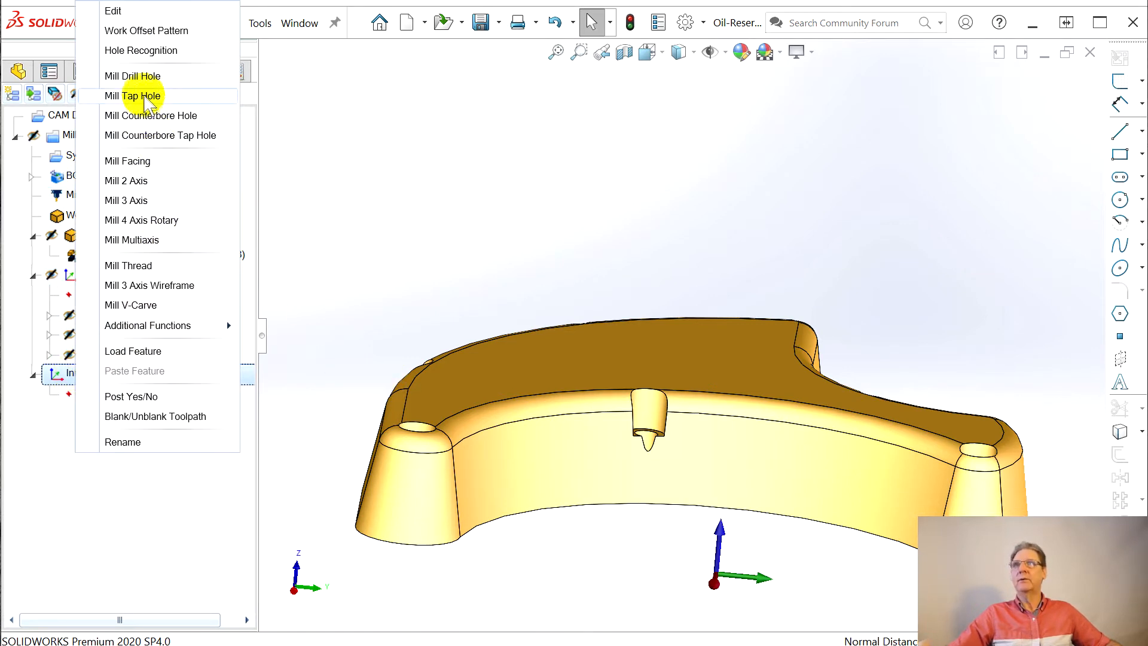
pyautogui.click(114, 11)
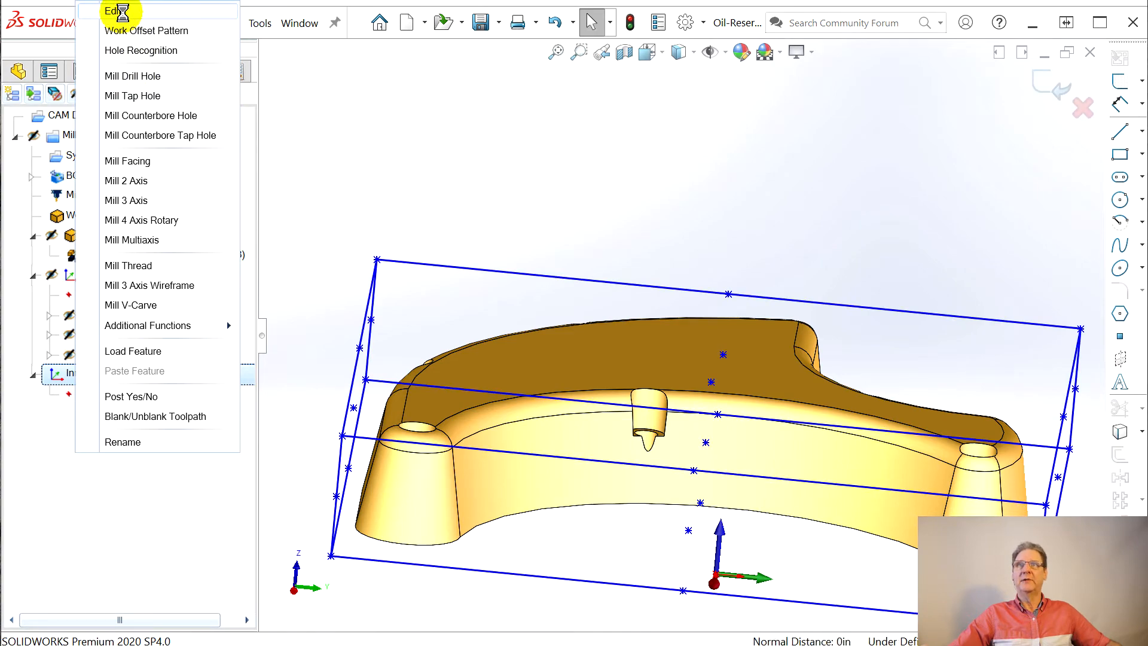
pyautogui.moveTo(596, 519); pyautogui.dragTo(585, 248, button='middle')
pyautogui.moveTo(600, 326); pyautogui.dragTo(602, 180, button='middle')
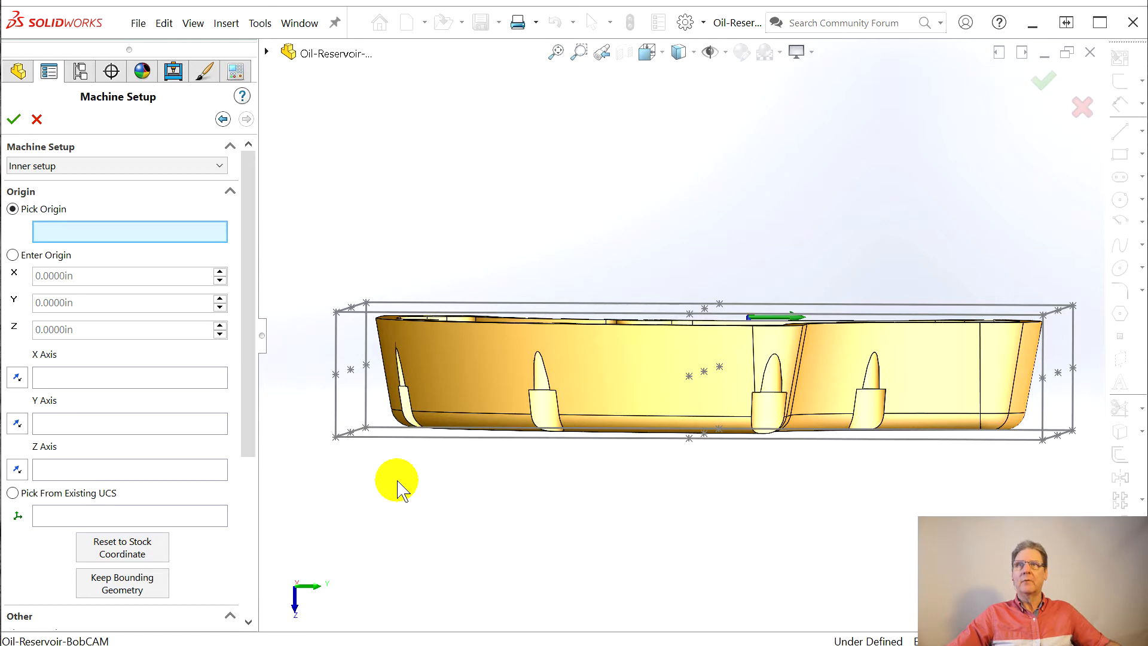
pyautogui.moveTo(364, 469)
pyautogui.mouseDown(button='middle')
pyautogui.moveTo(374, 464)
pyautogui.moveTo(360, 461)
pyautogui.mouseUp(button='middle')
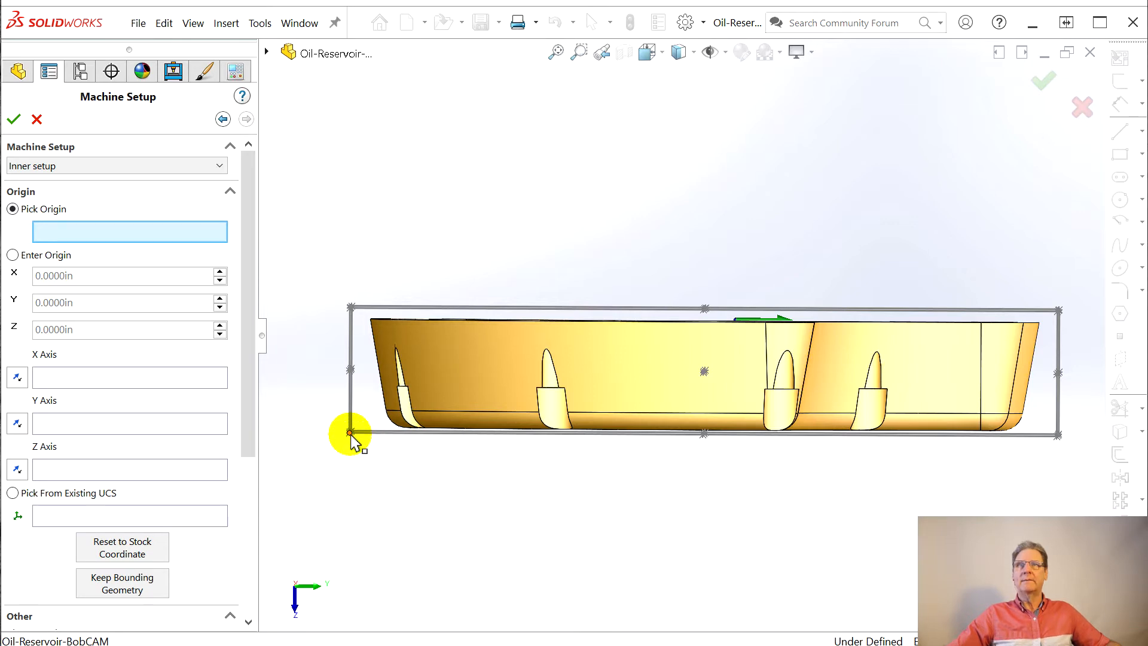
pyautogui.moveTo(351, 435); pyautogui.dragTo(508, 475, button='middle')
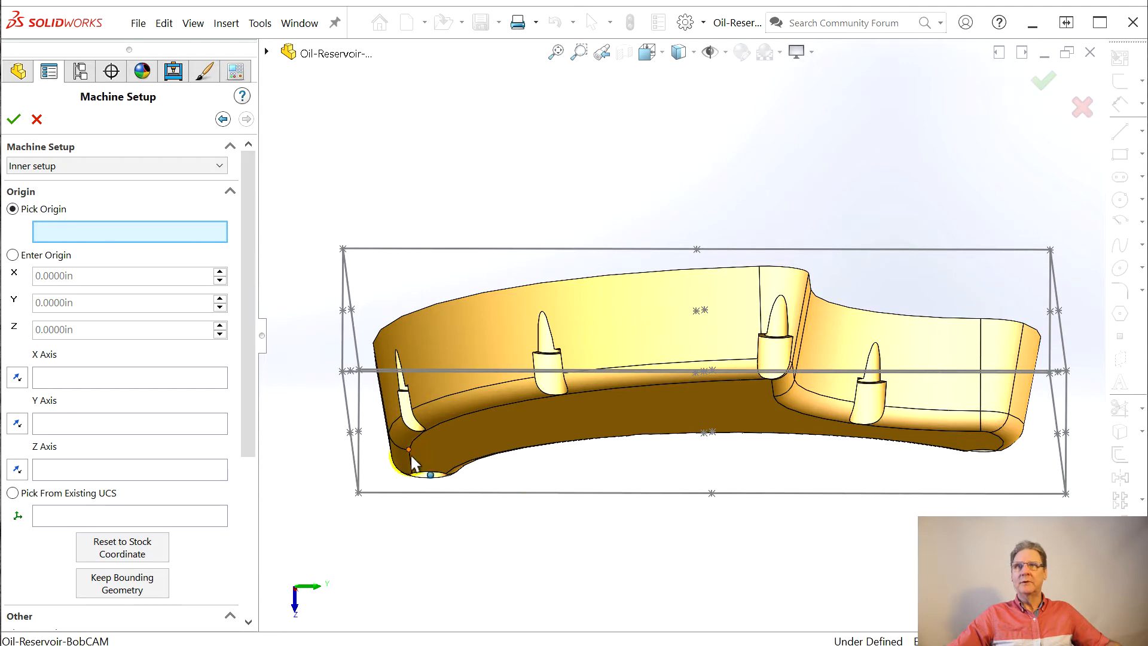
pyautogui.moveTo(379, 513)
pyautogui.mouseDown(button='middle')
pyautogui.moveTo(382, 579)
pyautogui.moveTo(397, 564)
pyautogui.moveTo(381, 529)
pyautogui.mouseUp(button='middle')
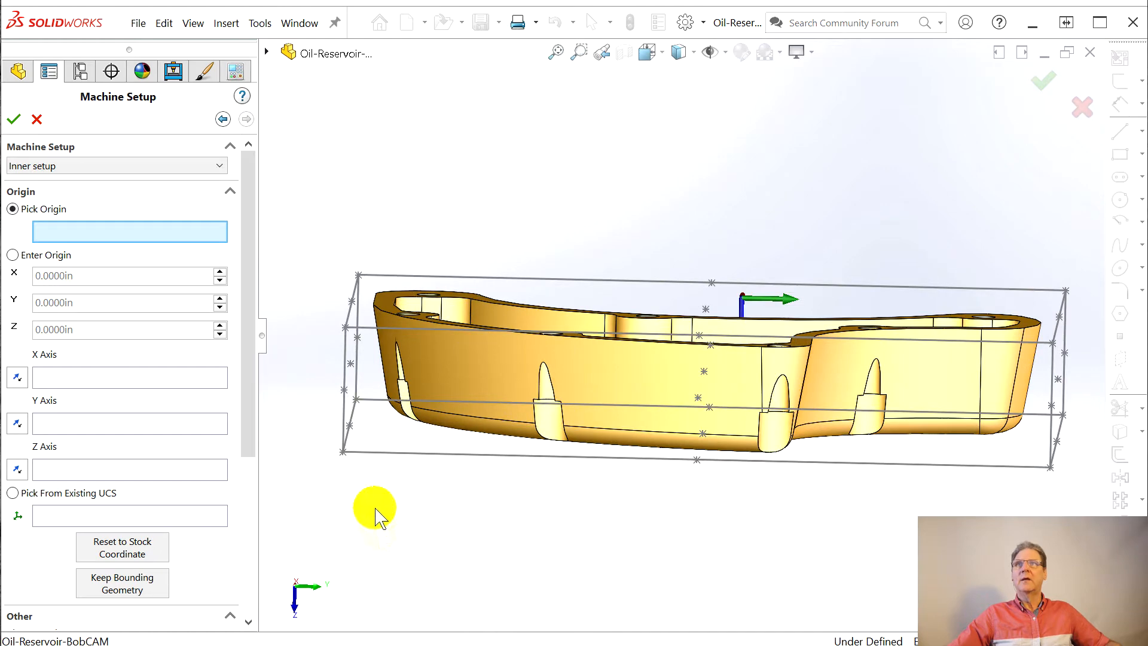
pyautogui.click(358, 276)
pyautogui.moveTo(394, 440)
pyautogui.mouseDown(button='middle')
pyautogui.moveTo(428, 461)
pyautogui.moveTo(400, 476)
pyautogui.moveTo(397, 451)
pyautogui.moveTo(397, 461)
pyautogui.mouseUp(button='middle')
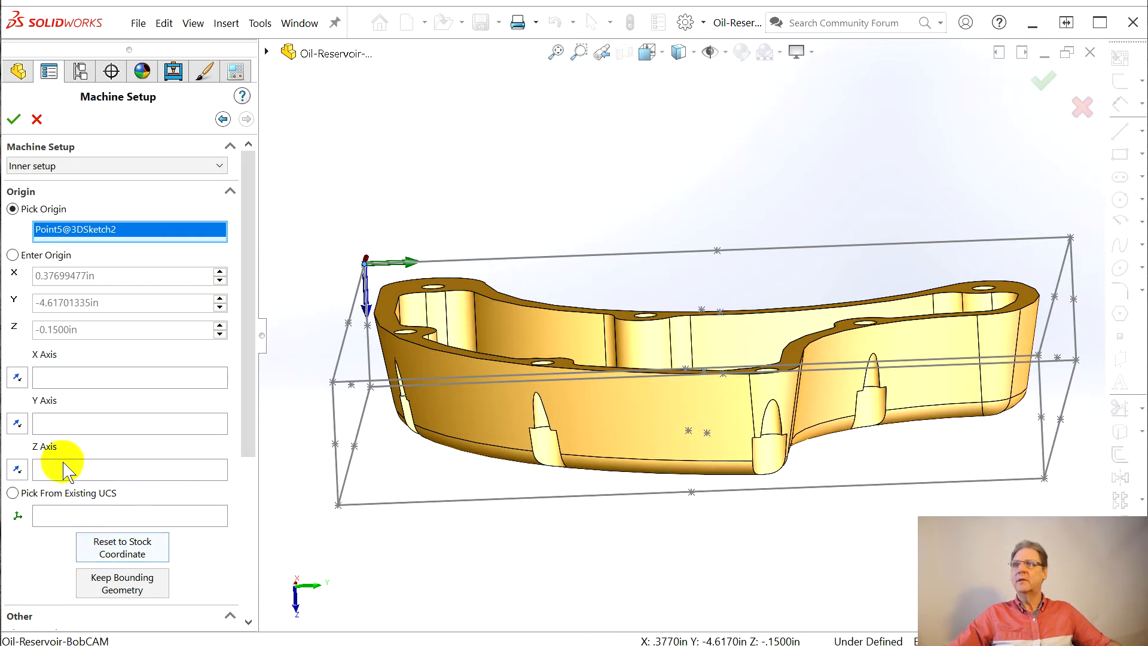
# Align the Inner setup's Y axis to the stock edge along model X, reverse directions until Z points out of the open face, and accept the setup
pyautogui.click(77, 426)
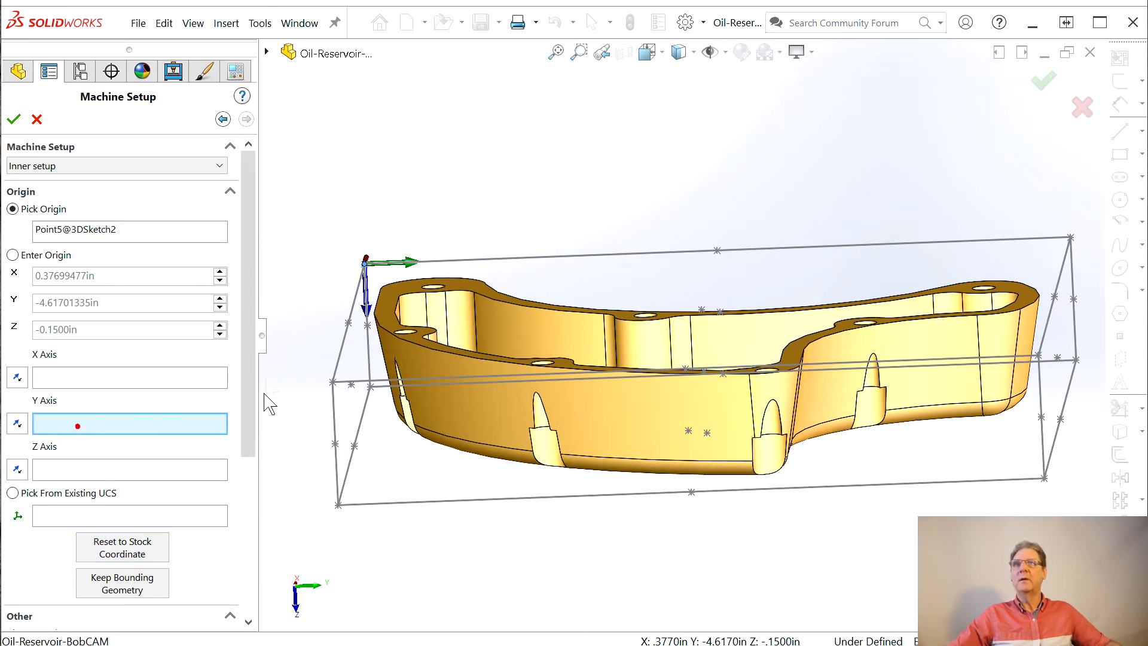
pyautogui.click(348, 344)
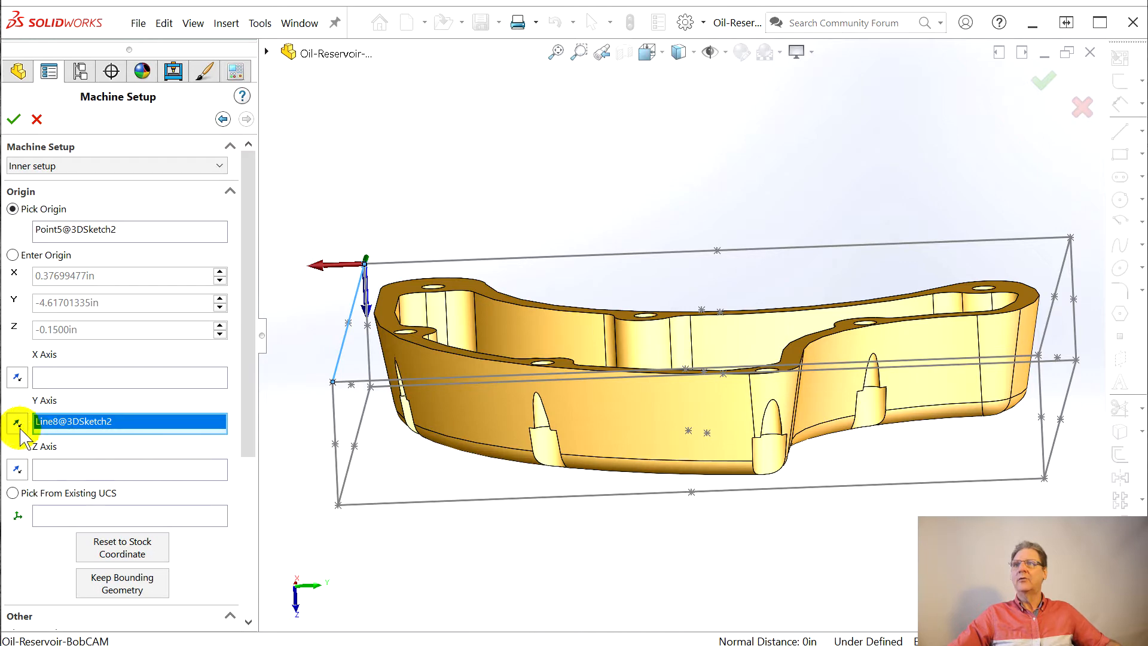
pyautogui.moveTo(446, 510); pyautogui.dragTo(426, 570, button='middle')
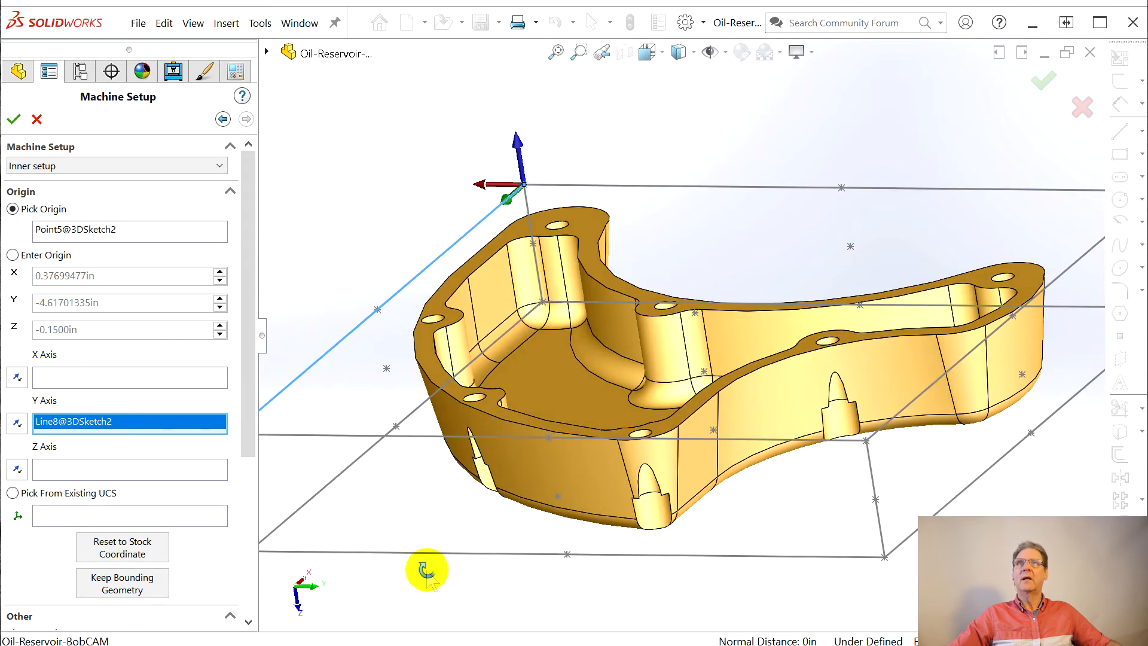
pyautogui.click(17, 423)
pyautogui.click(17, 469)
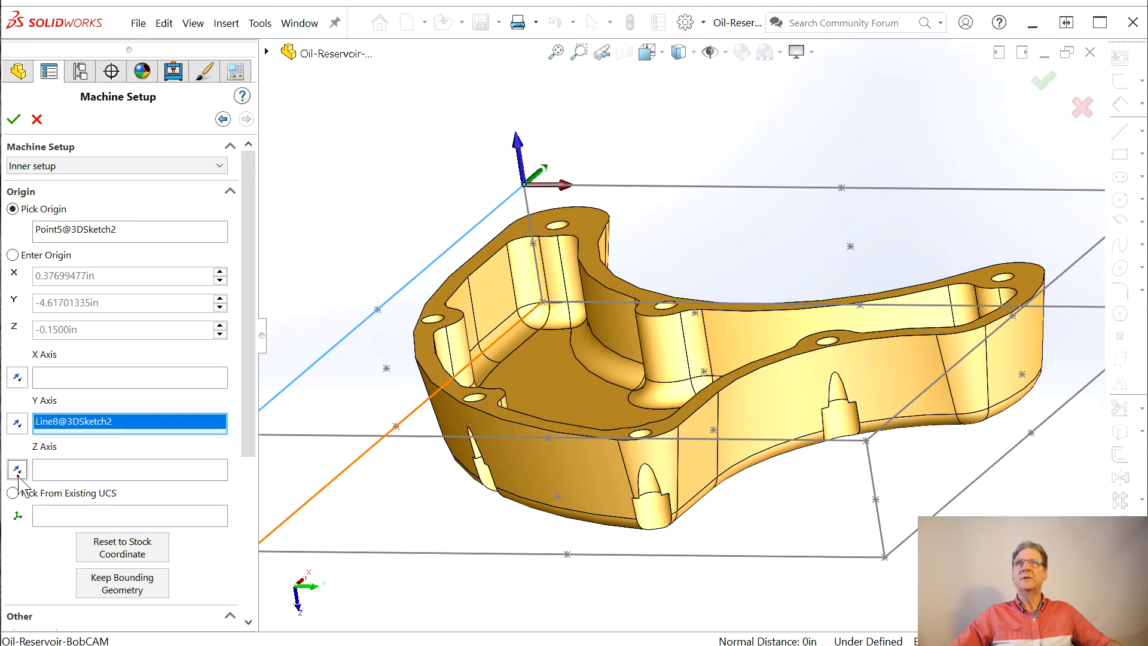
pyautogui.moveTo(379, 543); pyautogui.dragTo(398, 529, button='middle')
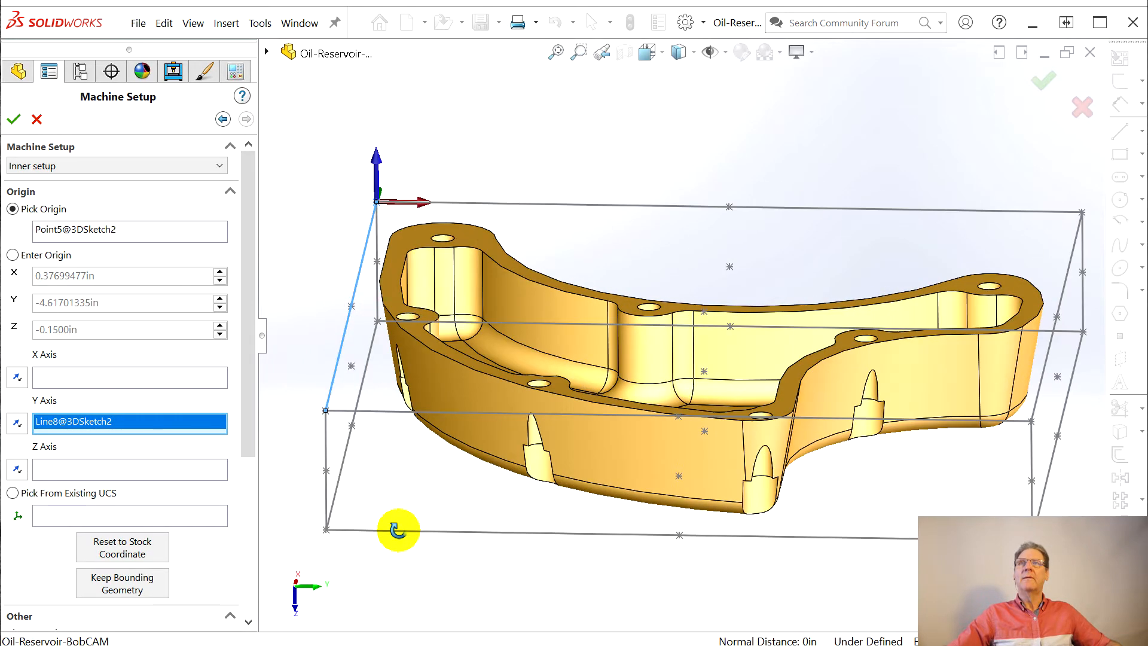
pyautogui.click(13, 119)
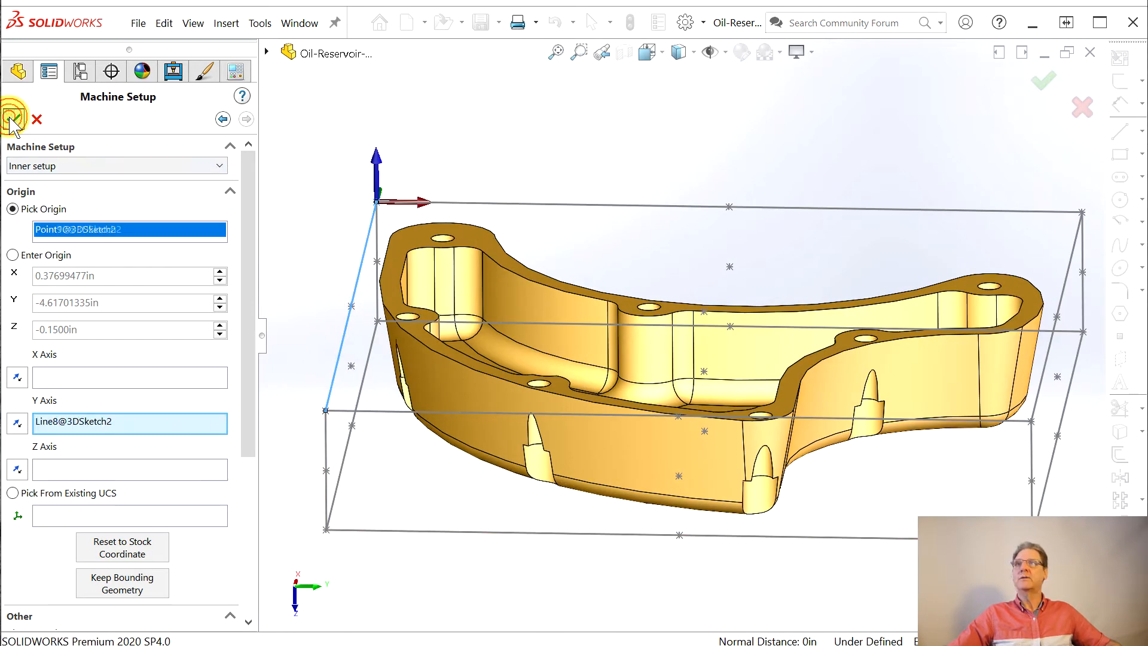
pyautogui.moveTo(487, 470); pyautogui.dragTo(454, 422, button='middle')
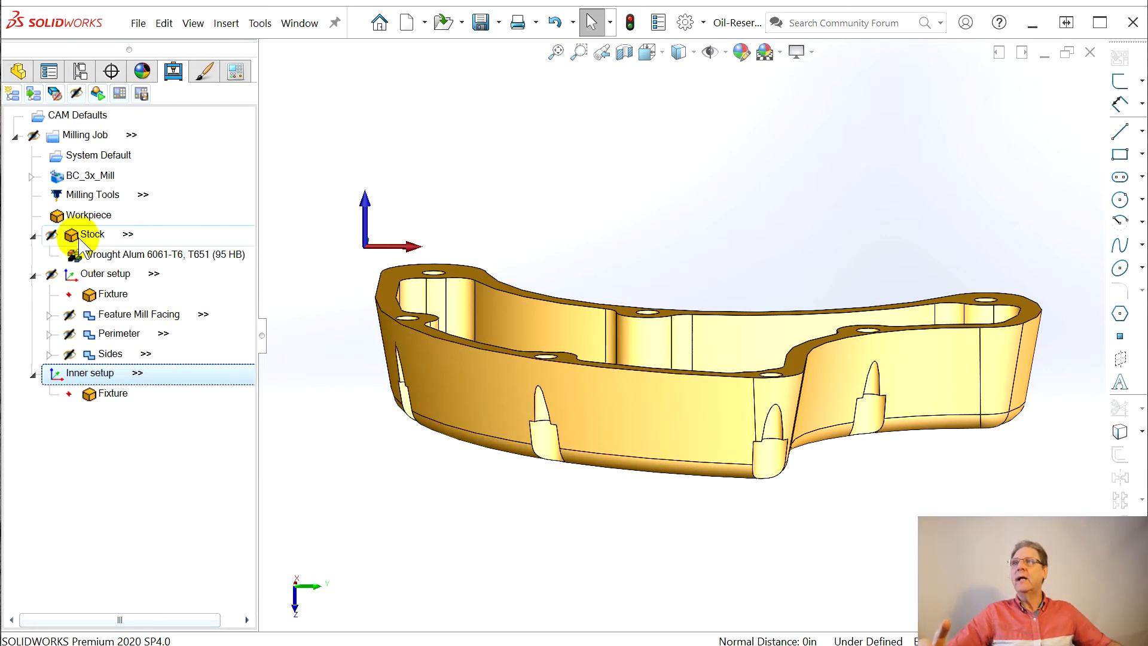
# Edit the Outer setup, move its origin to the stock corner at X 0.3770, Y -4.6170, Z -0.1500 in, and accept the change
pyautogui.rightClick(91, 275)
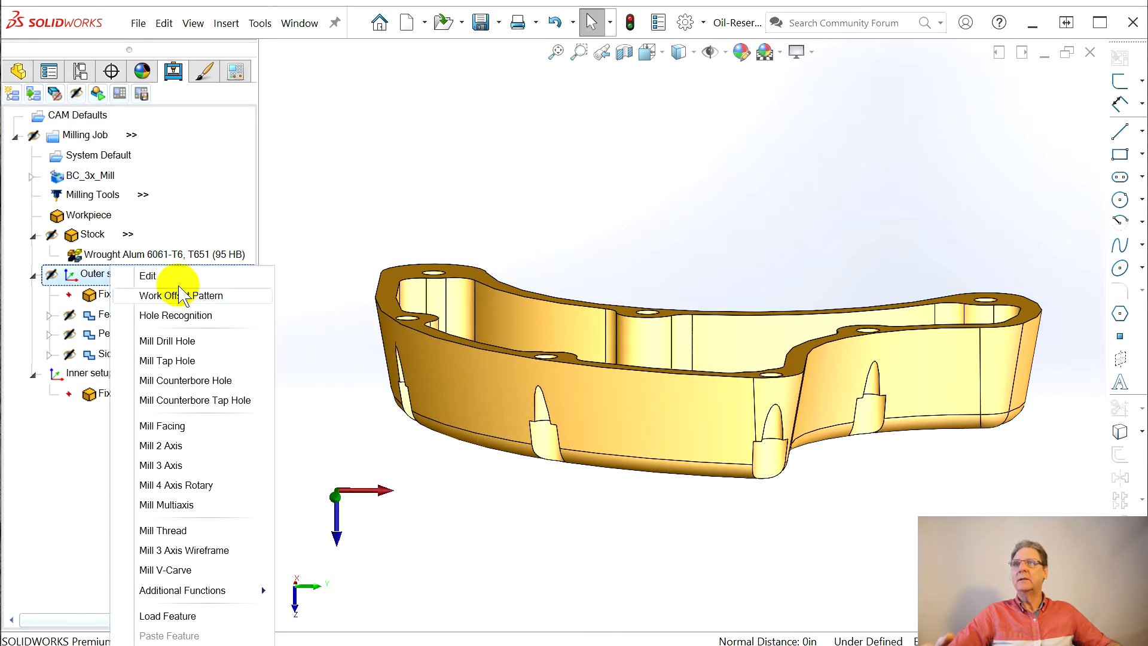
pyautogui.click(223, 280)
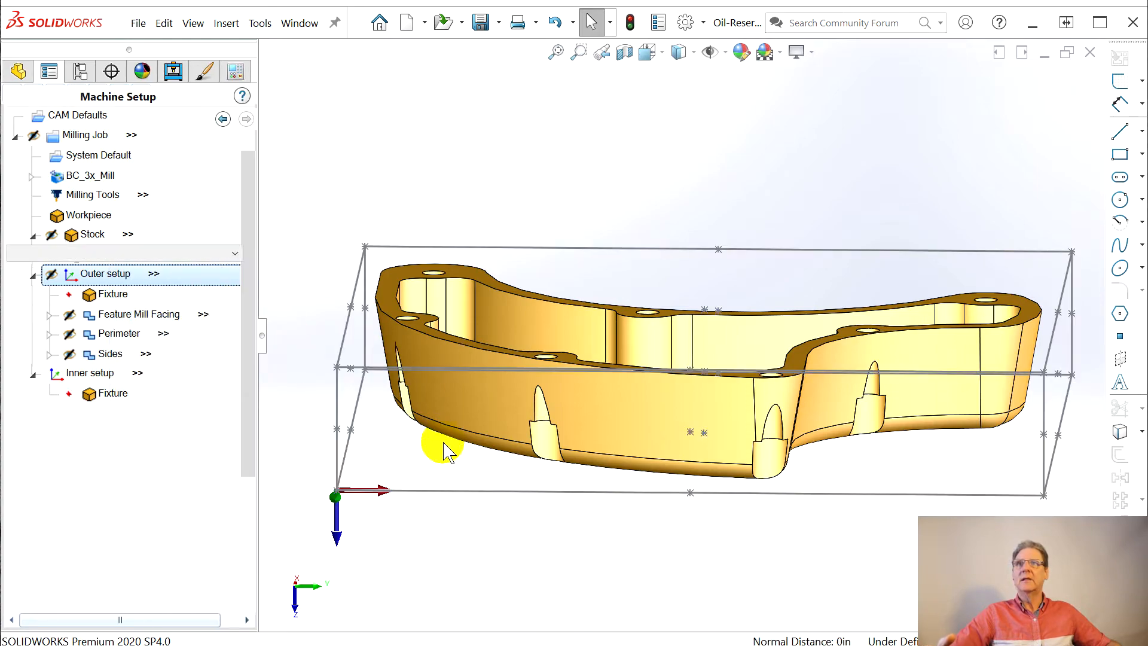
pyautogui.moveTo(454, 496); pyautogui.dragTo(430, 539, button='middle')
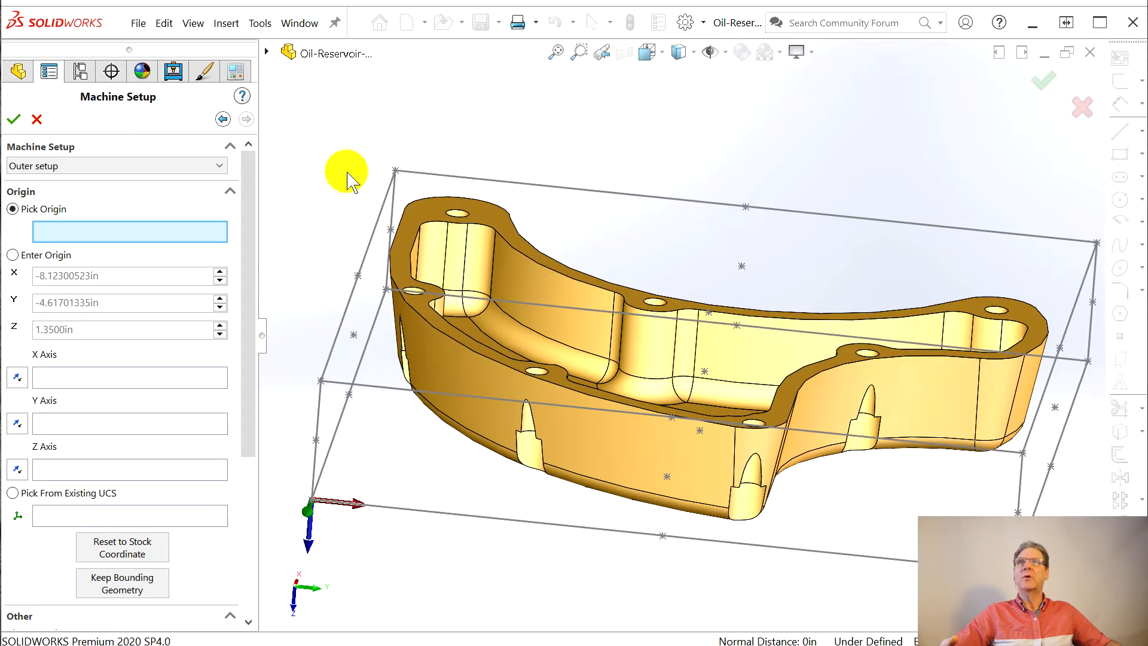
pyautogui.moveTo(405, 592); pyautogui.dragTo(424, 427, button='middle')
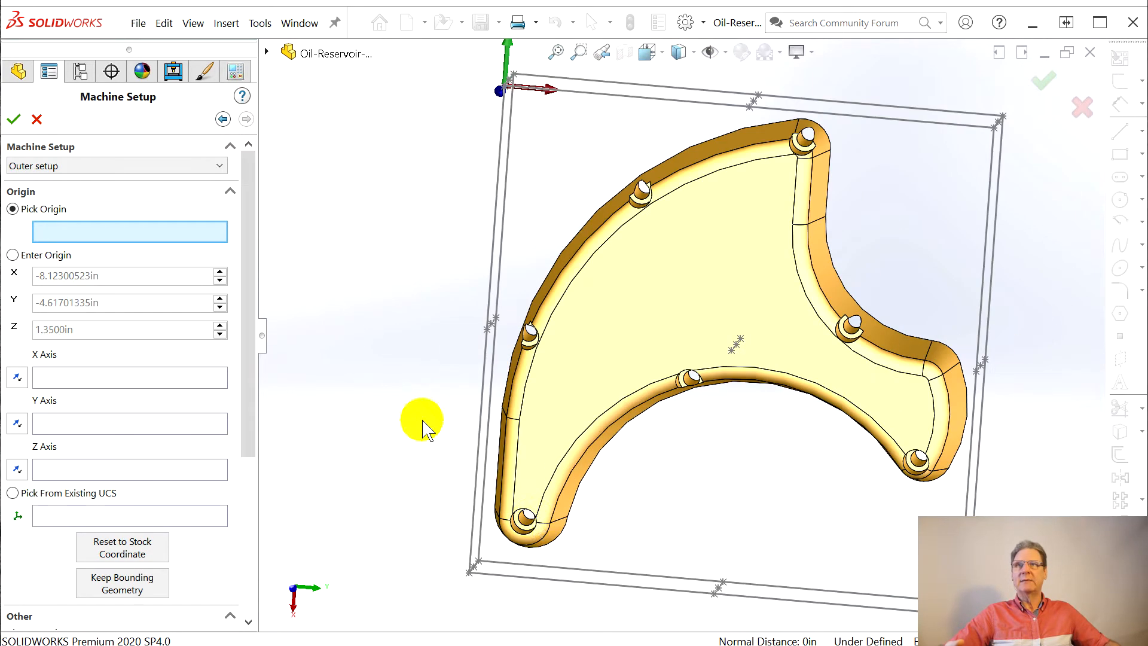
pyautogui.moveTo(600, 533); pyautogui.dragTo(600, 390, button='middle')
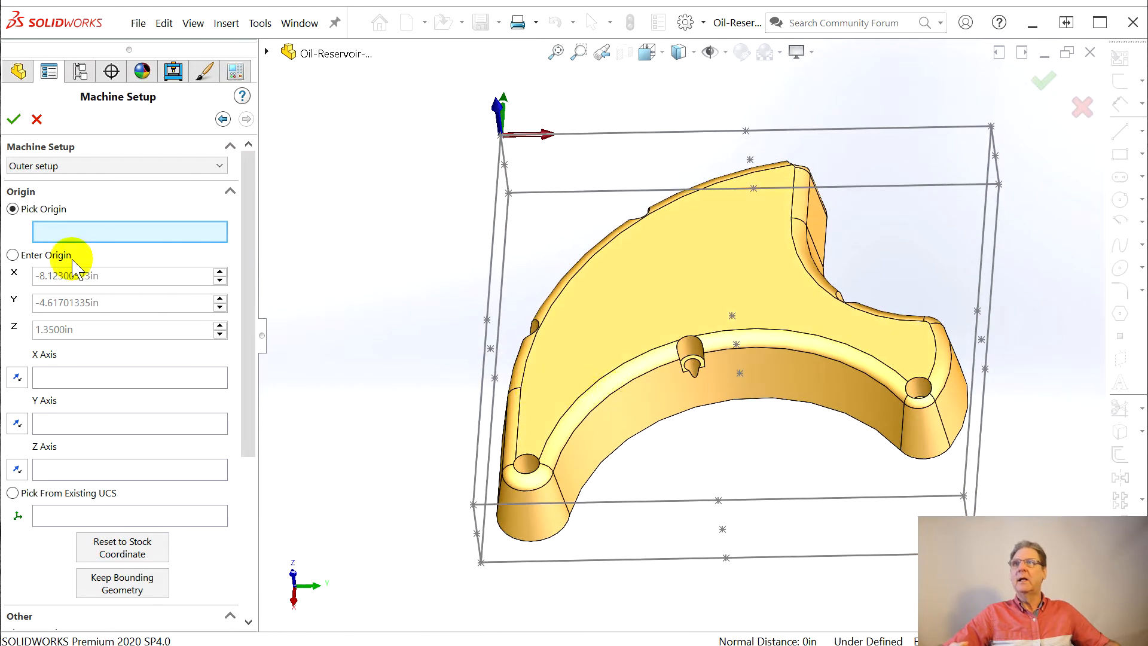
pyautogui.click(482, 563)
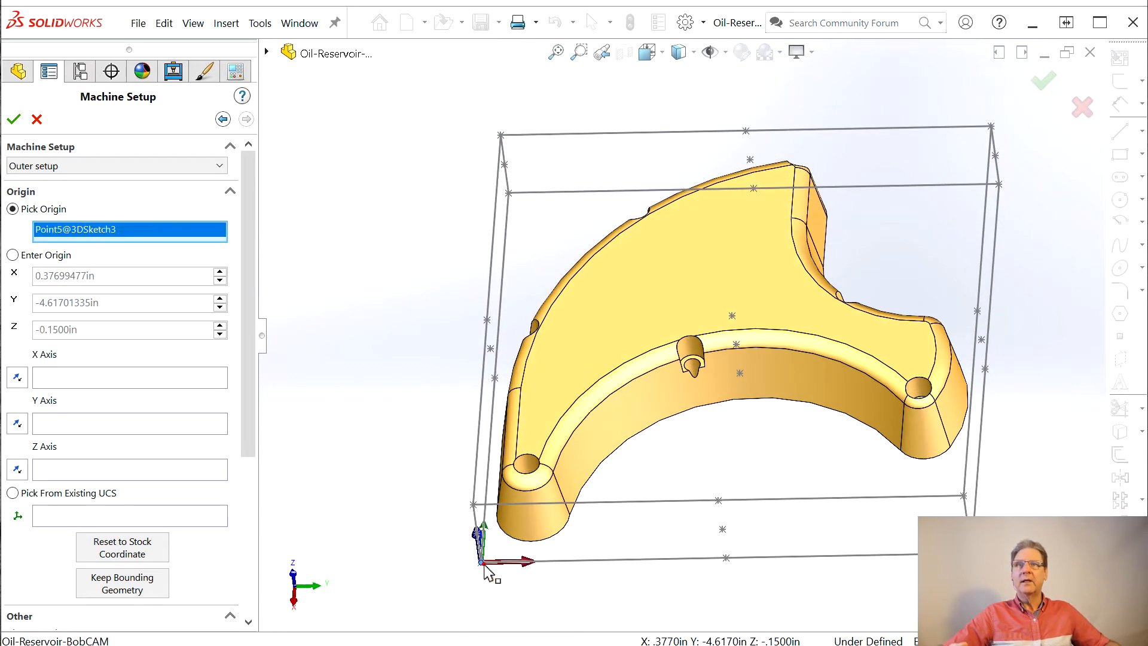
pyautogui.moveTo(577, 597); pyautogui.dragTo(523, 475, button='middle')
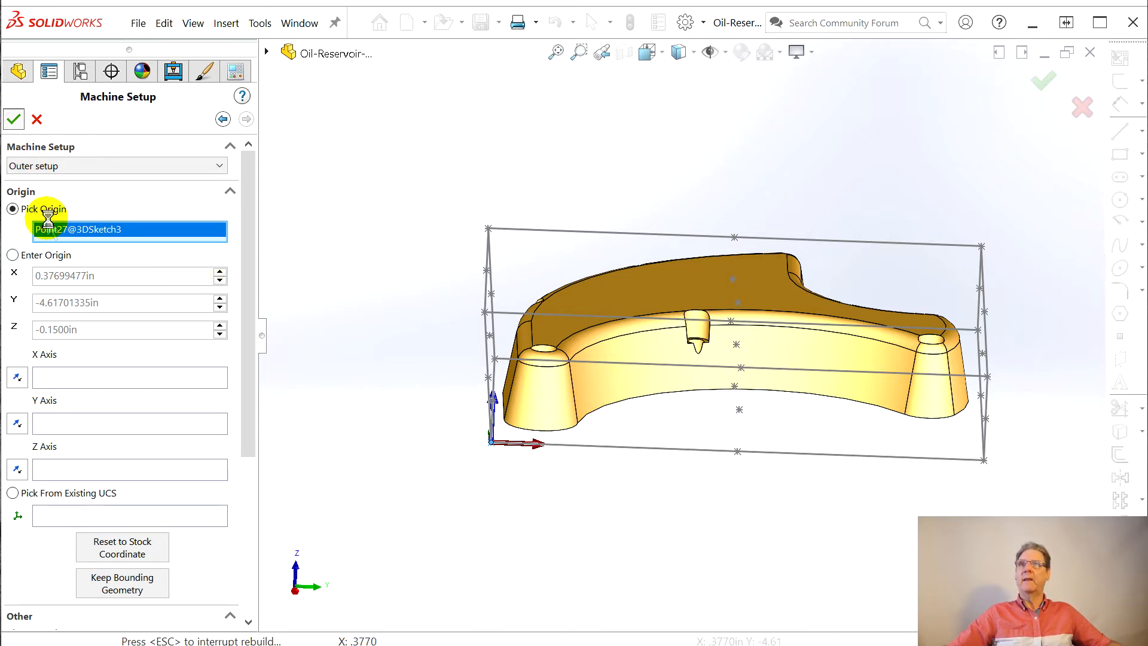
# Start a Mill 3 Axis feature under the Inner setup
pyautogui.rightClick(92, 376)
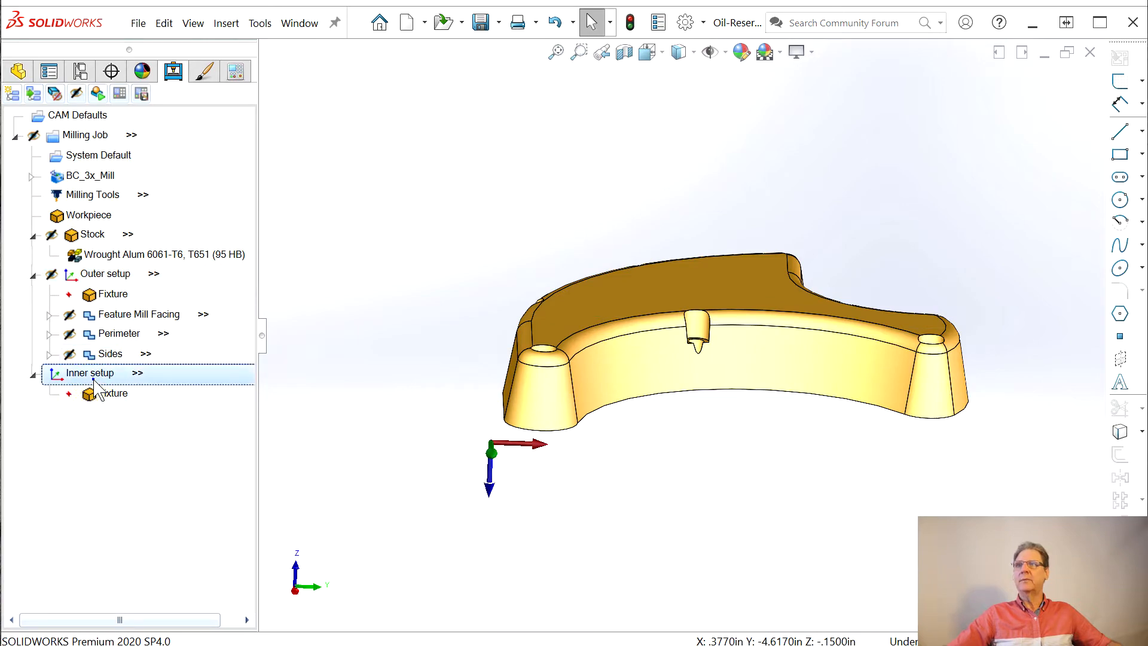
pyautogui.click(670, 453)
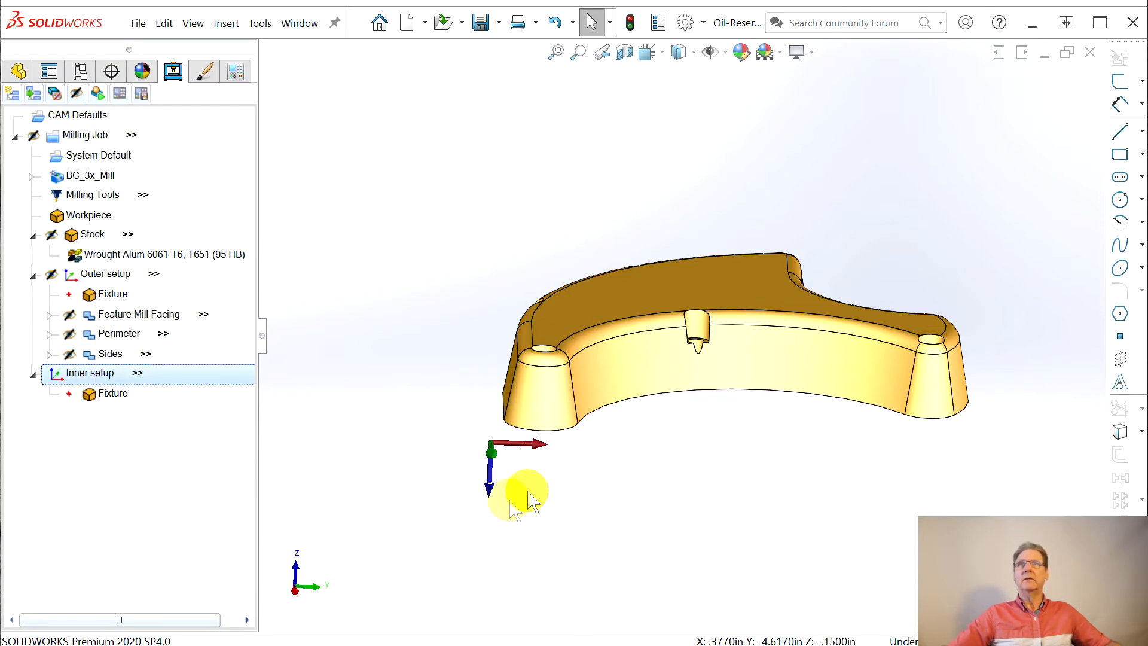
pyautogui.moveTo(554, 556); pyautogui.dragTo(748, 311, button='middle')
pyautogui.scroll(-5, 747, 311)
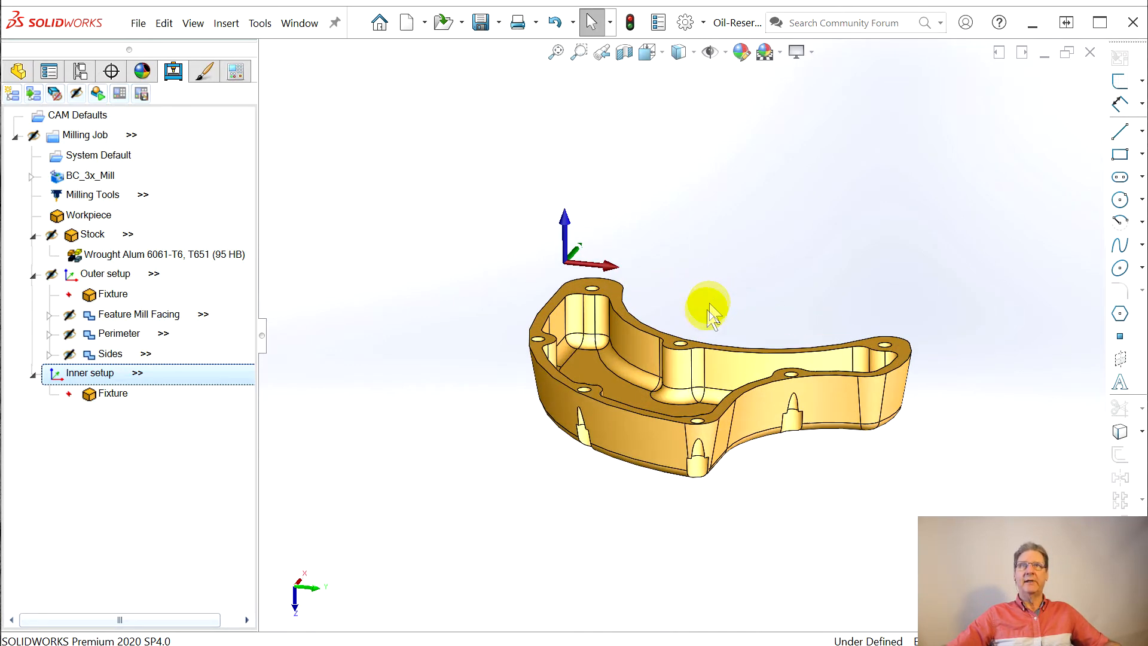
pyautogui.moveTo(496, 440); pyautogui.dragTo(471, 445, button='middle')
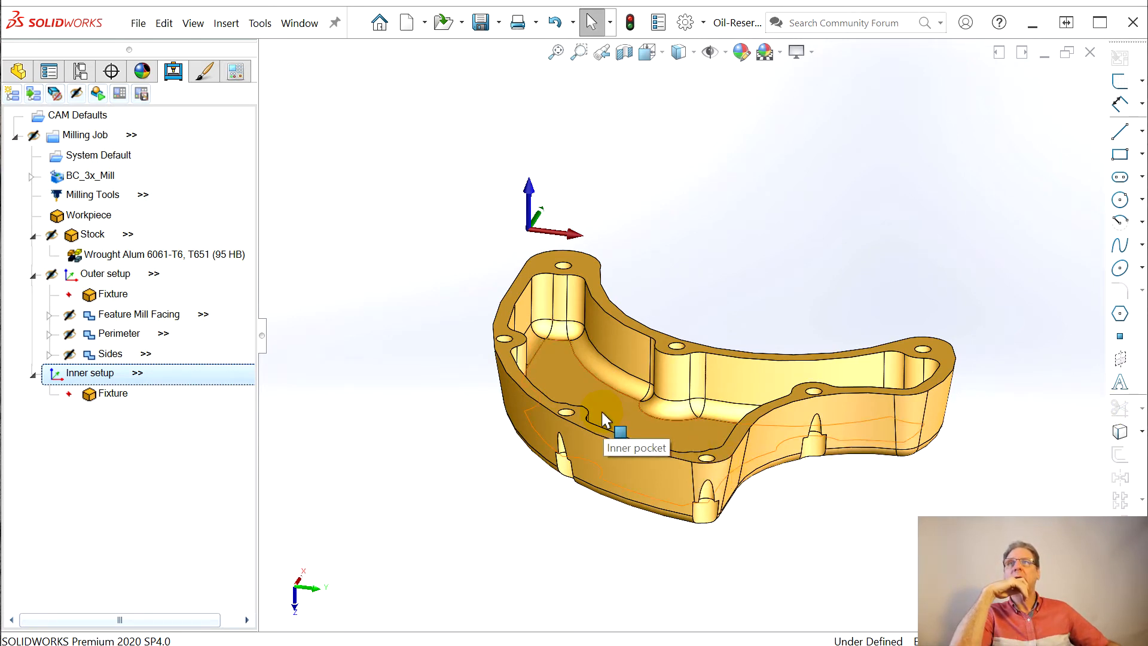
pyautogui.rightClick(56, 380)
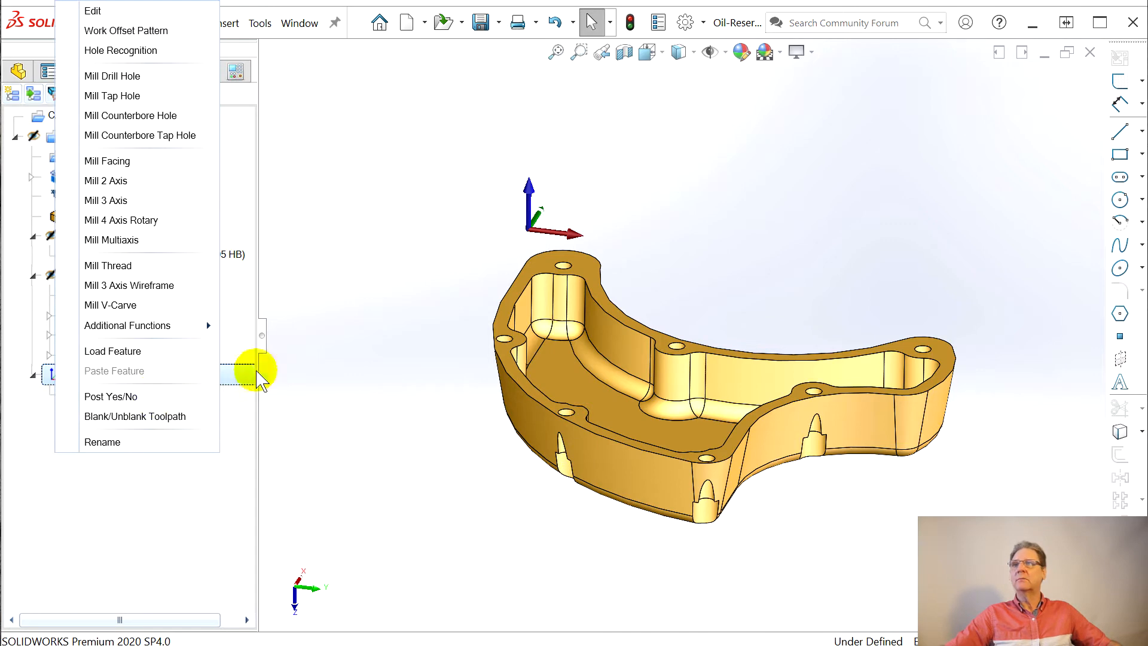
pyautogui.click(290, 431)
pyautogui.rightClick(65, 383)
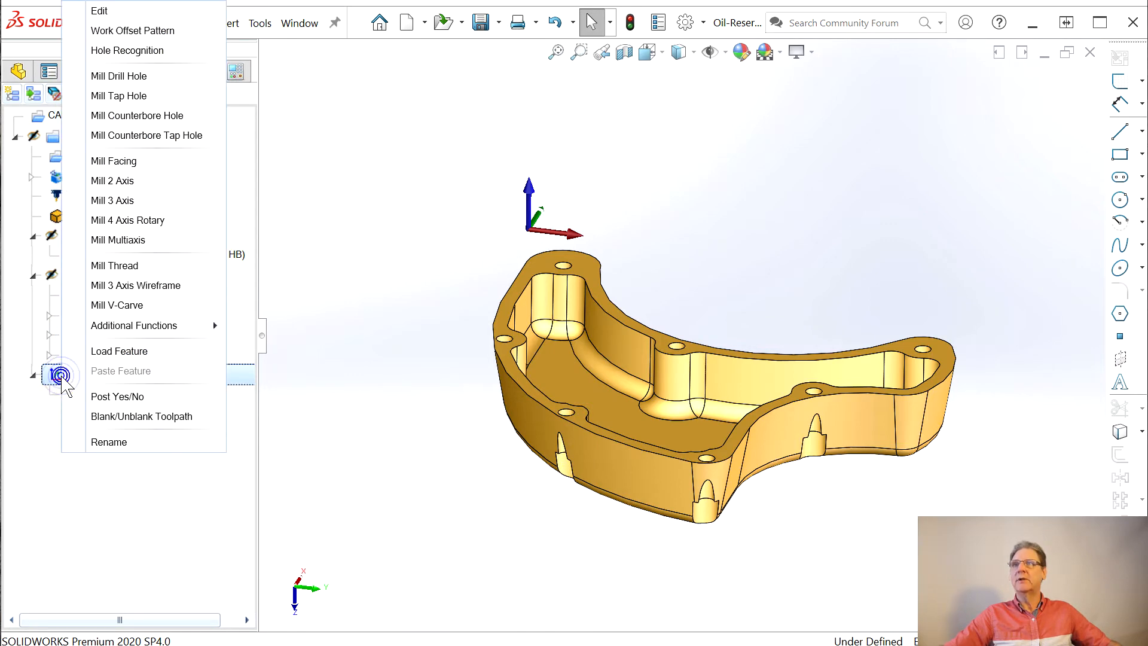
pyautogui.click(131, 202)
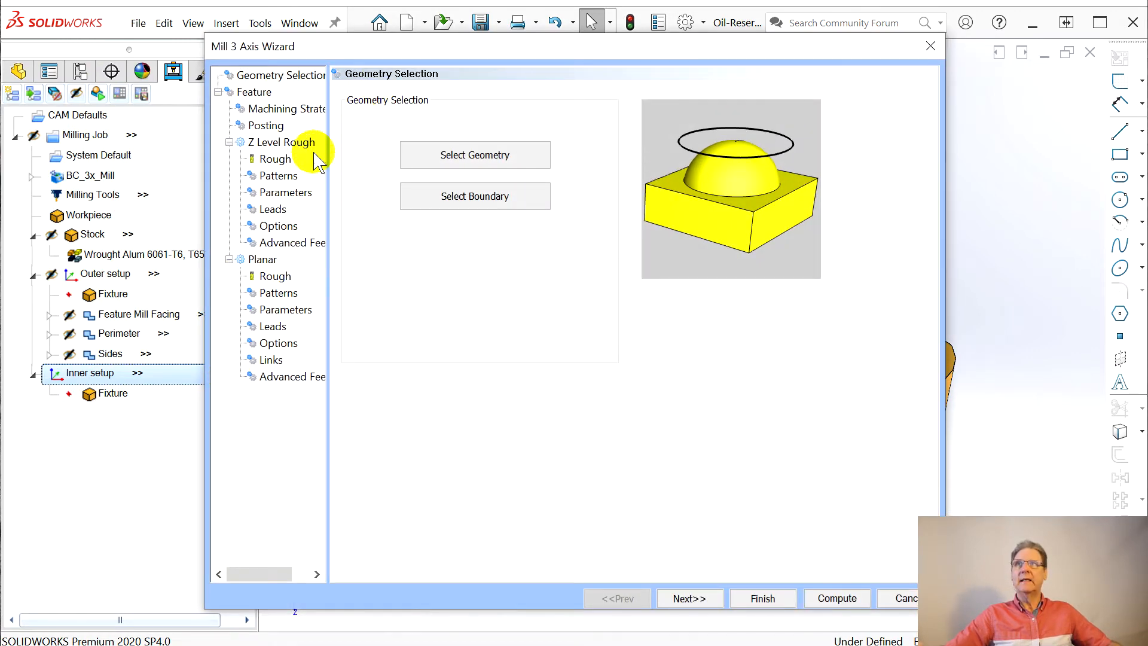
# Select the whole reservoir body as the feature's machining geometry instead of a single pocket face, and accept the selection
pyautogui.click(474, 155)
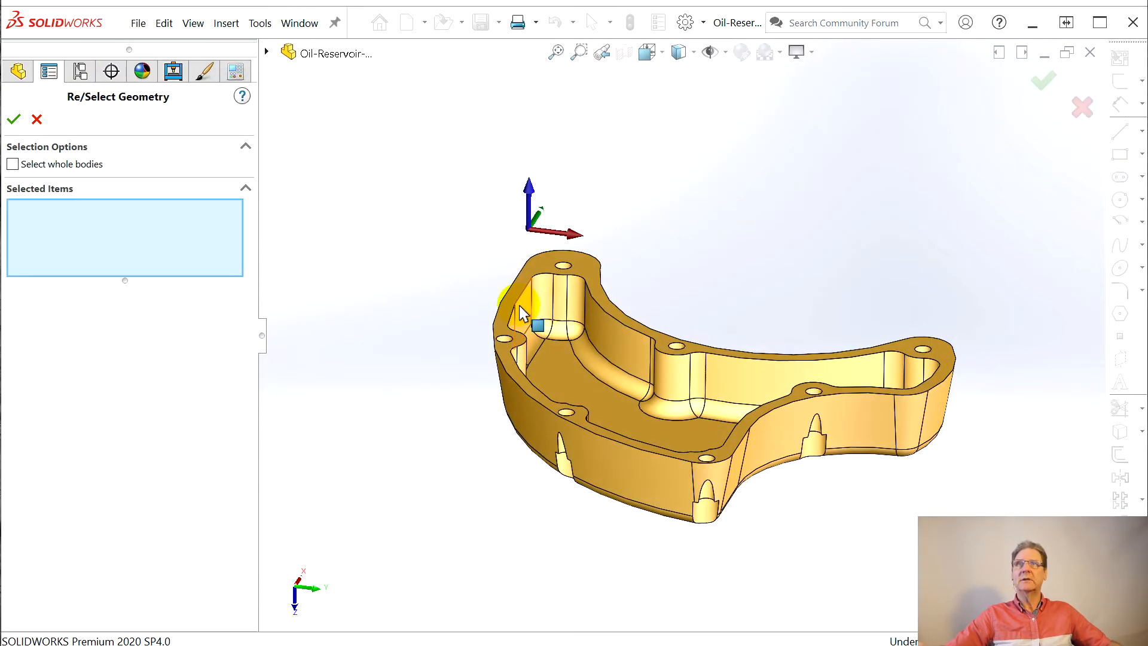
pyautogui.click(520, 311)
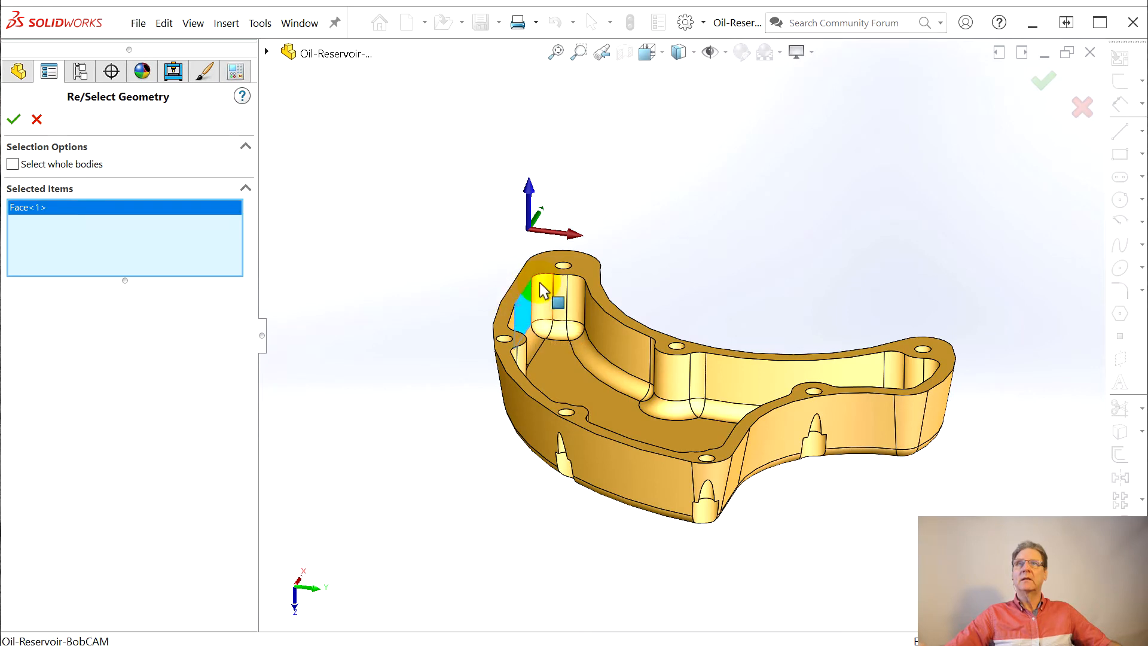
pyautogui.rightClick(35, 208)
pyautogui.click(85, 218)
pyautogui.click(564, 286)
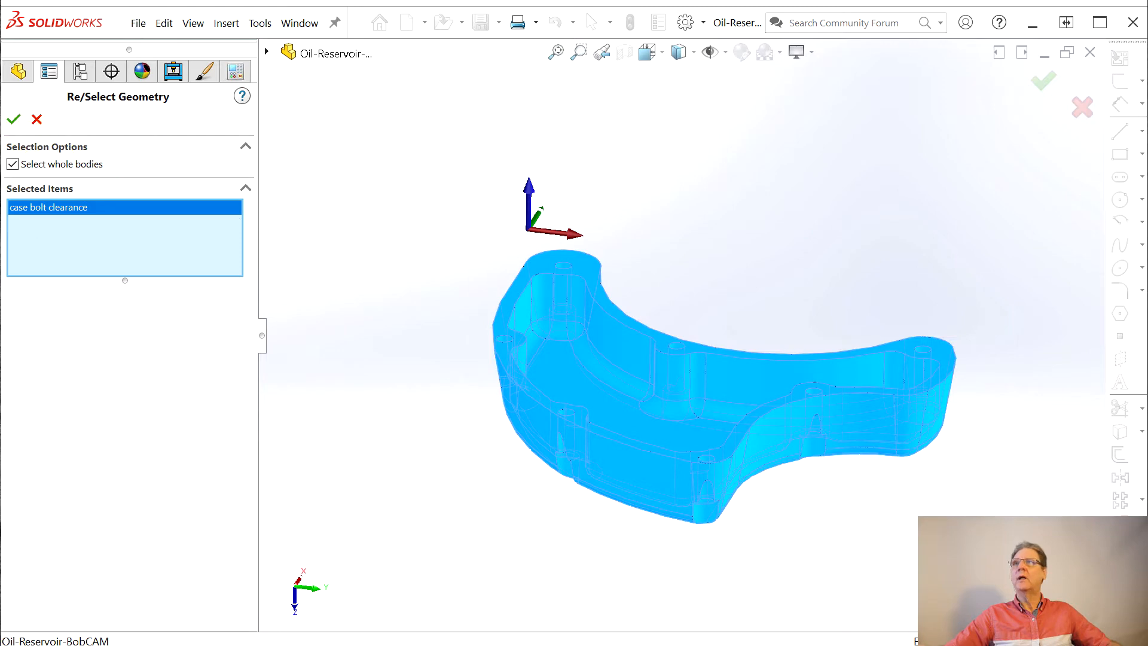
pyautogui.click(14, 120)
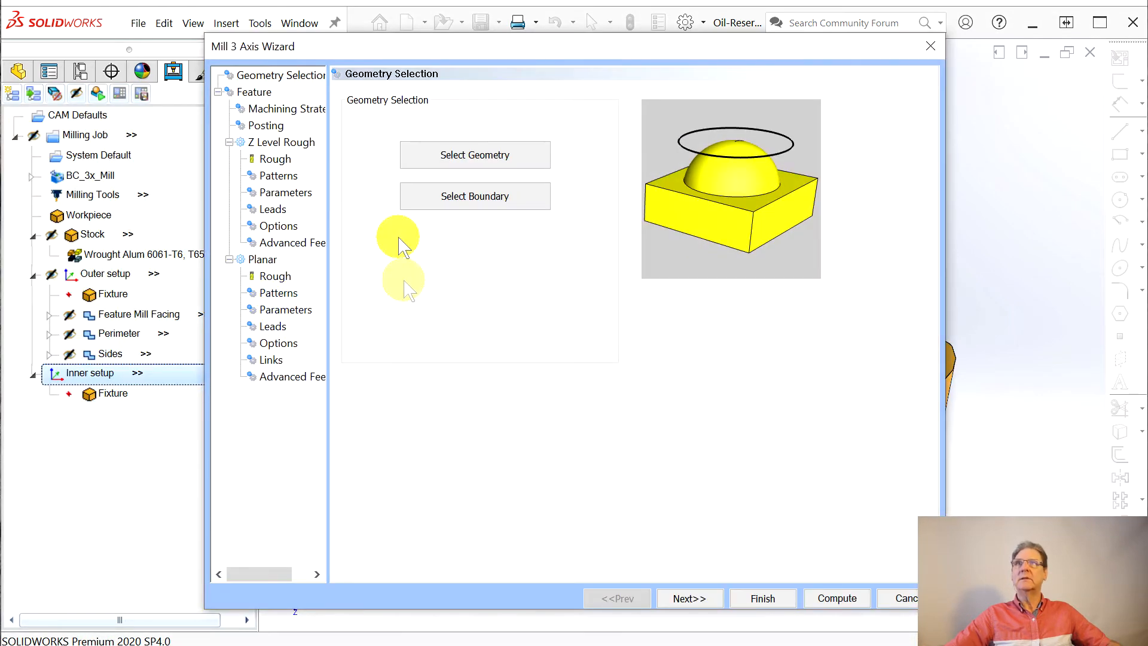
# Remove the Planar operation from the machining strategy, keeping only Z Level Rough, and proceed to its tool settings
pyautogui.click(698, 599)
pyautogui.click(701, 603)
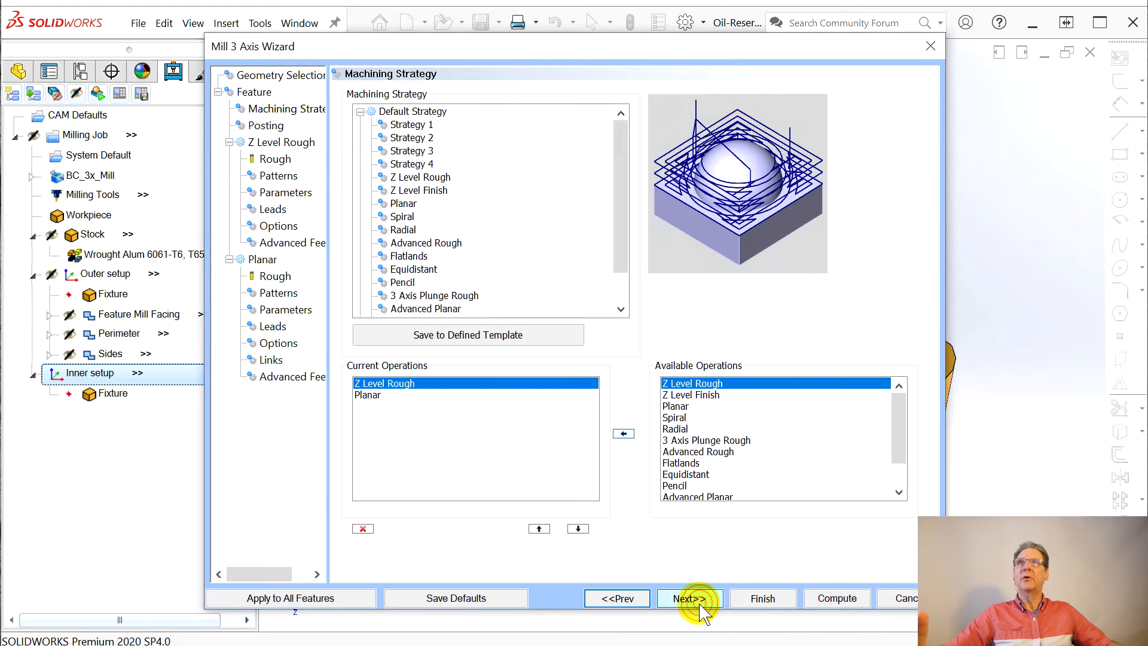
pyautogui.click(370, 396)
pyautogui.click(362, 529)
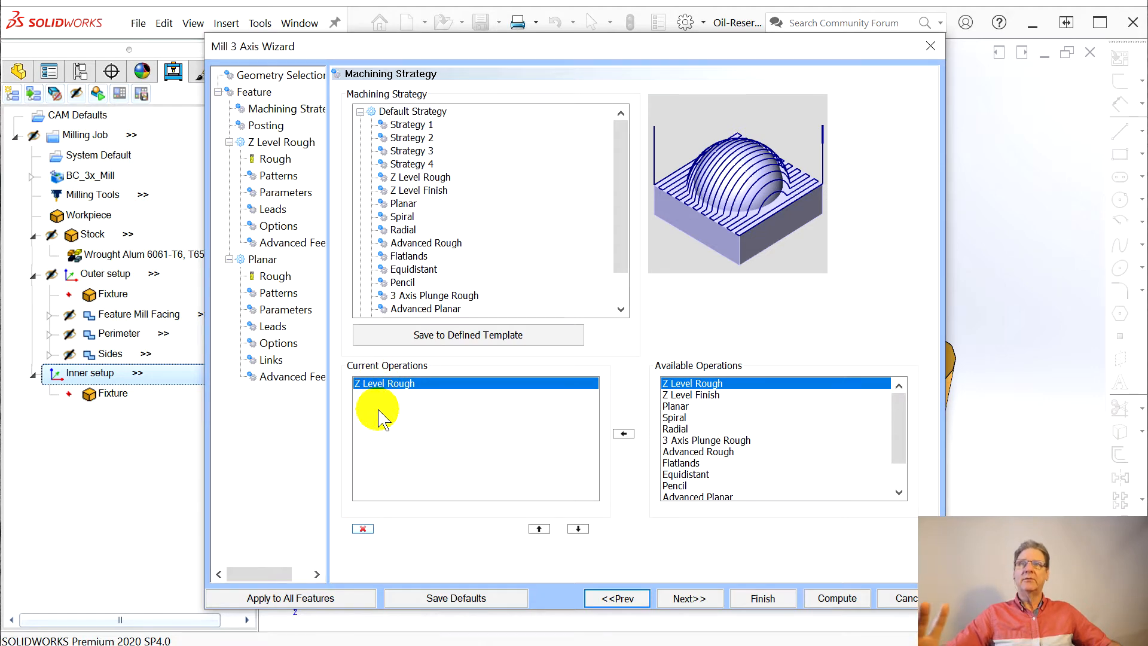
pyautogui.click(688, 597)
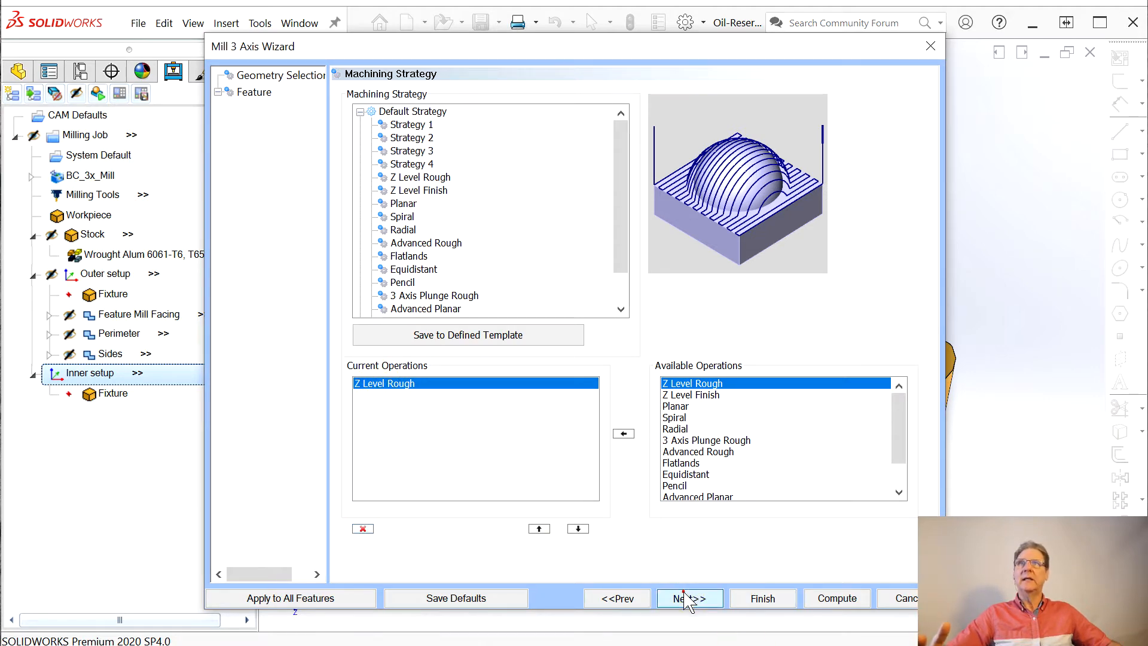
pyautogui.click(688, 597)
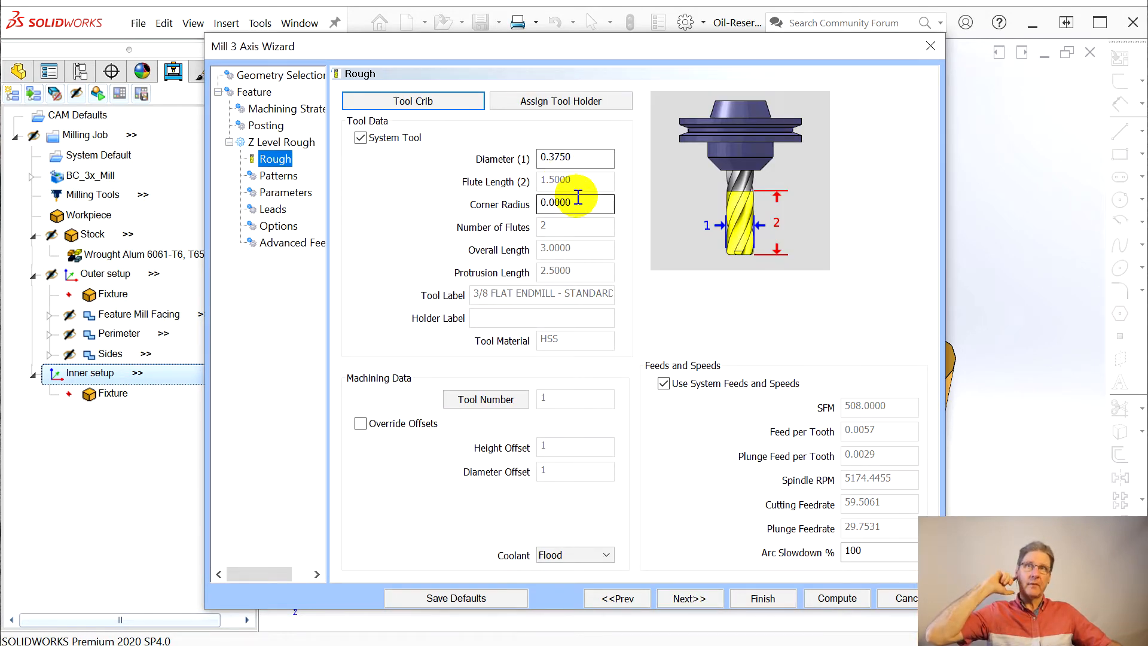
# Keep the default tool and cut pattern, and set the roughing depth of cut to 0.2, stepover to 0.2 and Allowance XYZ to 0.00
pyautogui.click(690, 598)
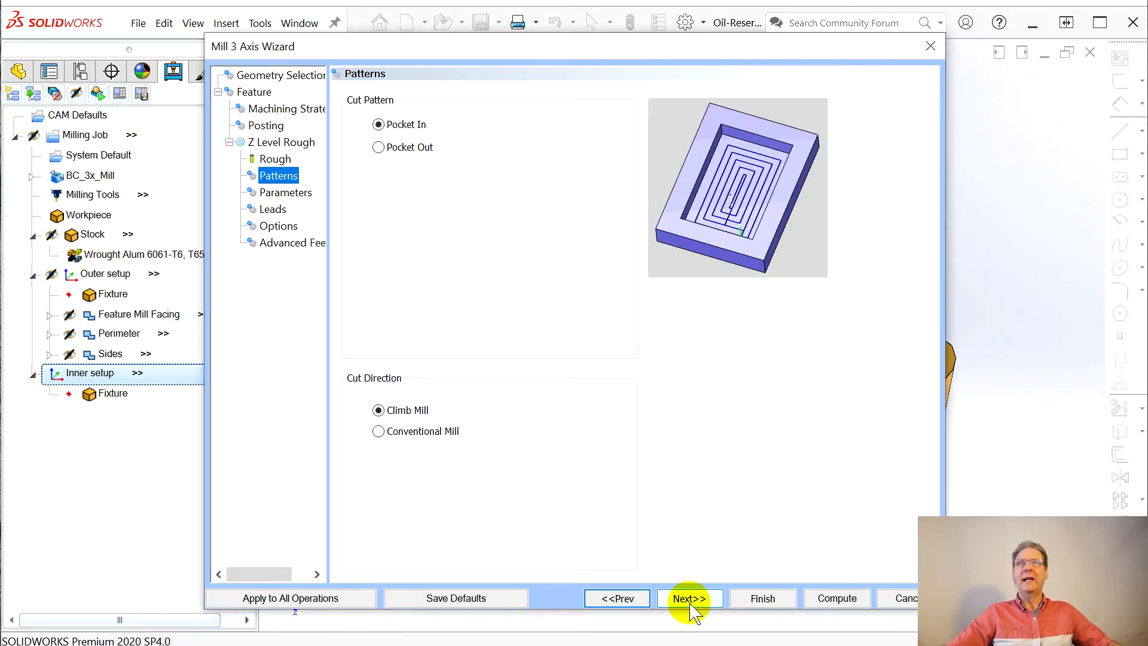
pyautogui.click(687, 602)
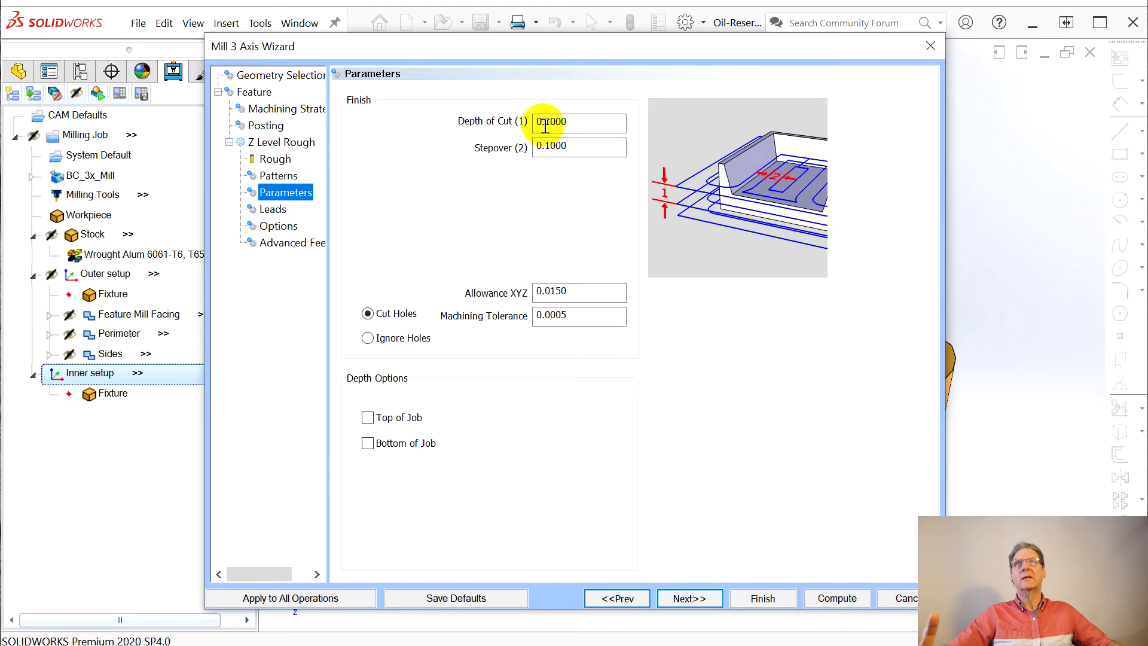
pyautogui.moveTo(544, 125); pyautogui.dragTo(551, 123)
pyautogui.write('2')
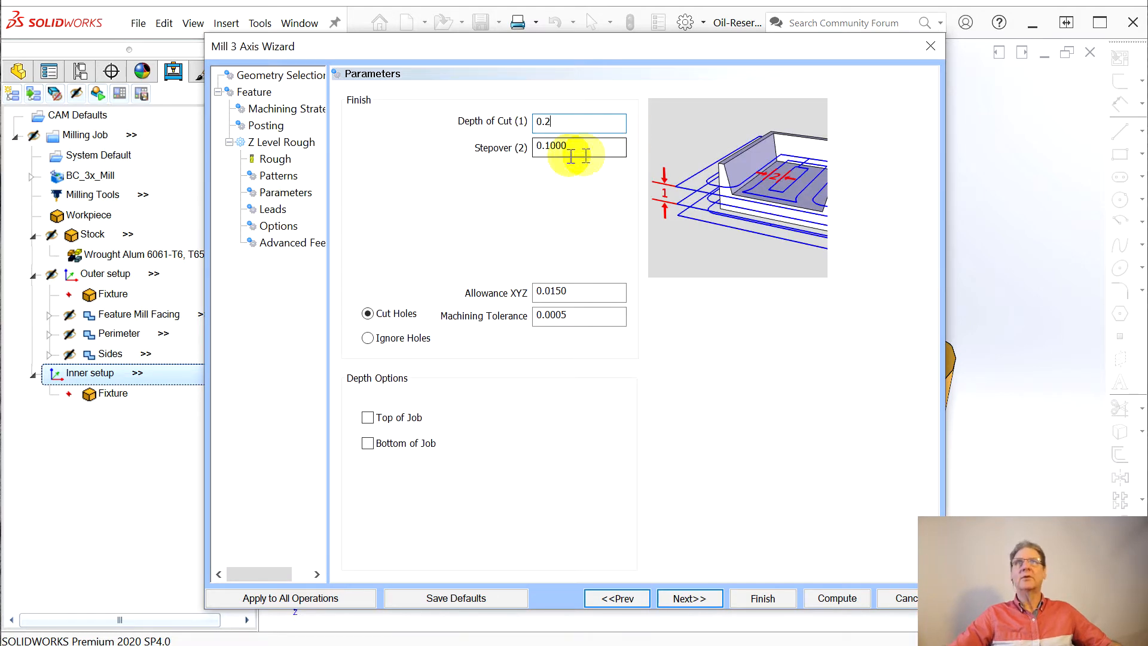
pyautogui.moveTo(544, 146); pyautogui.dragTo(567, 145)
pyautogui.write('2')
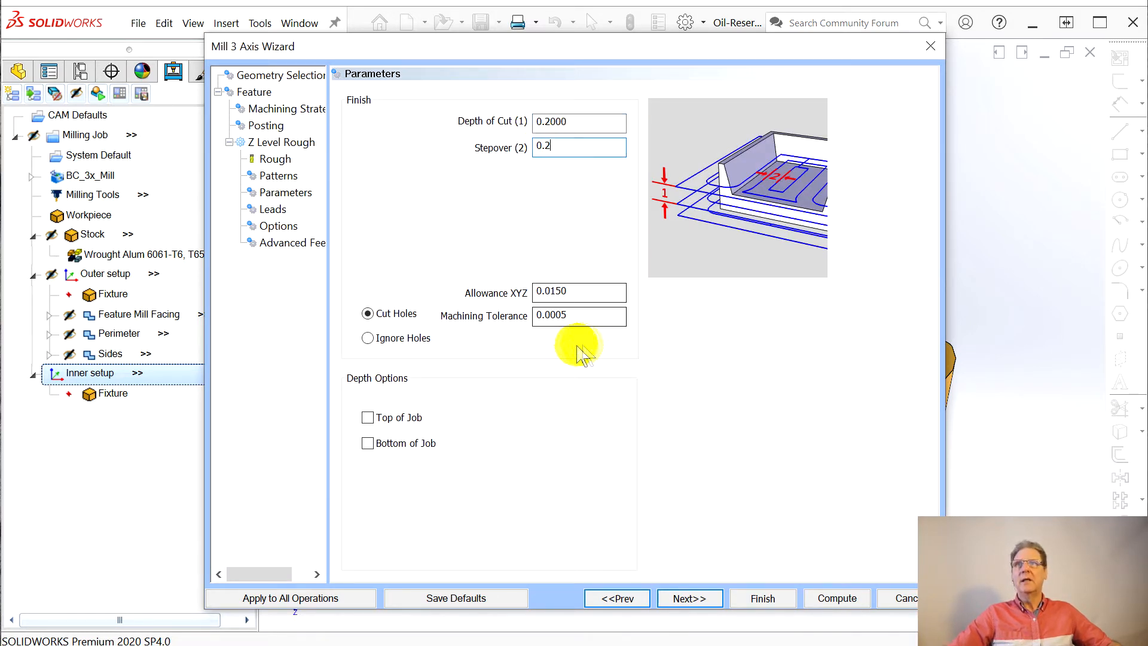
pyautogui.moveTo(553, 290); pyautogui.dragTo(617, 294)
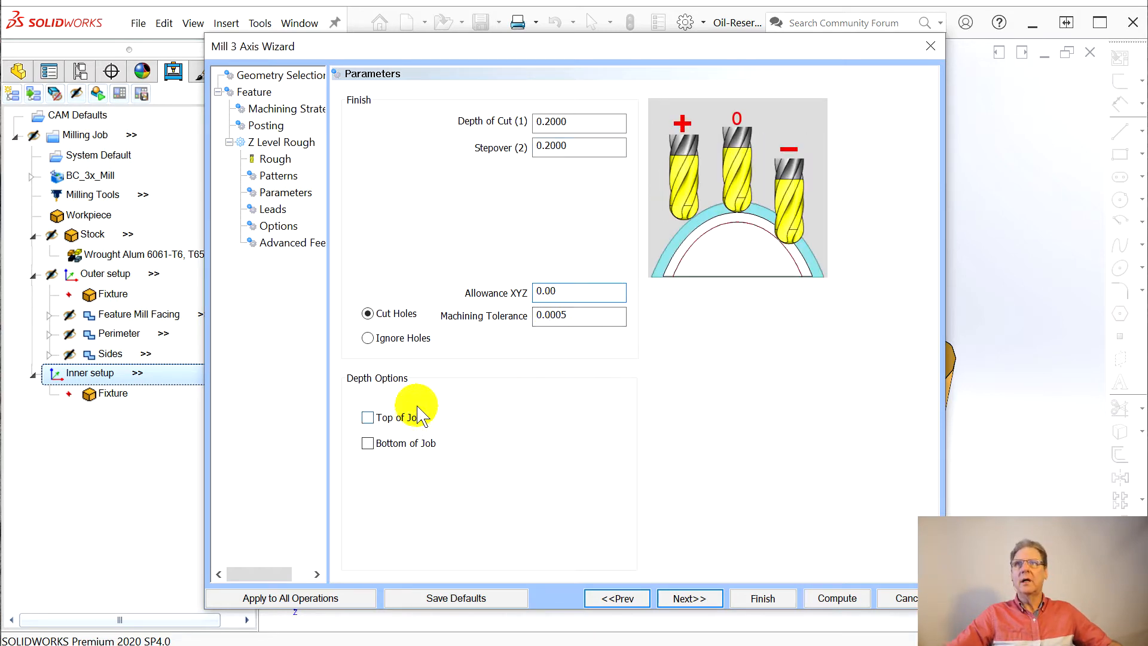
# Limit the roughing depth, picking the pocket's upper inner edge as Top of Job and the floor edge of its fillet as Bottom of Job
pyautogui.click(369, 418)
pyautogui.click(607, 418)
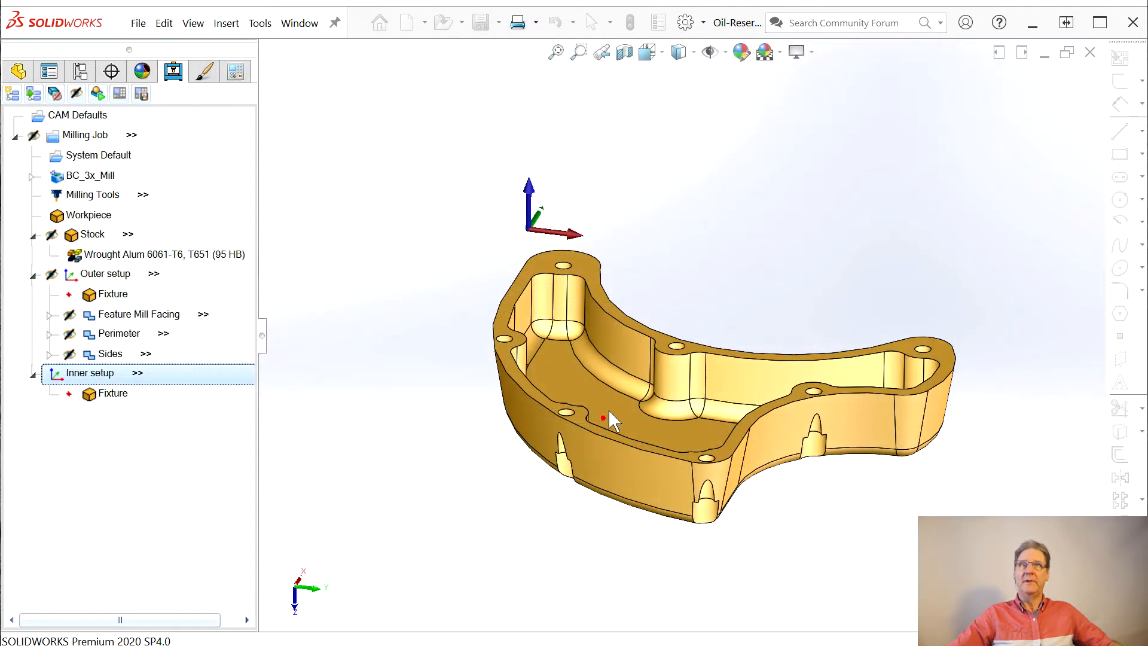
pyautogui.click(605, 311)
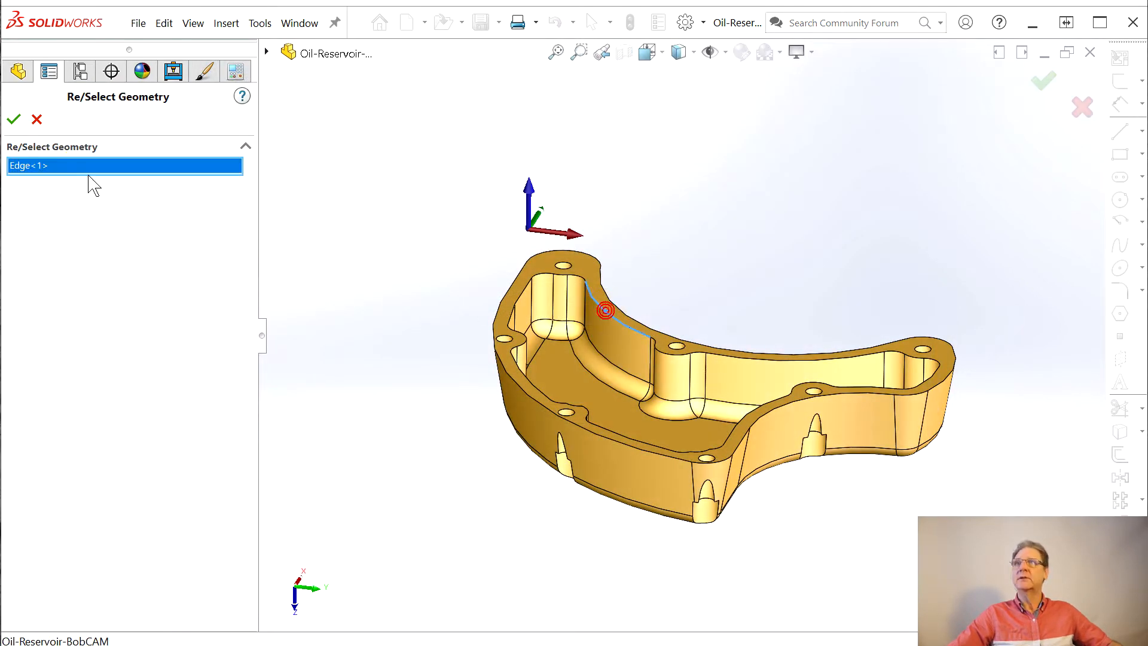
pyautogui.click(14, 119)
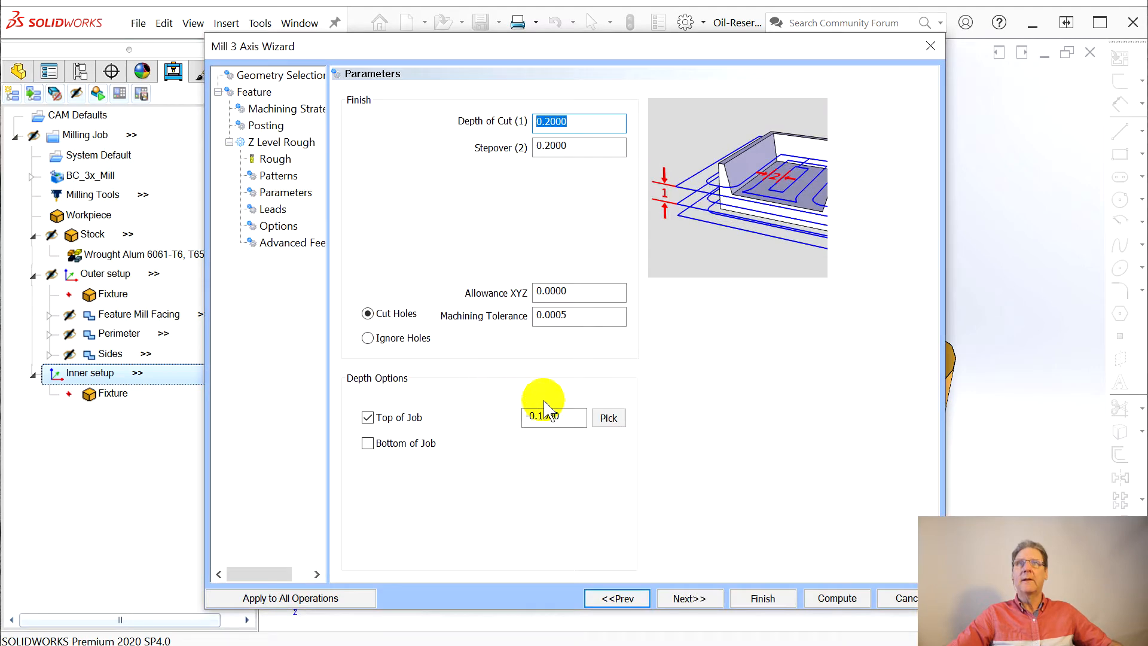
pyautogui.click(367, 443)
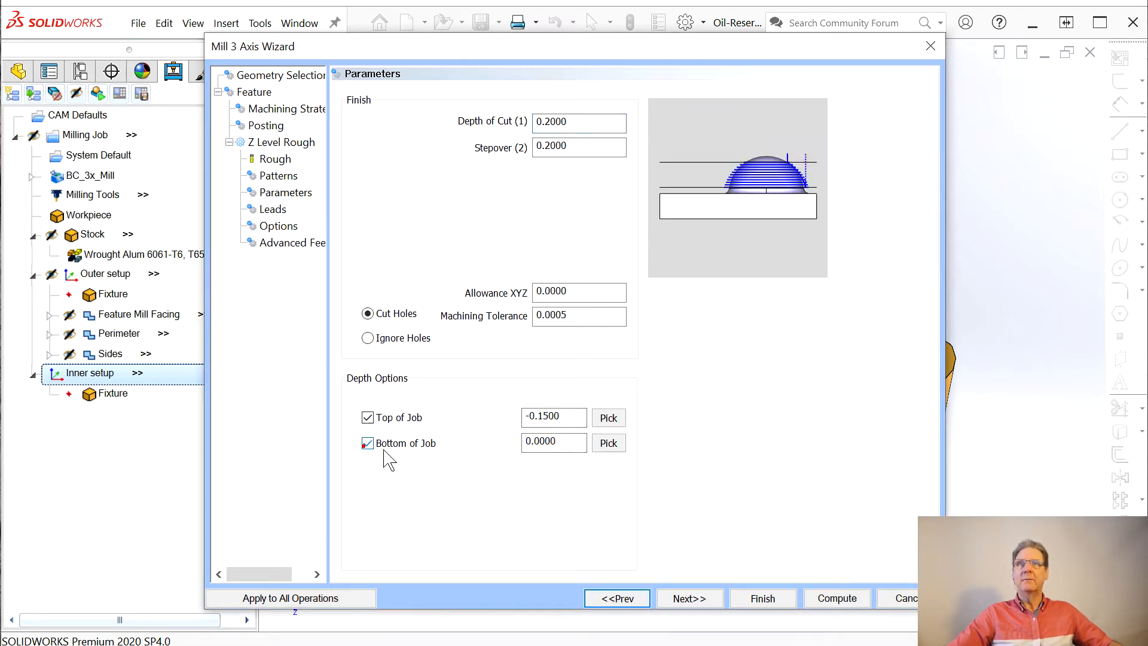
pyautogui.click(610, 451)
pyautogui.click(607, 390)
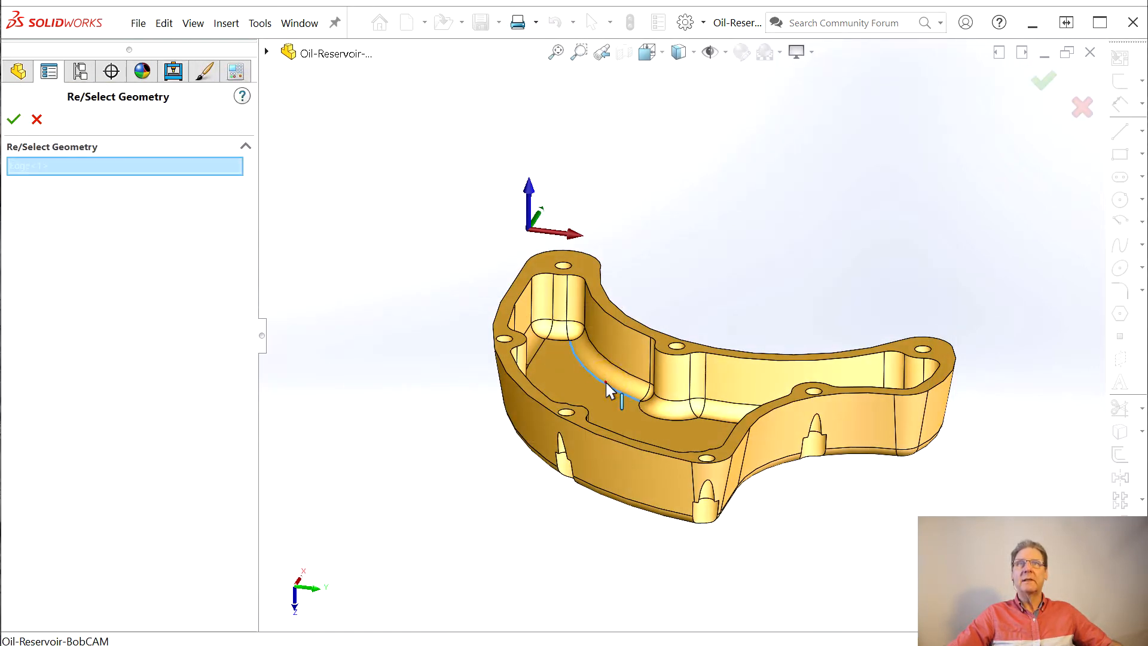
pyautogui.click(14, 119)
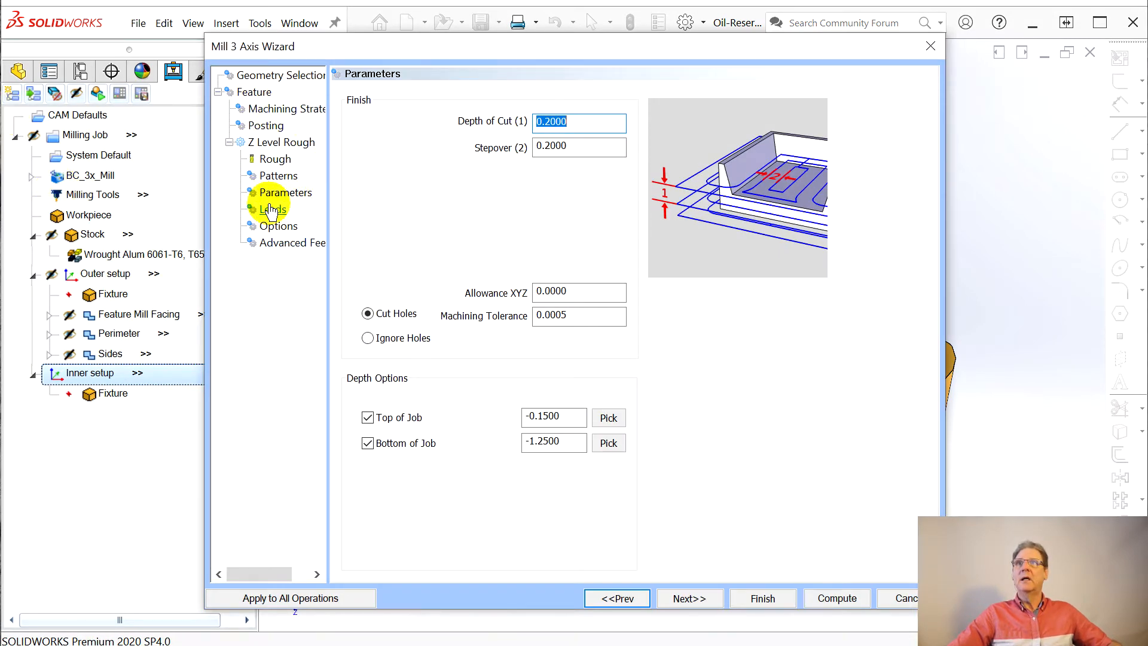
# Restrict the Z Level Rough cutting extents to Inner Most Only and compute the pocket's toolpath
pyautogui.click(275, 226)
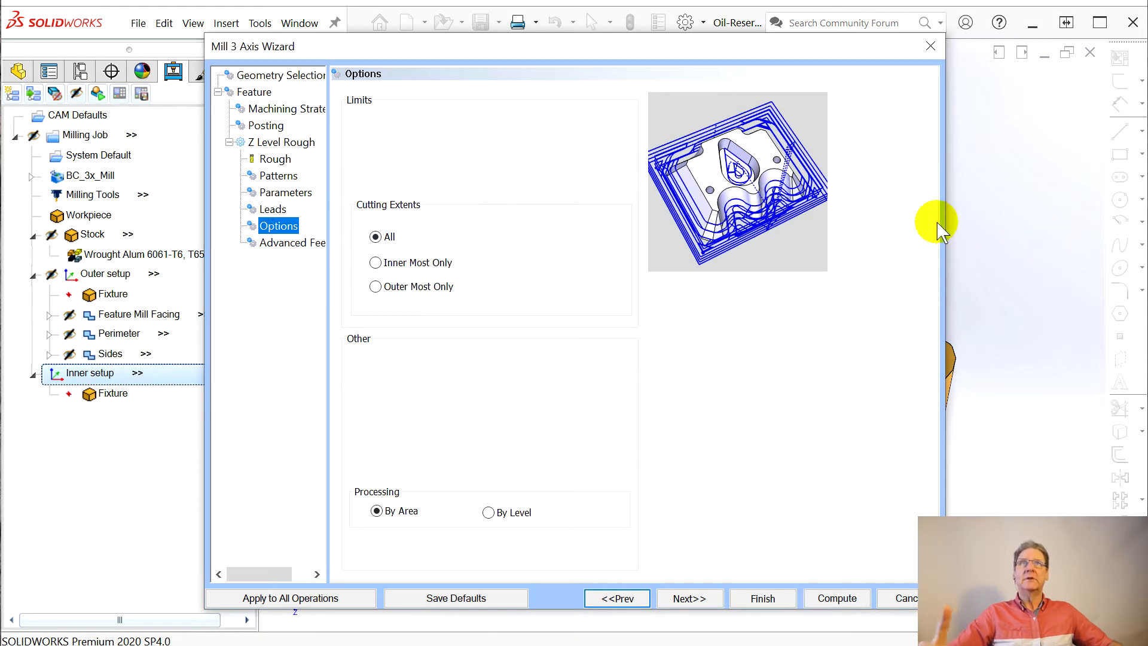
pyautogui.click(375, 264)
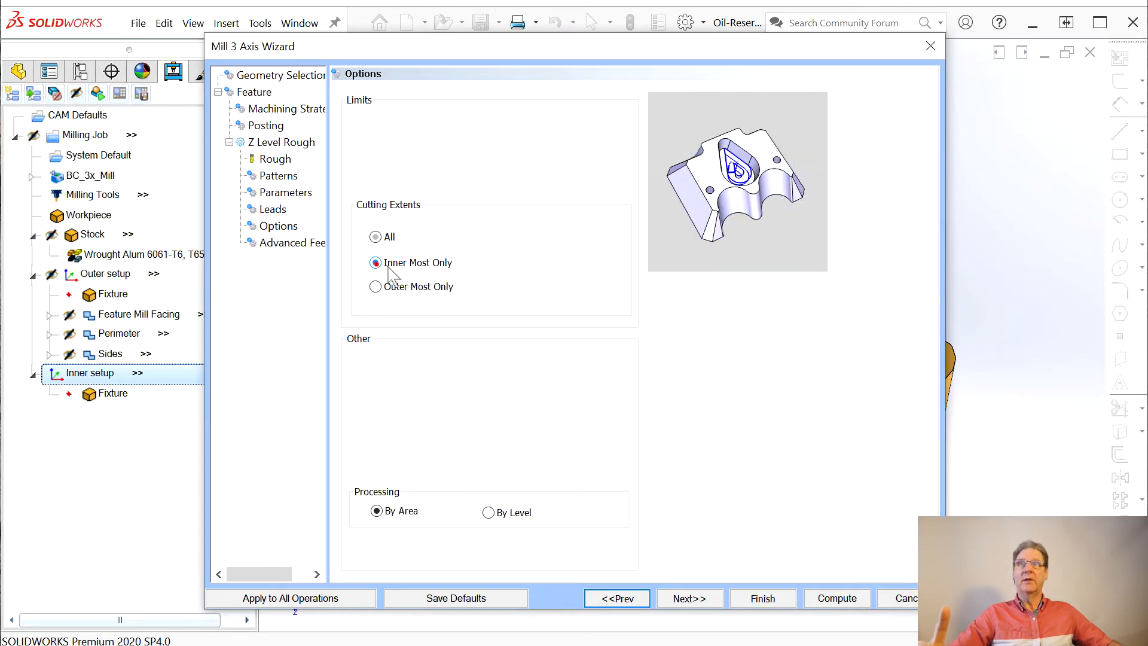
pyautogui.click(837, 597)
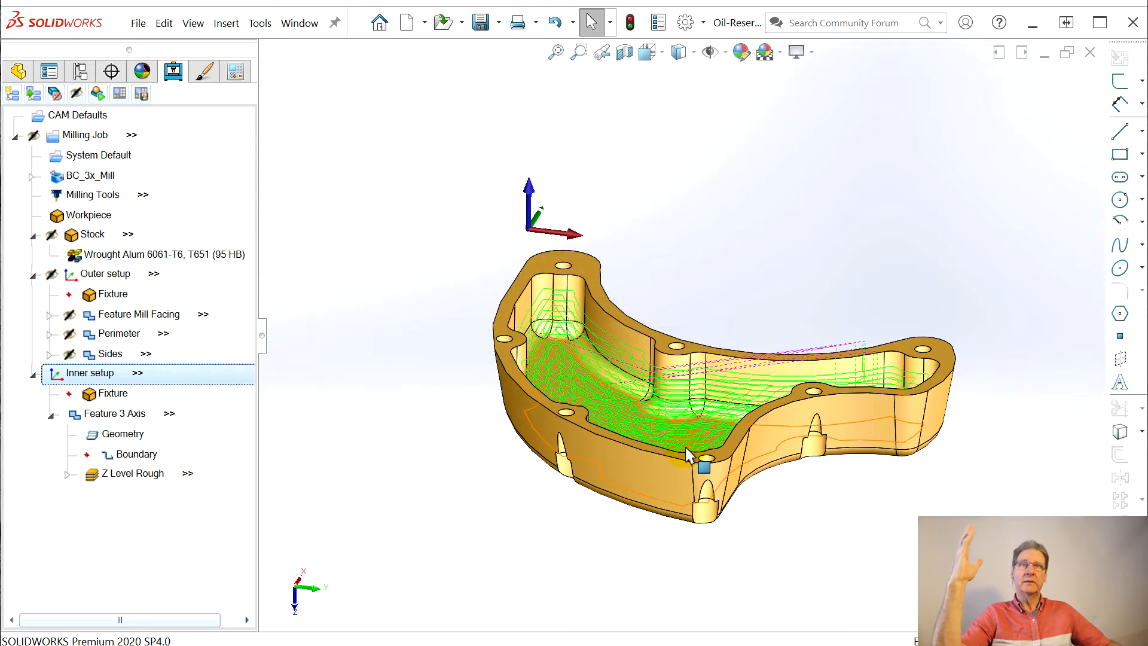
pyautogui.moveTo(741, 472)
pyautogui.mouseDown(button='middle')
pyautogui.moveTo(725, 564)
pyautogui.moveTo(748, 615)
pyautogui.moveTo(741, 481)
pyautogui.mouseUp(button='middle')
pyautogui.moveTo(900, 436); pyautogui.dragTo(964, 494, button='middle')
pyautogui.moveTo(867, 531); pyautogui.dragTo(855, 475, button='middle')
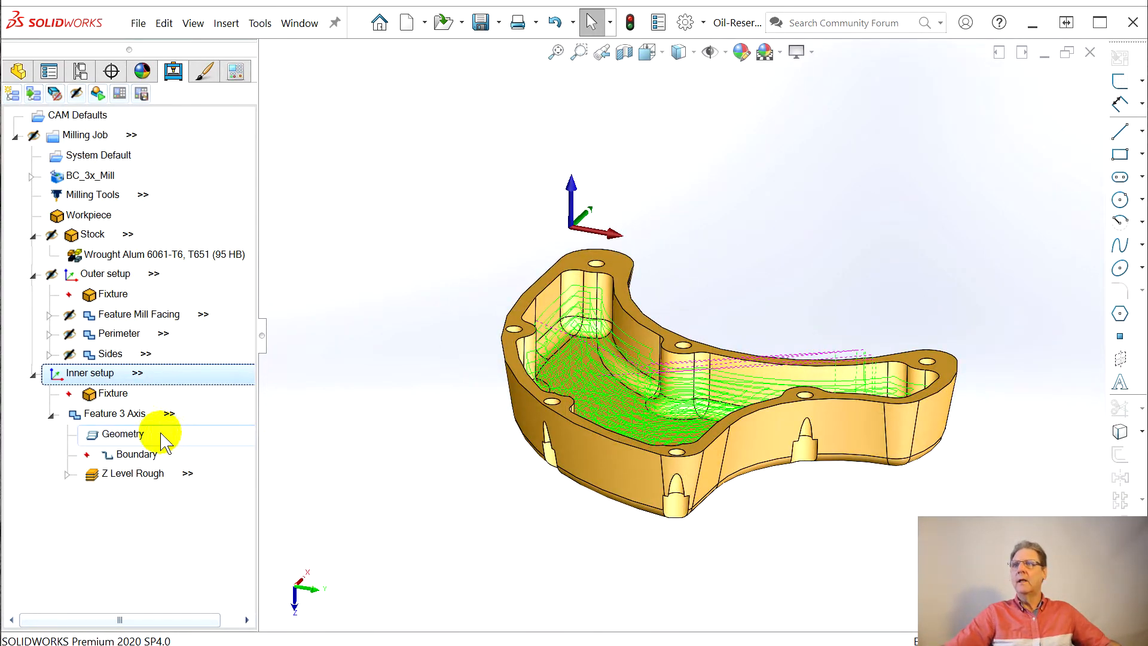
# Rename the new 3 Axis feature under the Inner setup as "Inner rough"
pyautogui.rightClick(127, 413)
pyautogui.click(175, 583)
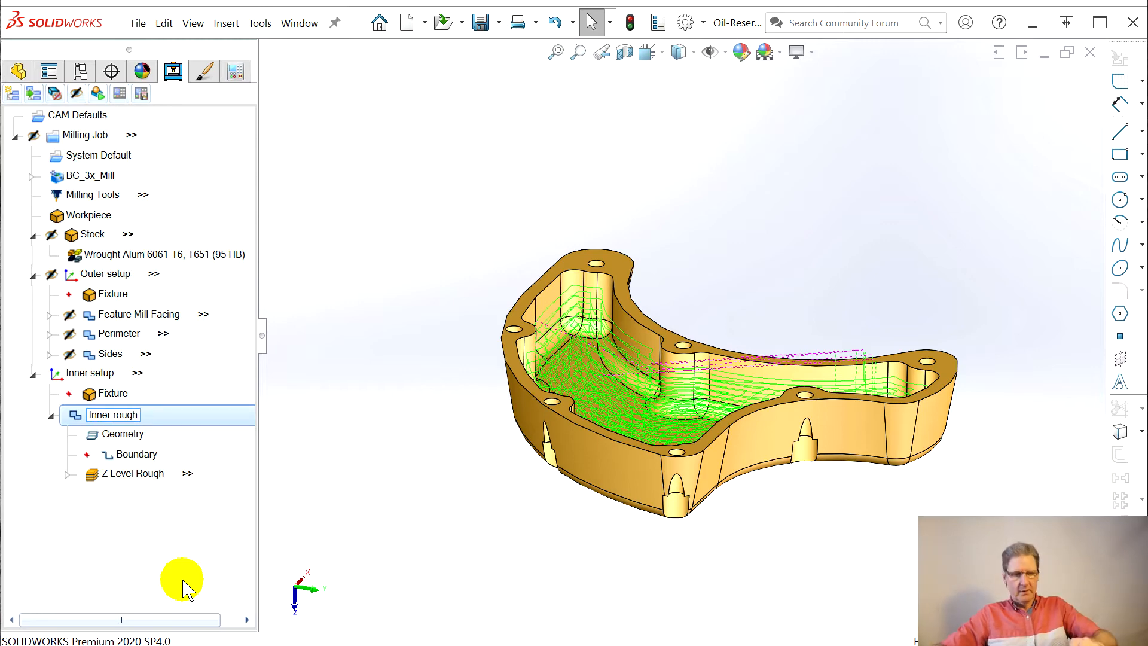
pyautogui.press('Return')
pyautogui.click(159, 354)
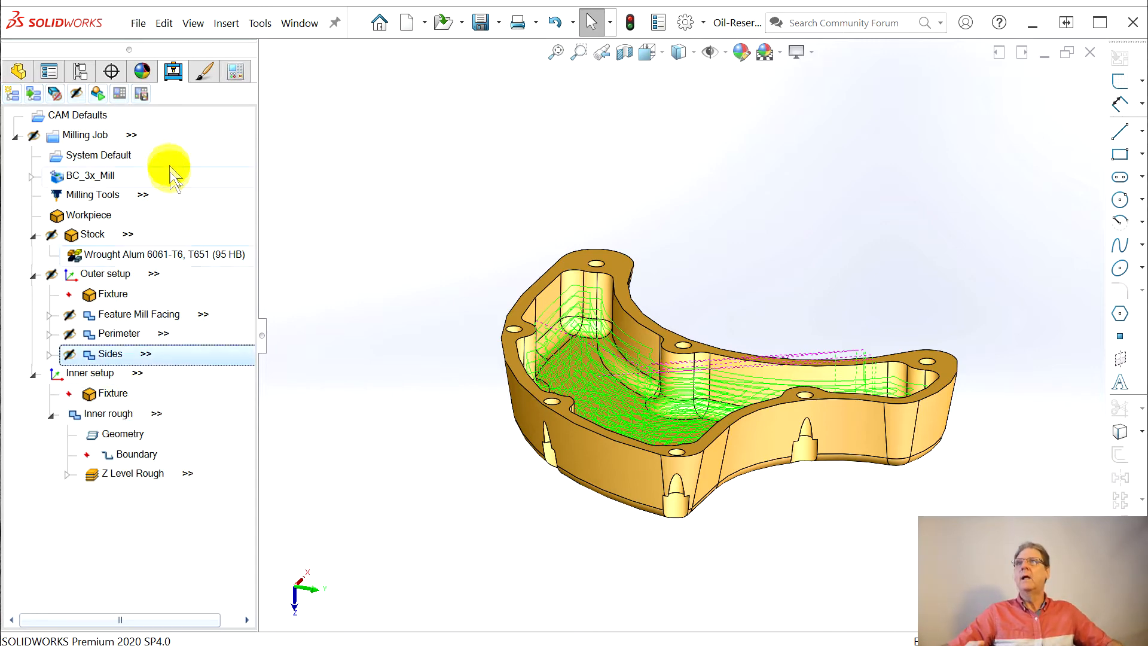
# Show the stock and all toolpaths of both setups to check their positions against the part
pyautogui.click(74, 94)
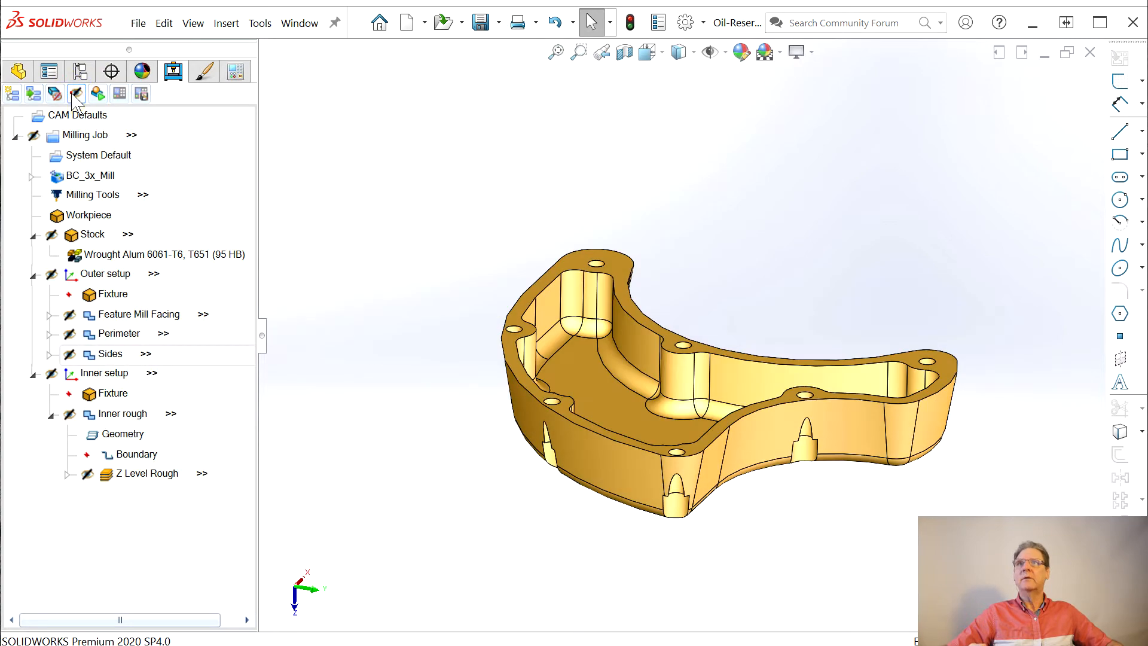
pyautogui.click(73, 94)
pyautogui.moveTo(440, 226); pyautogui.dragTo(512, 212, button='middle')
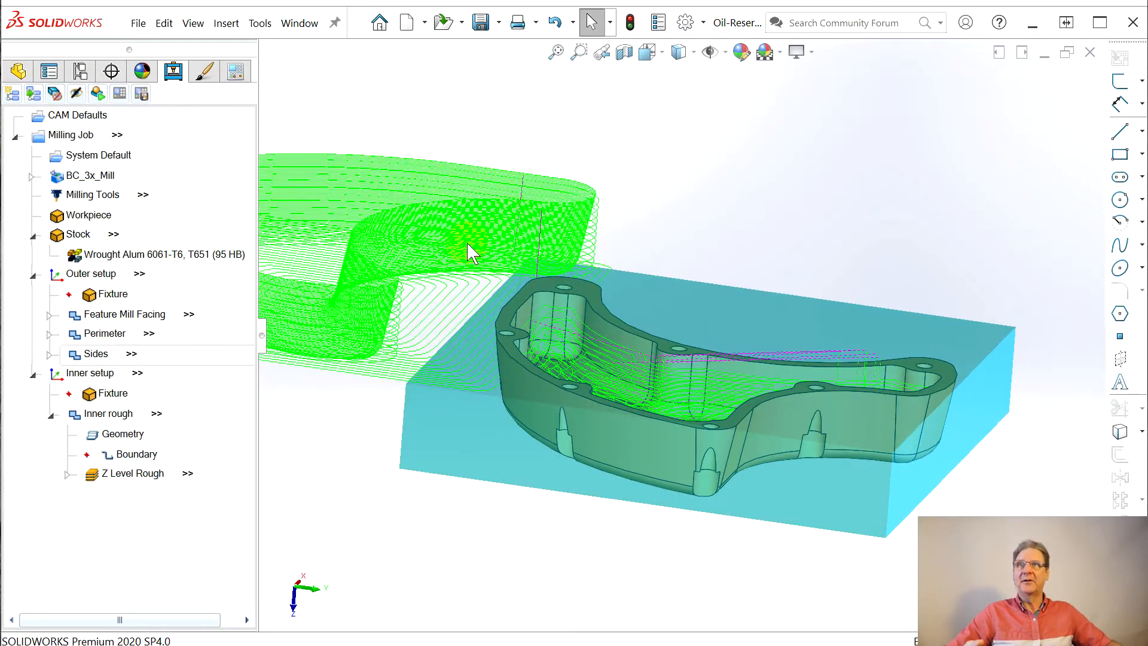
# Recompute the Feature Mill Facing, Perimeter and Sides toolpaths in the Outer setup, declining to change the Top of Part setting
pyautogui.rightClick(106, 317)
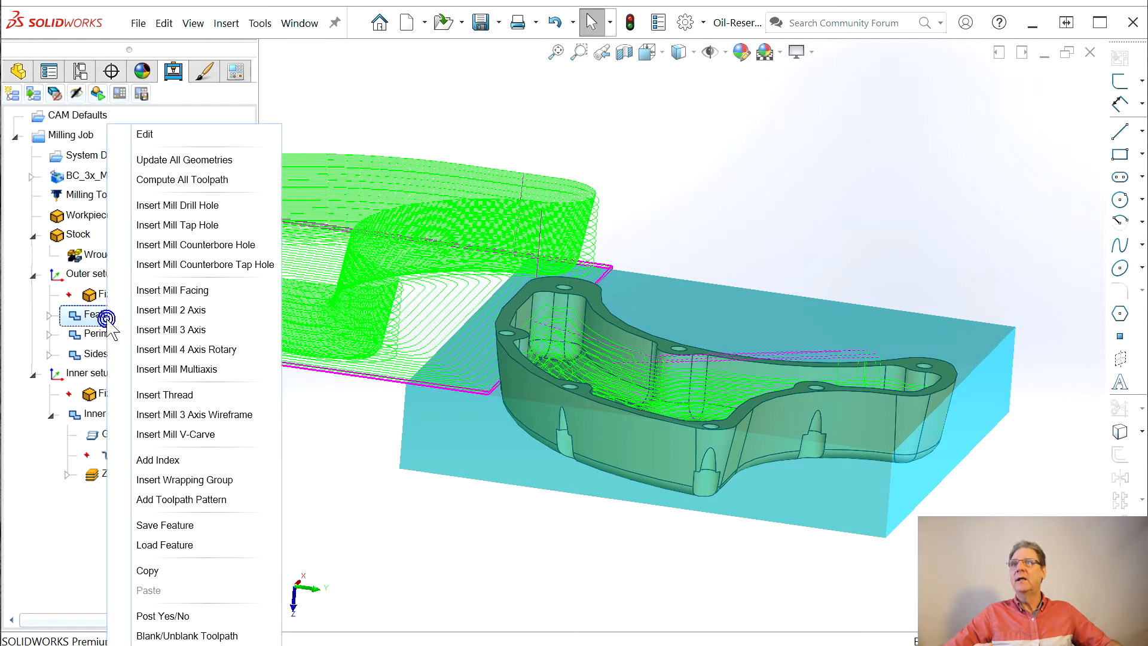
pyautogui.click(181, 186)
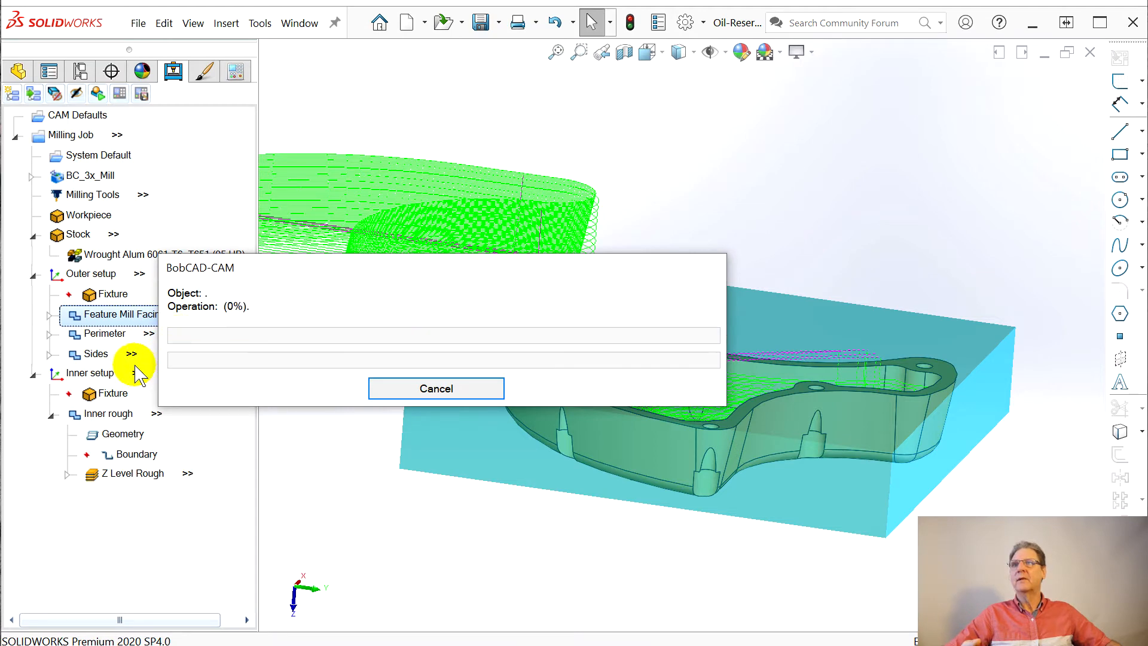
pyautogui.rightClick(101, 339)
pyautogui.click(199, 178)
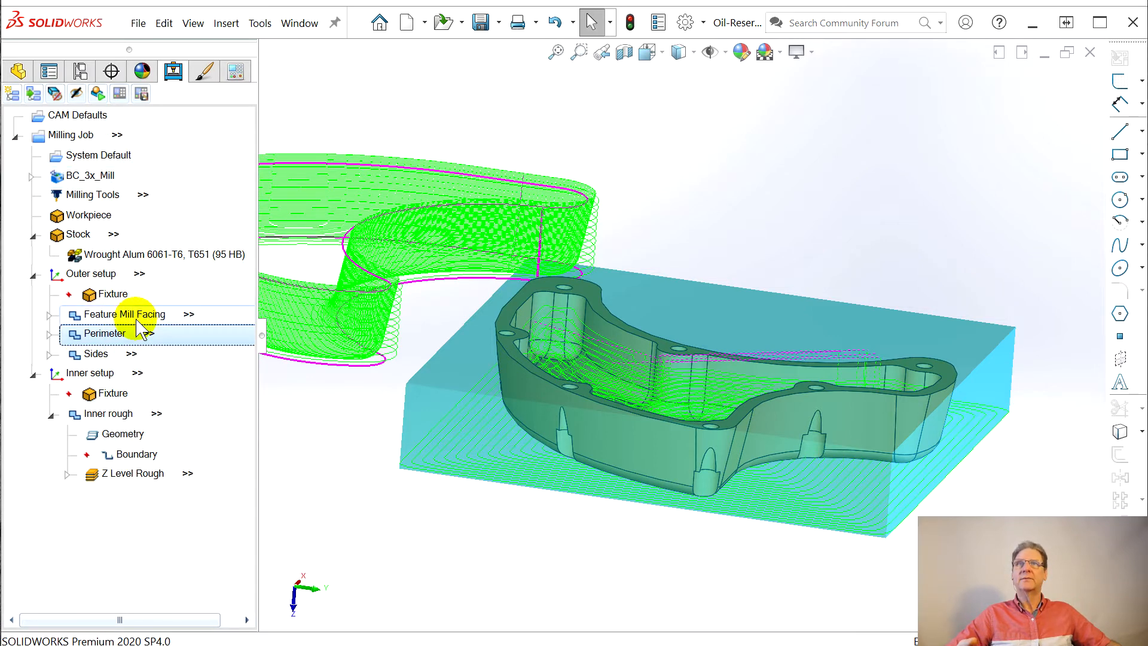
pyautogui.rightClick(112, 355)
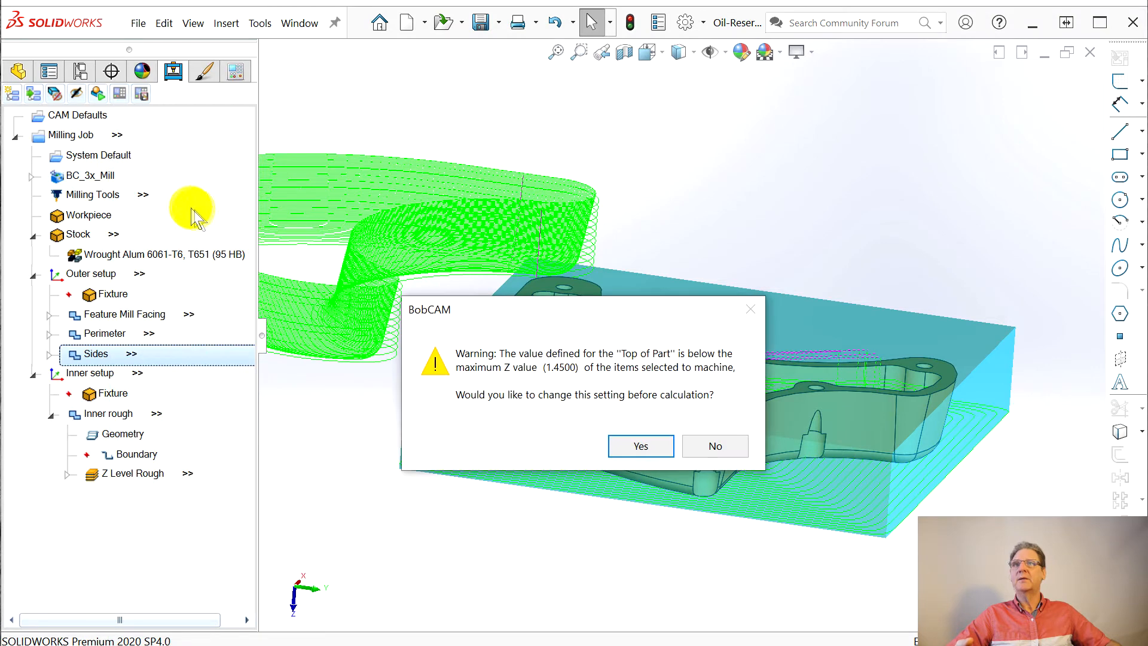
pyautogui.click(708, 443)
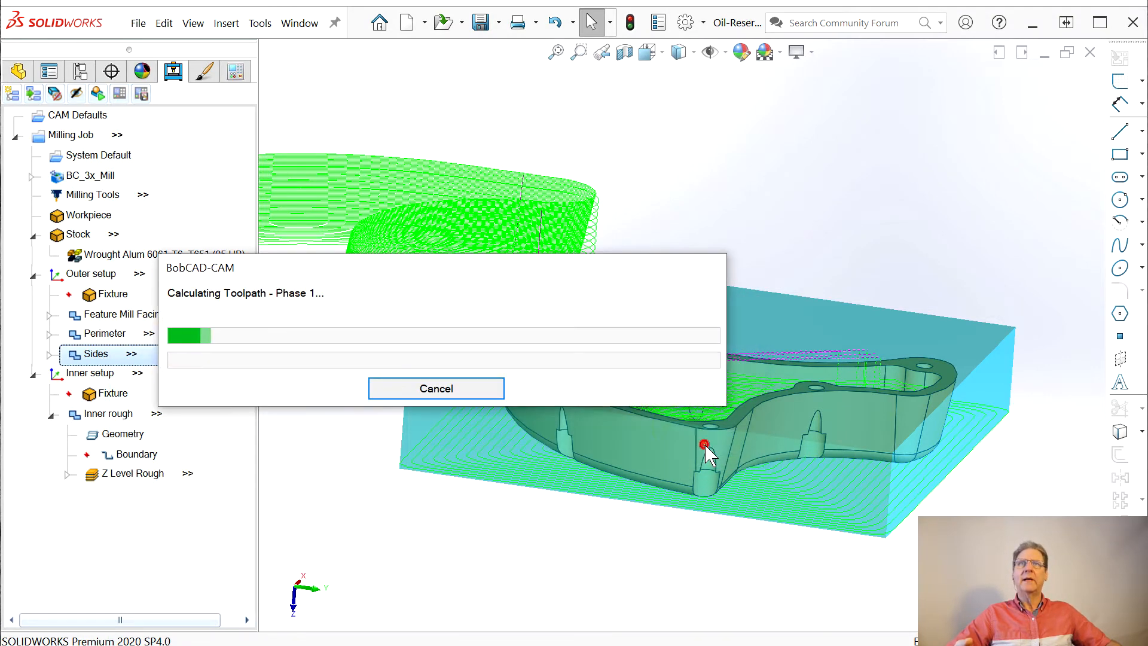
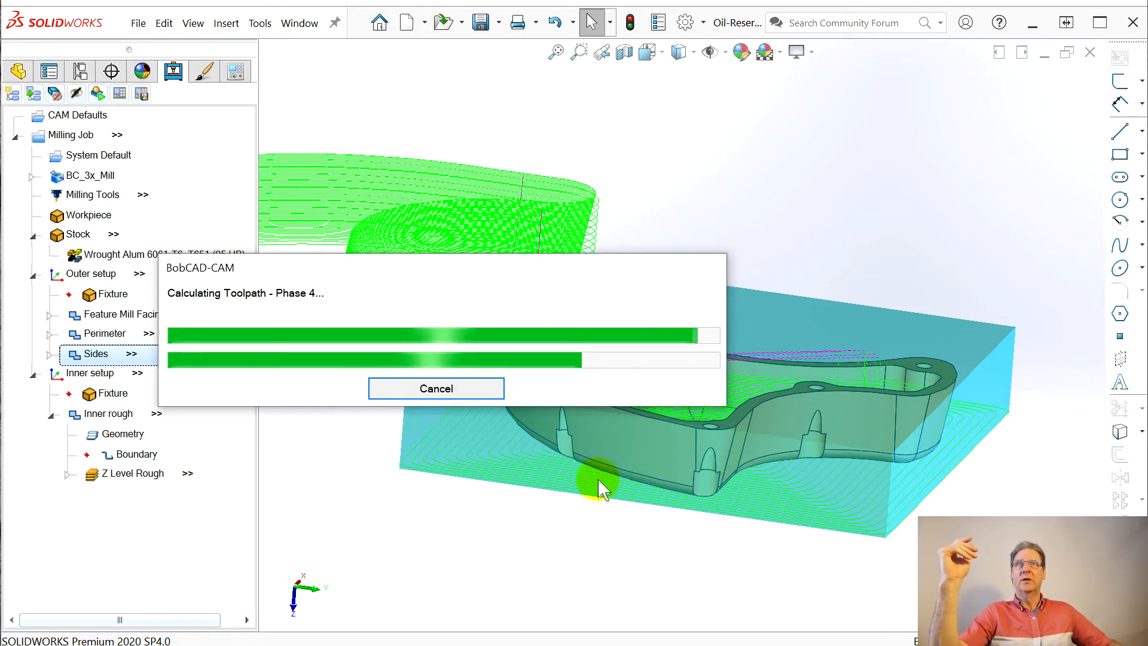
# Try recomputing the misplaced Perimeter toolpath and check its position against the part
pyautogui.moveTo(581, 479)
pyautogui.mouseDown(button='middle')
pyautogui.moveTo(606, 481)
pyautogui.moveTo(591, 477)
pyautogui.mouseUp(button='middle')
pyautogui.scroll(-1, 591, 478)
pyautogui.rightClick(95, 333)
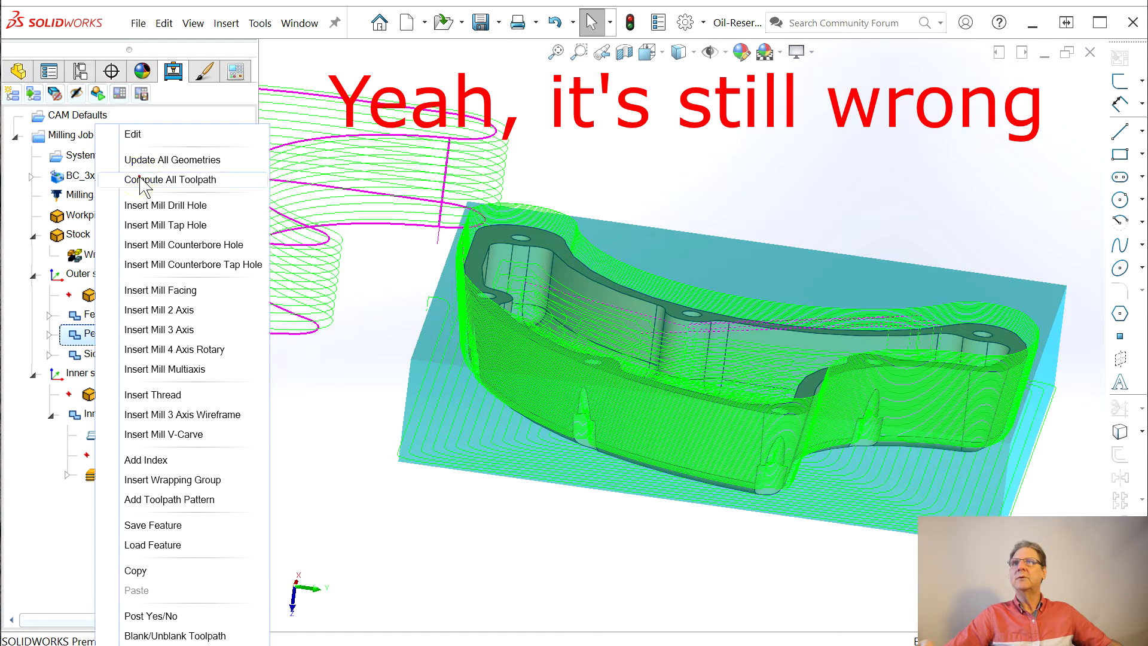
pyautogui.click(141, 180)
pyautogui.moveTo(313, 351); pyautogui.dragTo(351, 387, button='middle')
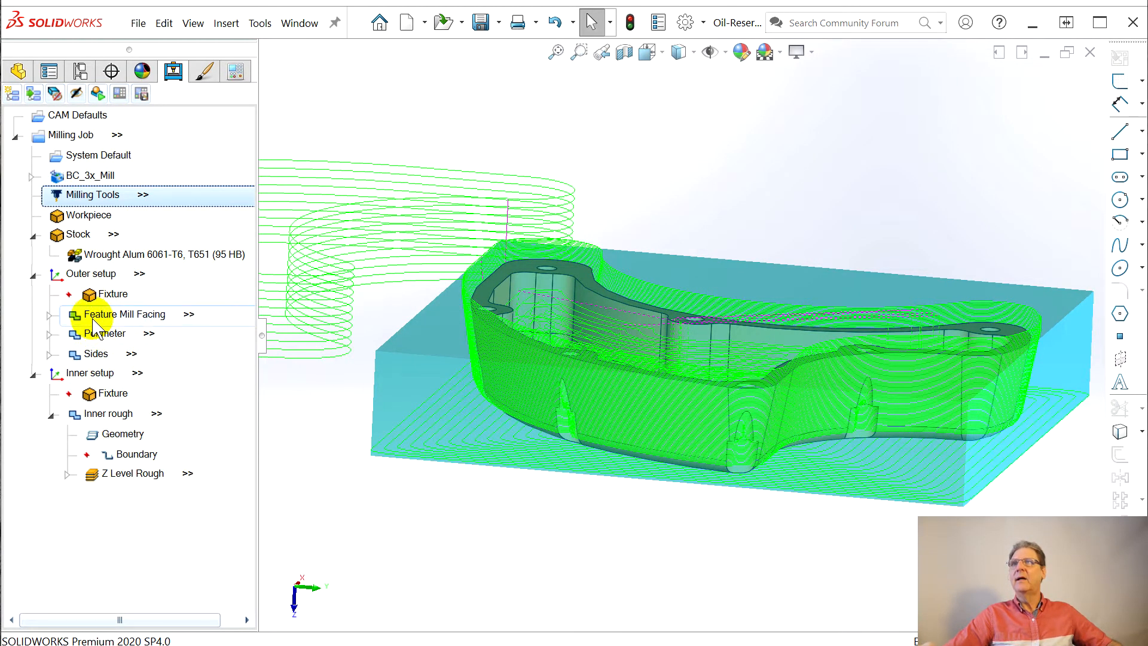
# Hide the stock and all toolpaths, and unblank only the Perimeter feature
pyautogui.click(76, 93)
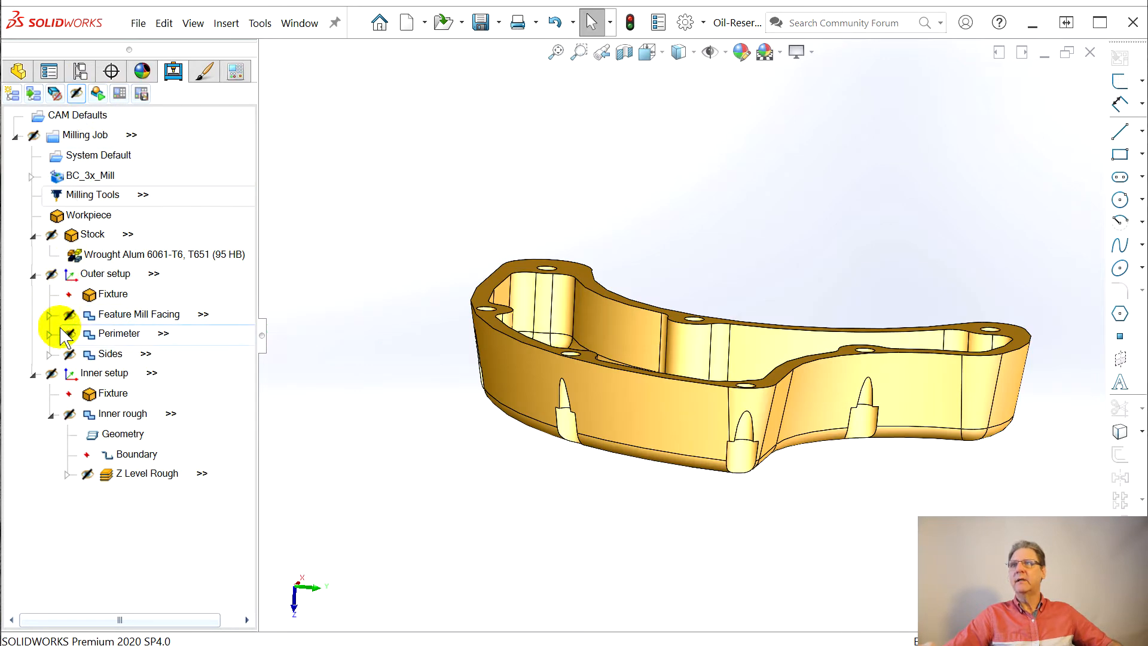
pyautogui.rightClick(93, 338)
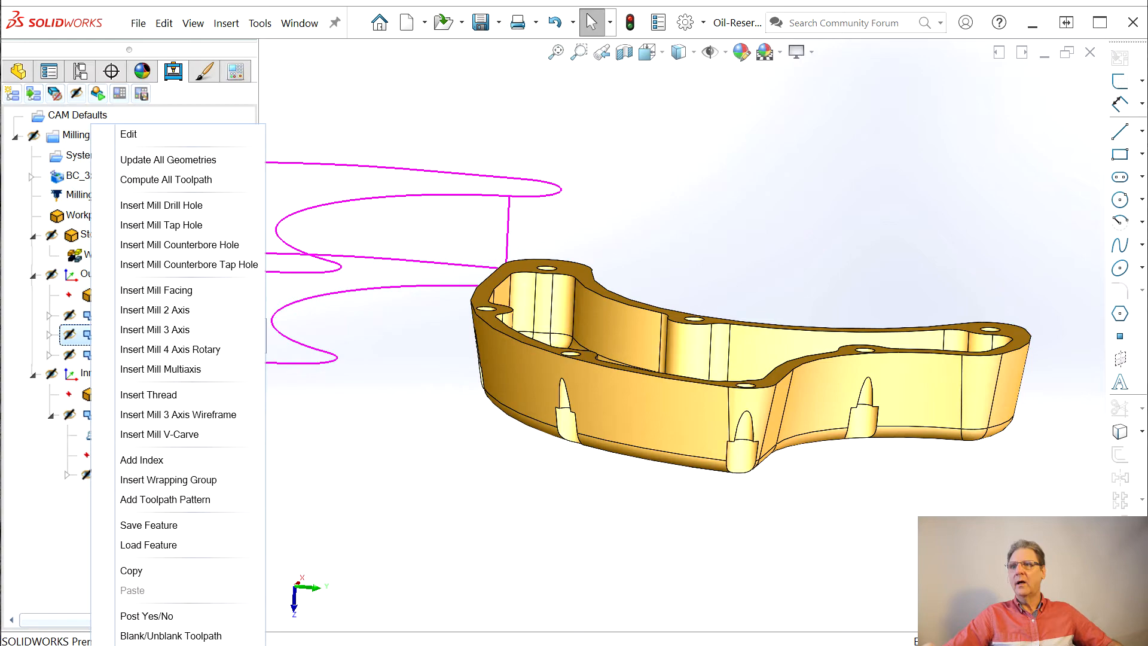
pyautogui.click(153, 636)
pyautogui.moveTo(536, 486); pyautogui.dragTo(656, 414, button='middle')
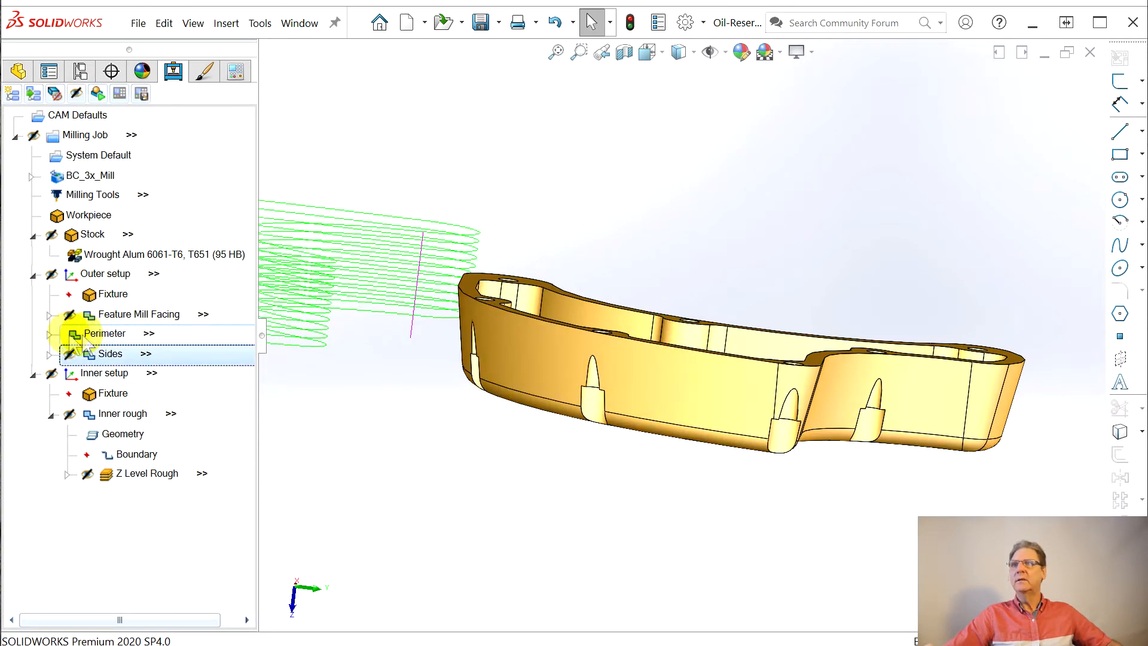
# Expand the Perimeter feature in the CAM tree and retry computing its toolpath
pyautogui.click(53, 336)
pyautogui.rightClick(105, 334)
pyautogui.click(64, 180)
pyautogui.rightClick(77, 340)
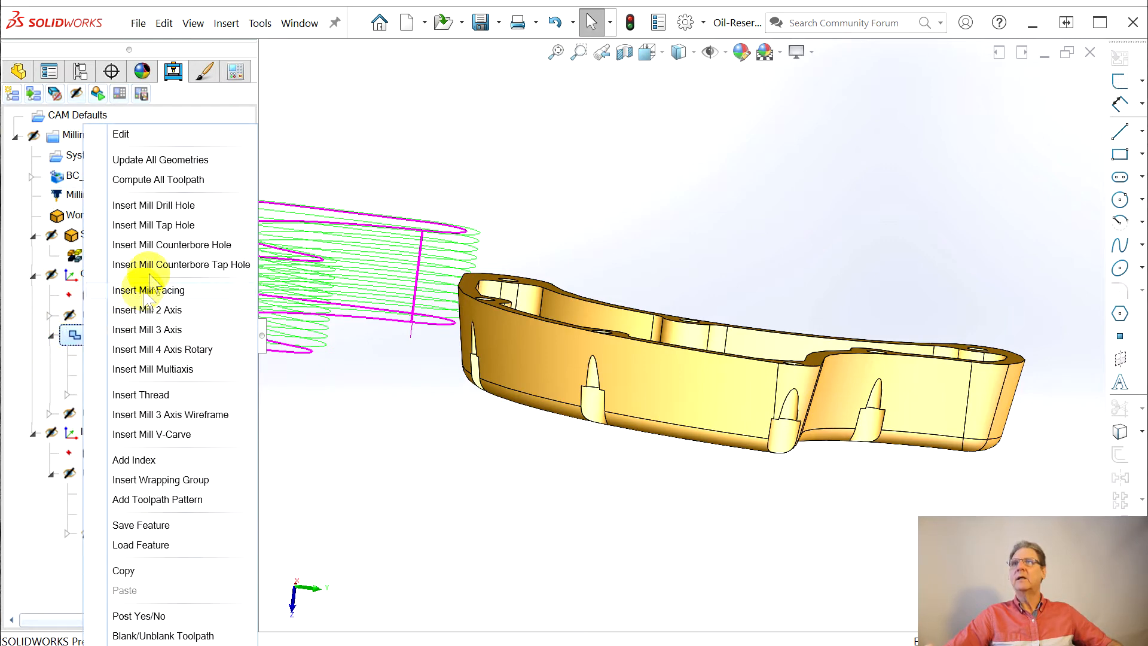
pyautogui.click(161, 181)
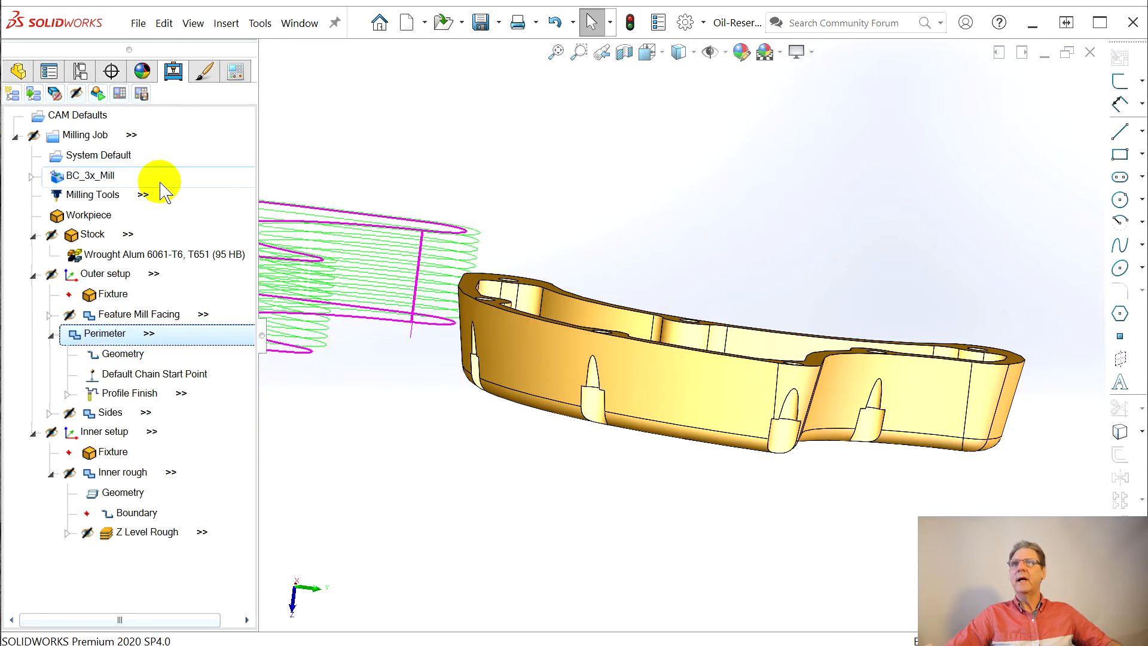
# Reselect the Perimeter geometry, clearing the old edges and selecting the tangent edge chain around the reservoir's outer rim
pyautogui.click(107, 357)
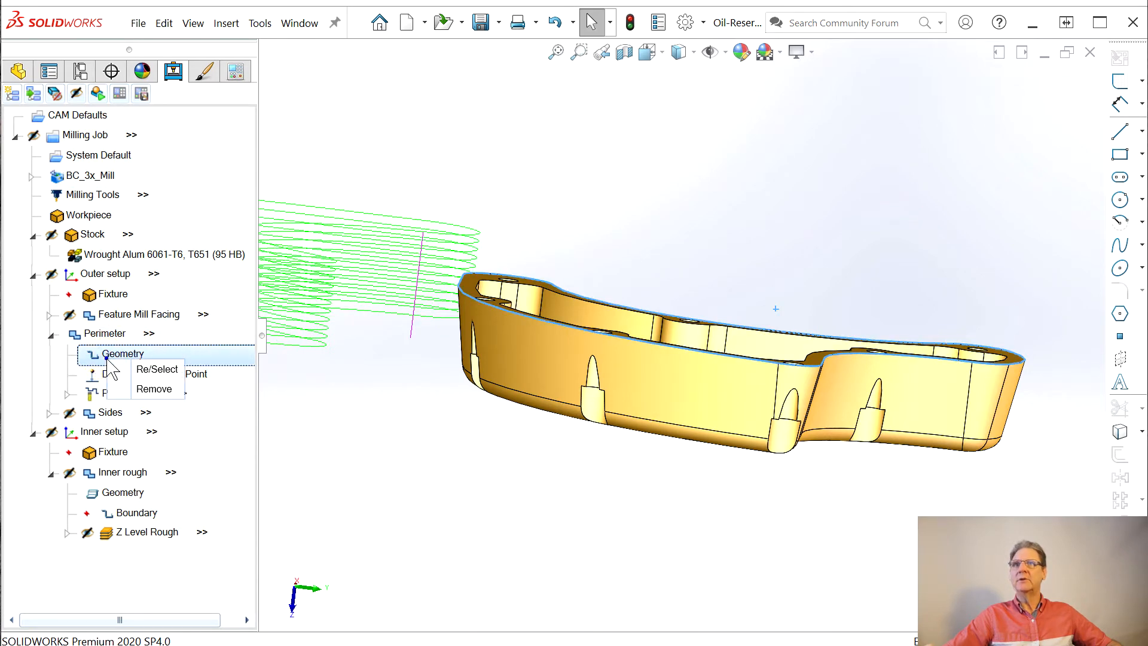
pyautogui.click(143, 369)
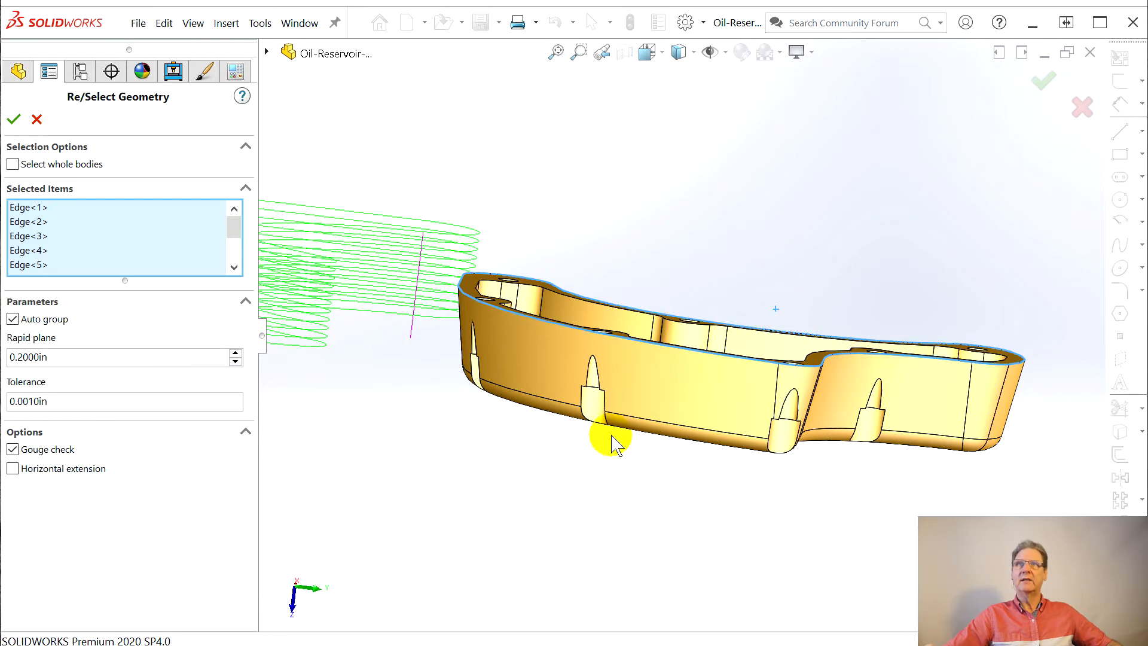
pyautogui.moveTo(541, 464); pyautogui.dragTo(507, 442, button='middle')
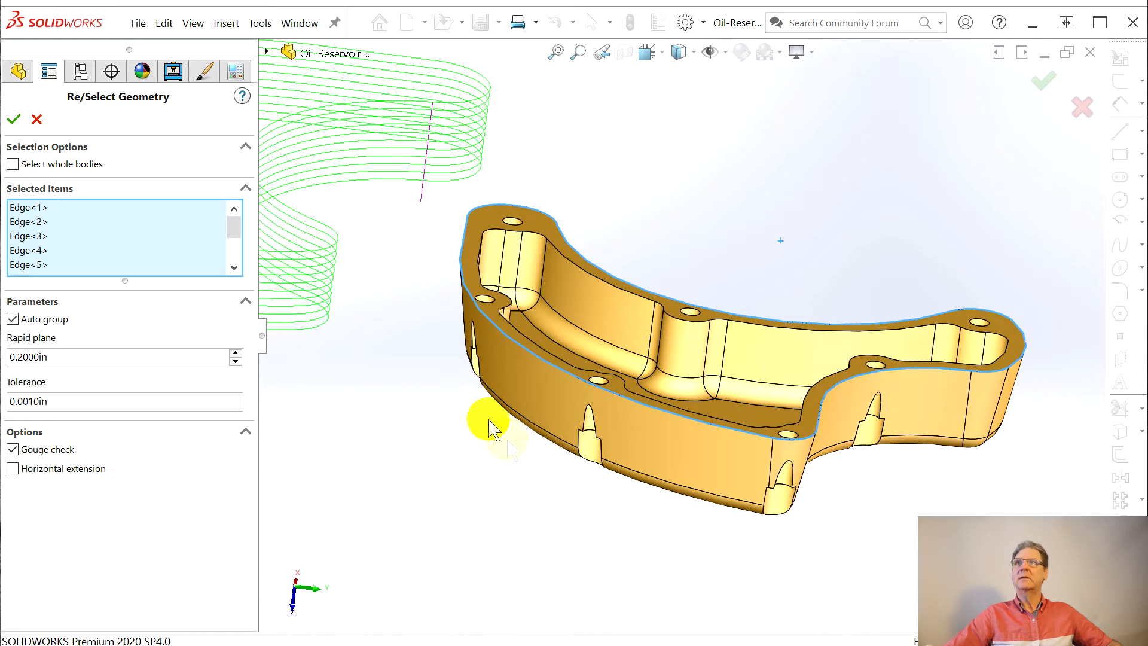
pyautogui.rightClick(75, 236)
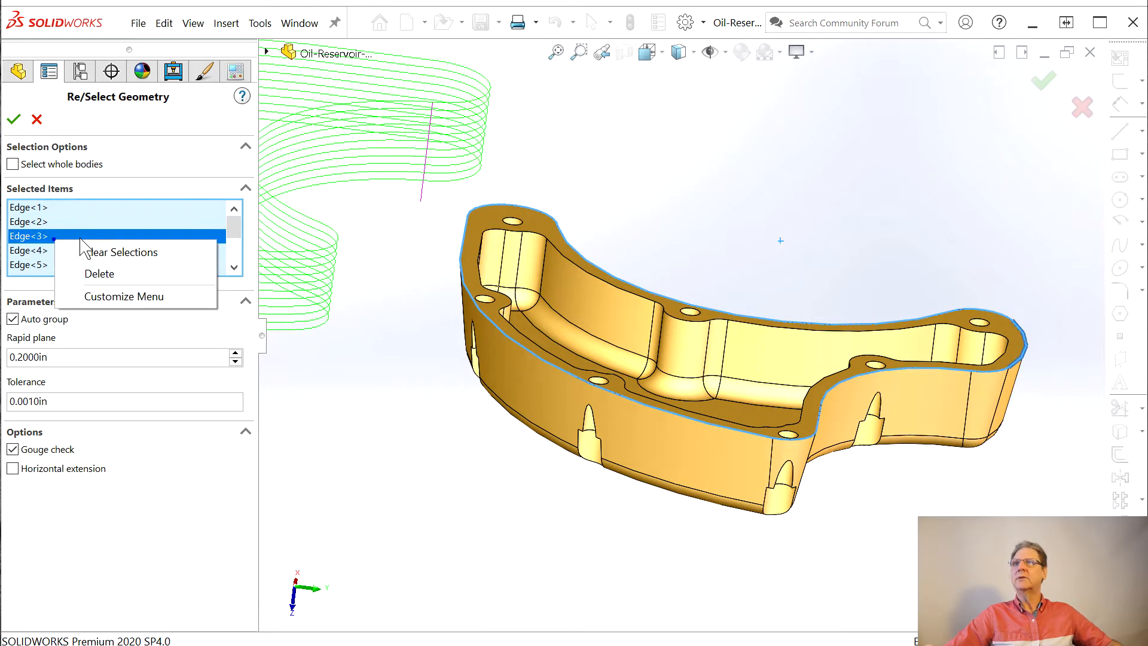
pyautogui.click(102, 249)
pyautogui.rightClick(512, 341)
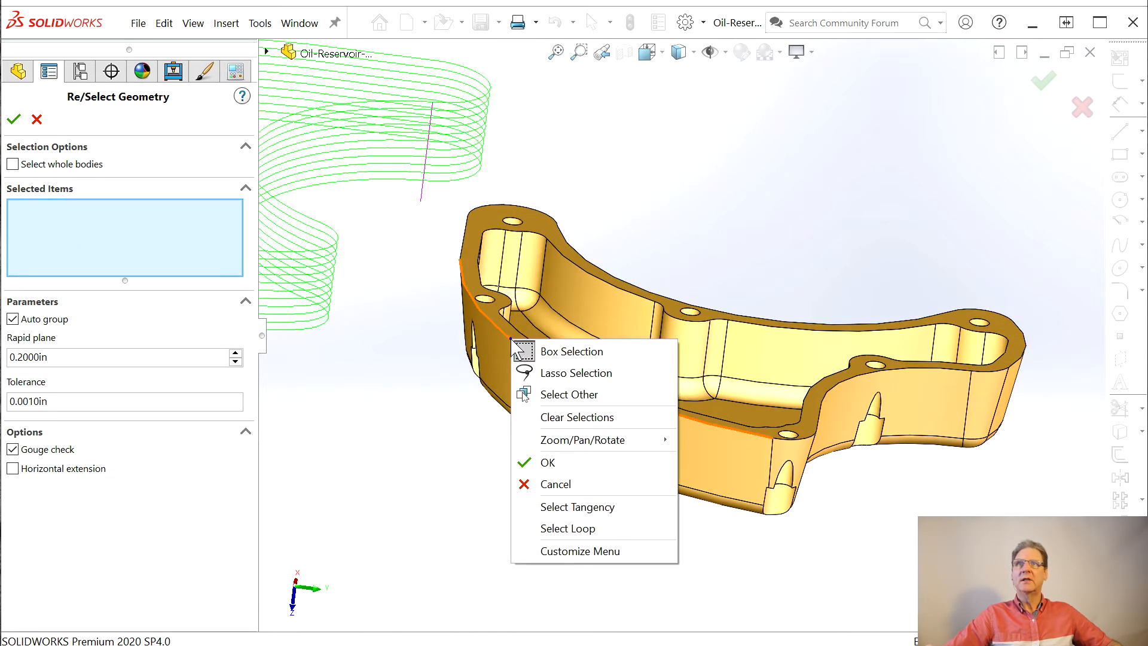
pyautogui.click(620, 513)
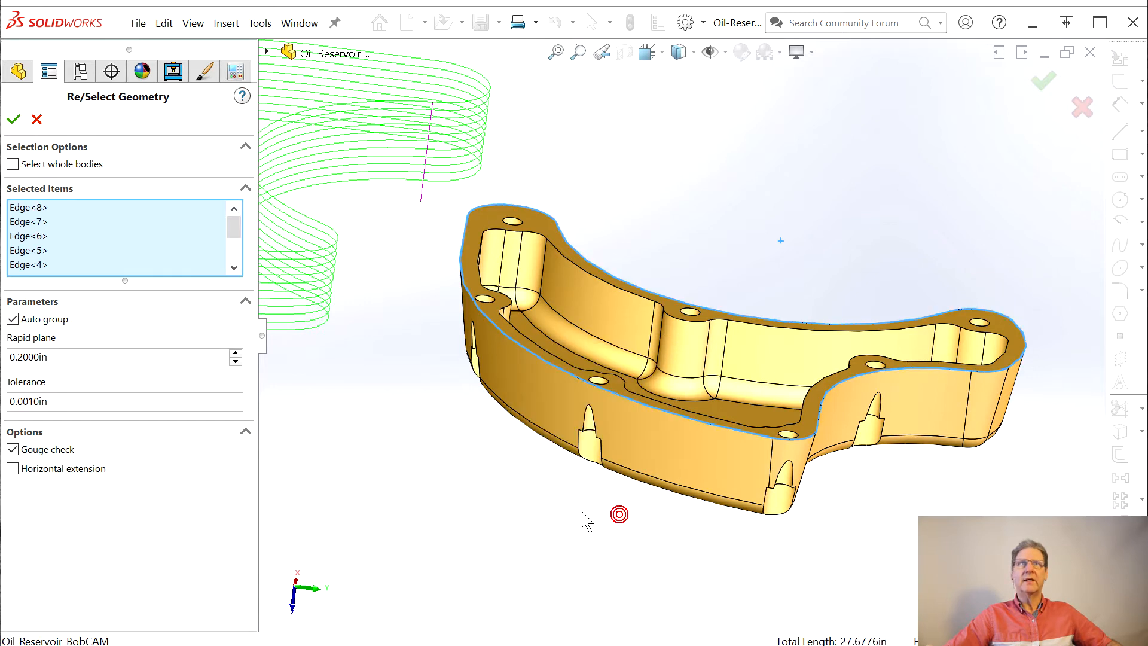
pyautogui.click(14, 119)
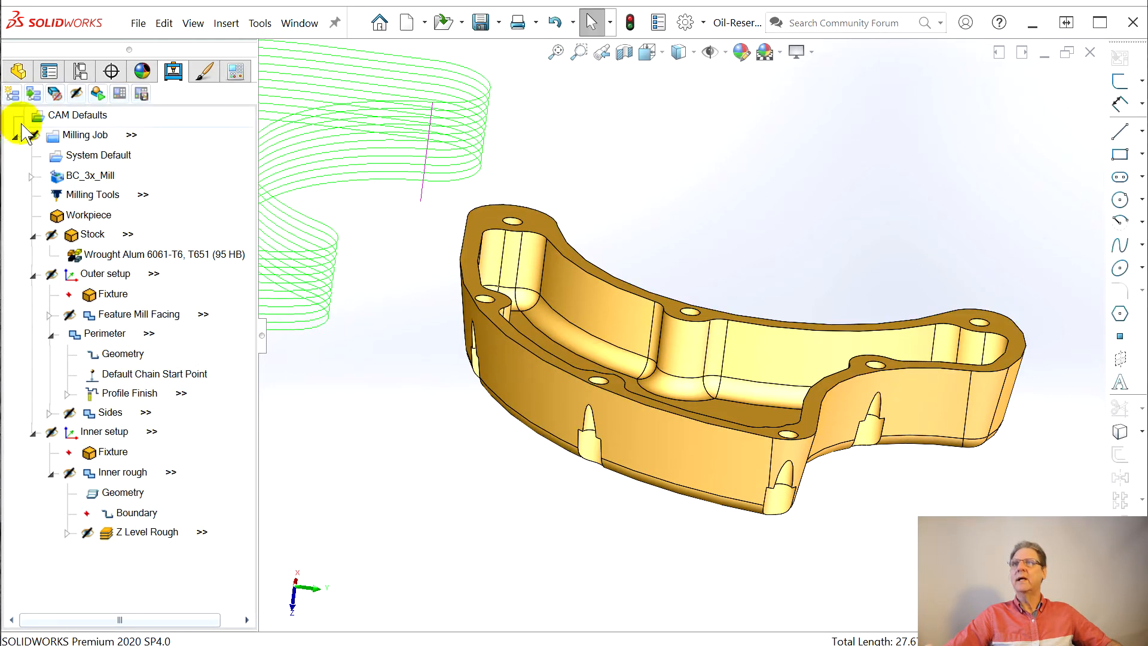
# Compute the Perimeter feature's toolpath from the reselected rim chain and inspect its default chain start point
pyautogui.rightClick(108, 339)
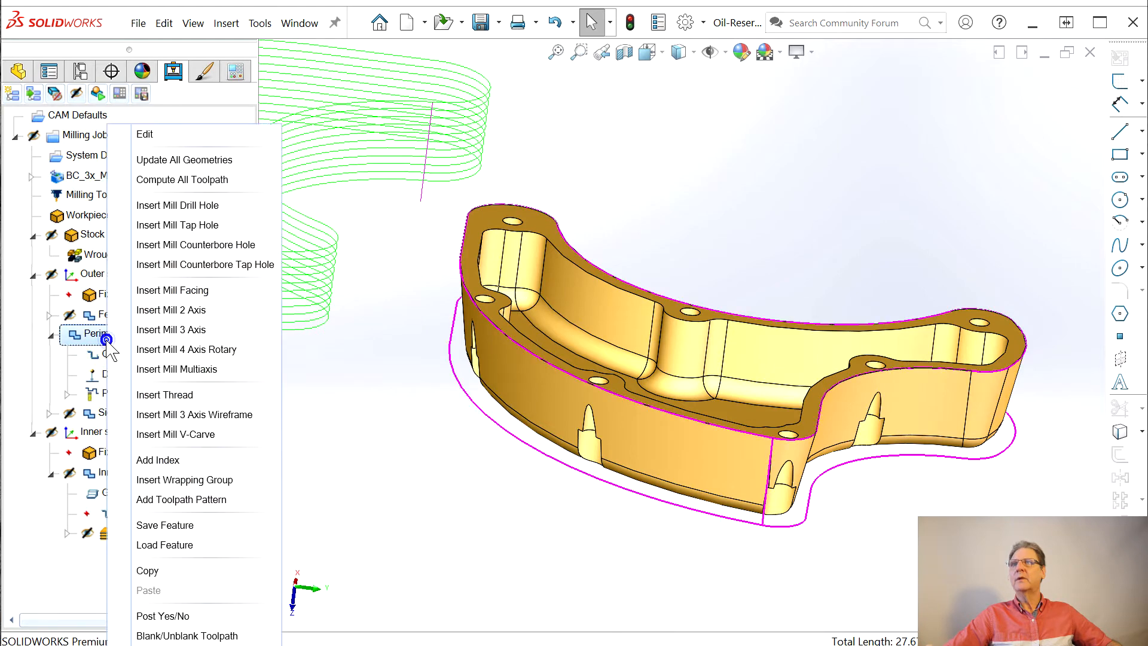
pyautogui.click(172, 181)
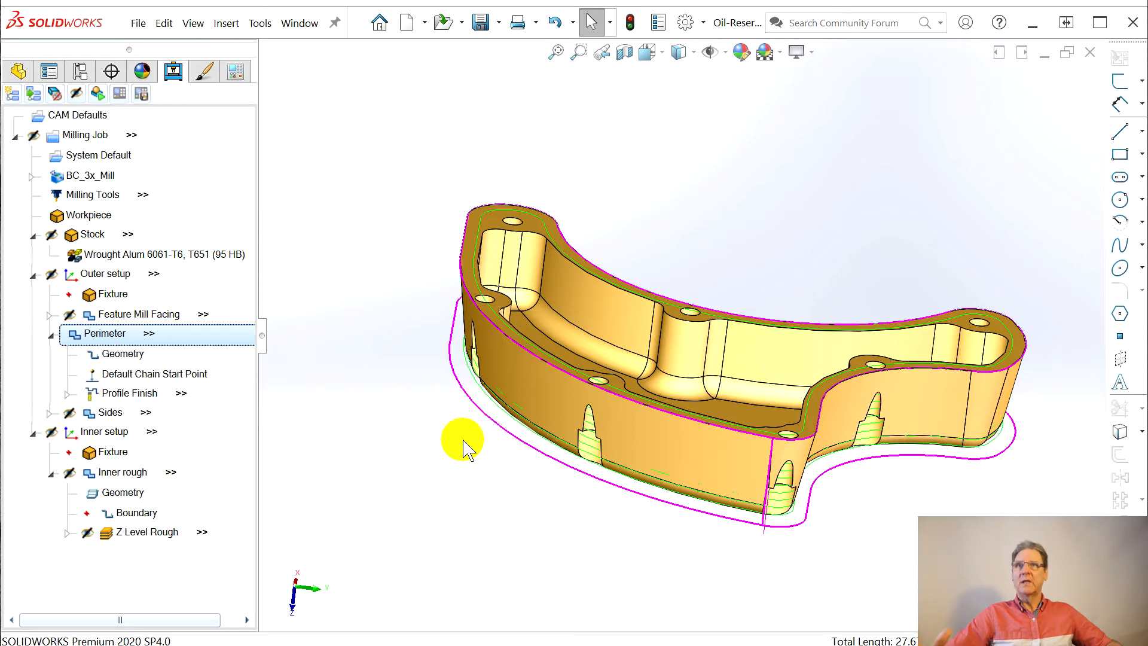
pyautogui.moveTo(513, 469); pyautogui.dragTo(444, 460, button='middle')
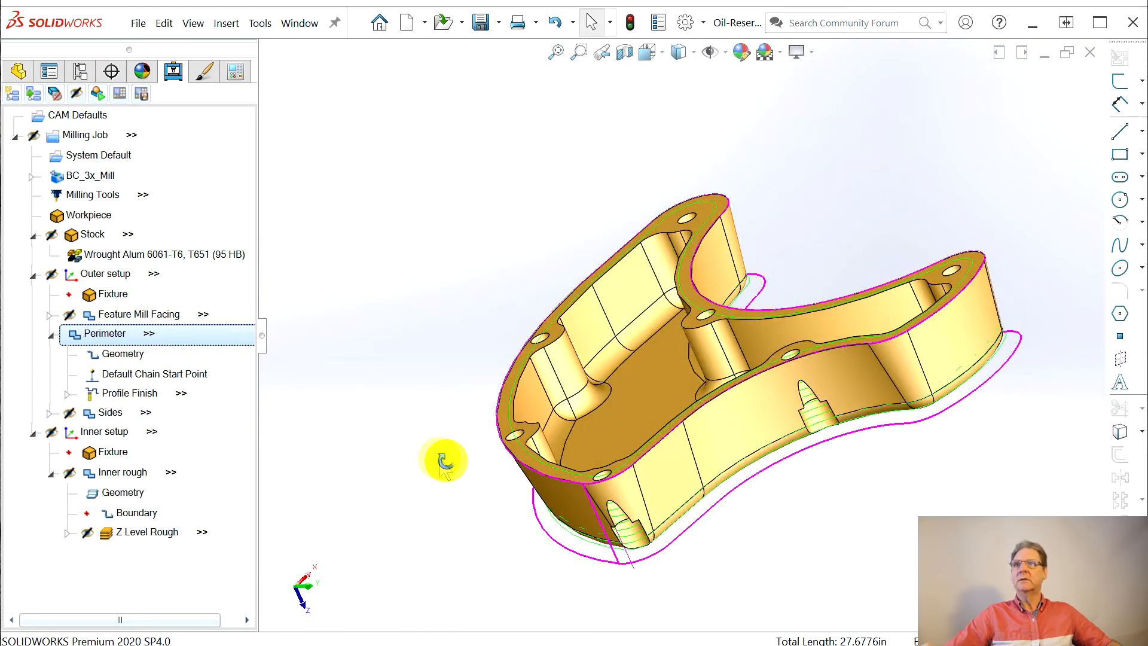
pyautogui.click(184, 375)
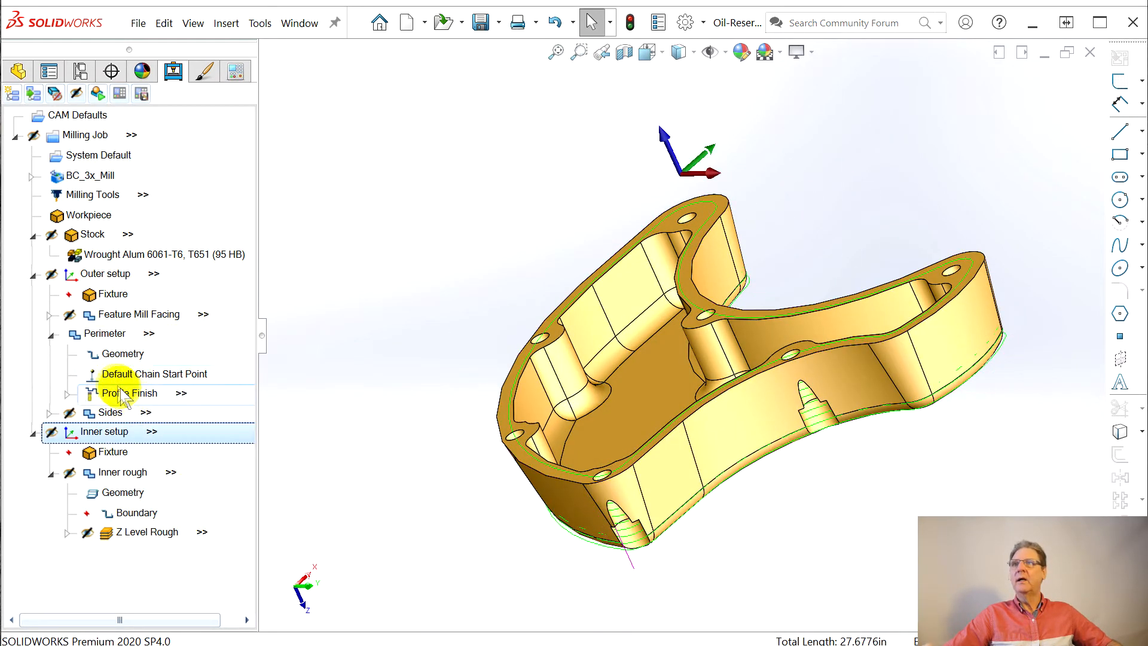
pyautogui.rightClick(134, 376)
pyautogui.click(192, 403)
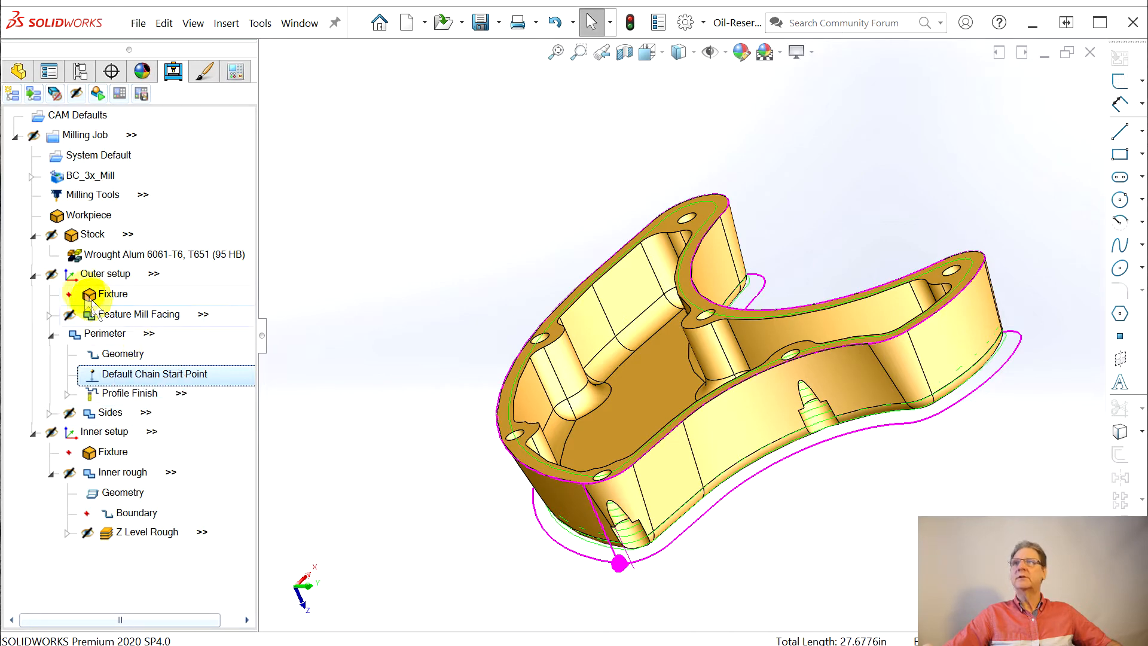
# Recompute the Perimeter toolpath and check its position around the part and against the Feature Mill Facing boundary
pyautogui.click(109, 332)
pyautogui.rightClick(109, 333)
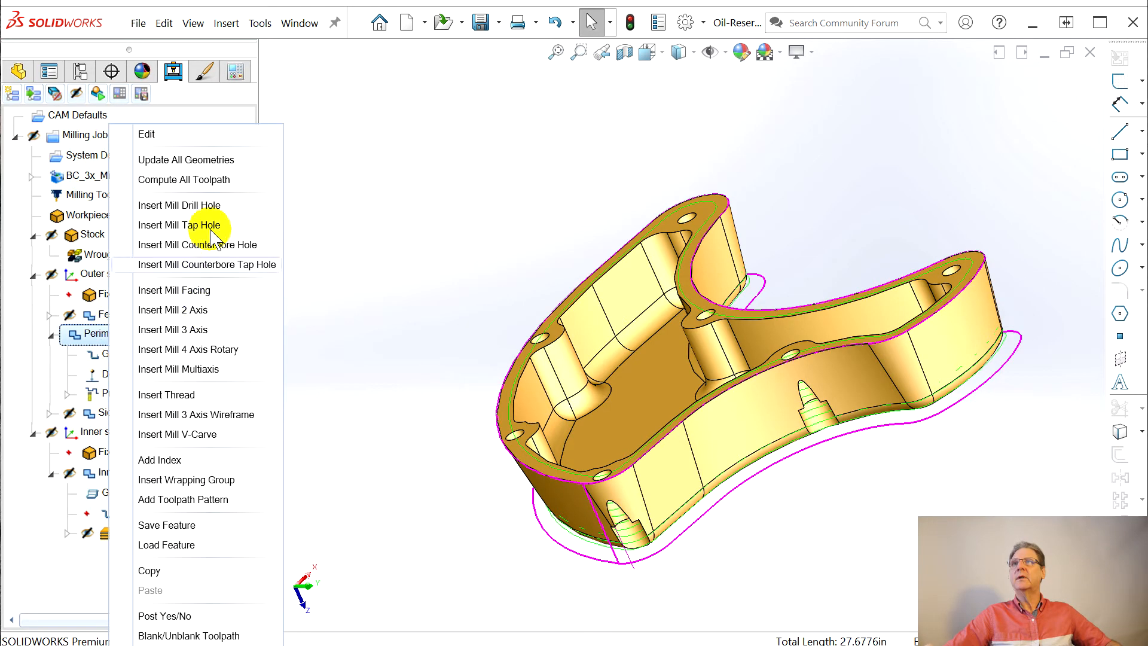
pyautogui.click(206, 179)
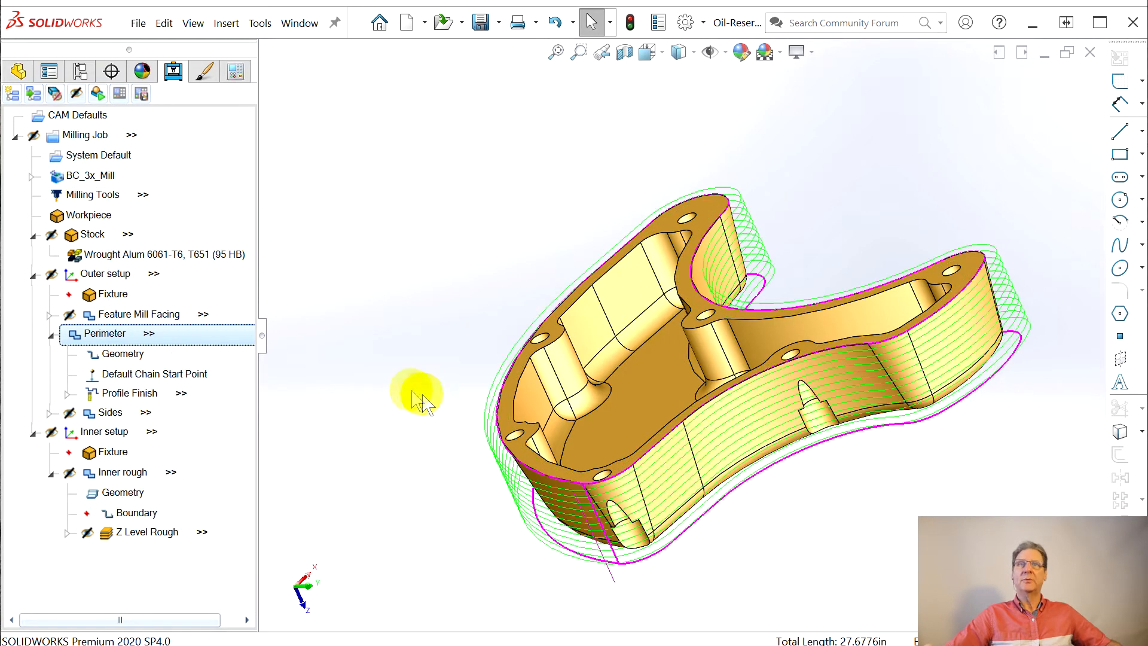
pyautogui.moveTo(398, 446); pyautogui.dragTo(433, 531, button='middle')
pyautogui.click(233, 315)
pyautogui.moveTo(397, 430); pyautogui.dragTo(372, 346, button='middle')
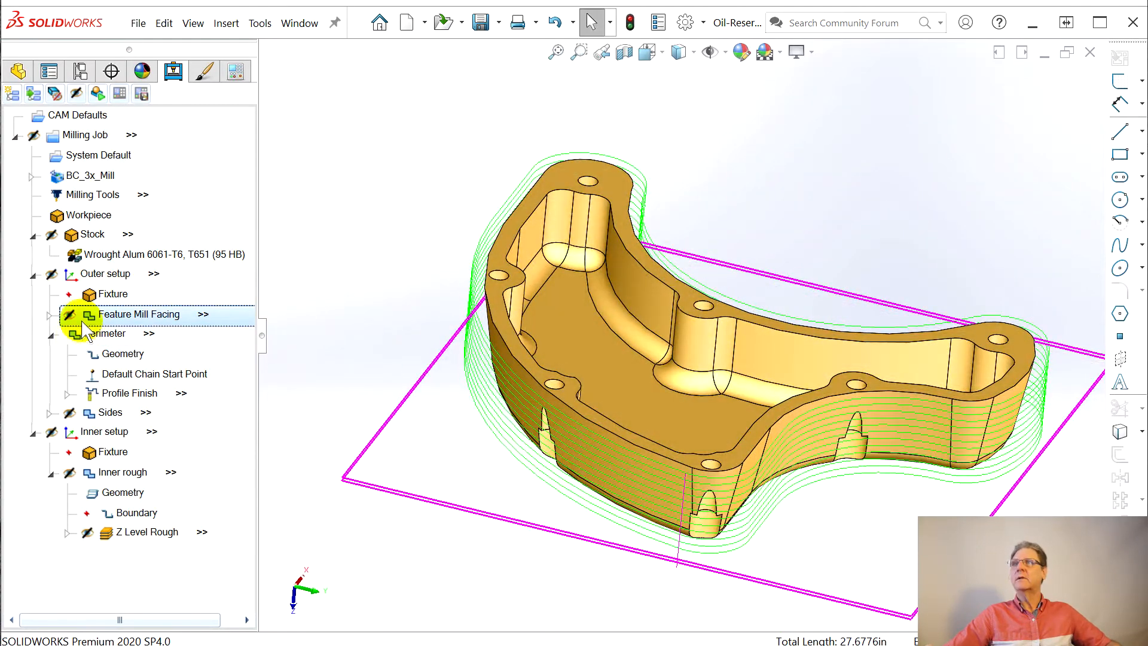
# Highlight the workpiece, hide all toolpaths, and collapse the Inner rough feature
pyautogui.click(89, 215)
pyautogui.click(77, 94)
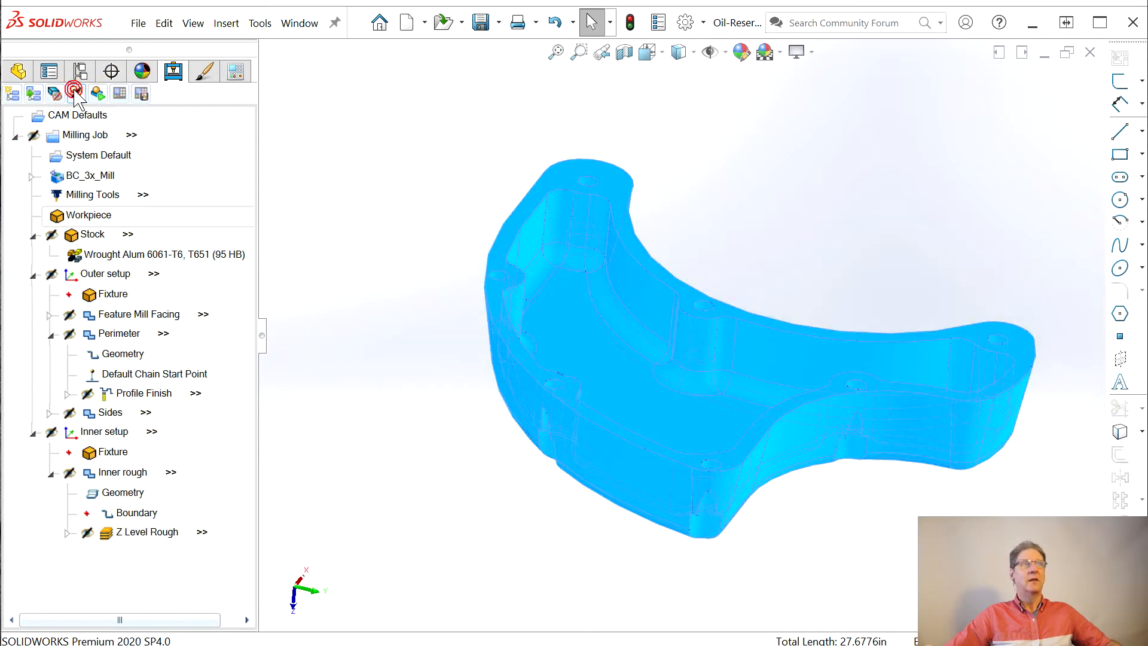
pyautogui.click(52, 475)
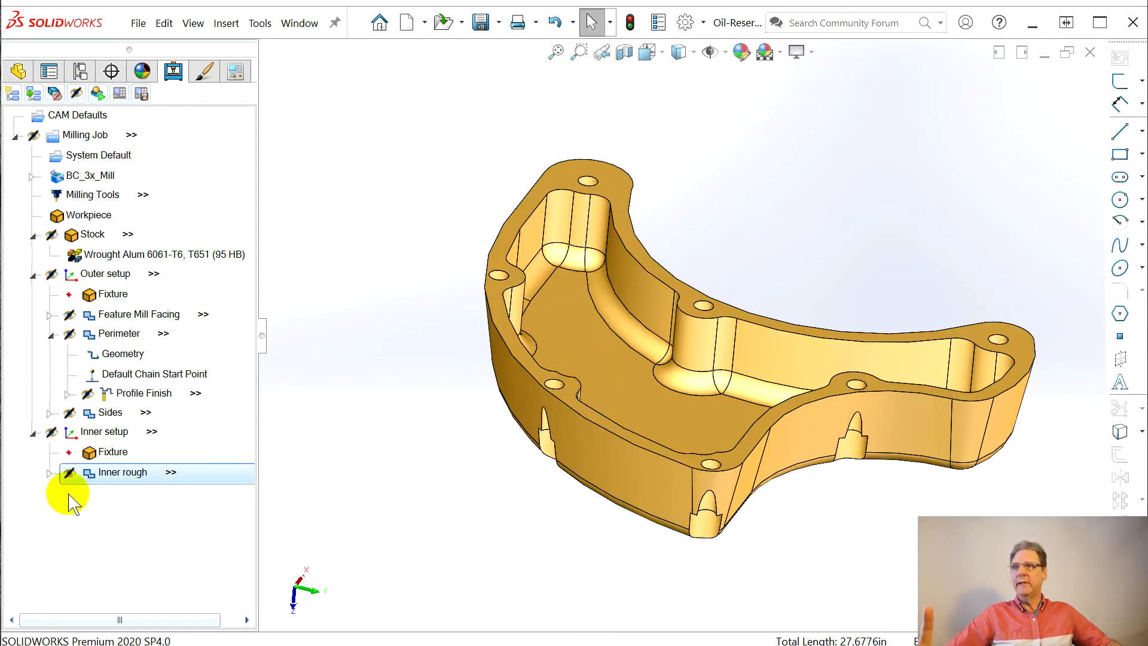
# Insert a Mill 3 Axis feature after Inner rough and select the first screw boss's wall and fillet faces inside the pocket as geometry
pyautogui.rightClick(112, 474)
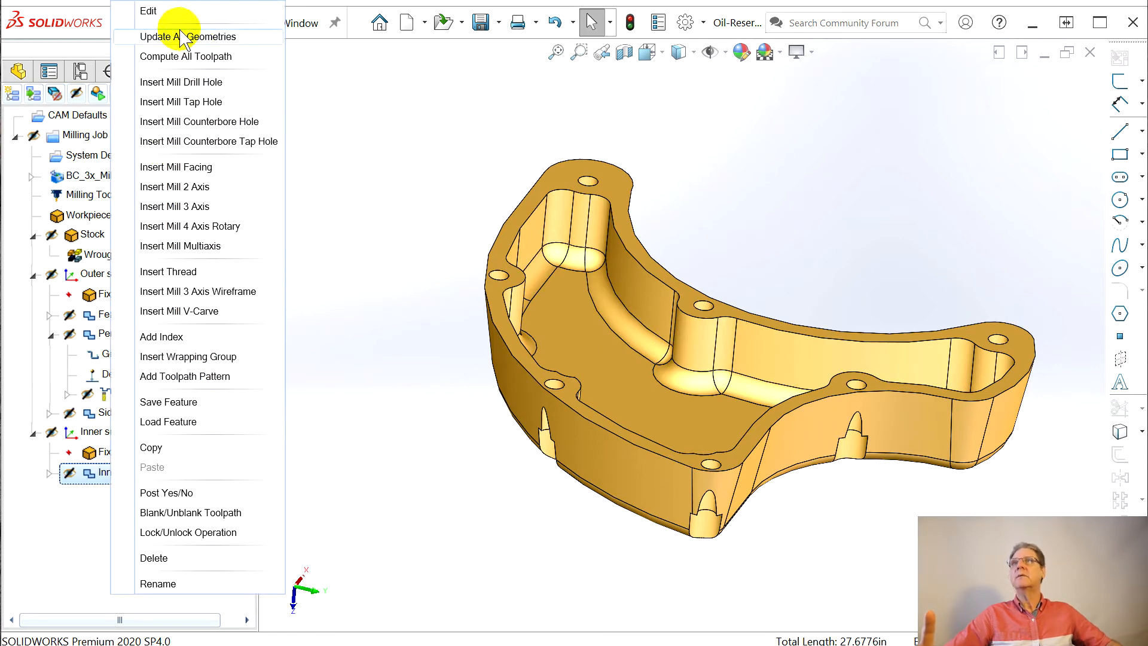
pyautogui.click(186, 208)
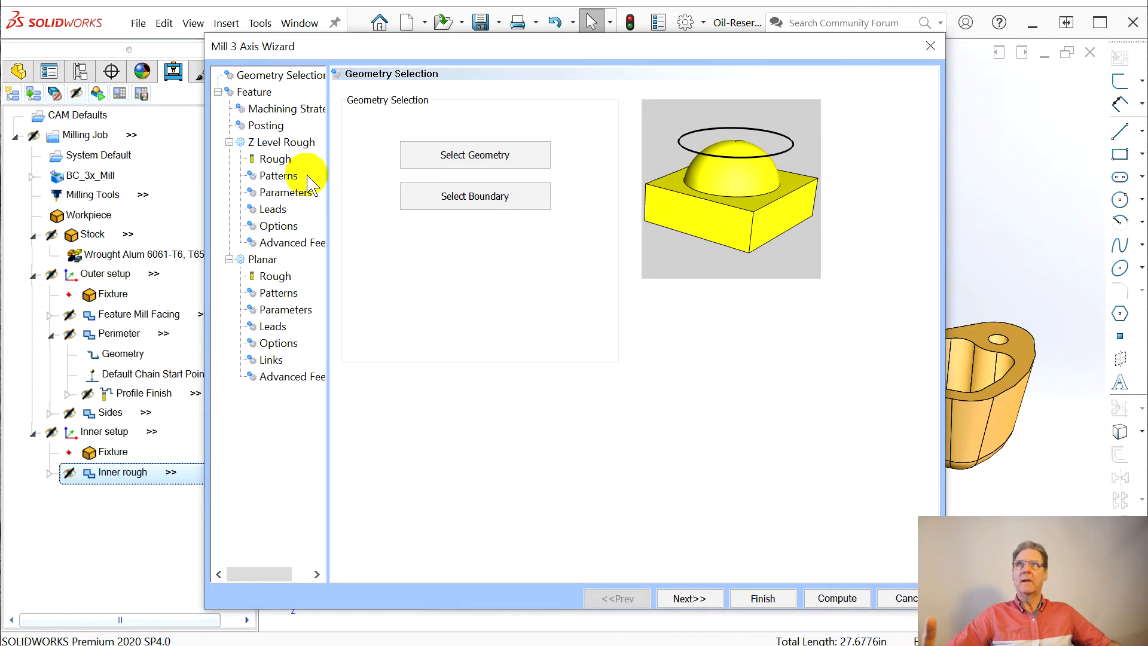
pyautogui.click(448, 154)
pyautogui.moveTo(529, 400); pyautogui.dragTo(546, 330, button='middle')
pyautogui.click(571, 330)
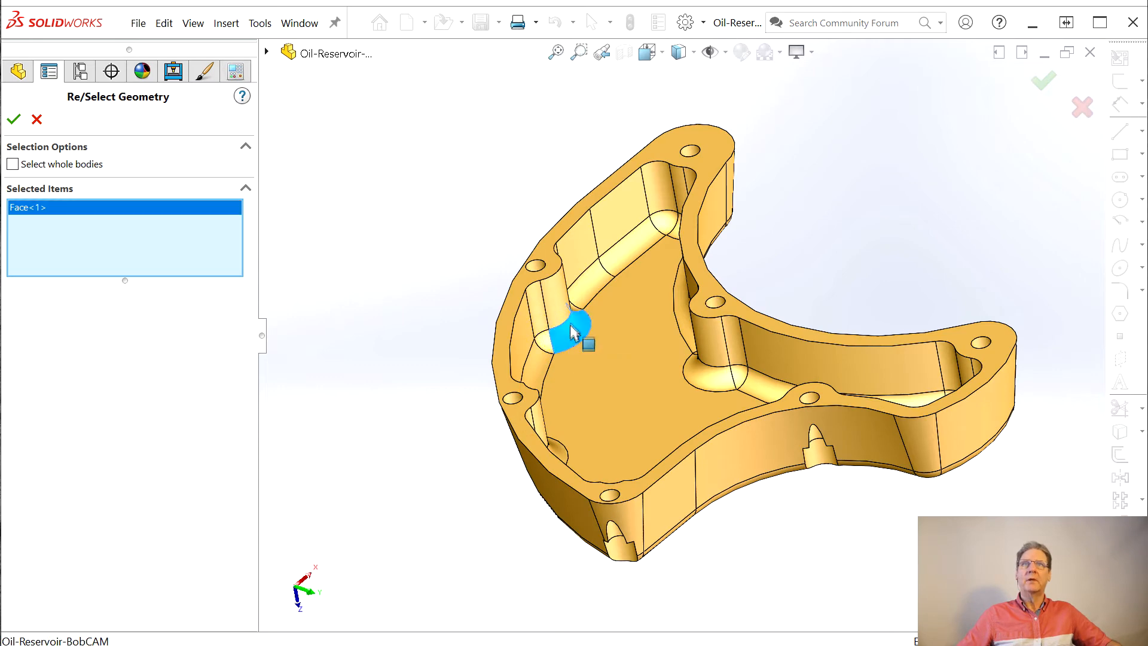
pyautogui.click(560, 308)
pyautogui.moveTo(610, 302); pyautogui.dragTo(597, 353, button='middle')
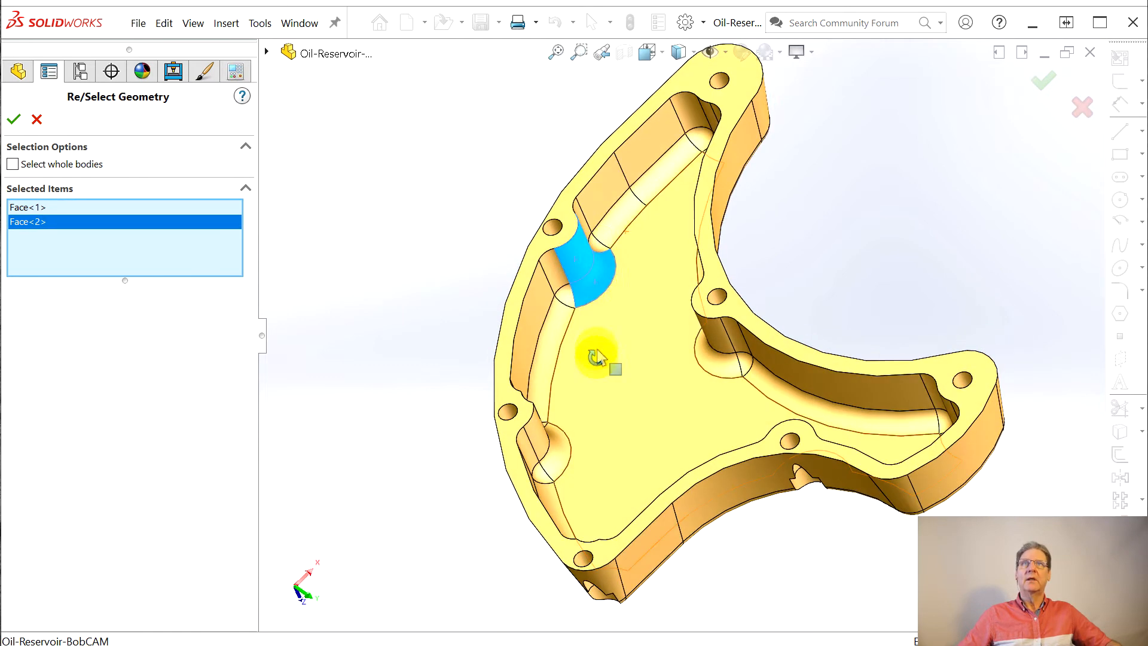
pyautogui.click(595, 241)
pyautogui.click(584, 223)
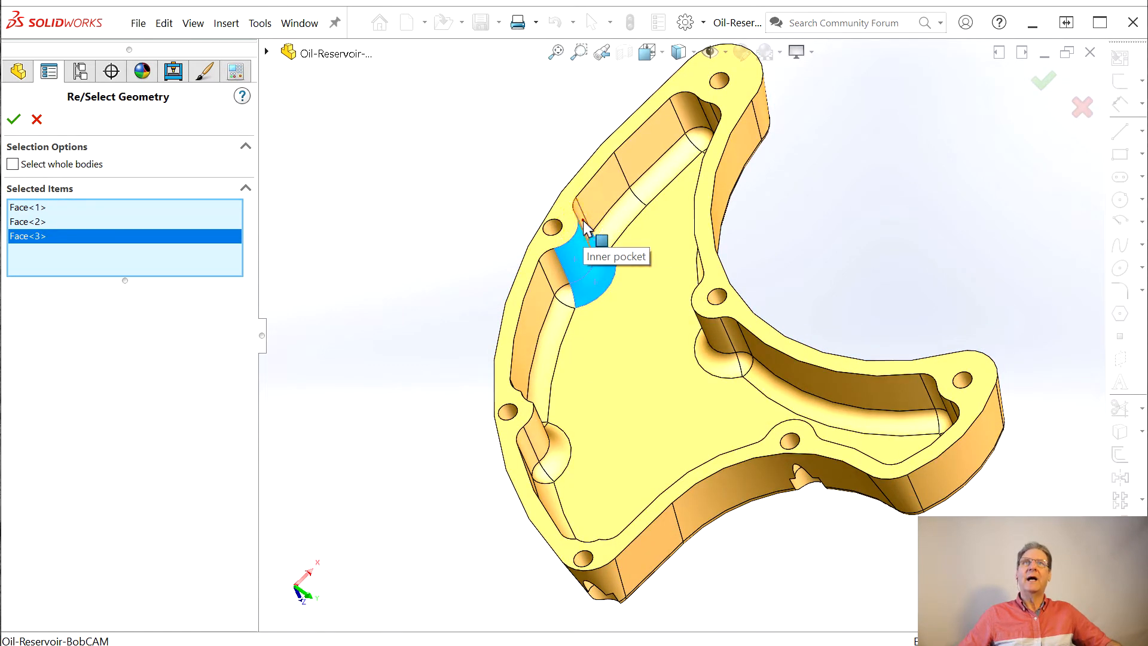
pyautogui.click(583, 222)
# Add the pocket wall and fillet faces from the first boss to the rounded end of the adjoining arm
pyautogui.moveTo(641, 267); pyautogui.dragTo(638, 285, button='middle')
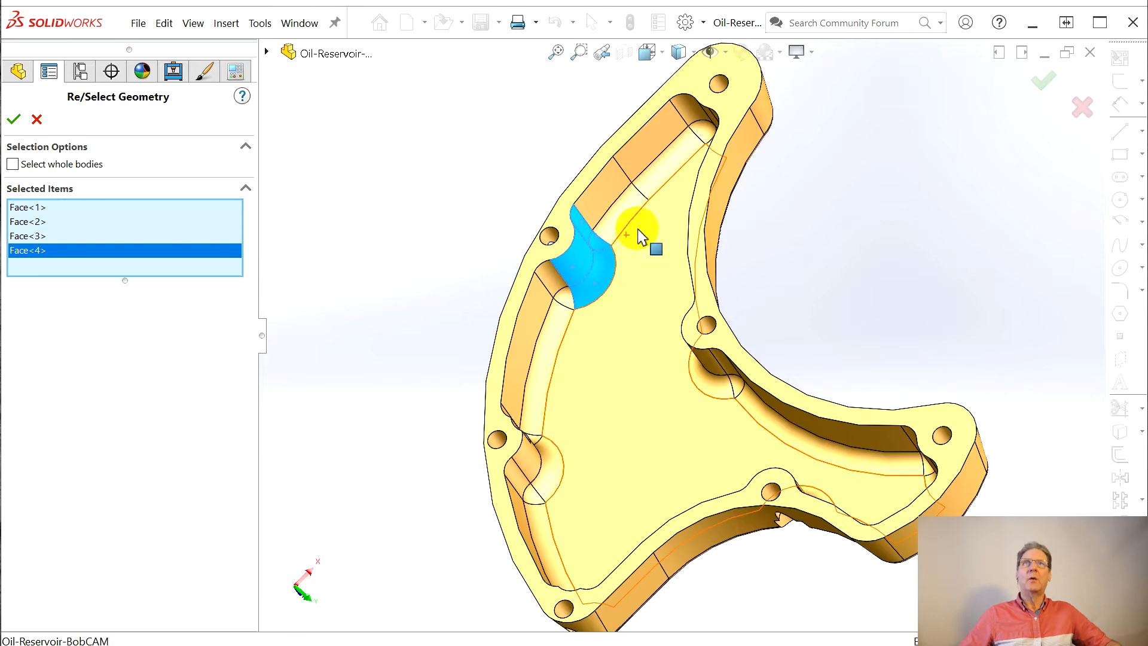
pyautogui.click(619, 205)
pyautogui.click(637, 186)
pyautogui.click(648, 172)
pyautogui.moveTo(668, 191); pyautogui.dragTo(704, 202, button='middle')
pyautogui.click(698, 106)
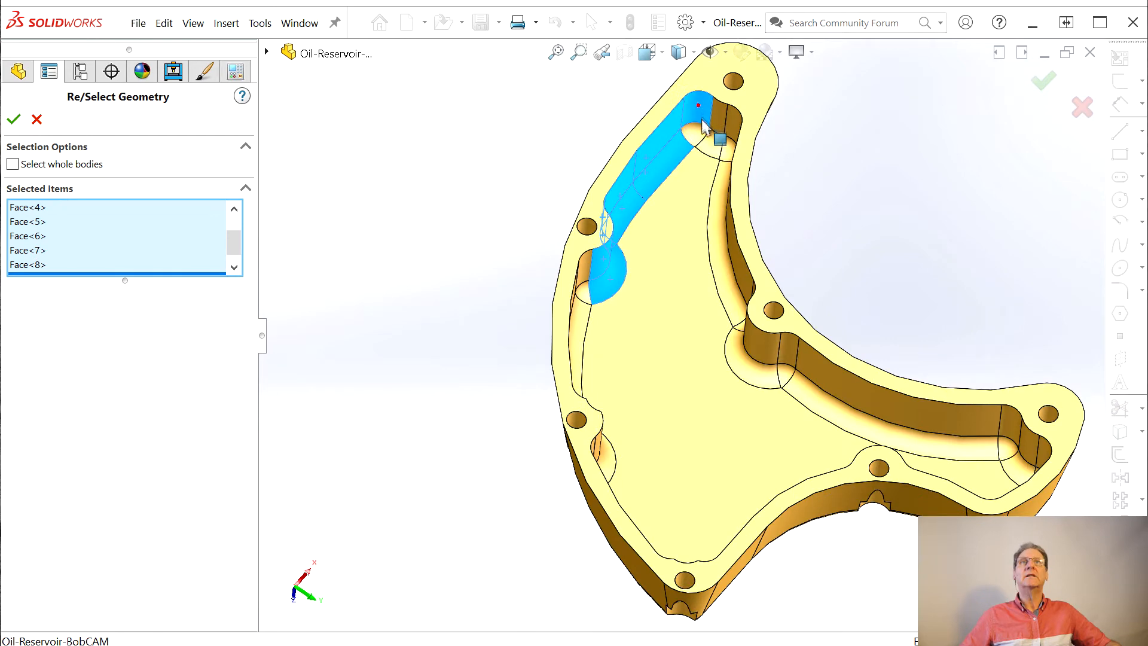
pyautogui.click(716, 145)
pyautogui.click(745, 135)
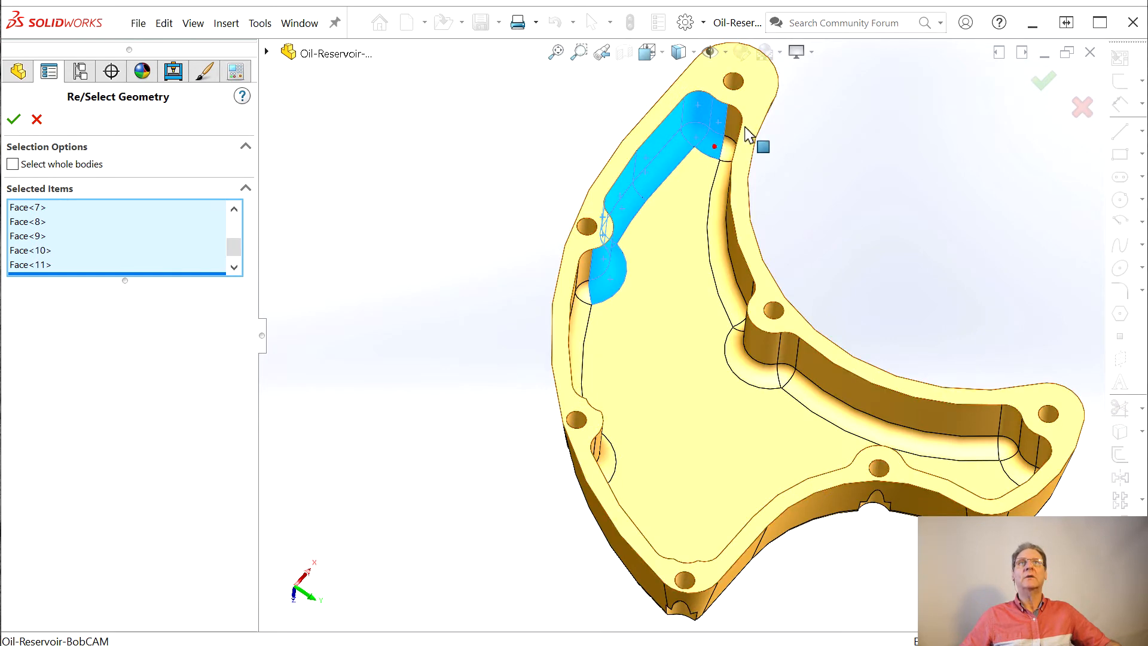
pyautogui.click(733, 128)
# Add the wall and fillet faces along the pocket's concave side, from the first arm's end around the middle boss
pyautogui.moveTo(686, 216); pyautogui.dragTo(720, 141, button='middle')
pyautogui.click(712, 138)
pyautogui.click(723, 202)
pyautogui.click(751, 197)
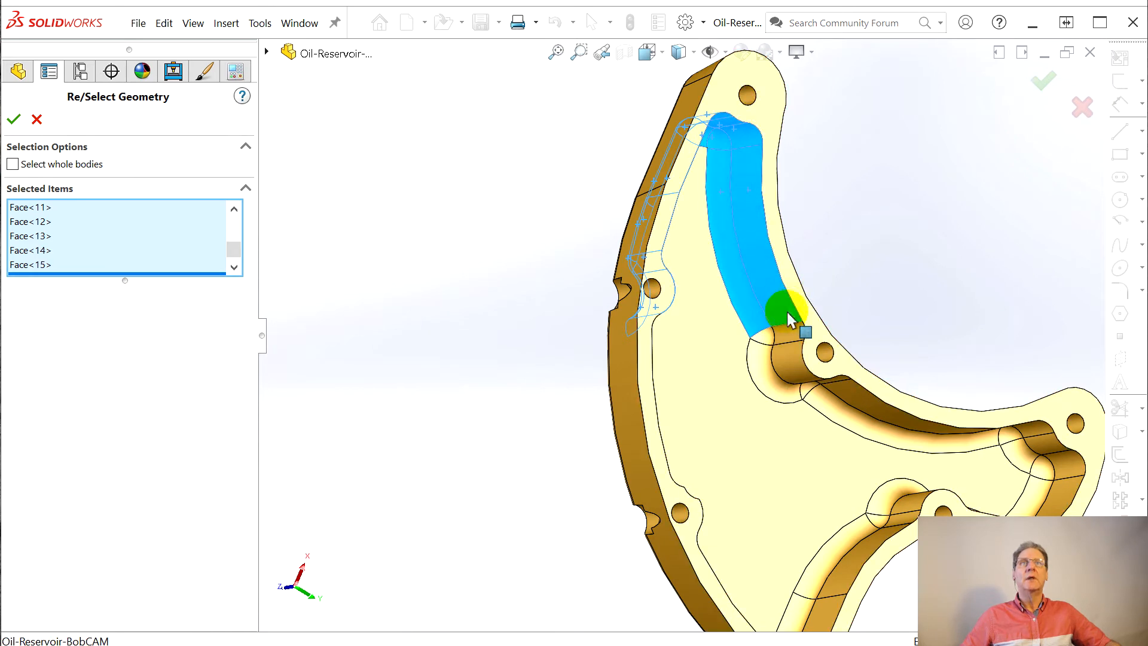
pyautogui.click(775, 381)
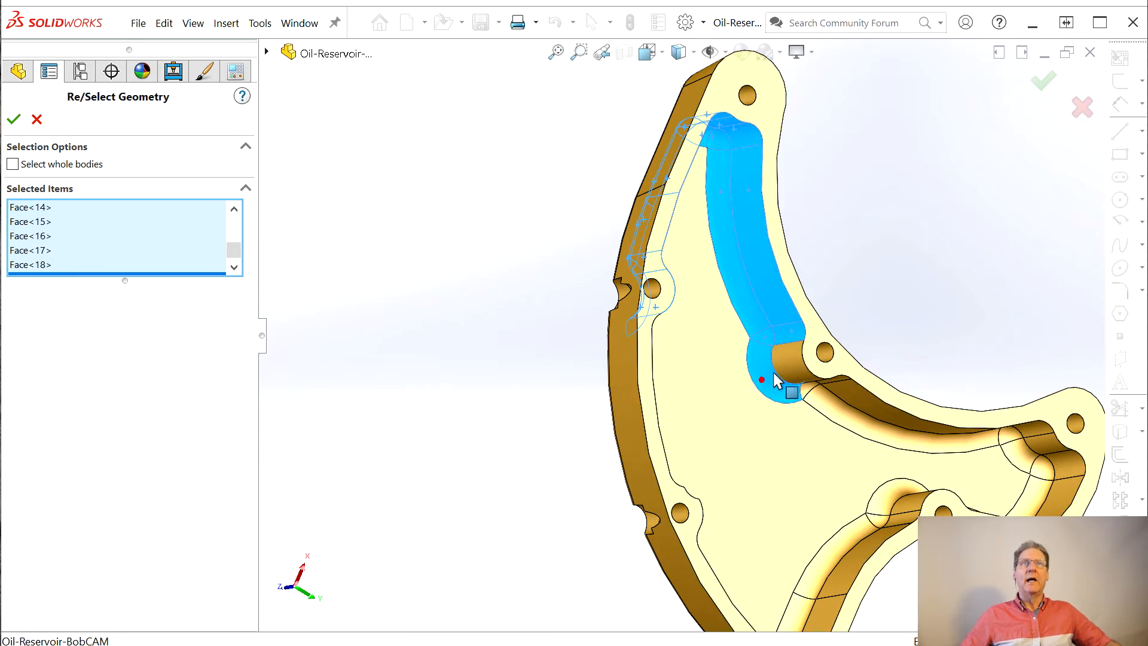
pyautogui.click(787, 367)
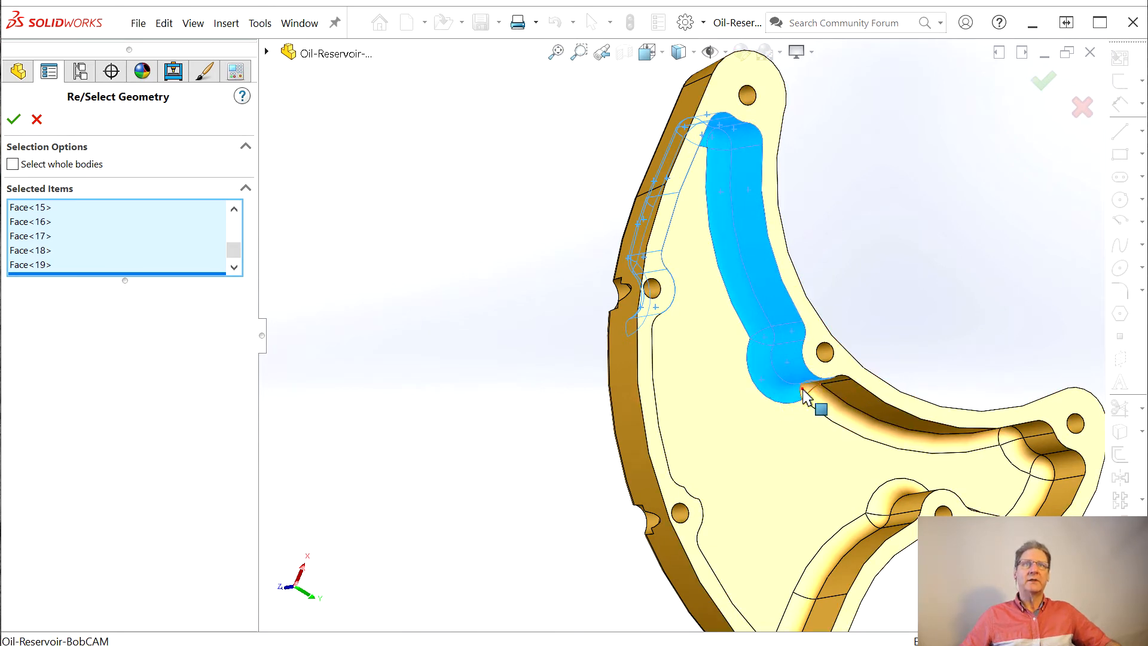
# Add the long fillet and wall faces running from the middle boss toward the pocket's second arm
pyautogui.click(849, 411)
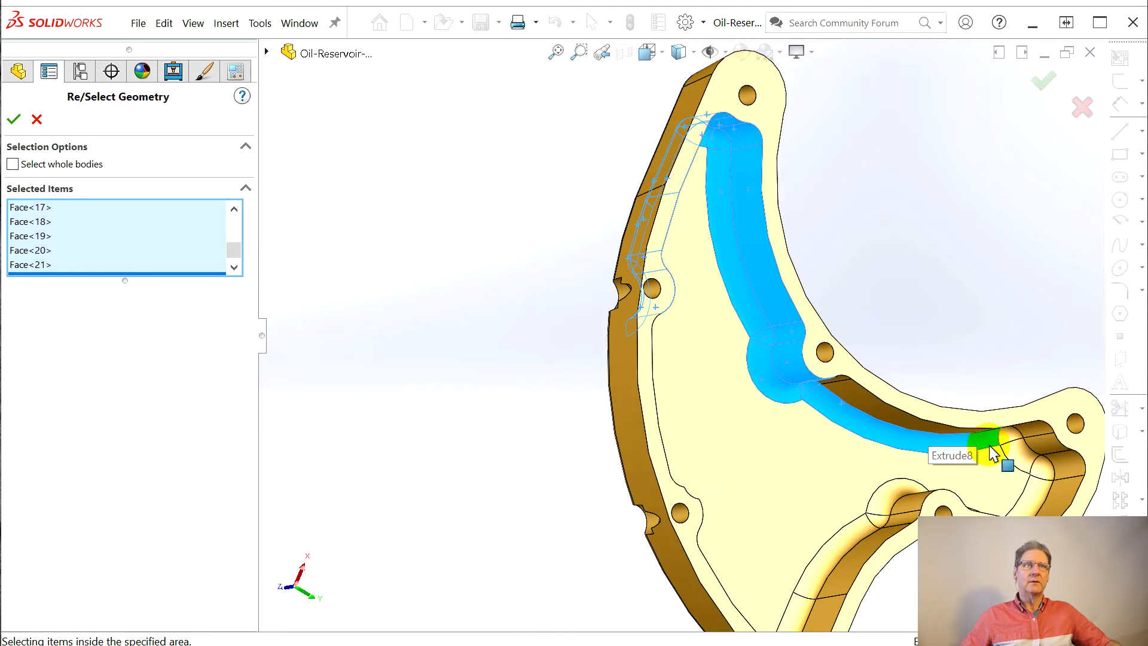
pyautogui.click(1010, 448)
pyautogui.moveTo(807, 469); pyautogui.dragTo(834, 353, button='middle')
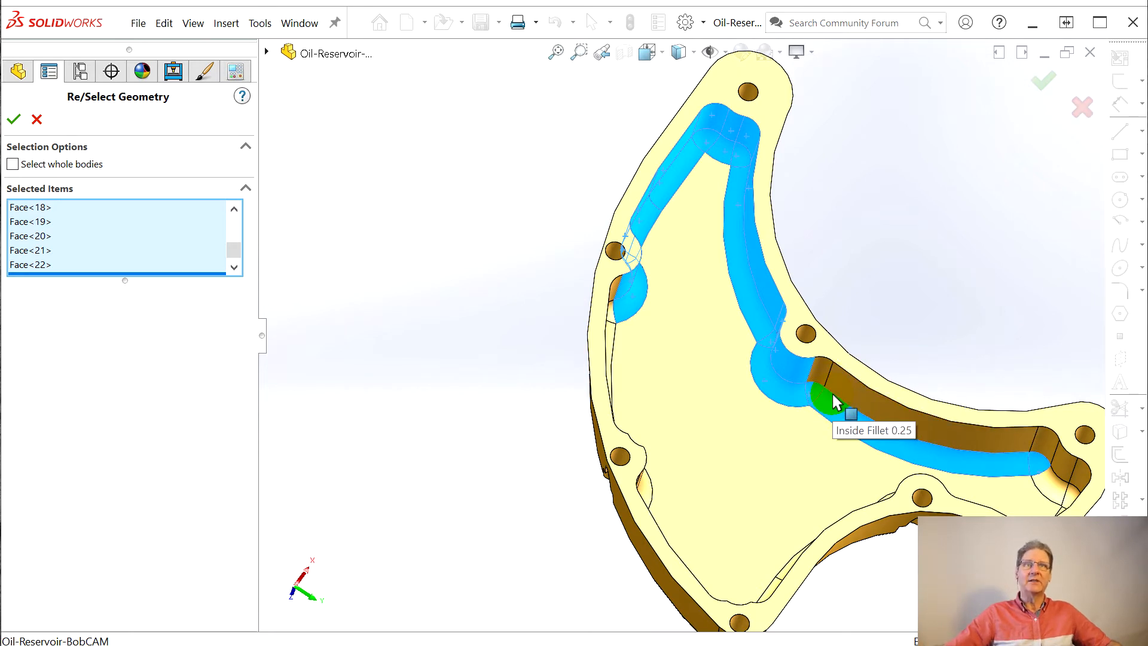
pyautogui.click(873, 402)
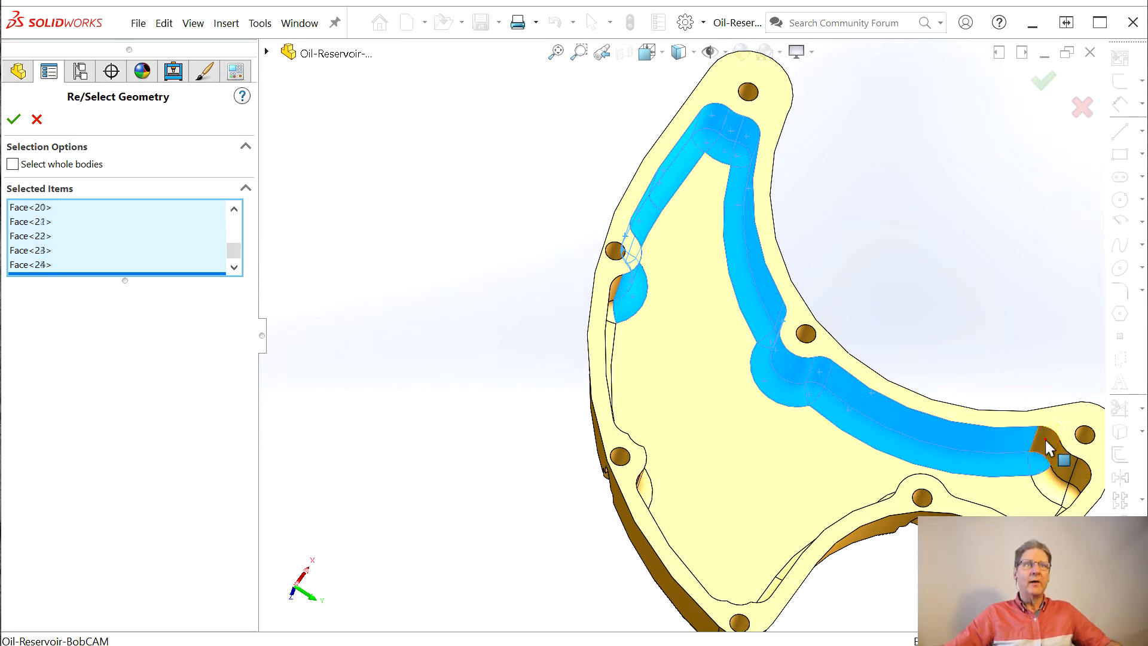
# Add the wall and corner fillet faces around the rounded end of the pocket's second arm
pyautogui.click(1084, 470)
pyautogui.moveTo(920, 472); pyautogui.dragTo(976, 488, button='middle')
pyautogui.click(1019, 479)
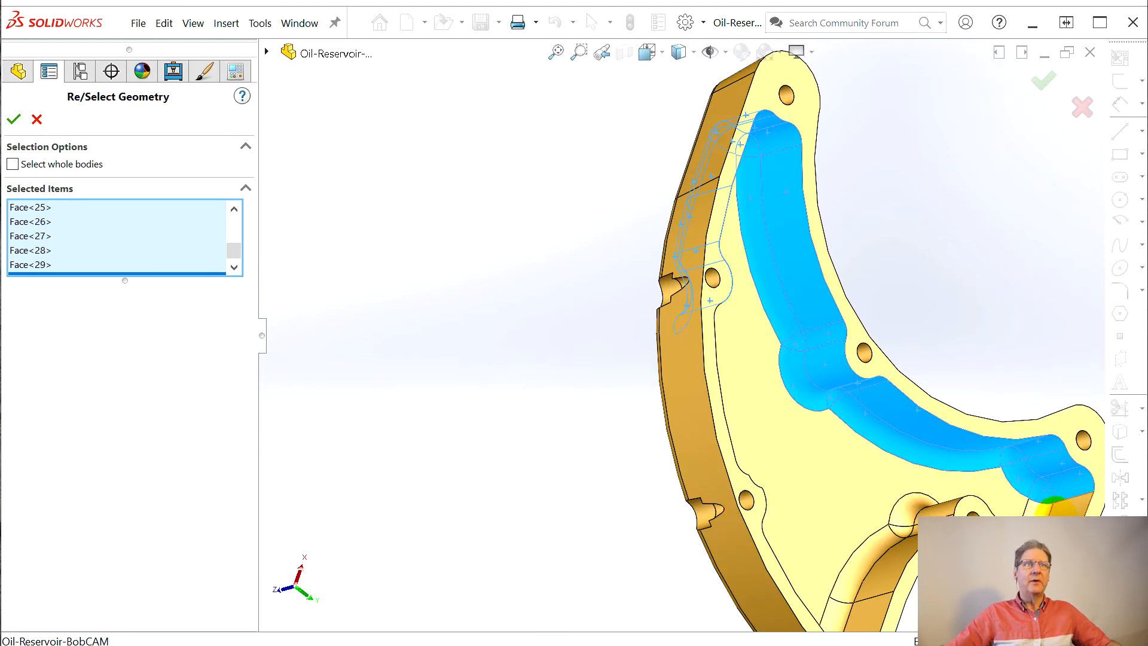
pyautogui.click(1036, 510)
pyautogui.moveTo(980, 539); pyautogui.dragTo(828, 590, button='middle')
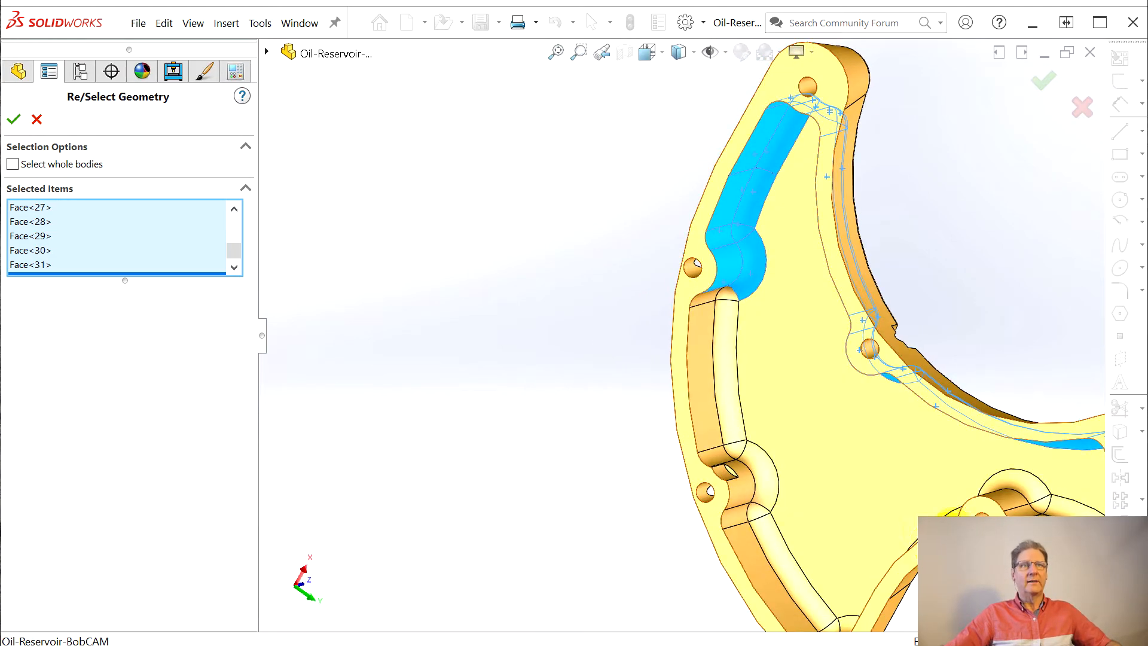
# Add the wall and fillet faces between the second arm's end and the next boss on the pocket's opposite side
pyautogui.scroll(1, 977, 508)
pyautogui.scroll(1, 987, 506)
pyautogui.moveTo(986, 495); pyautogui.dragTo(941, 460, button='middle')
pyautogui.click(925, 462)
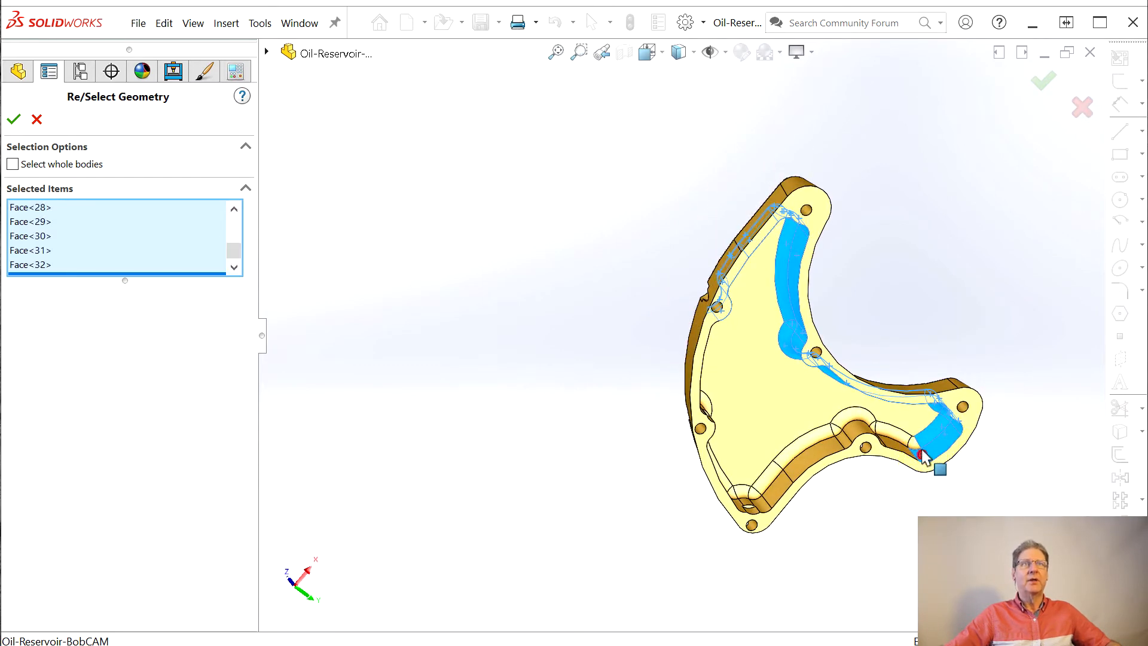
pyautogui.click(919, 452)
pyautogui.click(906, 454)
pyautogui.click(895, 430)
pyautogui.moveTo(945, 442); pyautogui.dragTo(879, 426, button='middle')
pyautogui.click(901, 426)
pyautogui.click(875, 426)
# Add the remaining faces of that boss and the long wall and fillet faces leading to the pocket's far corner
pyautogui.moveTo(836, 460); pyautogui.dragTo(859, 421, button='middle')
pyautogui.click(839, 418)
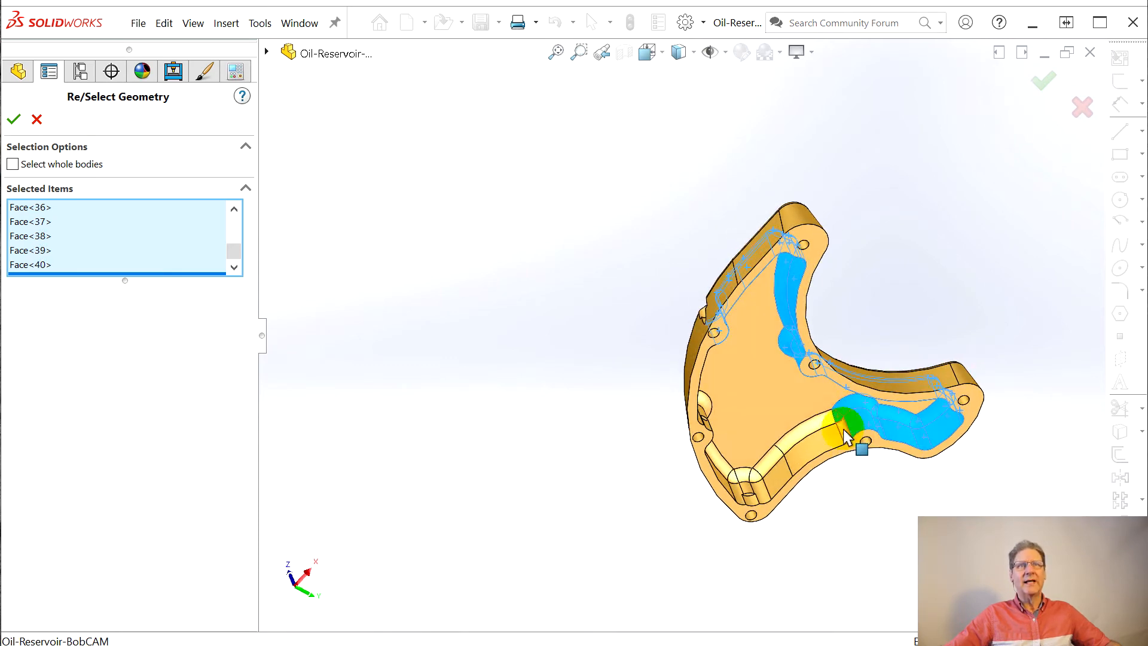
pyautogui.click(817, 431)
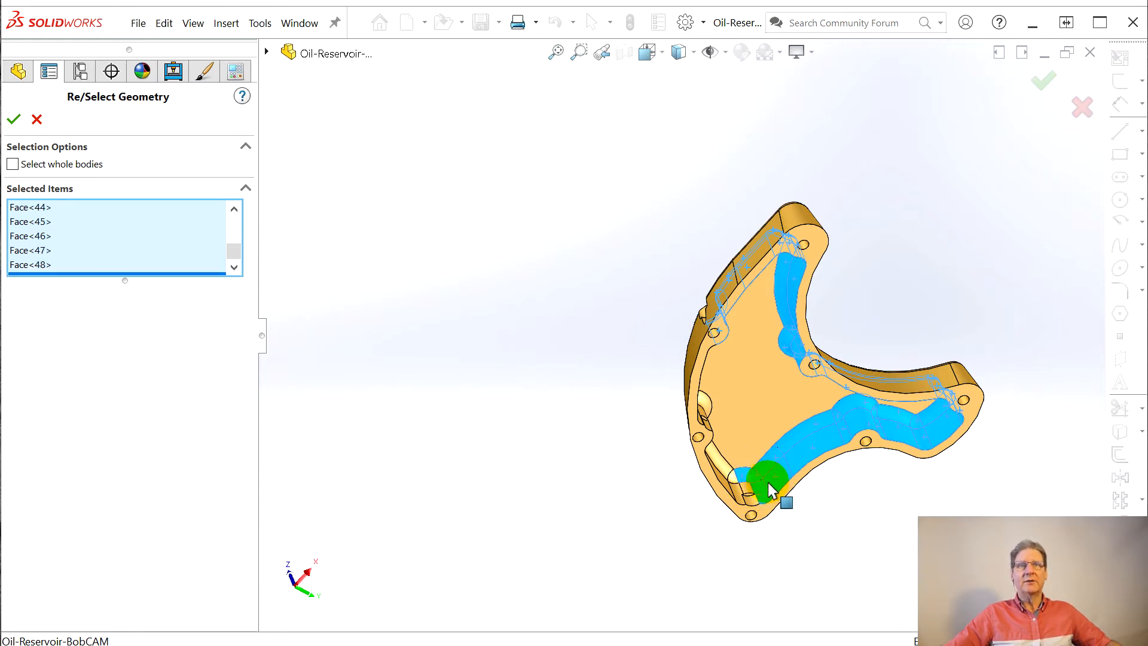
# Add the remaining inner wall and floor fillet faces around the pocket to the machining geometry and accept the selection
pyautogui.click(738, 482)
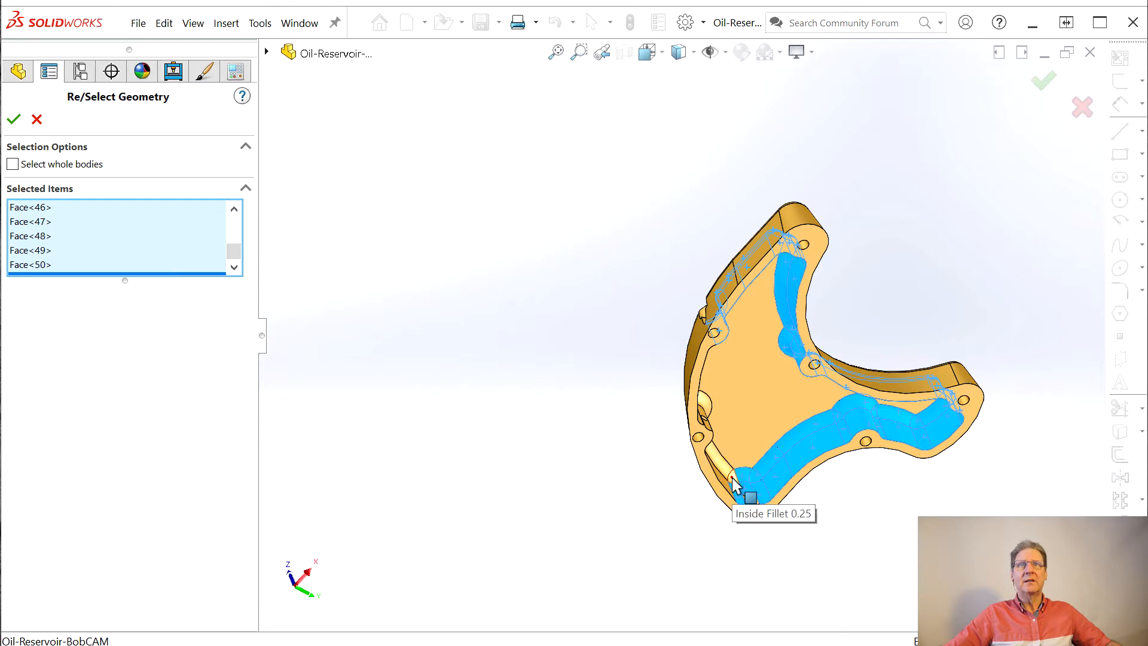
pyautogui.click(729, 479)
pyautogui.moveTo(729, 478); pyautogui.dragTo(702, 448, button='middle')
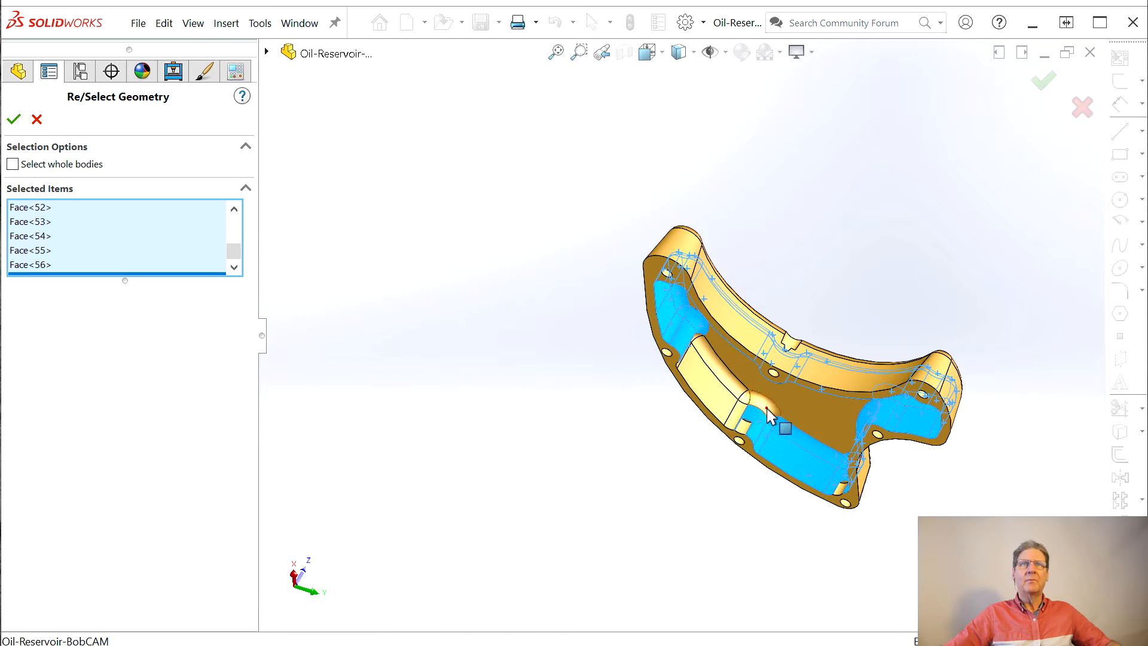
pyautogui.click(742, 421)
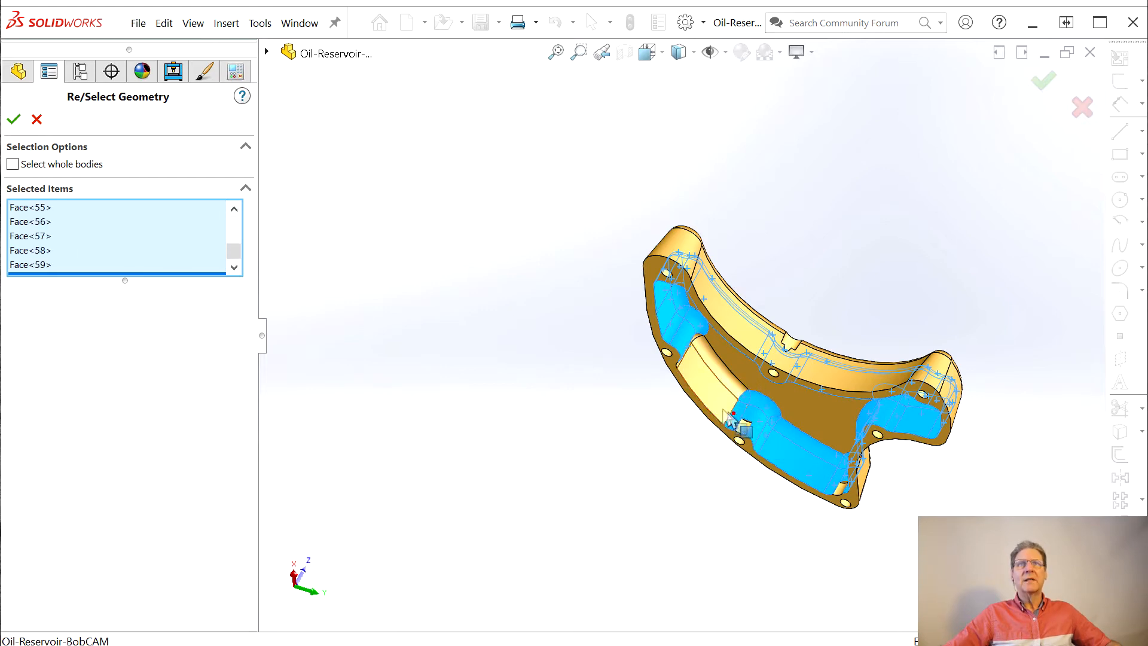
pyautogui.click(740, 406)
pyautogui.click(743, 397)
pyautogui.moveTo(789, 515); pyautogui.dragTo(938, 497, button='middle')
pyautogui.click(728, 398)
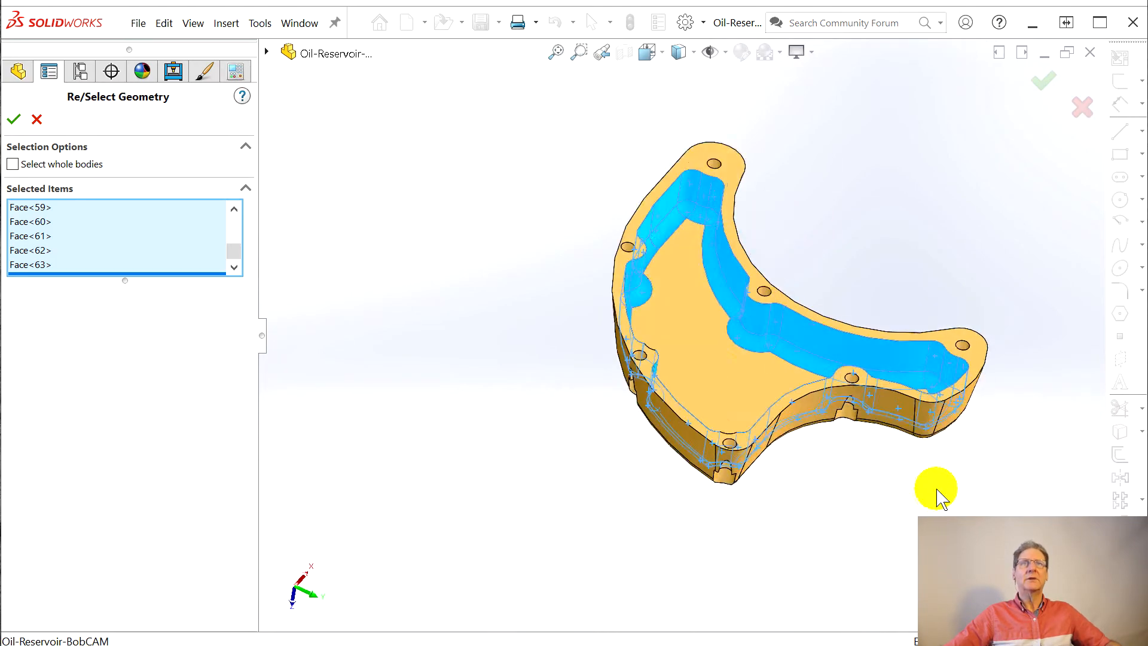
pyautogui.scroll(-1, 937, 490)
pyautogui.scroll(1, 936, 484)
pyautogui.scroll(-1, 797, 186)
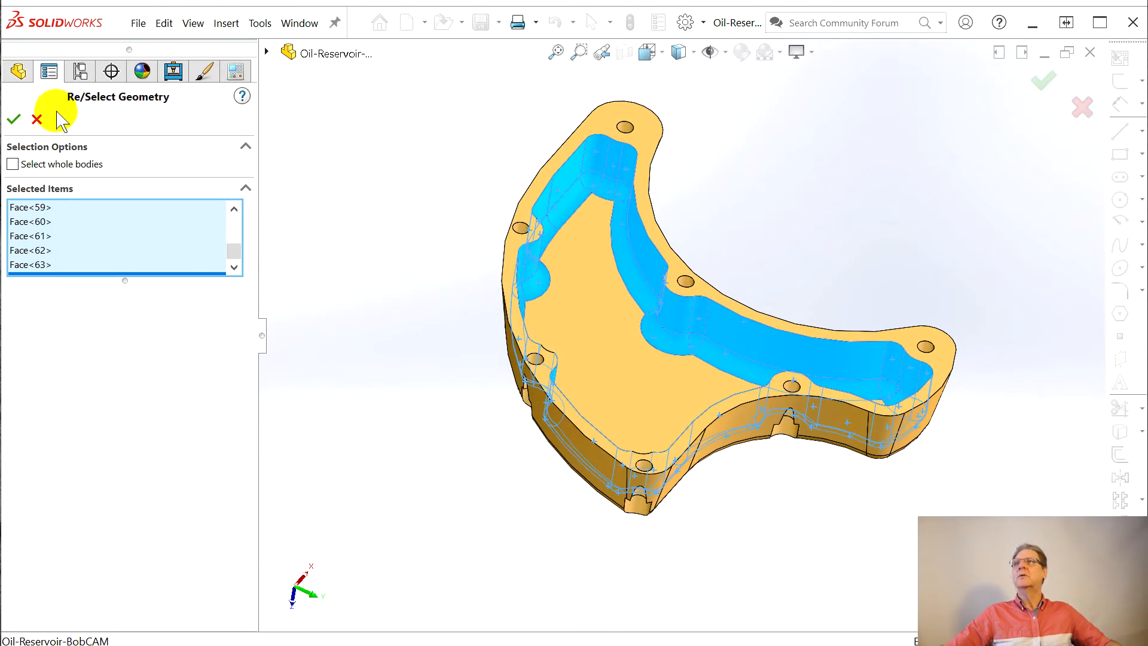
pyautogui.click(14, 120)
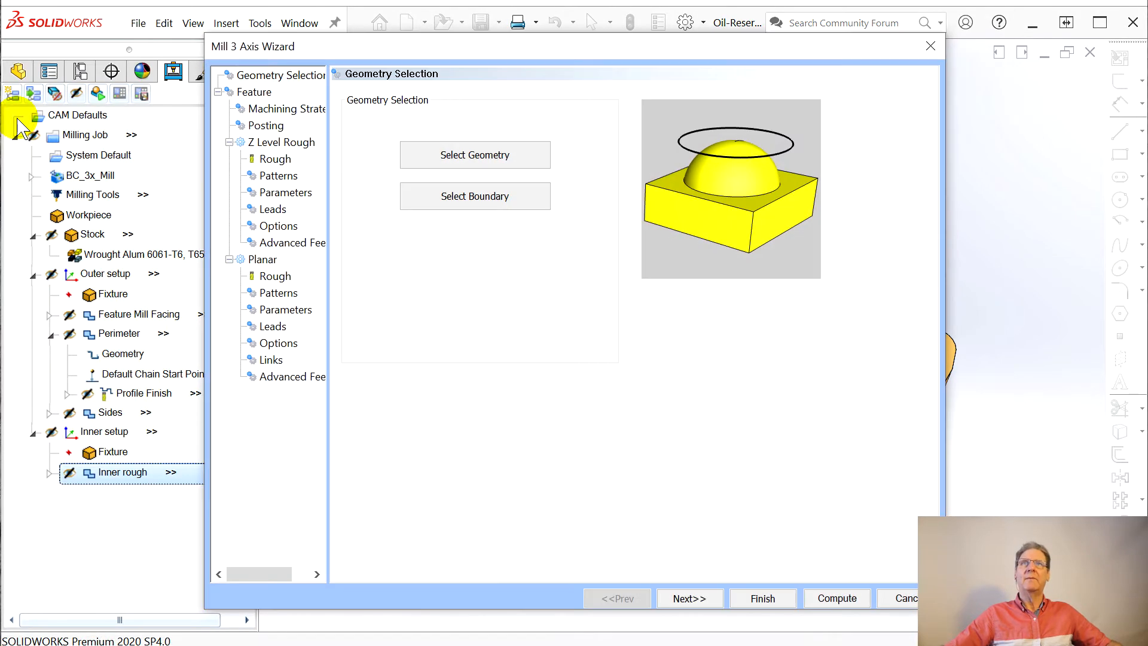
# Set the machining strategy to a single Z Level Finish operation, removing the Z Level Rough and Planar operations
pyautogui.click(688, 599)
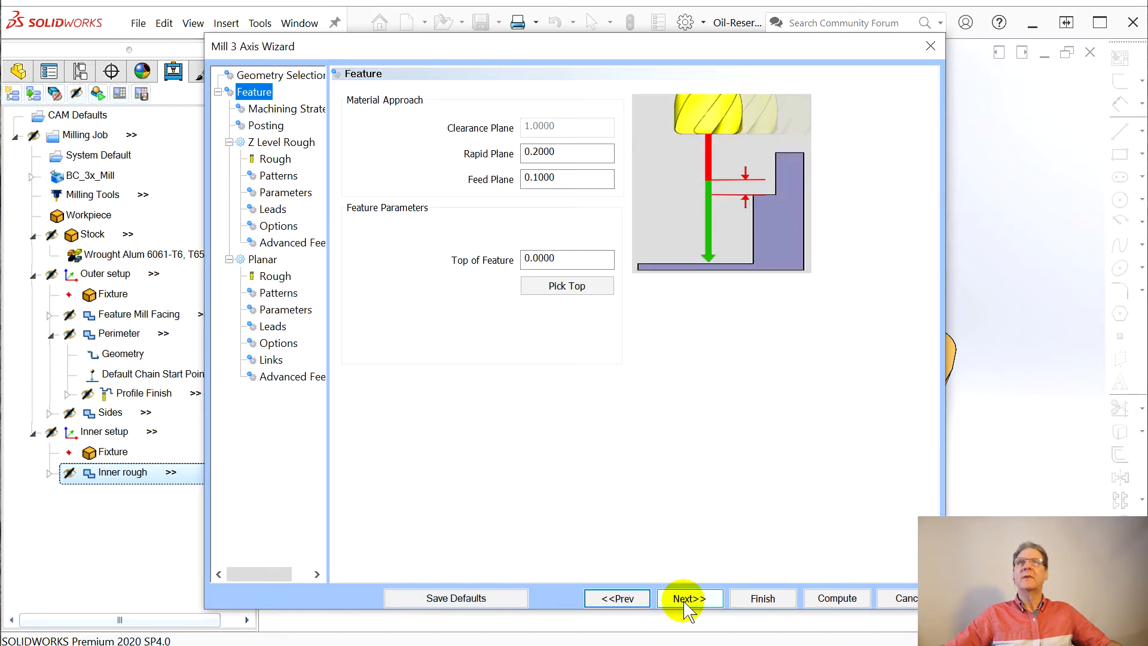
pyautogui.click(687, 599)
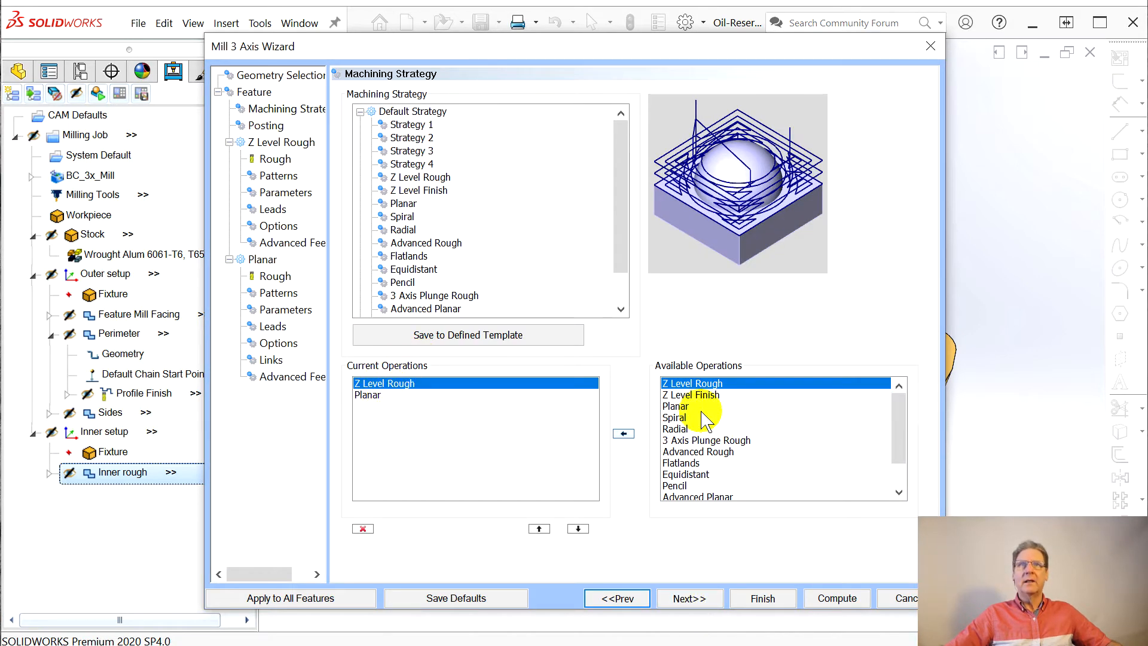
pyautogui.click(686, 396)
pyautogui.click(624, 433)
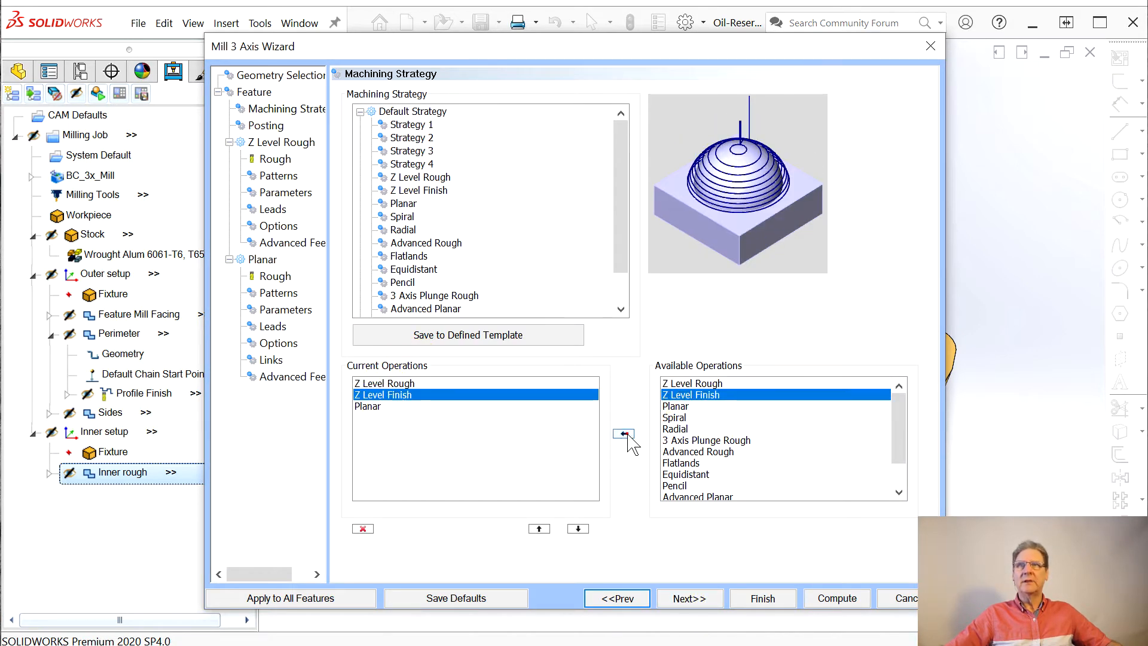
pyautogui.click(371, 383)
pyautogui.click(363, 528)
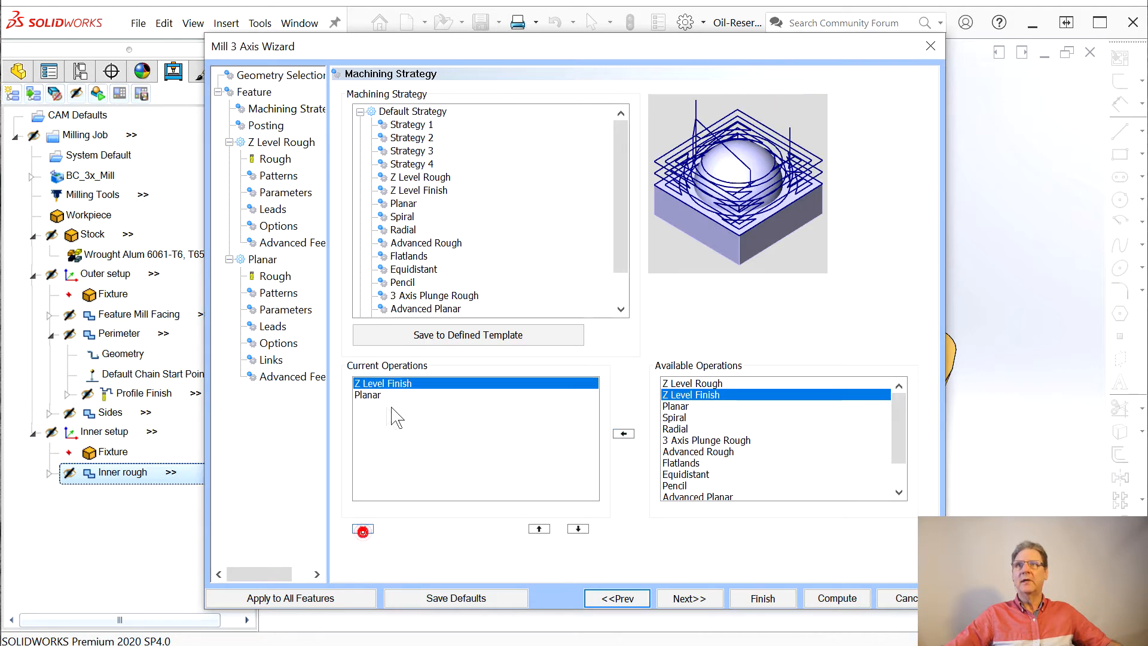
pyautogui.click(374, 395)
pyautogui.click(363, 528)
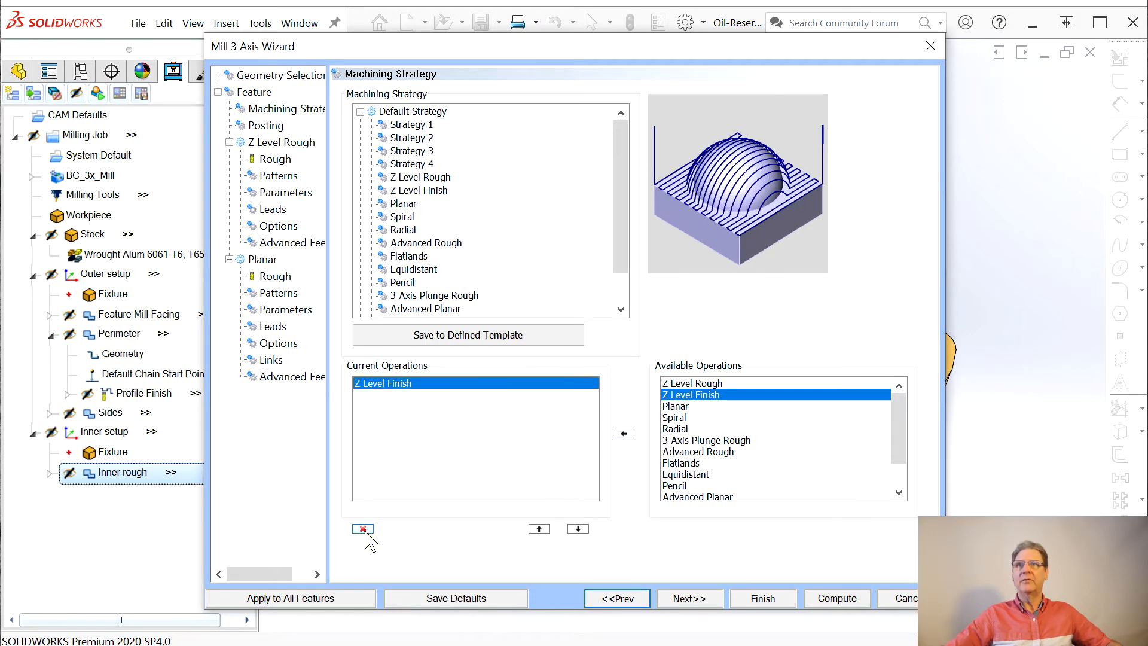
# Delete the 1/4 ball endmill with the 0.7500 flute length from the tool crib and assign the 1.2500 flute length one
pyautogui.click(691, 599)
pyautogui.click(691, 597)
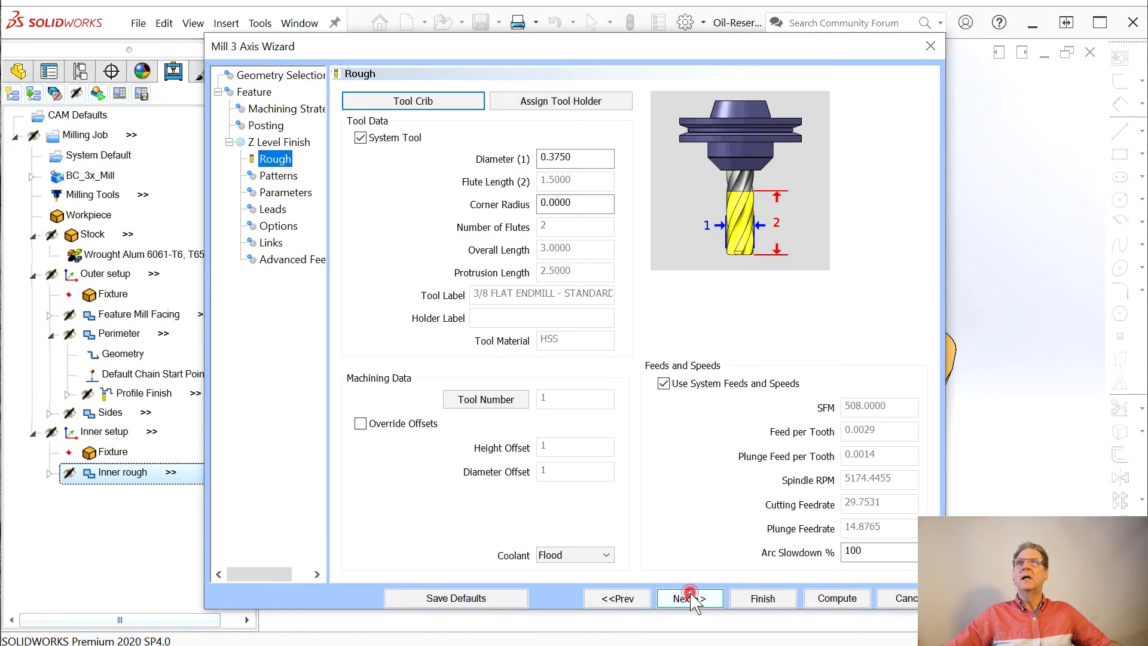
pyautogui.click(443, 100)
pyautogui.click(269, 153)
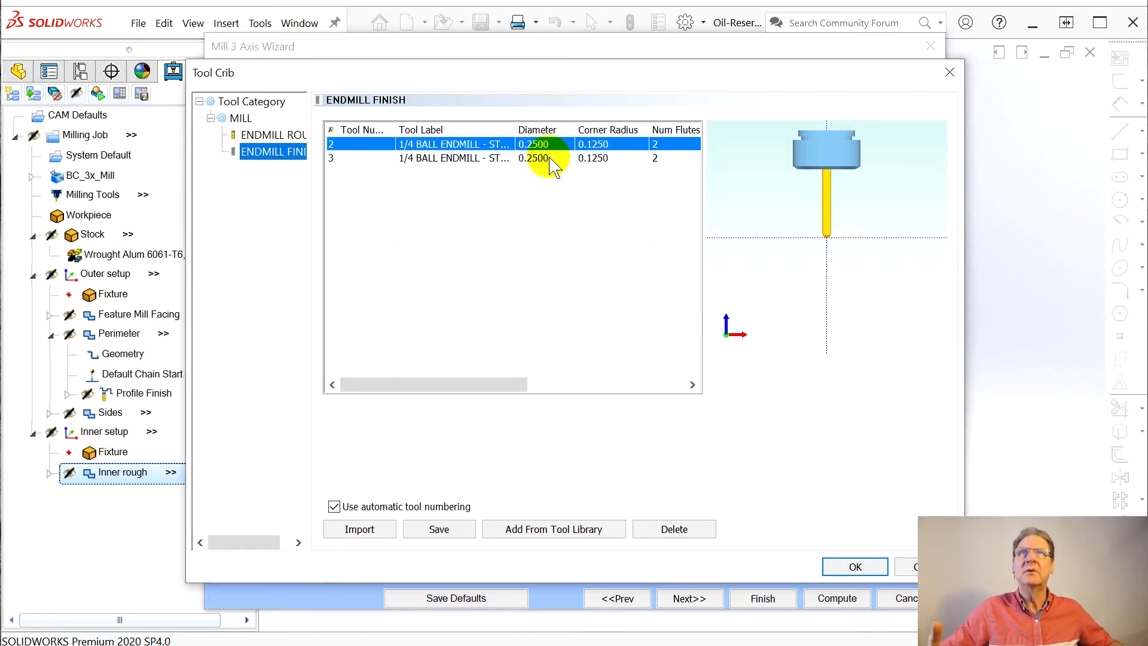
pyautogui.hscroll(3, 553, 168)
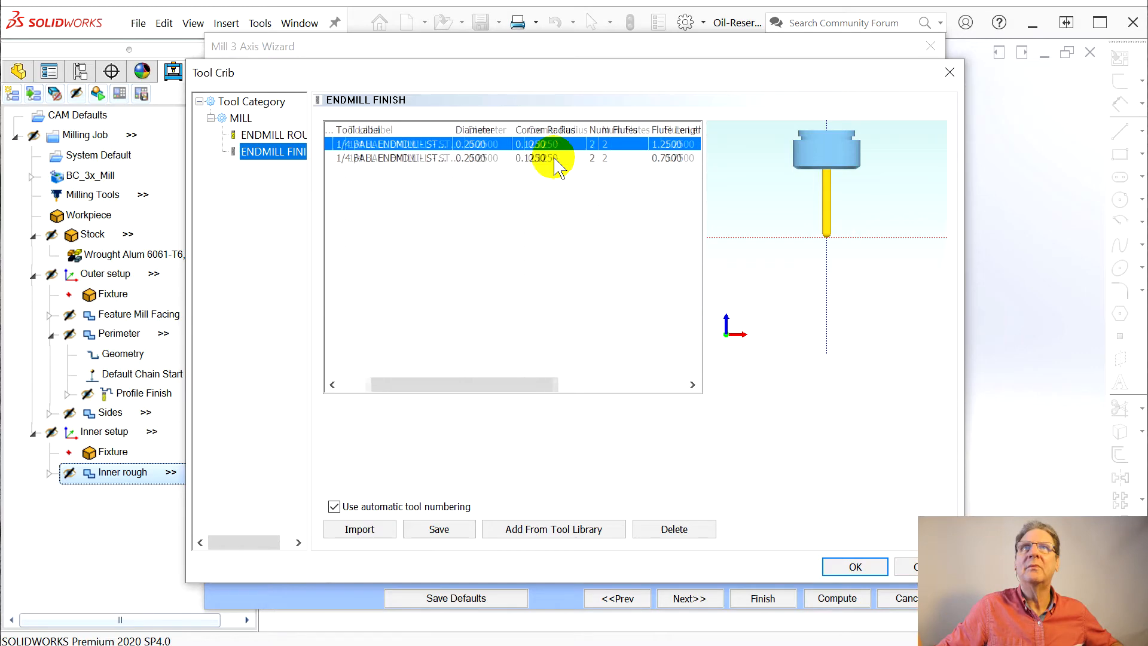
pyautogui.hscroll(-2, 556, 160)
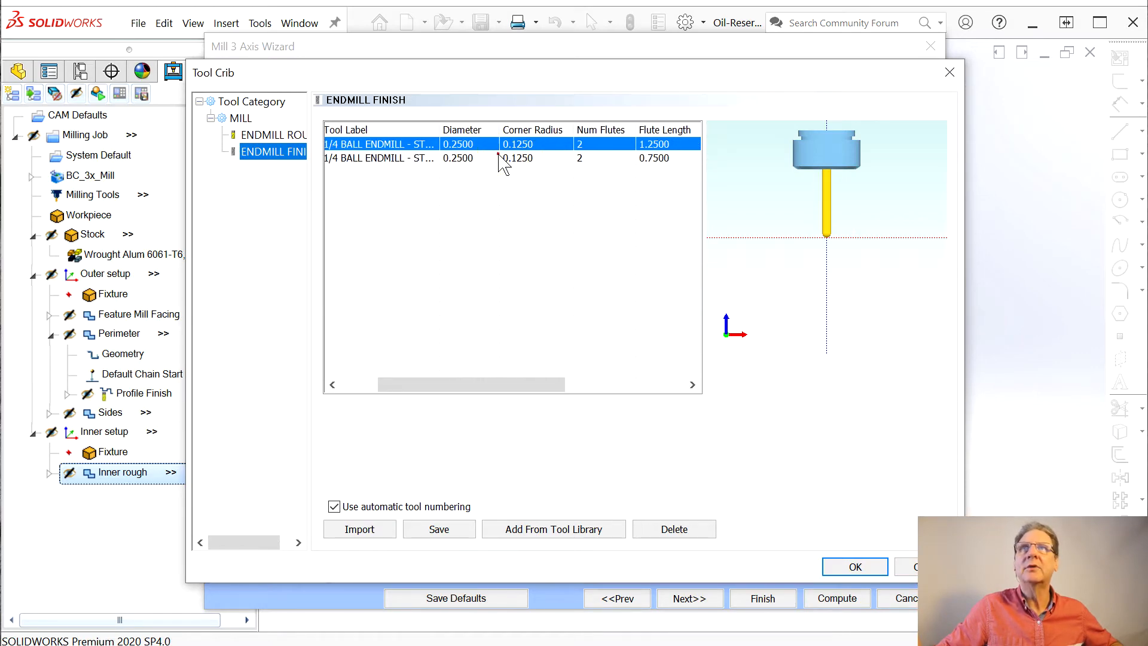
pyautogui.click(504, 158)
pyautogui.click(687, 534)
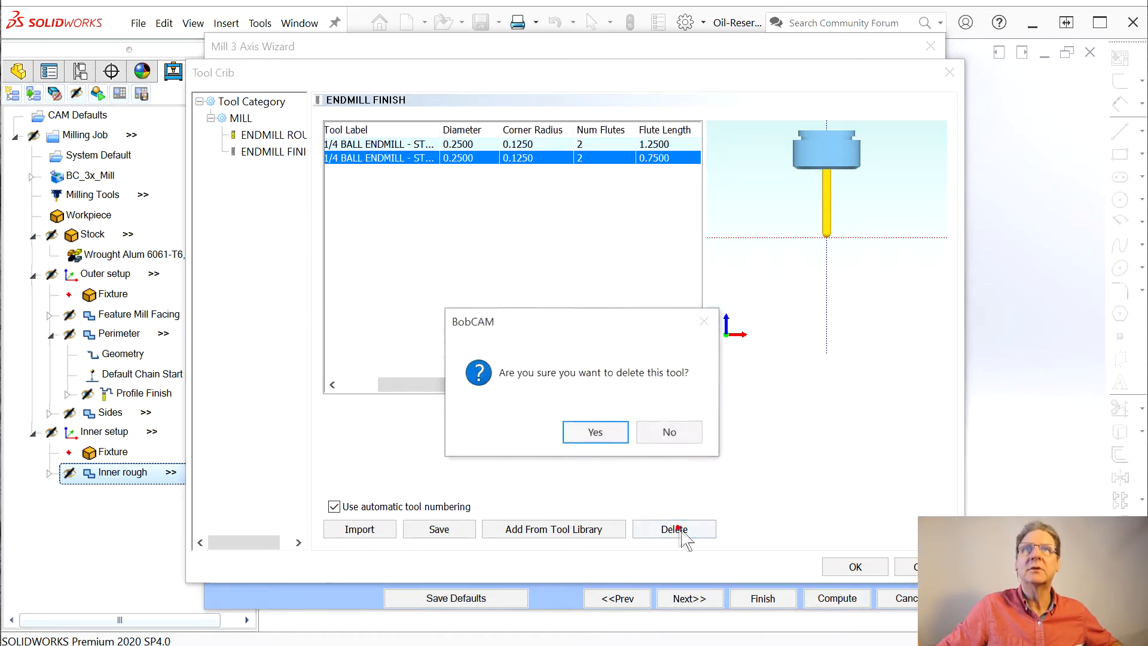
pyautogui.click(613, 438)
pyautogui.hscroll(-3, 565, 299)
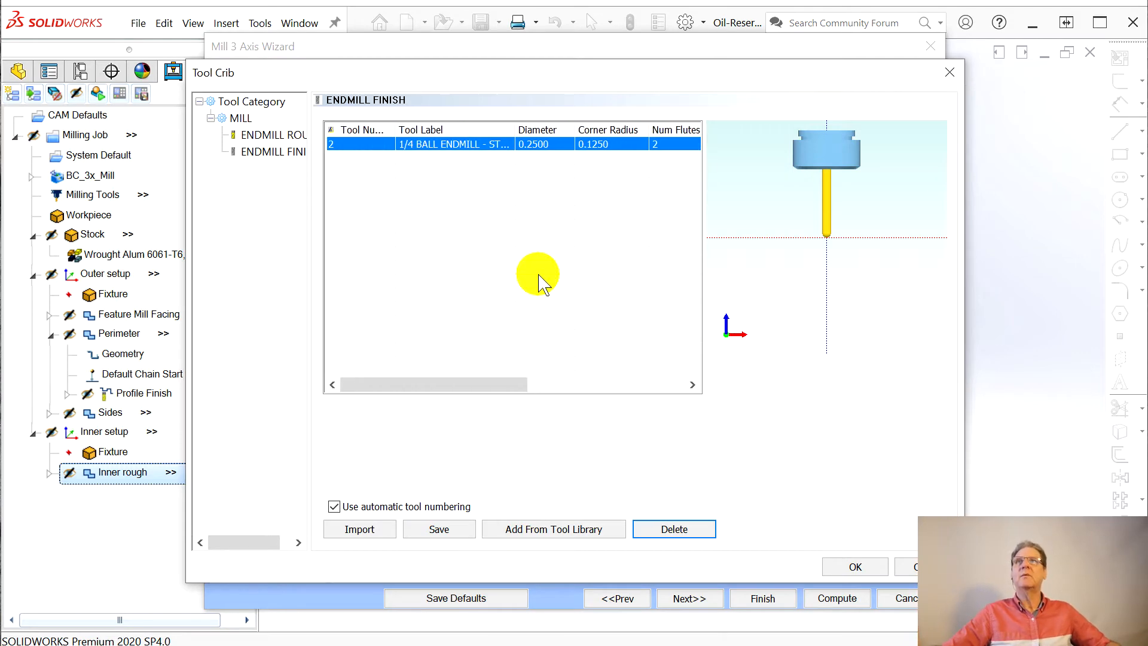
pyautogui.click(855, 566)
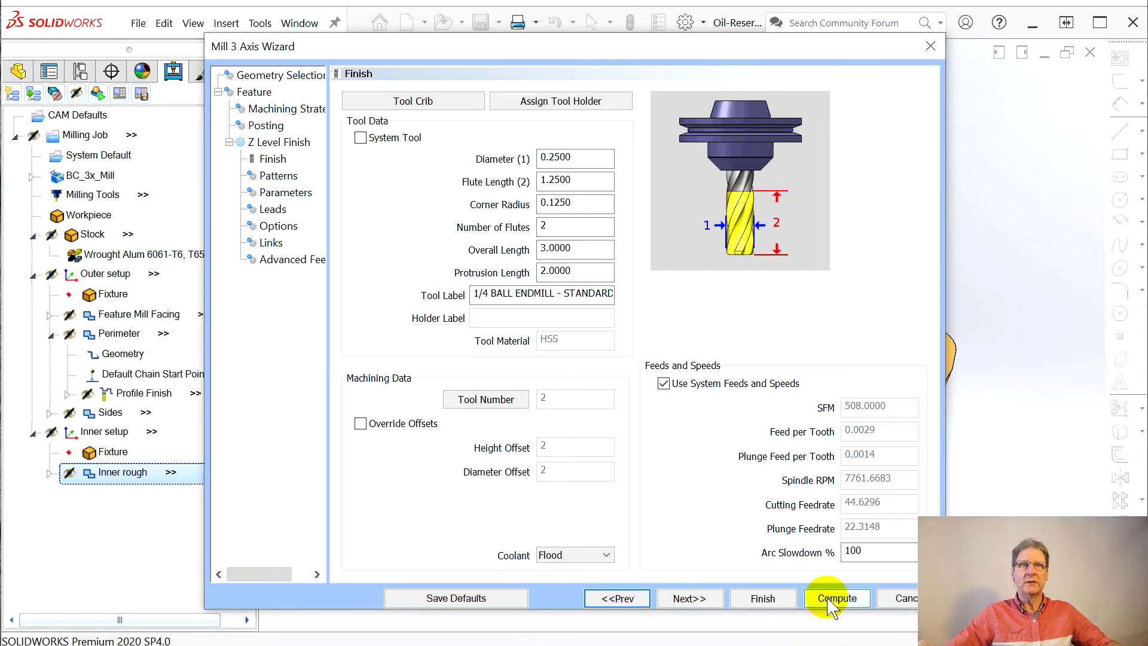
# Set the finish depth of cut to 0.02 and pick the floor fillet's upper edge as the top of job at -1.0000
pyautogui.click(674, 597)
pyautogui.click(688, 601)
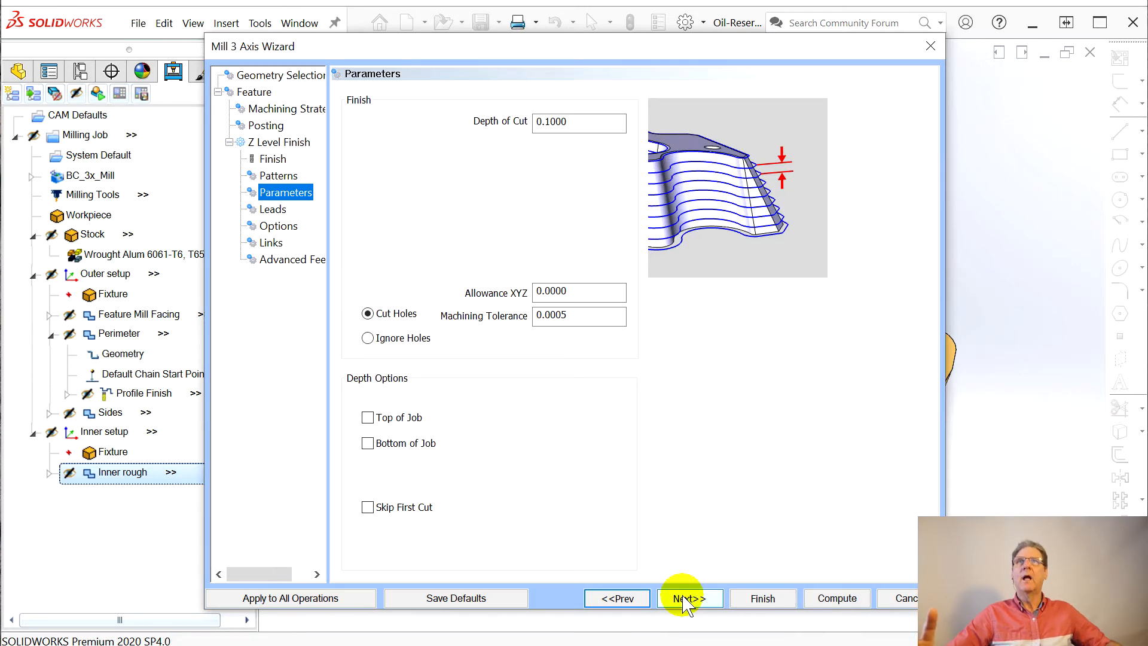
pyautogui.click(547, 123)
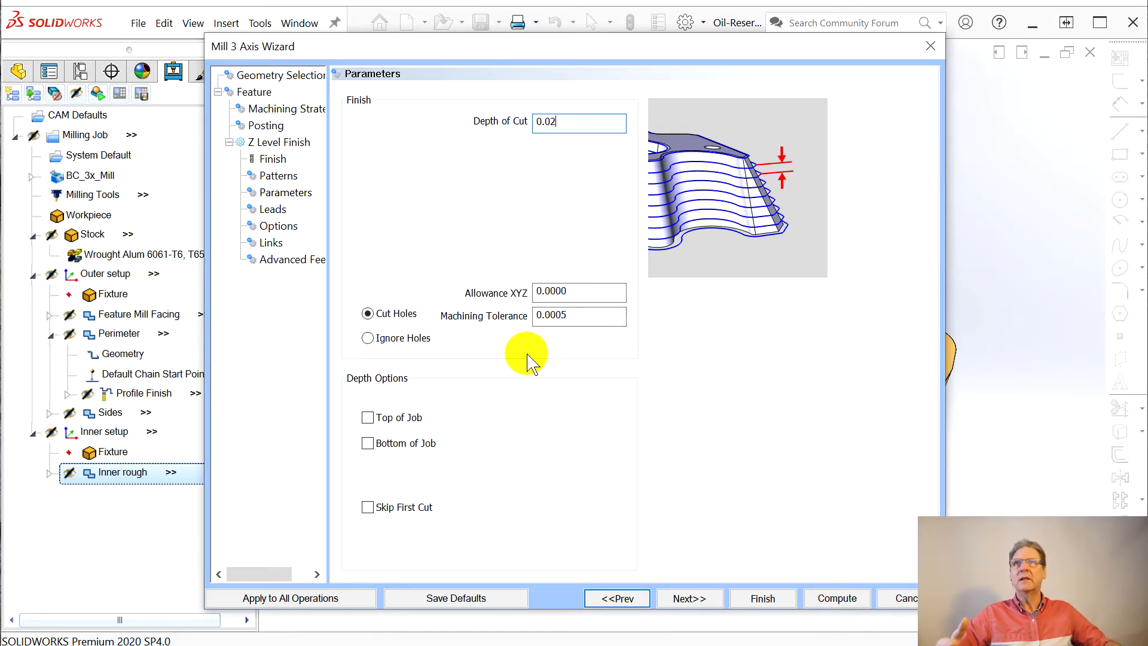
pyautogui.click(367, 418)
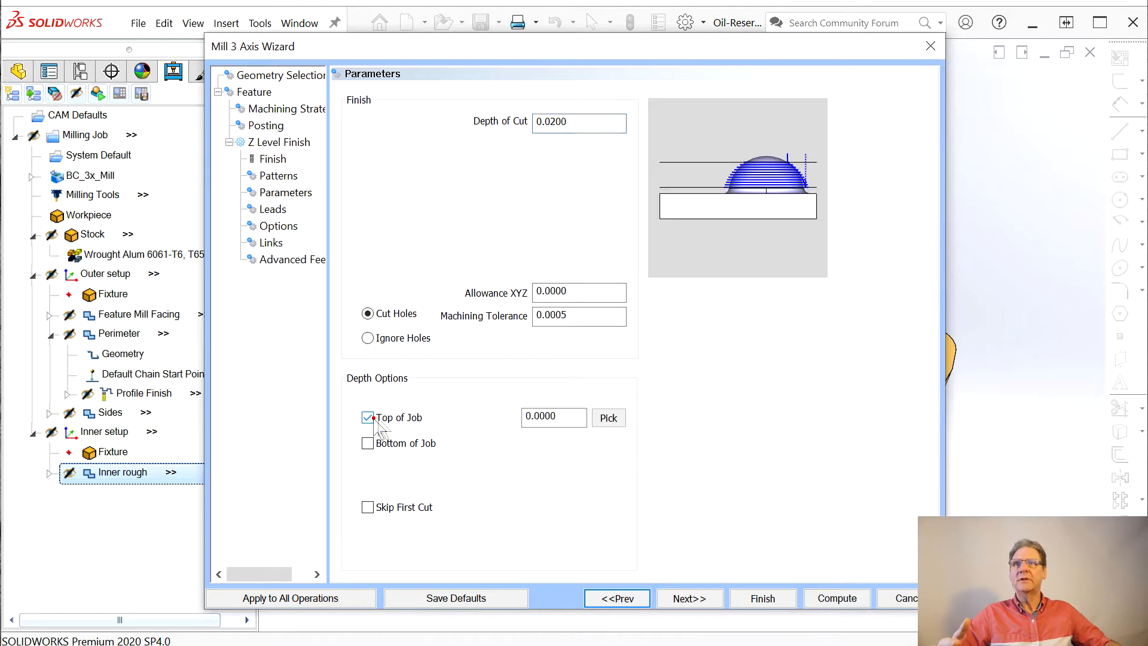
pyautogui.click(608, 419)
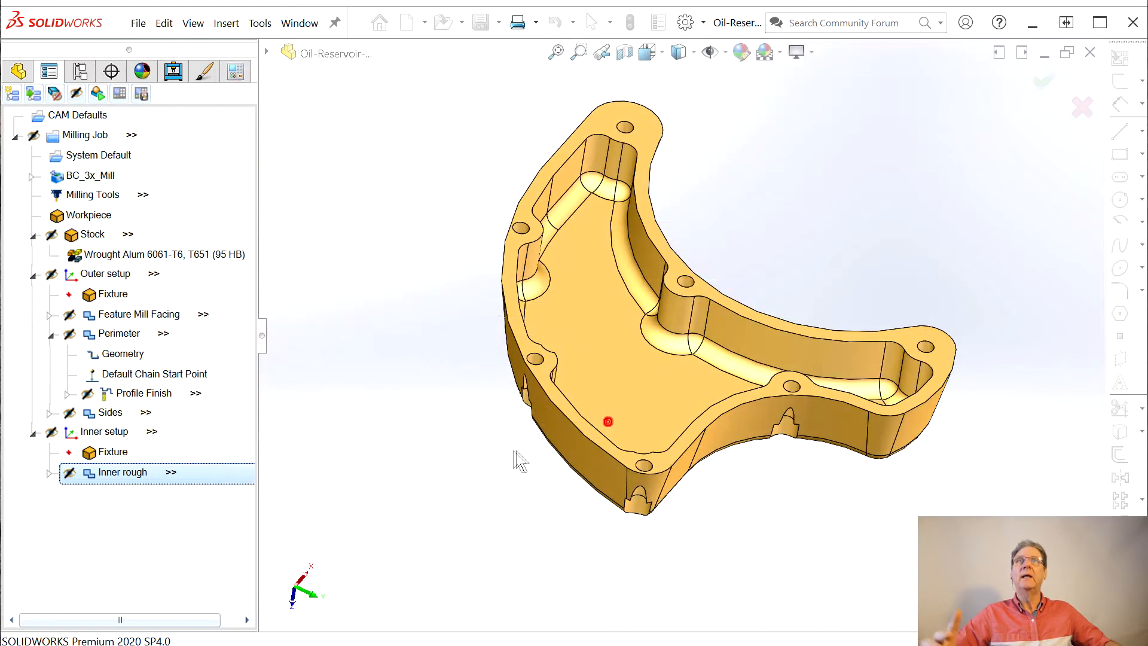
pyautogui.click(726, 355)
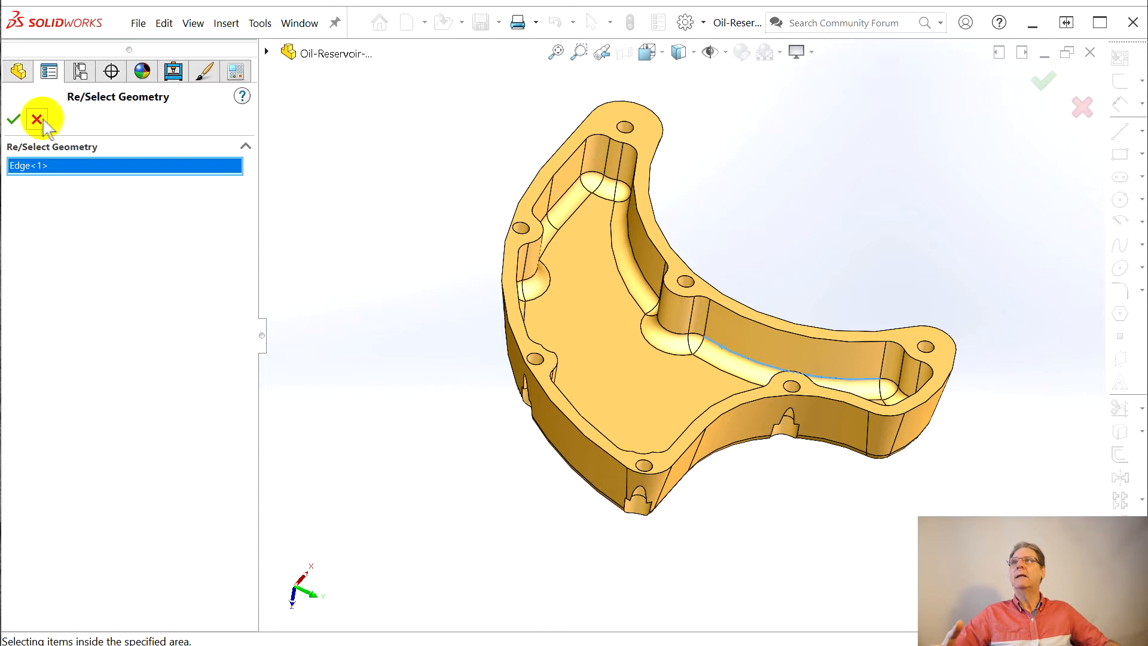
pyautogui.click(13, 122)
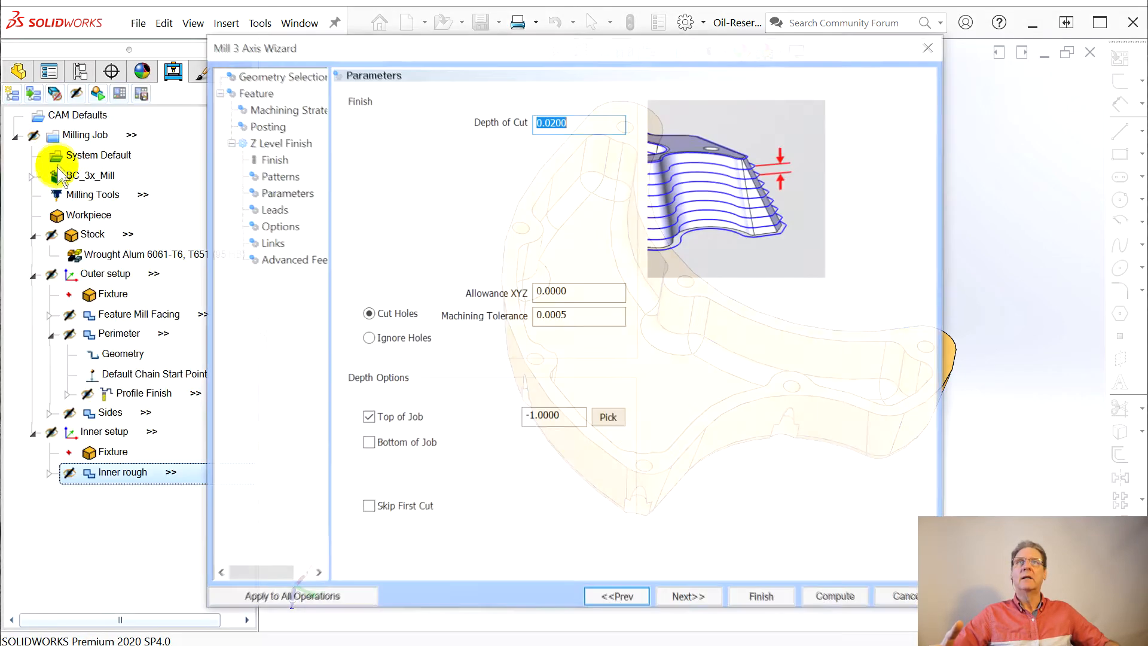
# Enable the bottom of job limit and pick the floor fillet's lower edge to set it to -1.2500
pyautogui.click(369, 443)
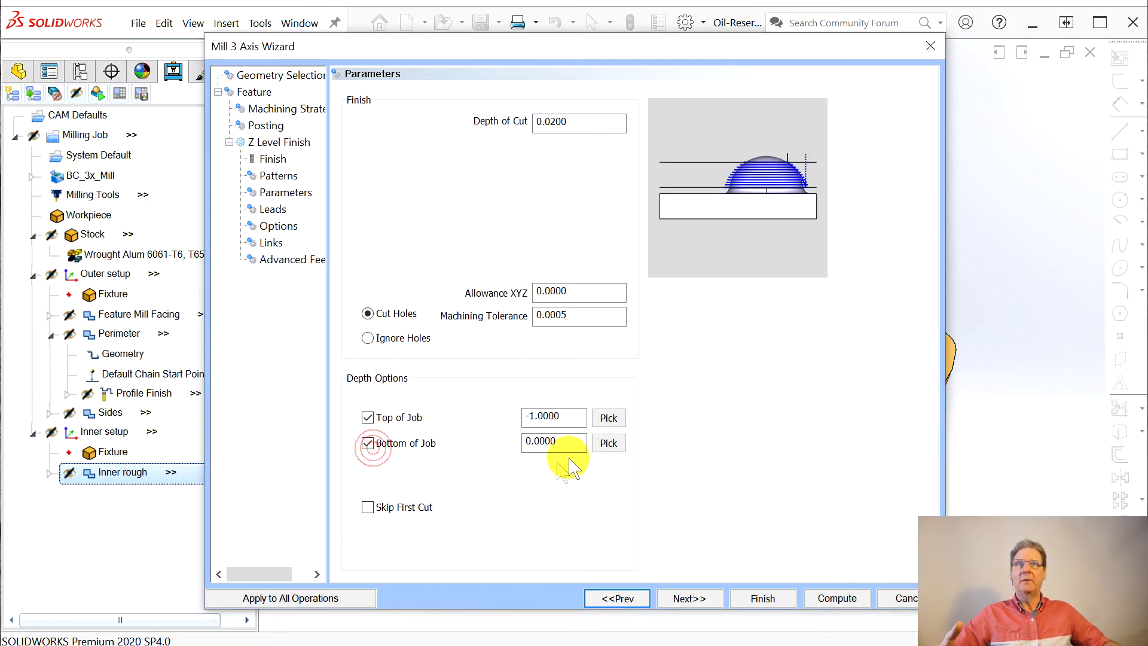
pyautogui.click(608, 443)
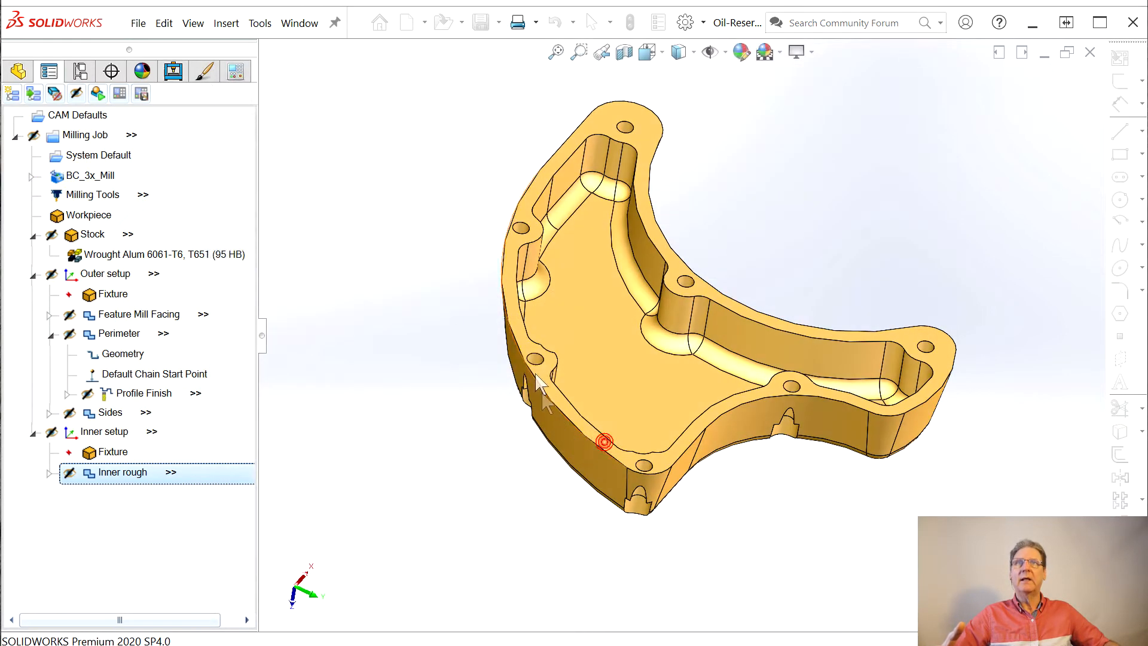
pyautogui.click(638, 306)
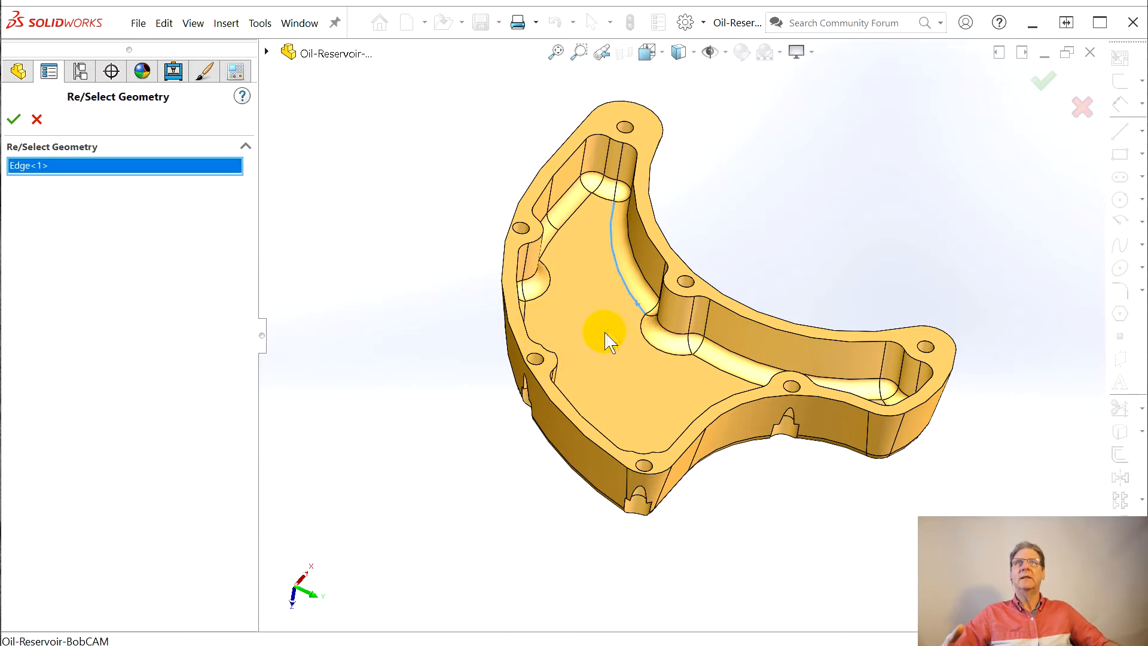
pyautogui.click(13, 120)
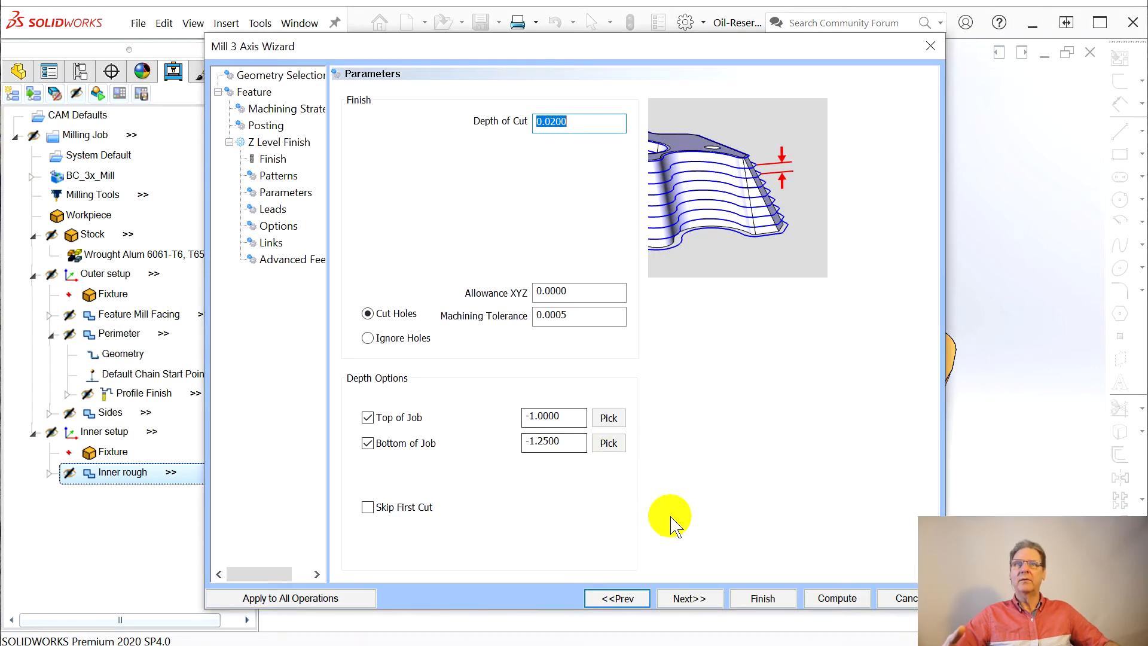
# Limit the cutting extents to Inner Most Only, compute the Z Level Finish toolpath and inspect it along the pocket fillets
pyautogui.click(701, 603)
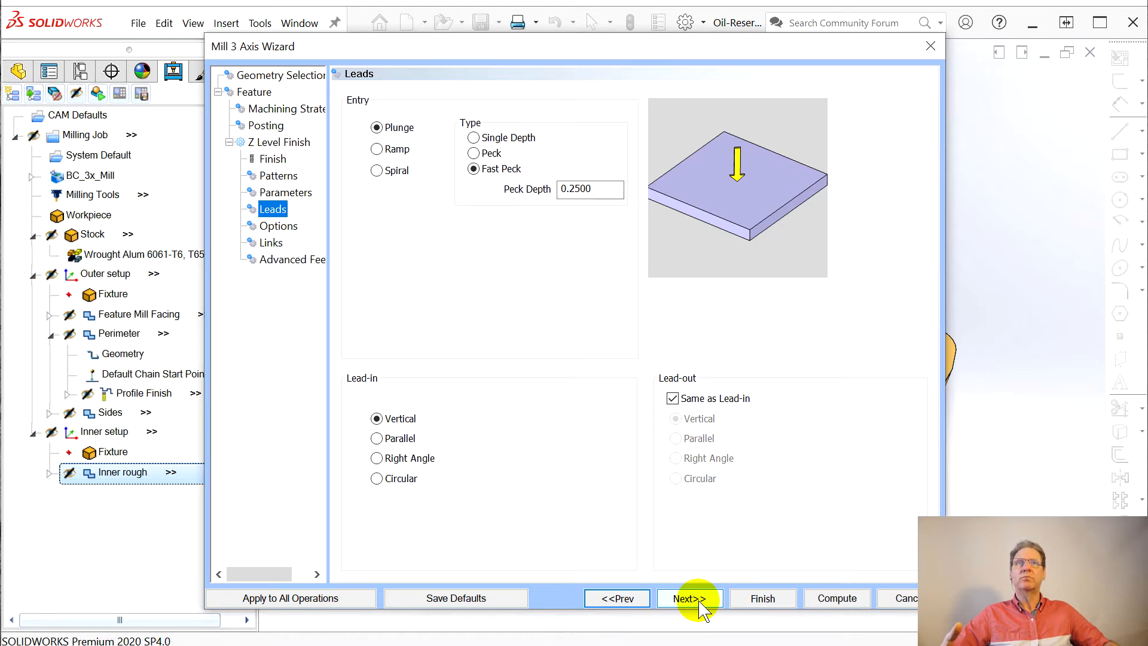
pyautogui.click(700, 603)
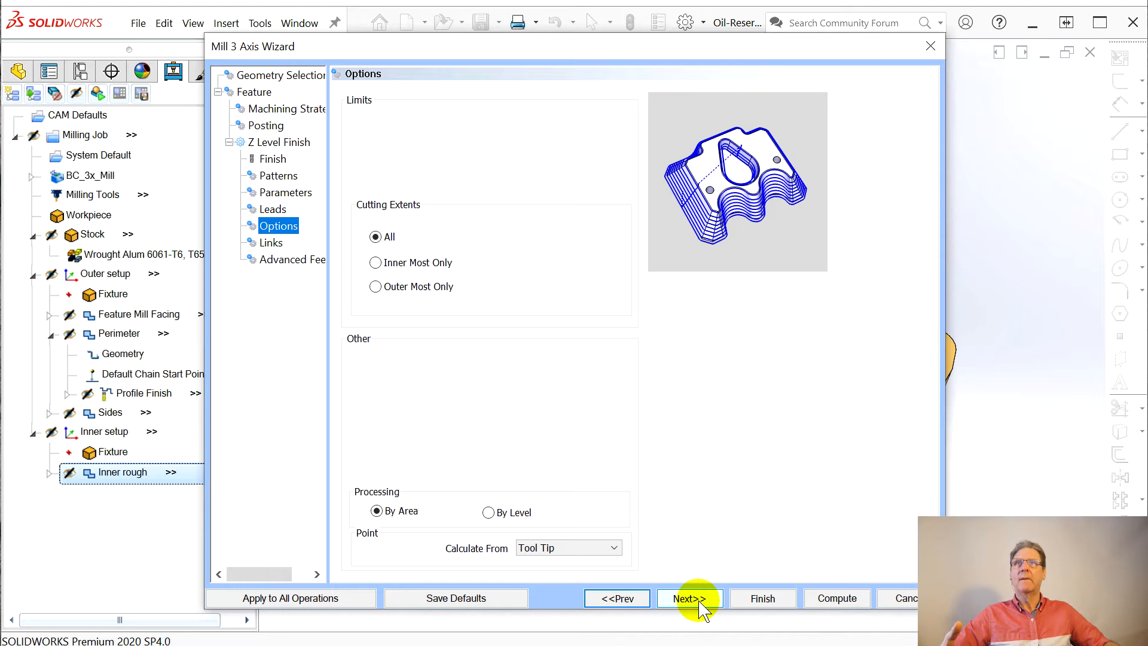
pyautogui.click(375, 263)
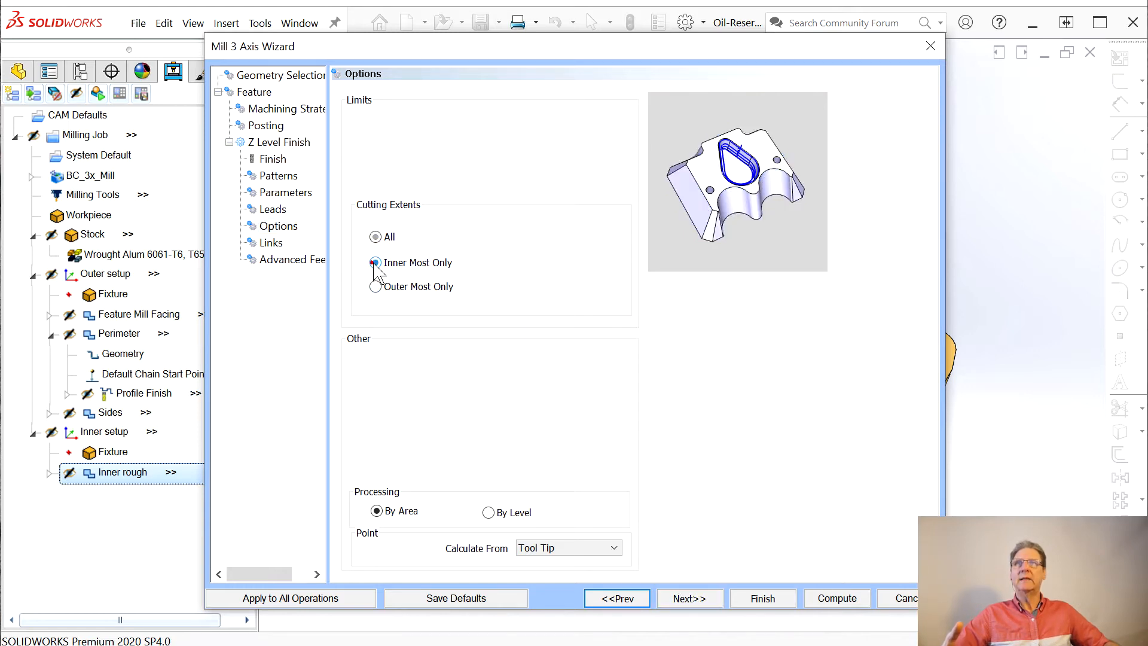
pyautogui.click(681, 601)
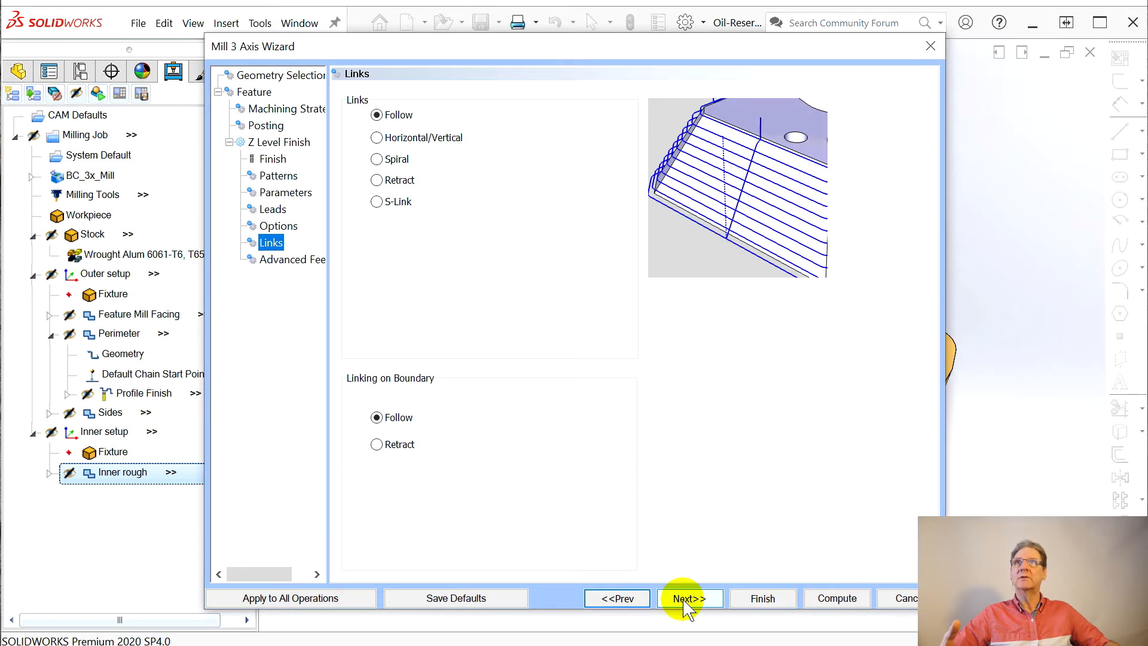
pyautogui.click(688, 604)
pyautogui.click(838, 598)
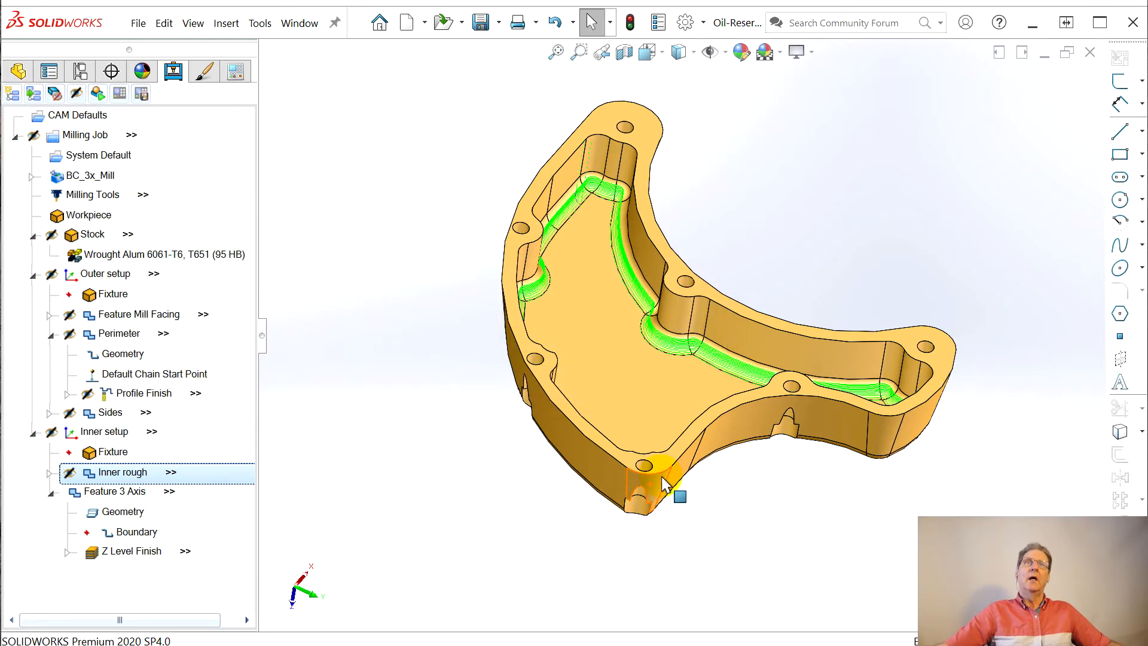
pyautogui.moveTo(588, 430); pyautogui.dragTo(584, 469, button='middle')
pyautogui.moveTo(846, 344); pyautogui.dragTo(832, 311, button='middle')
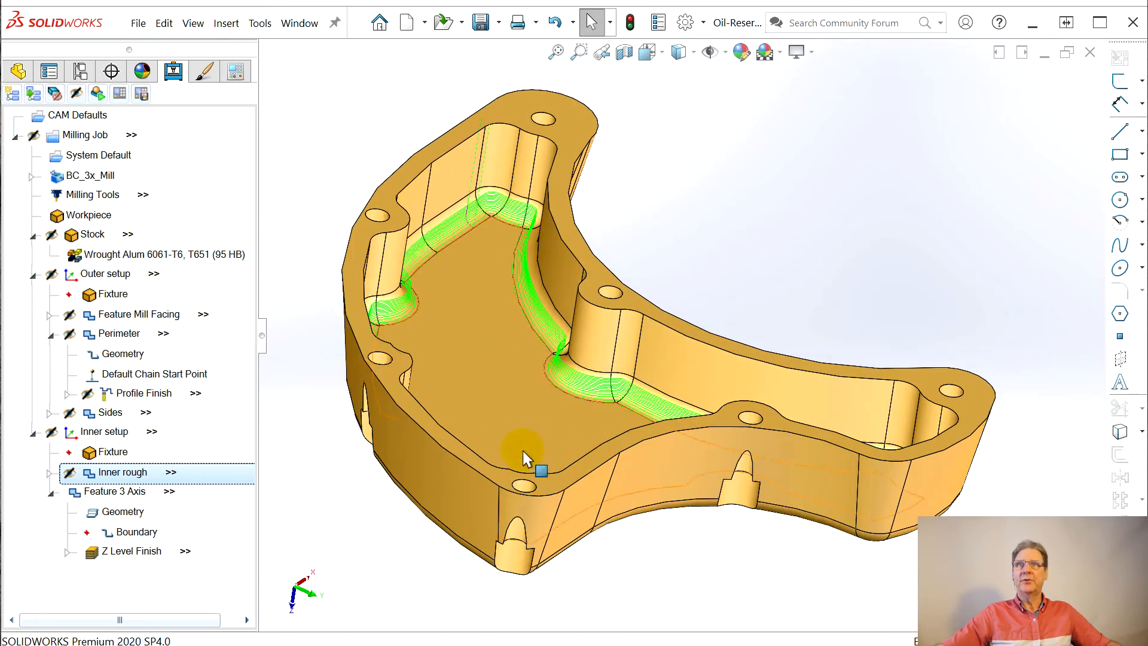
pyautogui.moveTo(524, 458); pyautogui.dragTo(769, 544, button='middle')
pyautogui.moveTo(672, 481); pyautogui.dragTo(560, 429, button='middle')
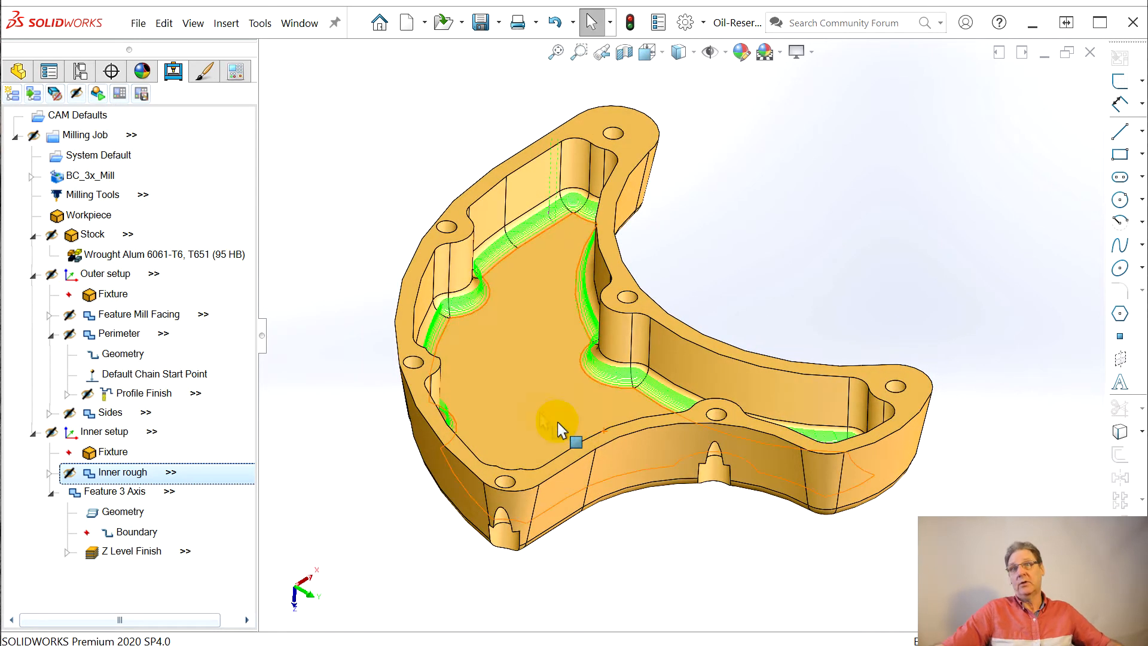
# Hide the fillet toolpath display and save the oil reservoir part
pyautogui.click(135, 192)
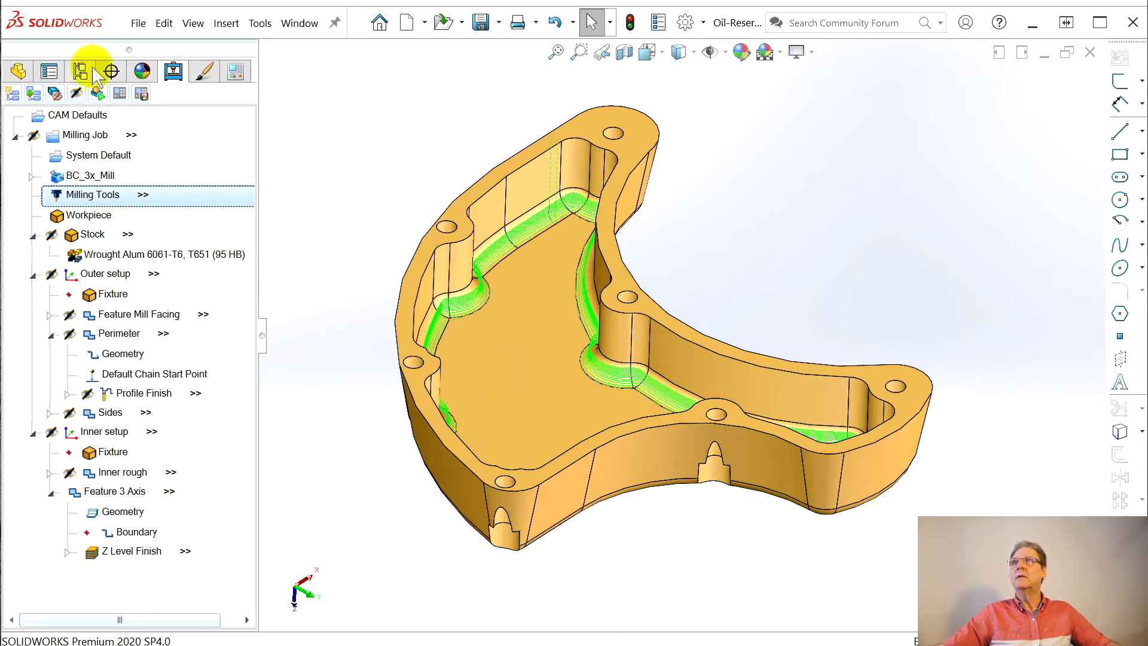
pyautogui.click(76, 94)
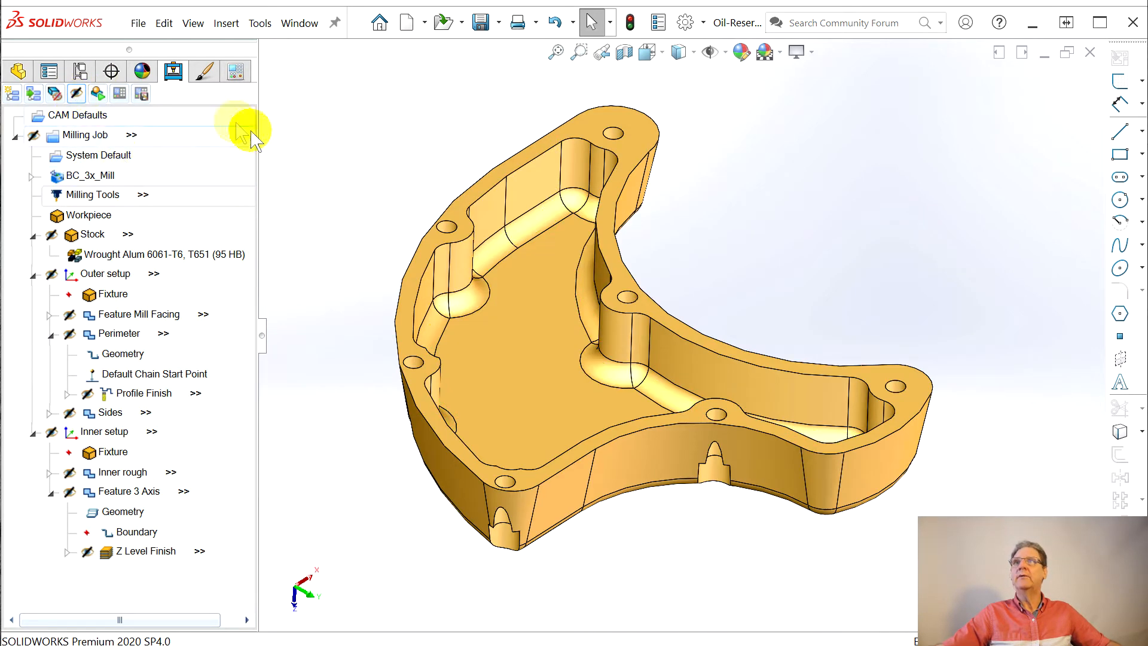
pyautogui.click(138, 23)
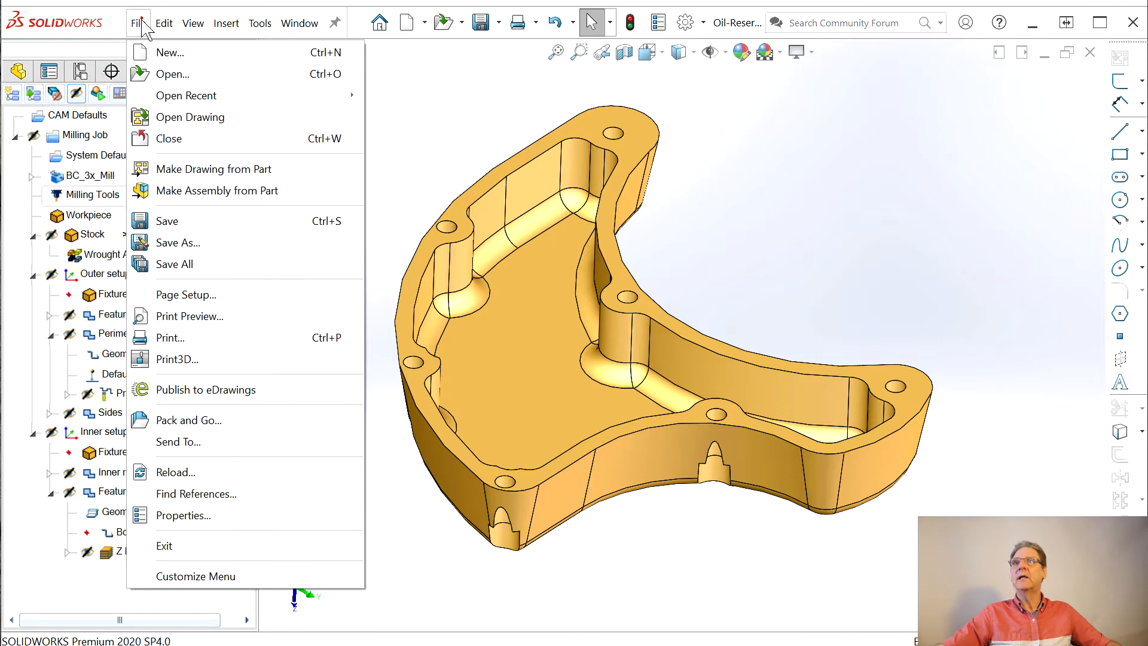
pyautogui.click(169, 222)
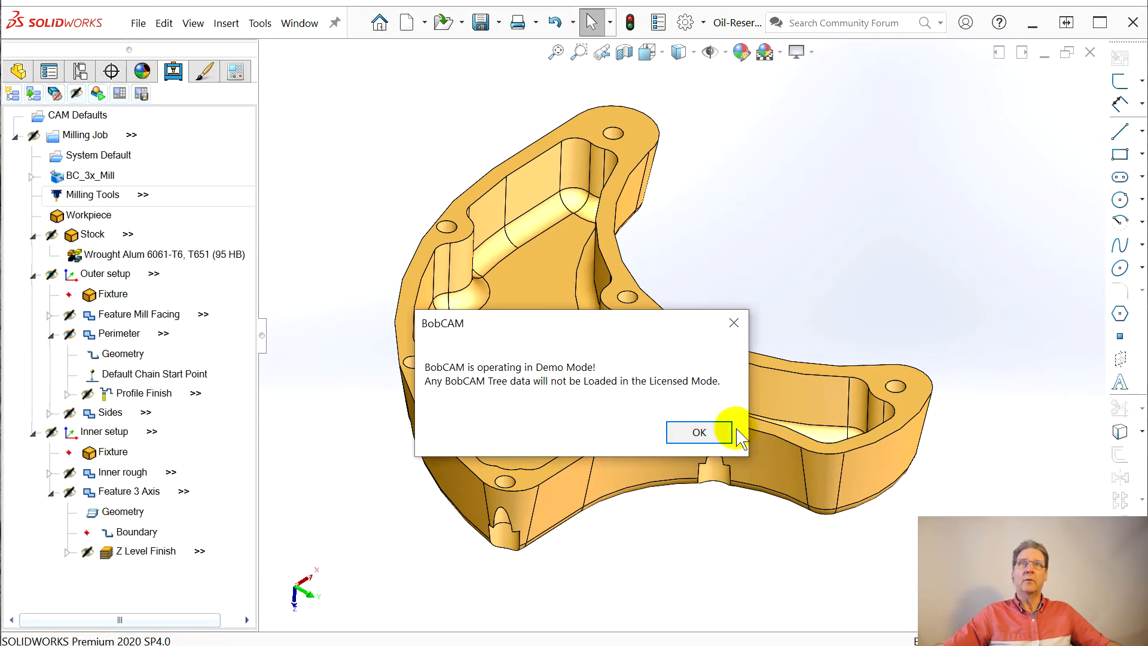
pyautogui.click(687, 435)
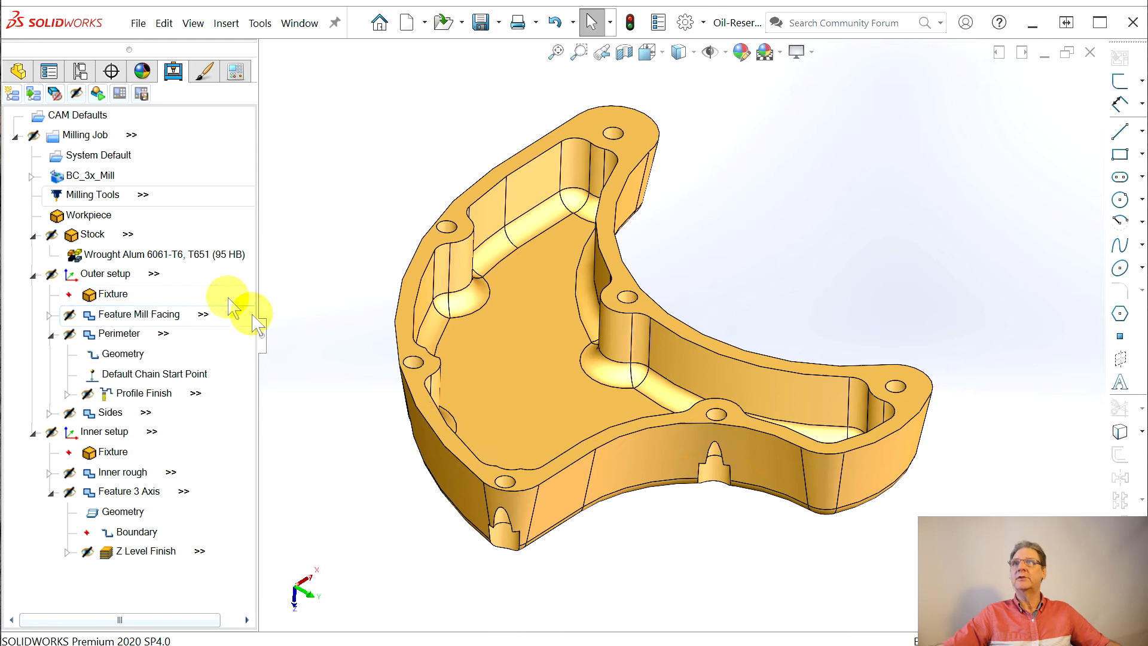
# Launch the machining simulation of the whole Milling Job
pyautogui.click(53, 134)
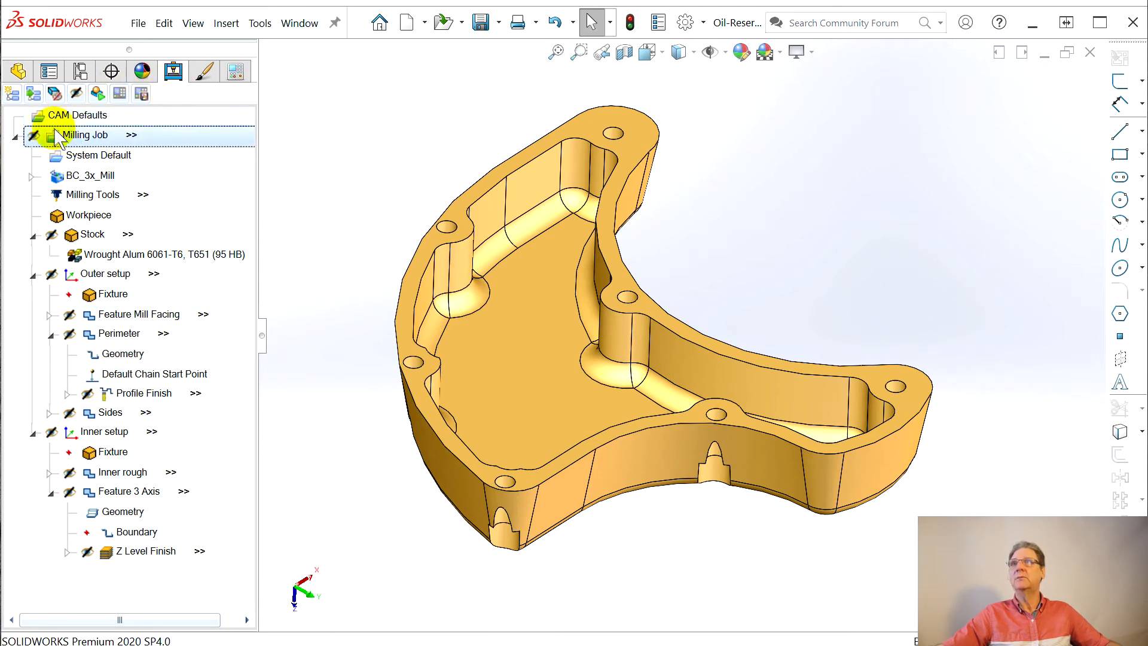
pyautogui.click(101, 93)
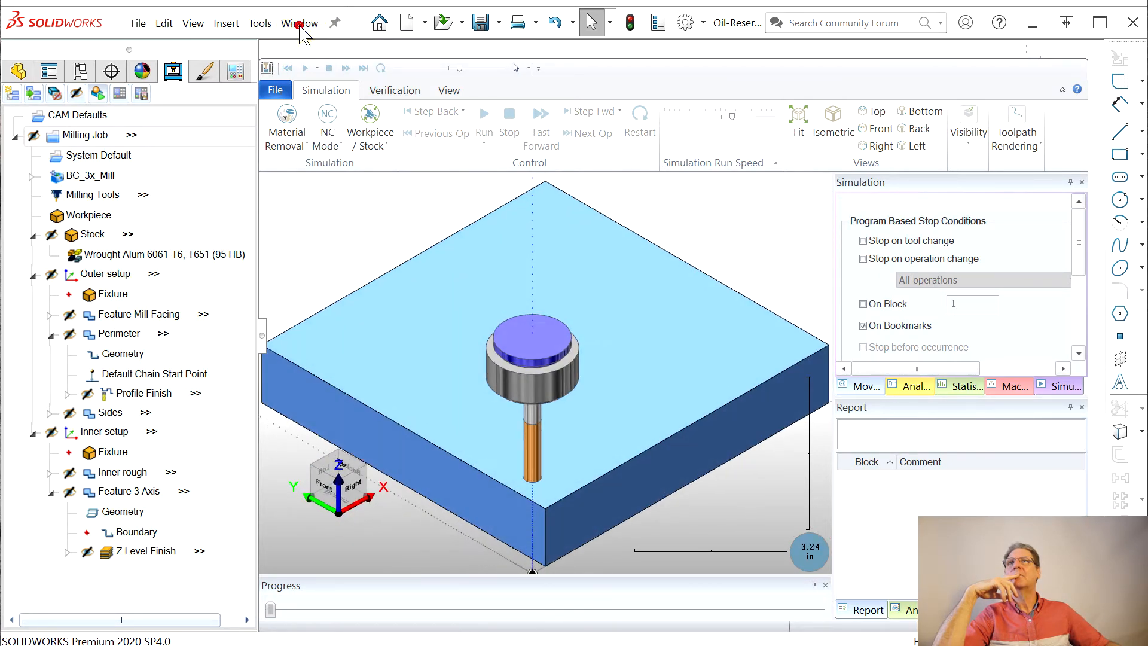
pyautogui.click(299, 22)
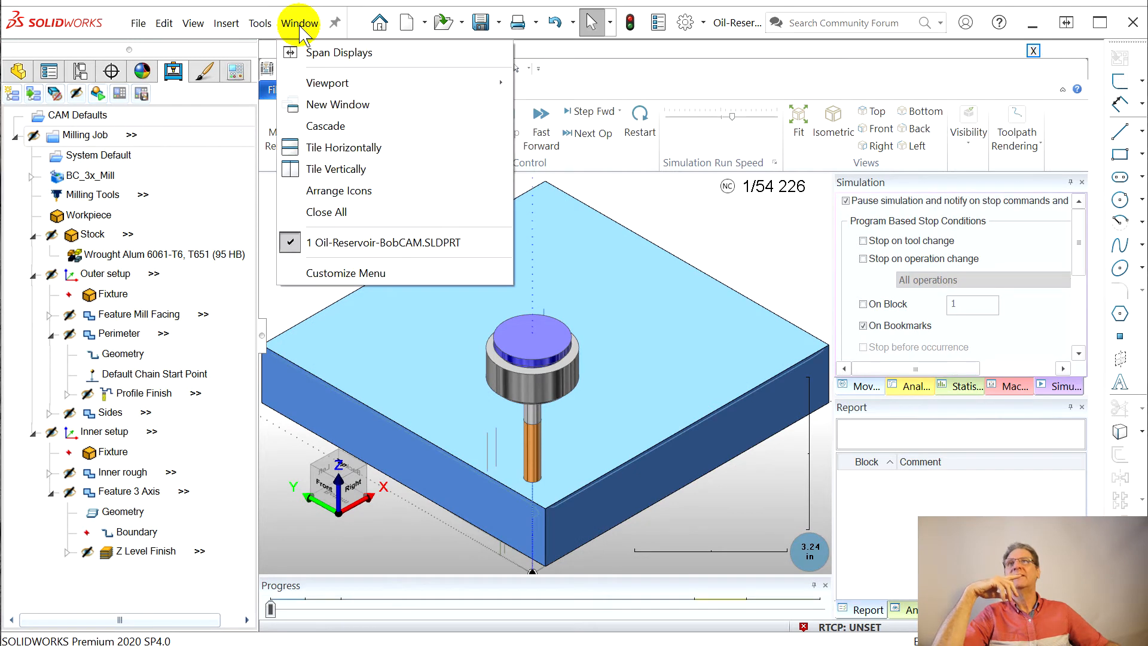
pyautogui.moveTo(383, 242)
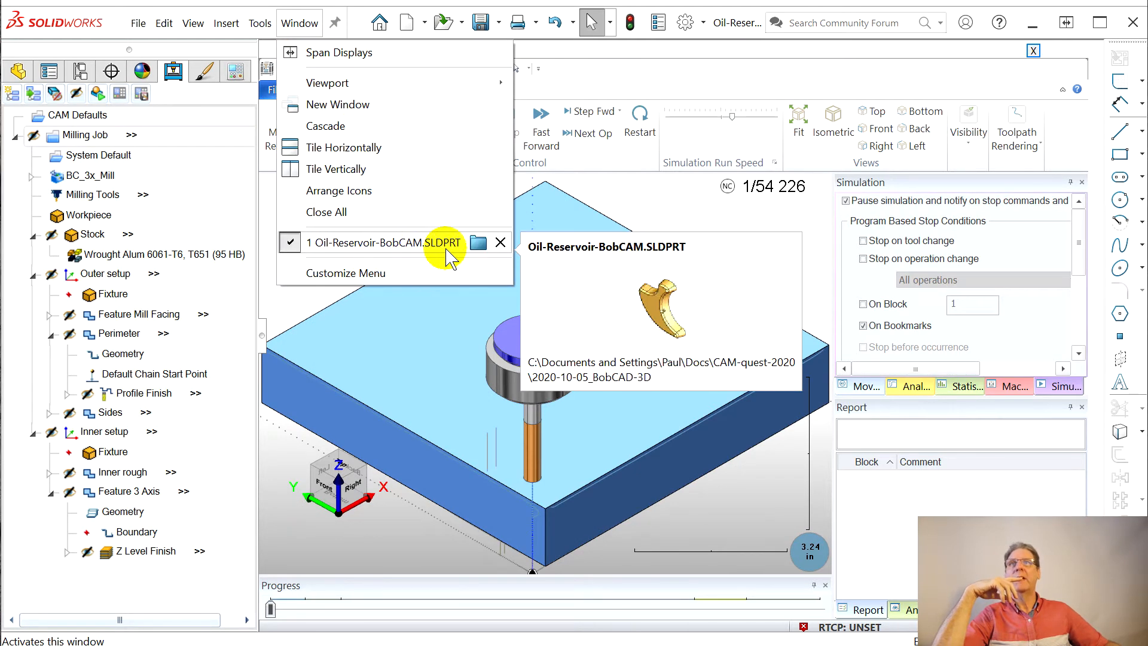
pyautogui.click(856, 67)
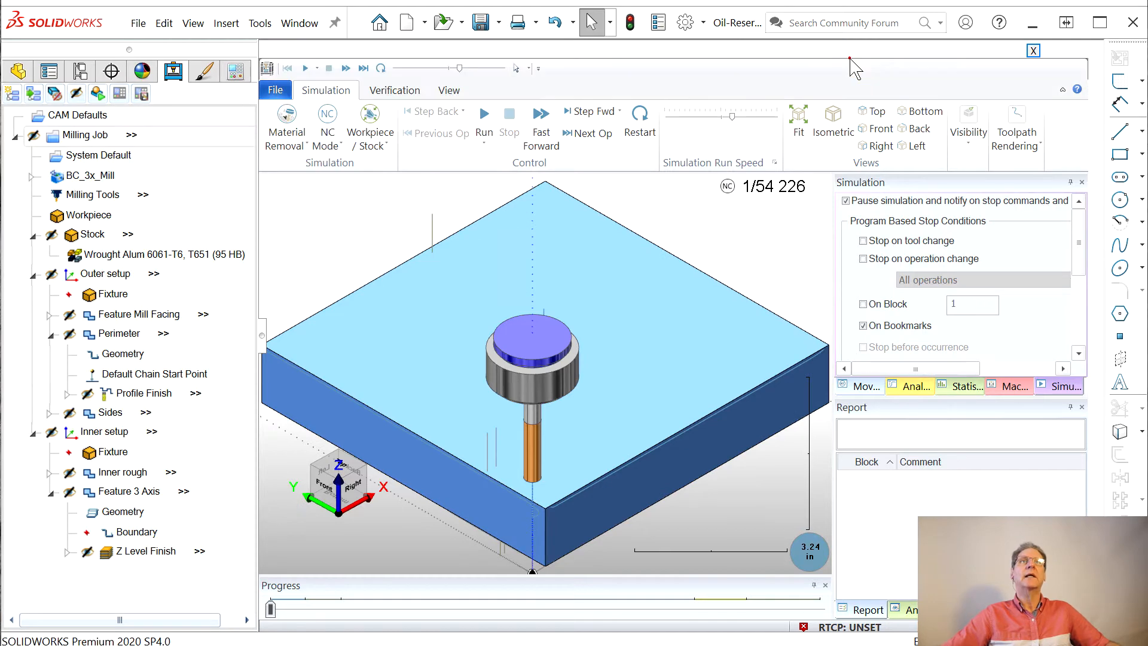
pyautogui.click(955, 125)
pyautogui.click(897, 206)
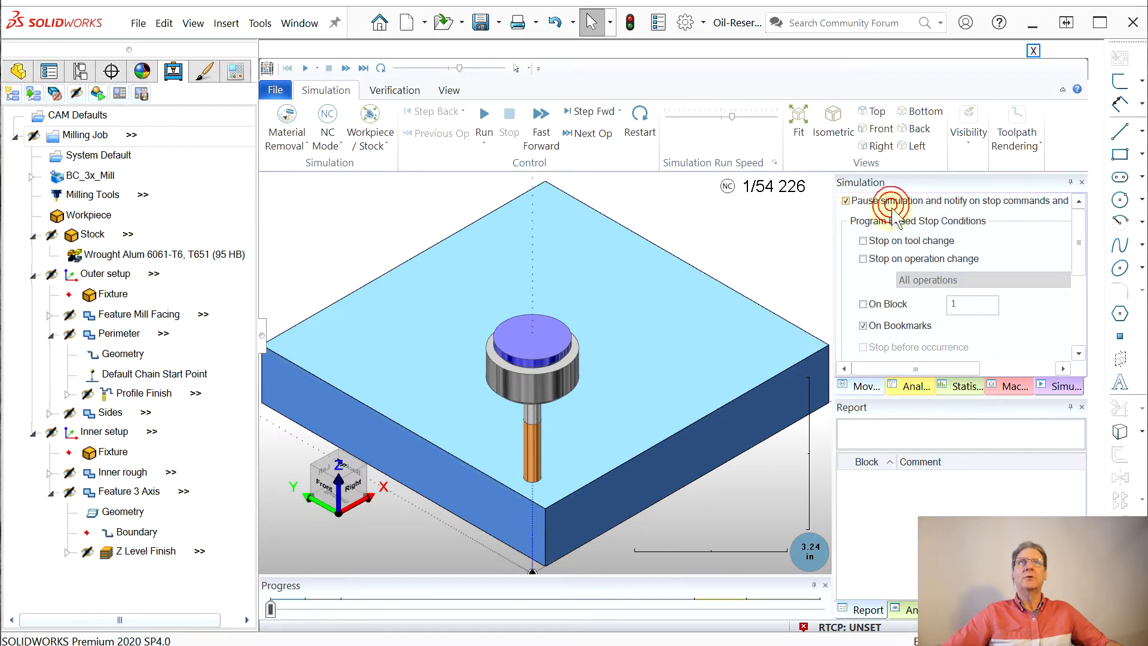
# Fast-forward the simulation through all operations and examine the machined pocket and outer walls from several angles
pyautogui.click(541, 132)
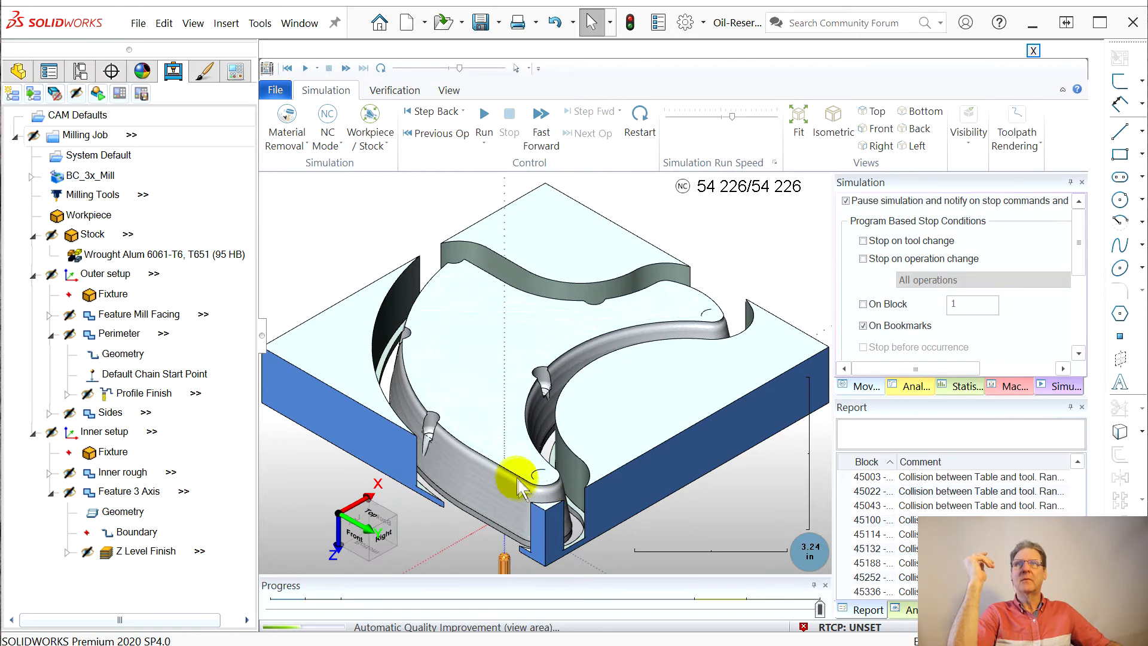
pyautogui.moveTo(474, 468)
pyautogui.mouseDown(button='middle')
pyautogui.moveTo(481, 244)
pyautogui.moveTo(474, 449)
pyautogui.mouseUp(button='middle')
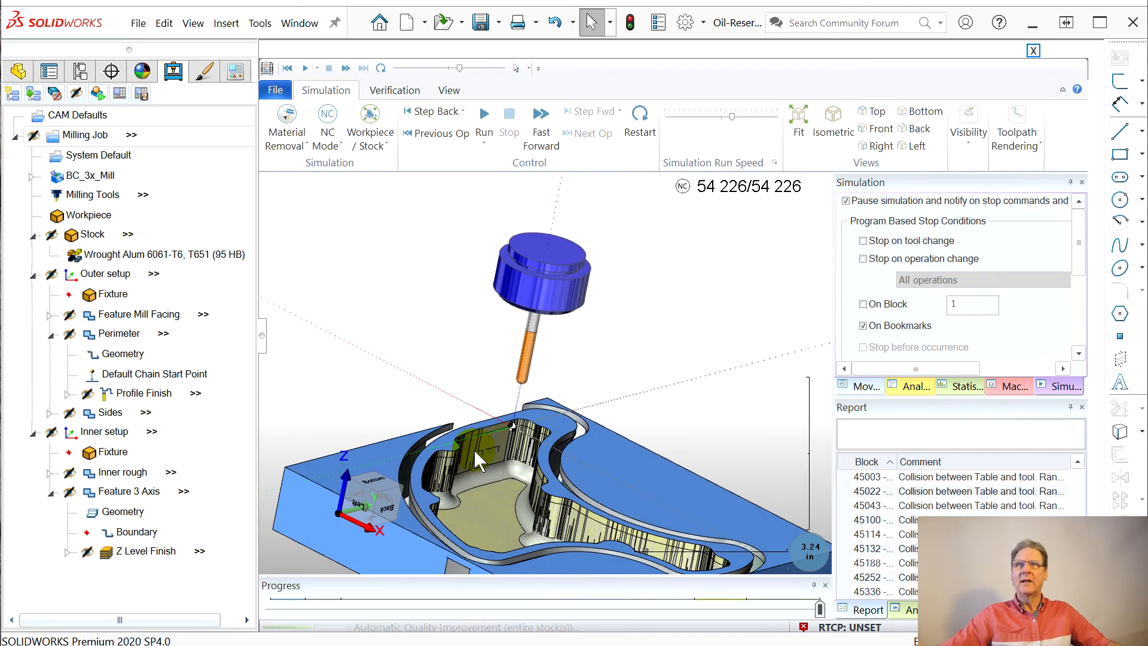
pyautogui.scroll(-3, 473, 449)
pyautogui.moveTo(540, 556)
pyautogui.mouseDown(button='middle')
pyautogui.moveTo(511, 575)
pyautogui.moveTo(531, 547)
pyautogui.mouseUp(button='middle')
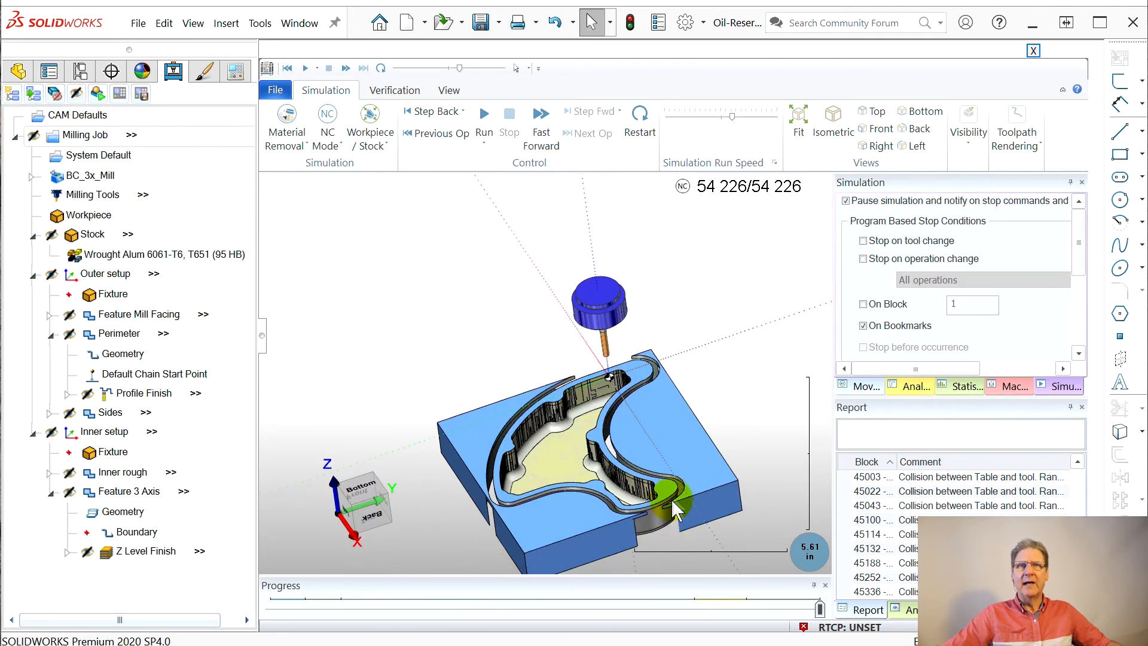
pyautogui.scroll(5, 655, 510)
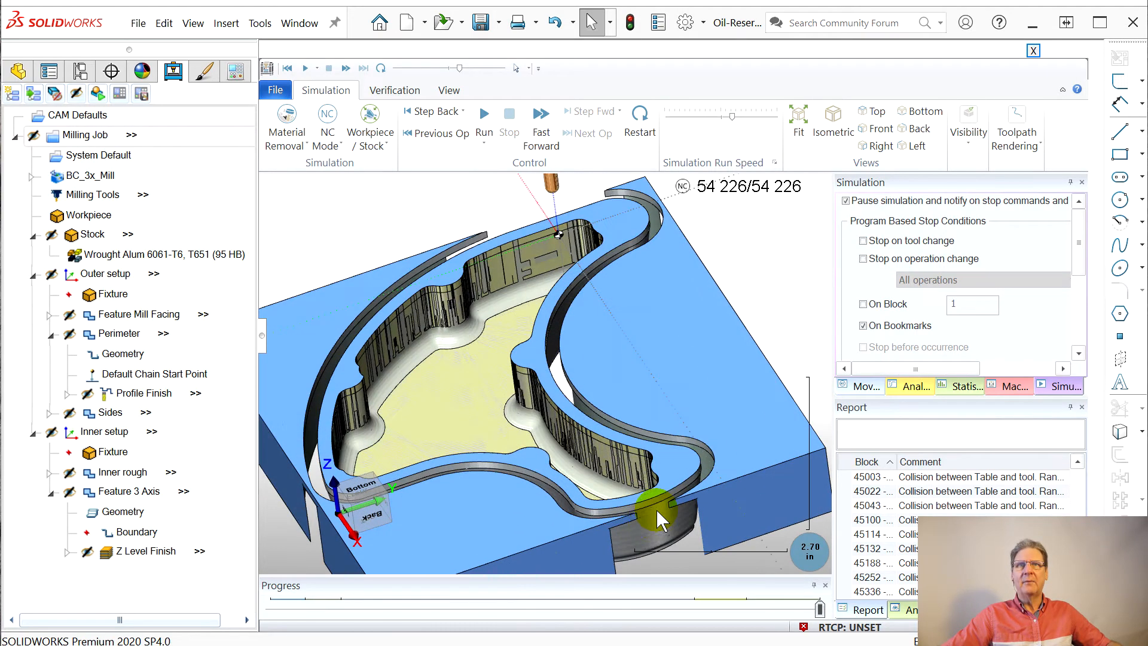
pyautogui.moveTo(640, 532); pyautogui.dragTo(590, 479, button='middle')
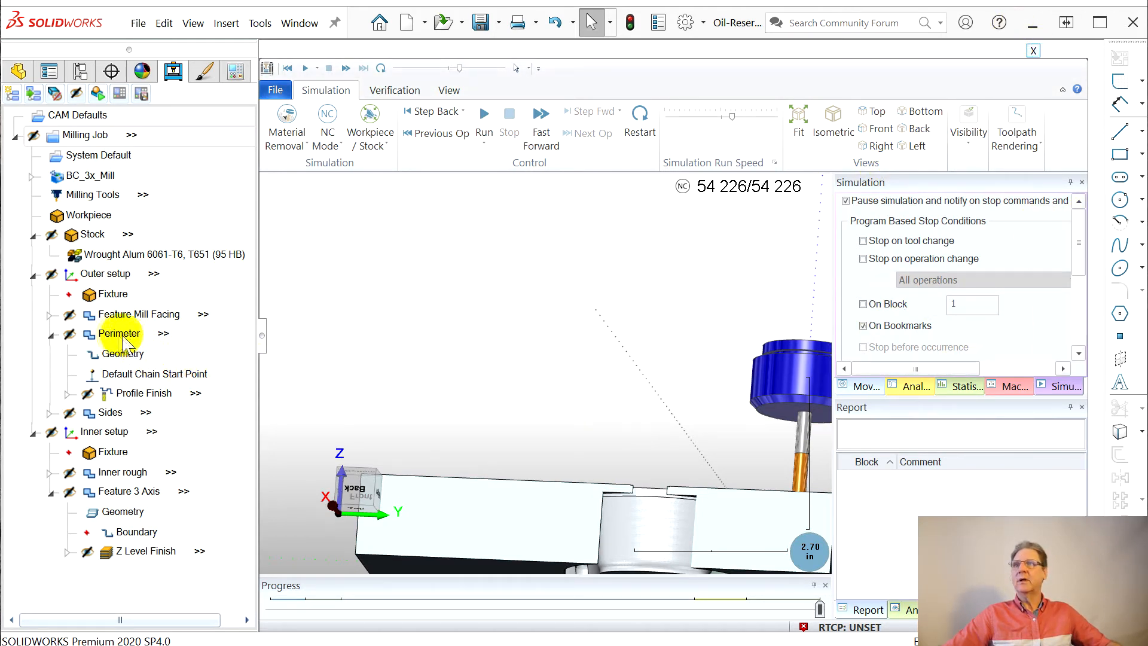
# Examine the Perimeter Profile Finish and Sides Z Level Finish toolpaths along the part's outer walls
pyautogui.click(124, 394)
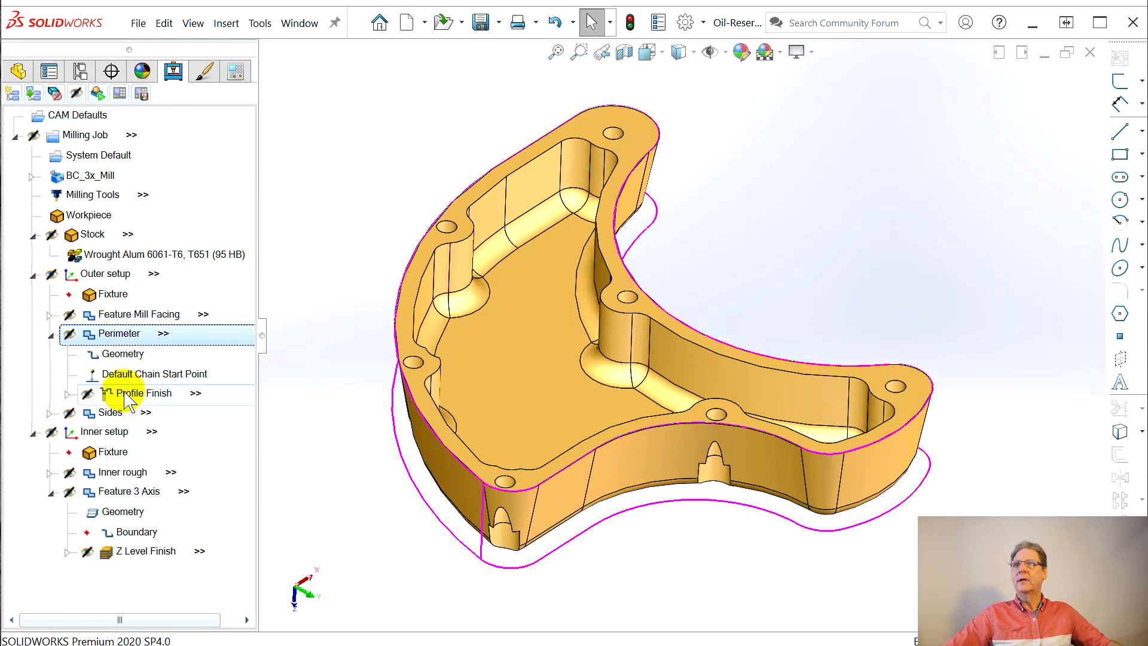
pyautogui.moveTo(526, 472); pyautogui.dragTo(500, 486, button='middle')
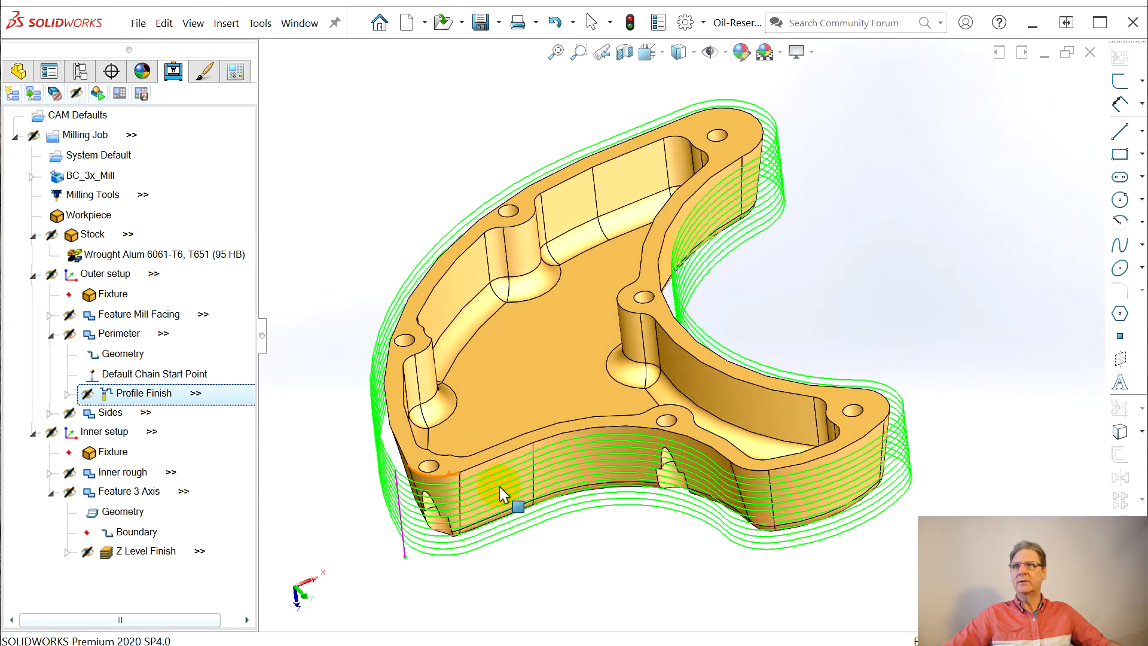
pyautogui.click(106, 414)
pyautogui.click(156, 431)
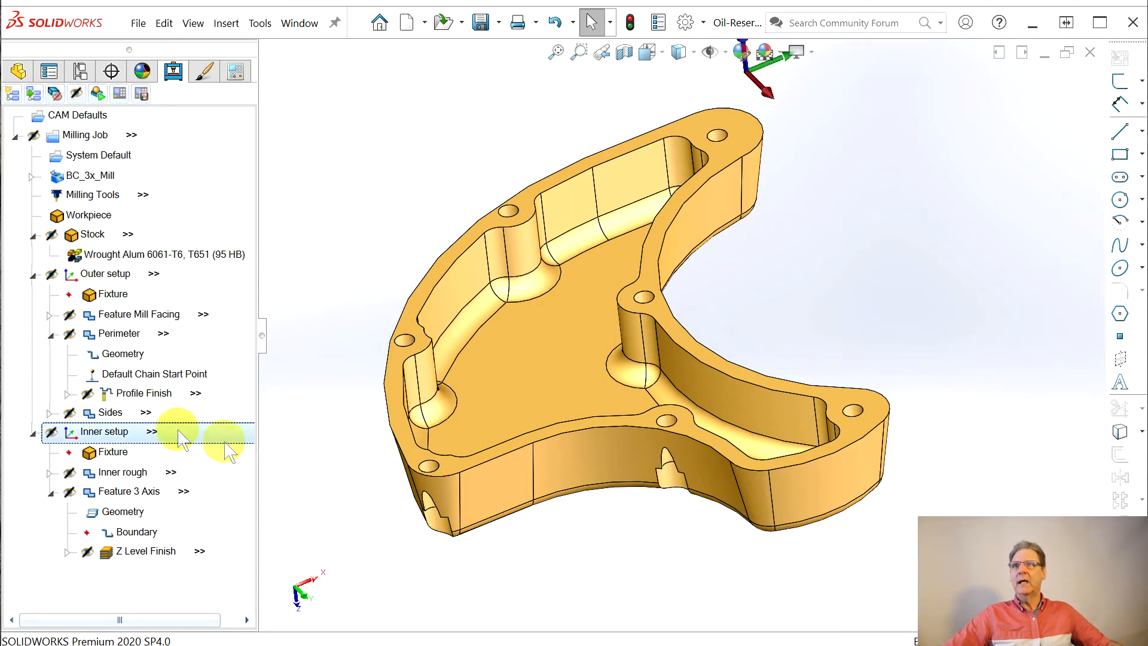
pyautogui.click(49, 414)
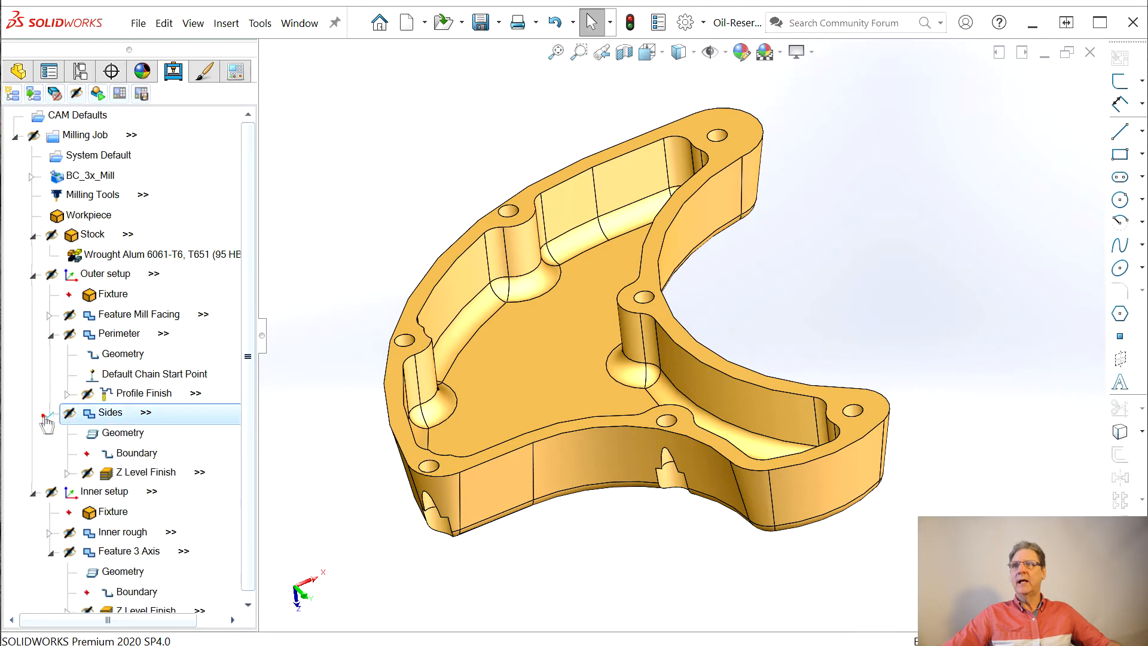
pyautogui.click(142, 476)
pyautogui.moveTo(411, 538); pyautogui.dragTo(239, 436, button='middle')
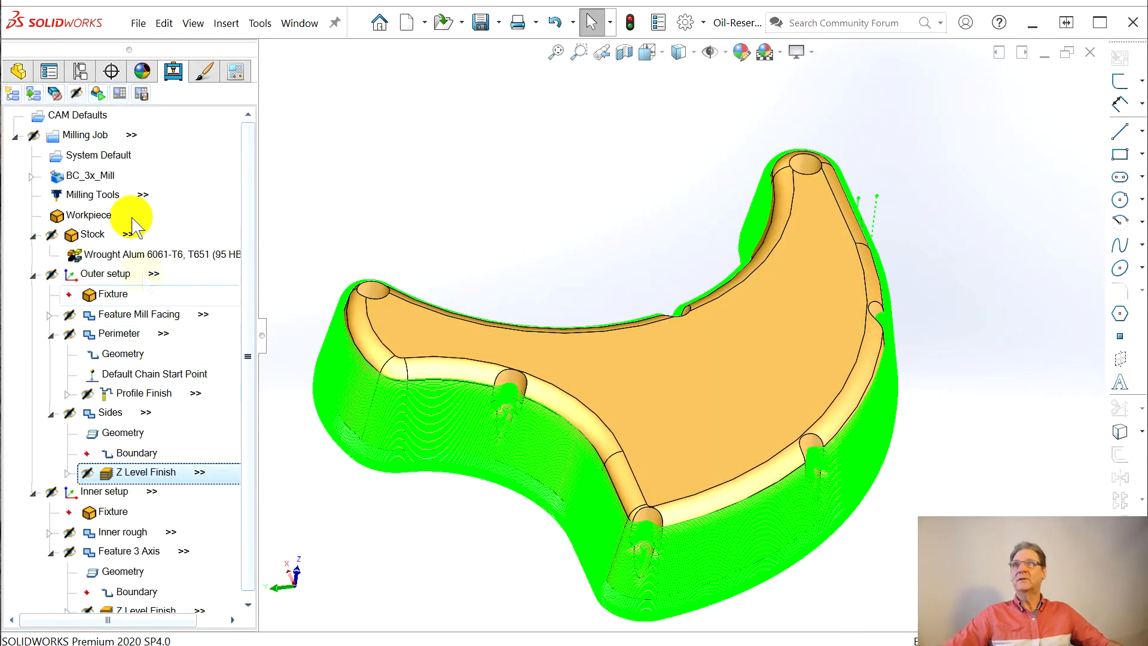
pyautogui.click(171, 314)
pyautogui.click(120, 472)
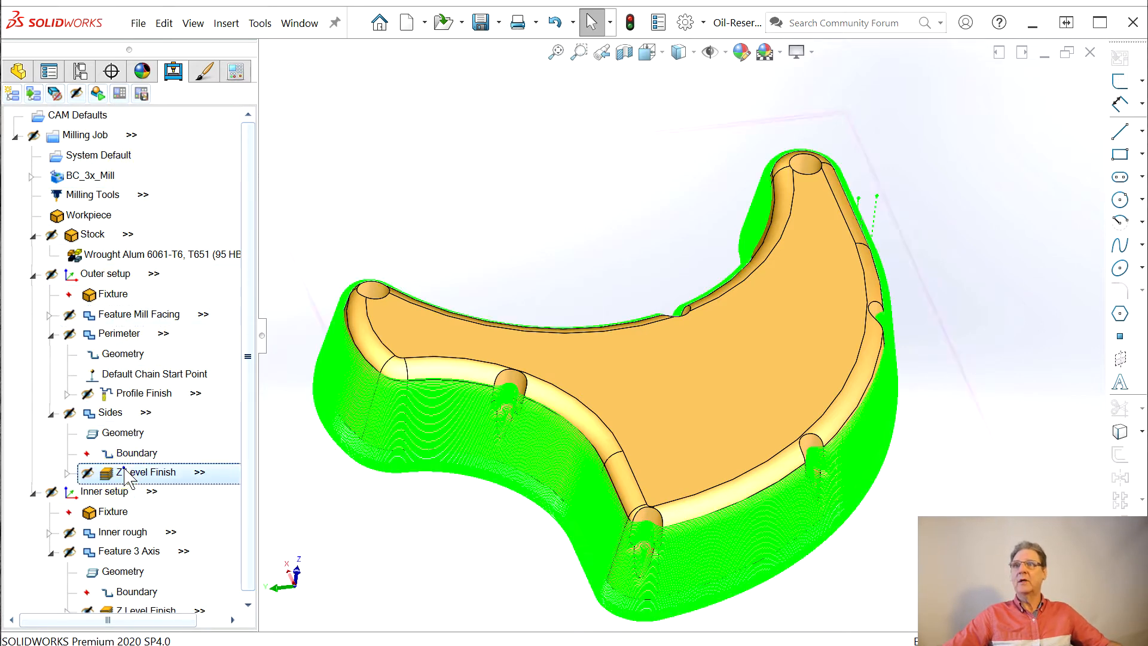
# Edit the Sides Z Level Finish and pick the outside fillet's upper edge to set the top of job to 1.4500
pyautogui.rightClick(125, 472)
pyautogui.click(180, 478)
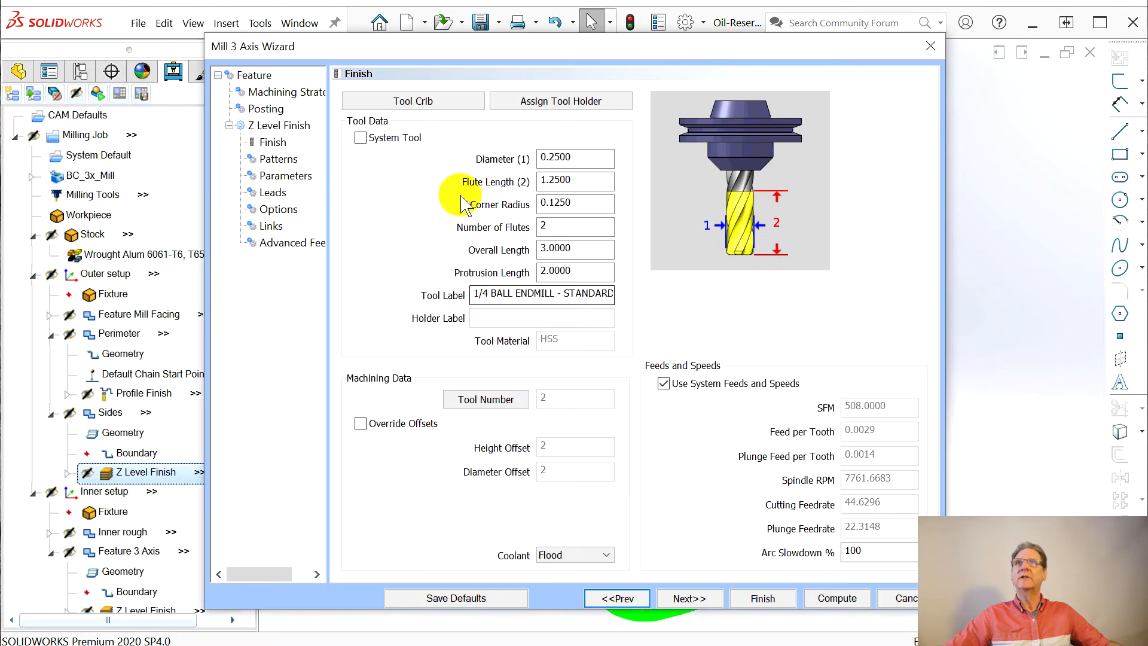
pyautogui.click(279, 160)
pyautogui.click(282, 176)
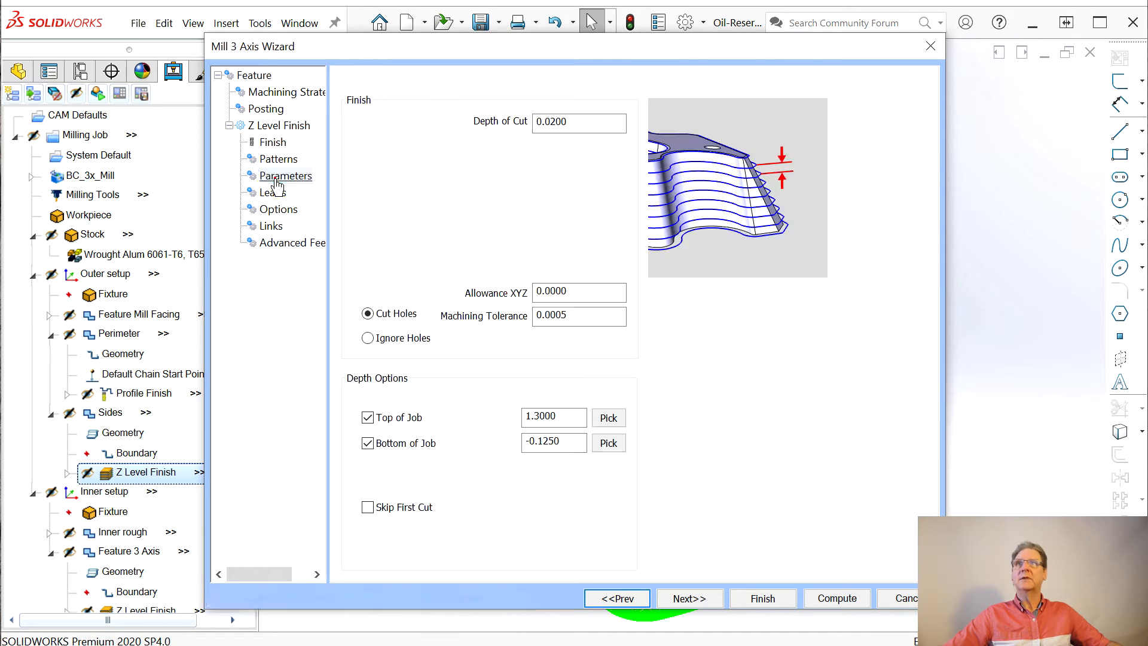
pyautogui.click(608, 418)
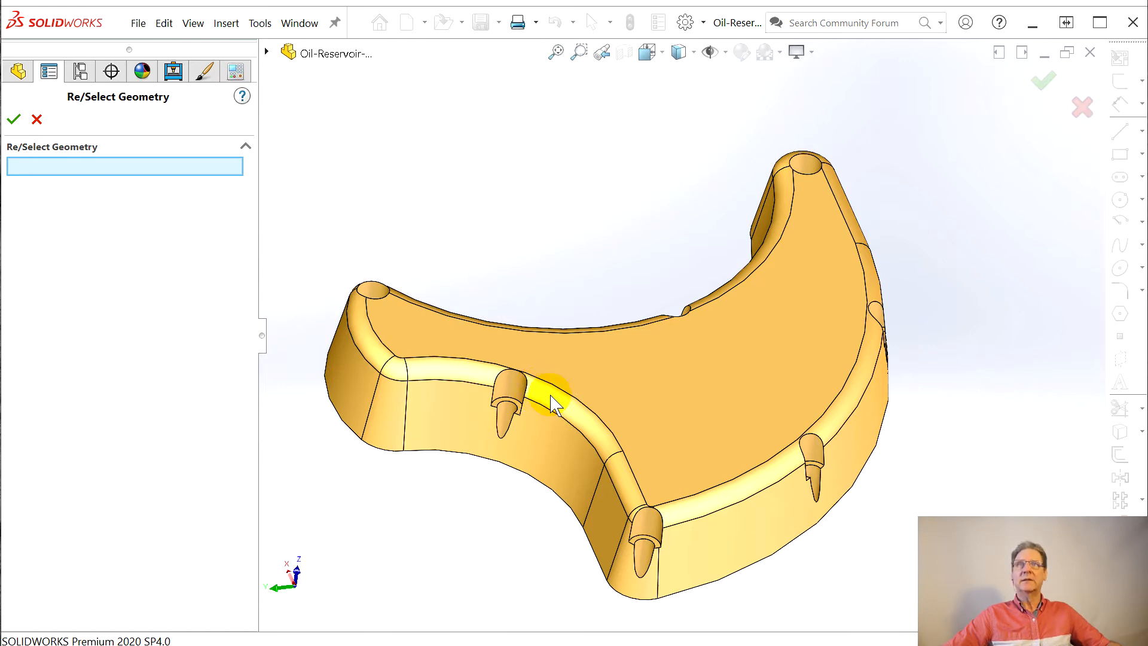
pyautogui.click(570, 399)
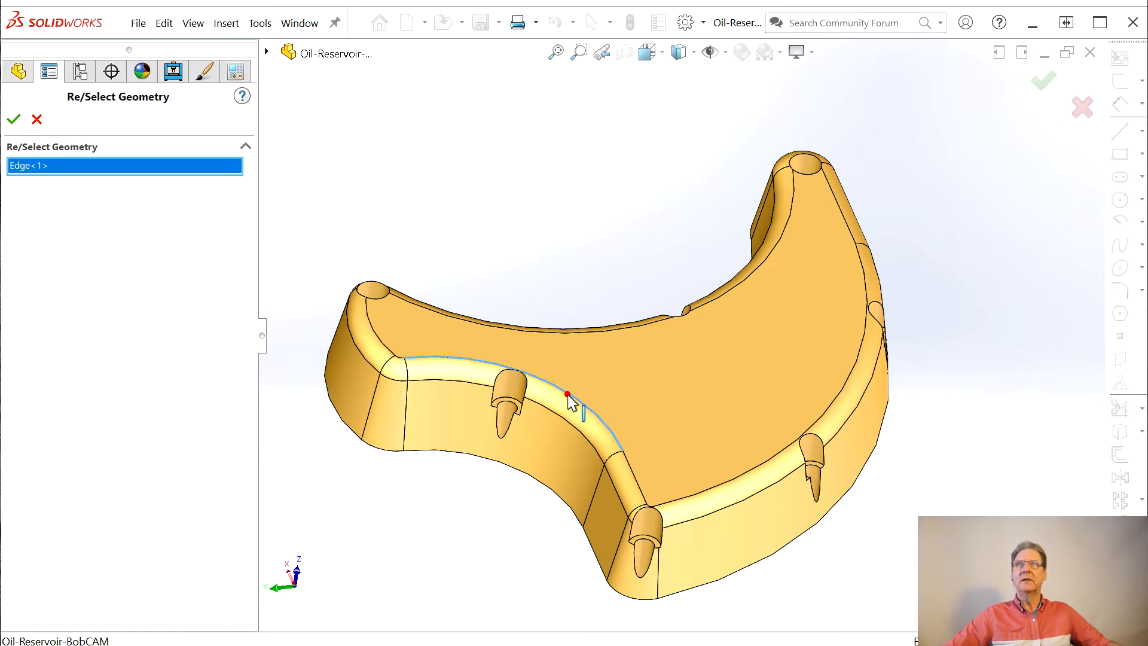
pyautogui.click(14, 121)
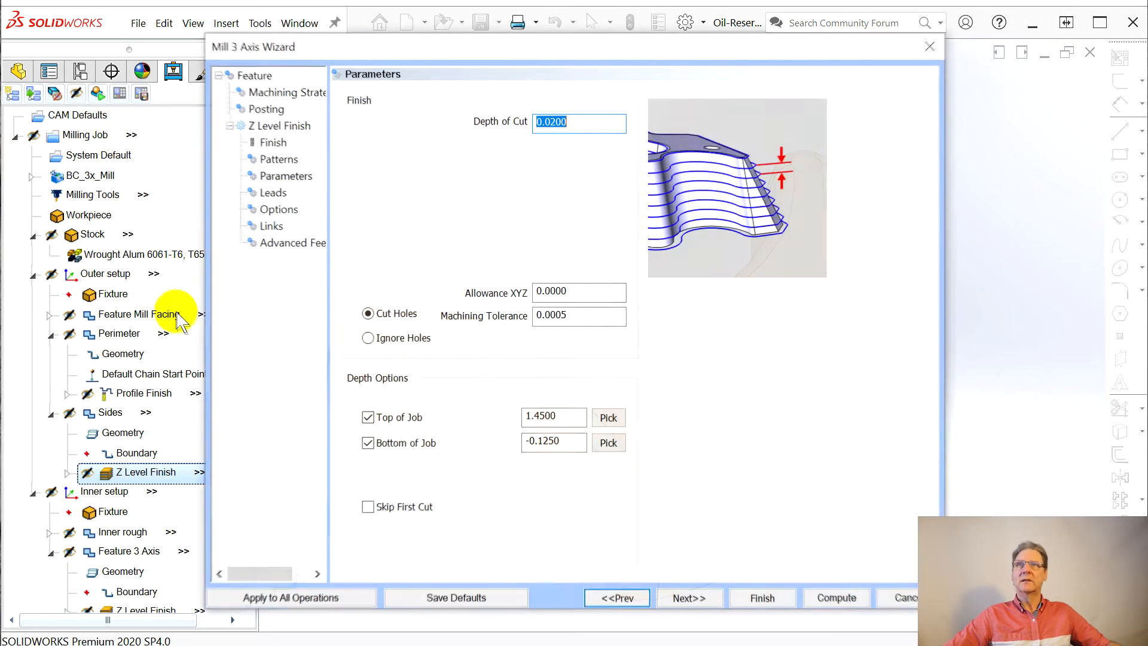
# Pick the outer wall's lower edge for the bottom of job and adjust the value to 0.275
pyautogui.click(609, 443)
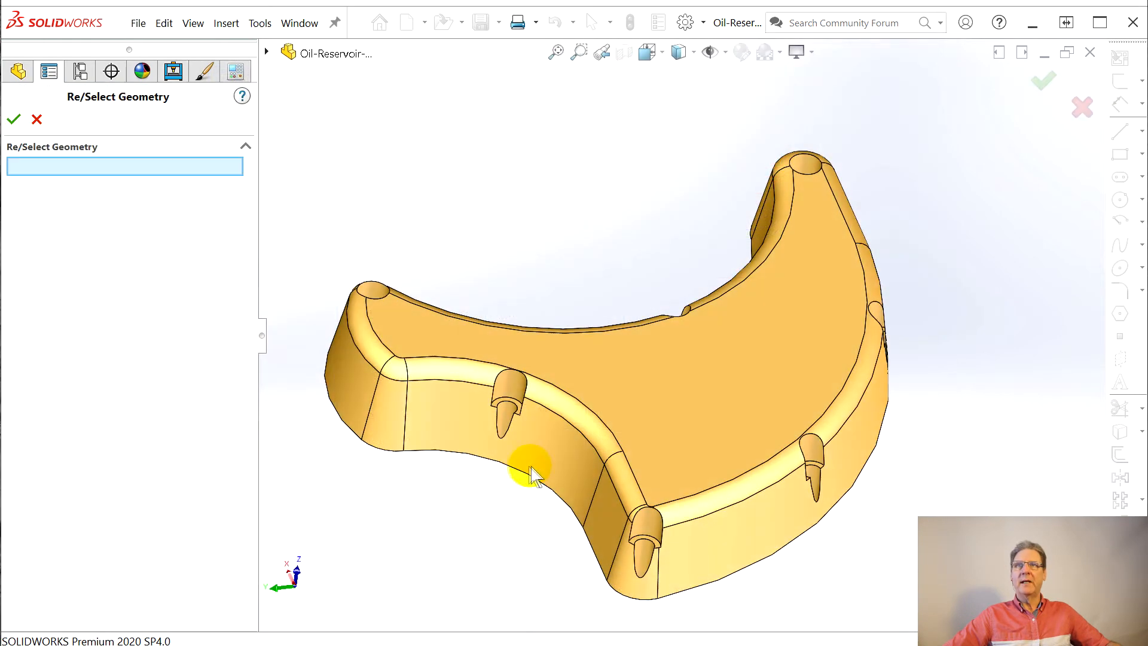
pyautogui.click(524, 481)
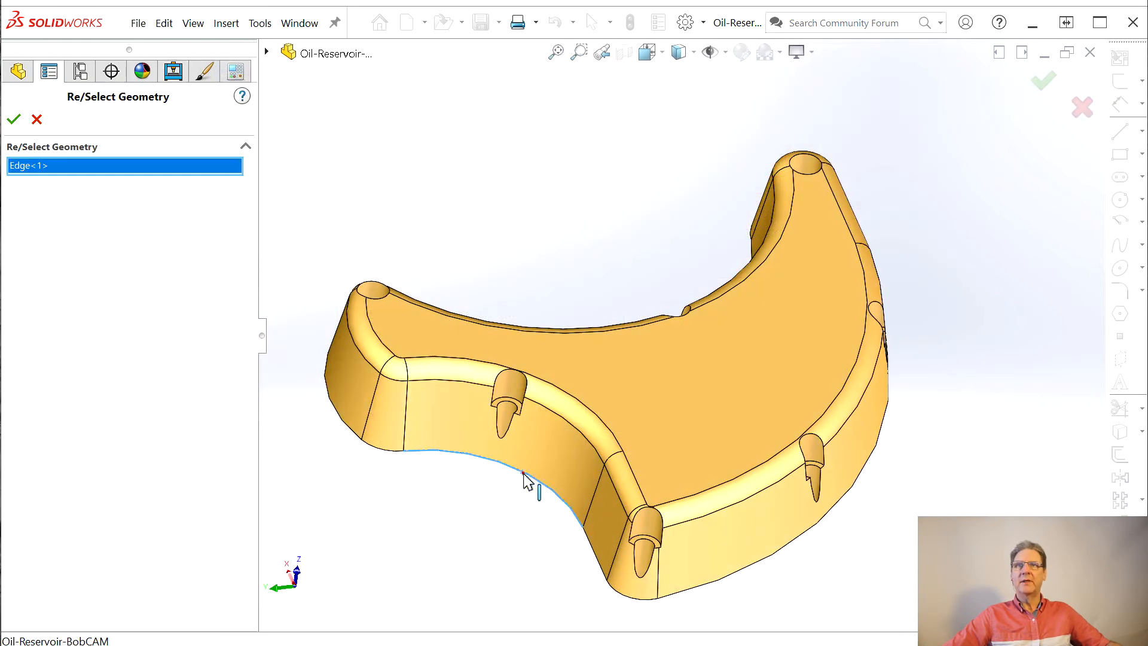
pyautogui.click(17, 121)
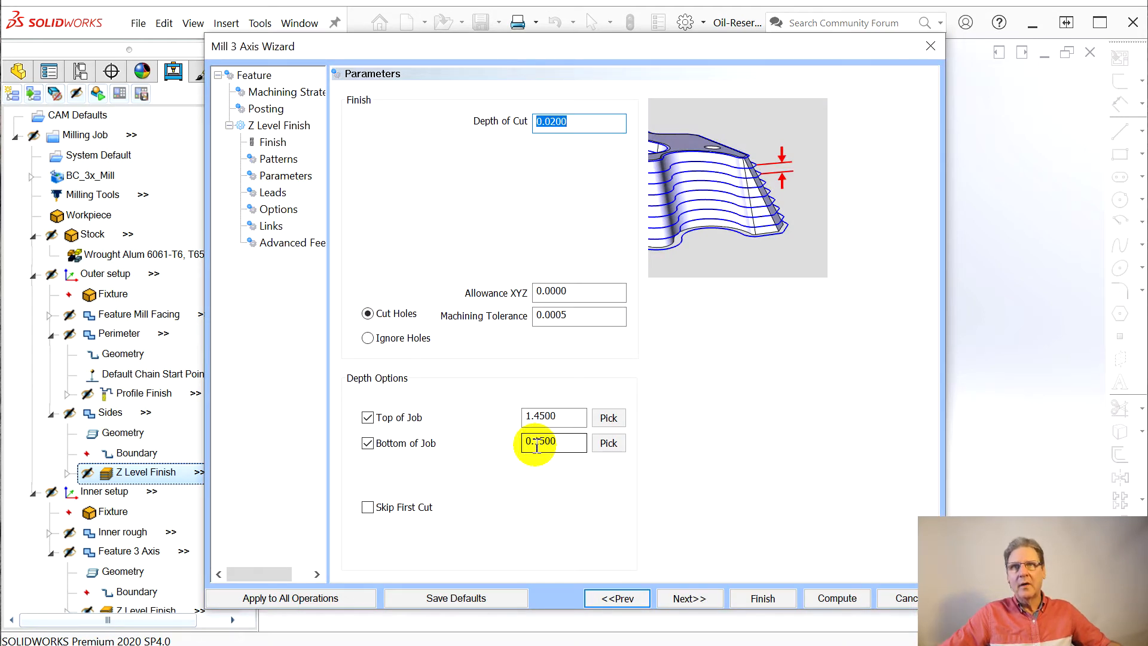
pyautogui.click(536, 446)
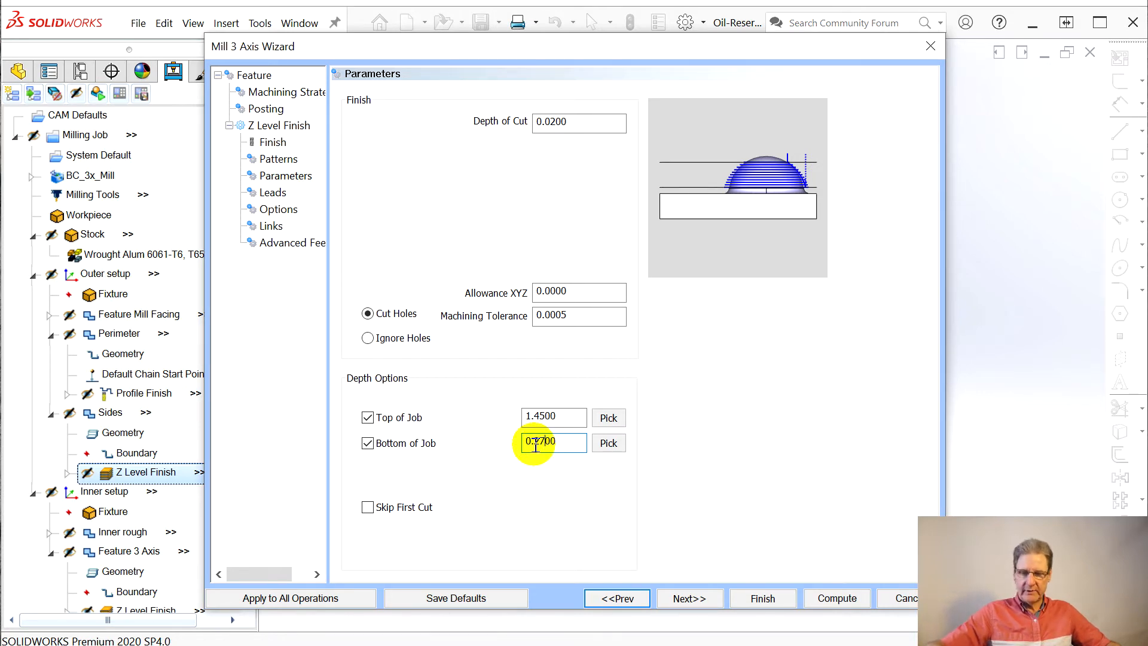
pyautogui.write('5')
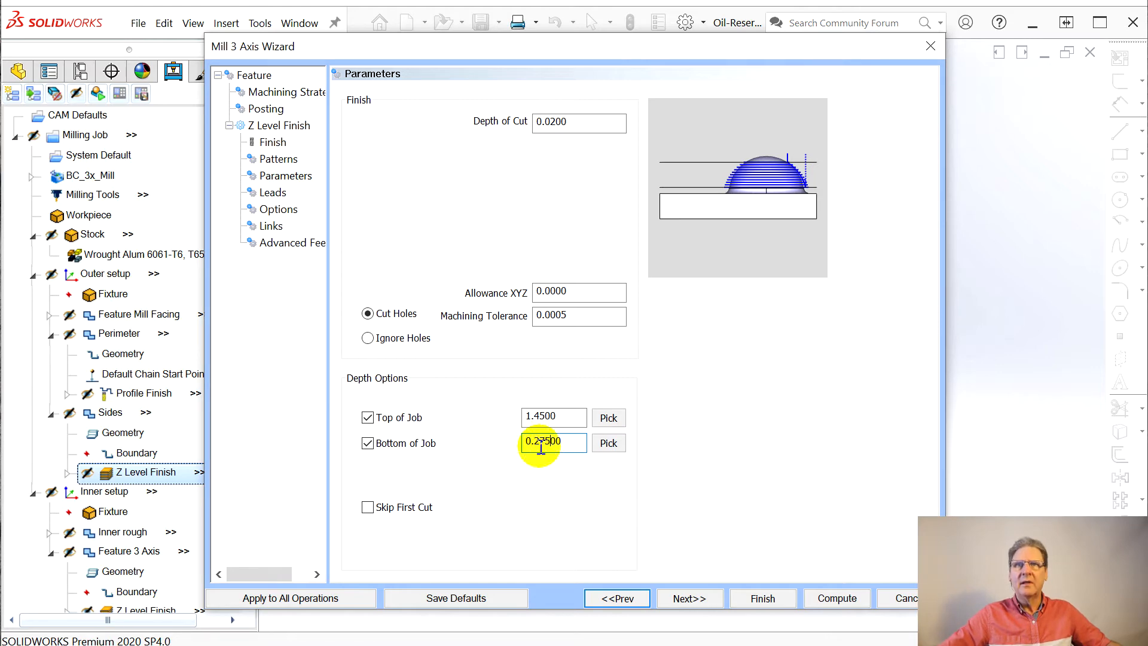
# Try to compute the Sides toolpath without changing its top of job, cancel the calculation and show the part's feature tree
pyautogui.click(836, 609)
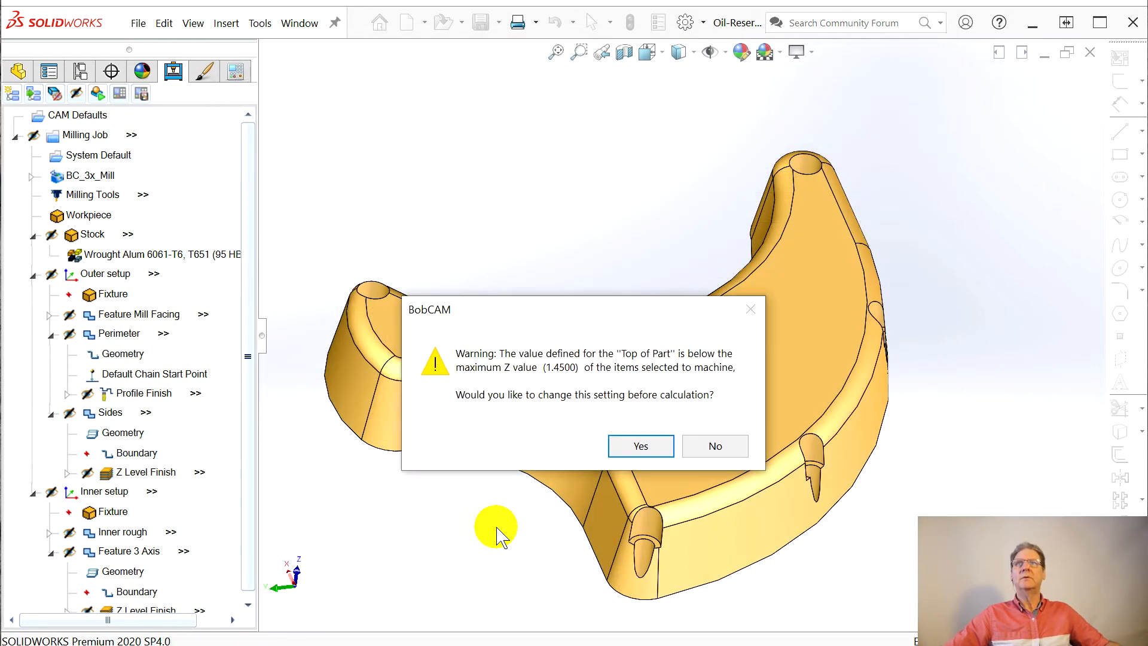
pyautogui.click(712, 445)
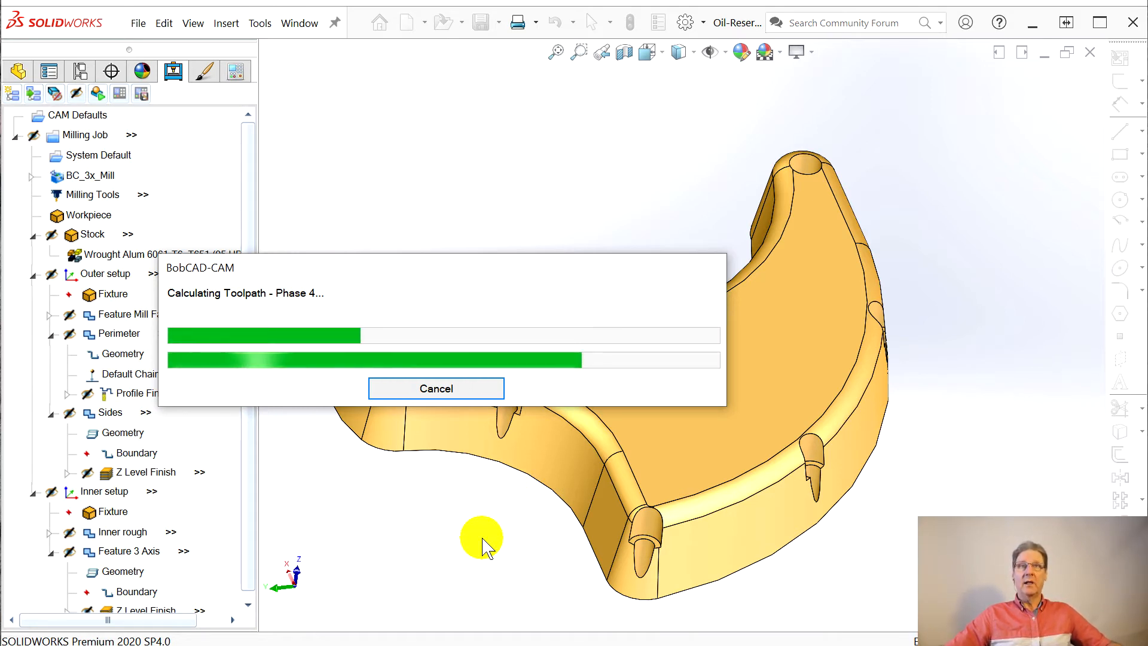
pyautogui.click(428, 388)
pyautogui.click(18, 72)
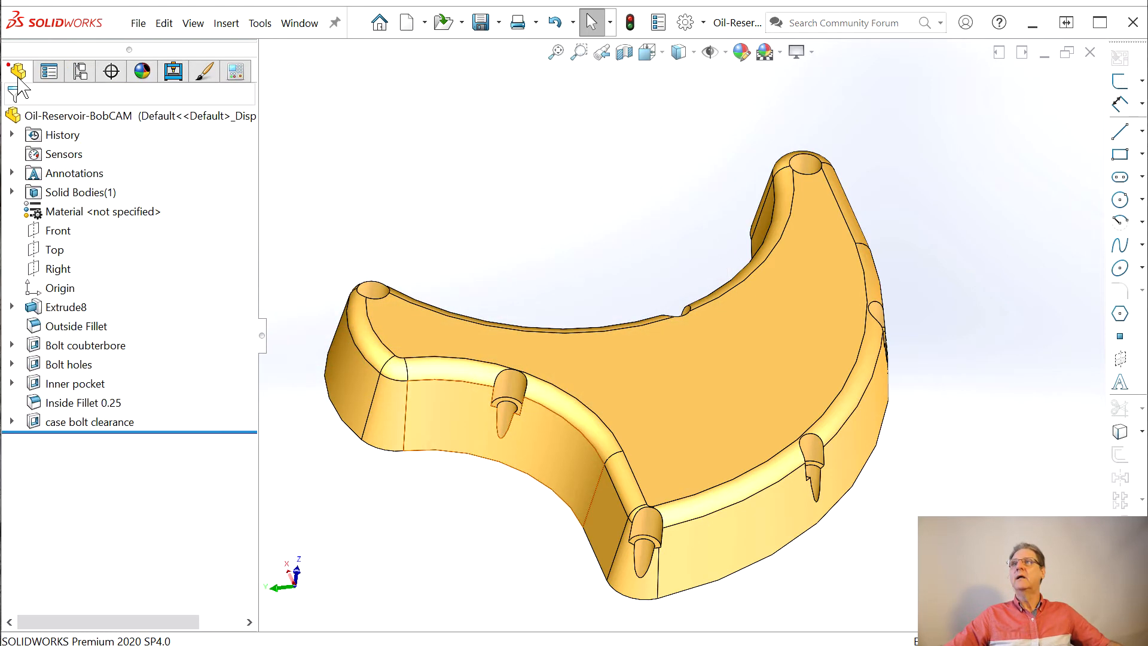
# Roll the part's feature history back to just after the Outside Fillet and return to the machining job tree
pyautogui.moveTo(111, 432); pyautogui.dragTo(103, 331)
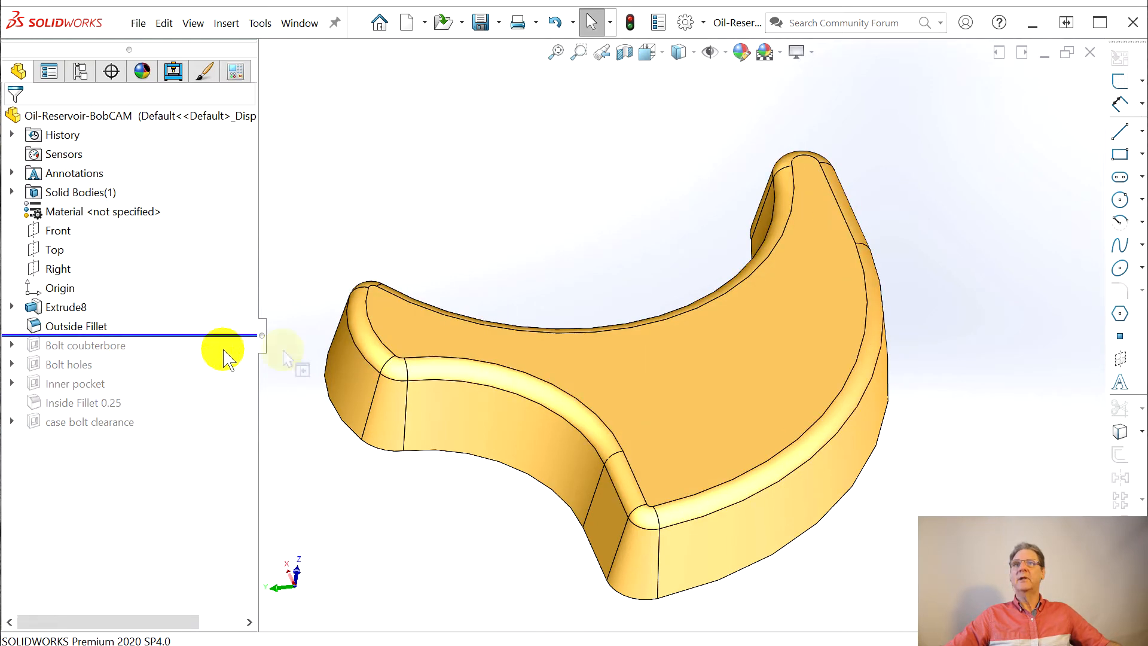
pyautogui.click(170, 72)
pyautogui.click(742, 443)
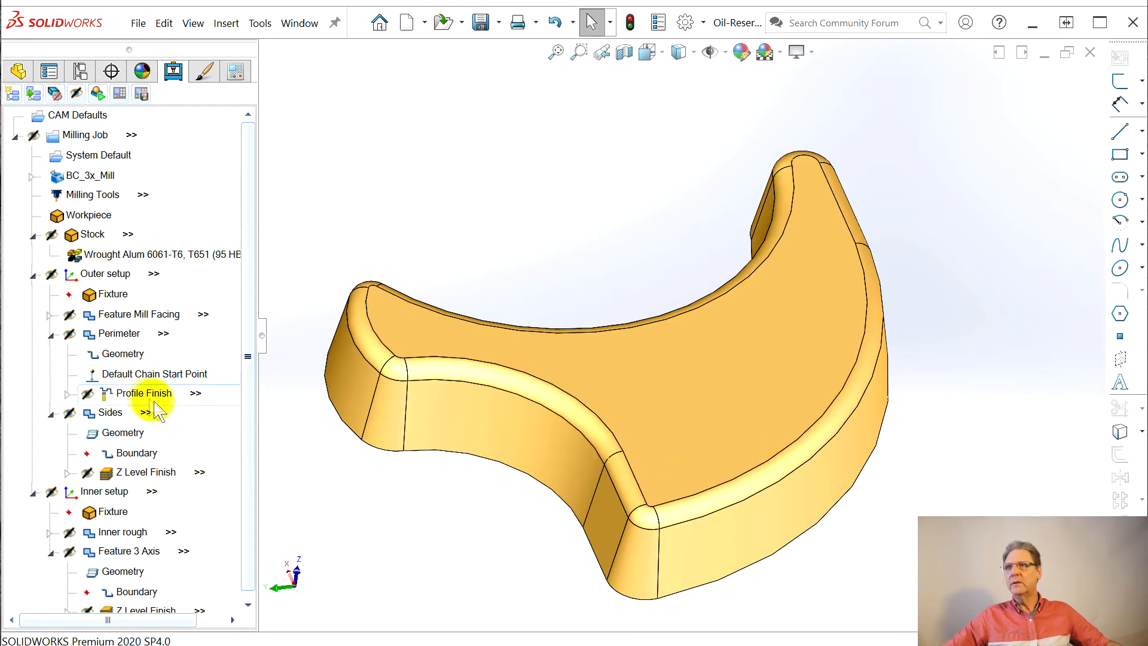
# Compute the Sides toolpath without changing its top of part and show the Z Level Finish passes along the outer walls
pyautogui.rightClick(122, 419)
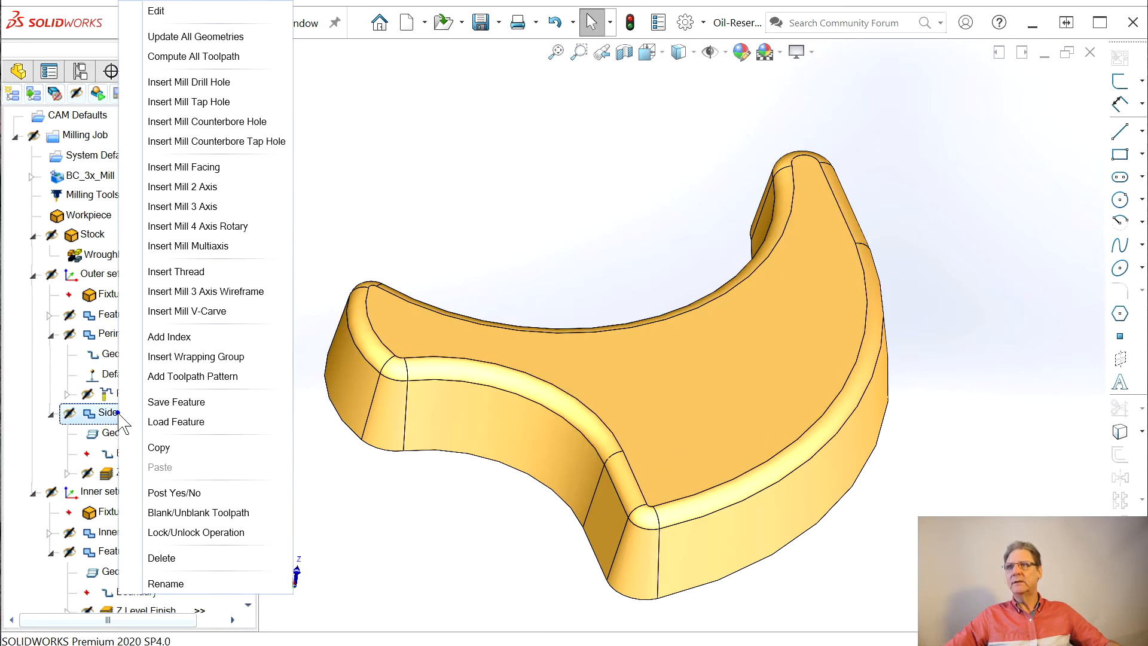
pyautogui.click(215, 57)
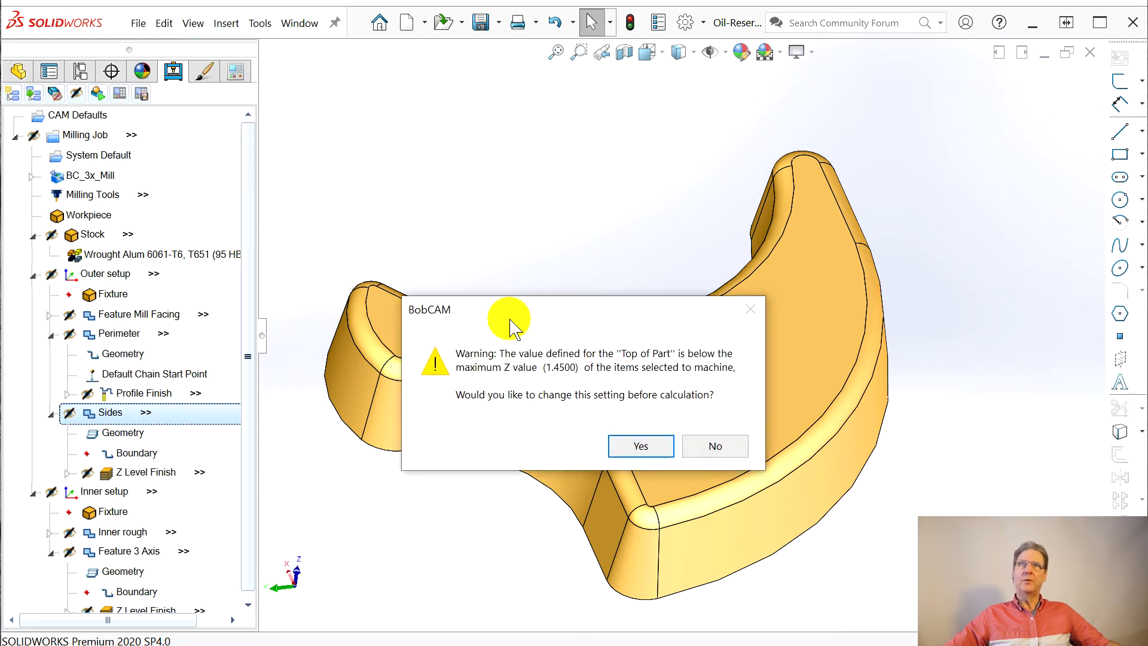
pyautogui.click(655, 446)
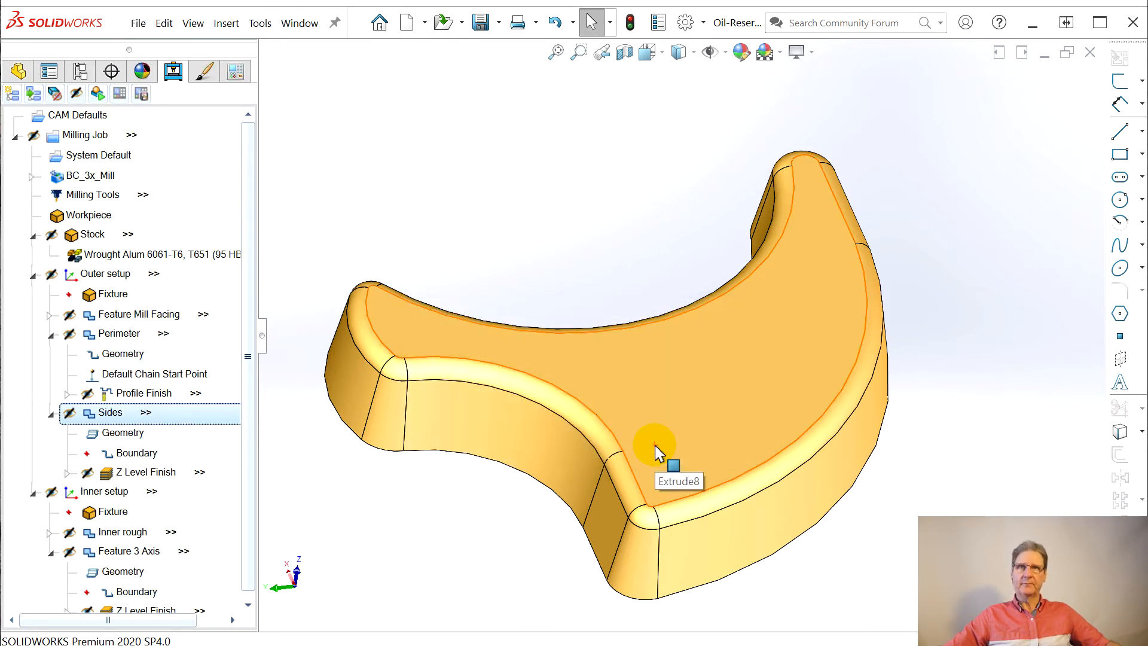
pyautogui.rightClick(111, 415)
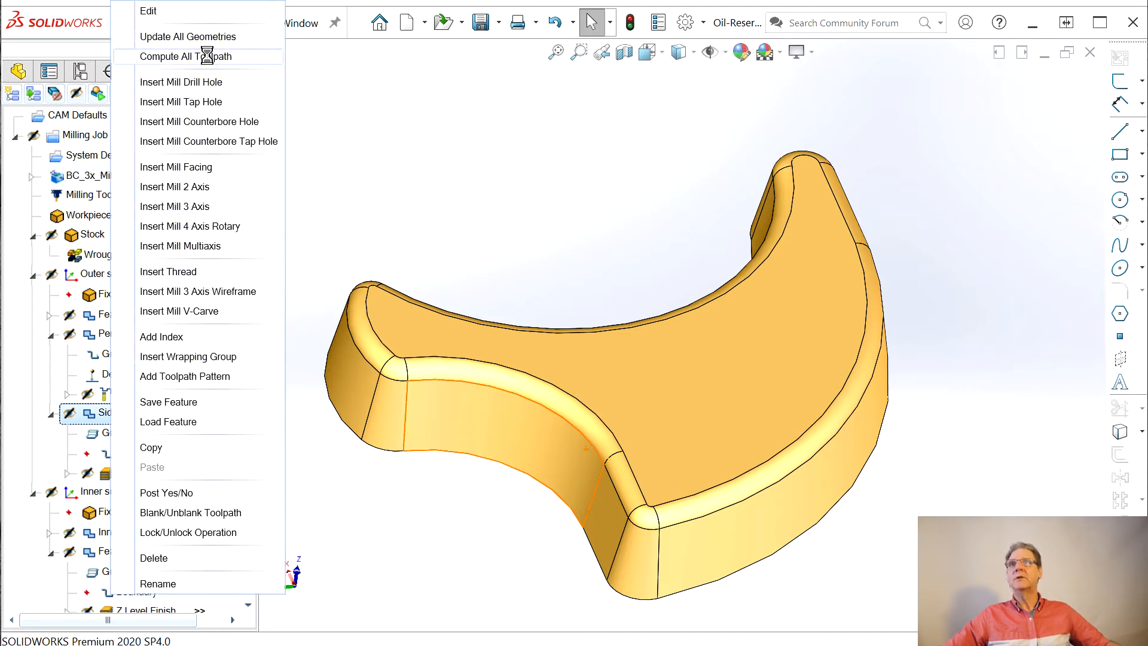
pyautogui.click(727, 448)
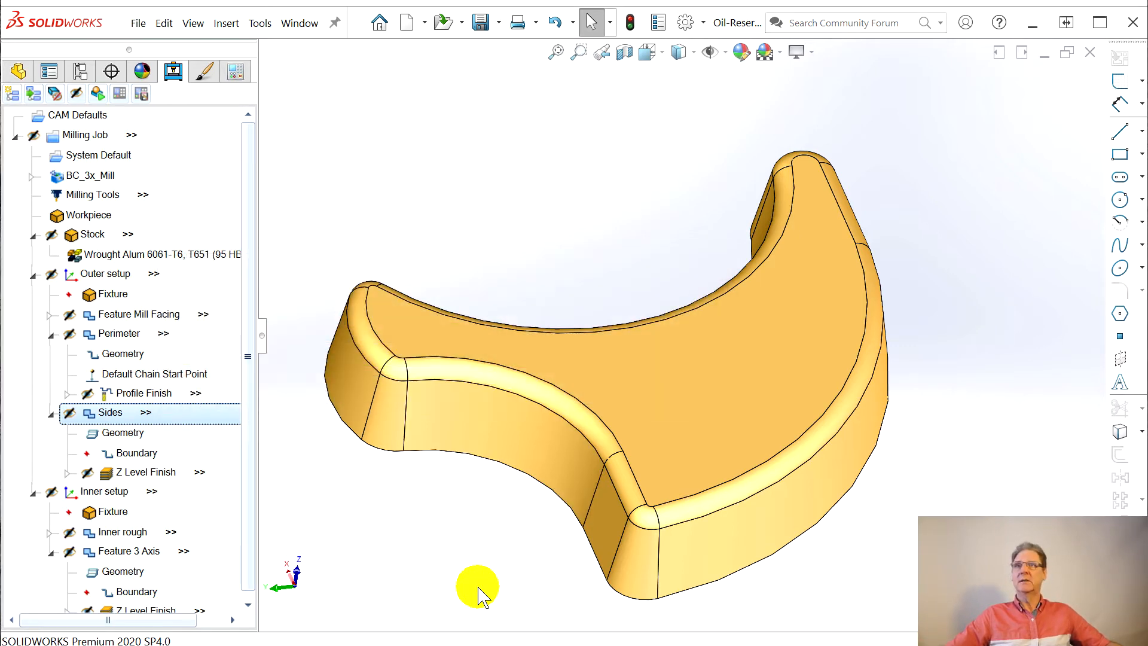
pyautogui.click(146, 472)
pyautogui.moveTo(513, 598); pyautogui.dragTo(559, 503, button='middle')
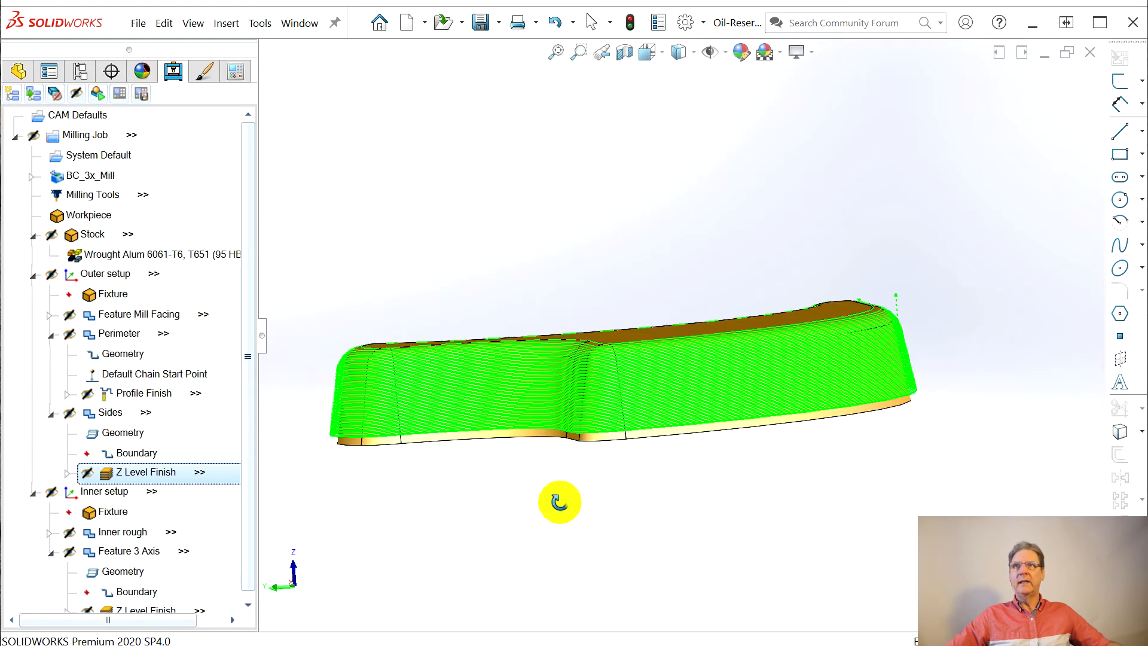
# Edit the Sides Z Level Finish, pick the outer wall's lower edge for the bottom of job and adjust the value to 0.025
pyautogui.rightClick(120, 478)
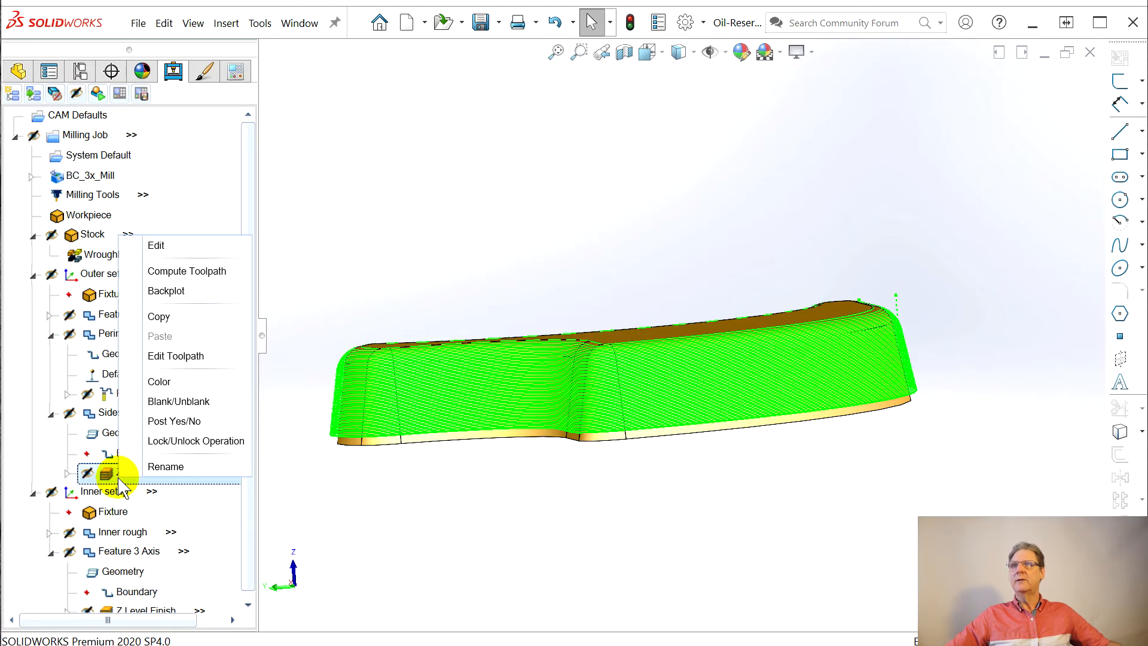
pyautogui.click(158, 246)
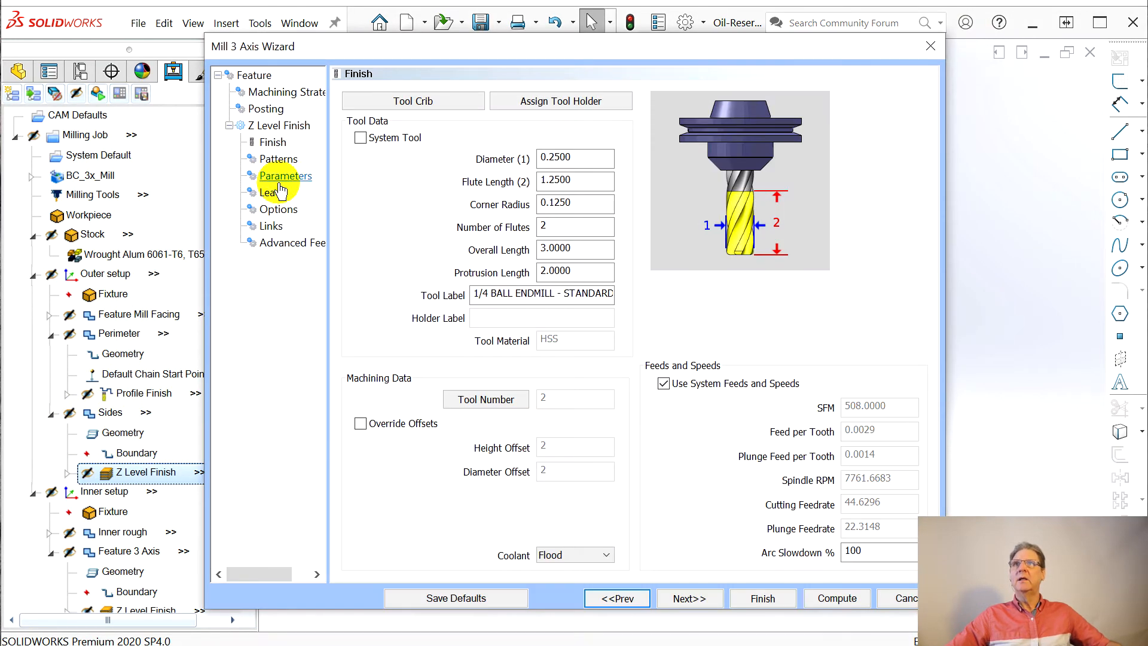
pyautogui.click(278, 177)
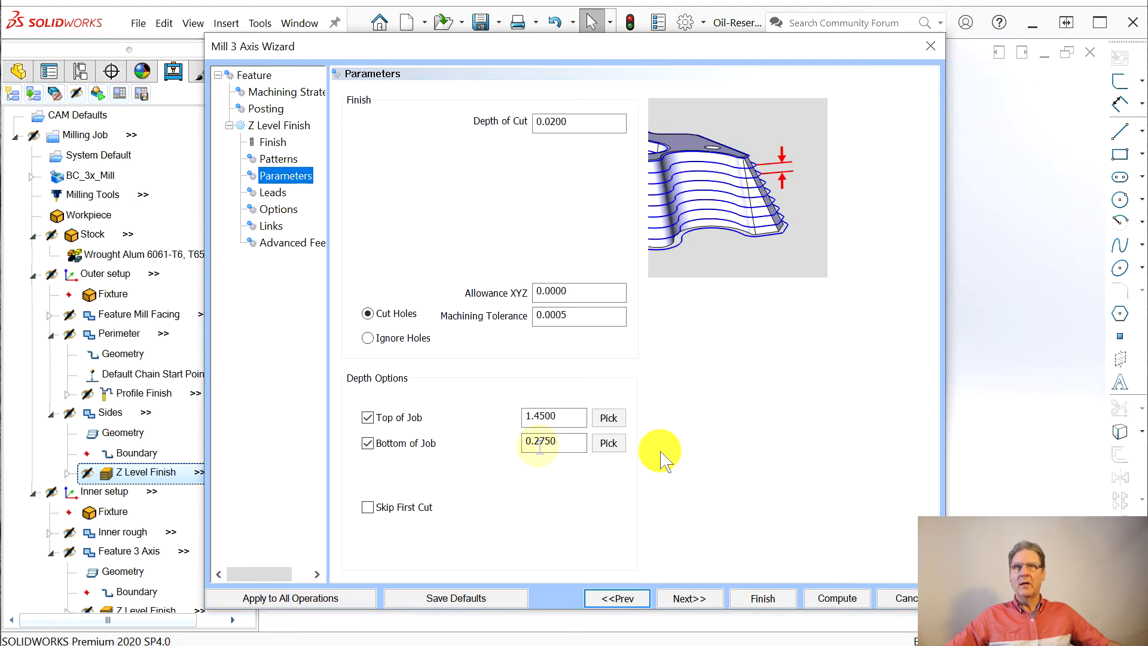
pyautogui.click(608, 442)
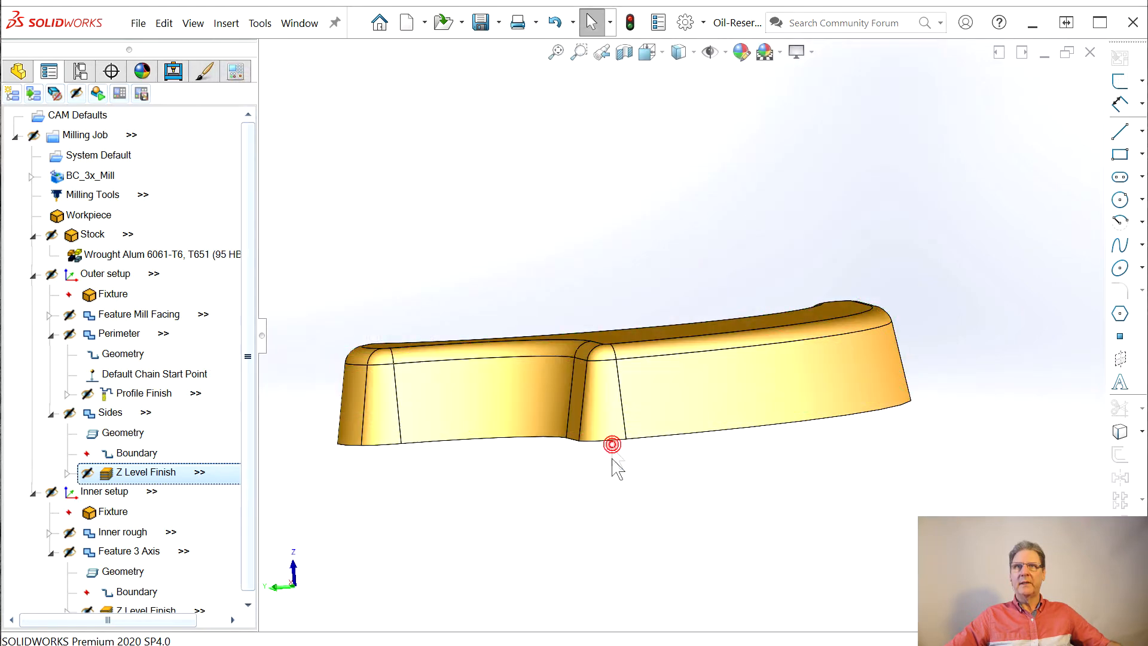
pyautogui.click(517, 443)
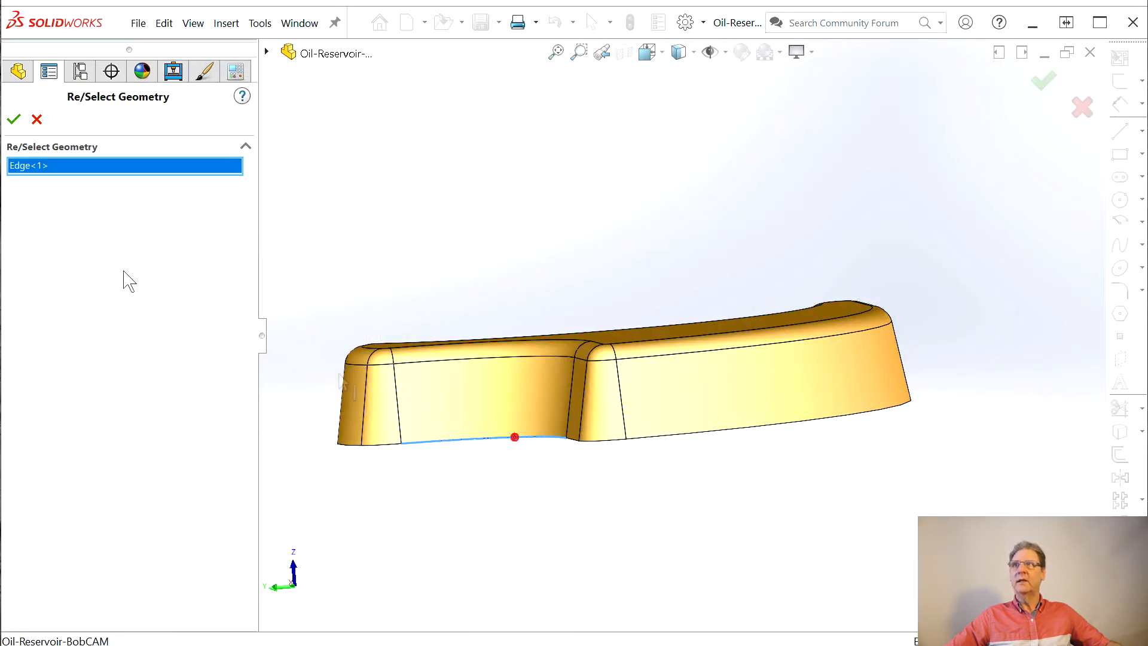
pyautogui.click(14, 119)
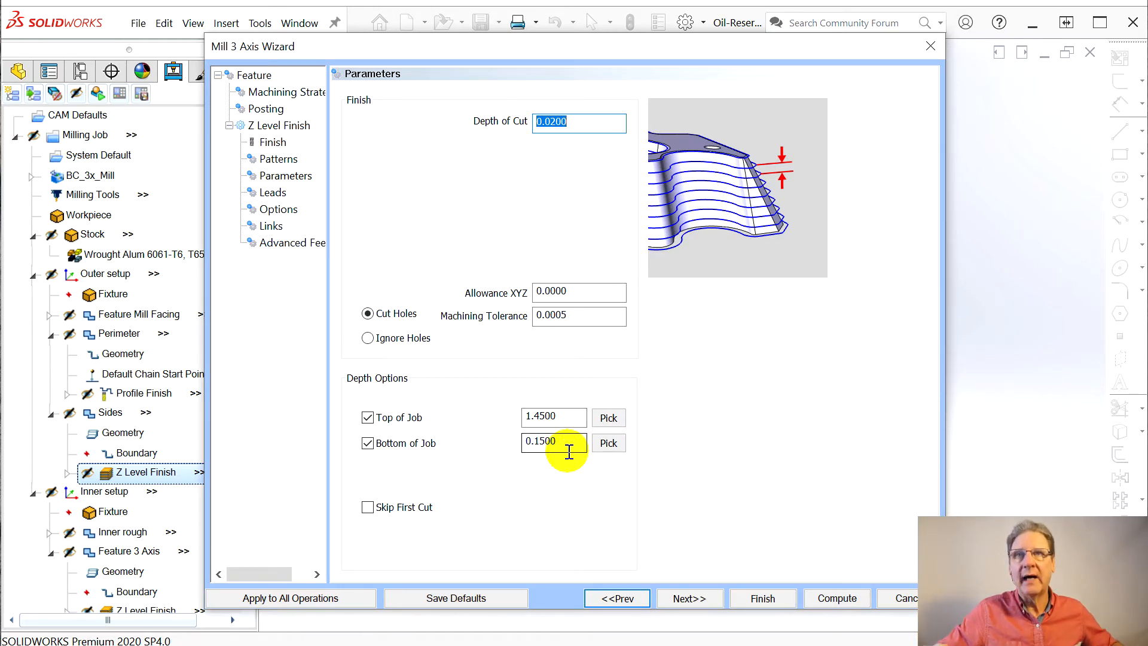
pyautogui.moveTo(537, 448); pyautogui.dragTo(566, 447)
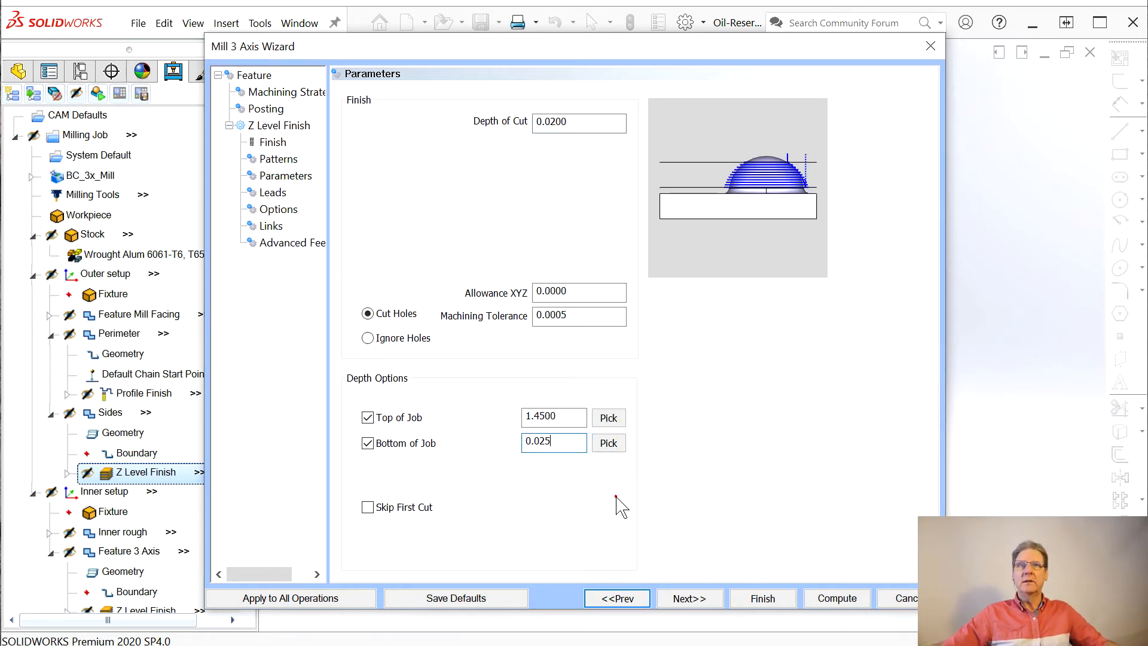
# Recompute the Sides Z Level Finish with its top of part kept and inspect the toolpath down to the walls' lower edge
pyautogui.click(824, 599)
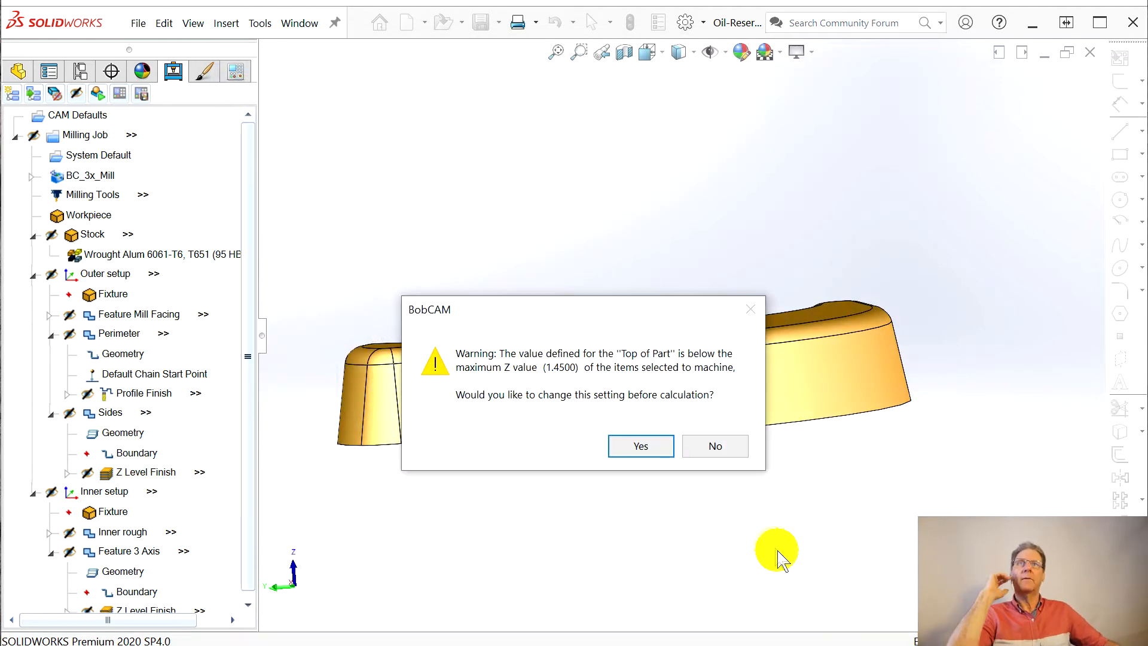
pyautogui.click(709, 446)
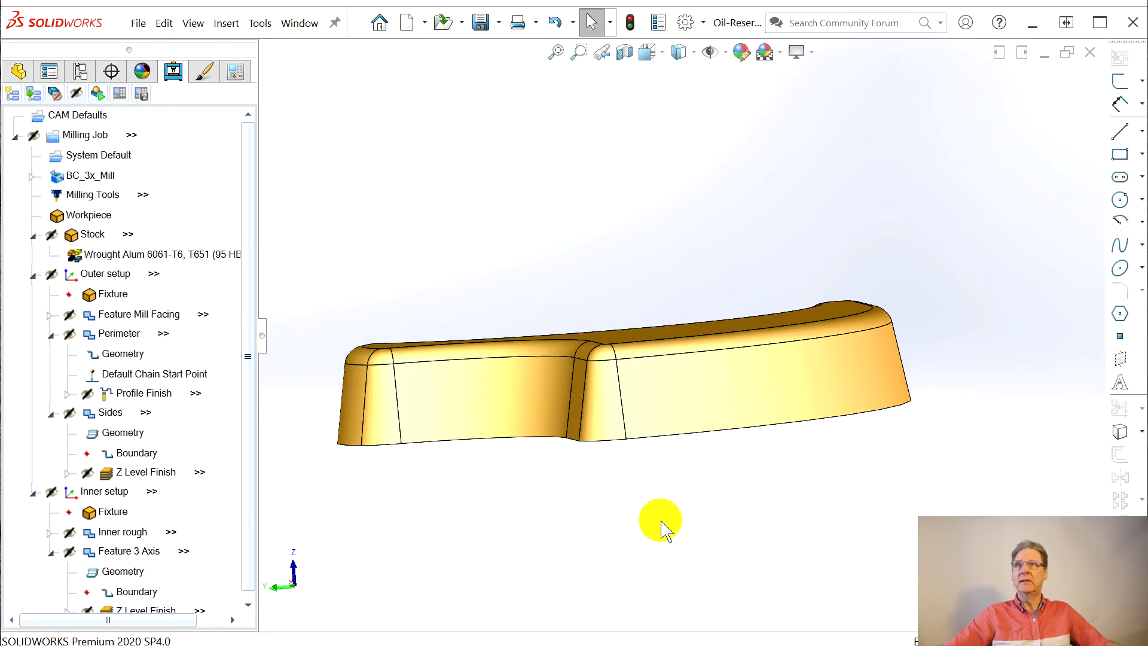
pyautogui.click(137, 473)
pyautogui.moveTo(536, 571); pyautogui.dragTo(540, 560, button='middle')
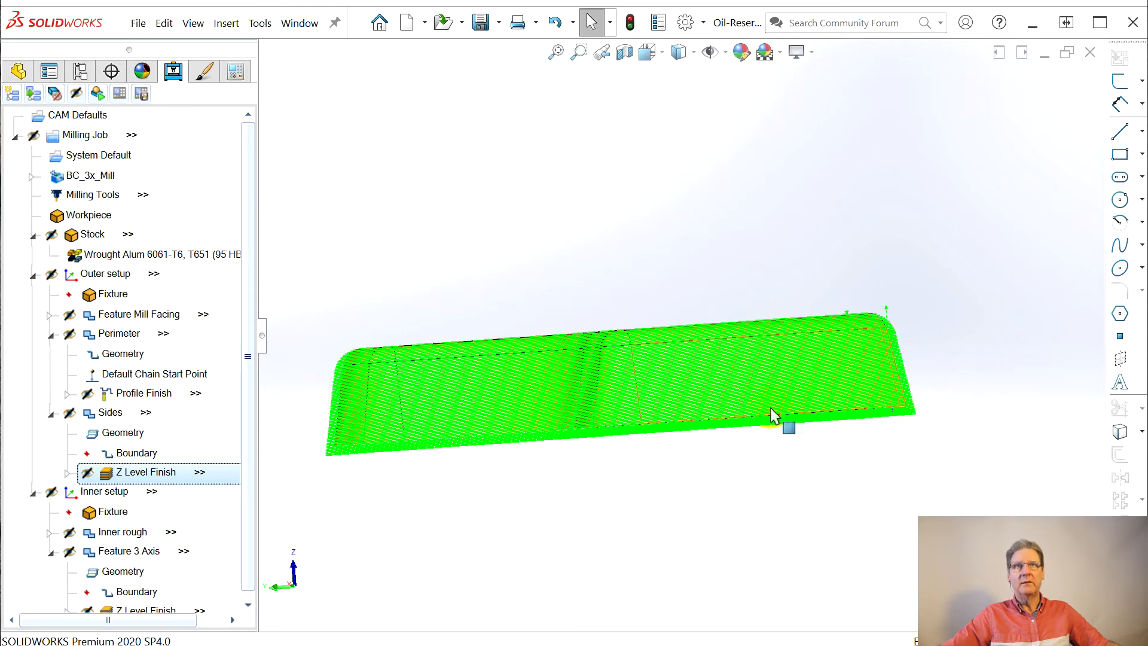
pyautogui.moveTo(748, 457); pyautogui.dragTo(679, 574, button='middle')
# Collapse the Sides feature in the machining tree and save the part
pyautogui.click(104, 492)
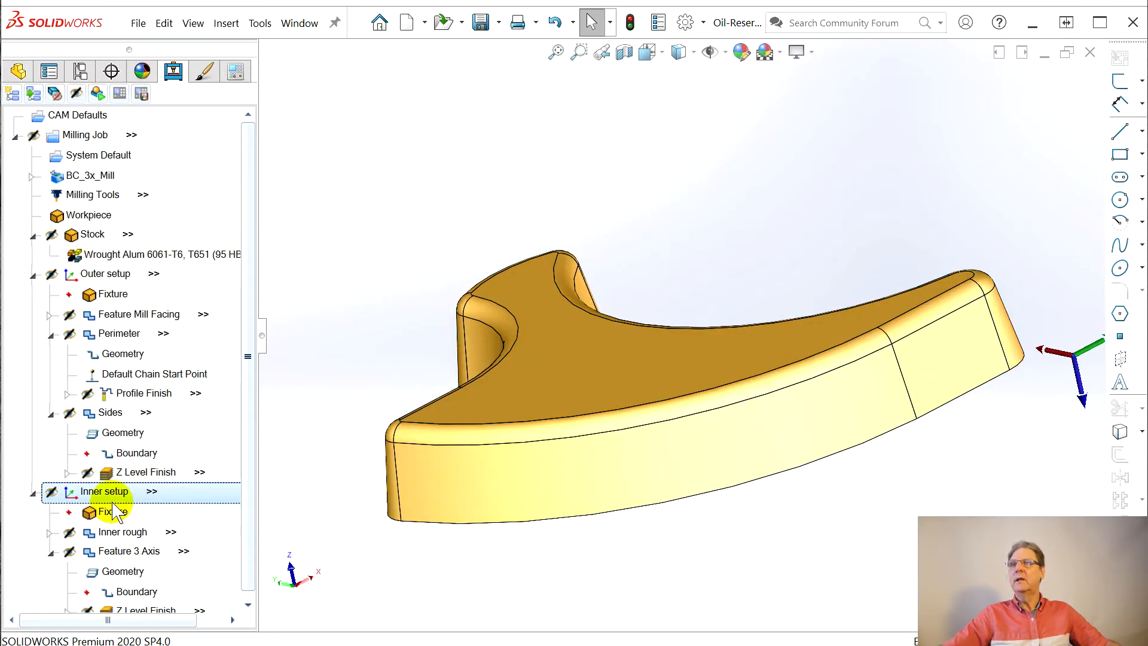
pyautogui.click(54, 415)
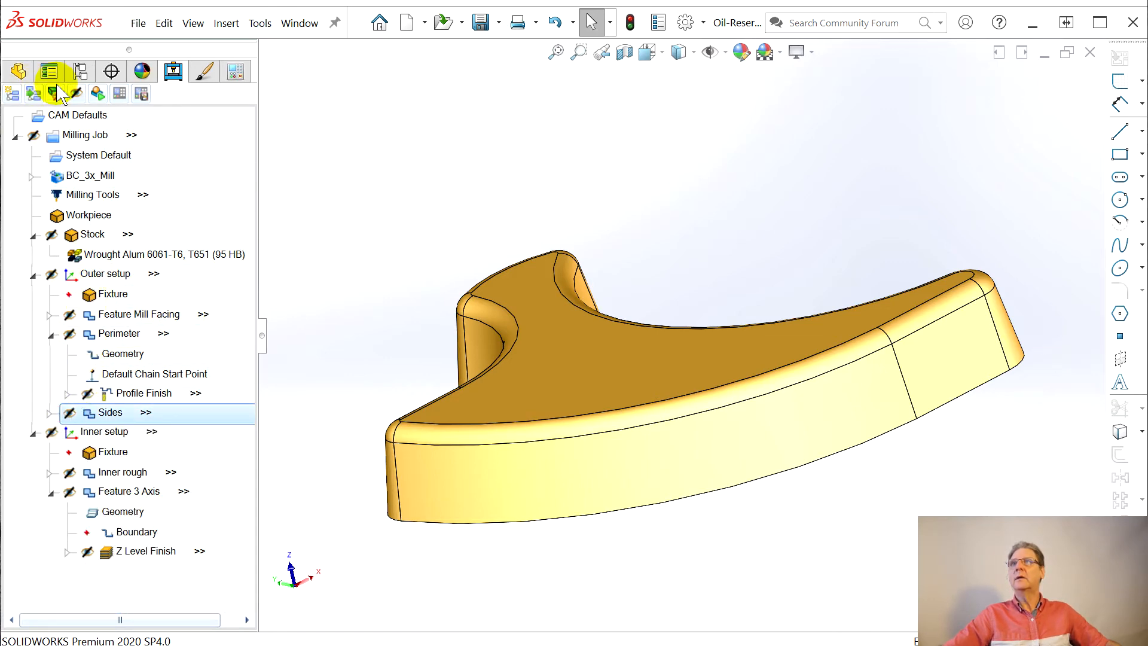
pyautogui.click(71, 92)
pyautogui.click(71, 93)
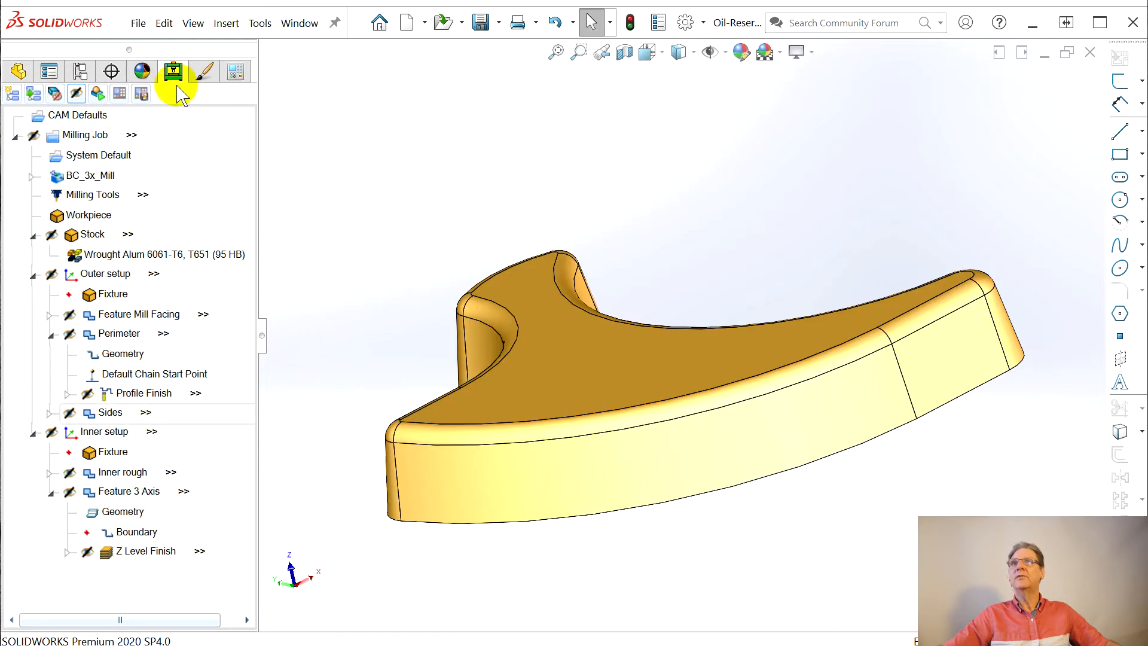
pyautogui.click(138, 23)
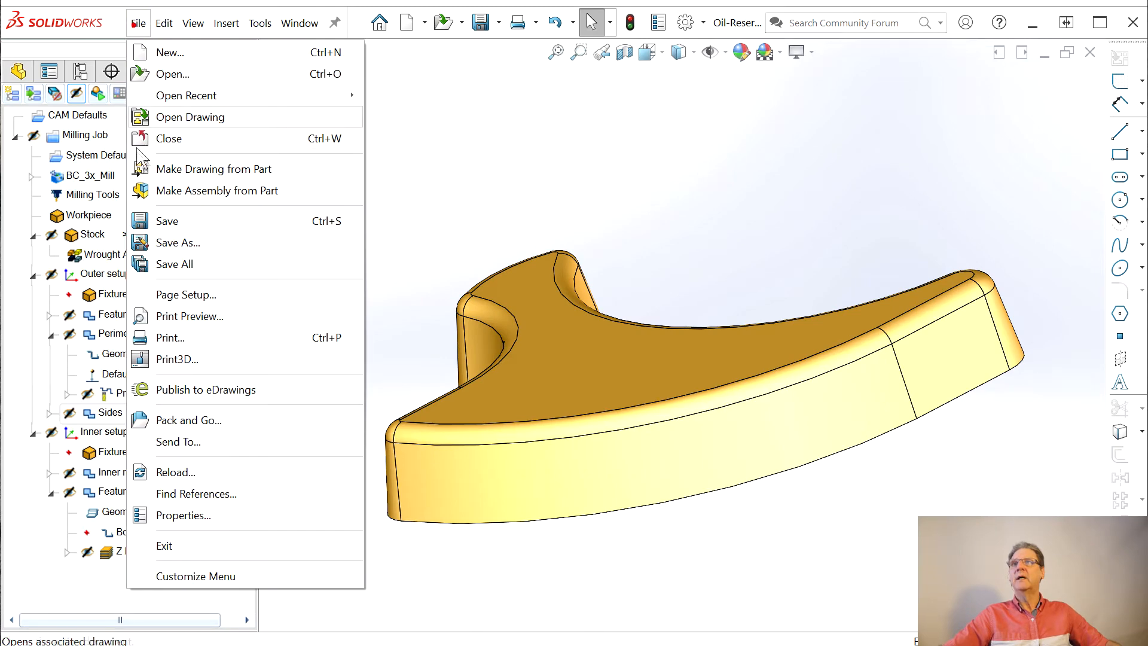
pyautogui.click(177, 230)
pyautogui.click(718, 434)
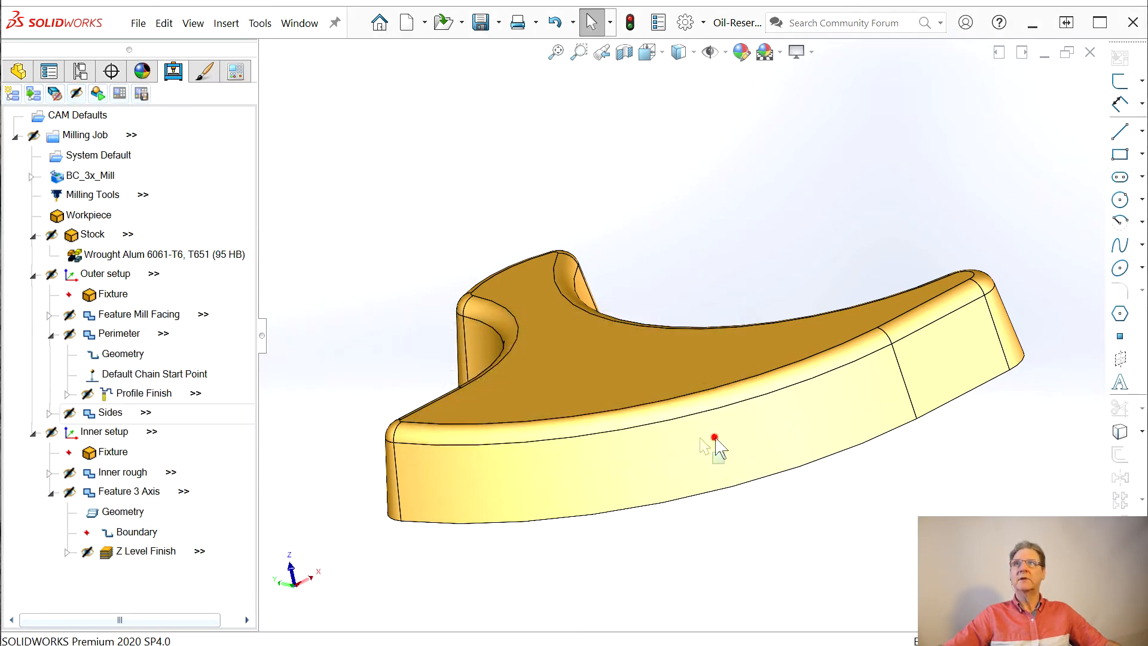
# Start the machining simulation of the whole milling job and fast-forward it to the end
pyautogui.click(98, 93)
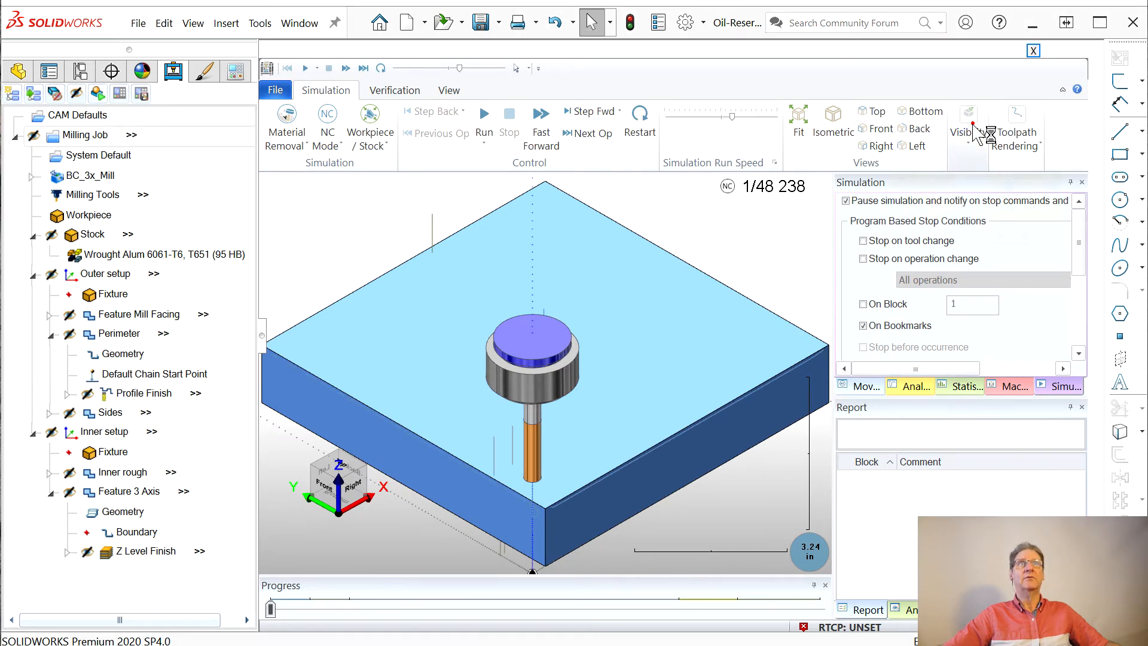
pyautogui.click(973, 124)
pyautogui.click(910, 183)
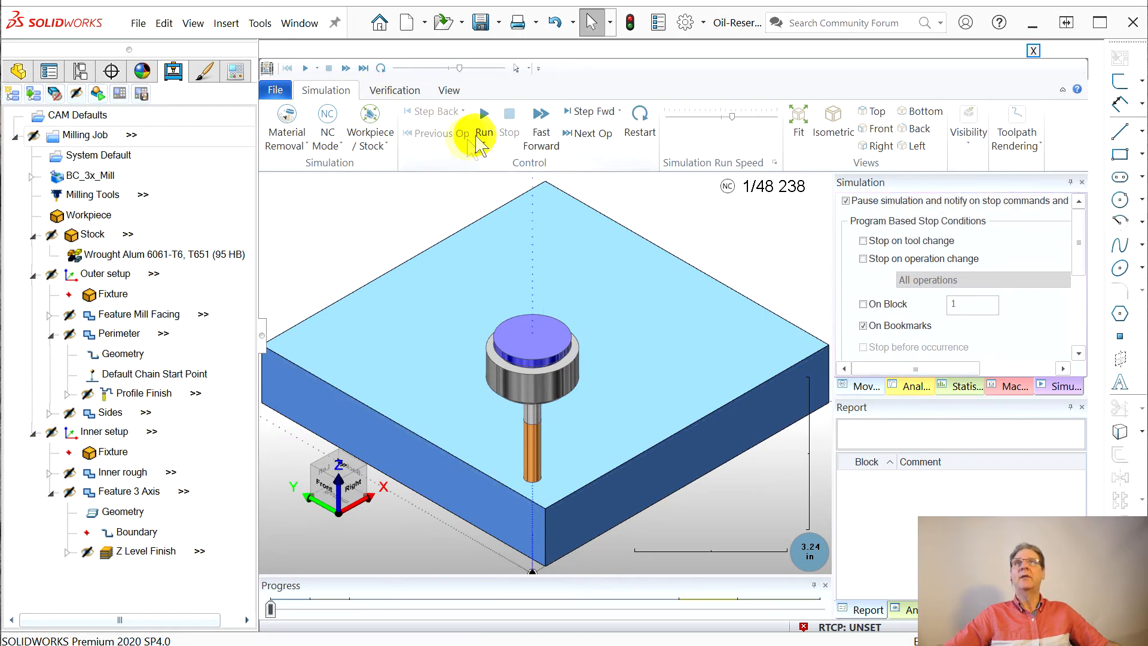
pyautogui.click(543, 129)
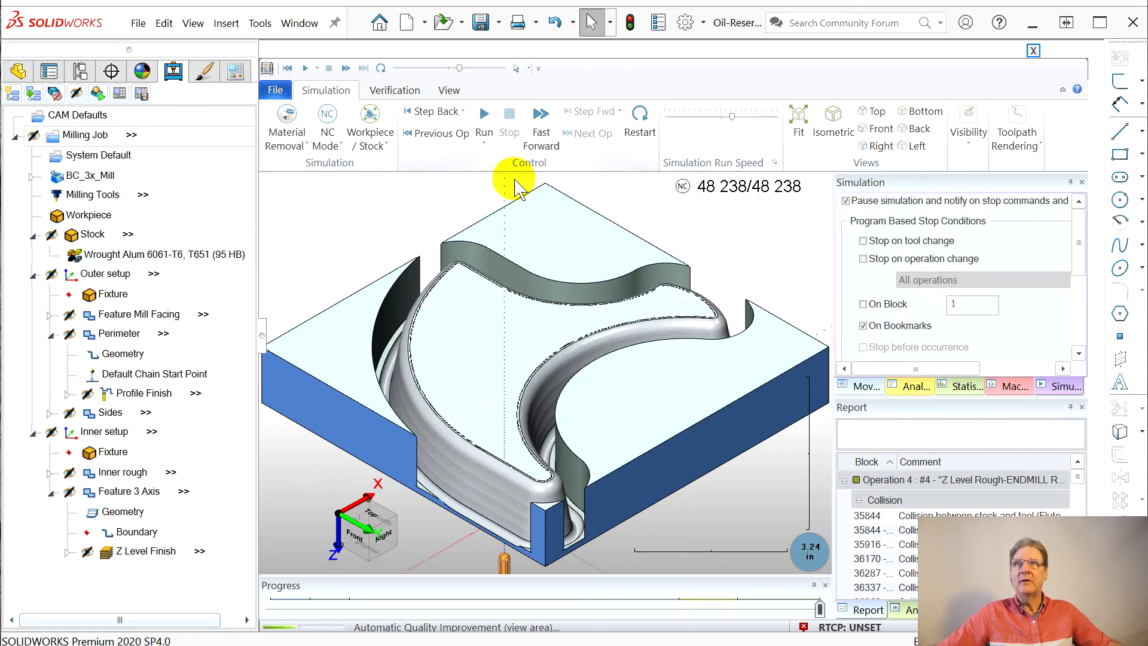
# Examine the simulated stock from both sides, checking the finished outer walls and fillet and the inner pocket area
pyautogui.scroll(-4, 476, 515)
pyautogui.scroll(-4, 477, 518)
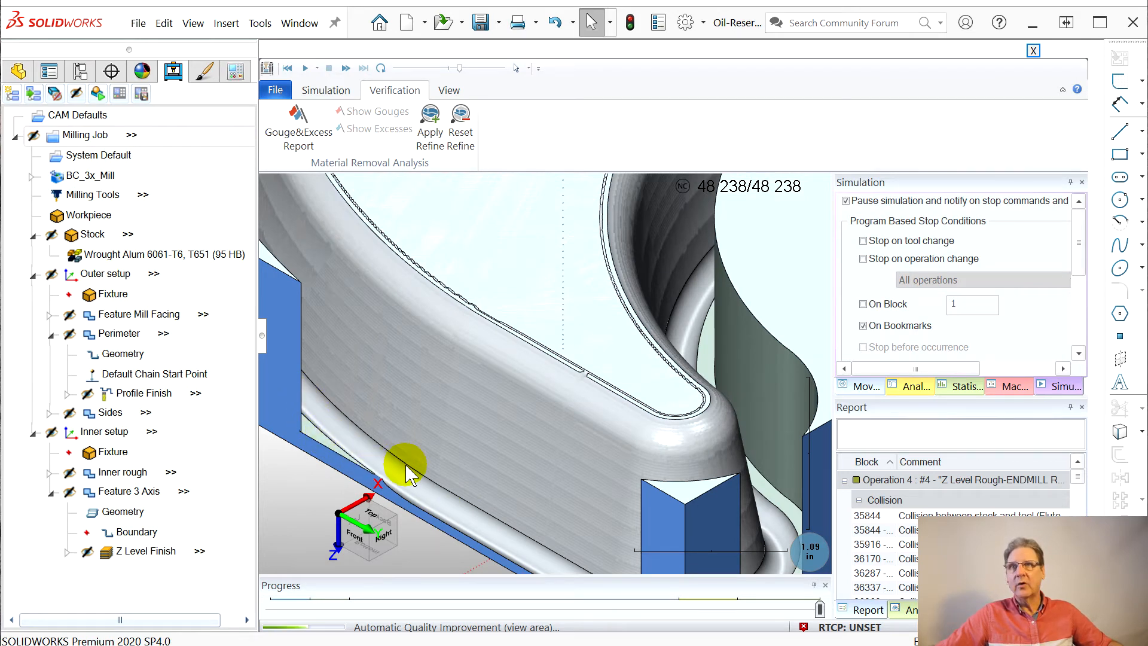
pyautogui.scroll(10, 622, 410)
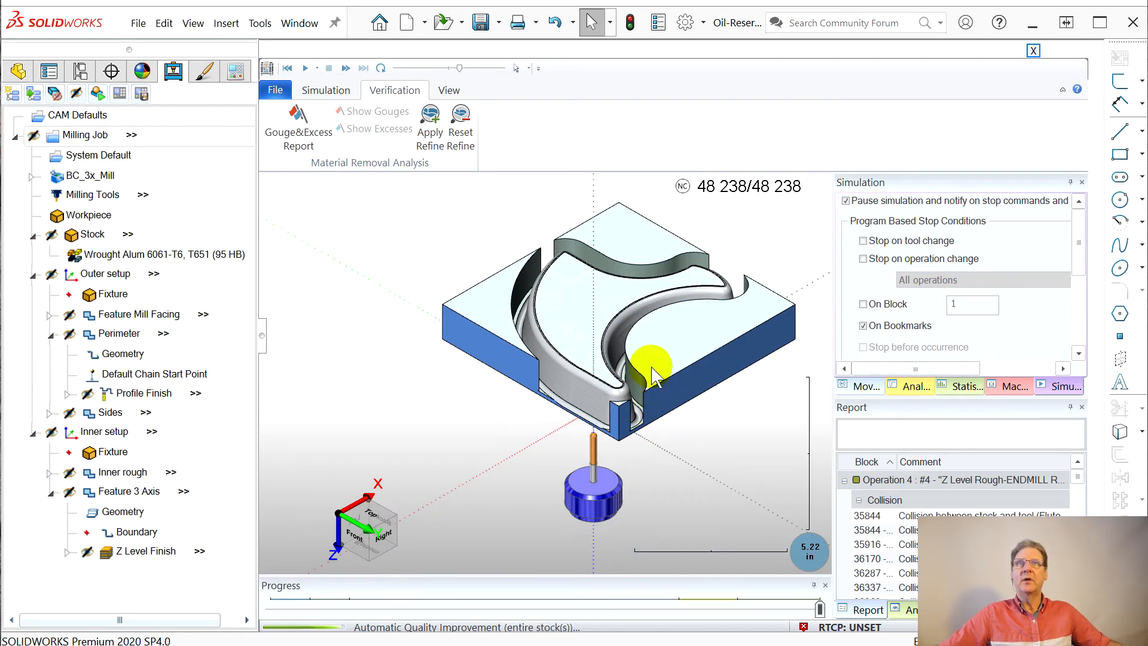
pyautogui.moveTo(651, 375); pyautogui.dragTo(431, 185, button='middle')
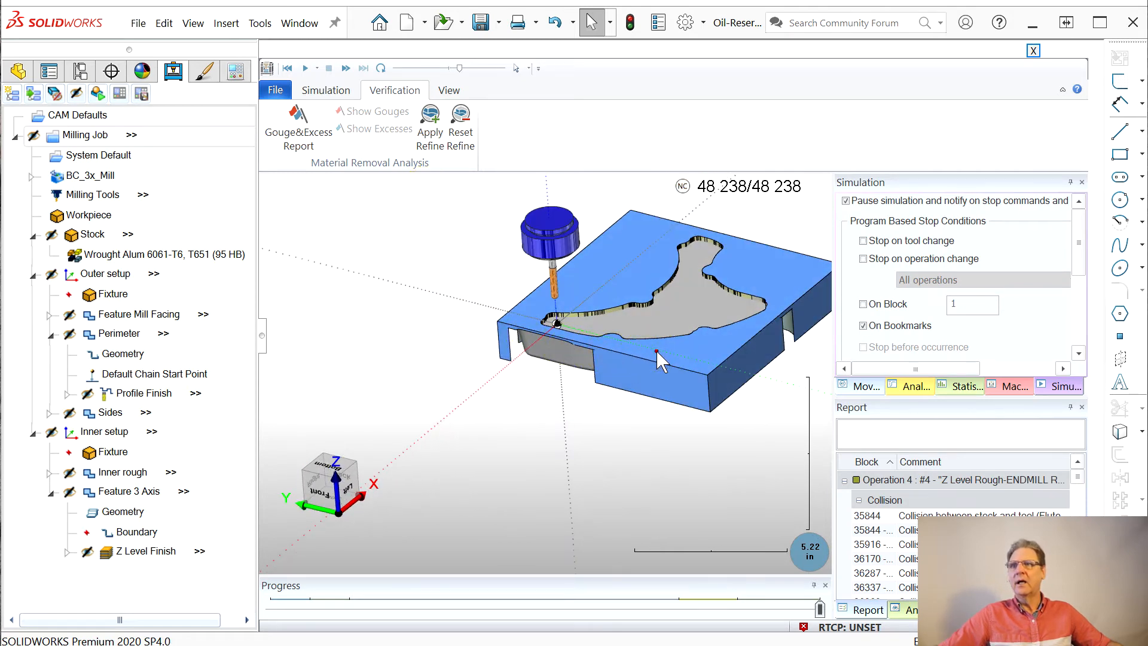
pyautogui.scroll(3, 654, 350)
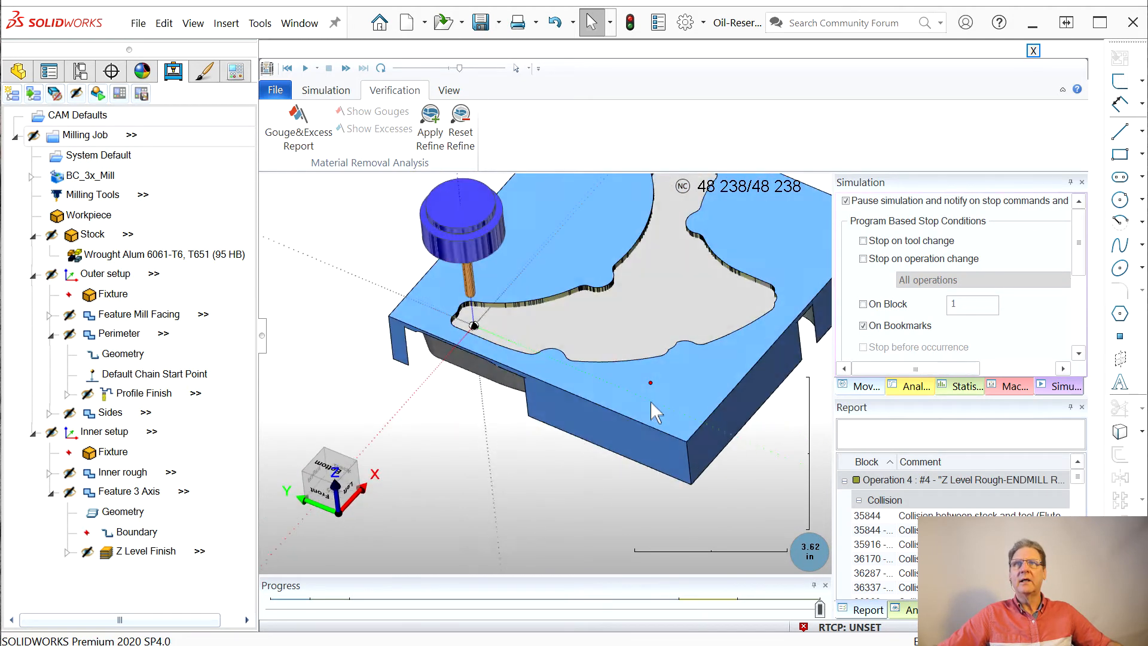
pyautogui.moveTo(650, 401)
pyautogui.mouseDown(button='middle')
pyautogui.moveTo(672, 384)
pyautogui.moveTo(674, 401)
pyautogui.moveTo(683, 386)
pyautogui.moveTo(659, 368)
pyautogui.moveTo(647, 379)
pyautogui.mouseUp(button='middle')
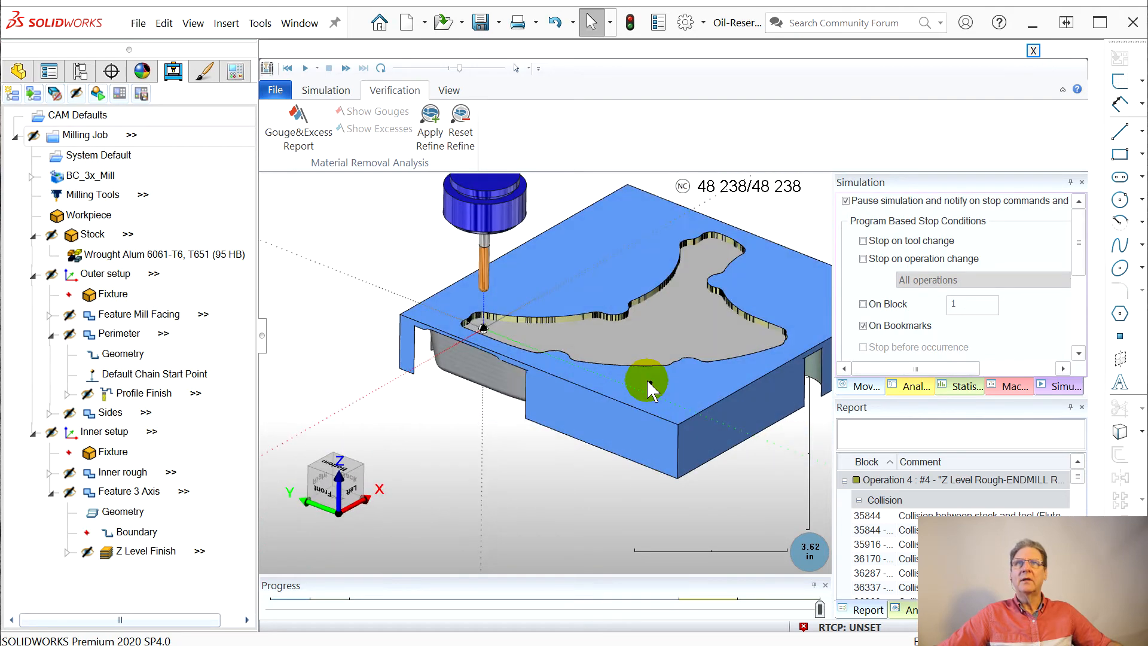
pyautogui.scroll(2, 647, 347)
pyautogui.moveTo(664, 348)
pyautogui.mouseDown(button='middle')
pyautogui.moveTo(662, 366)
pyautogui.moveTo(686, 345)
pyautogui.moveTo(677, 353)
pyautogui.mouseUp(button='middle')
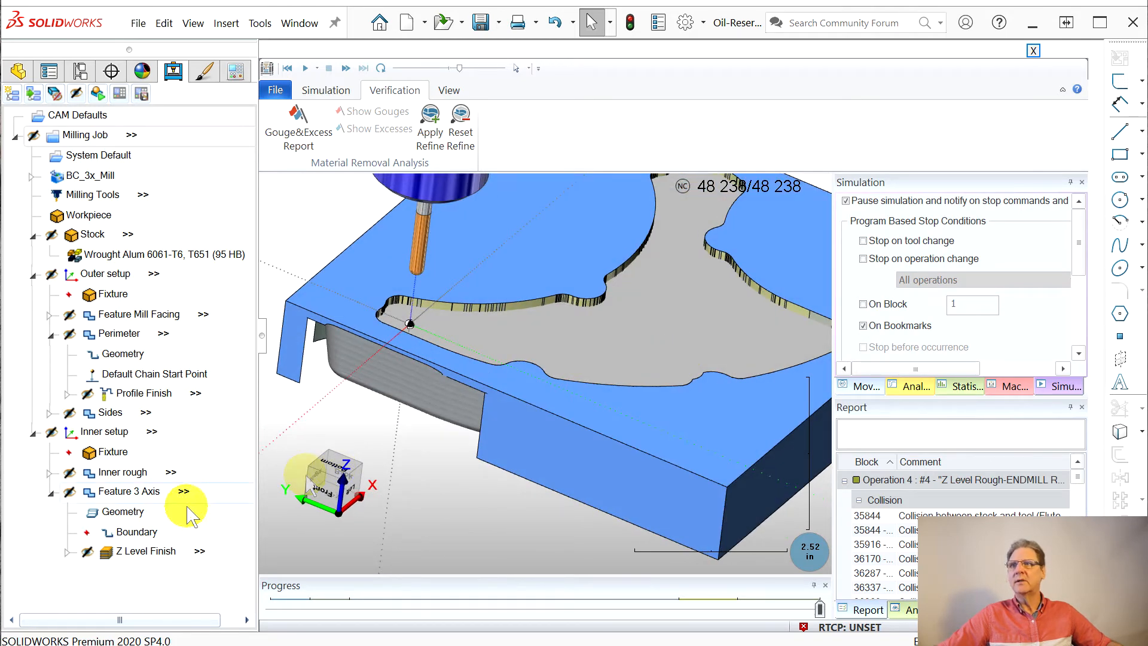
# Select the Z Level Finish of Feature 3 Axis in the inner setup and close the simulation
pyautogui.click(142, 559)
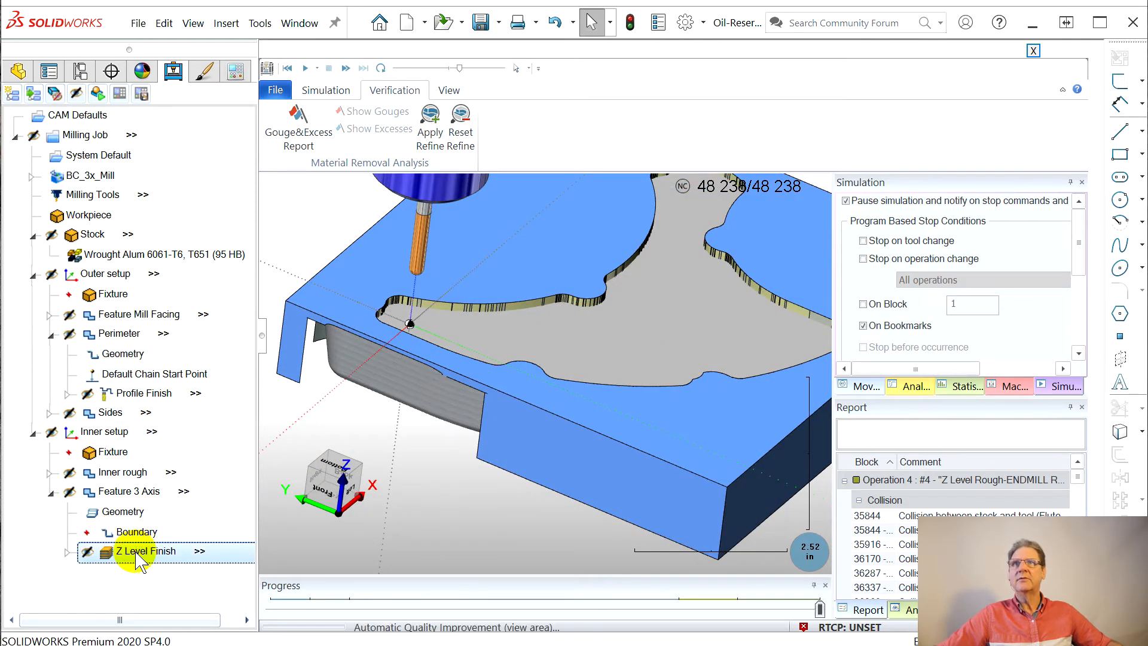
pyautogui.click(658, 239)
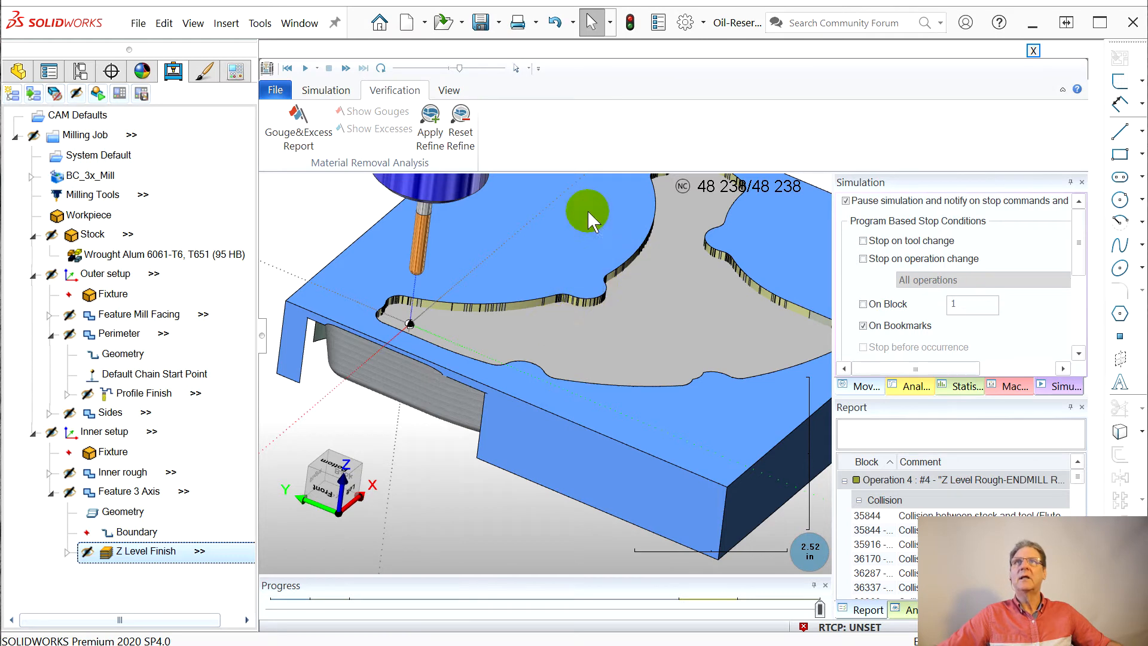
pyautogui.click(1034, 52)
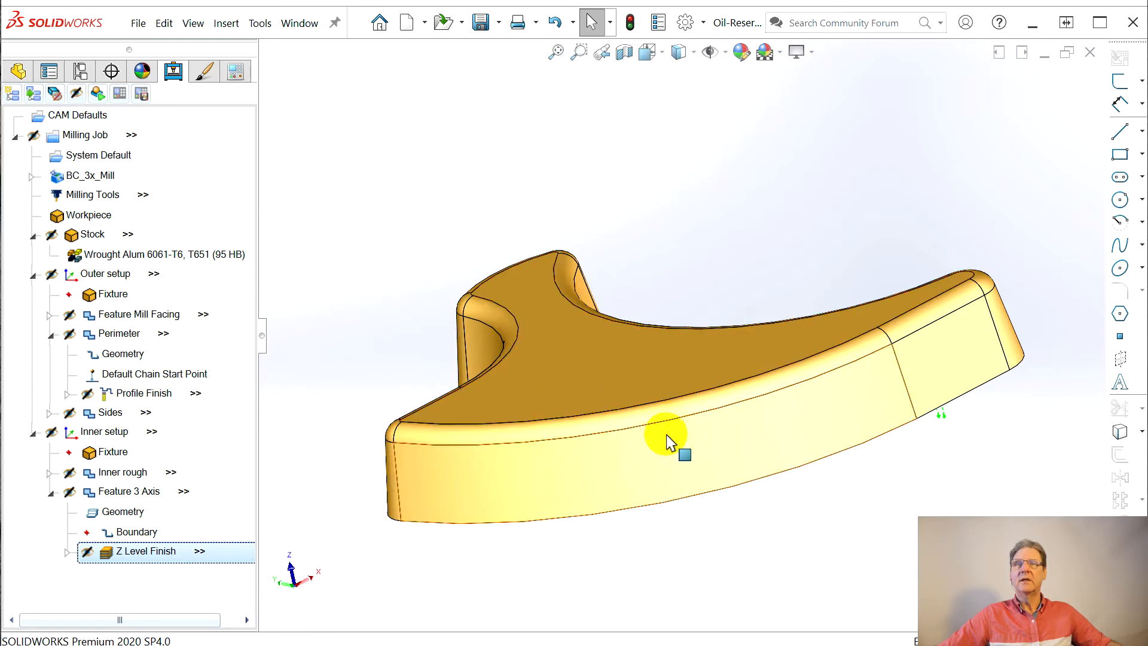
# Roll the feature history forward past the case bolt clearance feature and return to the machining tree, declining its automatic update
pyautogui.moveTo(660, 481); pyautogui.dragTo(609, 211, button='middle')
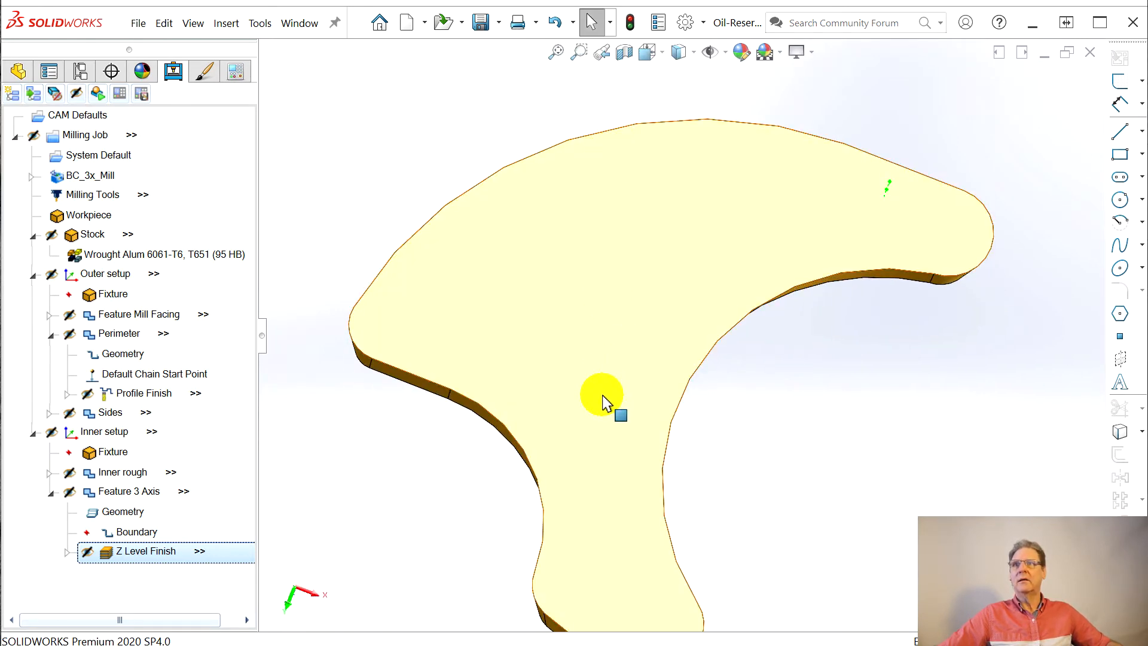
pyautogui.click(19, 75)
pyautogui.moveTo(62, 336); pyautogui.dragTo(25, 453)
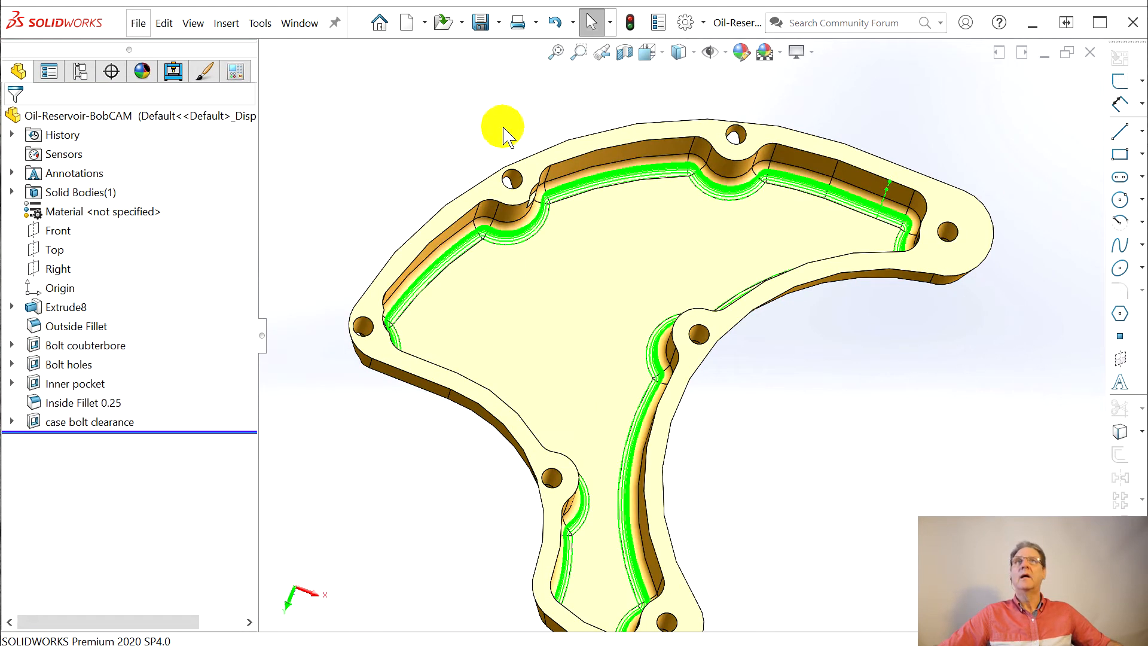
pyautogui.moveTo(486, 251); pyautogui.dragTo(474, 164, button='middle')
pyautogui.press('Escape')
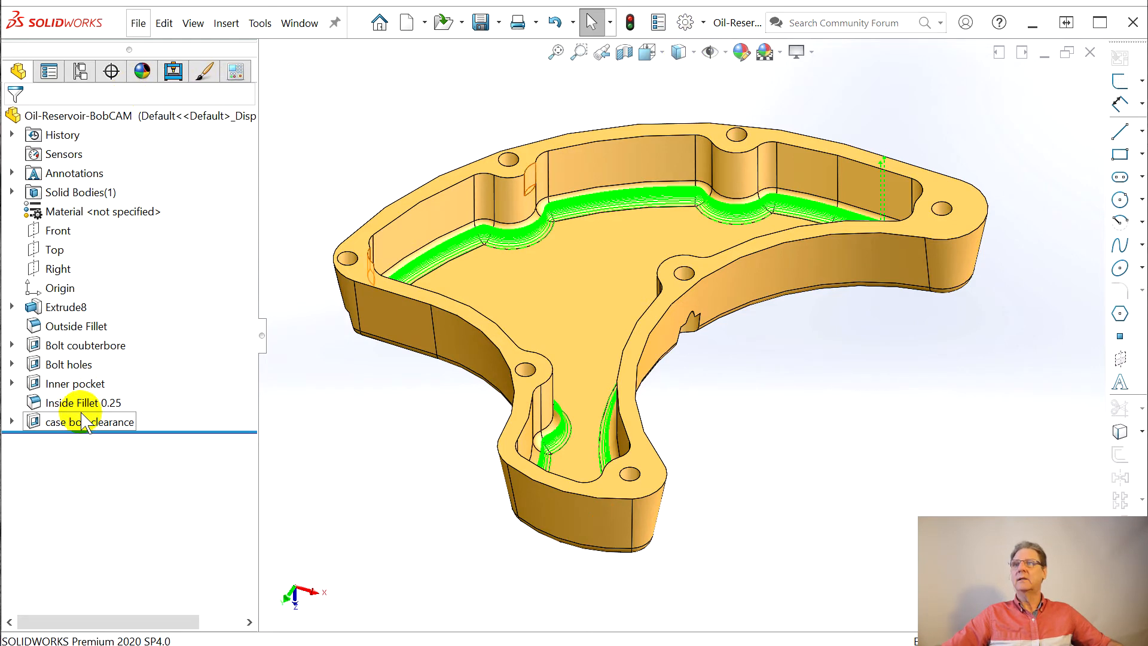
pyautogui.click(173, 71)
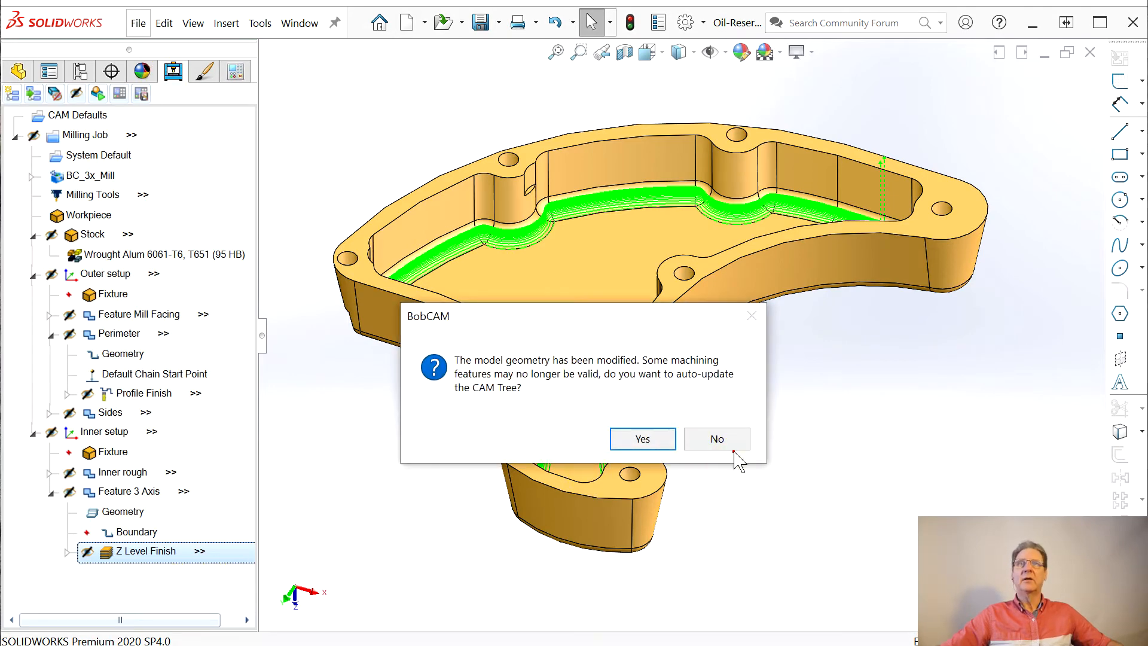
pyautogui.click(721, 442)
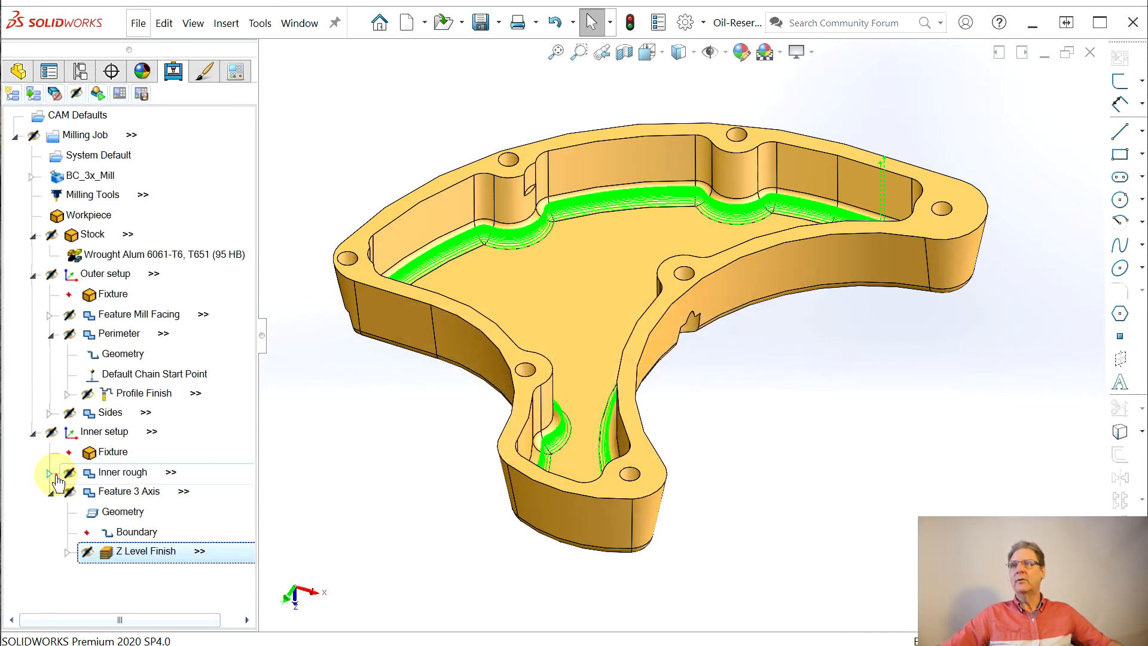
# Select the Z Level Rough operation in the Inner rough feature to show its toolpath, and save the part
pyautogui.click(54, 473)
pyautogui.click(141, 532)
pyautogui.moveTo(571, 505); pyautogui.dragTo(439, 467, button='middle')
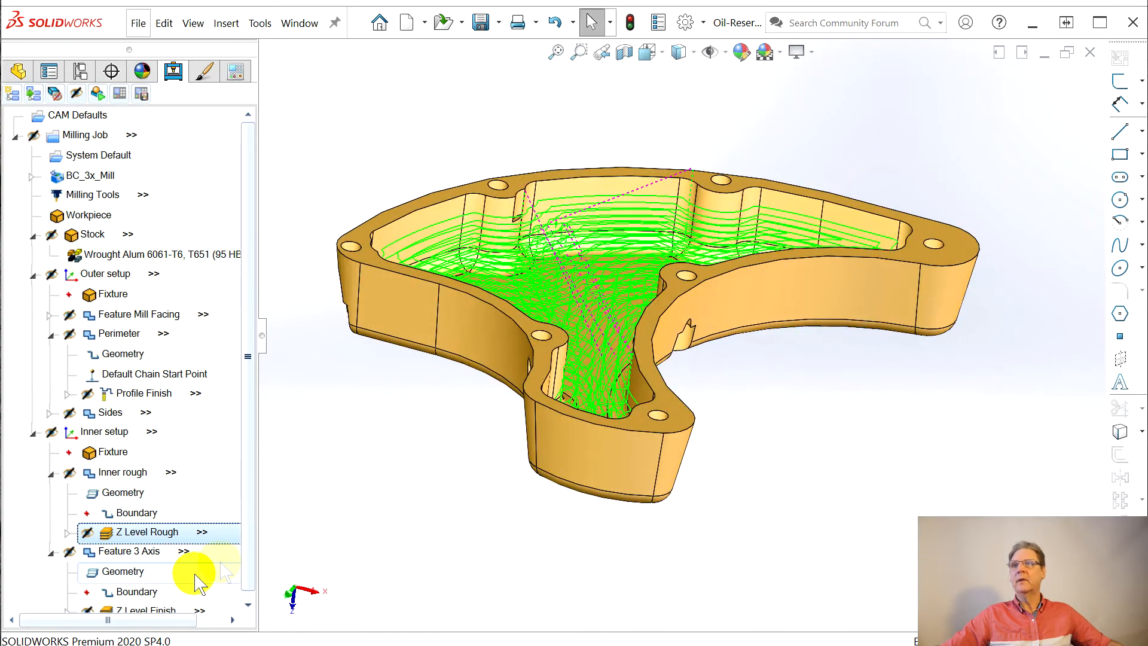
pyautogui.click(138, 23)
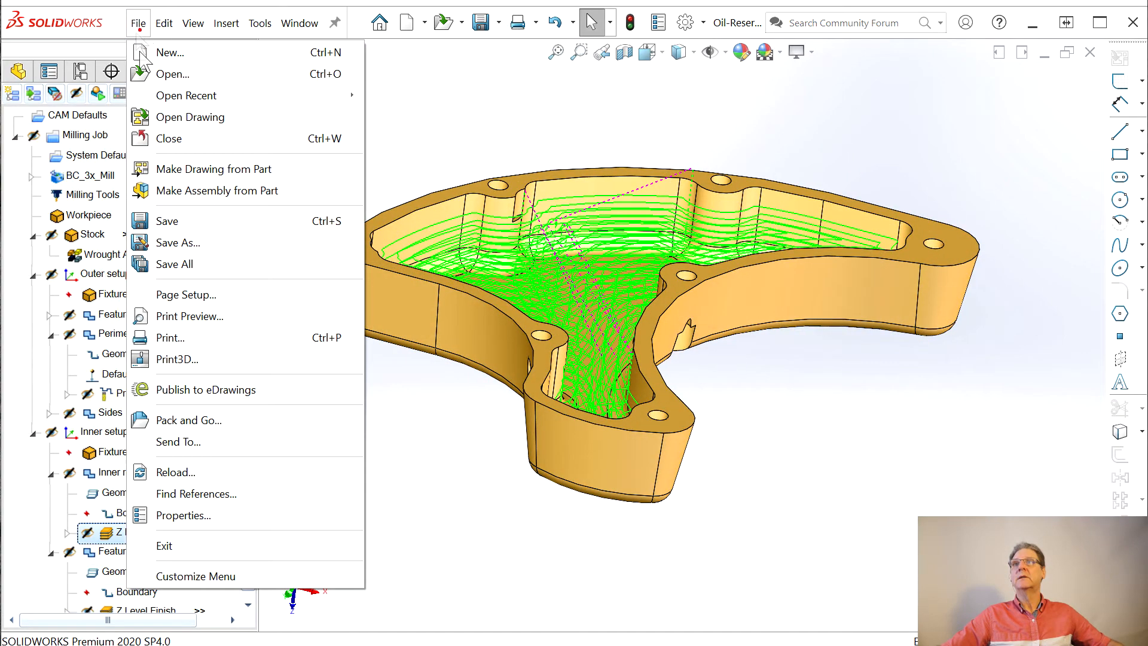
pyautogui.click(173, 224)
pyautogui.click(688, 431)
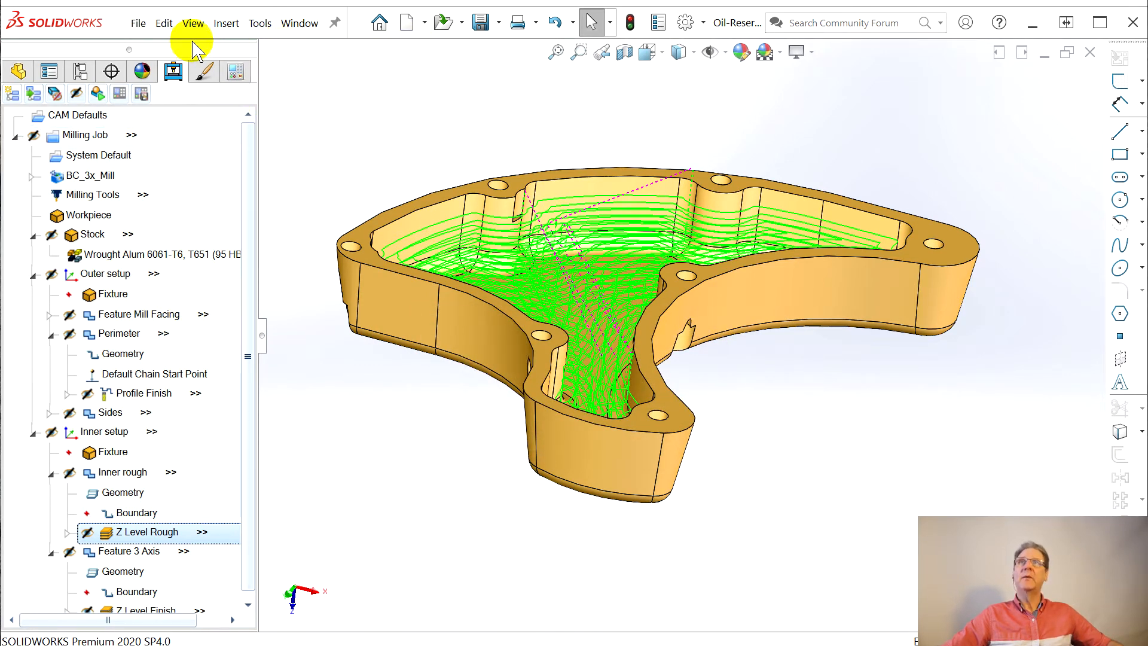
# Start the machining simulation of the milling job with adjusted element visibility and fast-forward it to the end
pyautogui.click(98, 94)
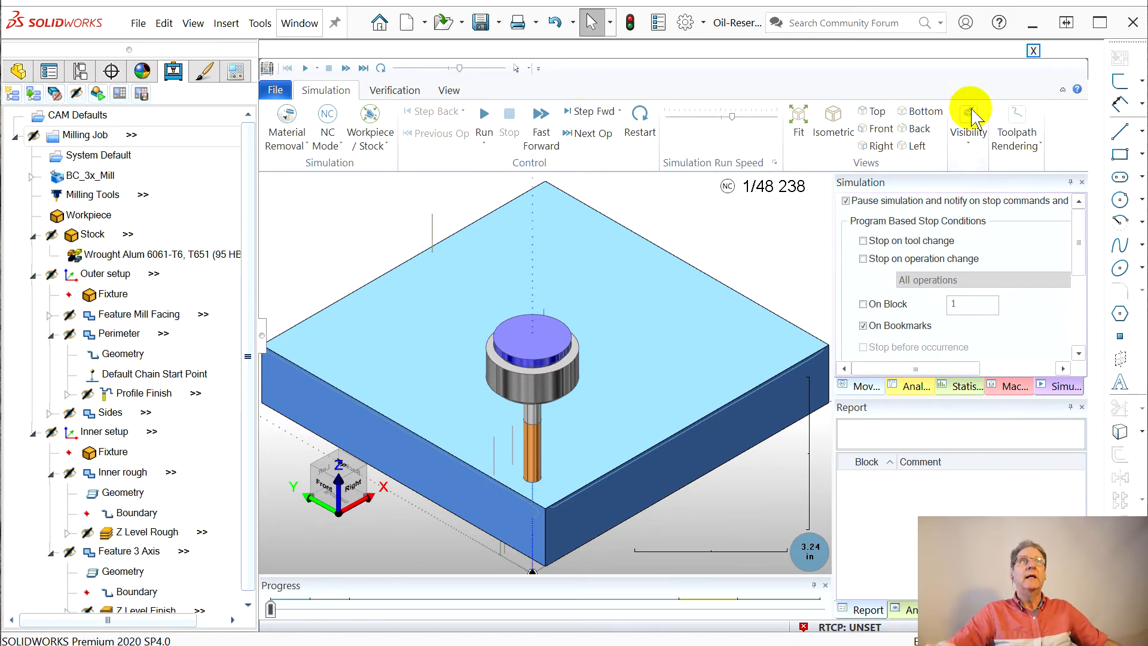
pyautogui.click(971, 140)
pyautogui.click(907, 203)
pyautogui.click(538, 120)
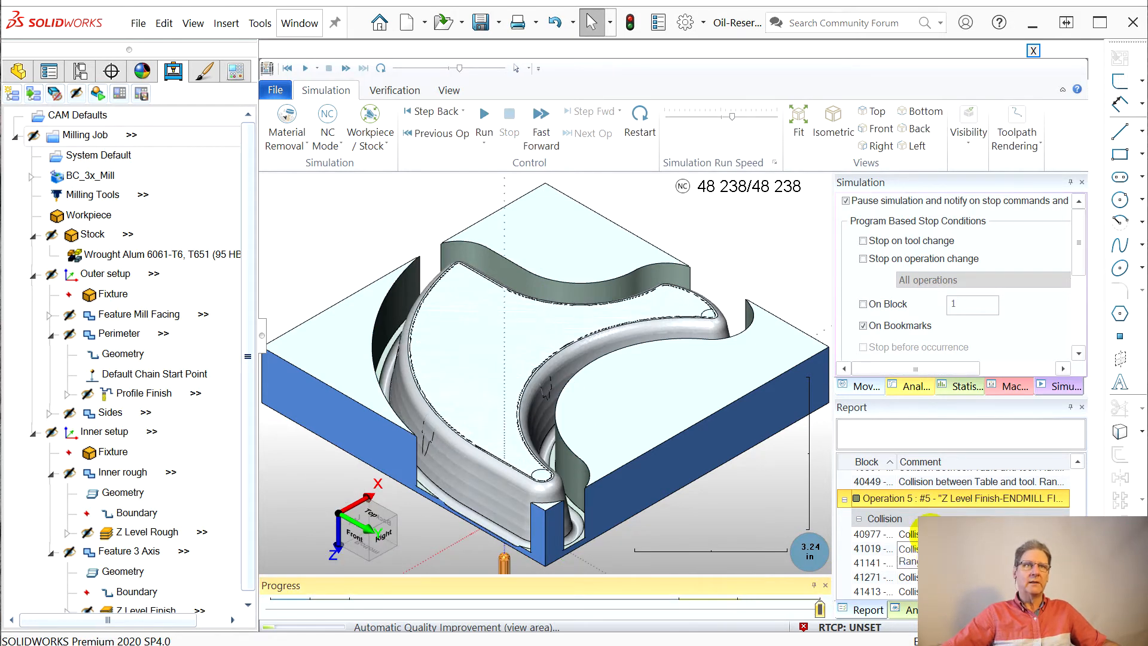
# Examine the simulated inner pocket's walls and floor fillet up close, then close the simulation
pyautogui.moveTo(438, 538); pyautogui.dragTo(425, 346, button='middle')
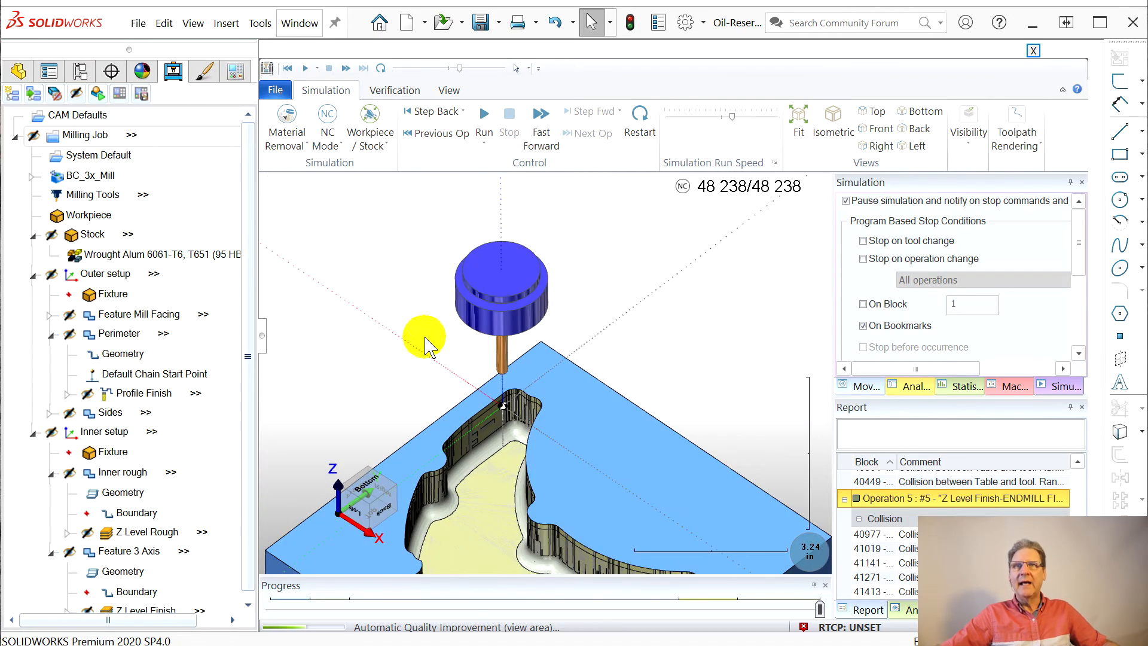
pyautogui.scroll(10, 496, 527)
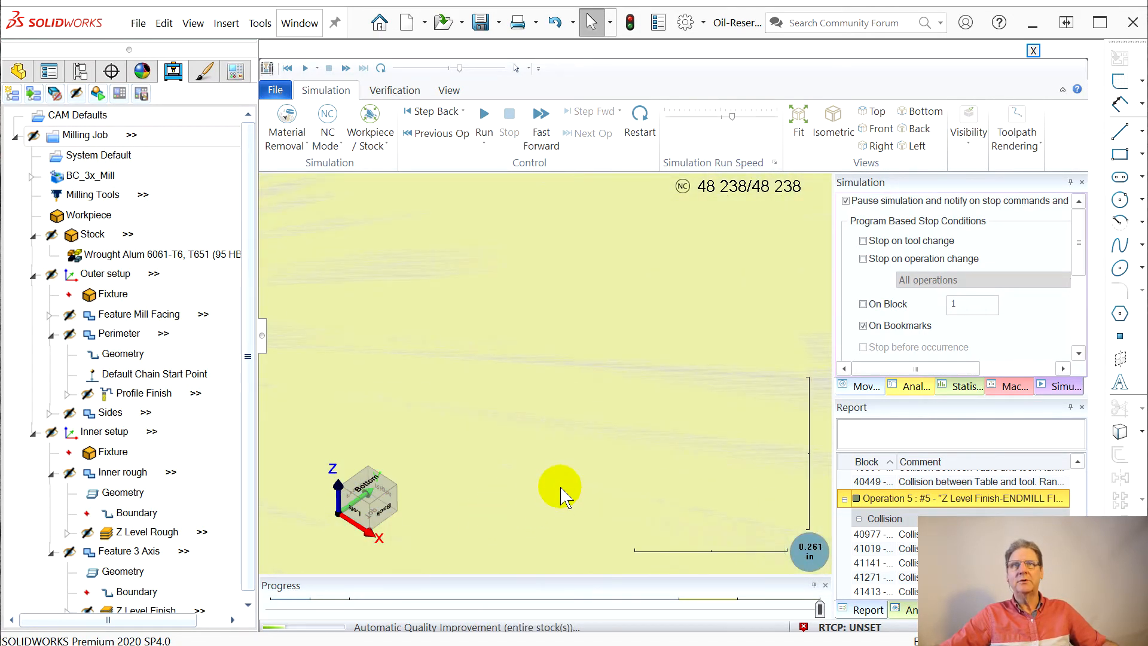
pyautogui.scroll(-6, 561, 487)
pyautogui.moveTo(561, 487); pyautogui.dragTo(580, 461, button='middle')
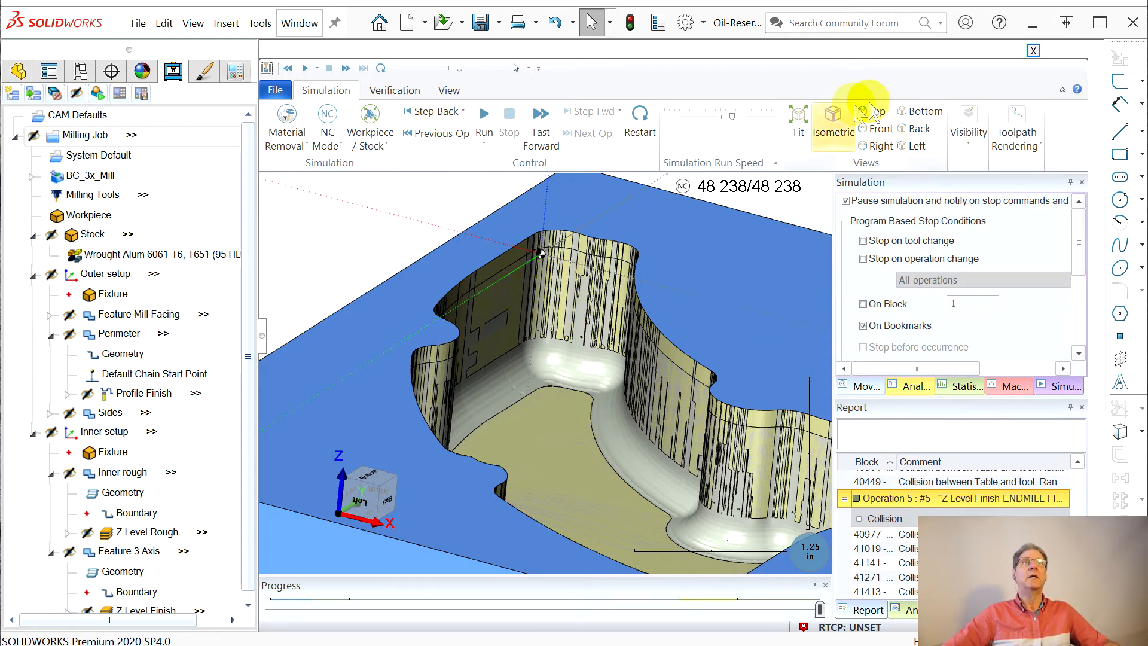
pyautogui.click(1038, 52)
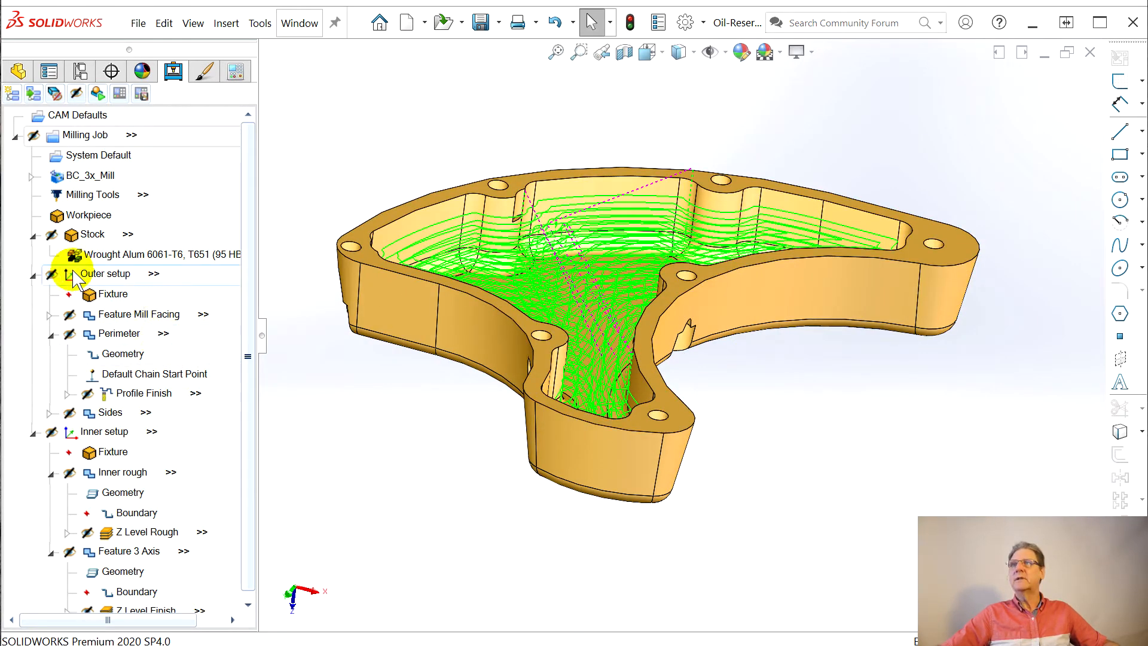
# Select the Perimeter feature in the outer setup and examine its chain geometry around the part's outer walls
pyautogui.click(75, 274)
pyautogui.click(119, 333)
pyautogui.moveTo(410, 484); pyautogui.dragTo(425, 114, button='middle')
pyautogui.moveTo(505, 356); pyautogui.dragTo(534, 307)
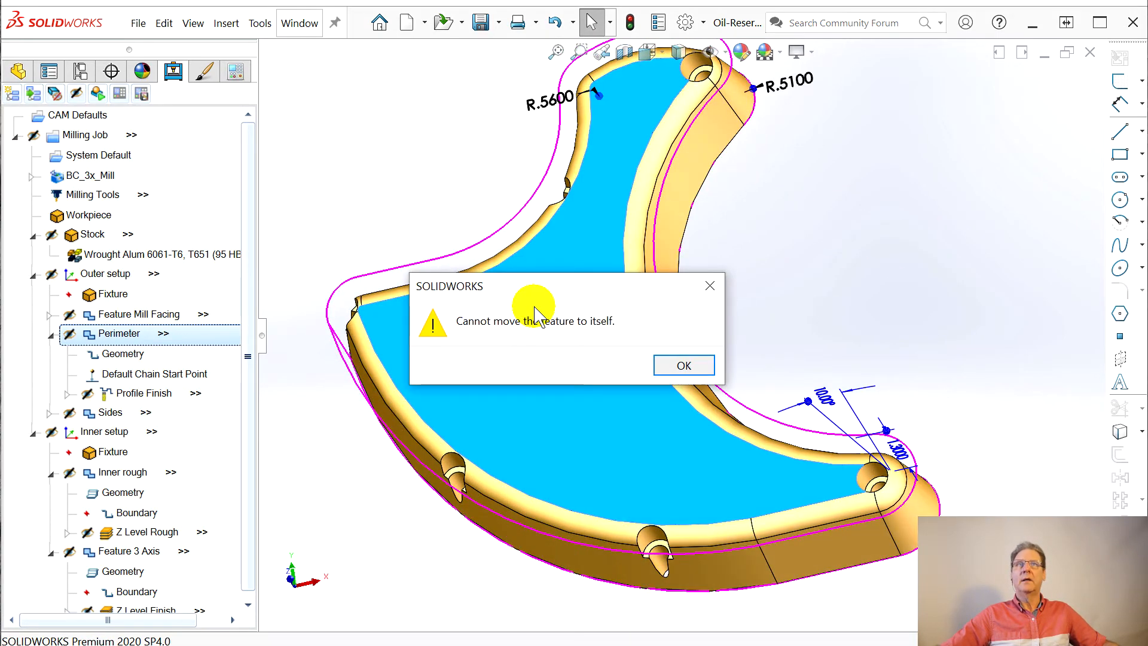
pyautogui.click(684, 364)
pyautogui.moveTo(889, 333); pyautogui.dragTo(940, 236, button='middle')
pyautogui.click(921, 214)
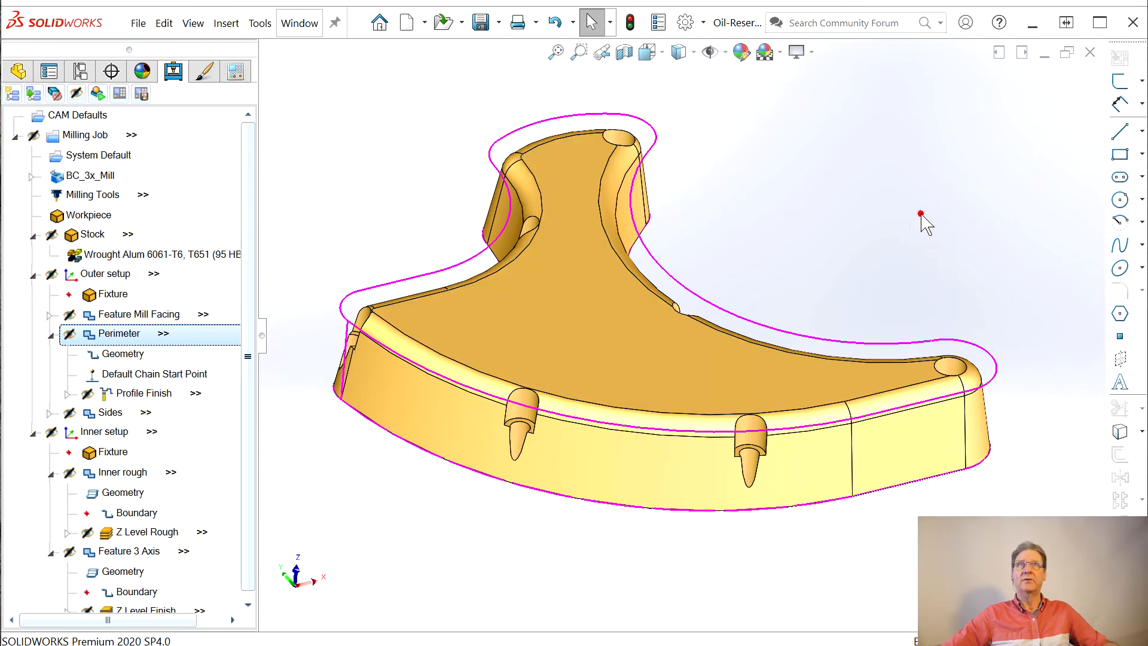
pyautogui.moveTo(357, 524); pyautogui.dragTo(363, 504, button='middle')
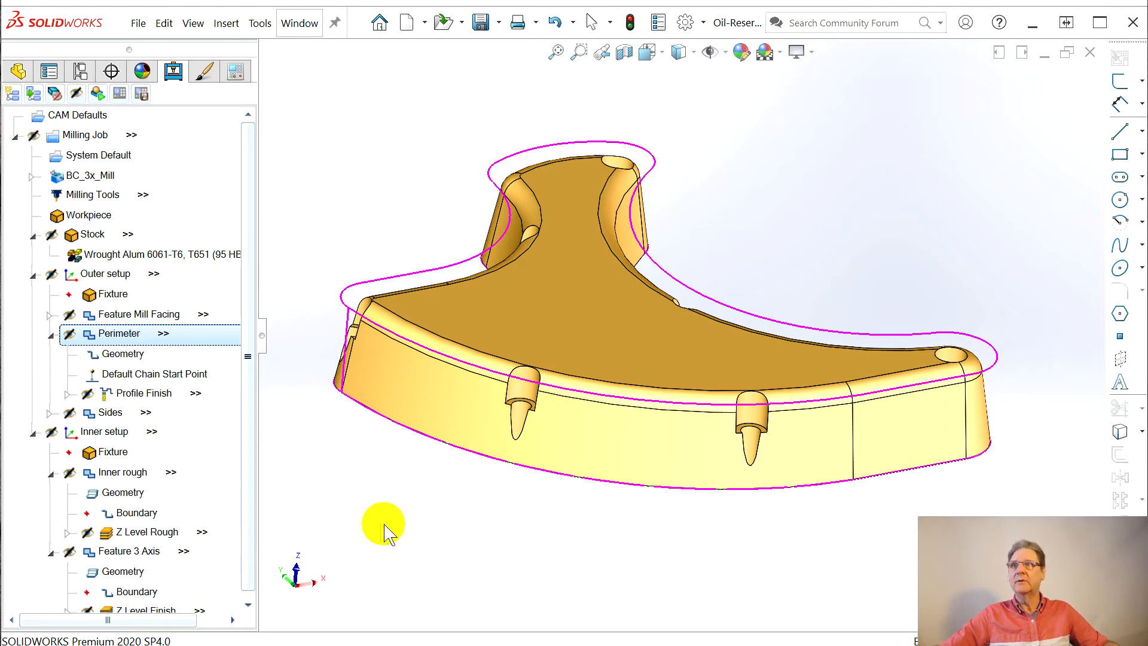
# Open the Outer setup for editing, check its work offset Z value, and leave the setup dialog
pyautogui.click(113, 274)
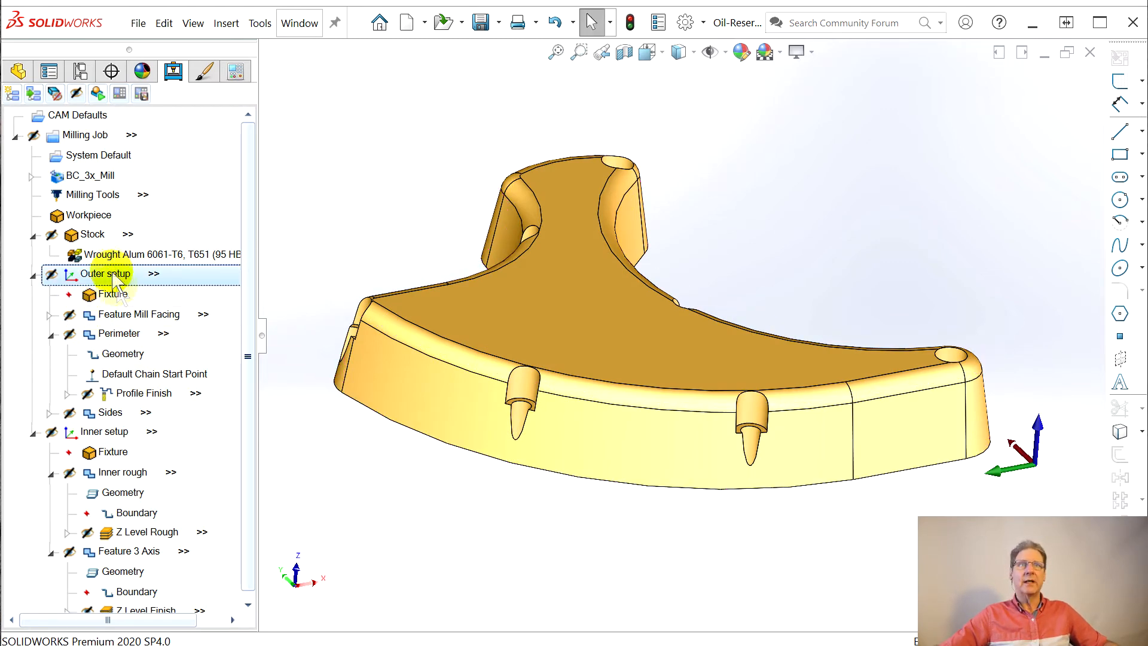
pyautogui.moveTo(763, 584); pyautogui.dragTo(731, 513, button='middle')
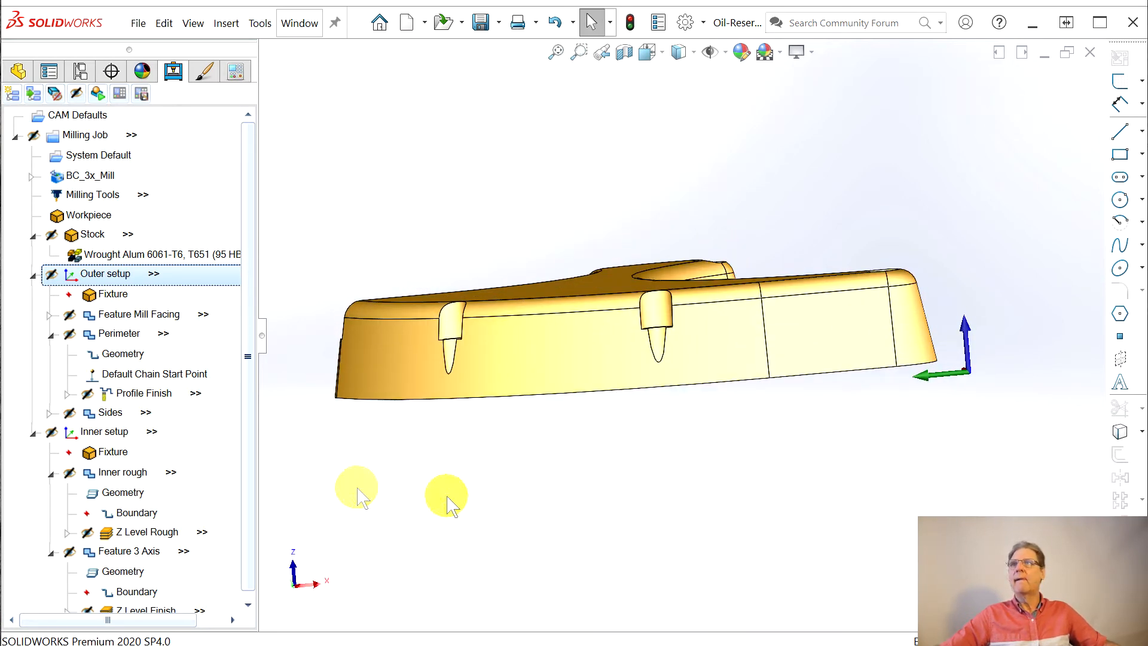
pyautogui.rightClick(119, 276)
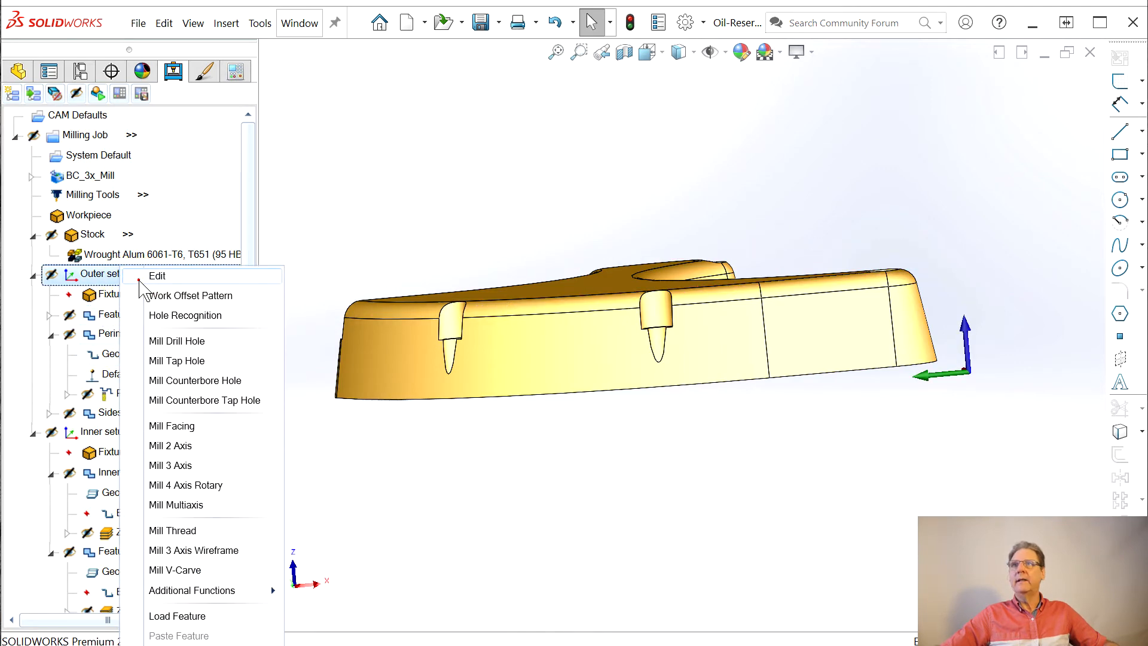
pyautogui.click(141, 280)
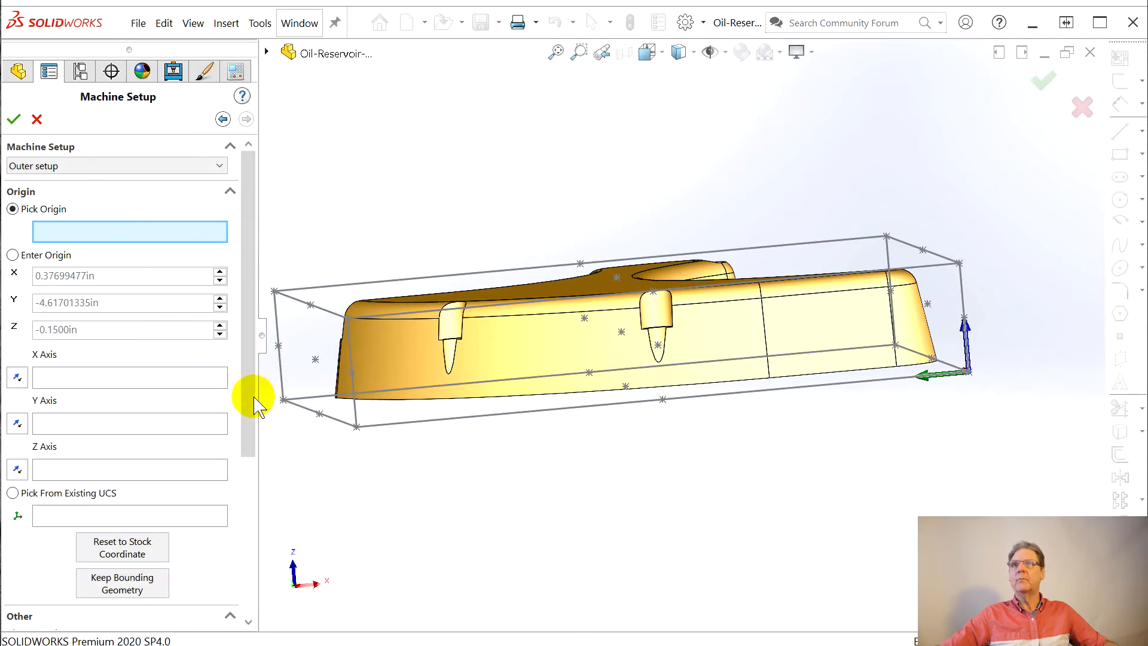
pyautogui.moveTo(259, 386); pyautogui.dragTo(249, 419)
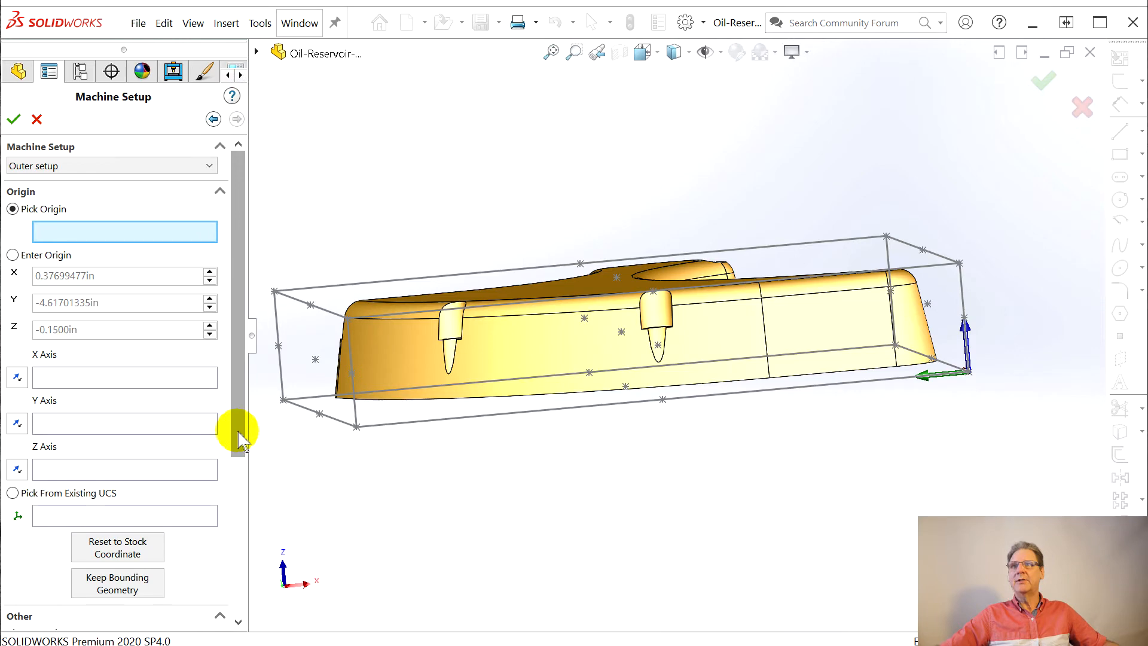
pyautogui.scroll(-5, 236, 430)
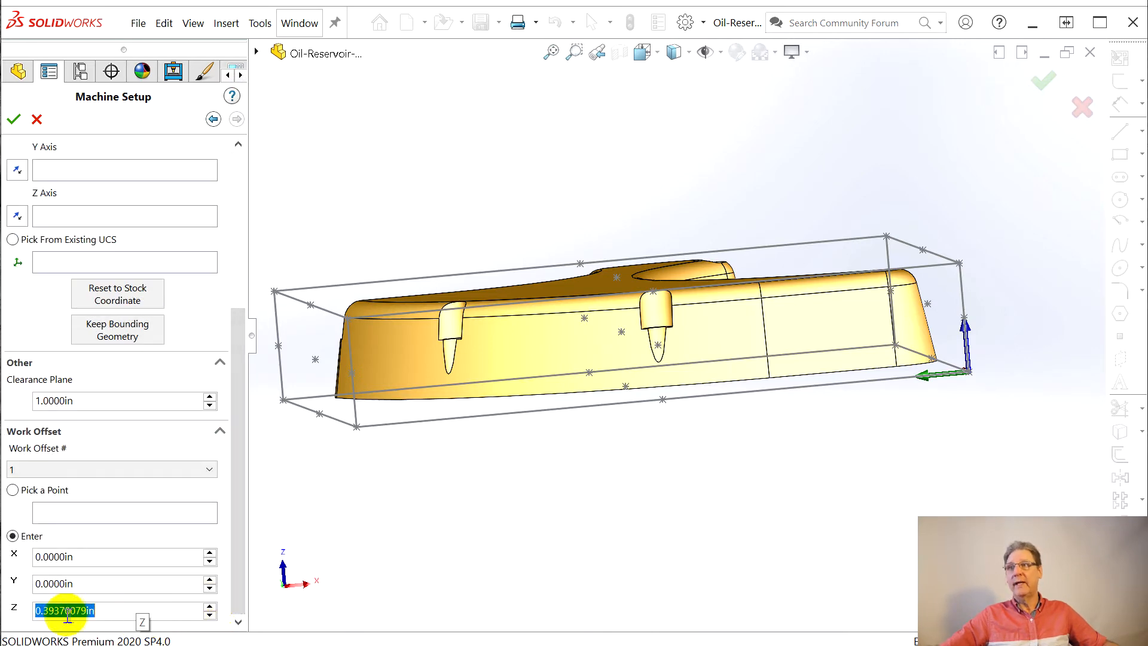
pyautogui.moveTo(150, 614); pyautogui.dragTo(155, 616)
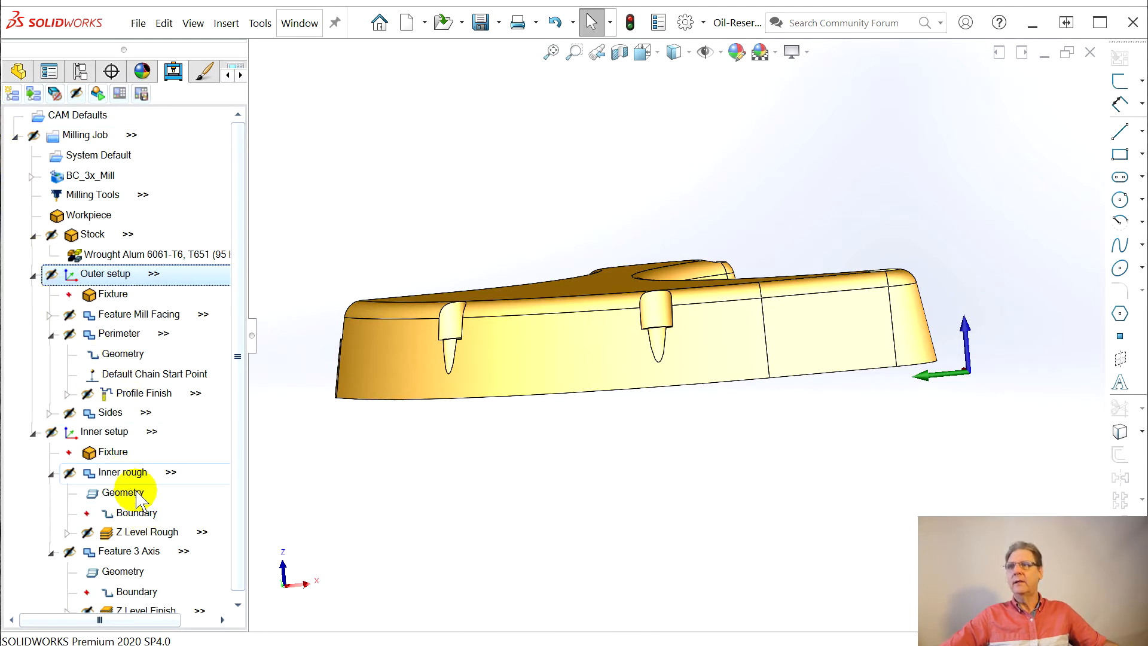
# Edit the Inner setup and set its work offset Z to 1.6 in
pyautogui.click(95, 432)
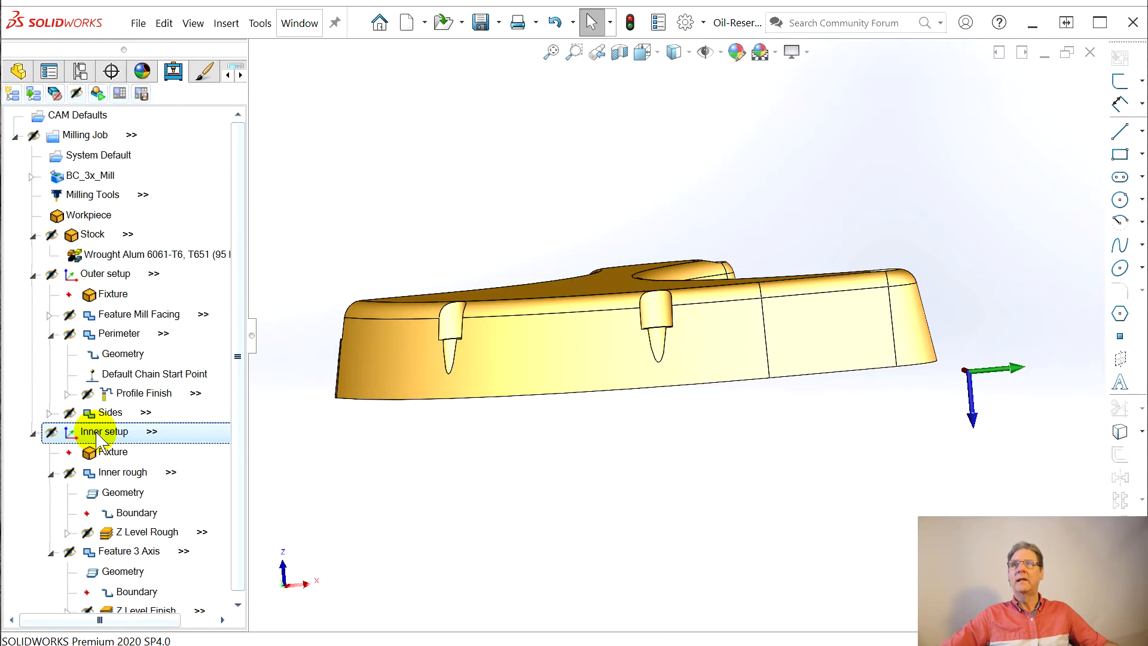
pyautogui.rightClick(98, 435)
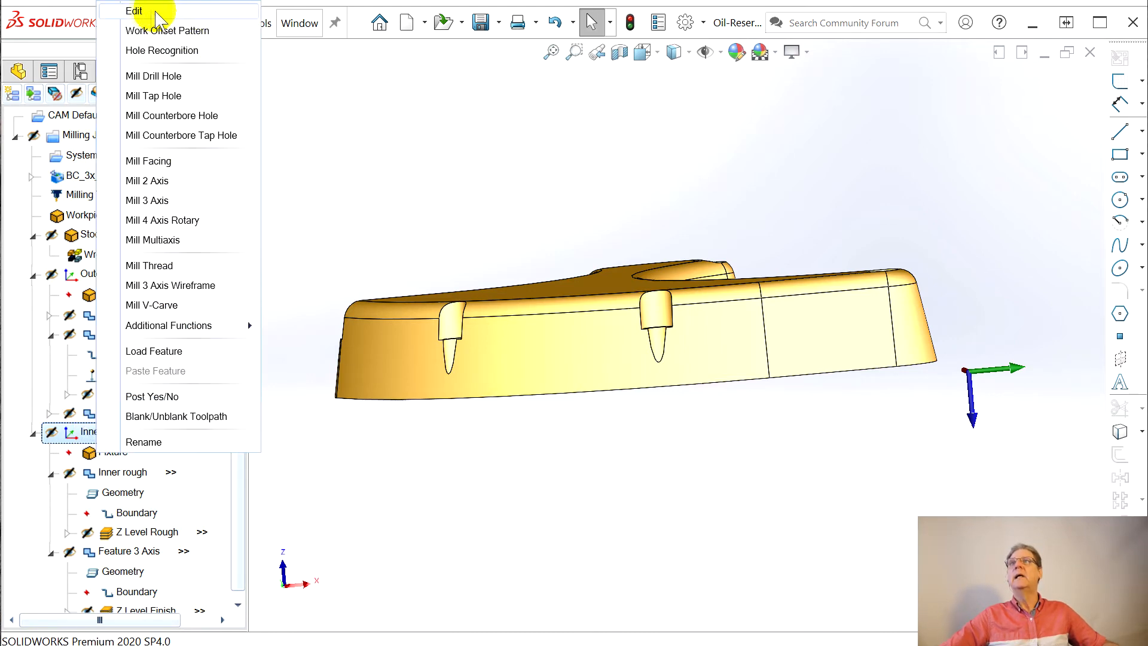
pyautogui.click(135, 12)
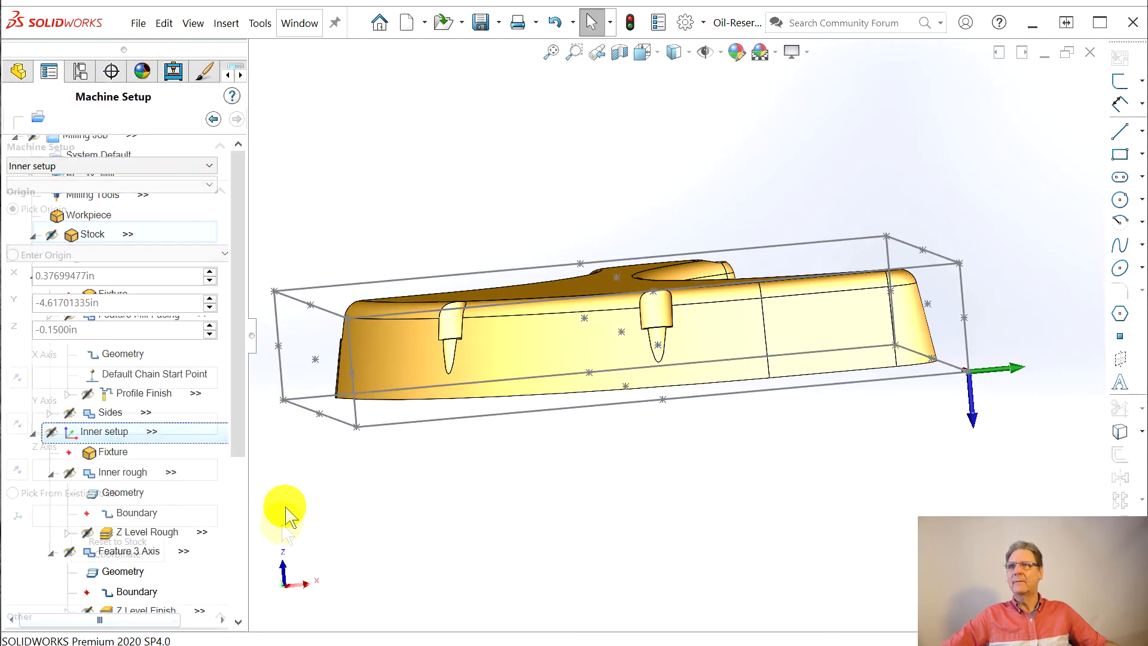
pyautogui.scroll(-5, 210, 544)
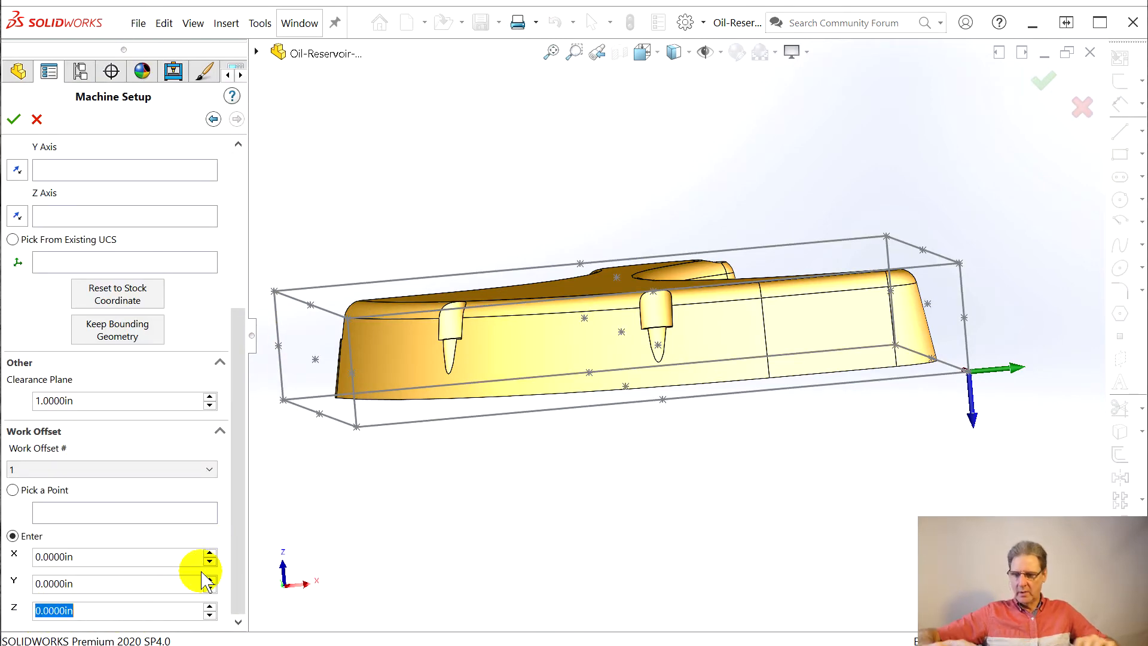
pyautogui.write('1.')
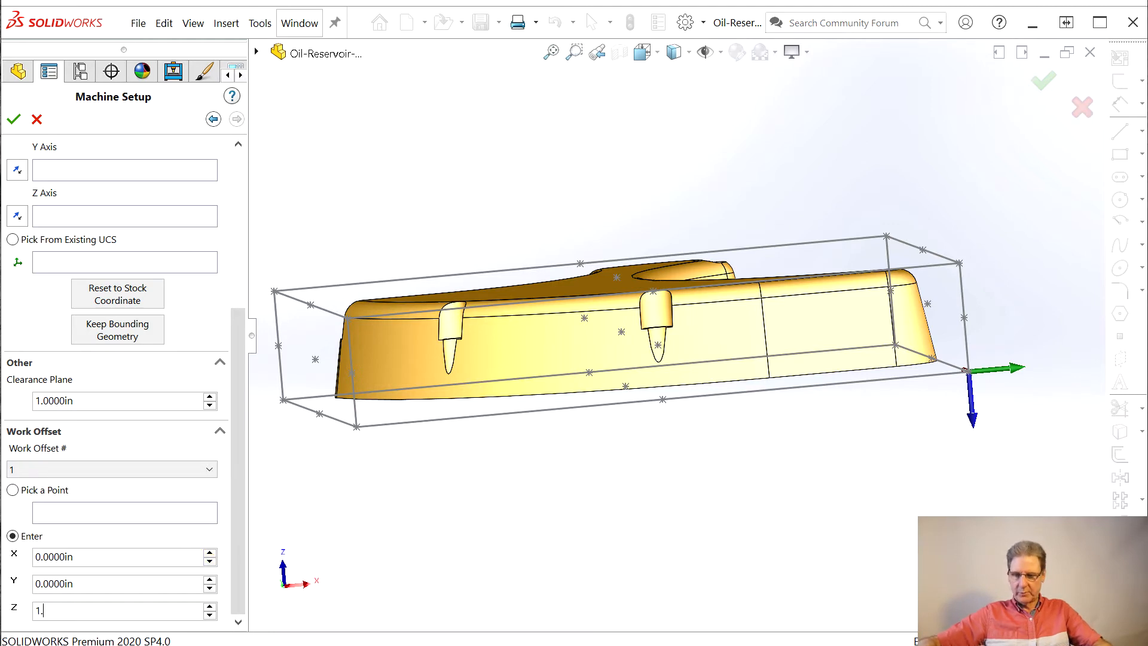
pyautogui.write('6')
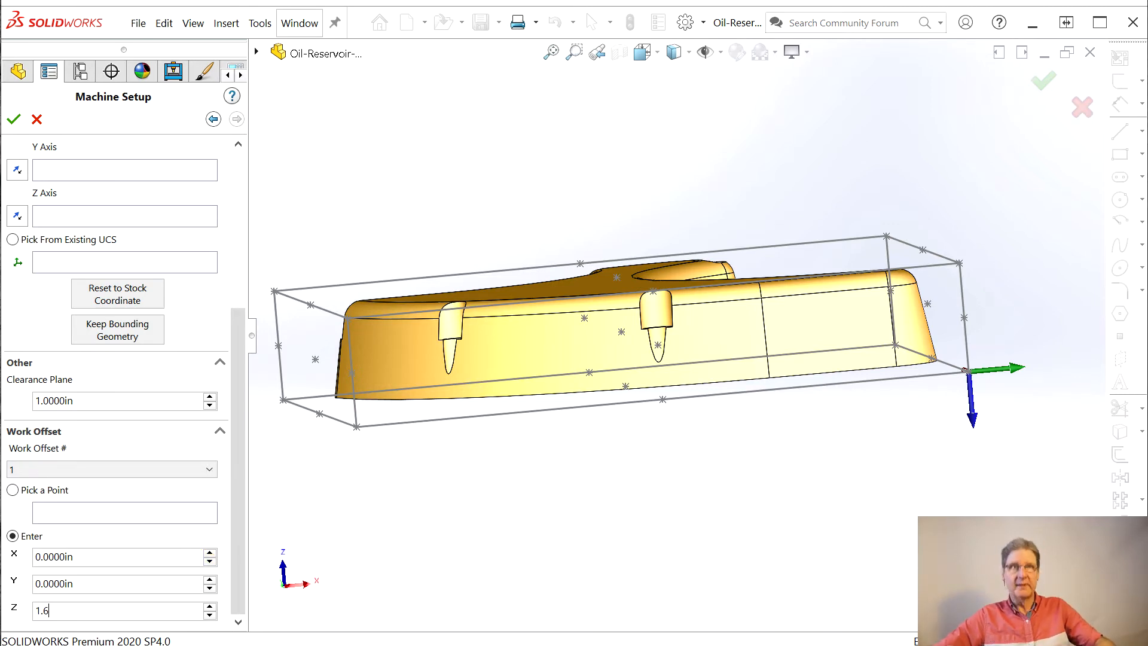
pyautogui.press('Return')
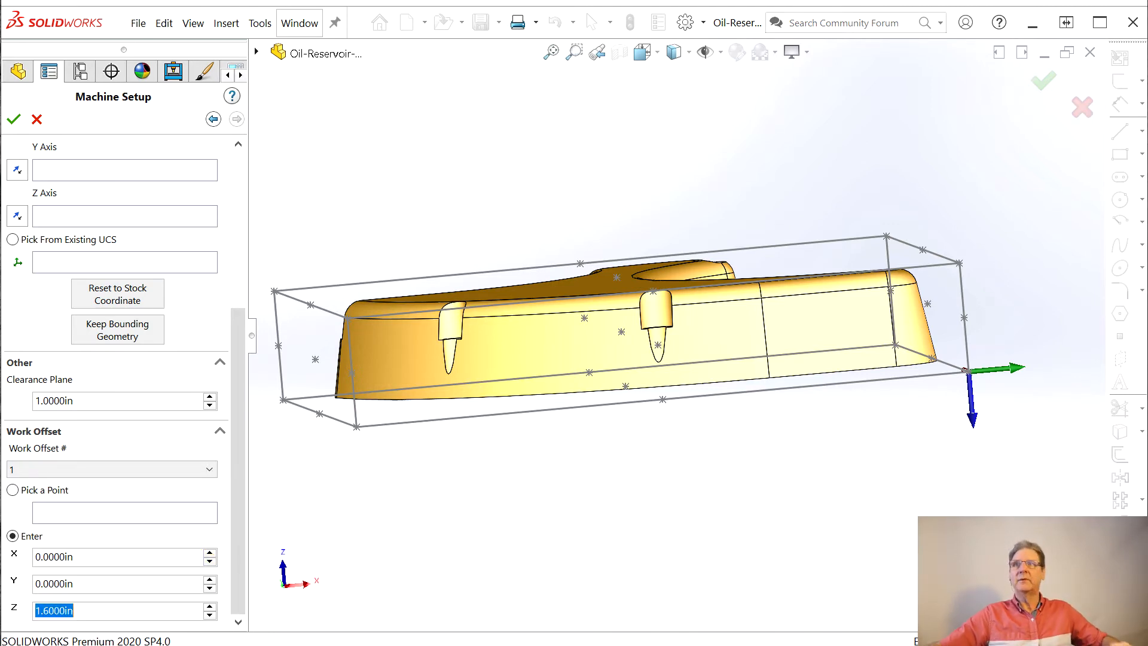
pyautogui.click(16, 120)
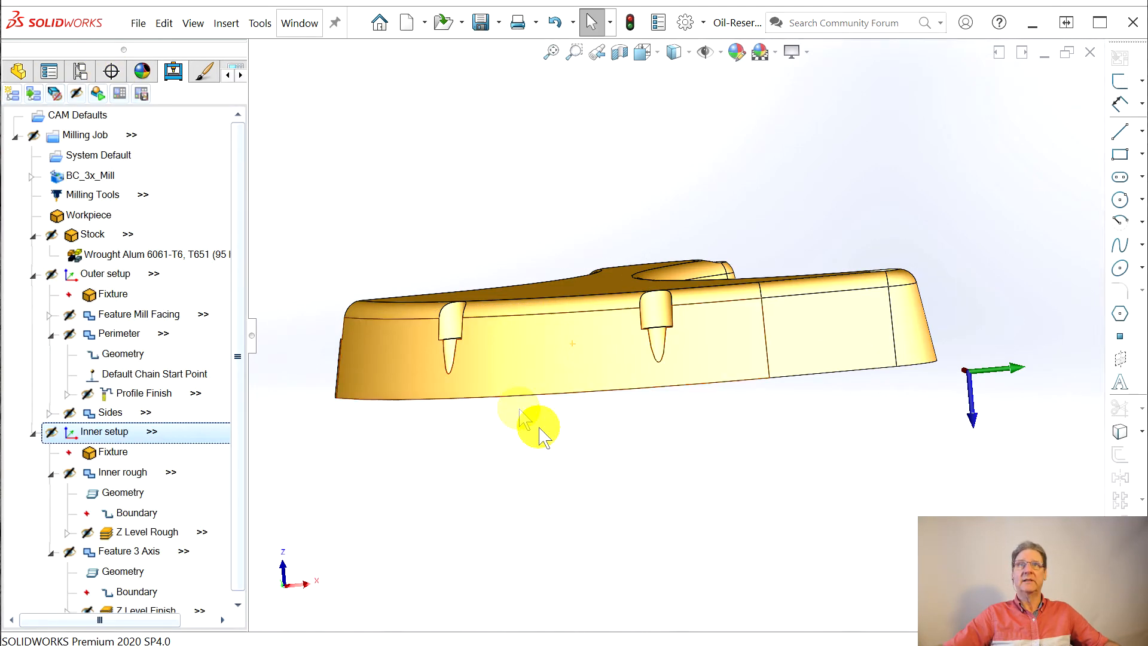
# Turn the model to show the inner pocket side and save the part
pyautogui.moveTo(584, 467); pyautogui.dragTo(466, 152, button='middle')
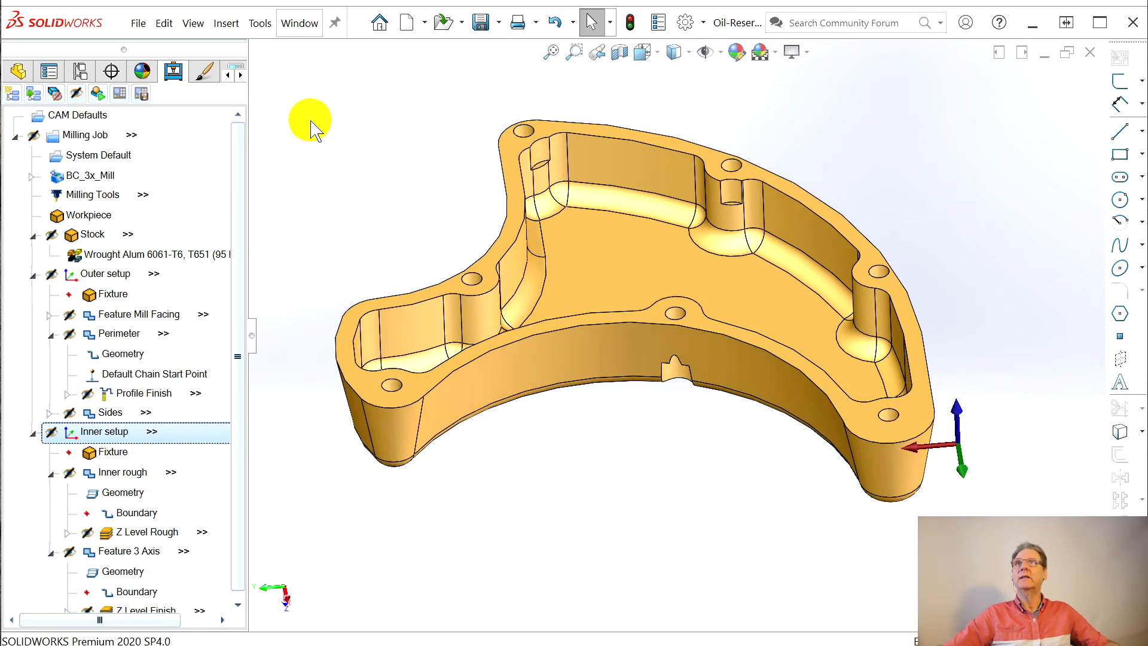
pyautogui.click(138, 23)
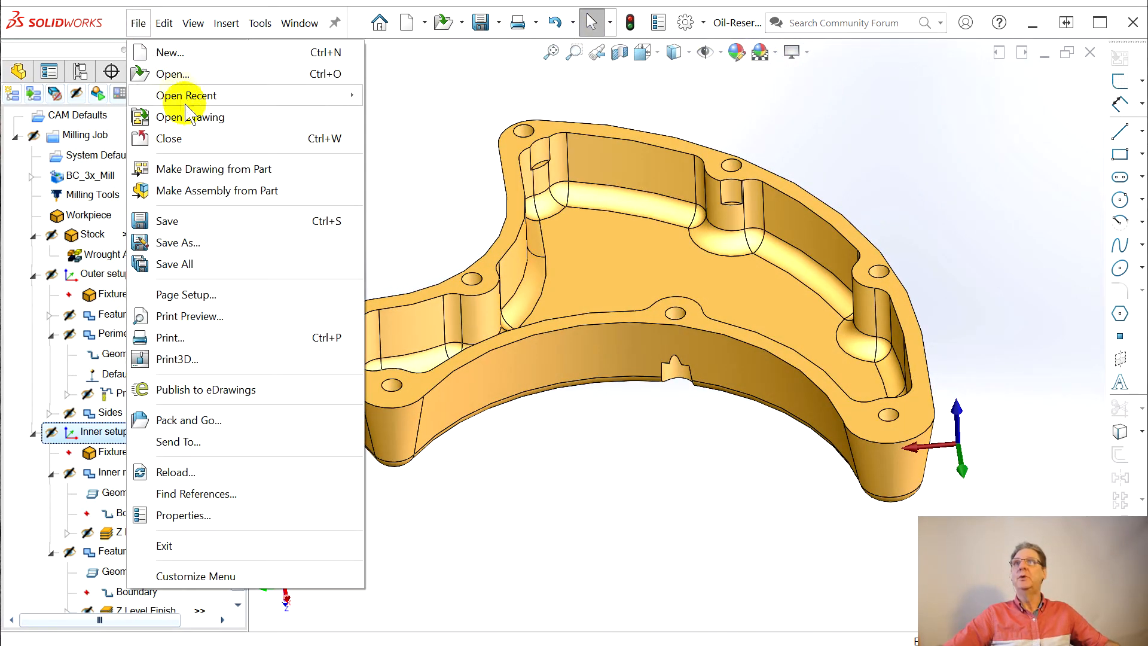
pyautogui.click(200, 221)
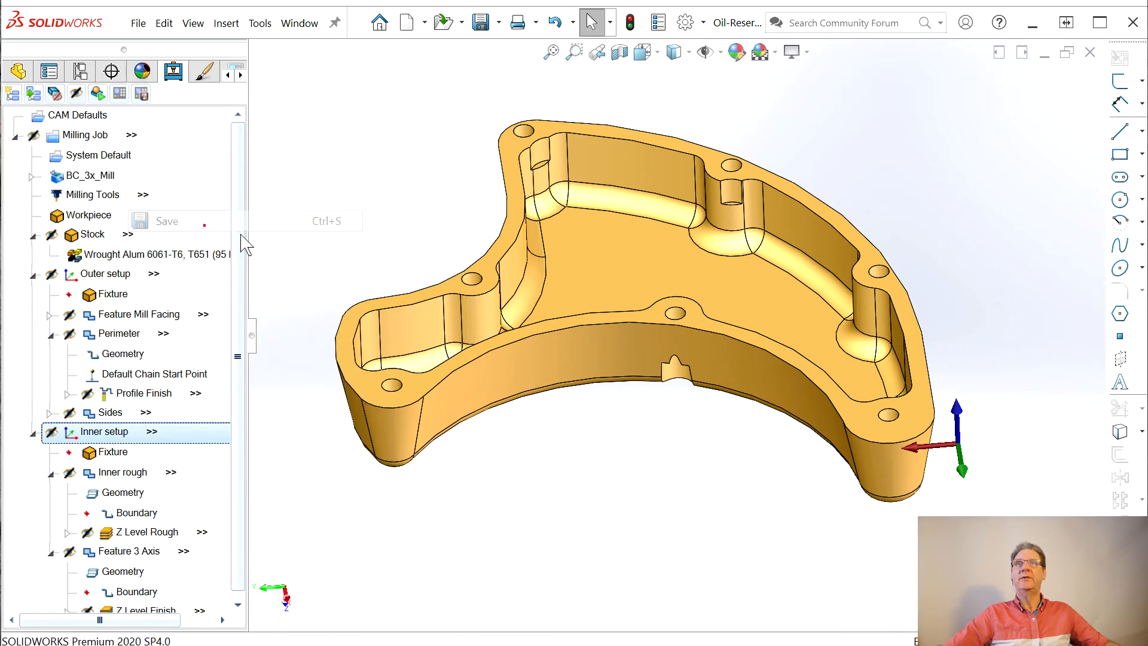
# Start the toolpath simulation of the milling job, show the full machine, and examine how the stock sits on the table
pyautogui.click(699, 433)
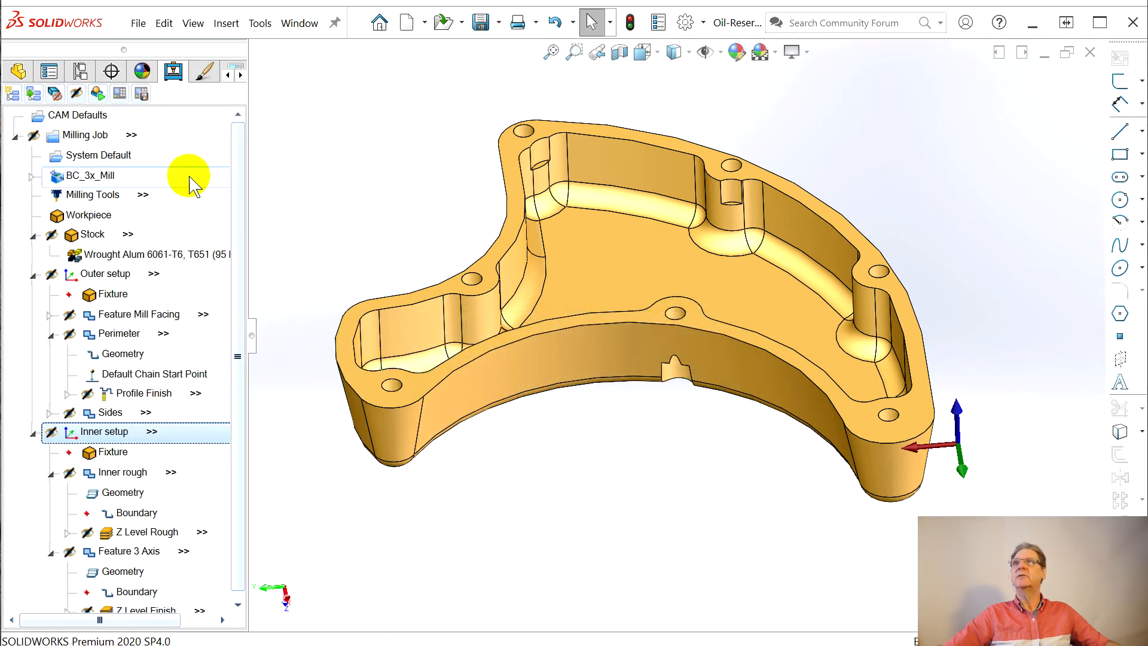
pyautogui.click(94, 97)
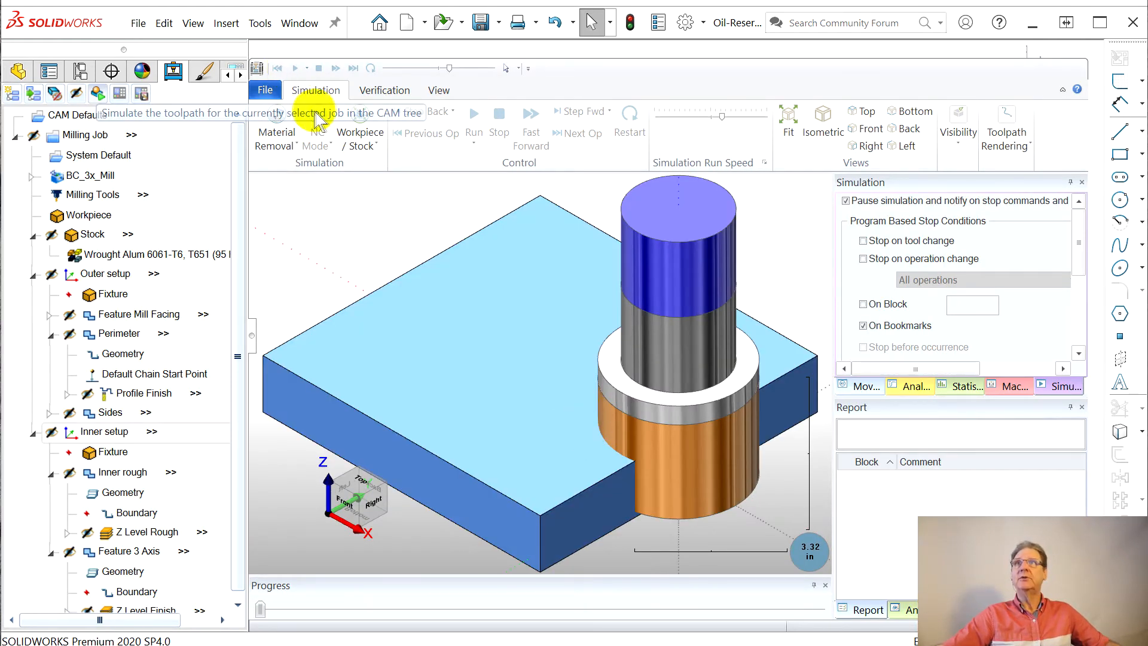
pyautogui.click(359, 123)
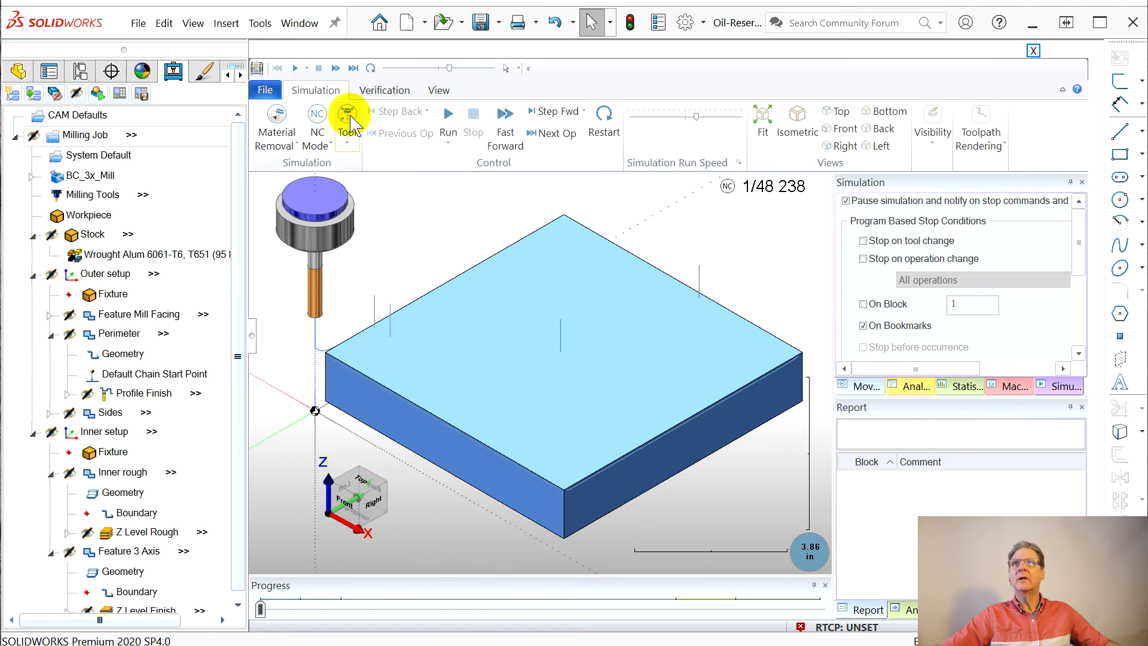
pyautogui.click(352, 119)
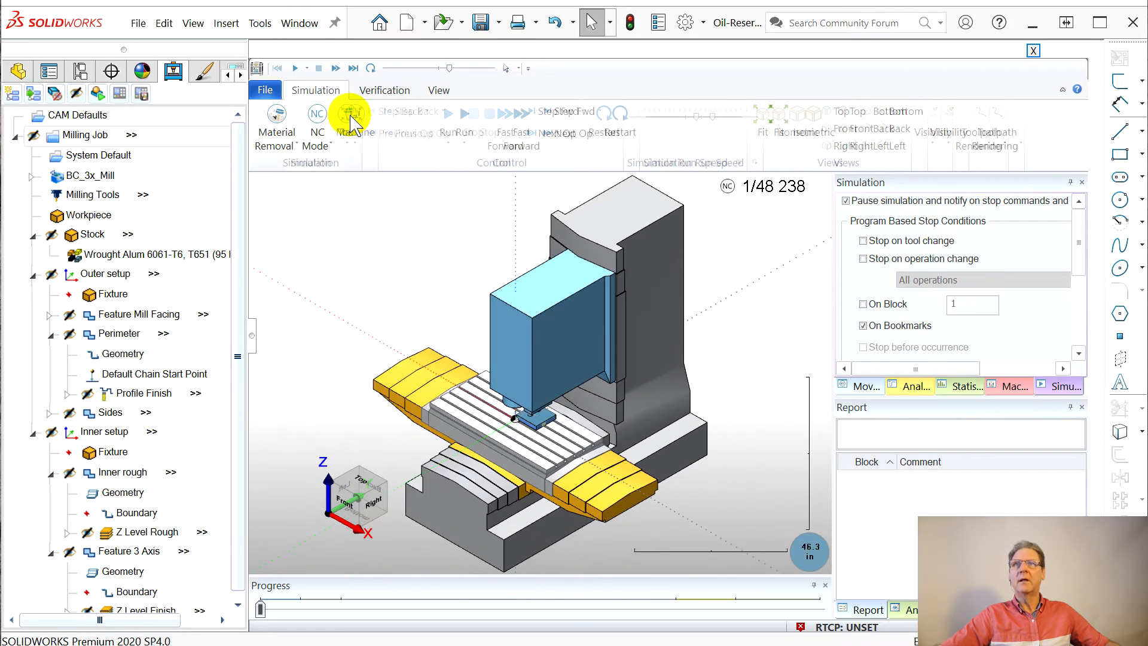
pyautogui.scroll(5, 541, 473)
pyautogui.moveTo(544, 467); pyautogui.dragTo(494, 448, button='middle')
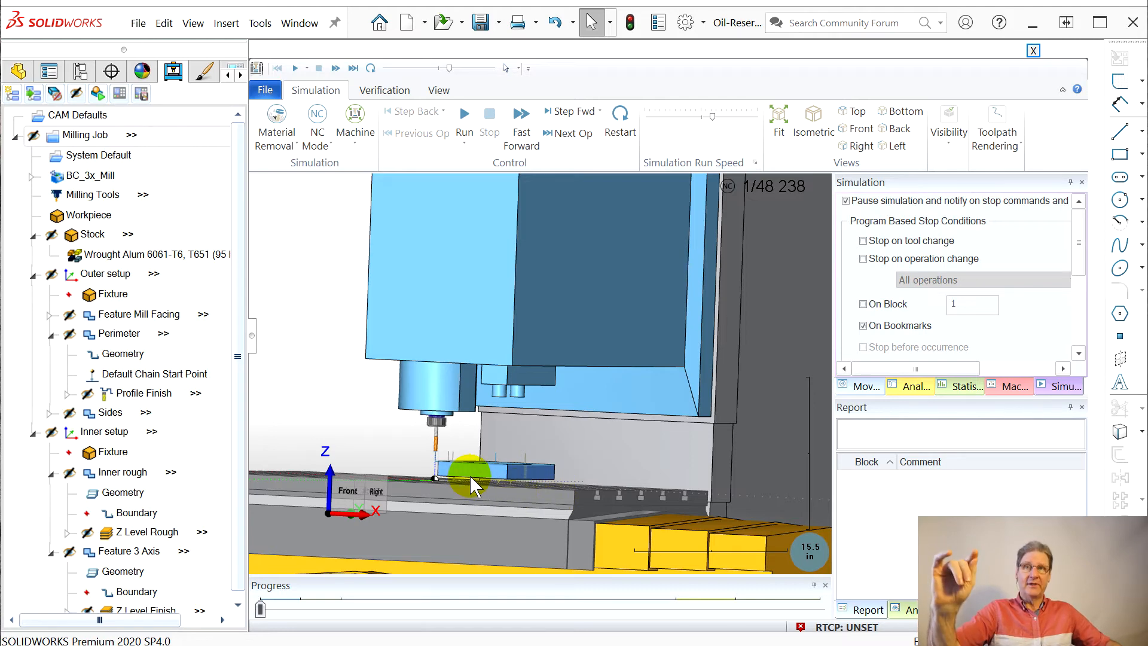
pyautogui.moveTo(526, 473)
pyautogui.mouseDown(button='middle')
pyautogui.moveTo(500, 482)
pyautogui.moveTo(508, 475)
pyautogui.mouseUp(button='middle')
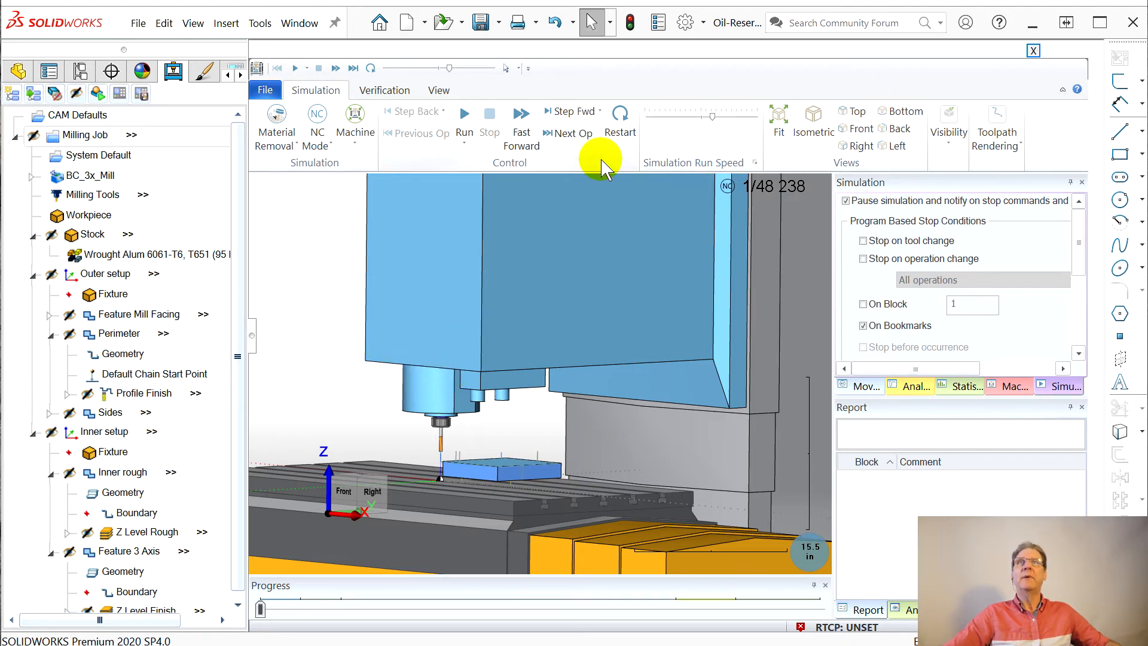
pyautogui.moveTo(628, 425); pyautogui.dragTo(654, 431, button='middle')
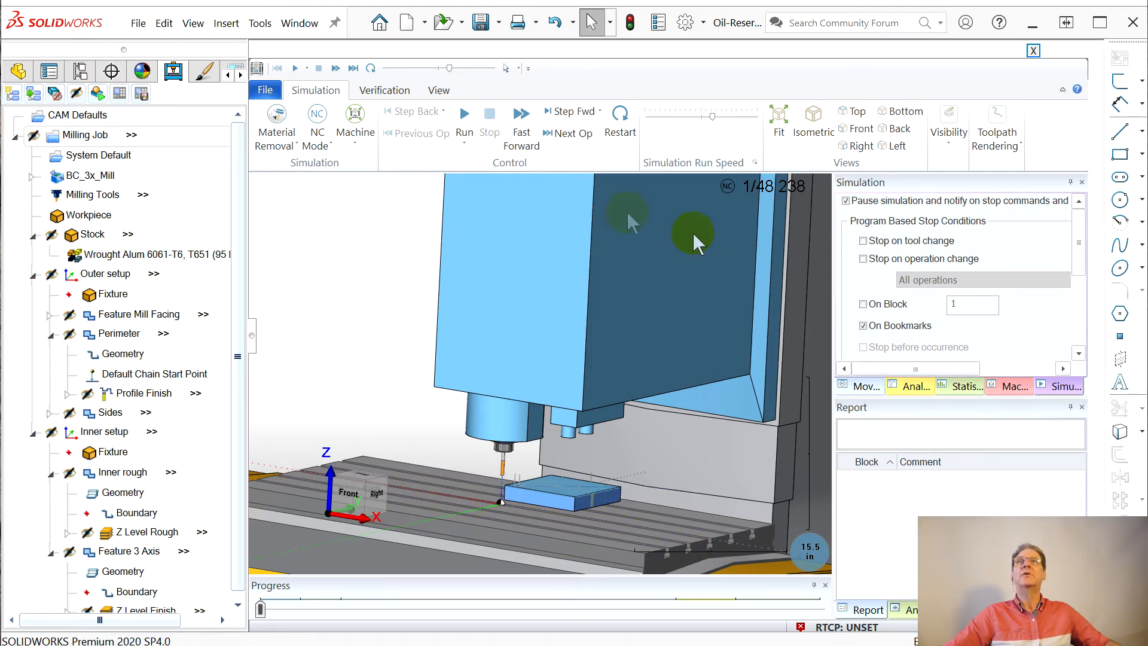
# Return the simulation to the workpiece and stock display, fast-forward it, and jump to the collision reported for the Z Level Rough operation
pyautogui.click(357, 116)
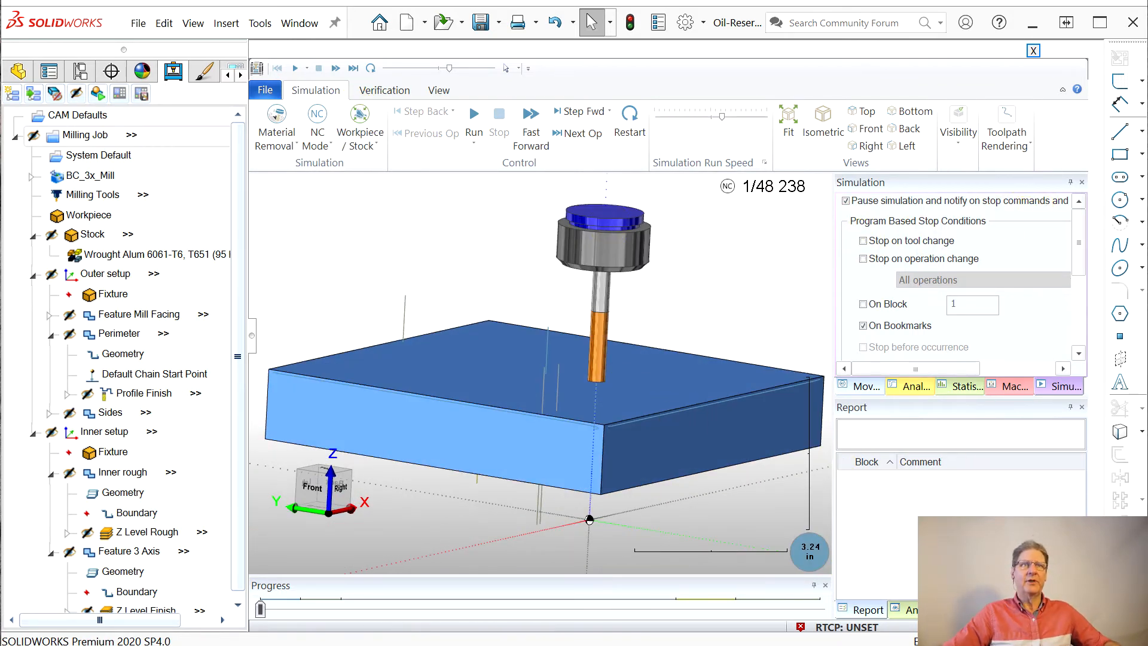
pyautogui.click(531, 123)
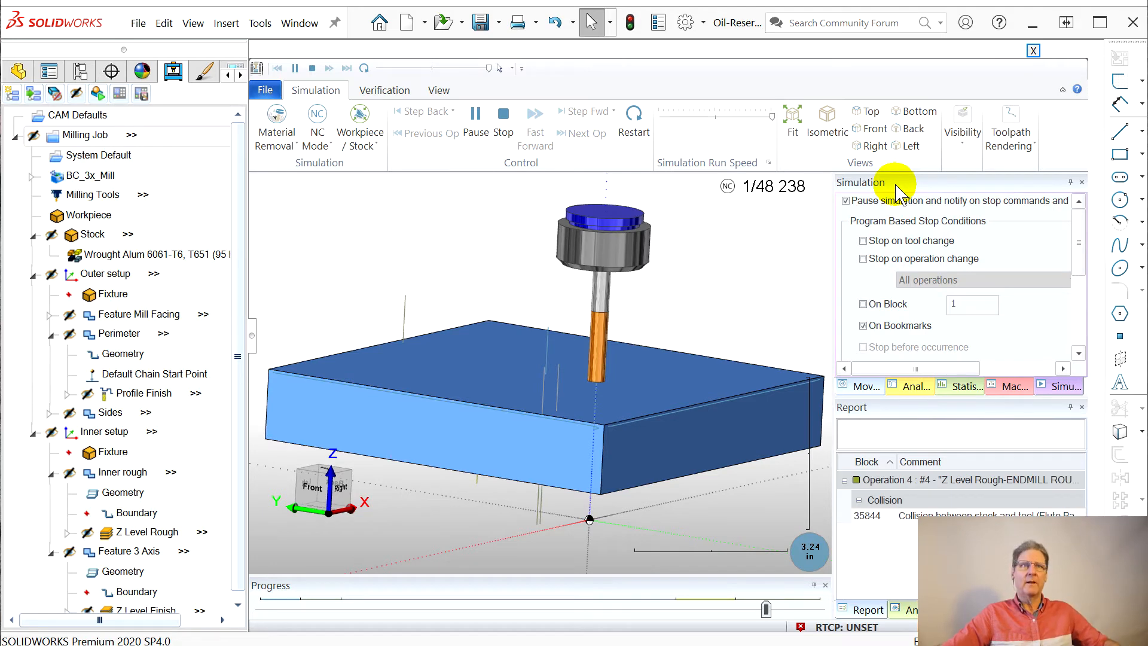
pyautogui.doubleClick(1000, 515)
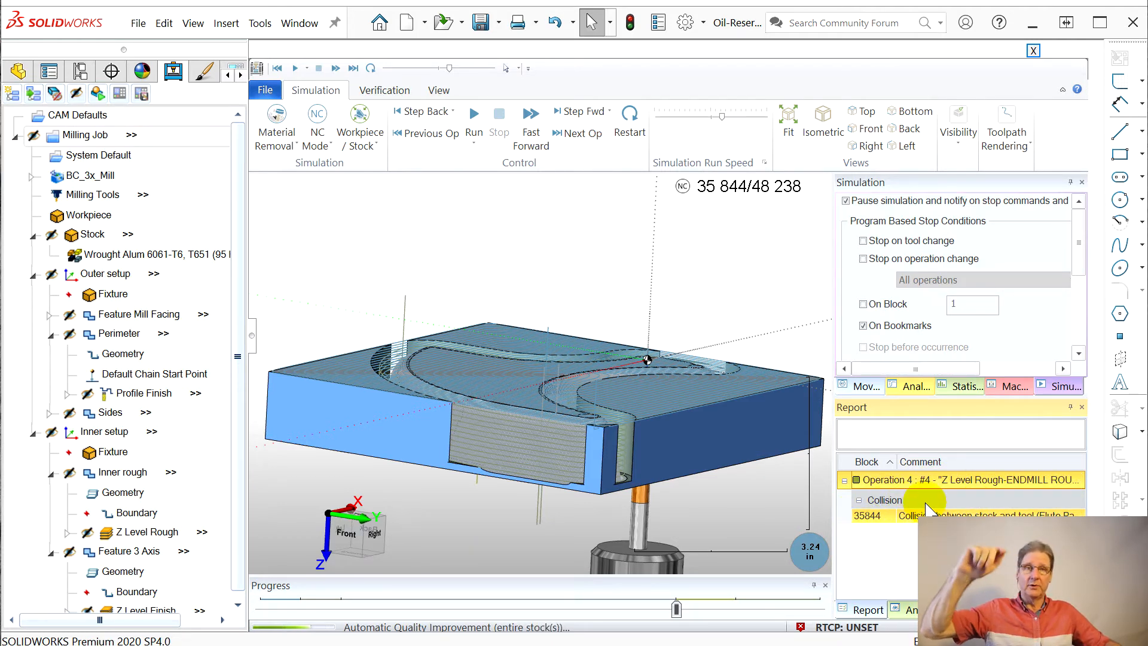
# Hide the toolpath in the simulation, inspect the cut stock from both sides, and close the simulator
pyautogui.moveTo(587, 389); pyautogui.dragTo(558, 245, button='middle')
pyautogui.click(959, 126)
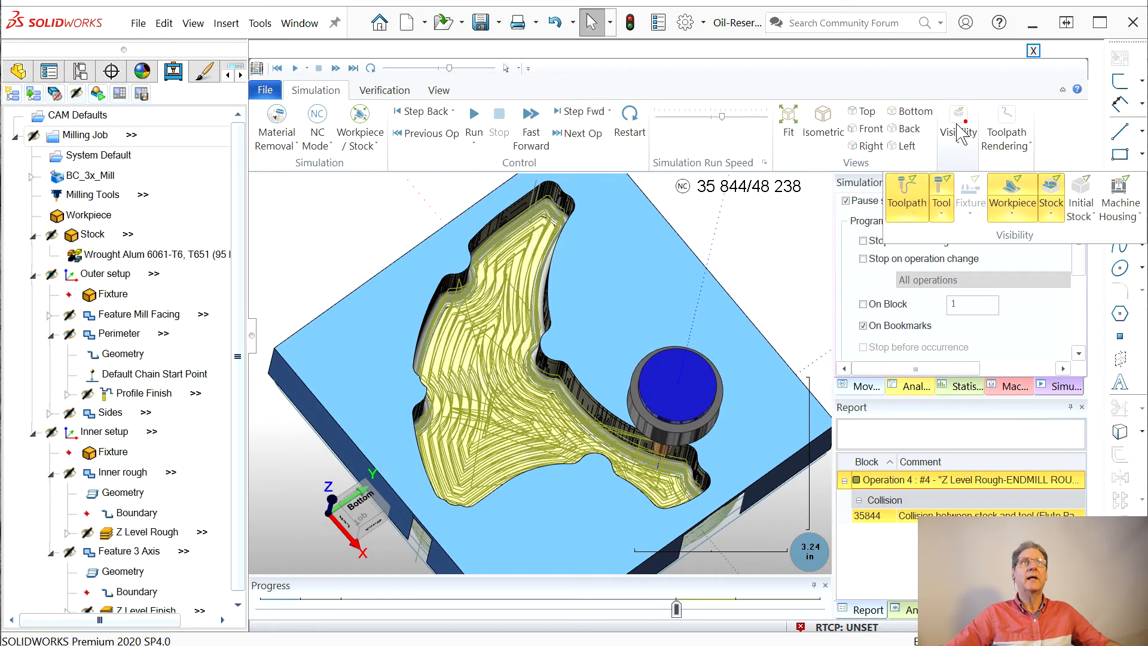
pyautogui.click(899, 201)
pyautogui.moveTo(508, 519); pyautogui.dragTo(804, 538, button='middle')
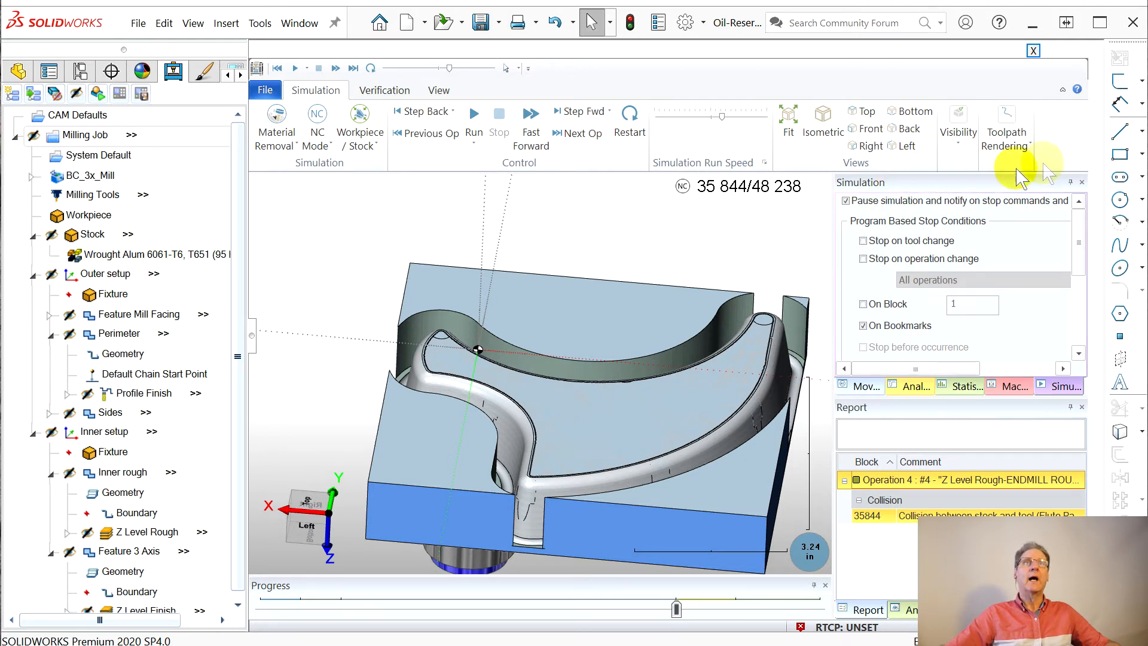
pyautogui.click(1038, 46)
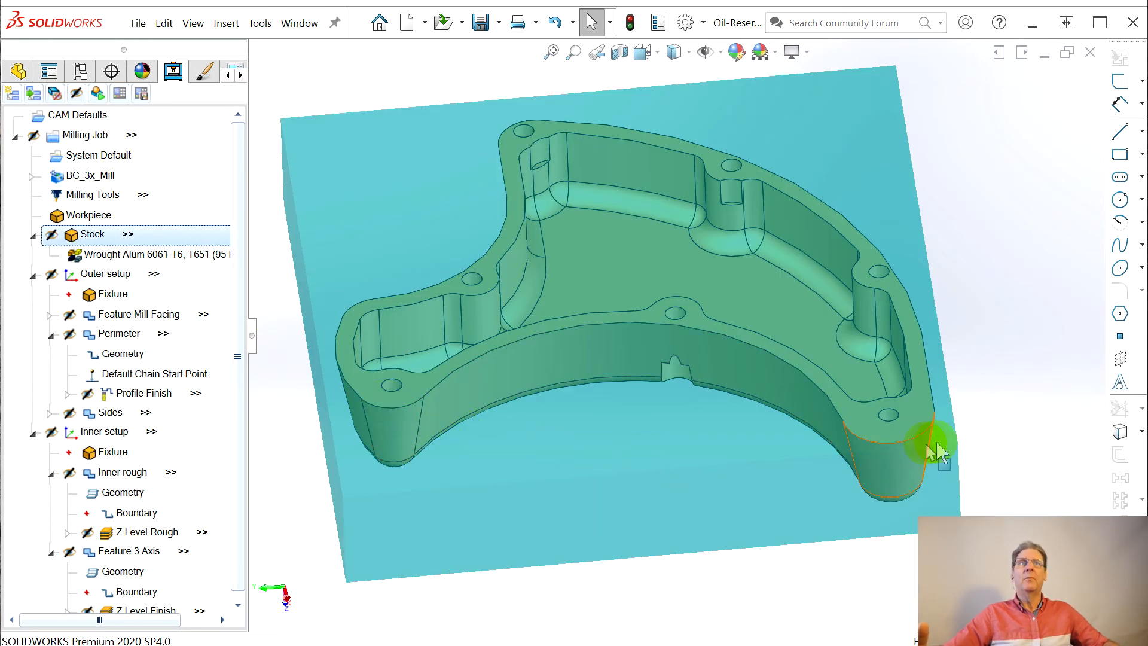
# Turn the part to its outer side and collapse the Stock, Outer setup and Feature 3 Axis branches of the CAM tree
pyautogui.click(103, 273)
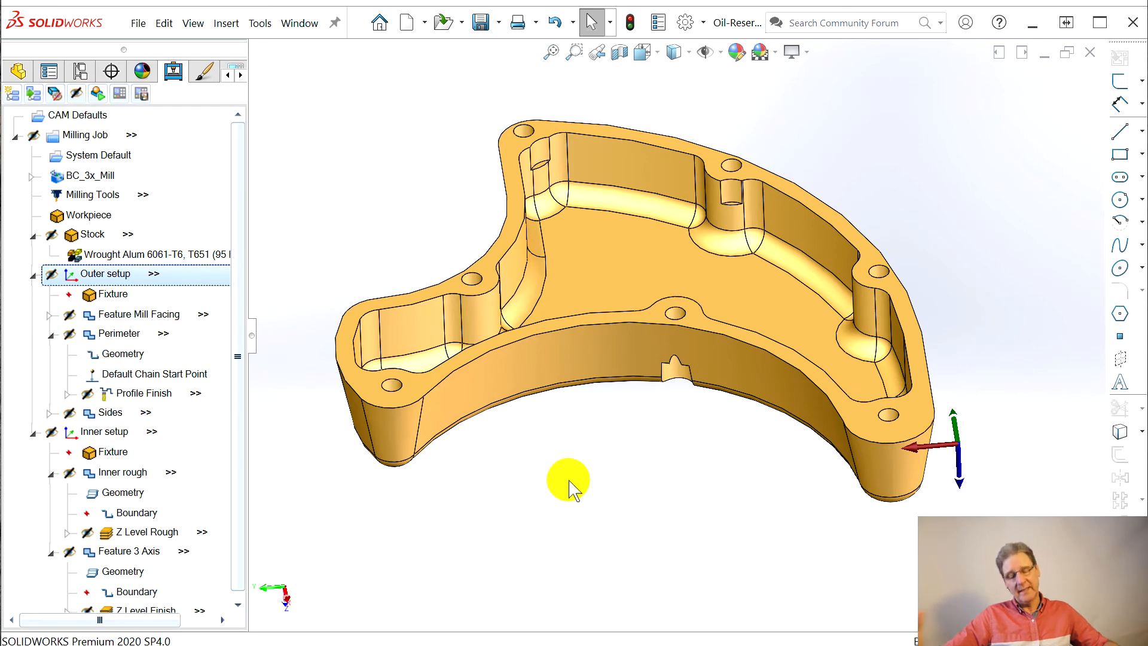
pyautogui.moveTo(571, 495); pyautogui.dragTo(615, 115, button='middle')
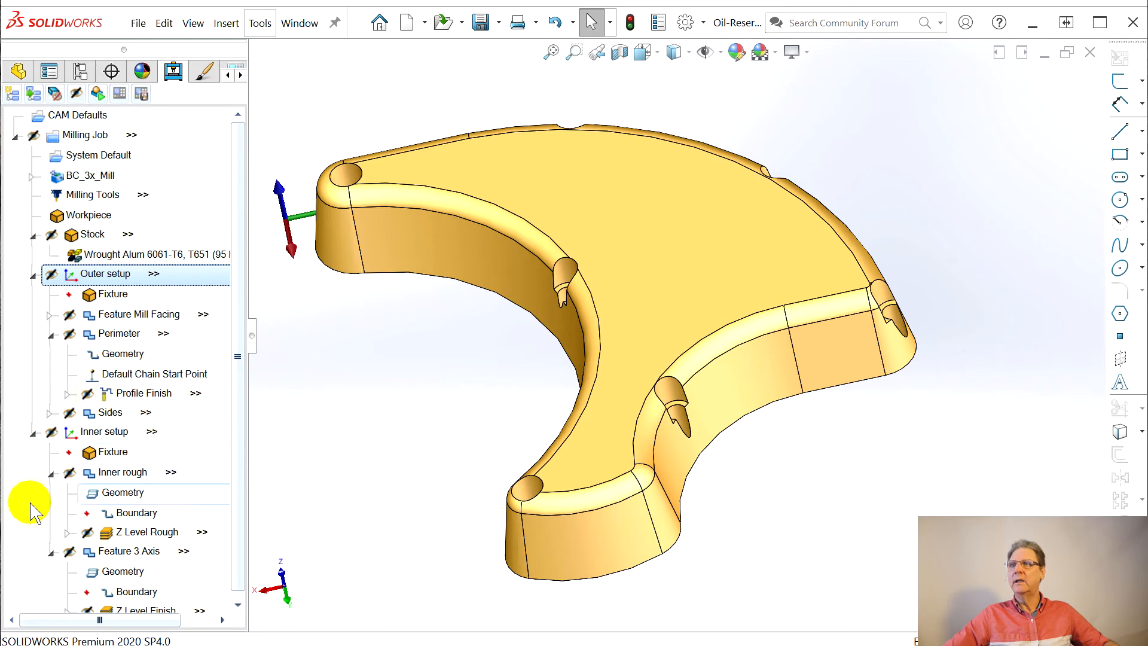
pyautogui.scroll(-1, 142, 509)
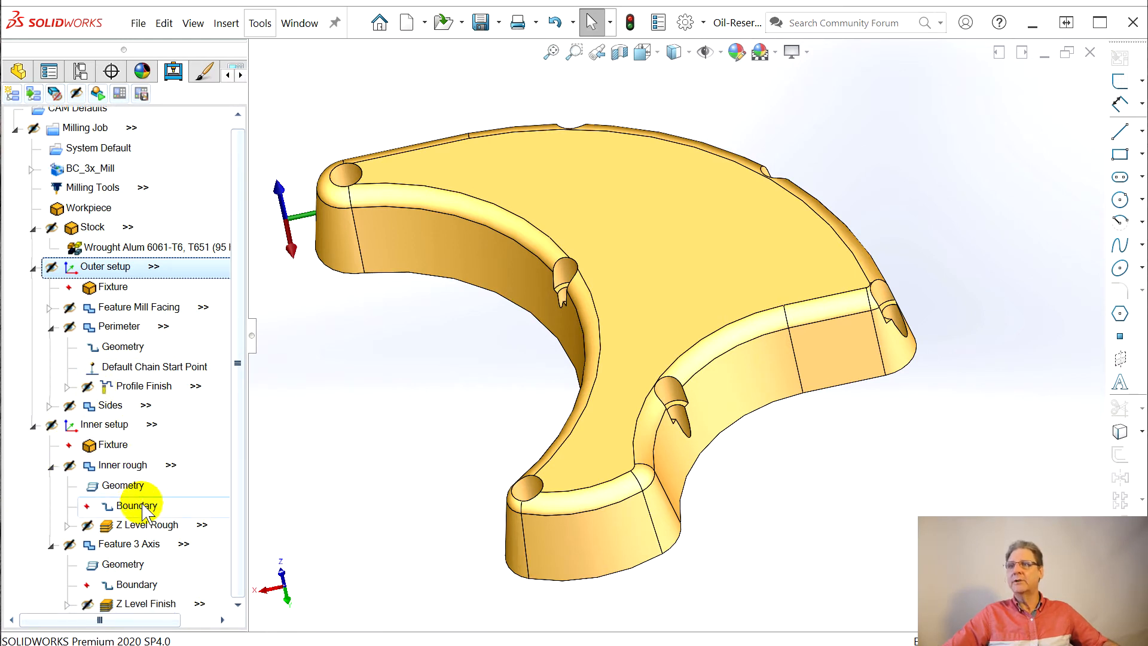
pyautogui.click(34, 427)
pyautogui.click(31, 432)
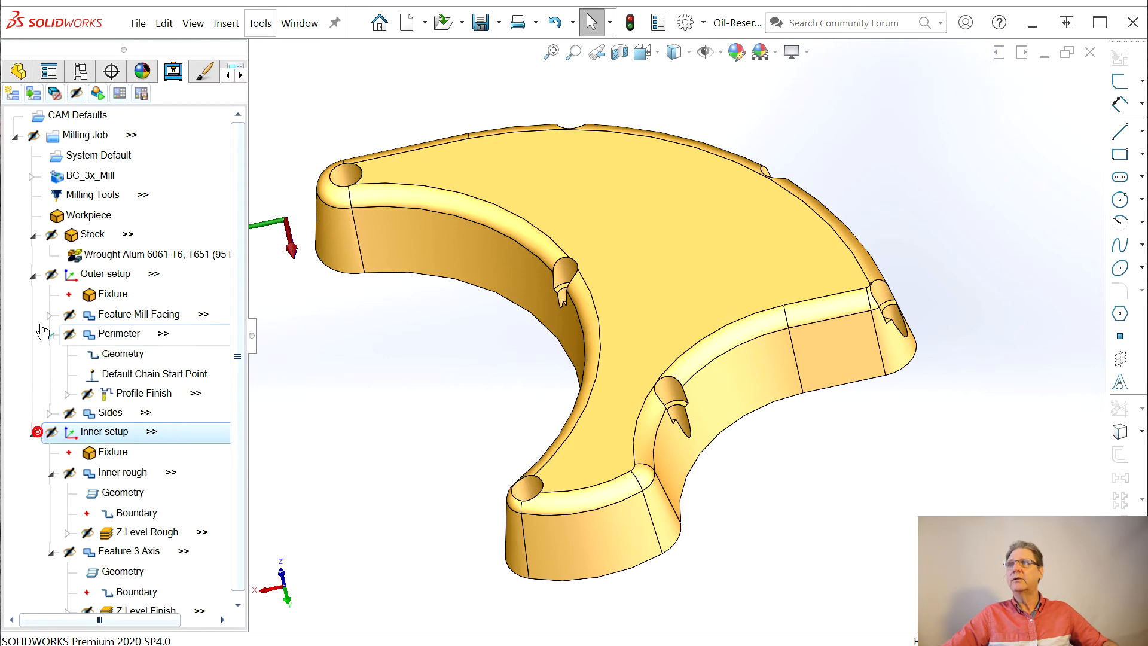
pyautogui.click(33, 274)
pyautogui.click(33, 237)
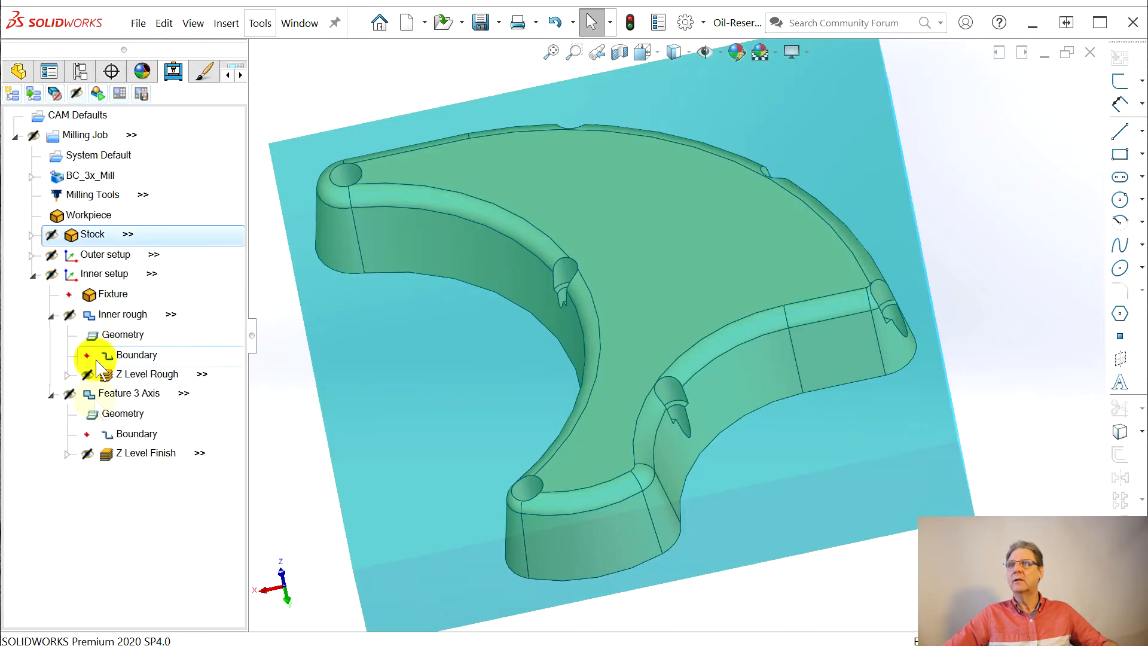
pyautogui.rightClick(110, 396)
pyautogui.click(84, 479)
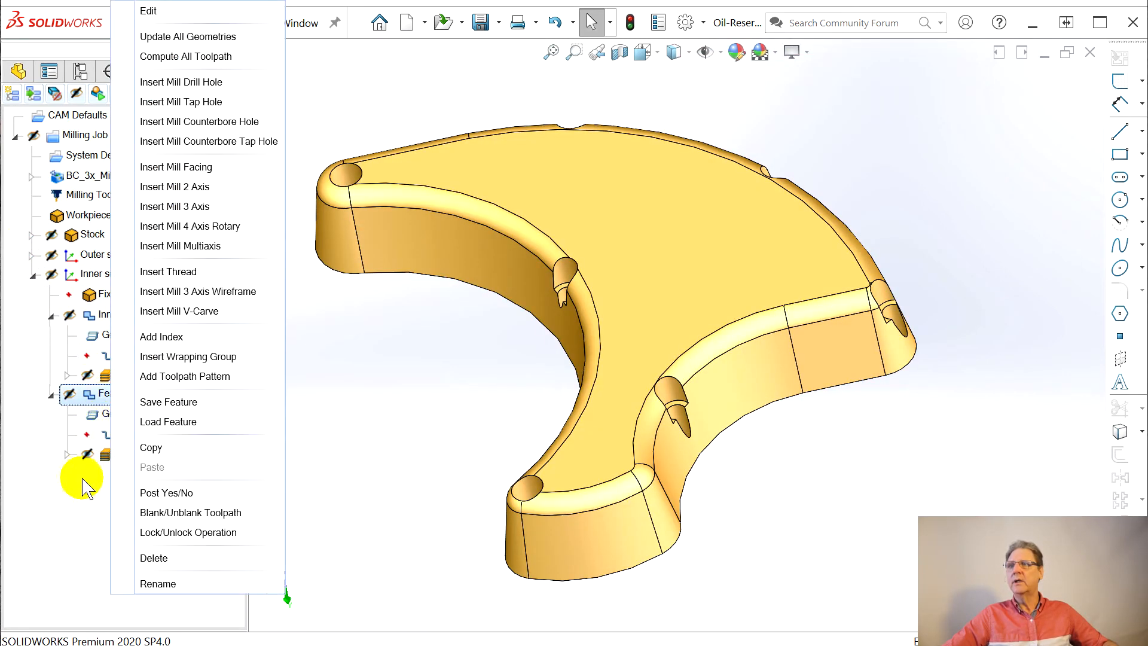
pyautogui.rightClick(144, 455)
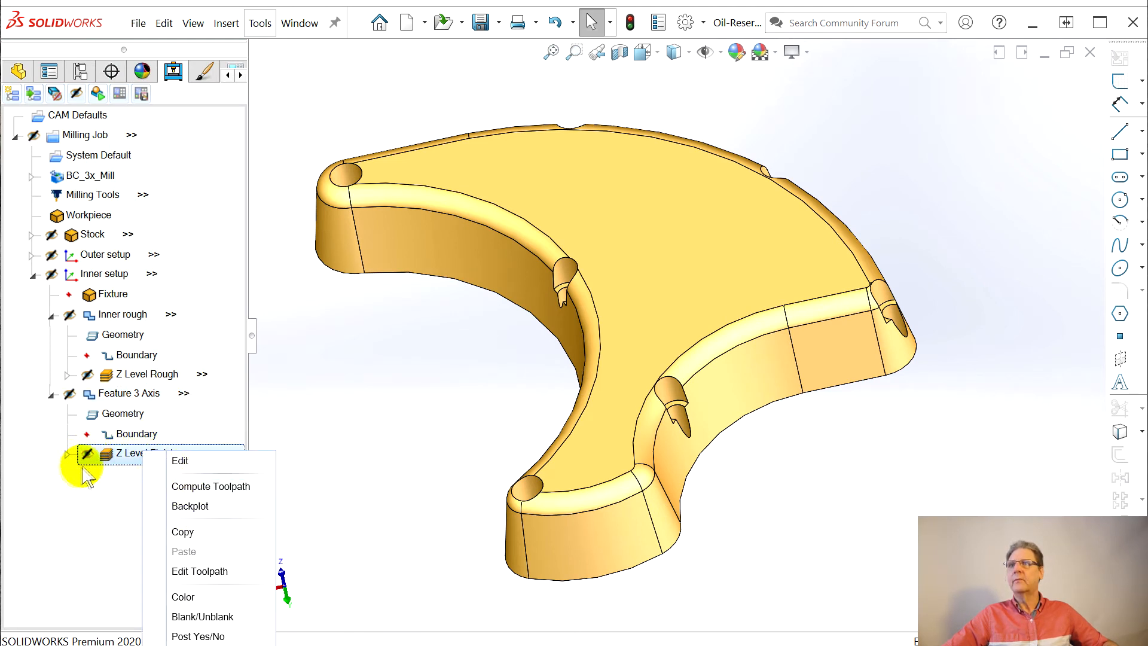
pyautogui.click(50, 395)
# Insert a Mill 2 Axis feature after Feature 3 Axis in the Inner setup, with the tangent edges around the rim's outside as geometry
pyautogui.rightClick(116, 398)
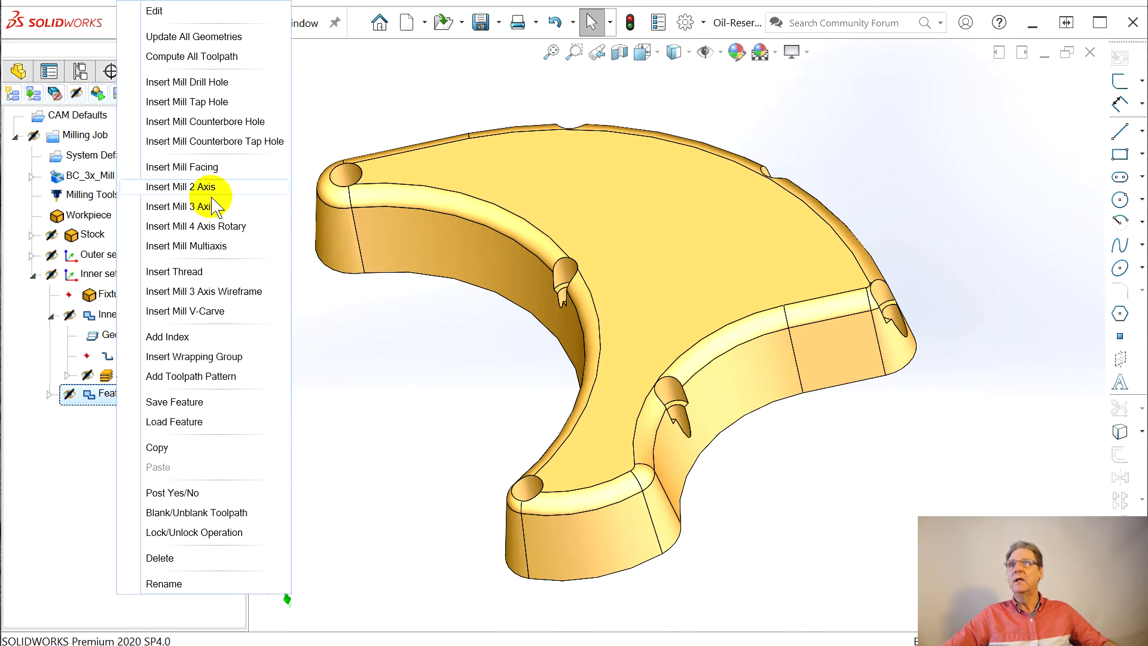
pyautogui.click(198, 187)
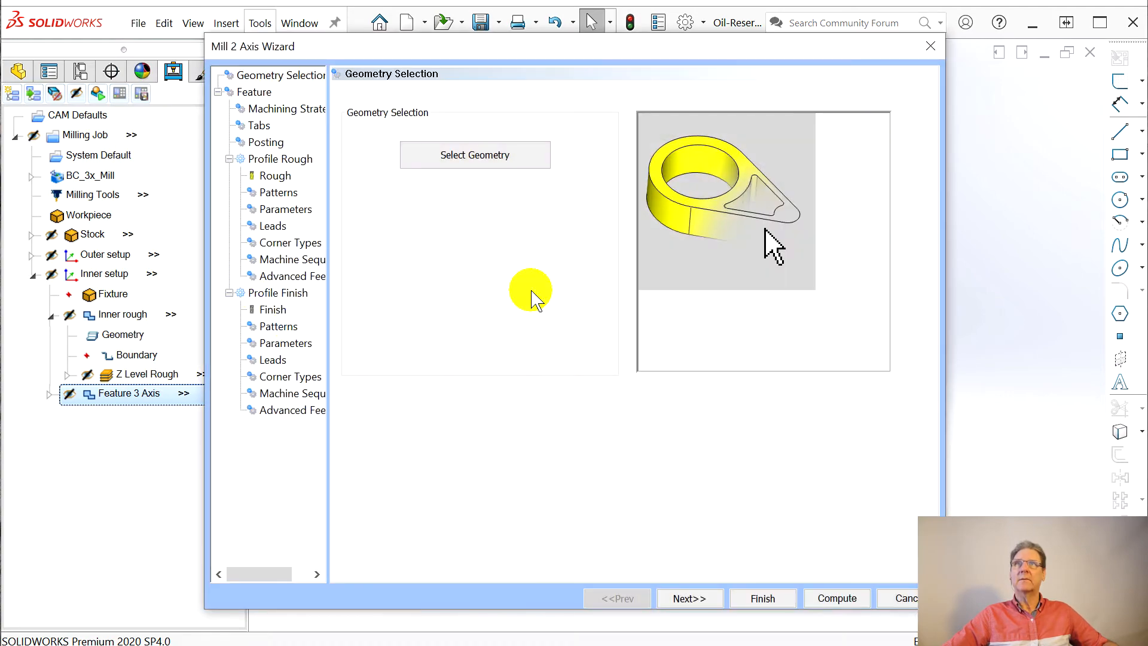
pyautogui.click(485, 162)
pyautogui.moveTo(730, 561); pyautogui.dragTo(634, 215, button='middle')
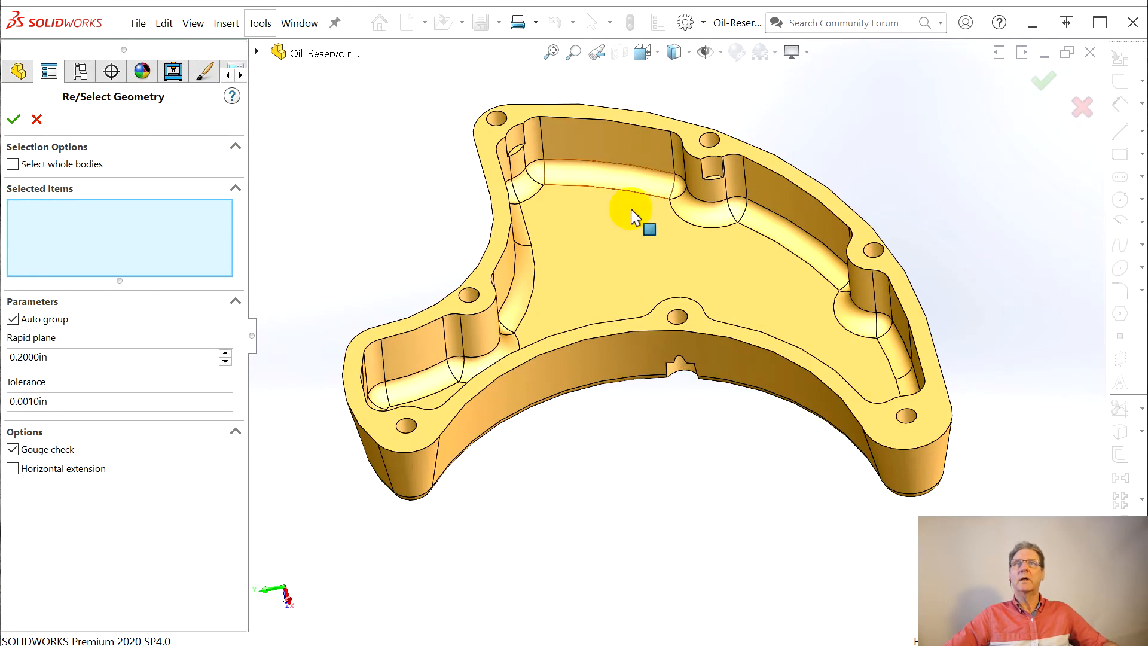
pyautogui.rightClick(592, 346)
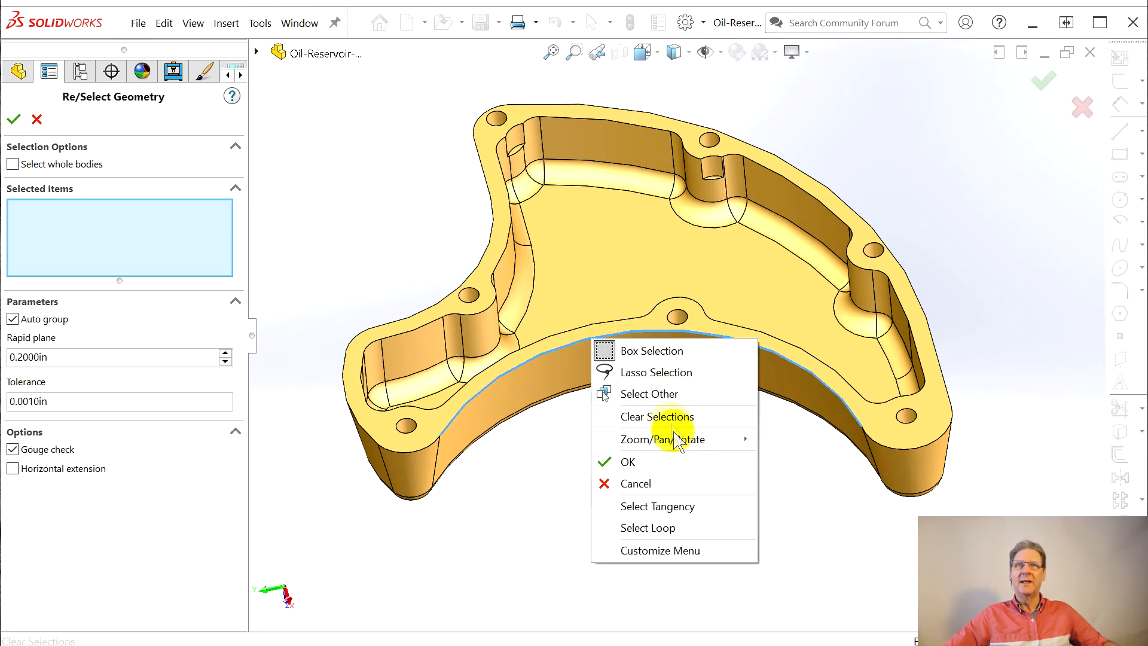
pyautogui.click(682, 505)
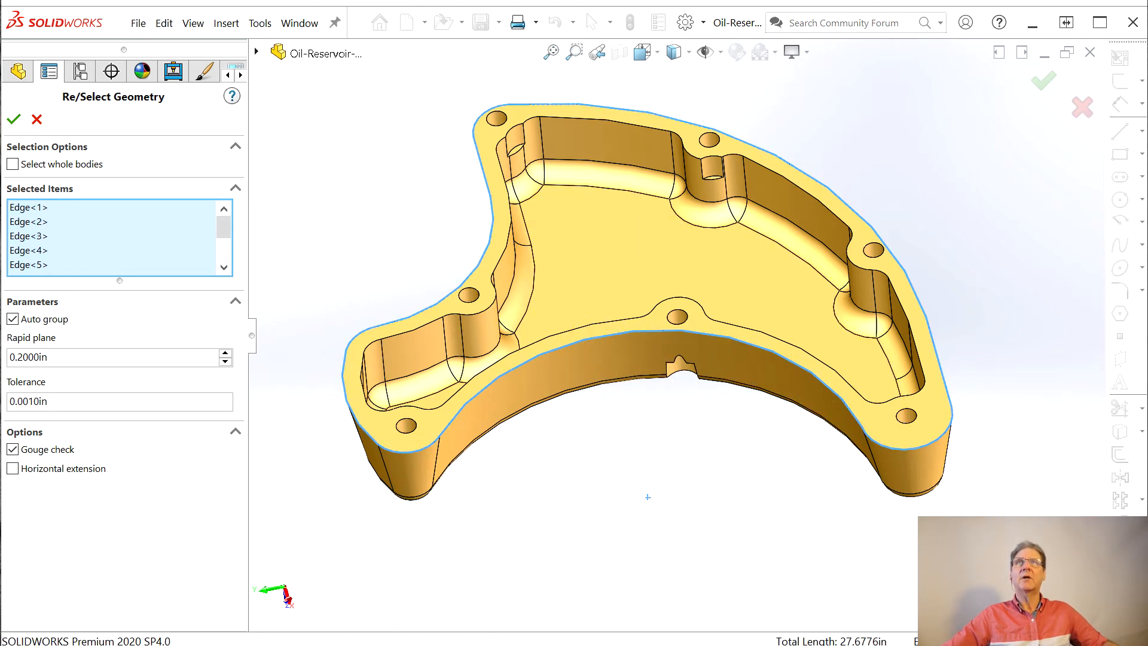
pyautogui.click(13, 119)
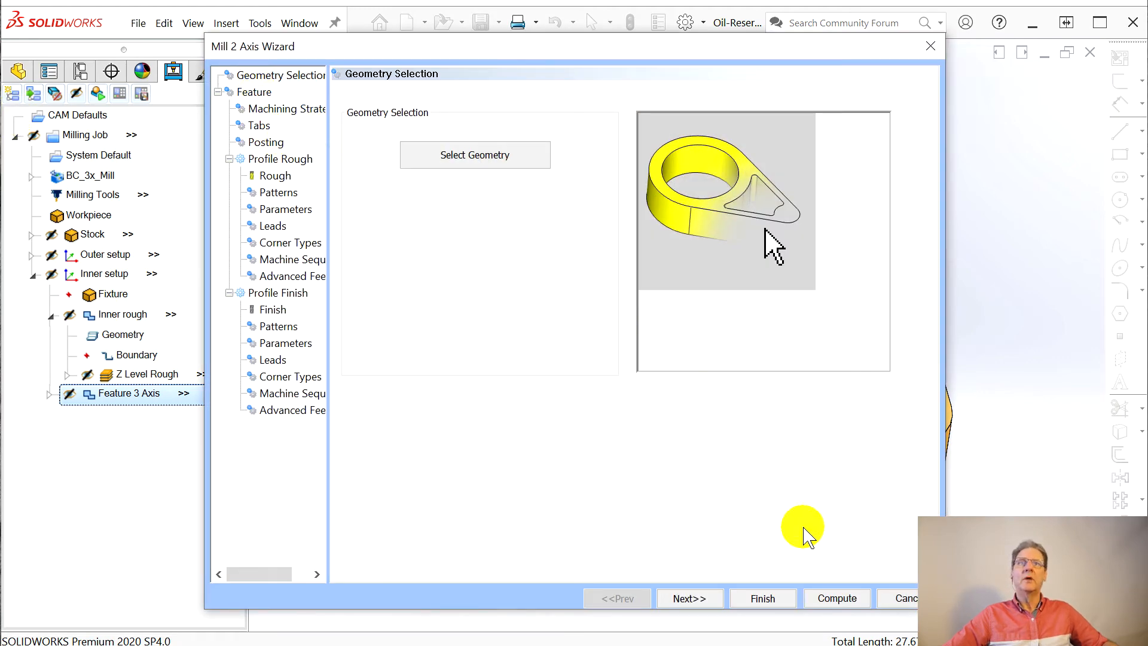
# Accept the 2-axis feature's top without a new selection and pick the curved rim edge beside the middle hole for its bottom
pyautogui.click(693, 598)
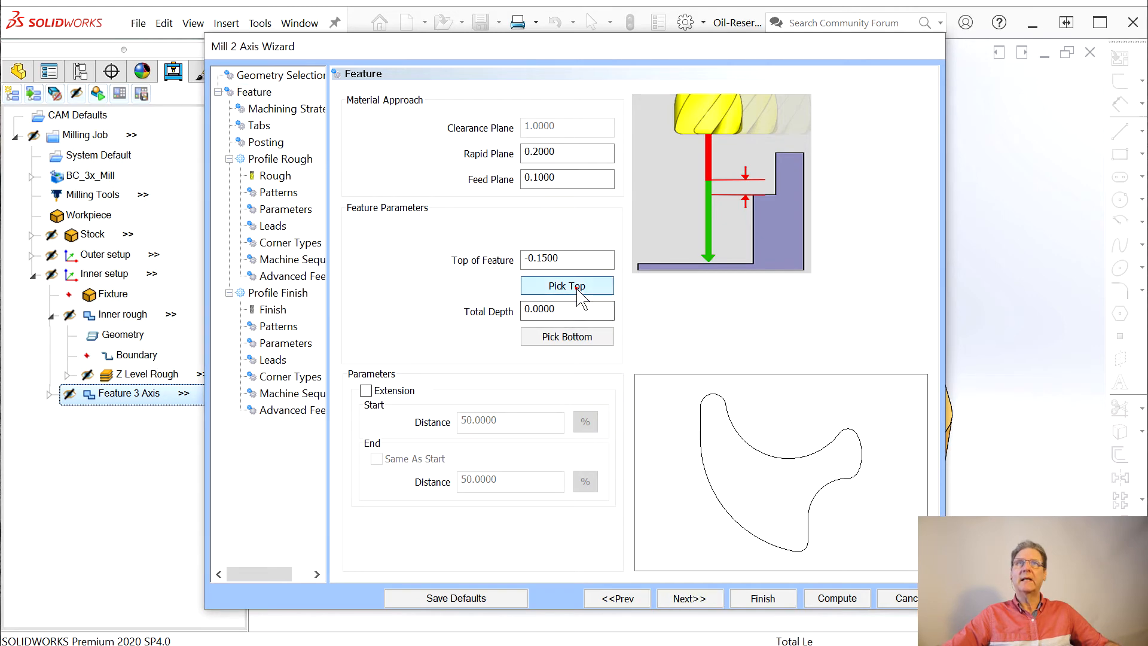
pyautogui.click(598, 286)
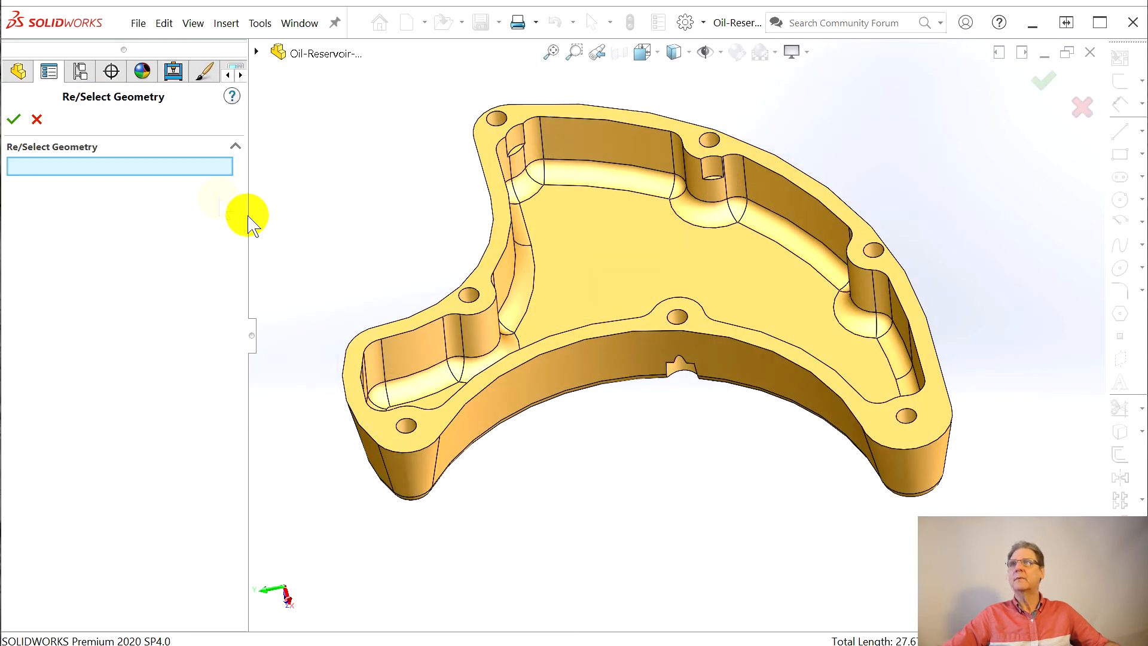
pyautogui.click(13, 119)
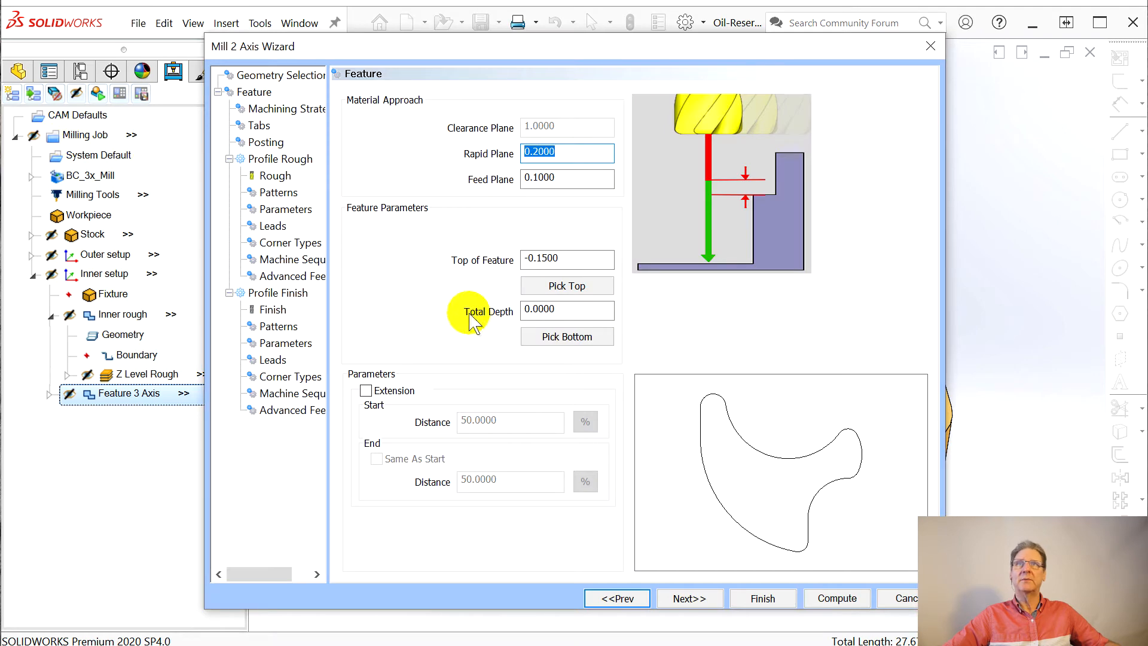
pyautogui.click(547, 338)
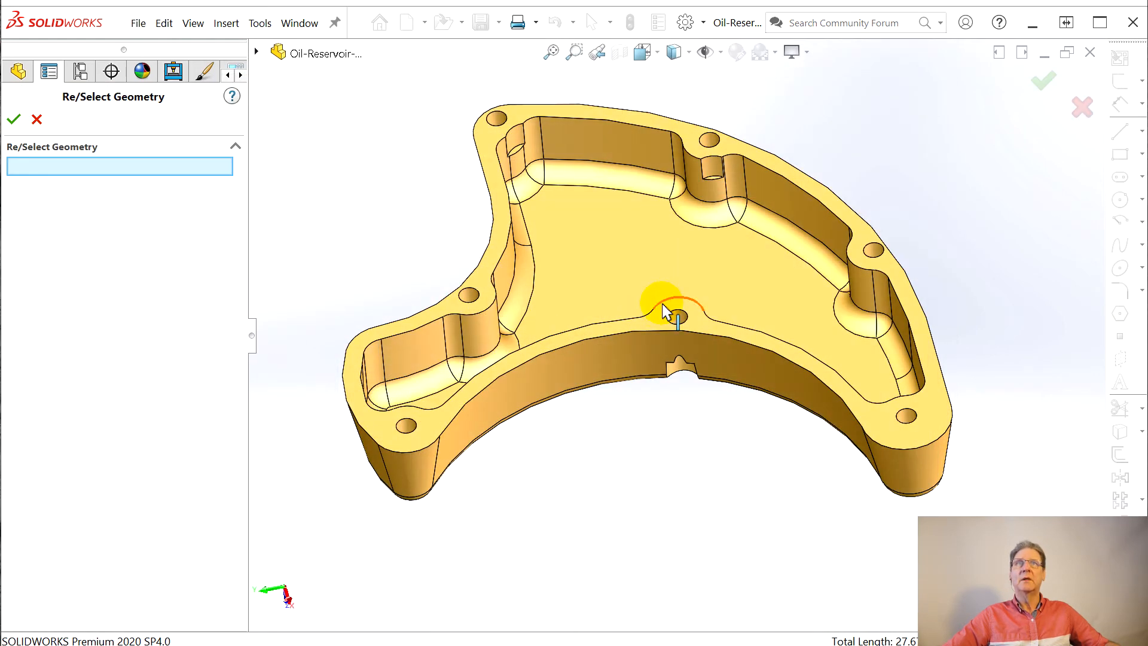
pyautogui.click(664, 312)
pyautogui.click(14, 119)
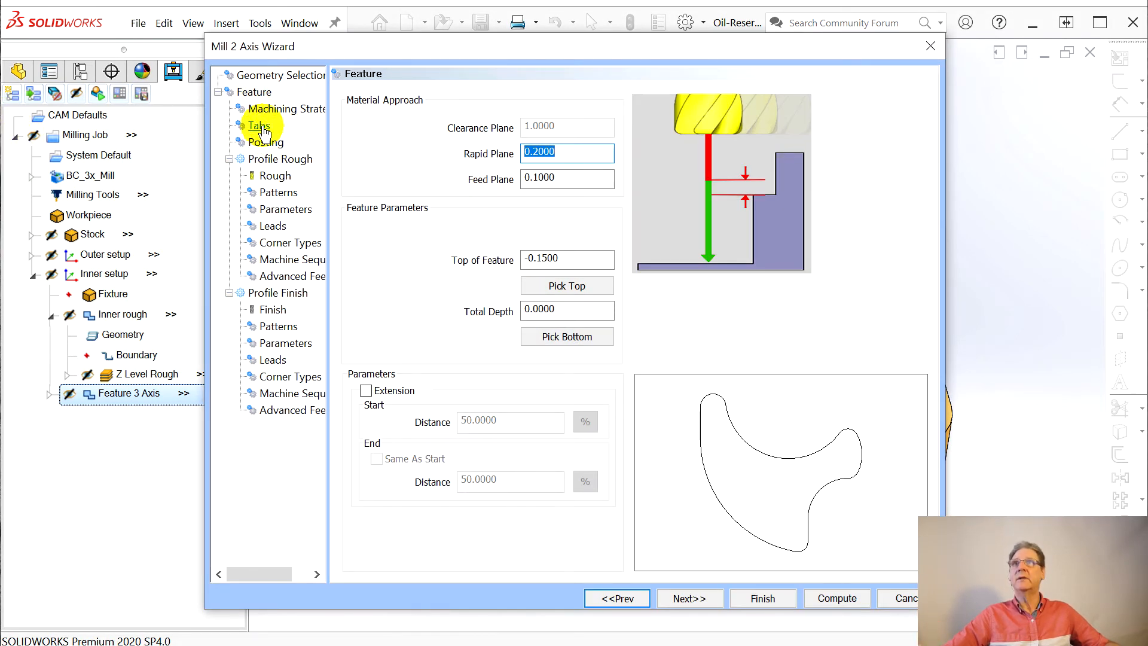
# Remove the Profile Finish operation from the 2-axis feature's machining strategy and advance past the tab settings to the posting parameters
pyautogui.click(688, 601)
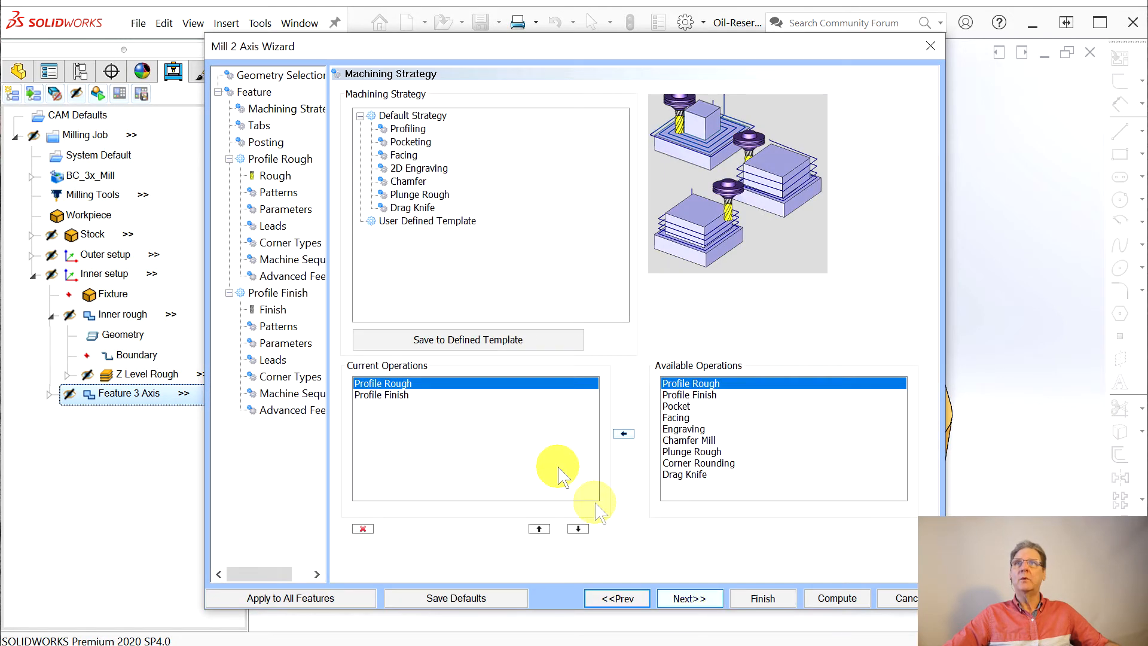
pyautogui.click(395, 397)
pyautogui.click(360, 529)
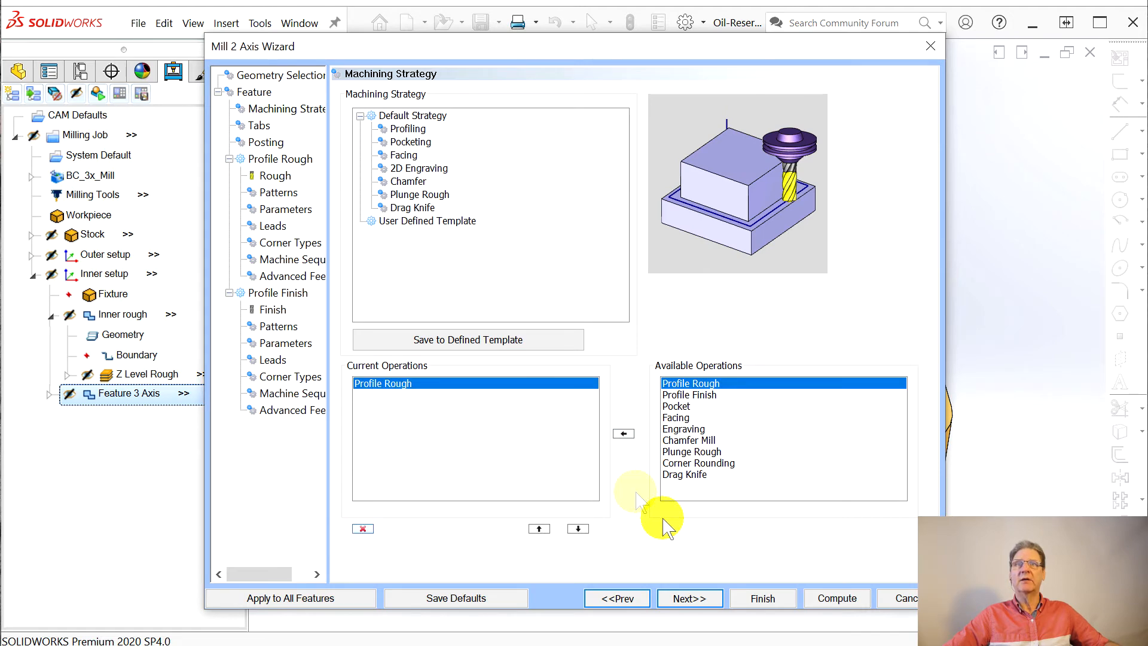
pyautogui.click(689, 598)
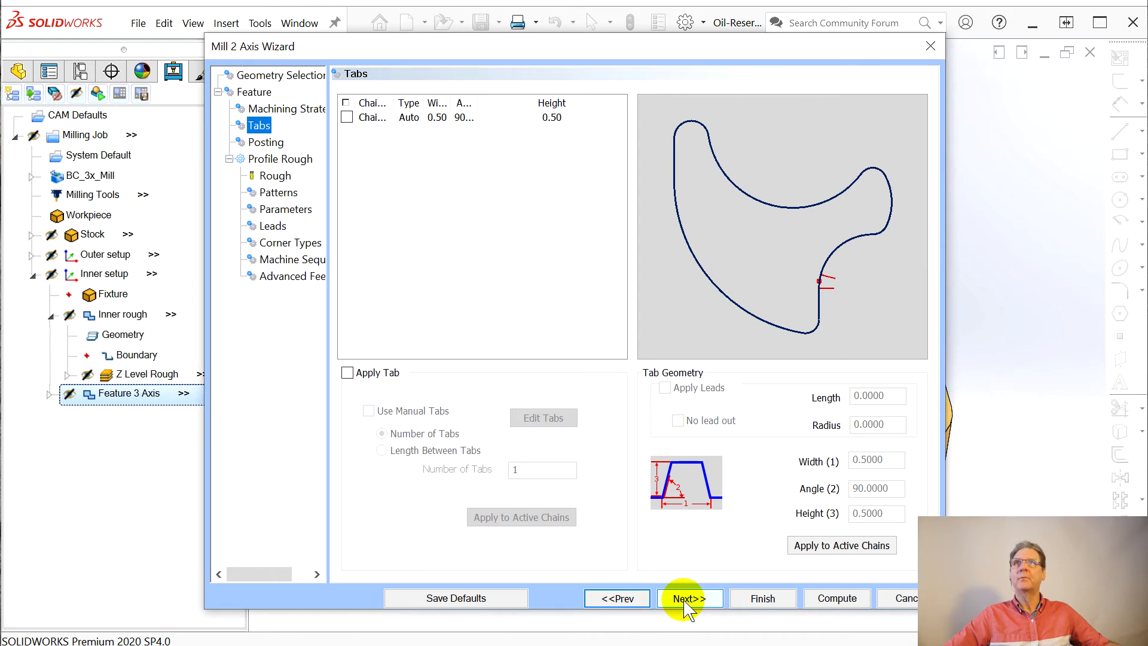
pyautogui.click(689, 599)
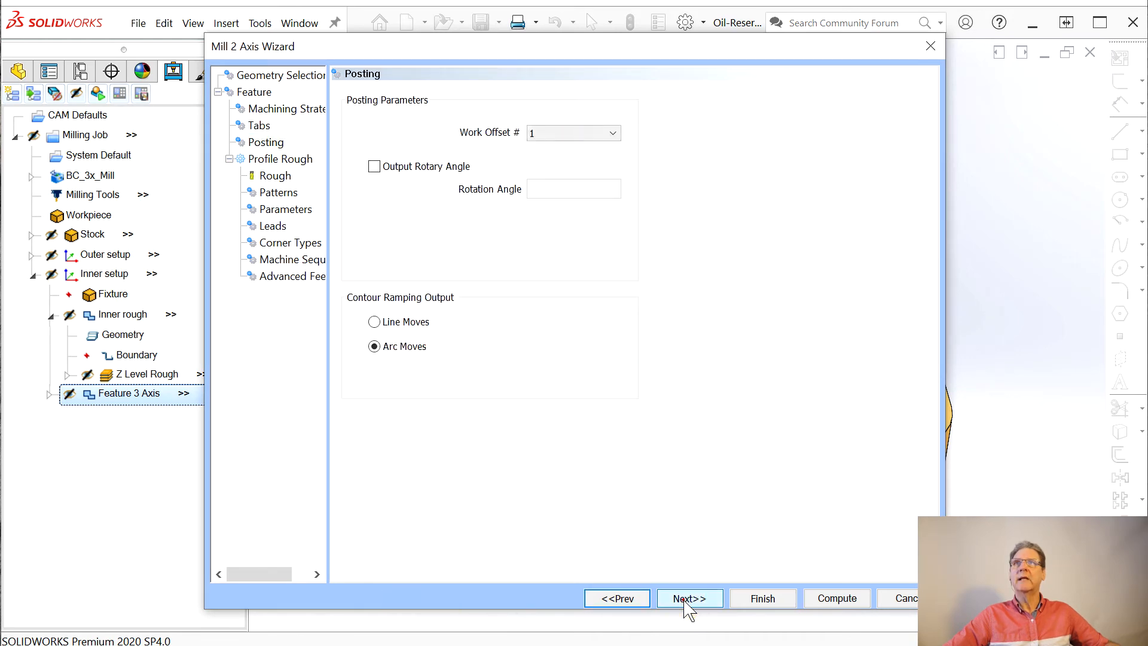
# Set the profile roughing pattern to Side Roughing by stepover, with 3 passes and a 0.250 stepover
pyautogui.click(689, 599)
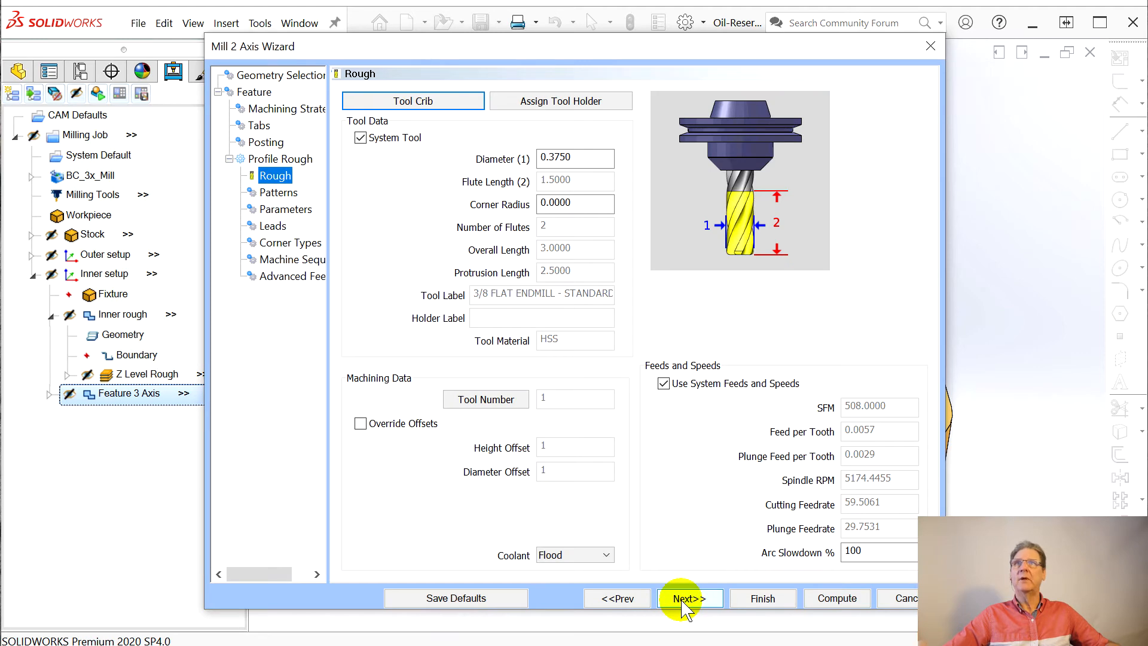
pyautogui.click(686, 603)
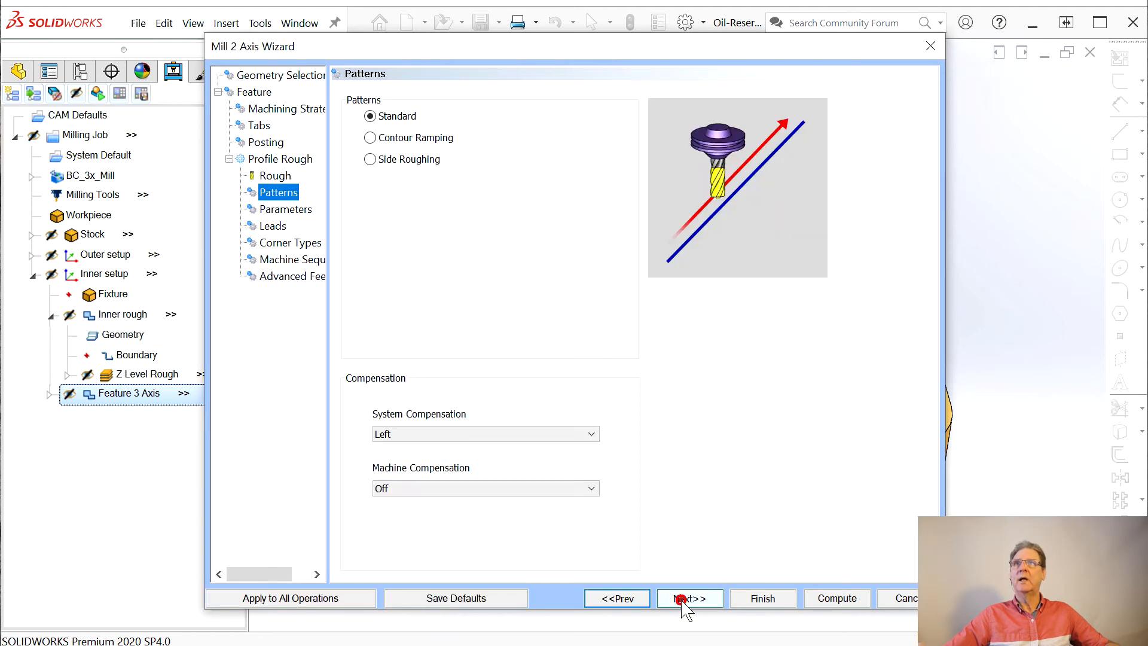
pyautogui.click(370, 159)
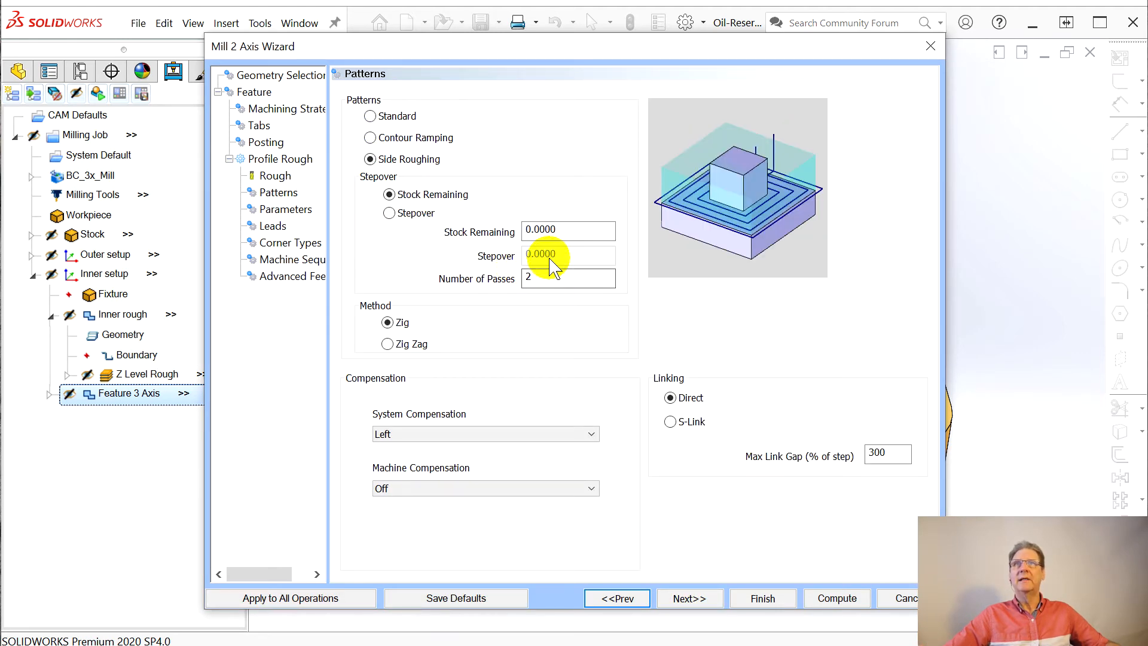
pyautogui.click(389, 213)
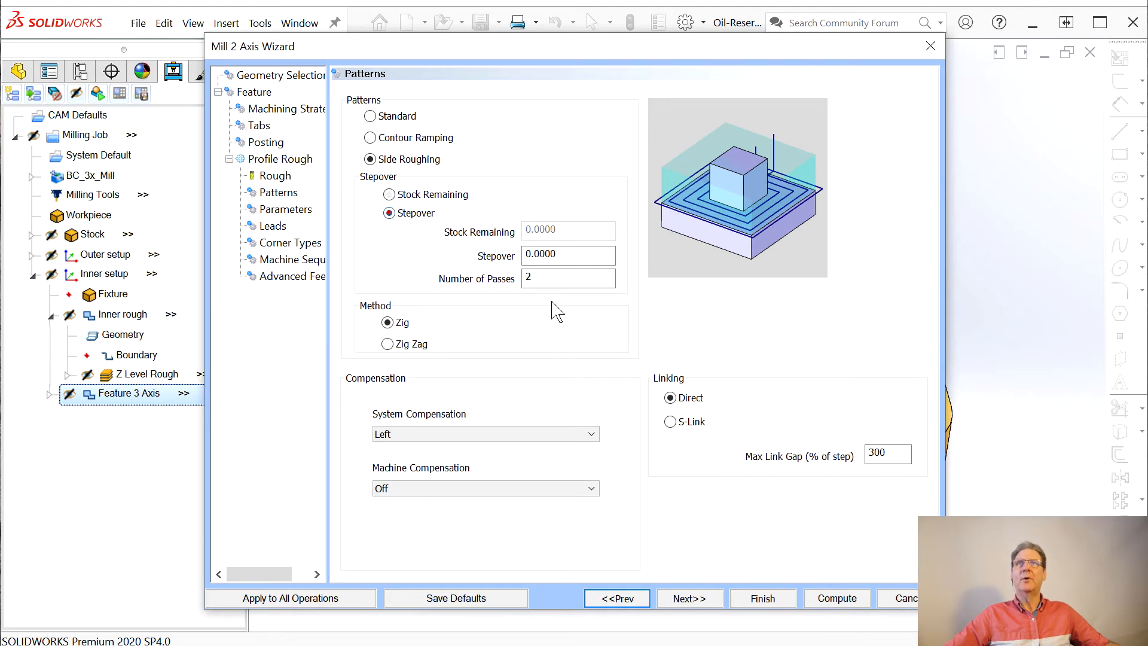
pyautogui.doubleClick(535, 278)
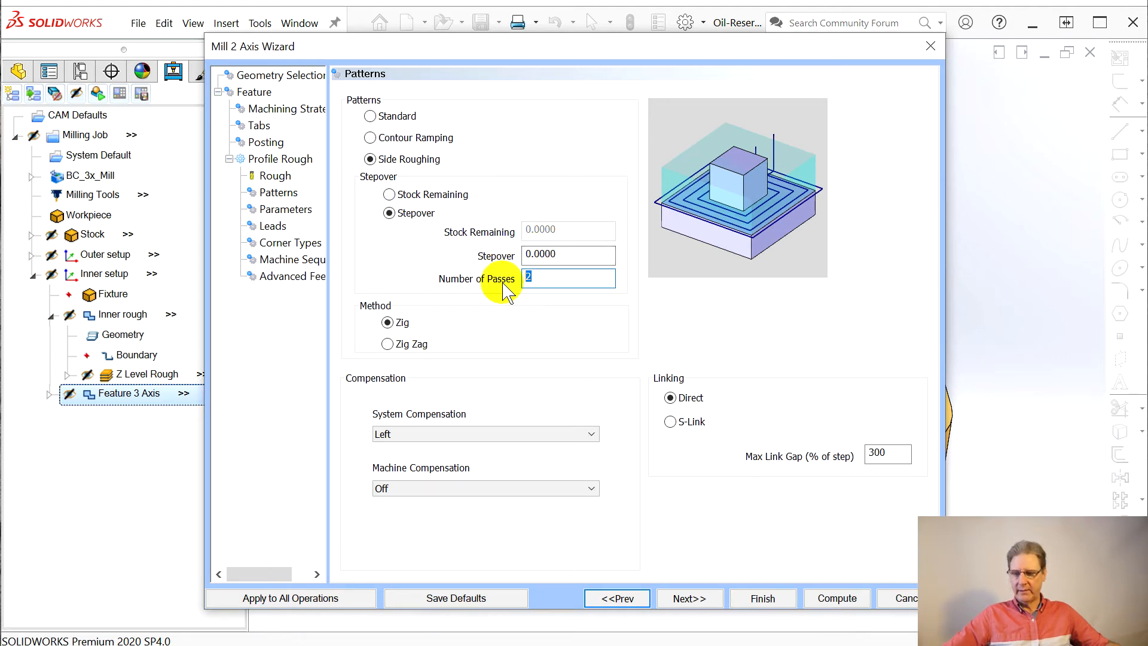
pyautogui.click(546, 254)
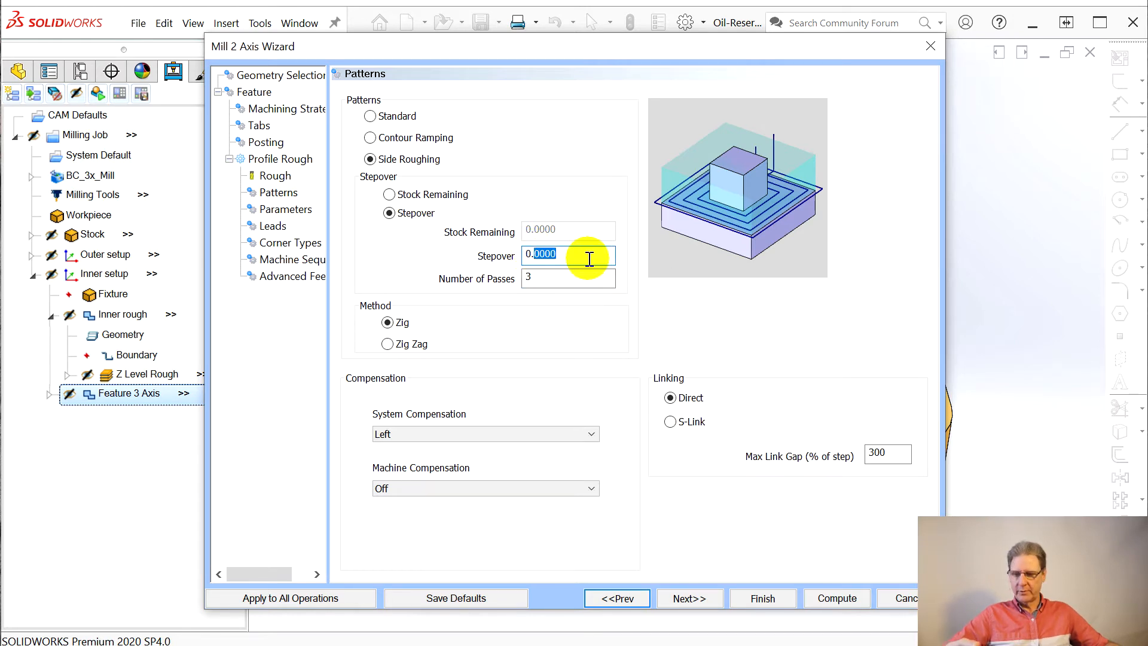
pyautogui.write('0.250')
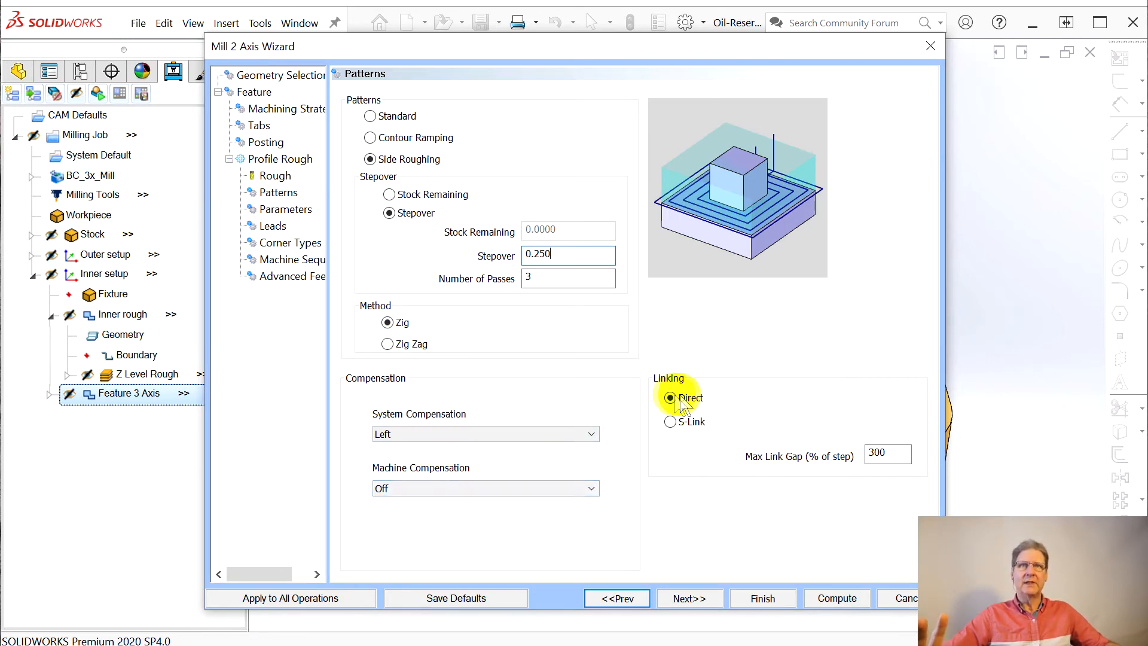
# Set the profile roughing's side allowance to 0, keep the default leads, corner types and machine sequence, and compute the toolpath
pyautogui.click(701, 601)
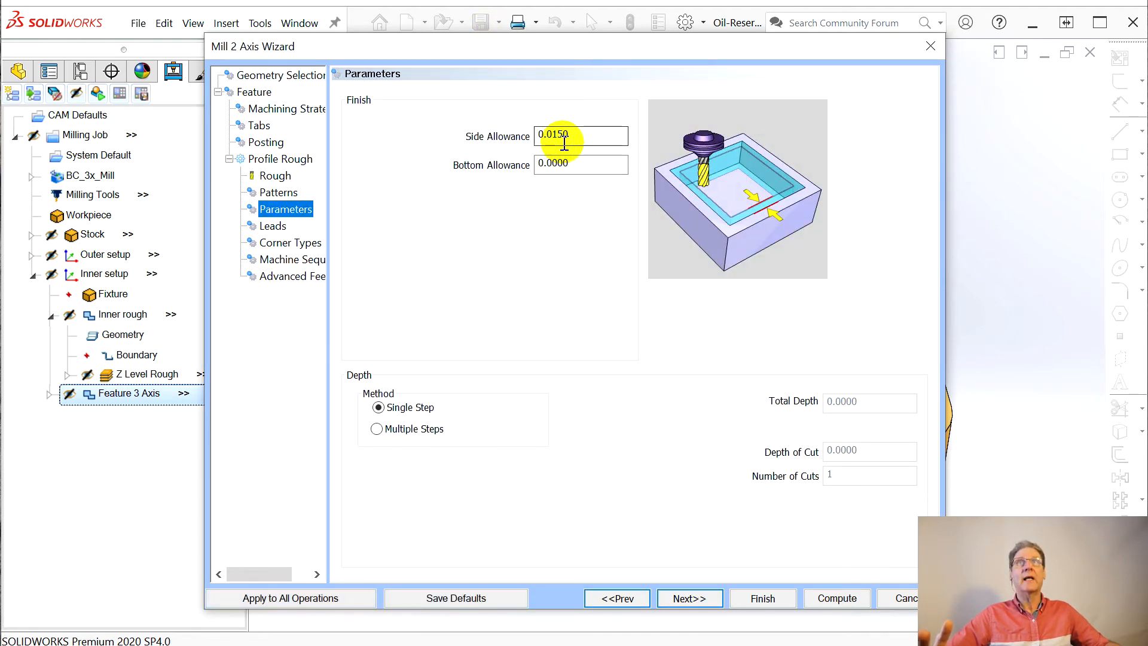
pyautogui.moveTo(551, 137); pyautogui.dragTo(585, 137)
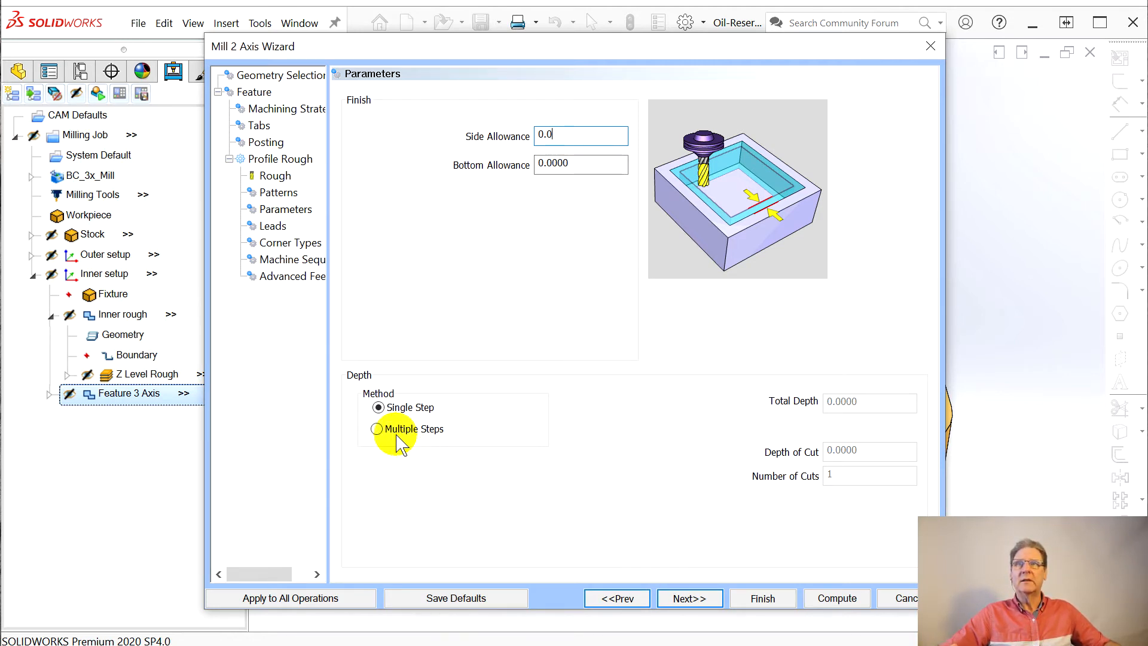
pyautogui.click(689, 598)
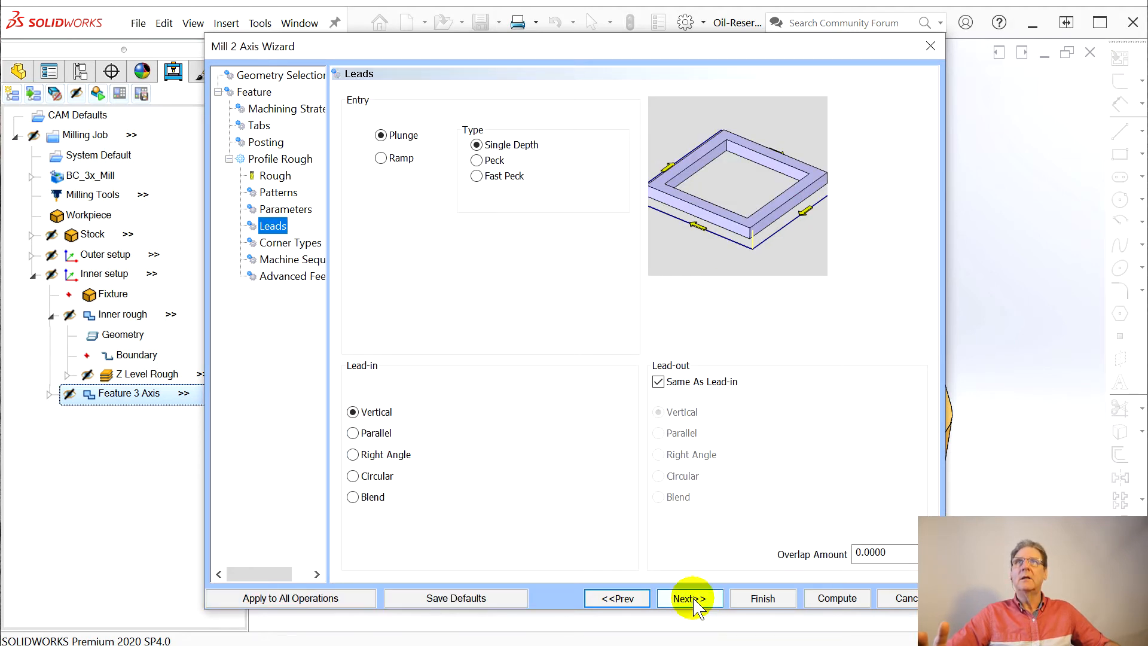
pyautogui.click(694, 600)
pyautogui.click(692, 599)
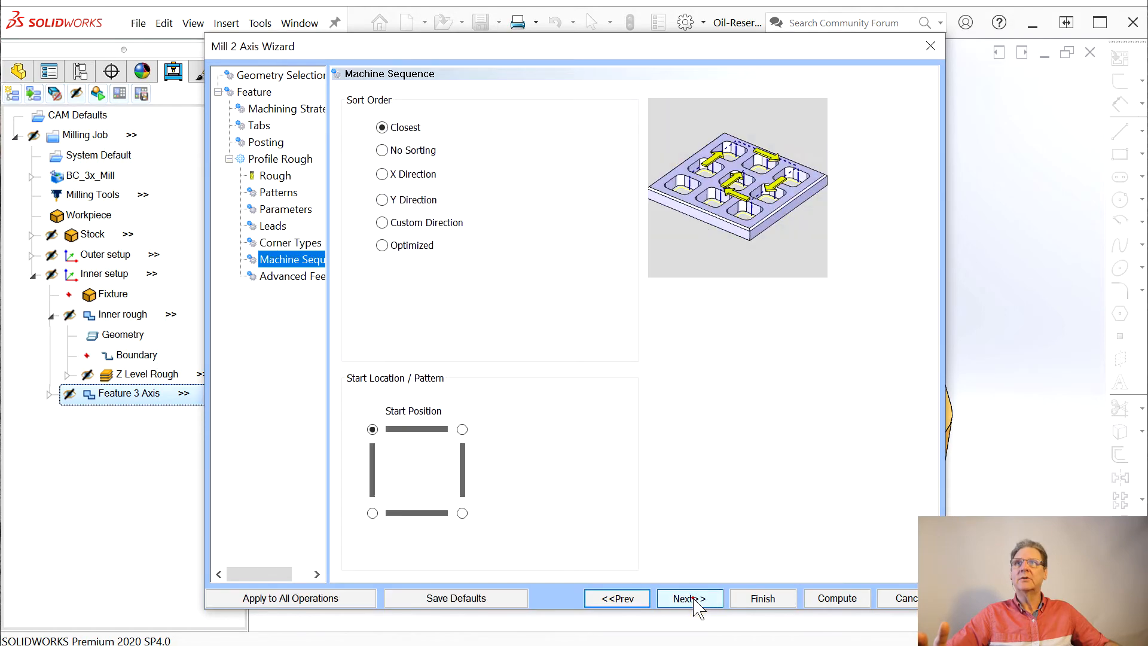
pyautogui.click(859, 597)
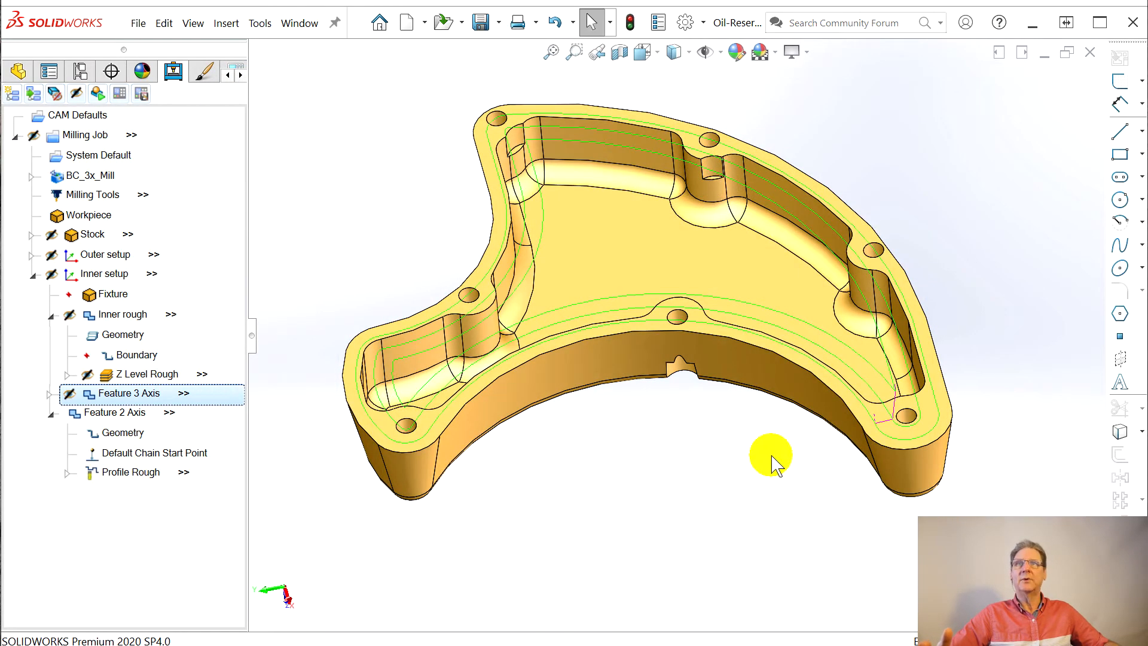
# Review the computed rim toolpath and its geometry, and rename Feature 2 Axis as Gasket surface
pyautogui.moveTo(583, 406)
pyautogui.mouseDown(button='middle')
pyautogui.moveTo(592, 523)
pyautogui.moveTo(590, 418)
pyautogui.mouseUp(button='middle')
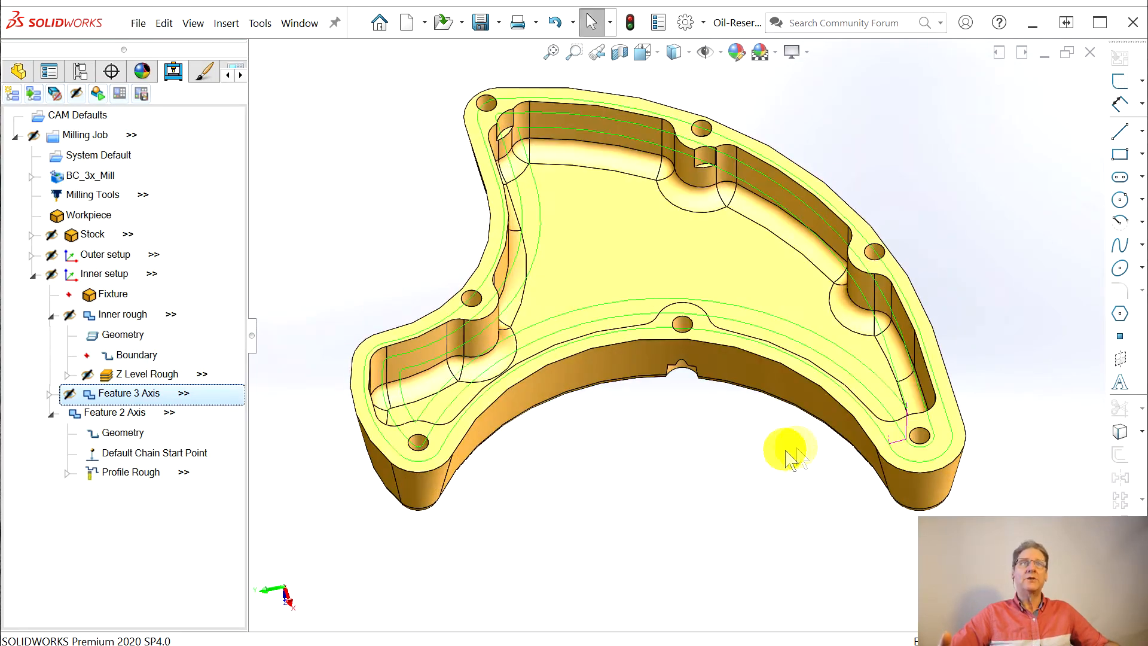
pyautogui.moveTo(774, 492); pyautogui.dragTo(797, 386, button='middle')
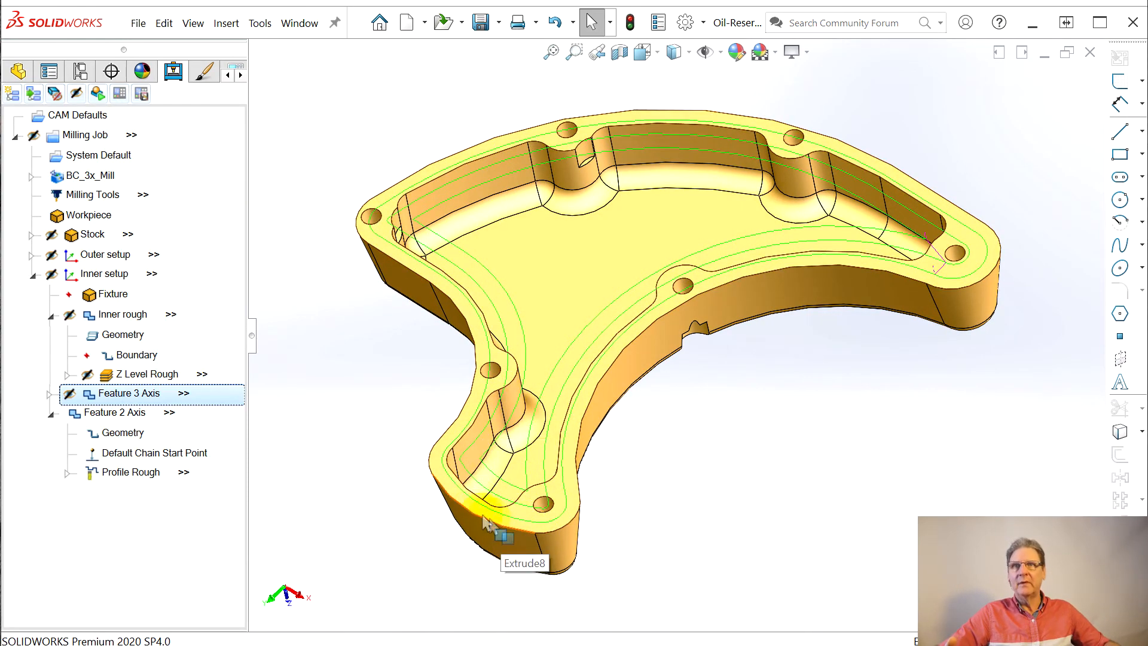
pyautogui.click(125, 432)
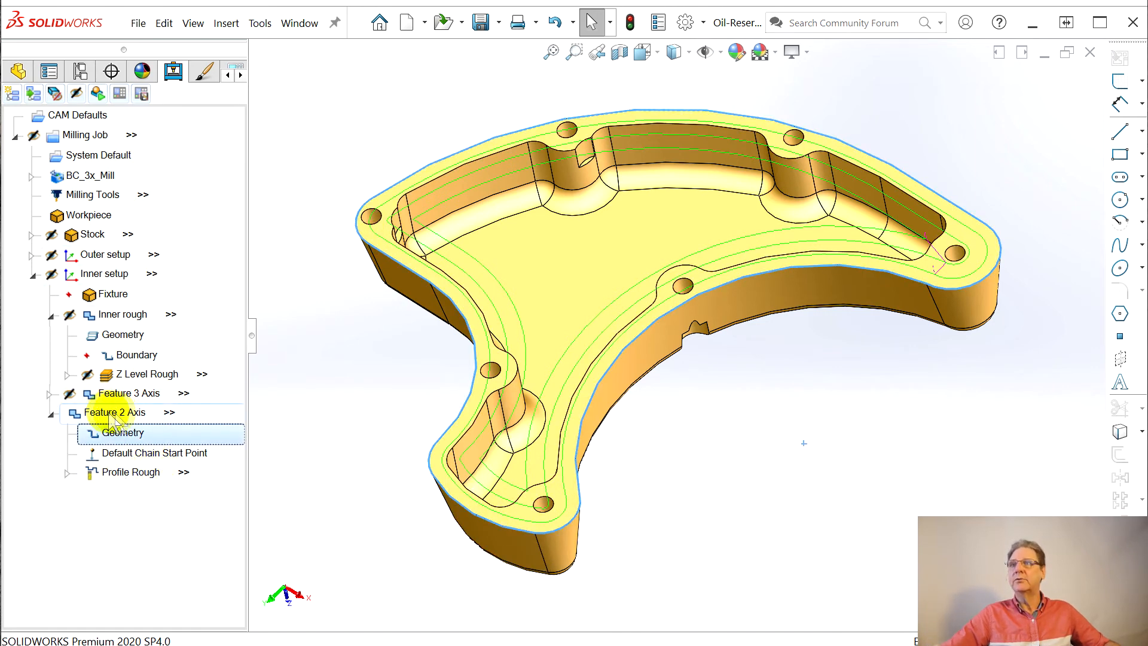
pyautogui.rightClick(101, 416)
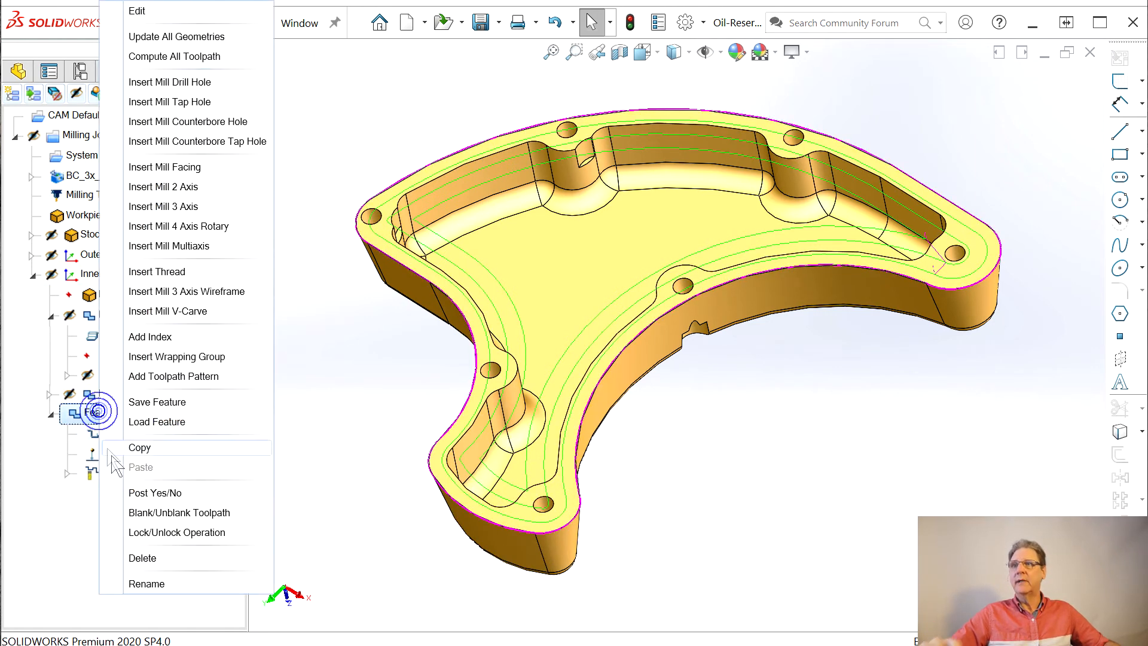
pyautogui.click(150, 585)
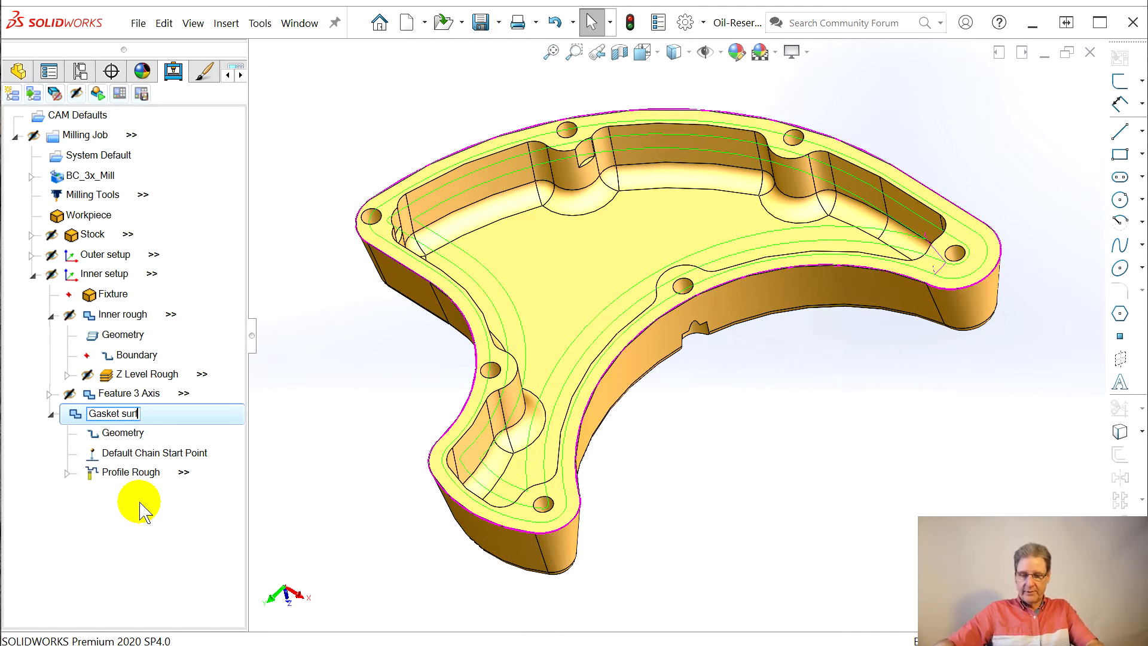
pyautogui.press('Return')
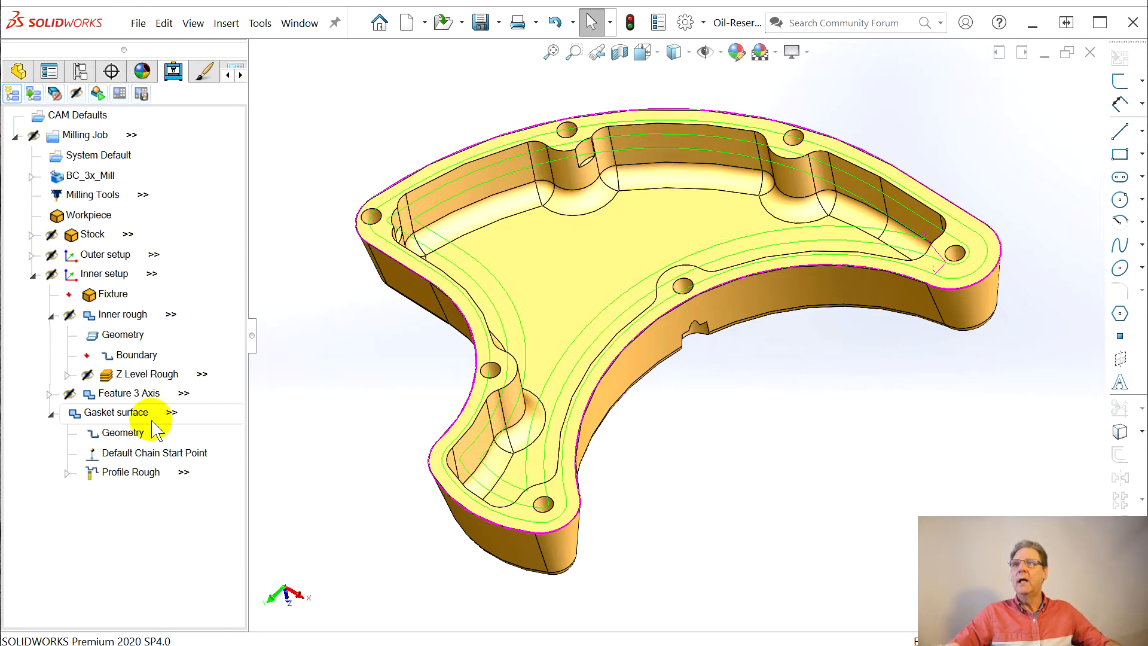
# Edit the Gasket surface feature to give its profile roughing a side allowance of -0.375, and recompute the toolpath
pyautogui.rightClick(114, 412)
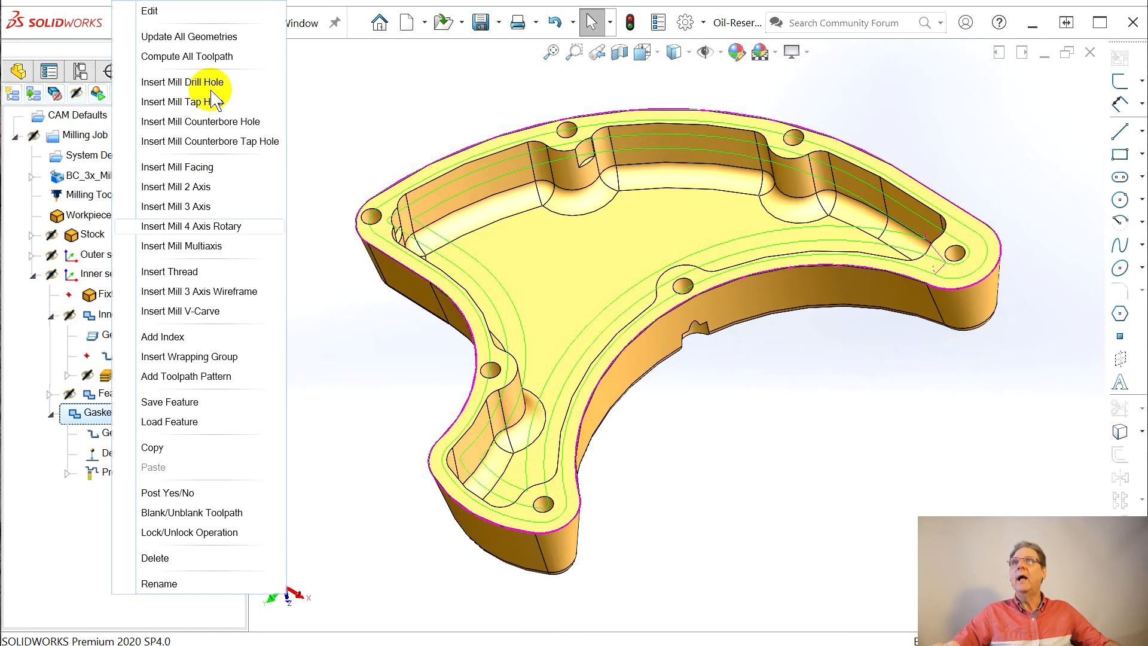
pyautogui.click(150, 11)
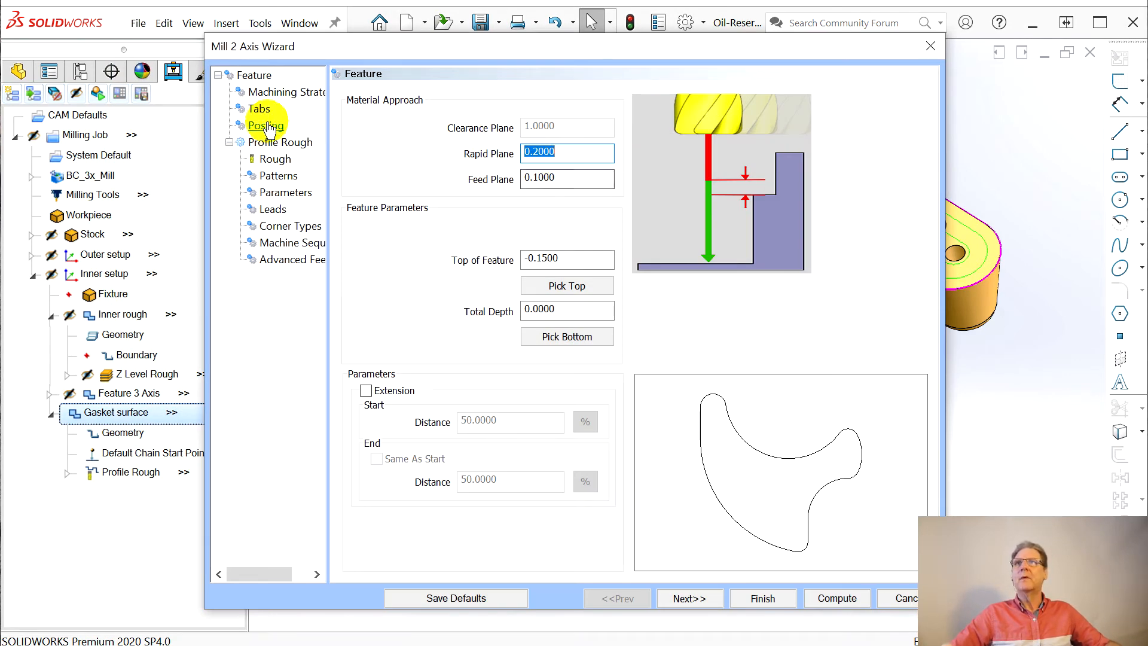
pyautogui.click(279, 175)
pyautogui.click(285, 192)
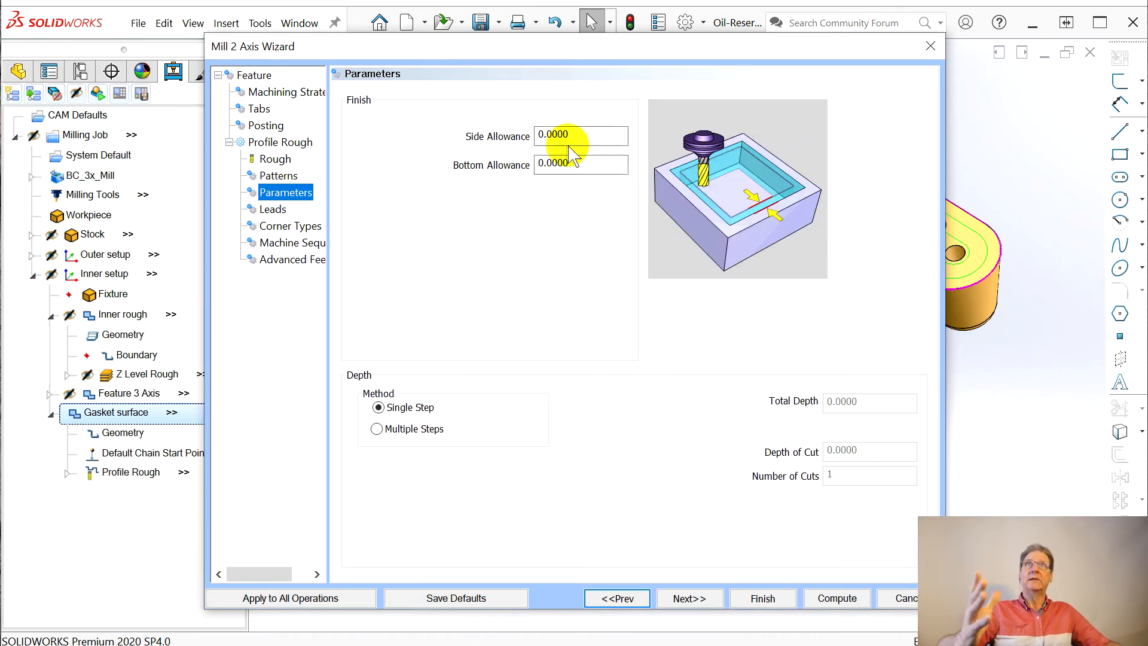
pyautogui.click(542, 138)
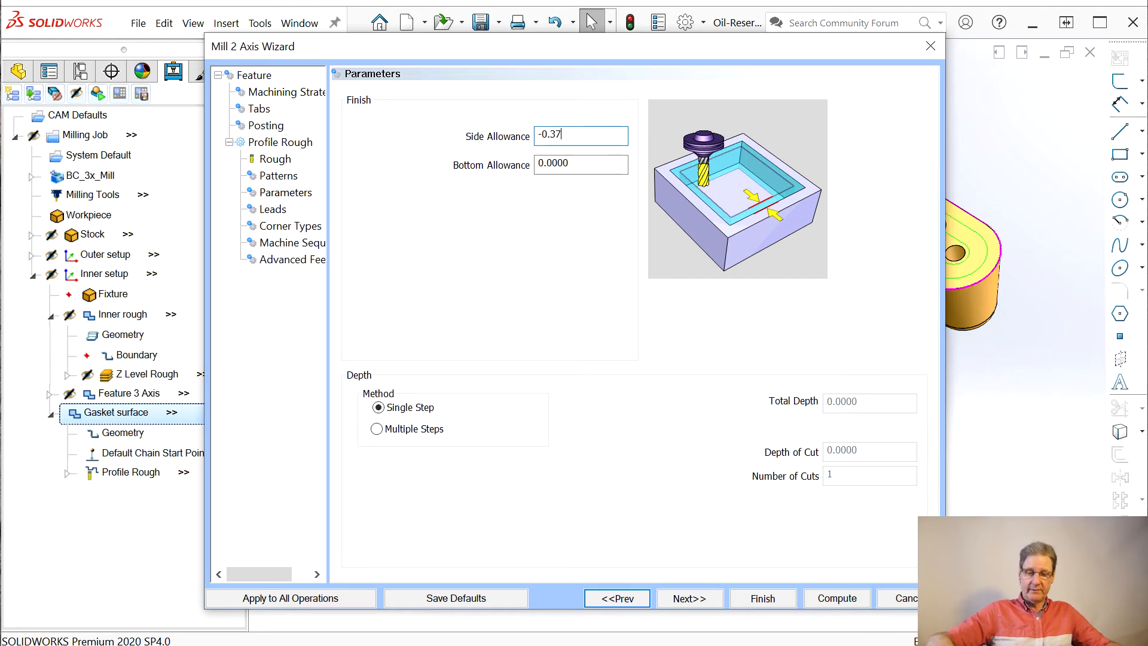
pyautogui.write('-0.375')
pyautogui.click(837, 599)
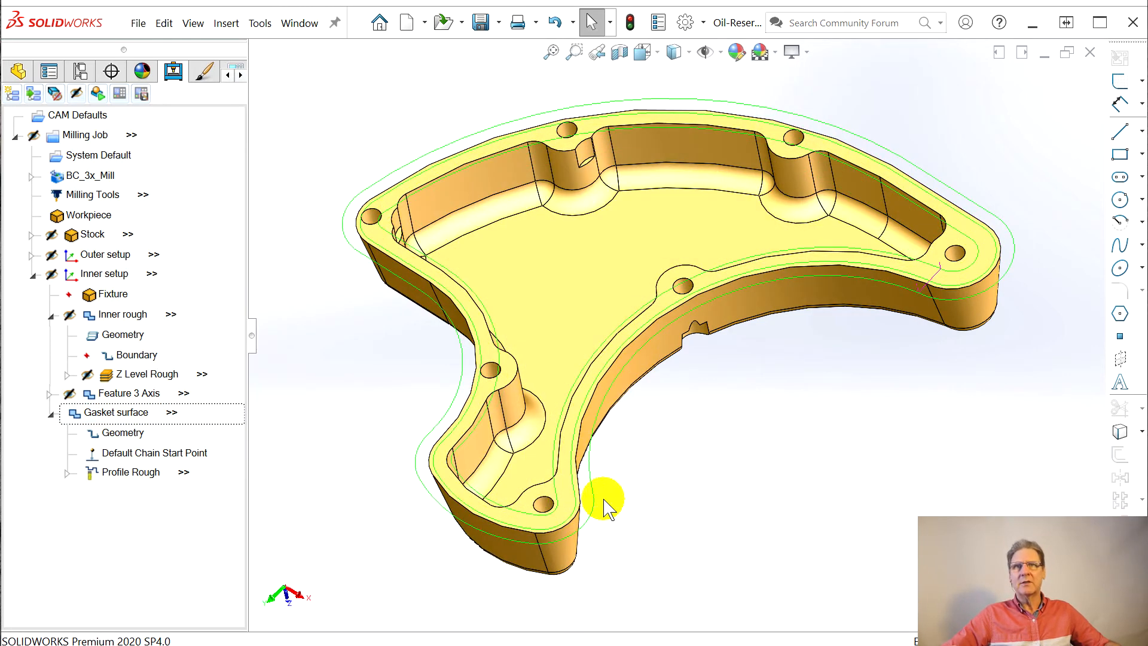
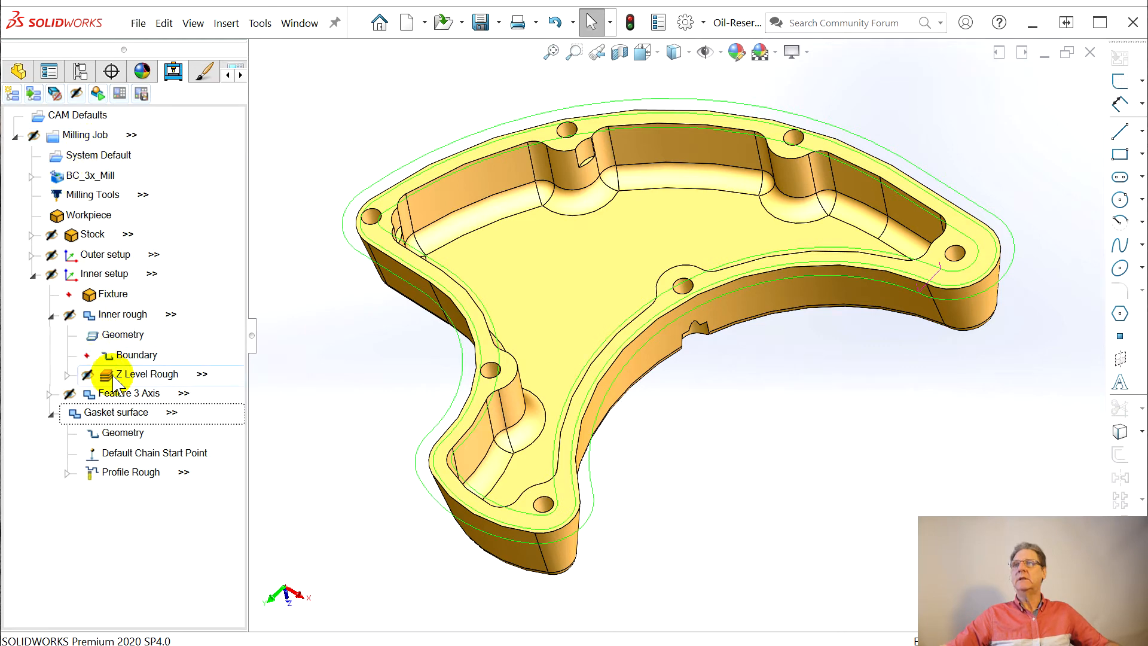
# Save the oil reservoir part
pyautogui.click(136, 23)
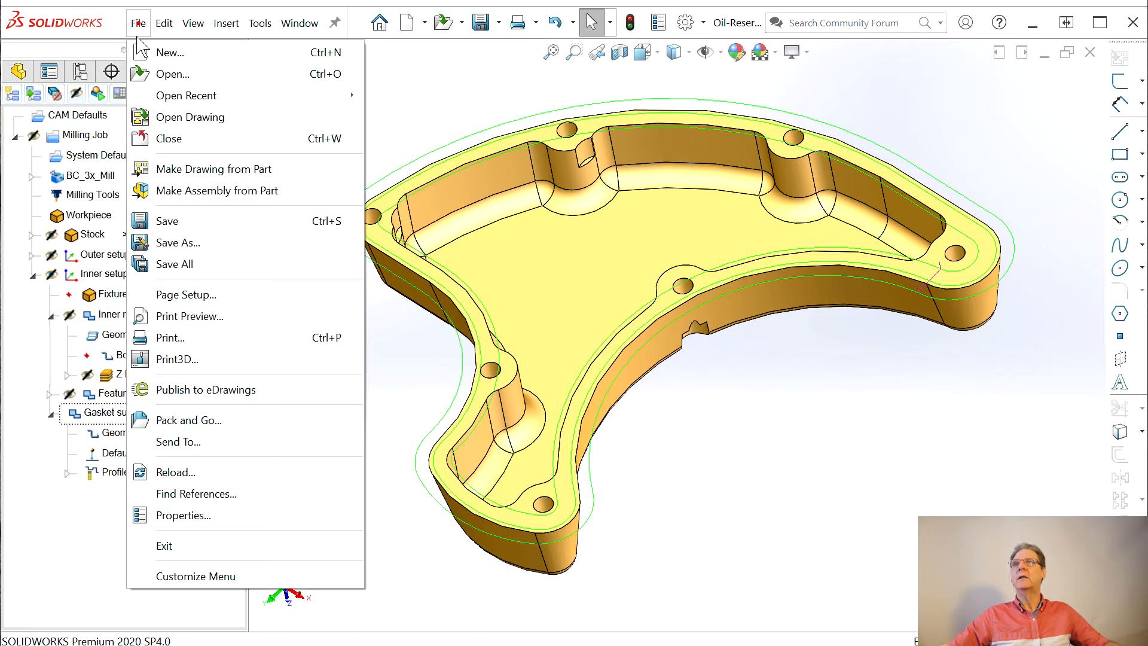
pyautogui.click(159, 221)
pyautogui.click(711, 431)
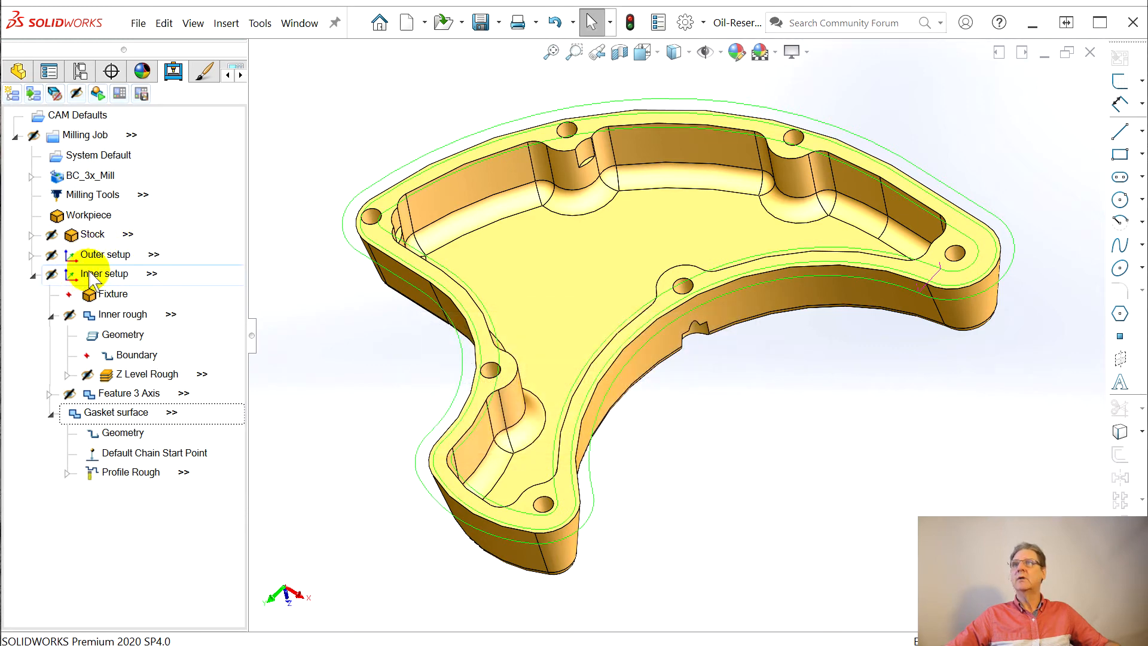
# Start the machining simulation and hide the toolpath in it
pyautogui.click(97, 94)
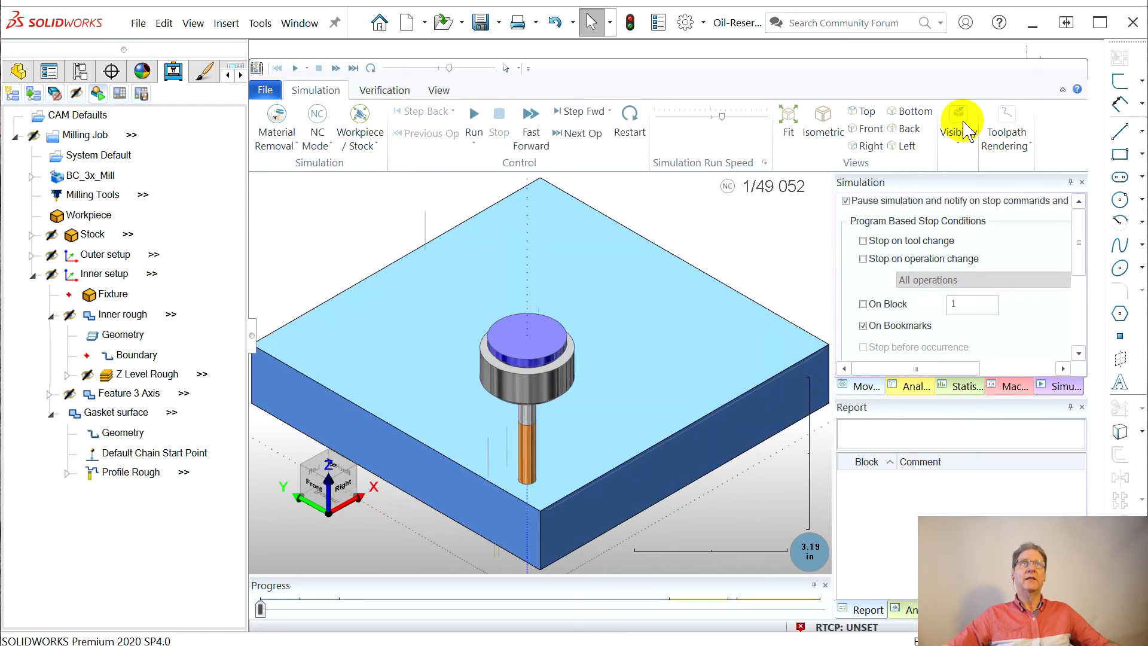
pyautogui.click(963, 123)
pyautogui.click(963, 122)
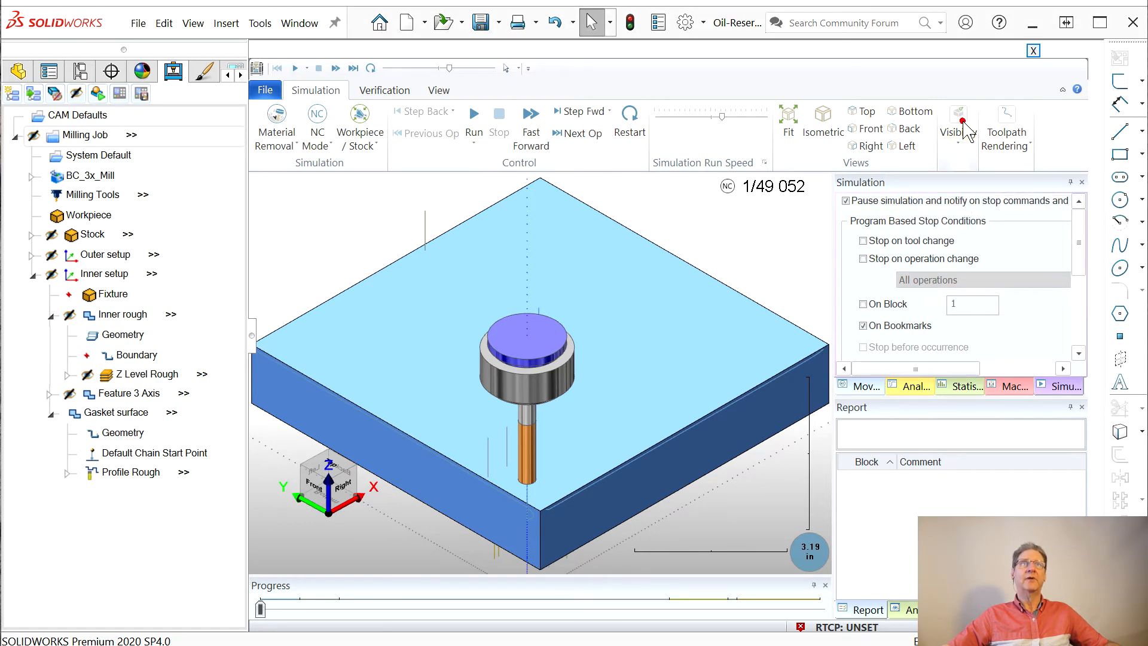
pyautogui.click(959, 125)
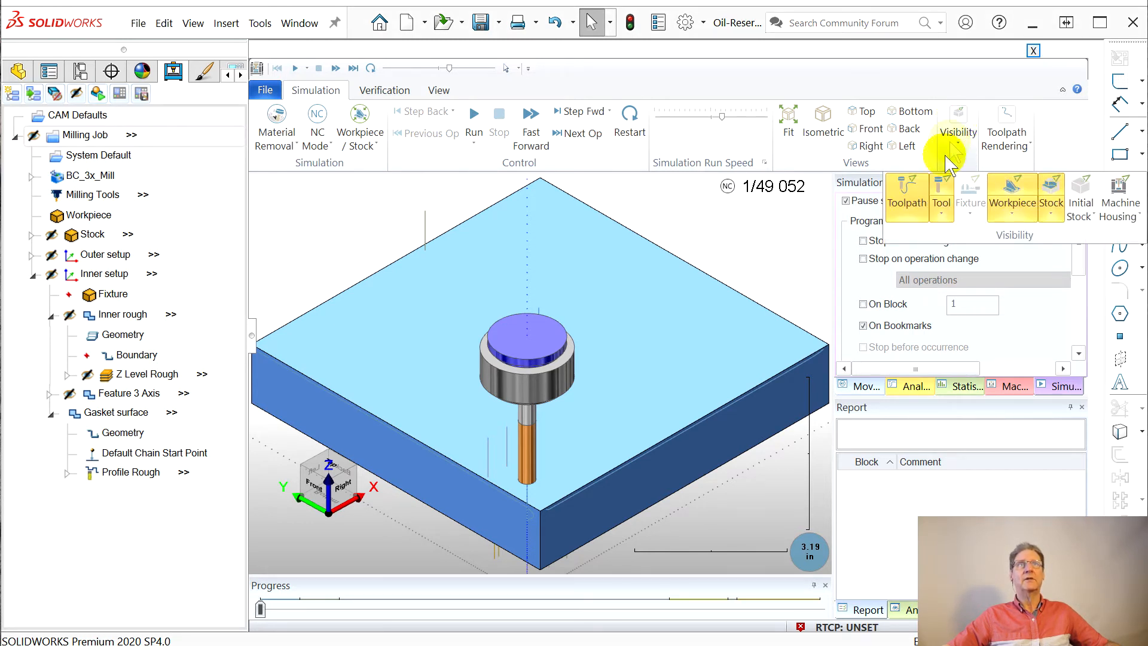
pyautogui.click(907, 181)
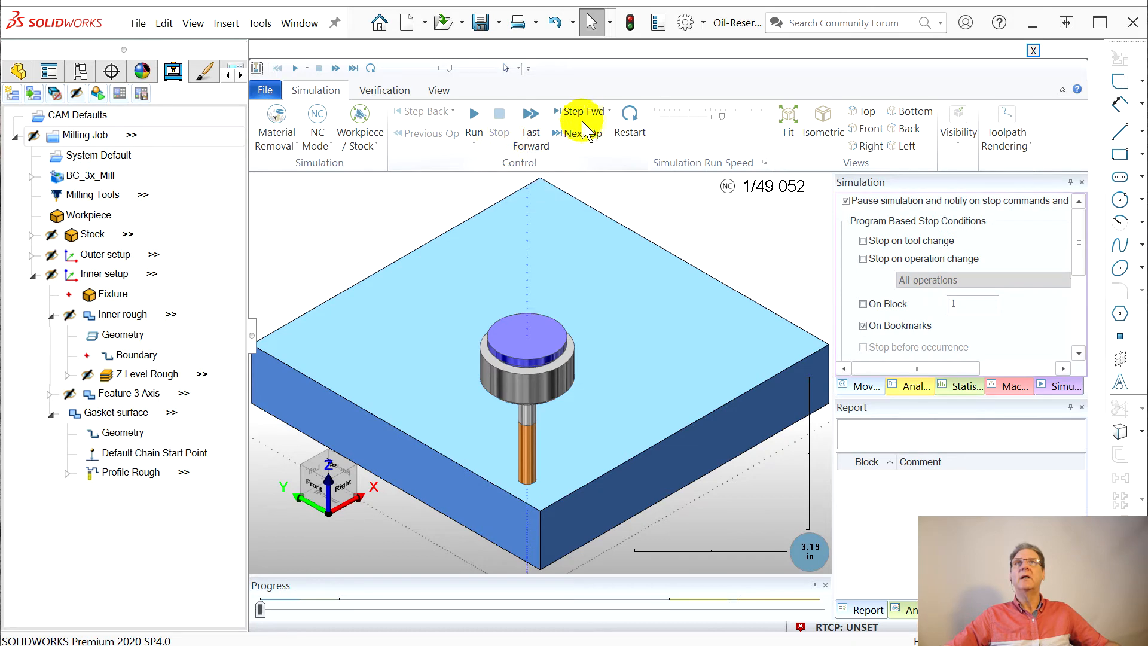
# Fast-forward the simulation to the end, examine the machined inner pocket and rim, and close the simulation
pyautogui.click(530, 114)
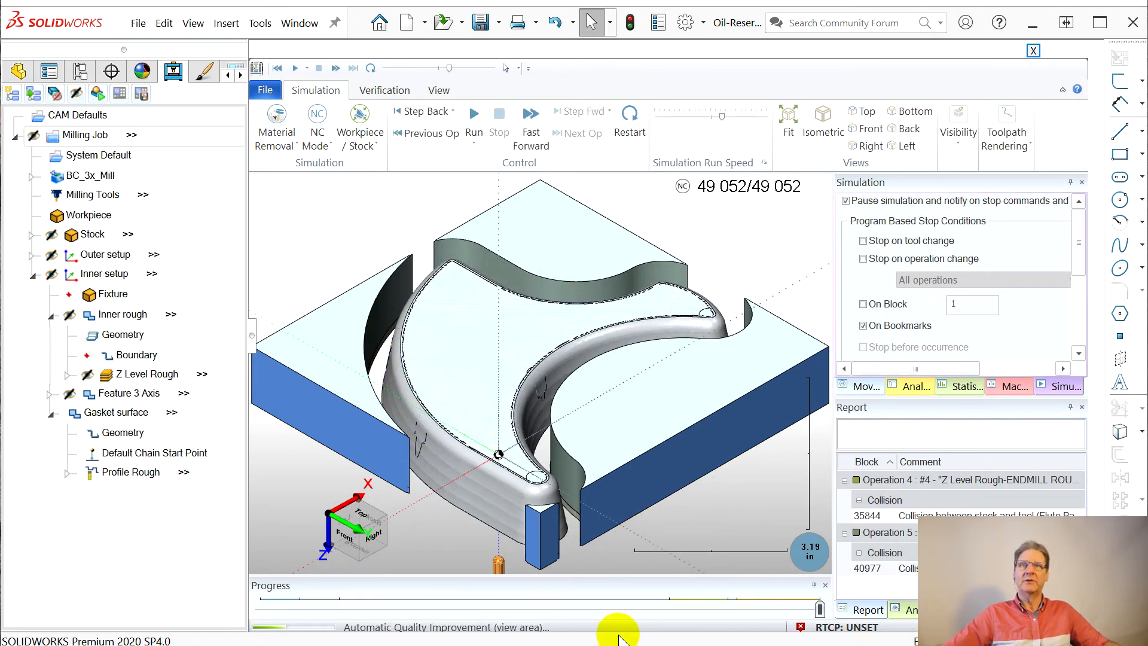
pyautogui.moveTo(613, 533); pyautogui.dragTo(577, 489, button='middle')
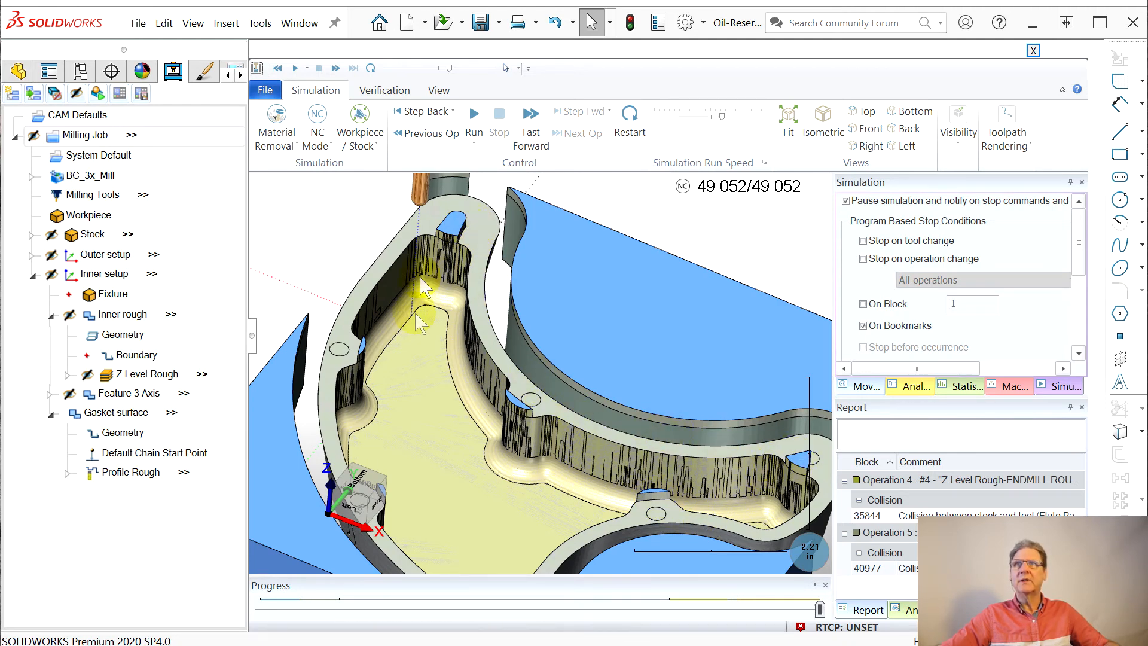
pyautogui.click(1039, 53)
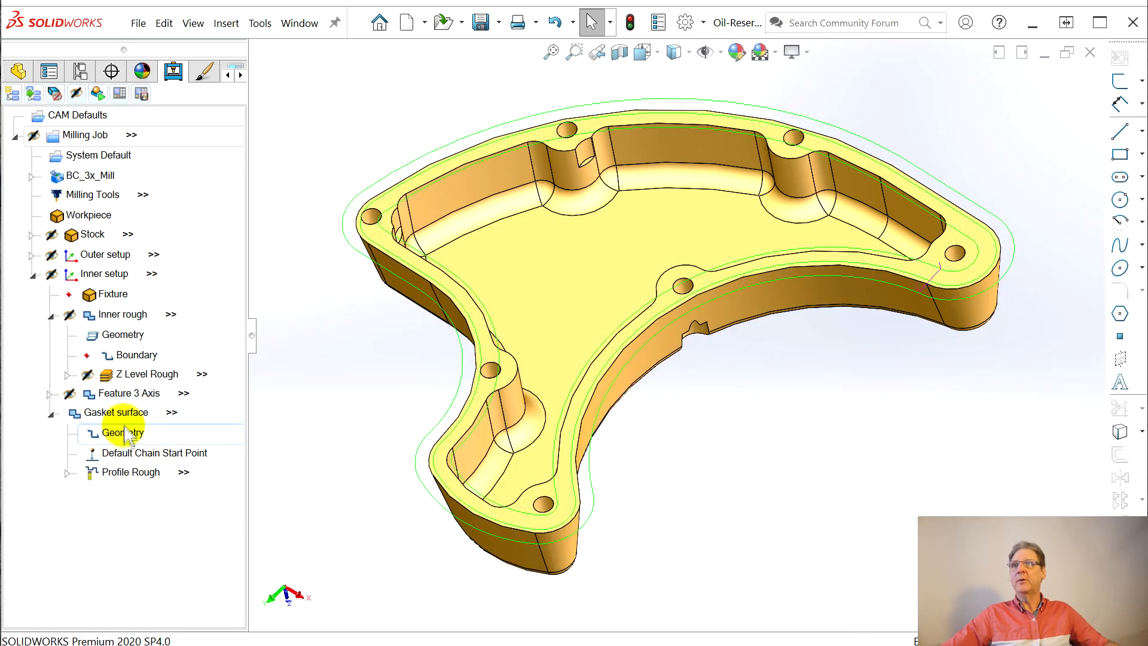
# Open the Gasket surface feature for editing and go to its profile roughing parameters
pyautogui.rightClick(100, 411)
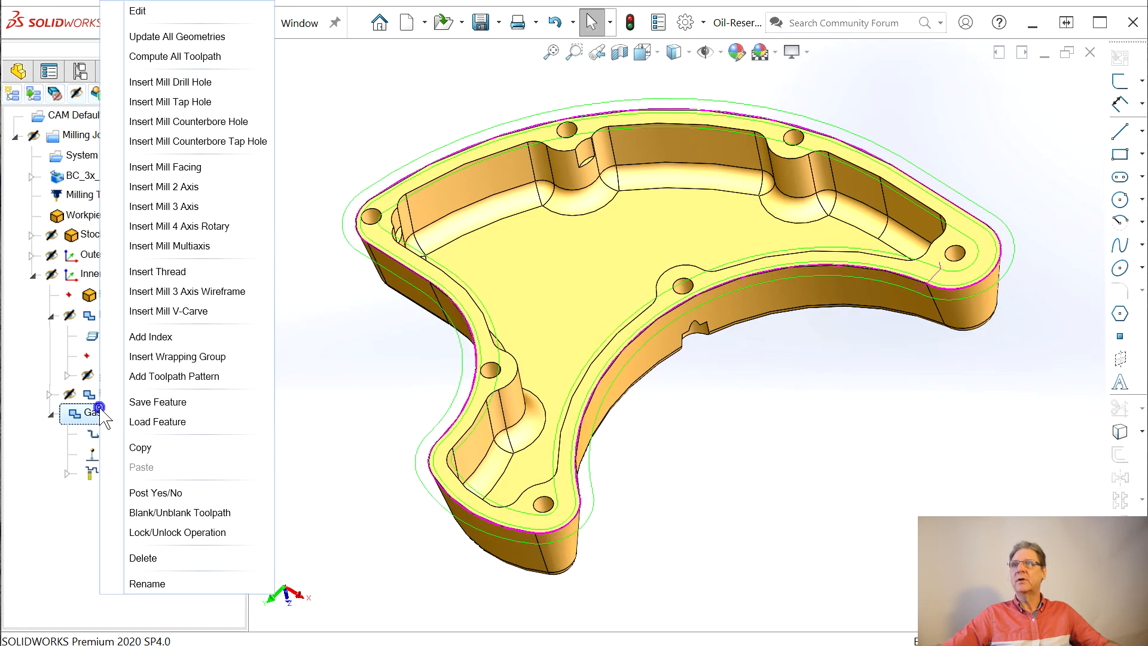
pyautogui.click(137, 11)
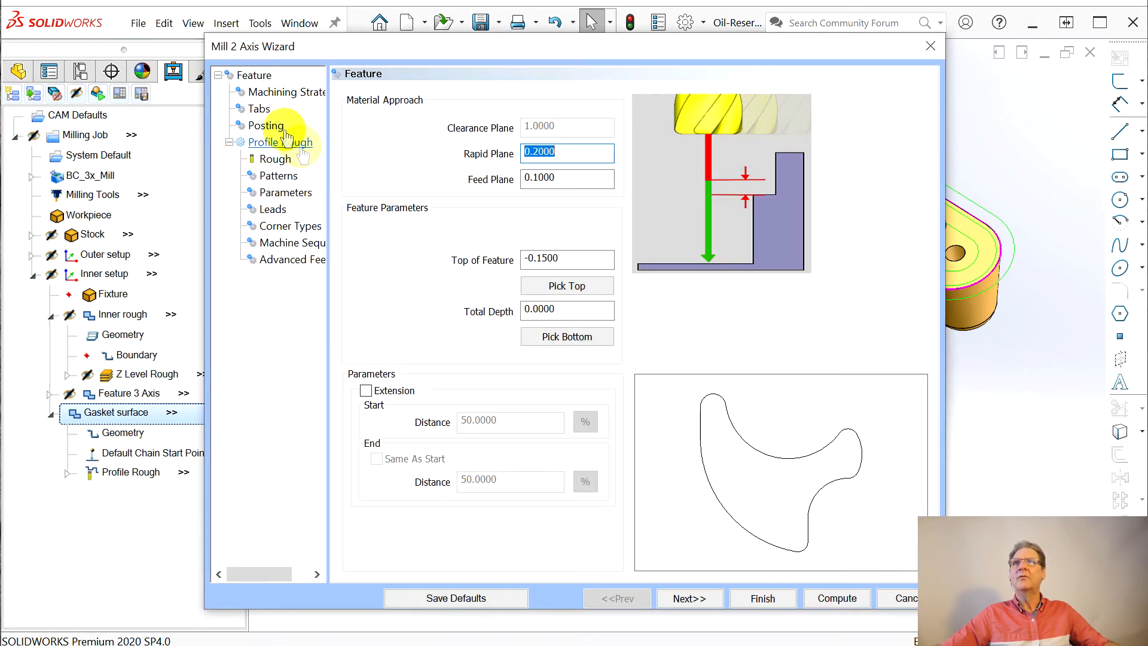
pyautogui.click(274, 159)
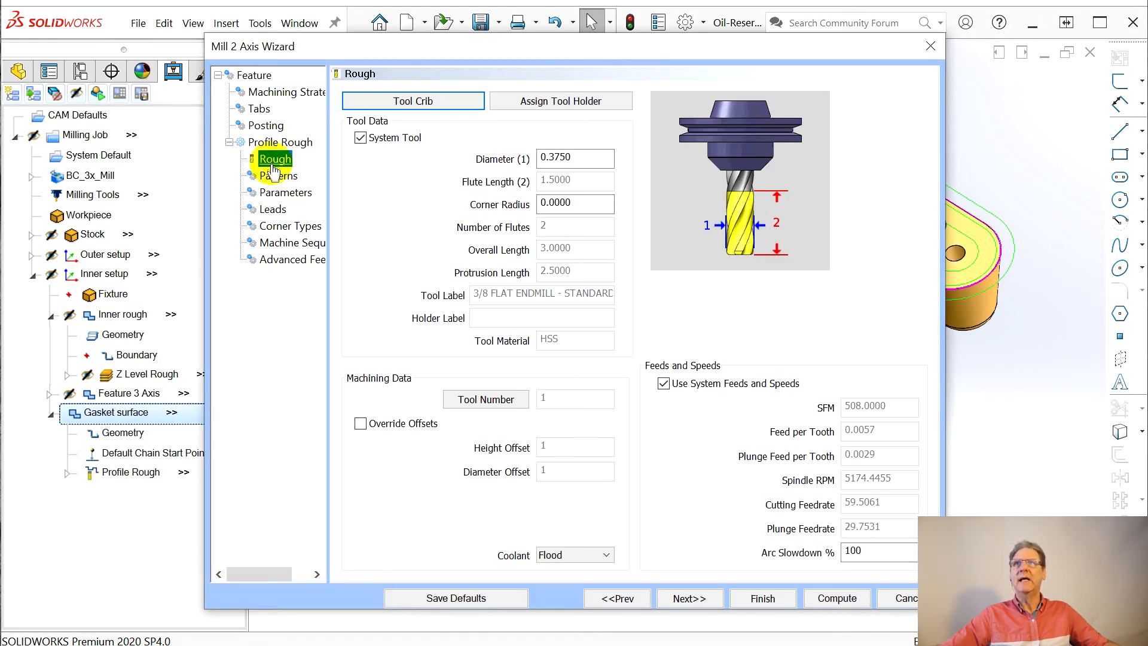
pyautogui.click(277, 195)
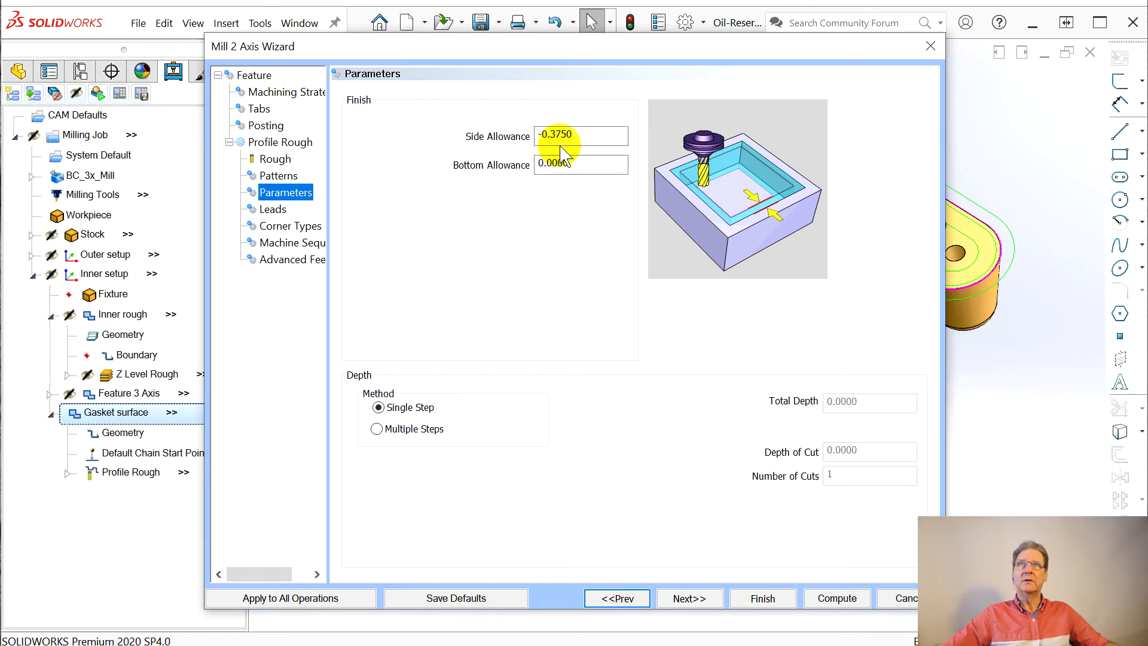
# Try a side allowance of -0.250 for the profile roughing and compare it with the side roughing stepover
pyautogui.moveTo(554, 134); pyautogui.dragTo(595, 134)
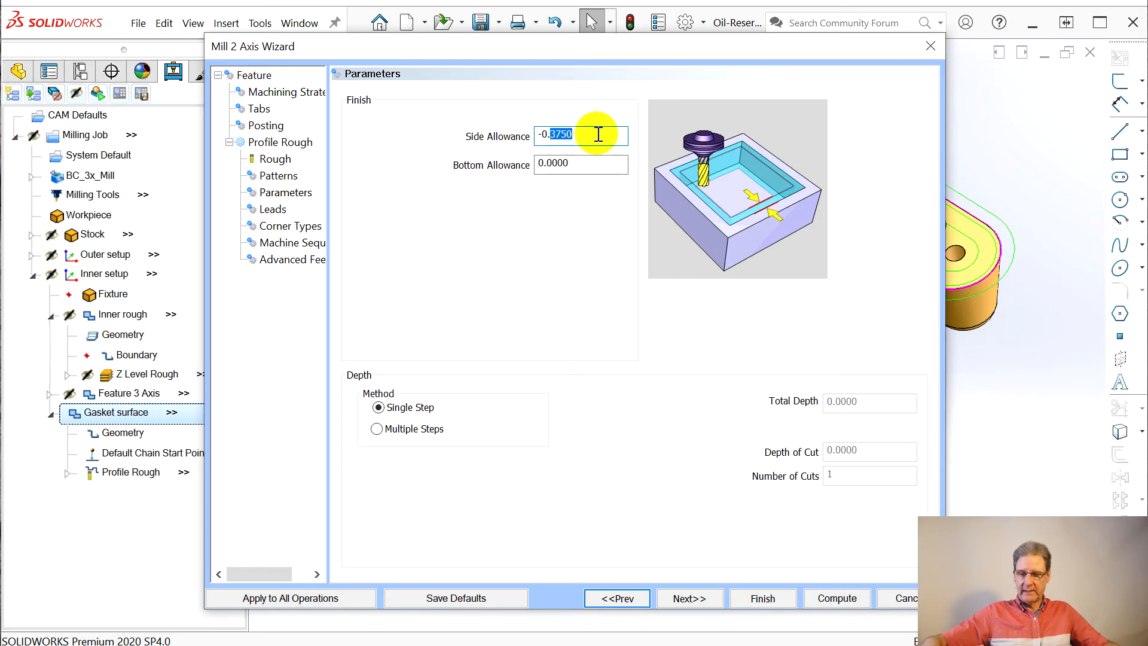
pyautogui.write('2')
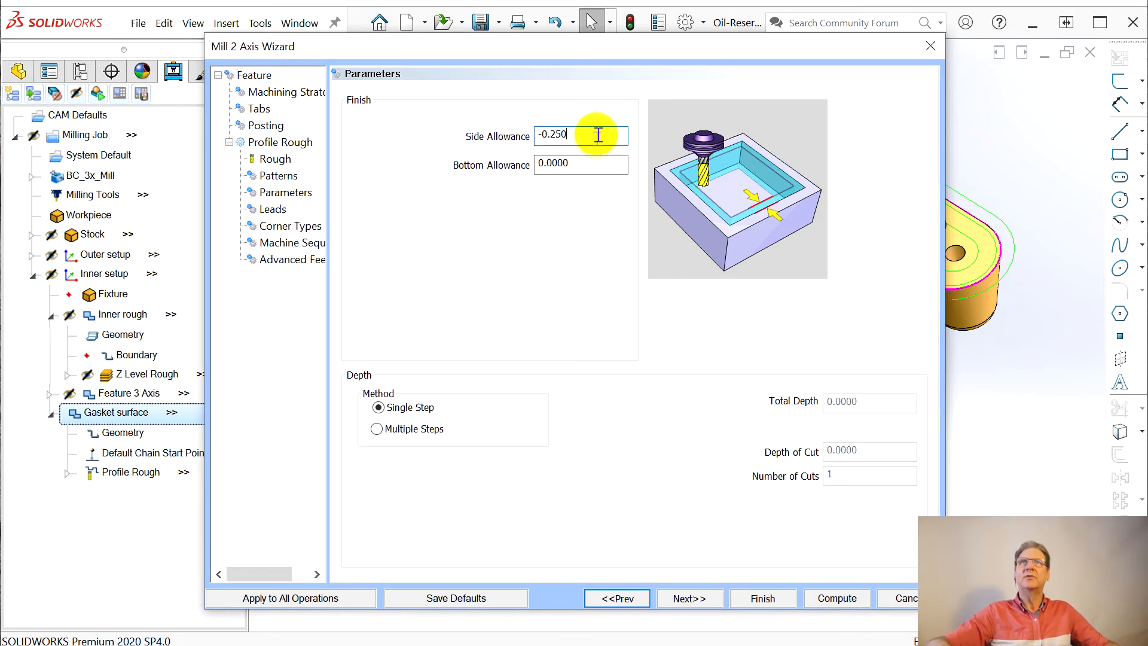
pyautogui.click(278, 175)
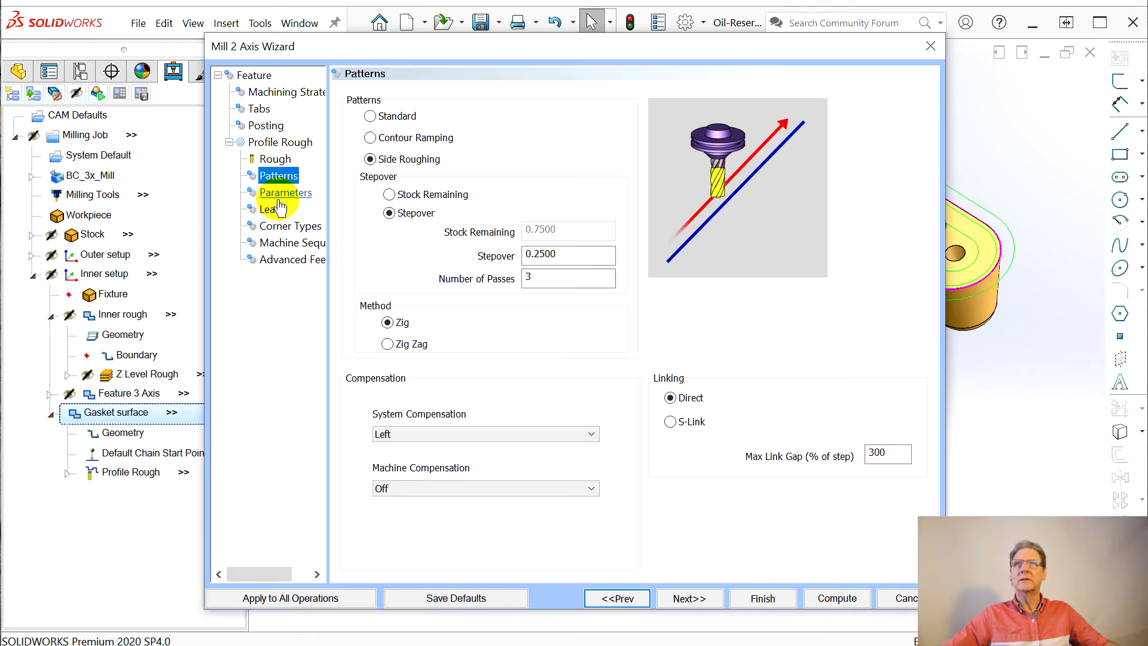
pyautogui.moveTo(533, 254); pyautogui.dragTo(598, 258)
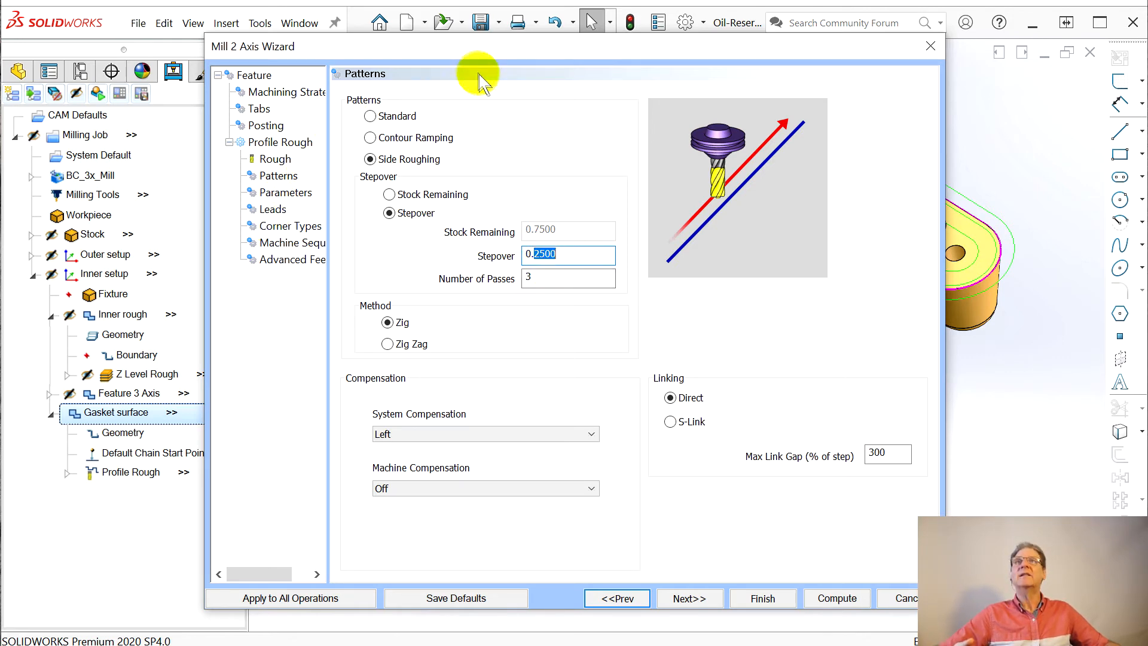
# Set the profile roughing's side allowance to 0.0, check the side roughing pattern, and recompute the Gasket surface toolpath
pyautogui.click(286, 191)
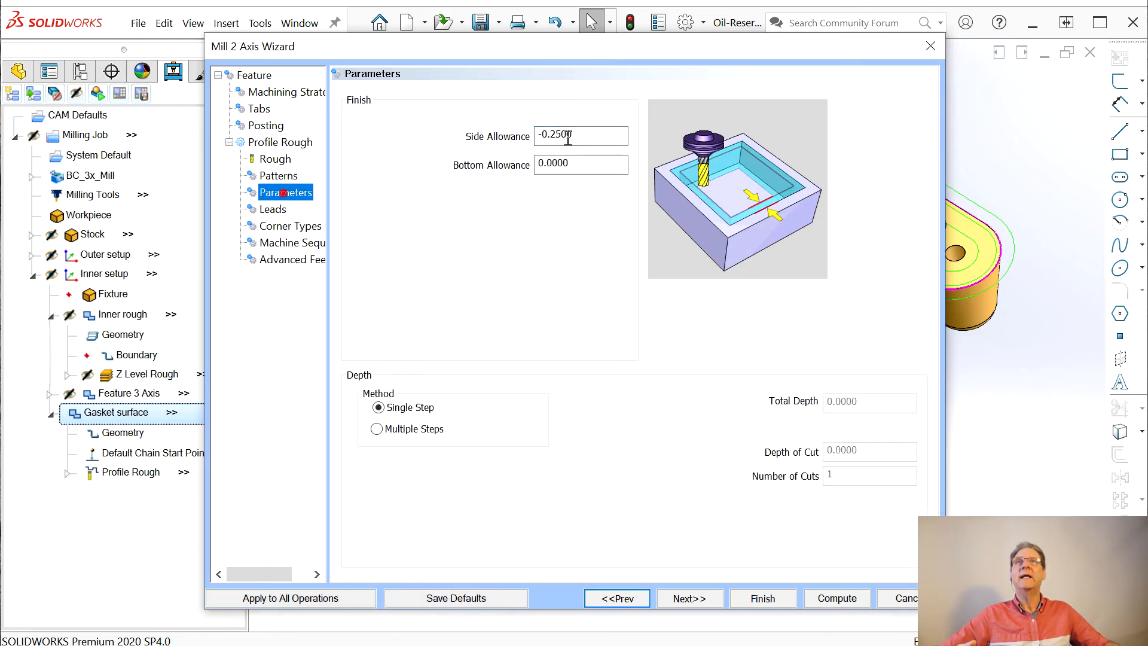
pyautogui.click(592, 138)
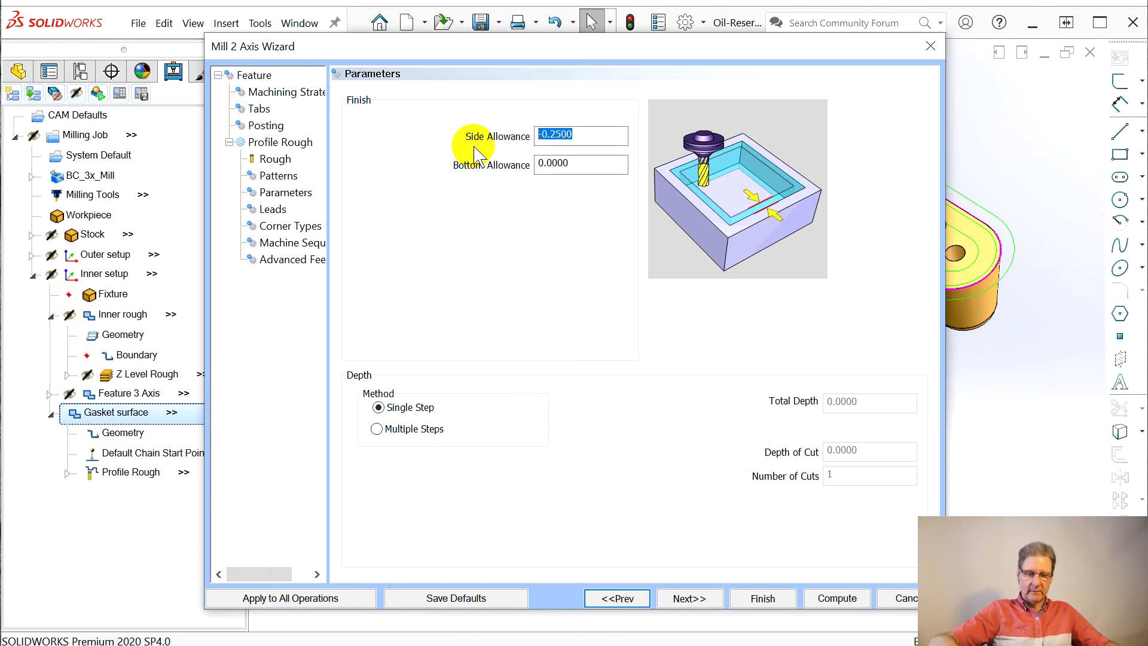
pyautogui.write('0.')
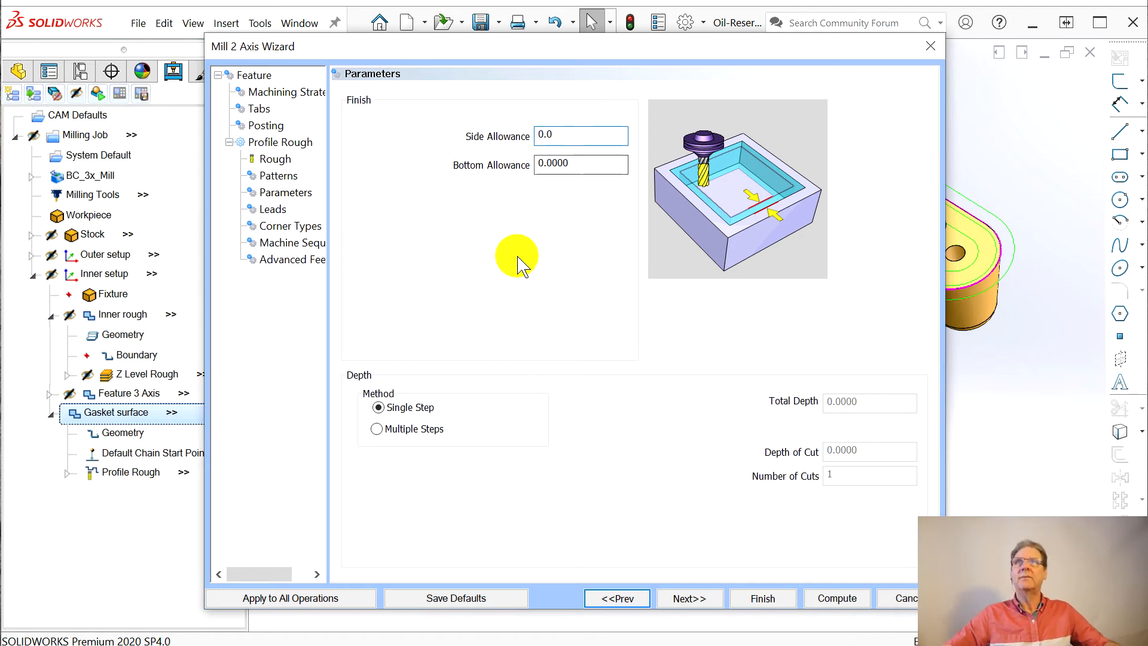
pyautogui.click(279, 176)
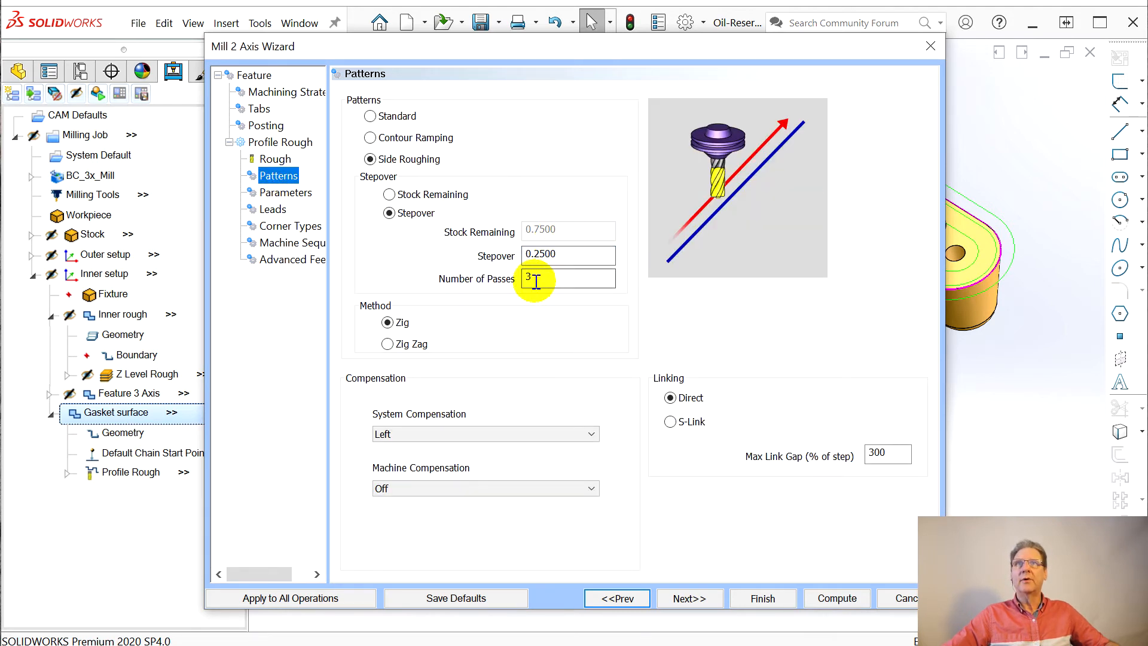
pyautogui.click(839, 601)
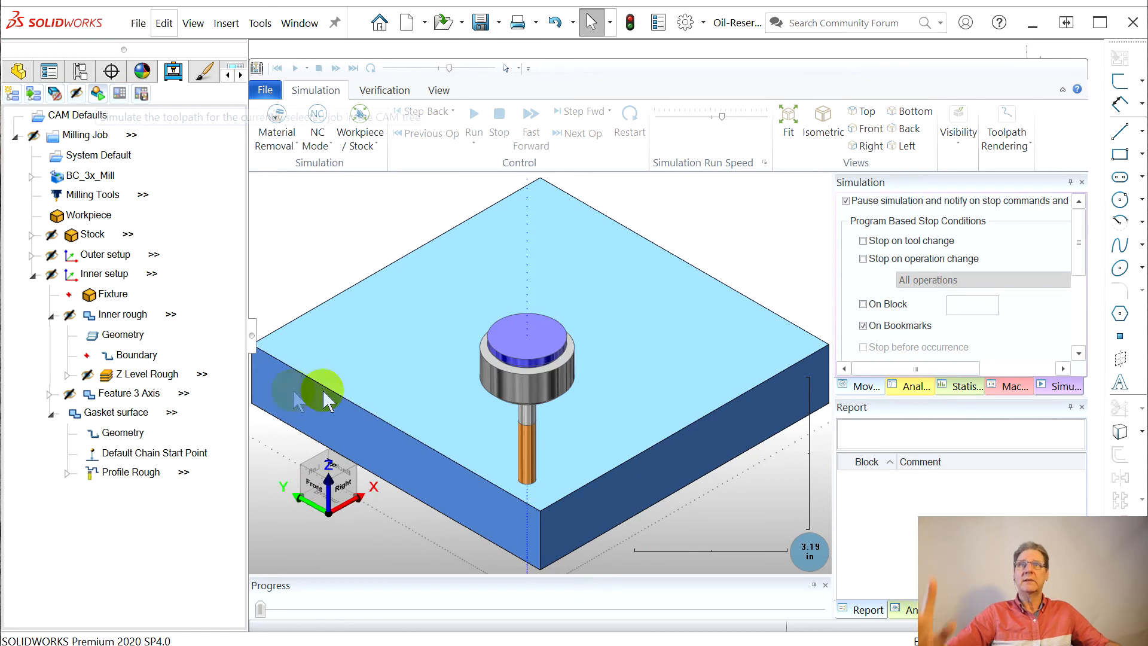
# Run the machining simulation to the end and examine the gasket rim around the inner pocket
pyautogui.click(530, 115)
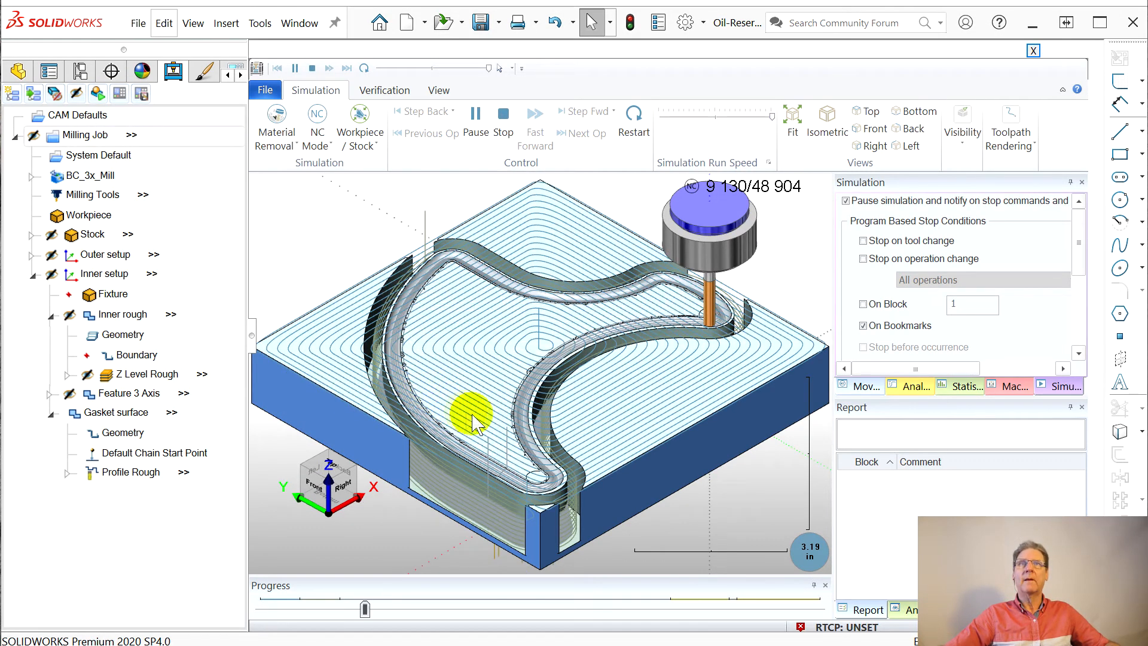
pyautogui.moveTo(437, 478); pyautogui.dragTo(495, 525)
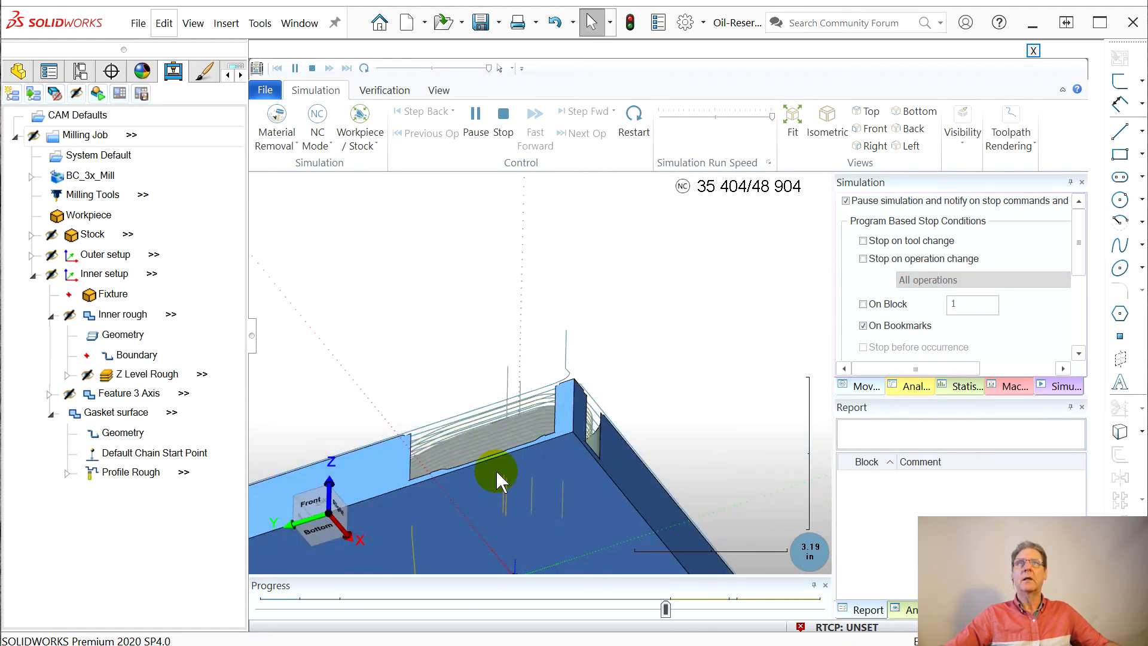
pyautogui.moveTo(665, 609); pyautogui.dragTo(817, 609)
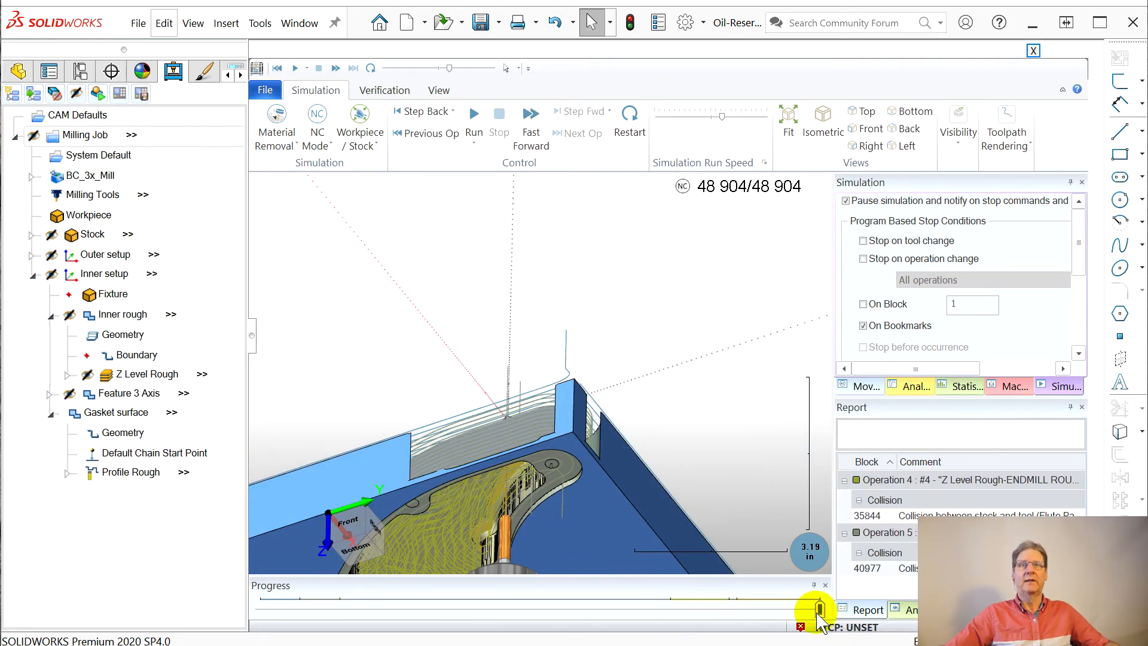
pyautogui.moveTo(549, 465); pyautogui.dragTo(541, 328)
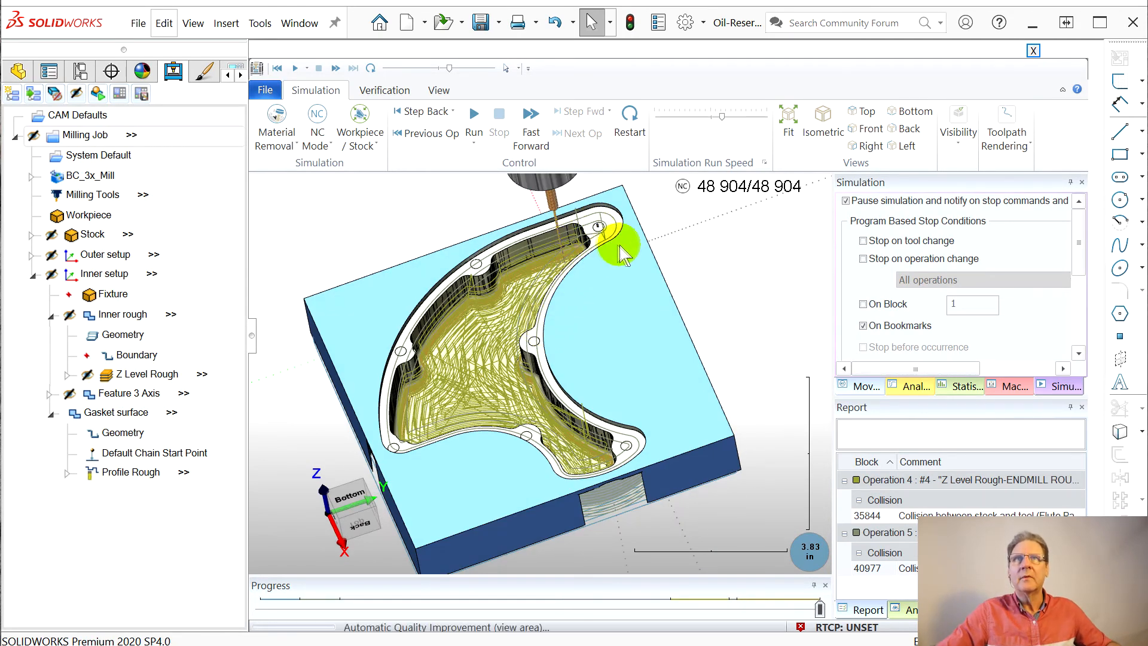
pyautogui.scroll(5, 621, 224)
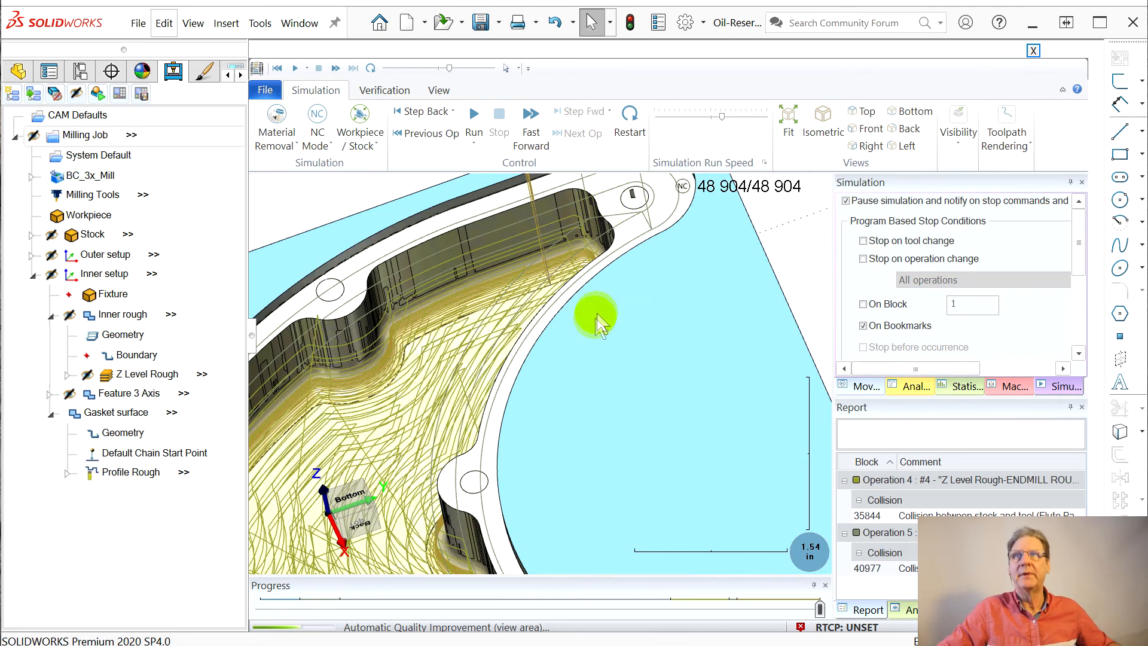
pyautogui.scroll(-5, 559, 415)
pyautogui.moveTo(548, 463); pyautogui.dragTo(546, 379, button='middle')
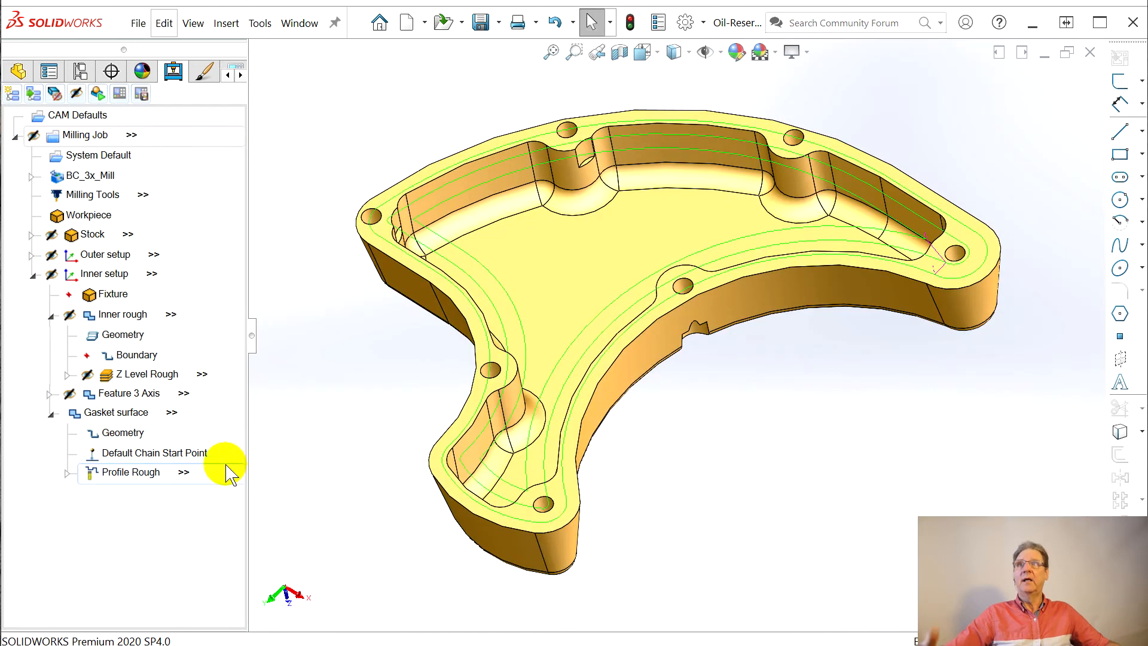
# Examine the Gasket surface's Profile Rough toolpath and its default chain start point on the model from several sides
pyautogui.click(178, 476)
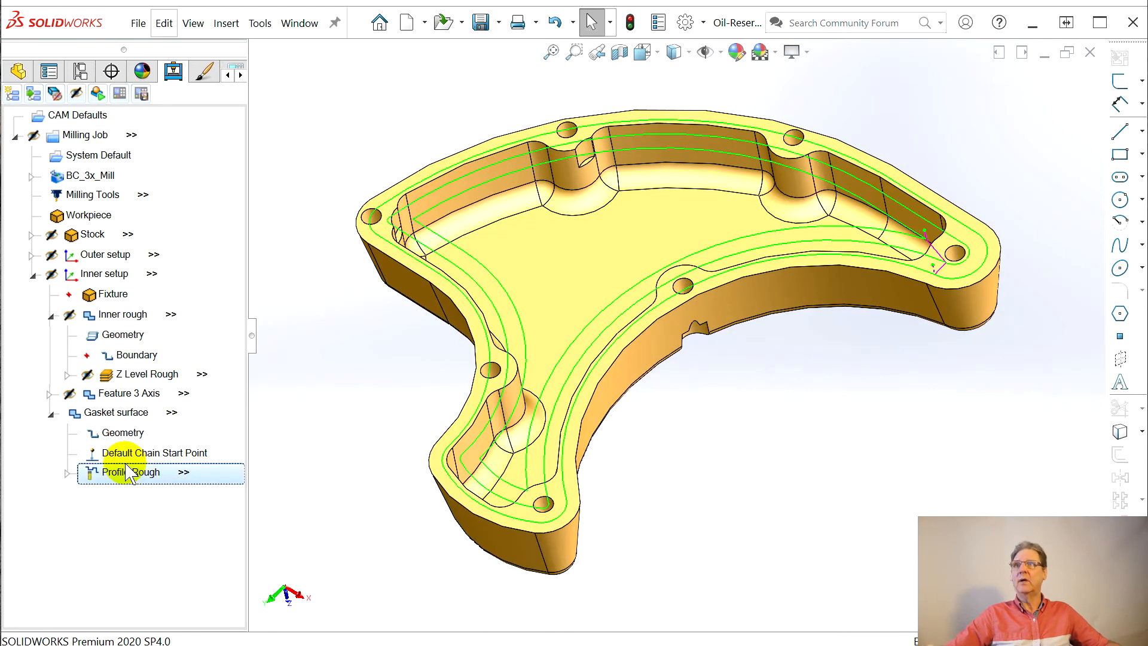
pyautogui.click(140, 455)
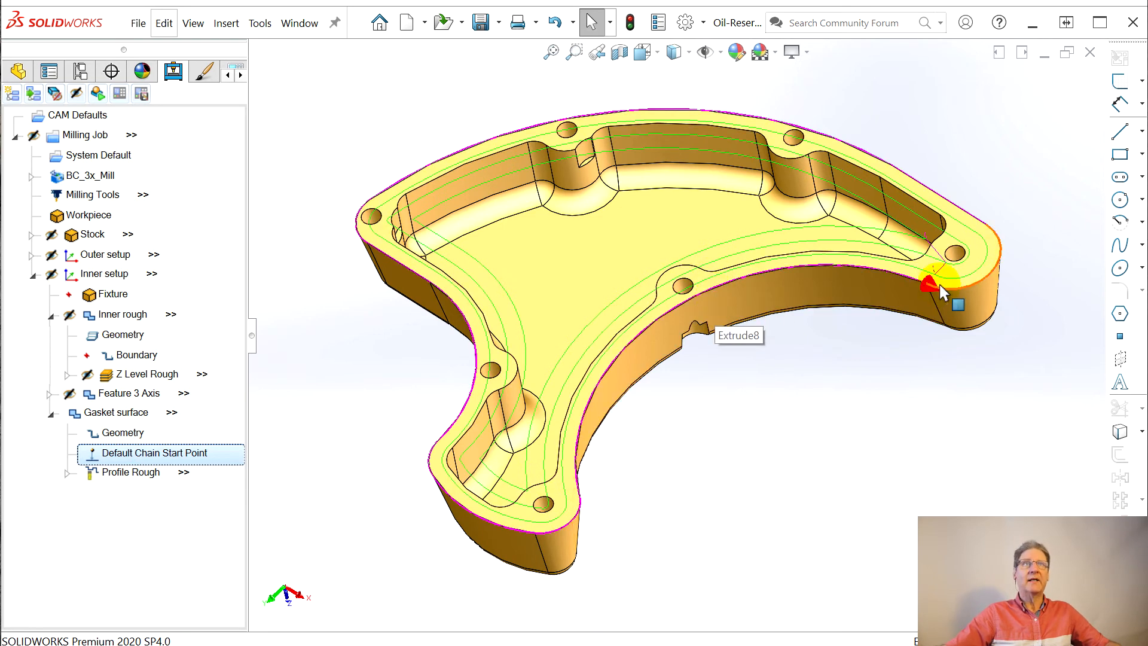
pyautogui.scroll(-3, 942, 266)
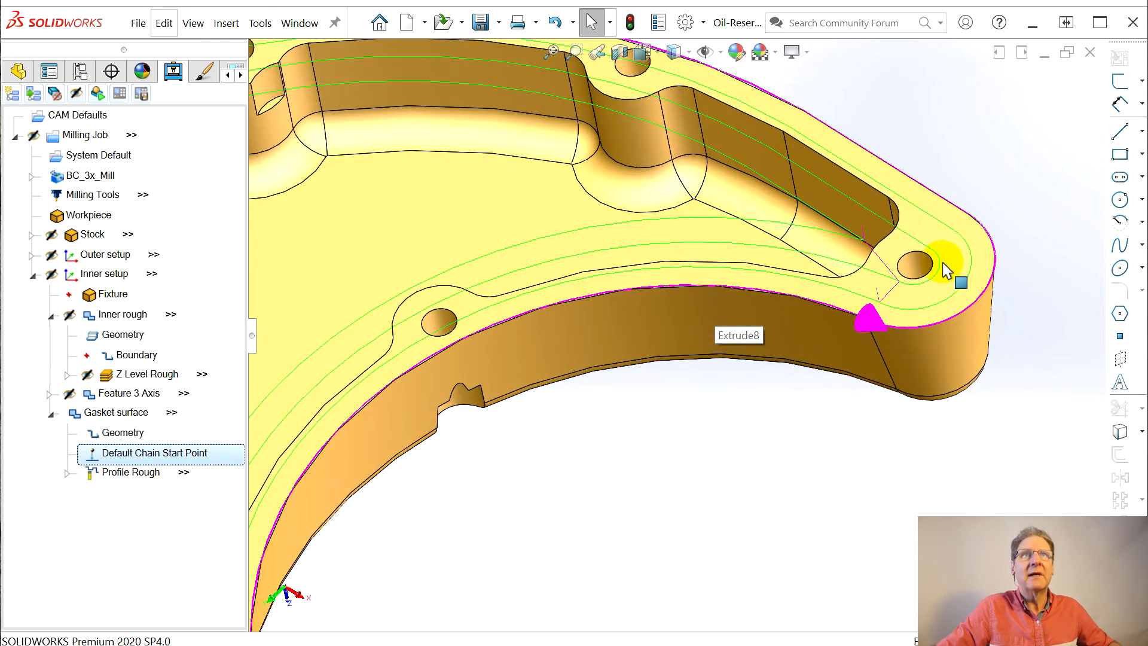
pyautogui.scroll(-3, 943, 263)
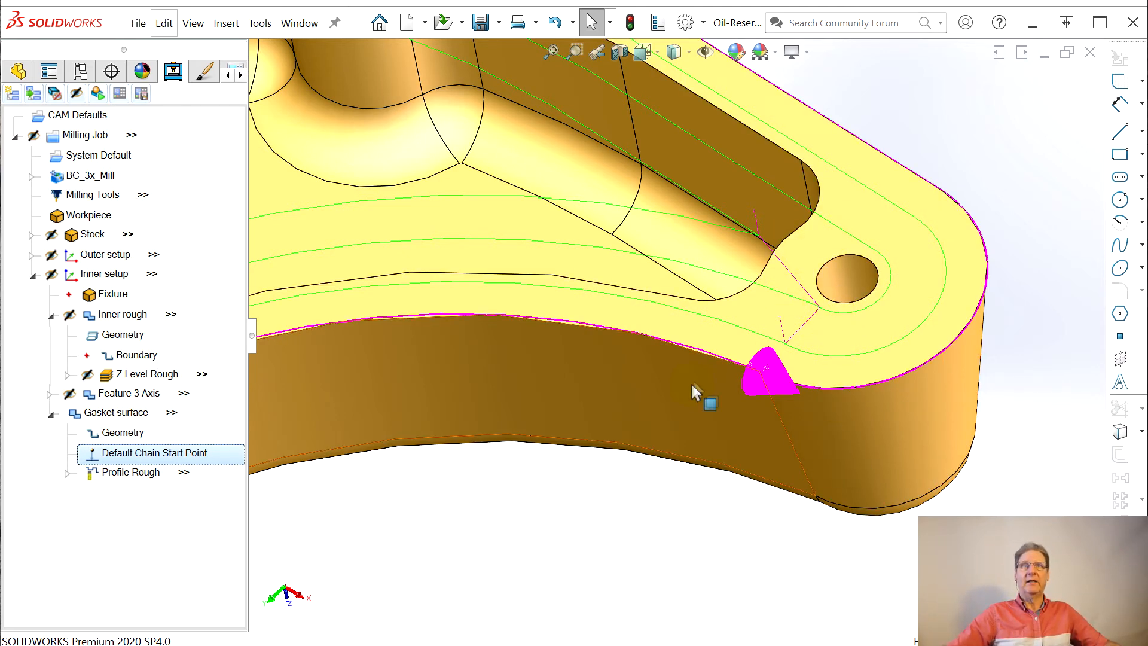
pyautogui.scroll(3, 691, 384)
pyautogui.moveTo(451, 349); pyautogui.dragTo(721, 351, button='right')
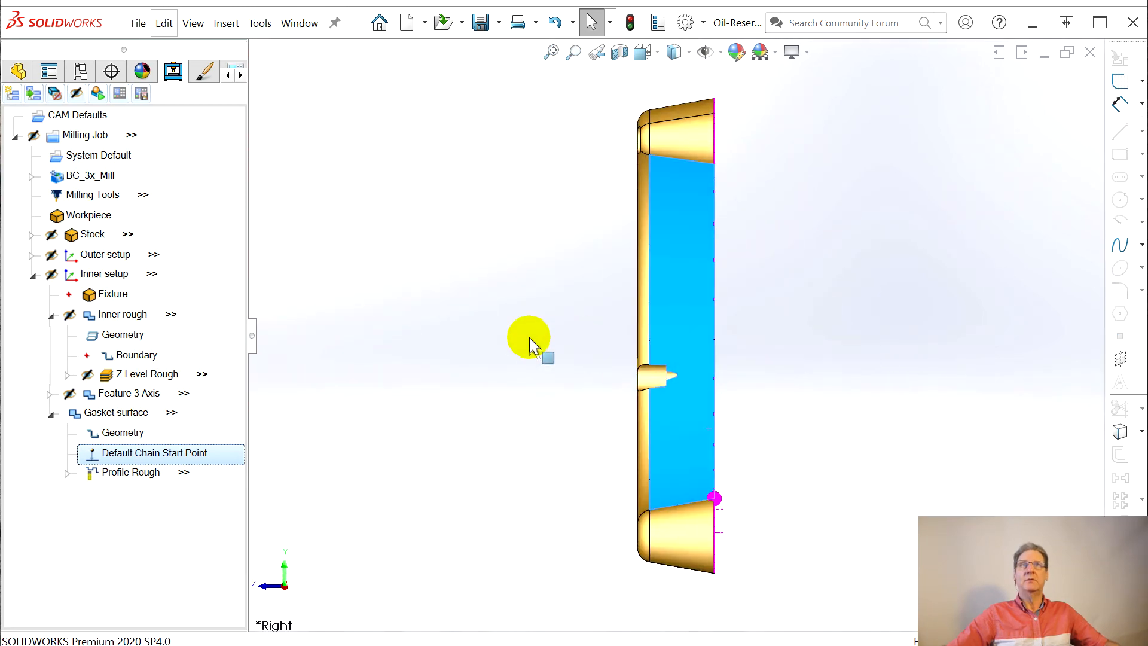
pyautogui.moveTo(824, 392); pyautogui.dragTo(615, 353, button='right')
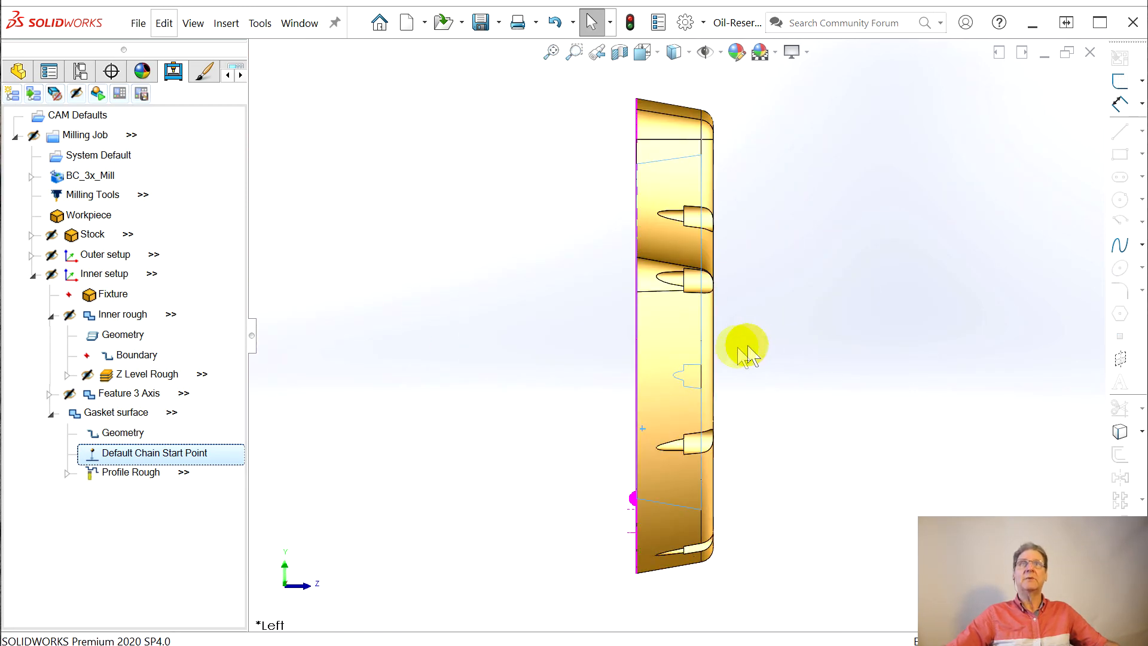
pyautogui.moveTo(555, 353); pyautogui.dragTo(709, 197, button='middle')
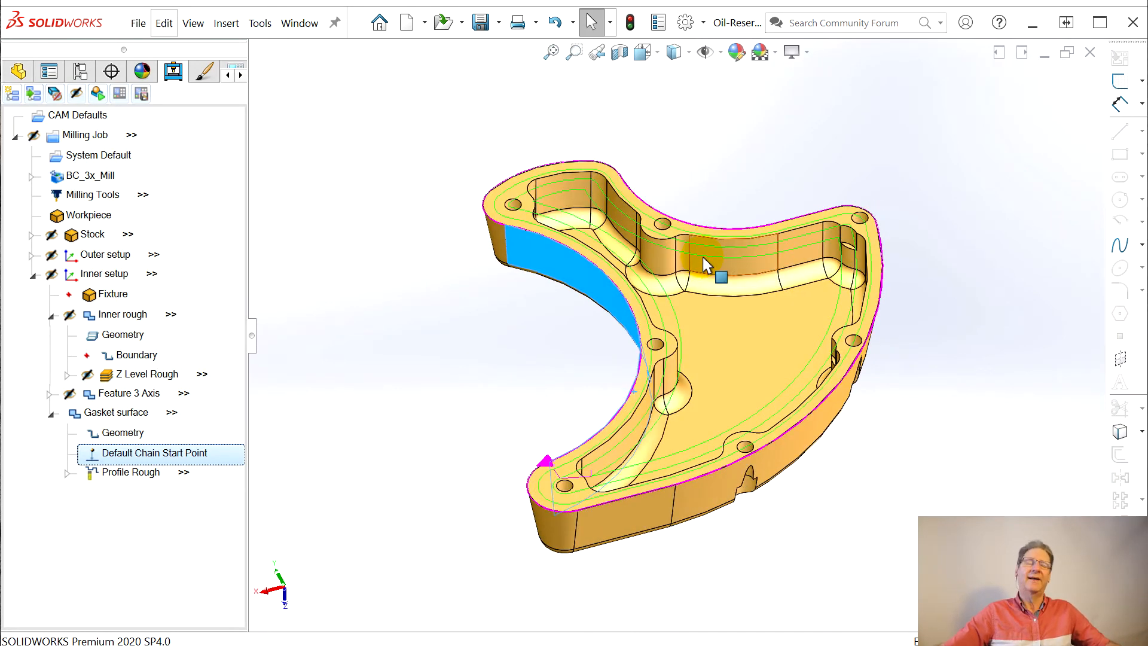
# Collapse the Gasket surface feature and hide its toolpath
pyautogui.click(50, 413)
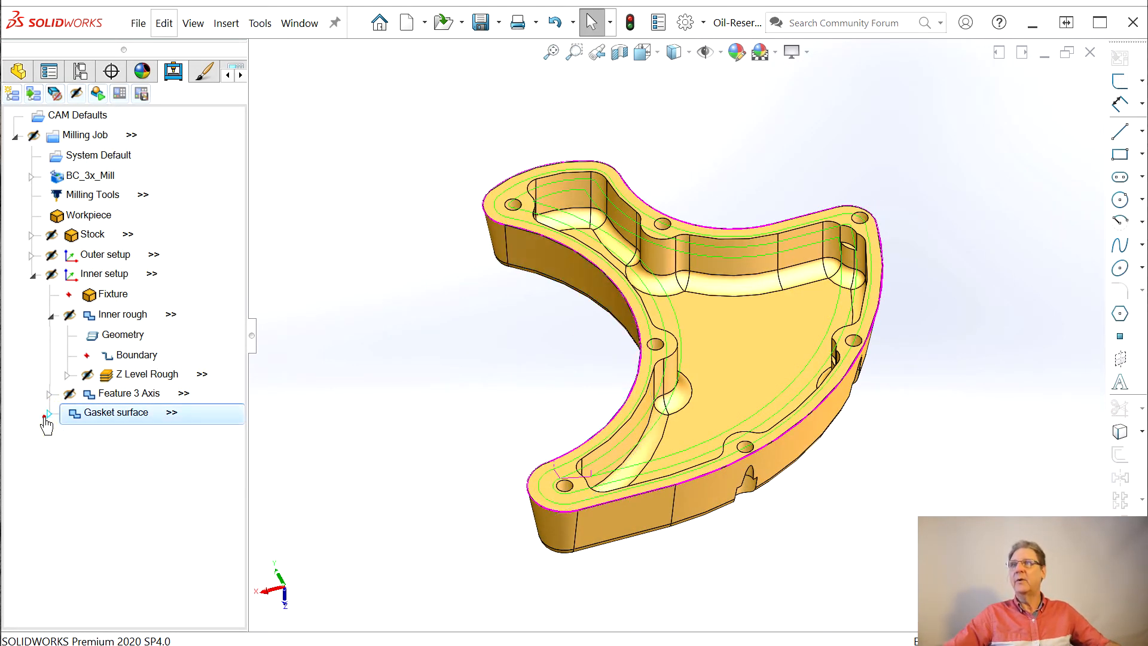
pyautogui.click(77, 94)
pyautogui.click(77, 94)
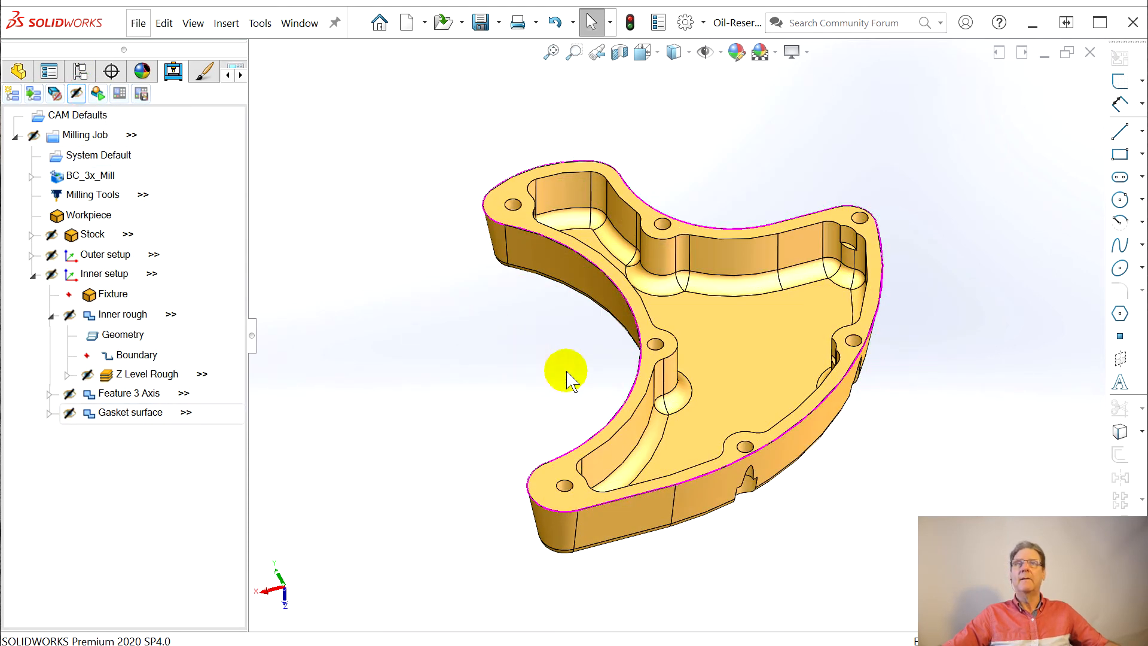
# Show the part's outer side, collapse the inner setup, and expand the outer setup with its Perimeter feature collapsed
pyautogui.moveTo(907, 520); pyautogui.dragTo(730, 139, button='middle')
pyautogui.click(100, 313)
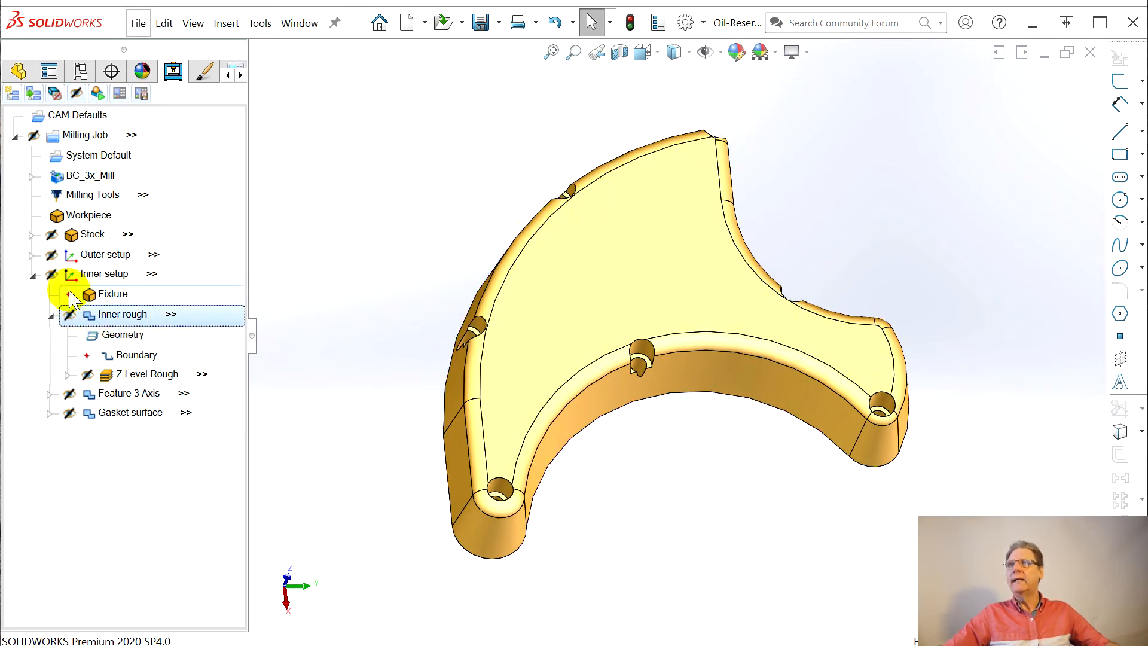
pyautogui.click(33, 277)
pyautogui.click(32, 256)
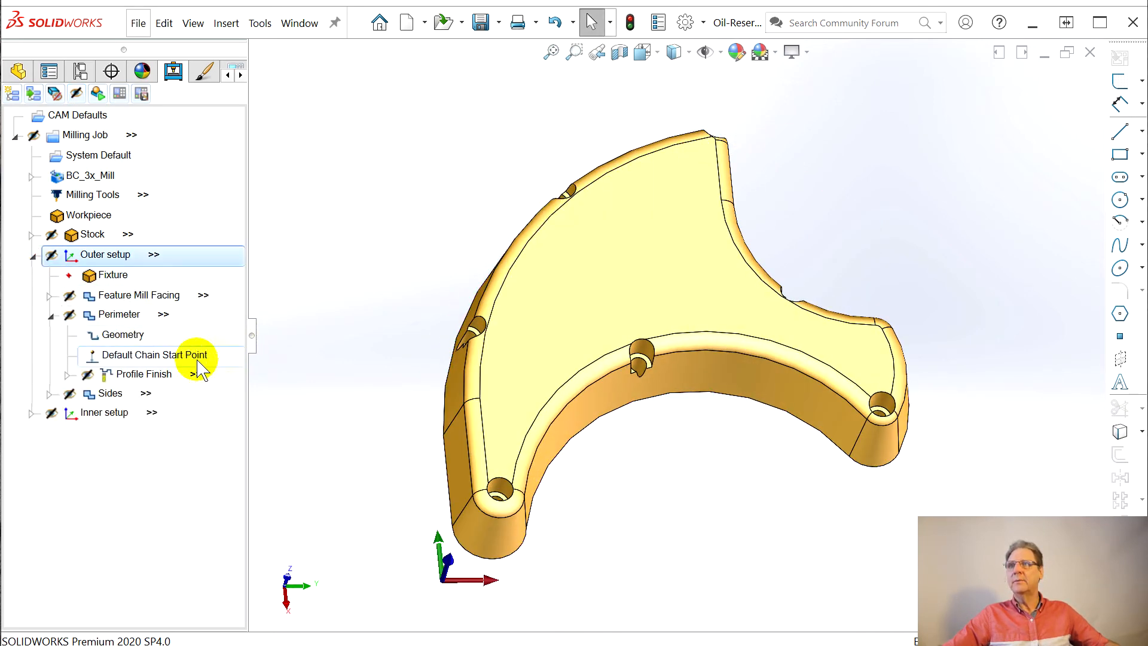
pyautogui.click(51, 315)
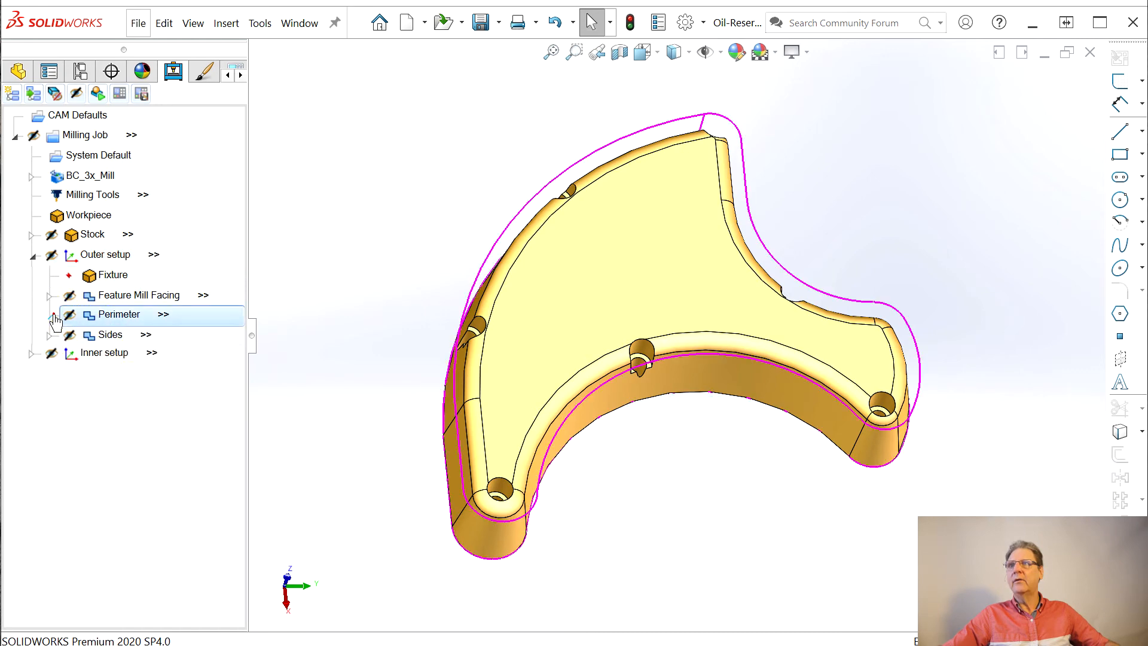
# Review the Z Level Finish toolpath of the Sides feature and the other features in the outer setup
pyautogui.click(101, 339)
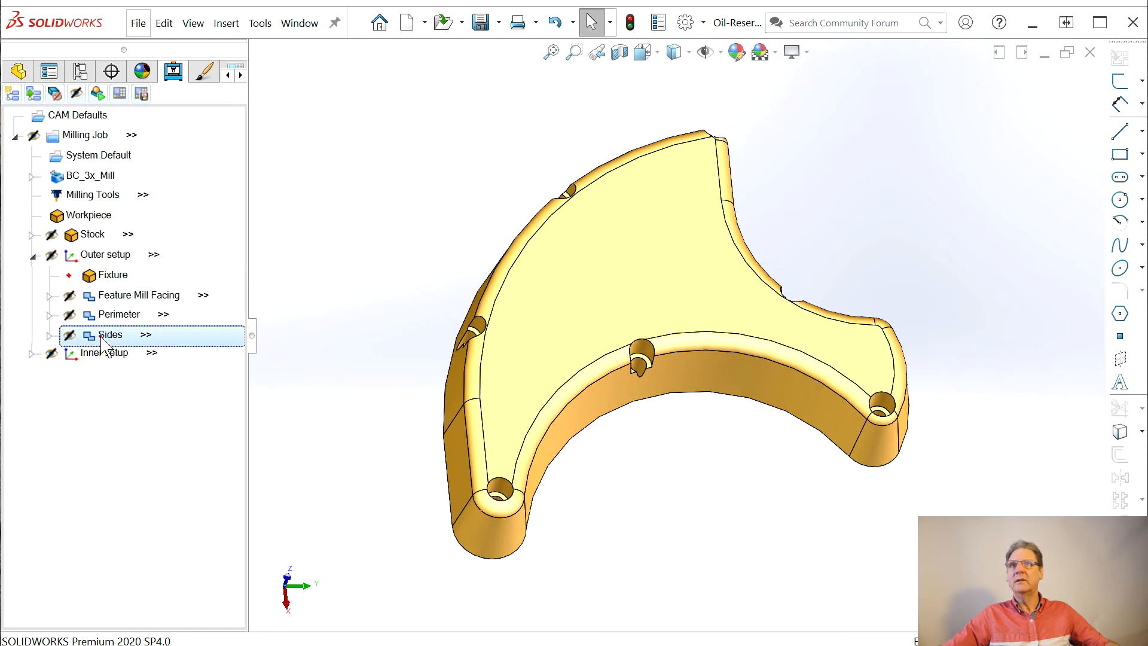
pyautogui.click(50, 336)
pyautogui.click(132, 395)
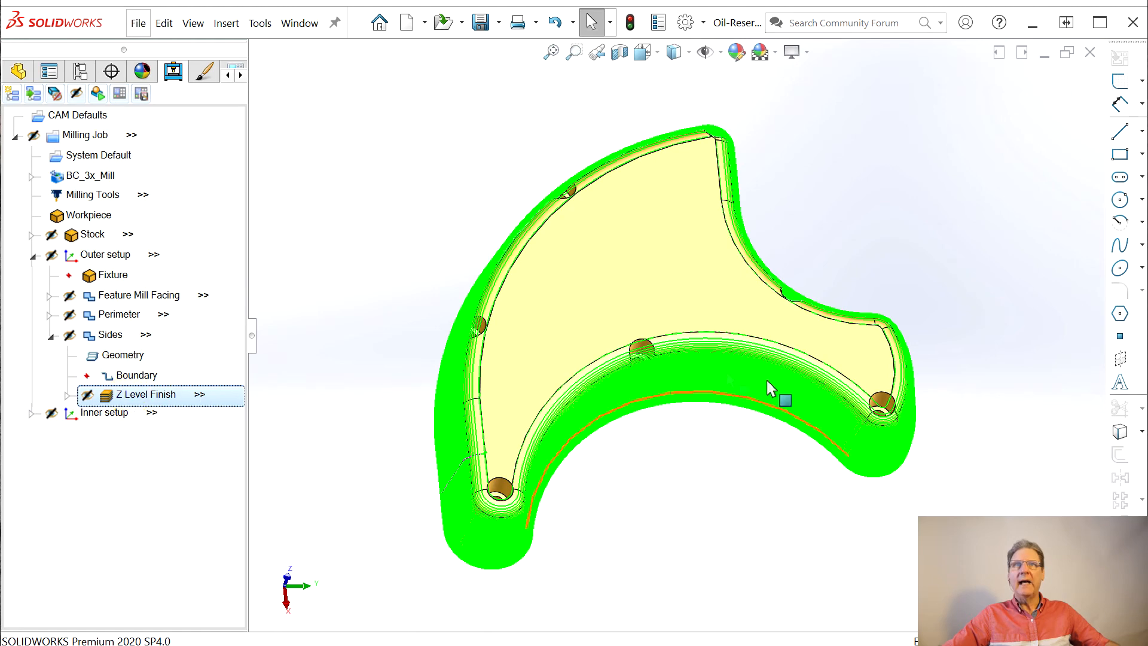
pyautogui.click(80, 335)
pyautogui.click(51, 336)
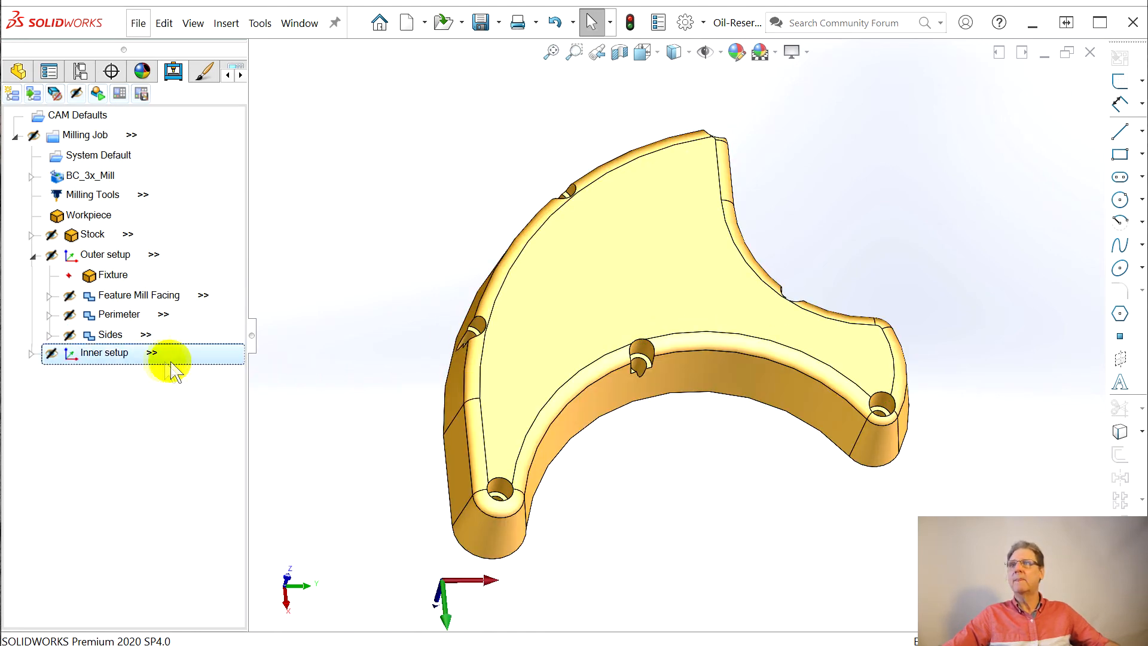
pyautogui.click(130, 297)
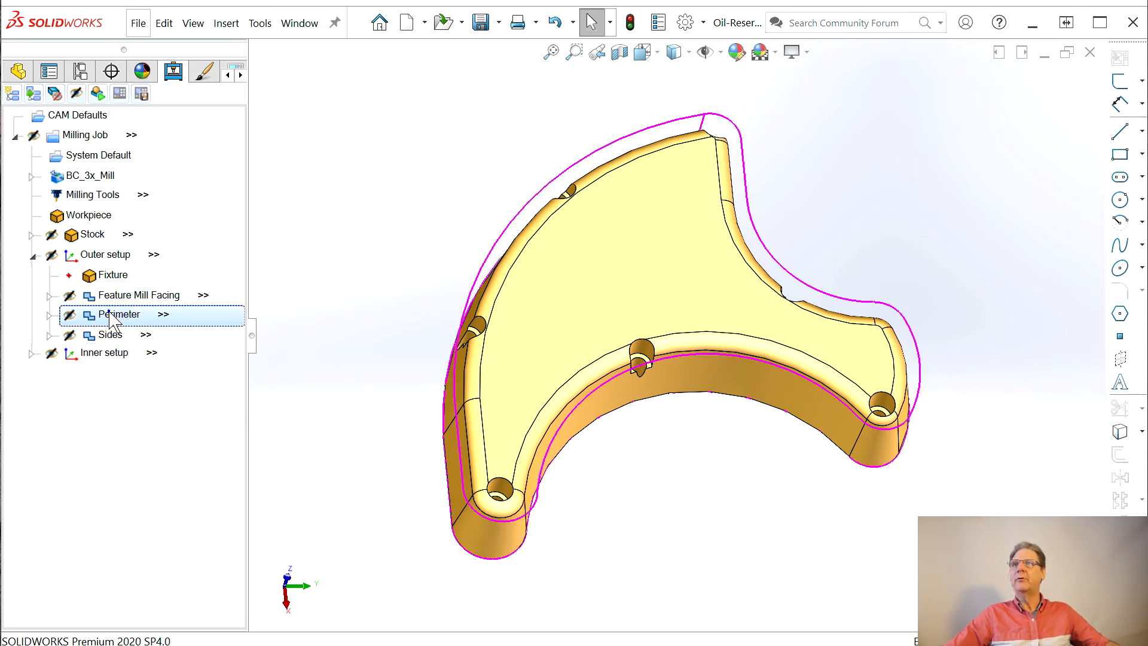
# Insert a mill drill hole feature from Perimeter in the outer setup, selecting the seven bolt hole edges on the gasket side as geometry
pyautogui.rightClick(111, 317)
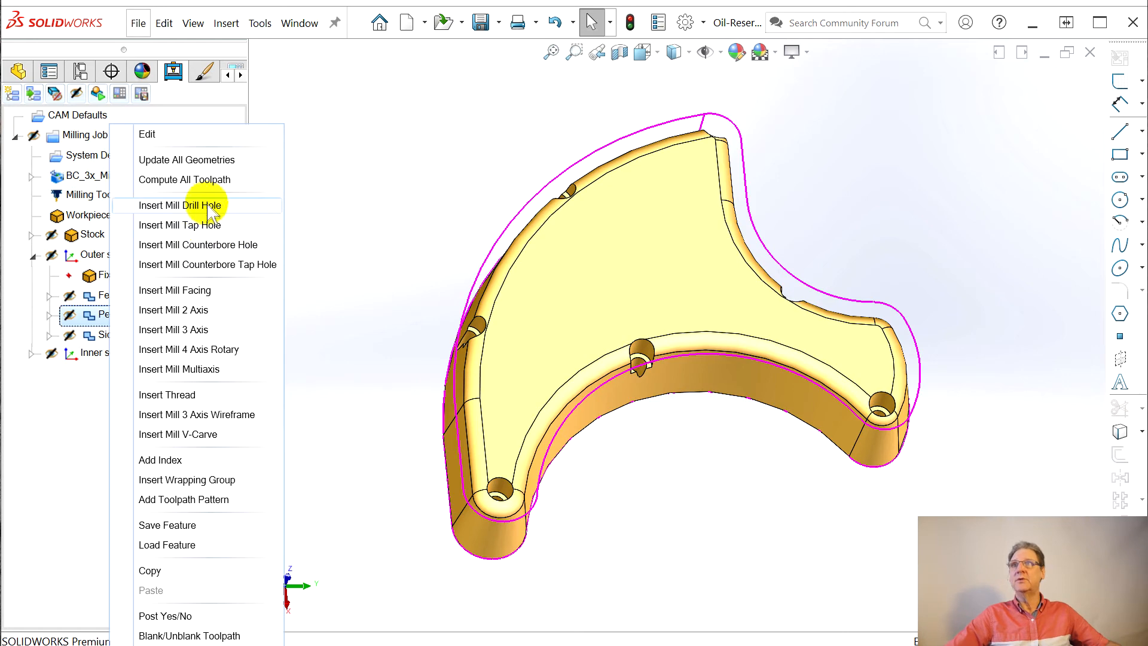
pyautogui.click(203, 206)
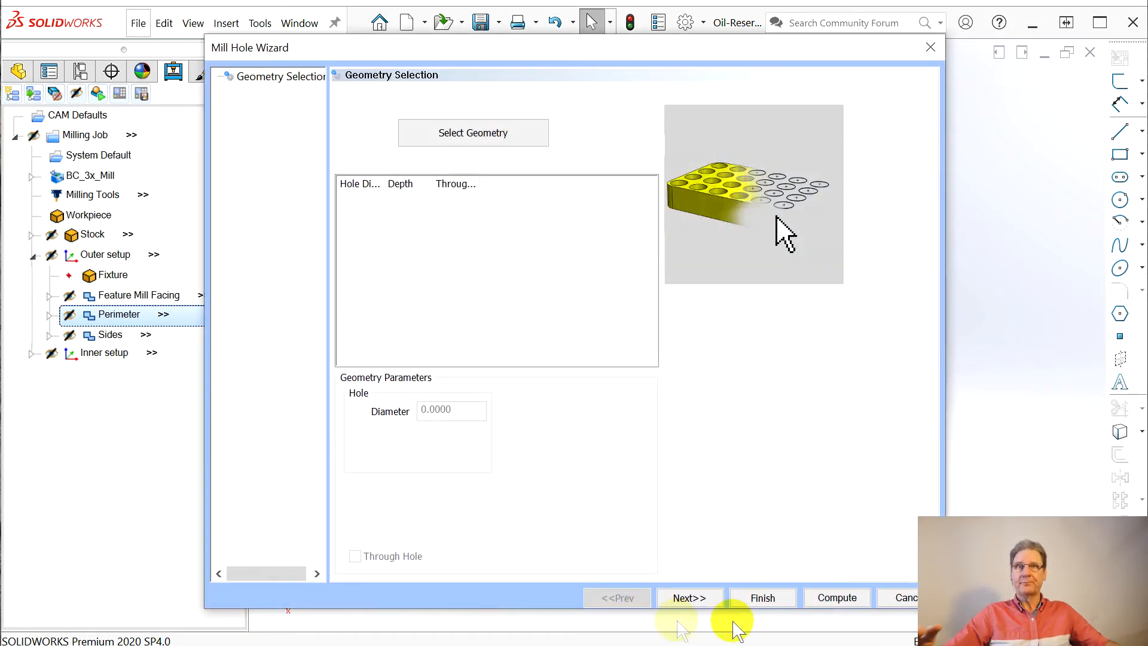
pyautogui.click(459, 141)
pyautogui.moveTo(692, 527); pyautogui.dragTo(790, 200, button='middle')
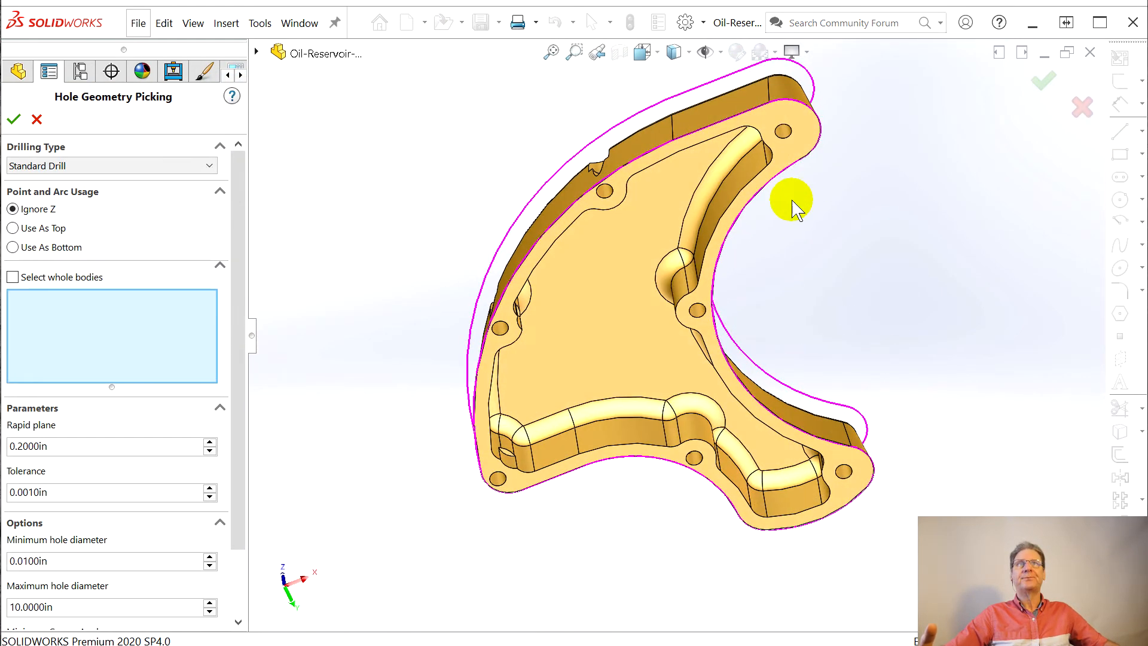
pyautogui.click(787, 138)
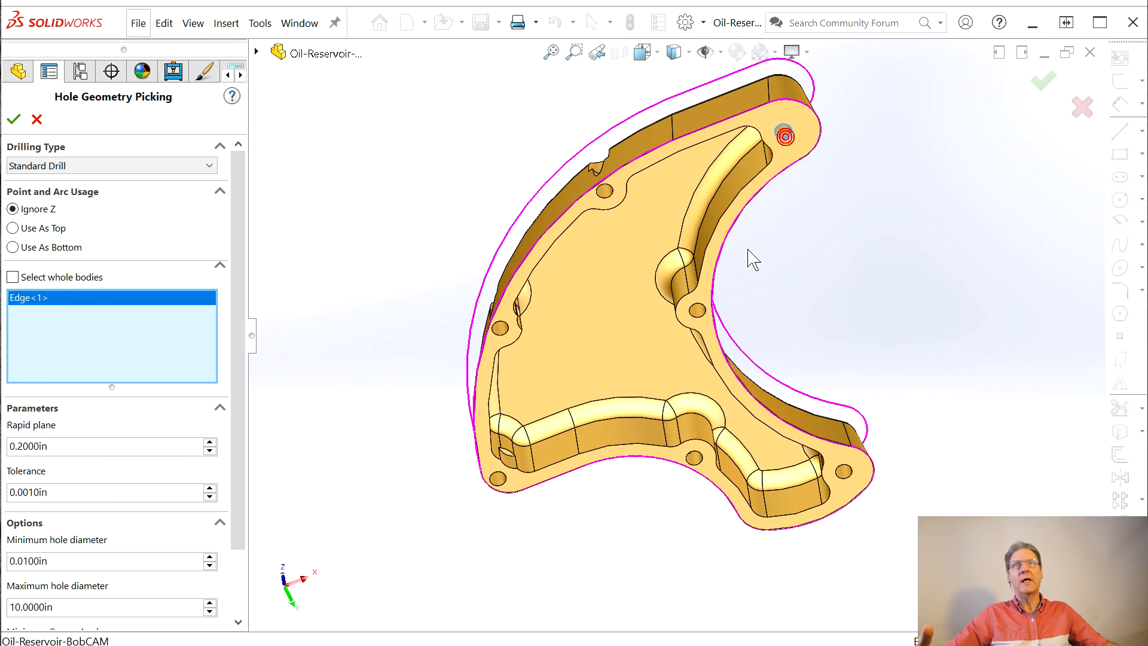
pyautogui.click(696, 320)
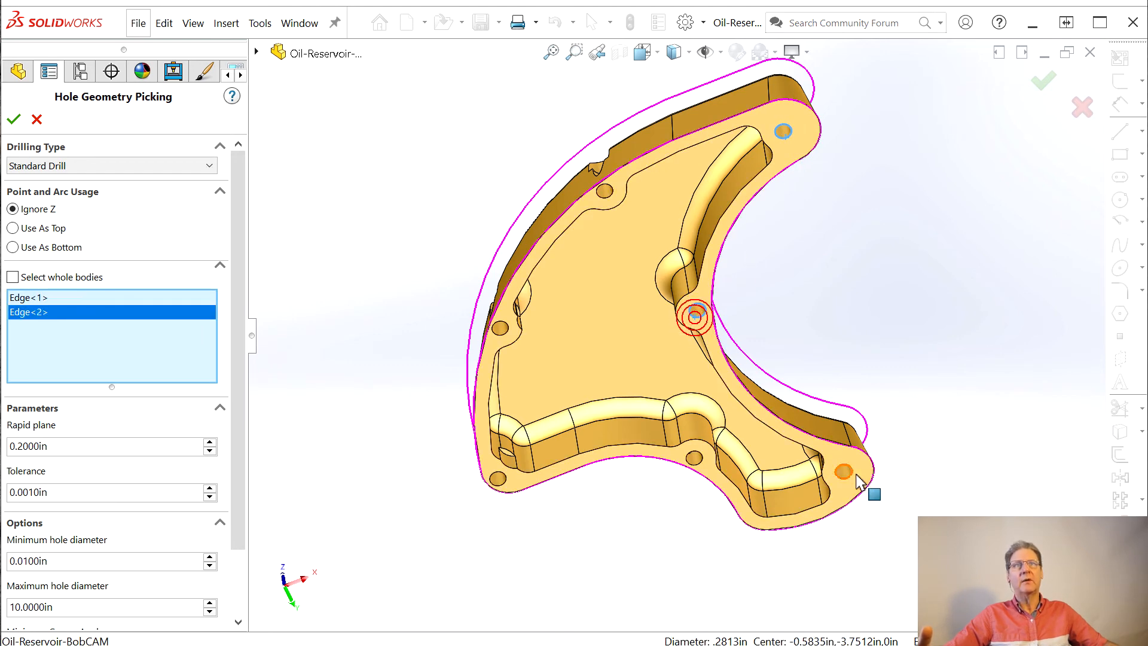
pyautogui.click(846, 481)
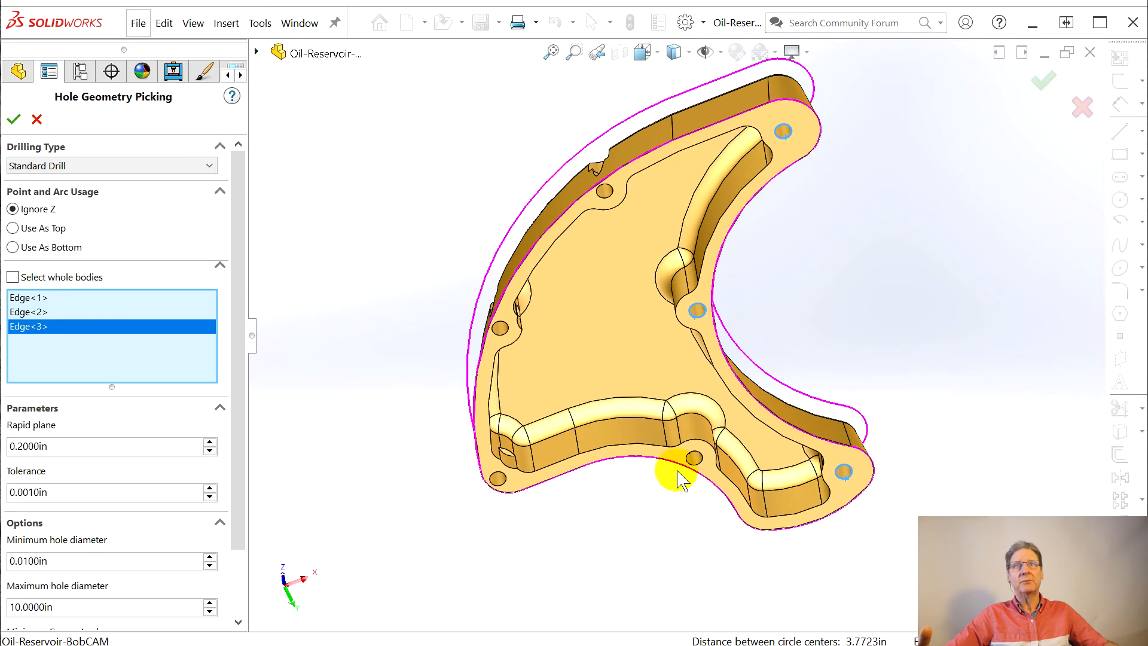
pyautogui.click(697, 459)
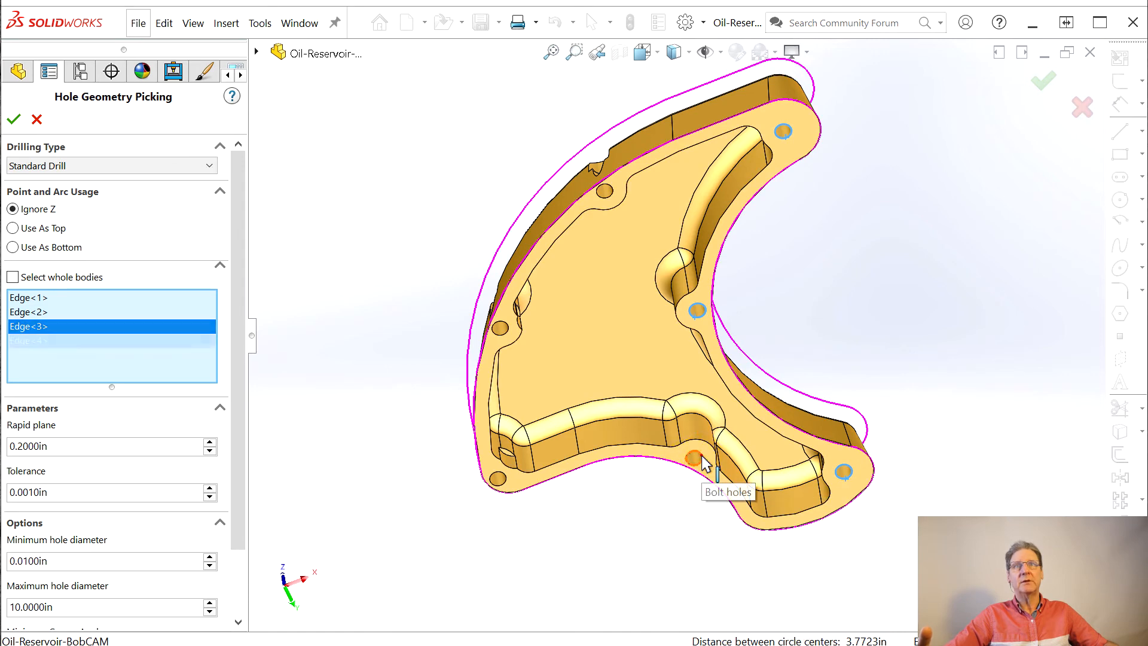
pyautogui.click(508, 480)
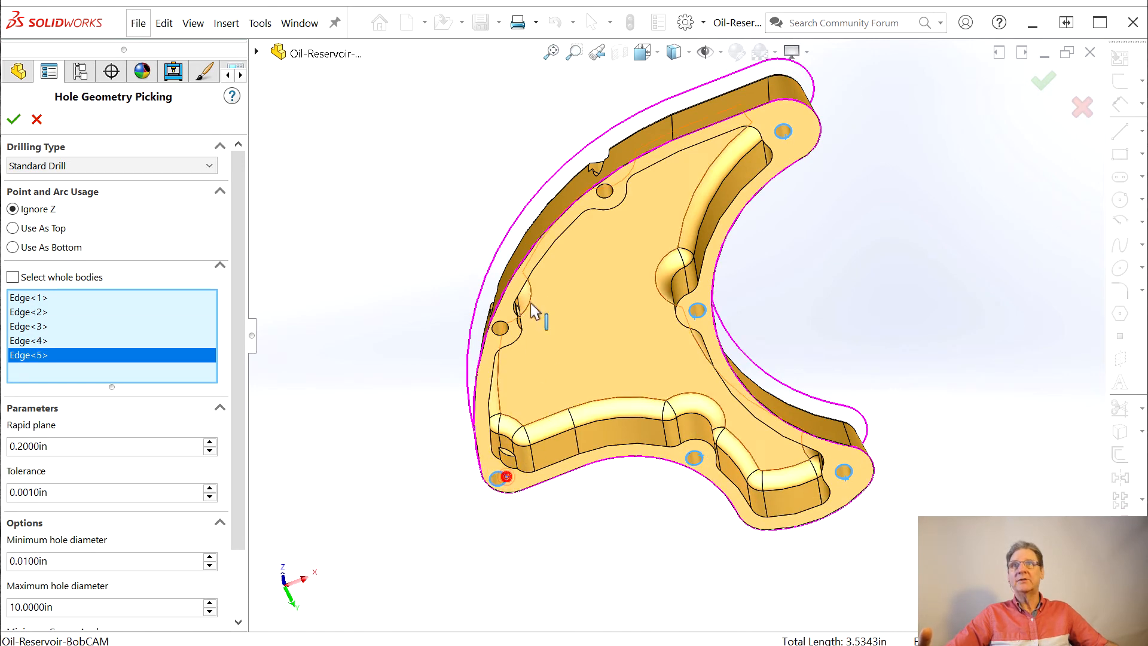
pyautogui.click(502, 335)
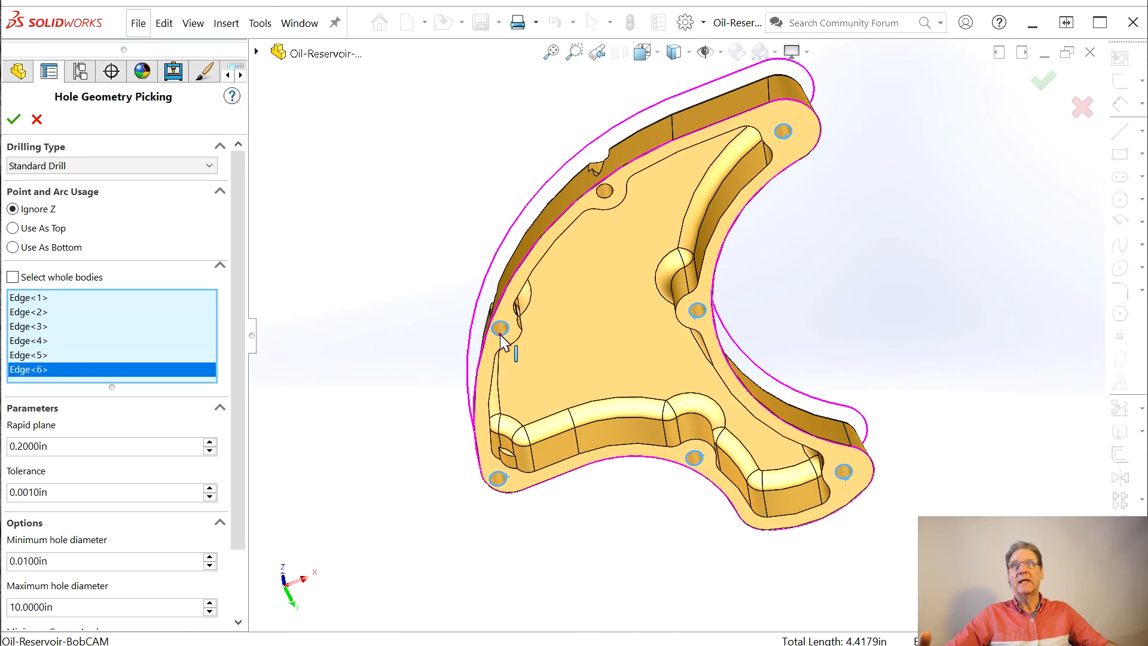
pyautogui.click(605, 199)
pyautogui.moveTo(843, 272); pyautogui.dragTo(744, 415, button='middle')
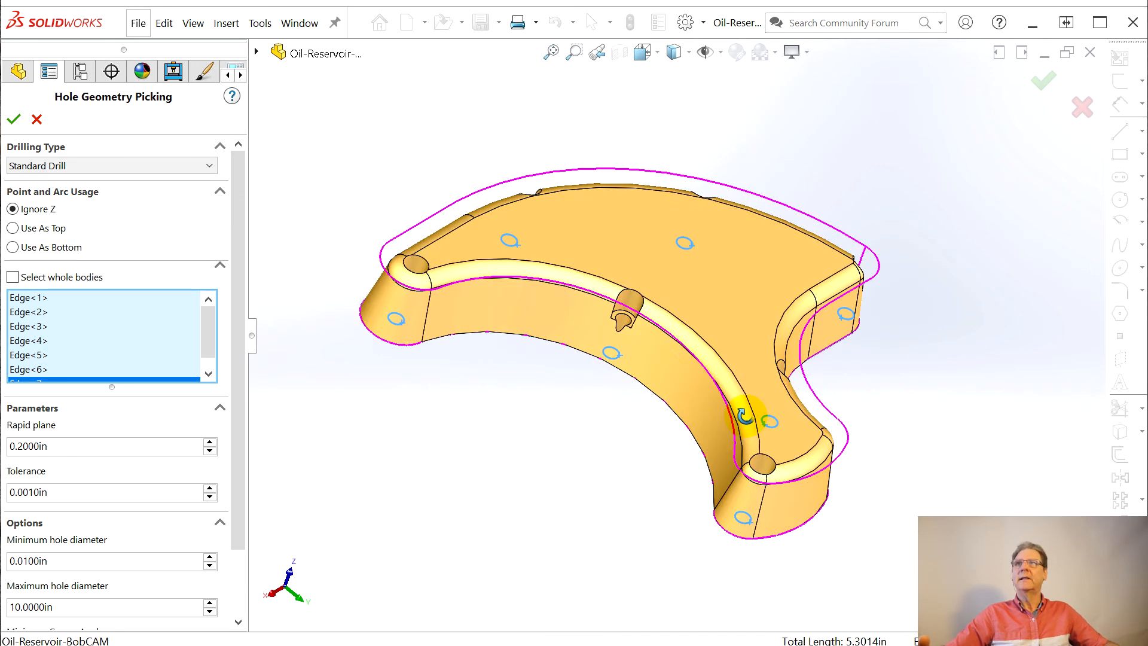
pyautogui.click(12, 121)
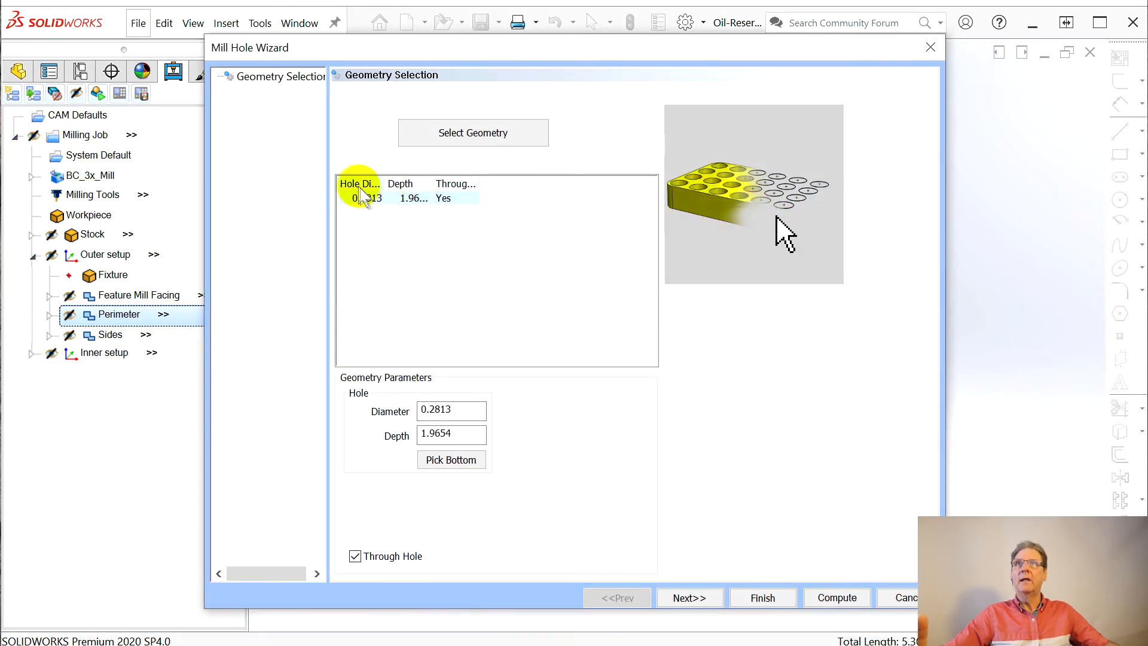
# Define the bottom of the through holes by picking the part's gasket face
pyautogui.click(448, 465)
pyautogui.moveTo(556, 415); pyautogui.dragTo(621, 299, button='middle')
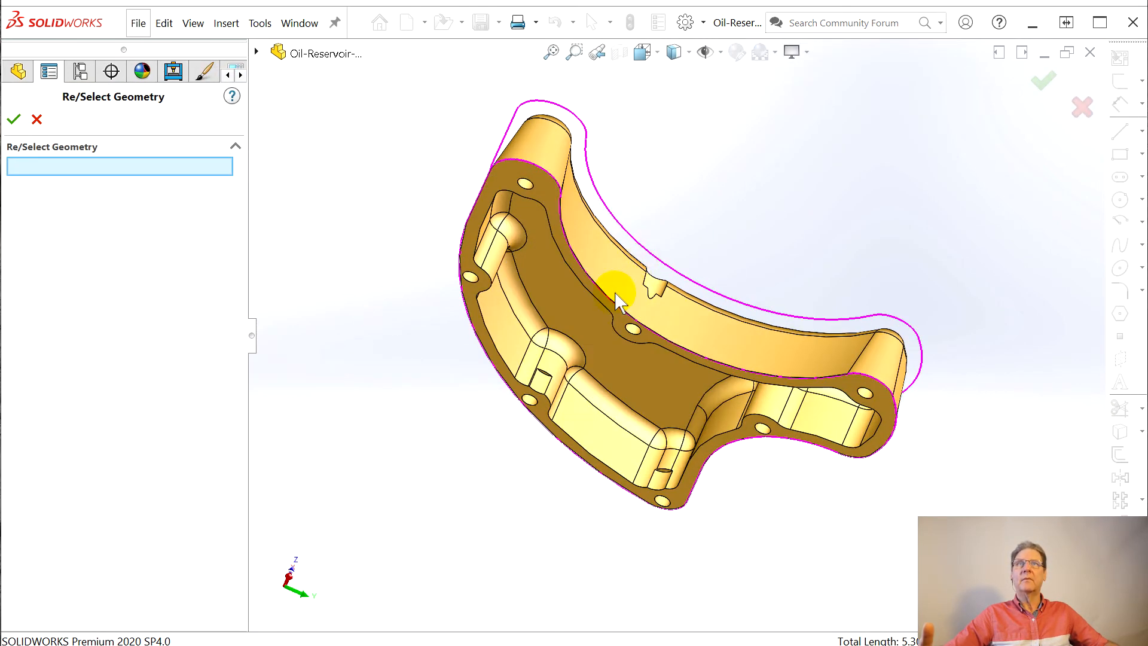
pyautogui.click(609, 303)
pyautogui.click(13, 118)
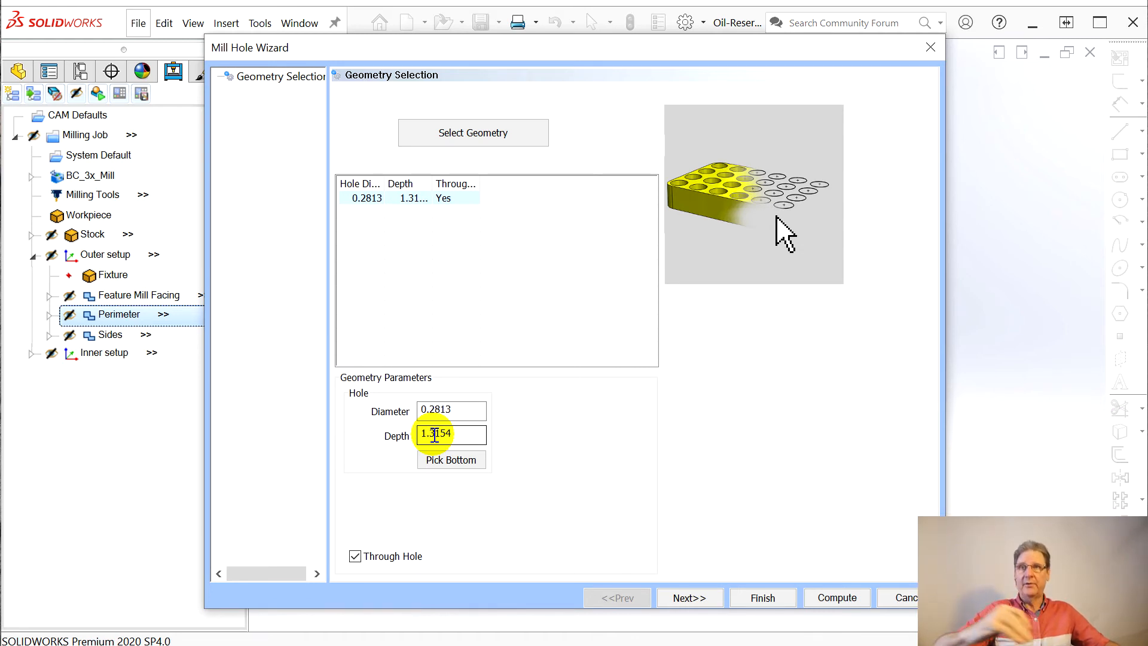
# Add Drill and Bore operations after Center Drill in the hole feature's machining strategy
pyautogui.click(692, 596)
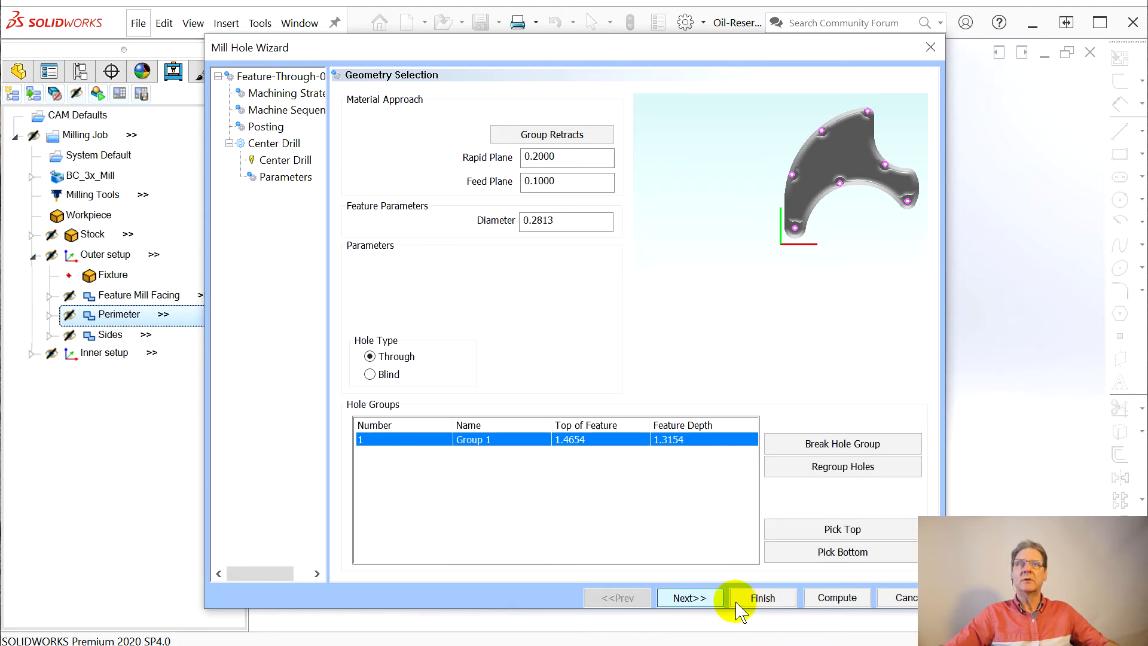
pyautogui.click(691, 599)
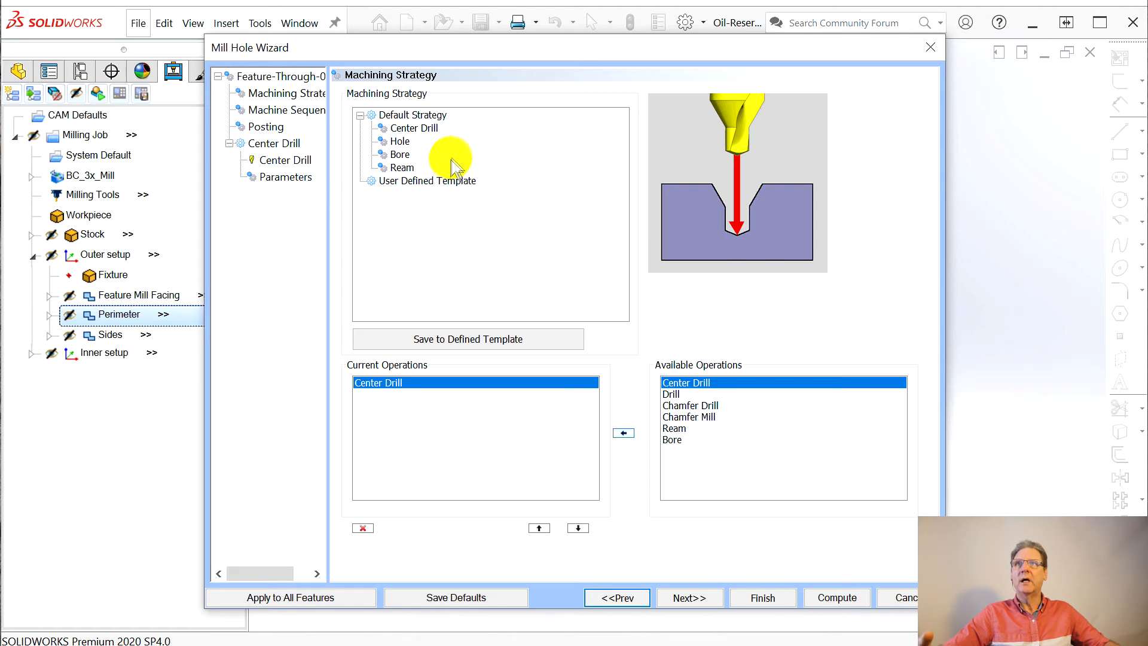
pyautogui.click(671, 394)
pyautogui.click(624, 432)
pyautogui.click(673, 439)
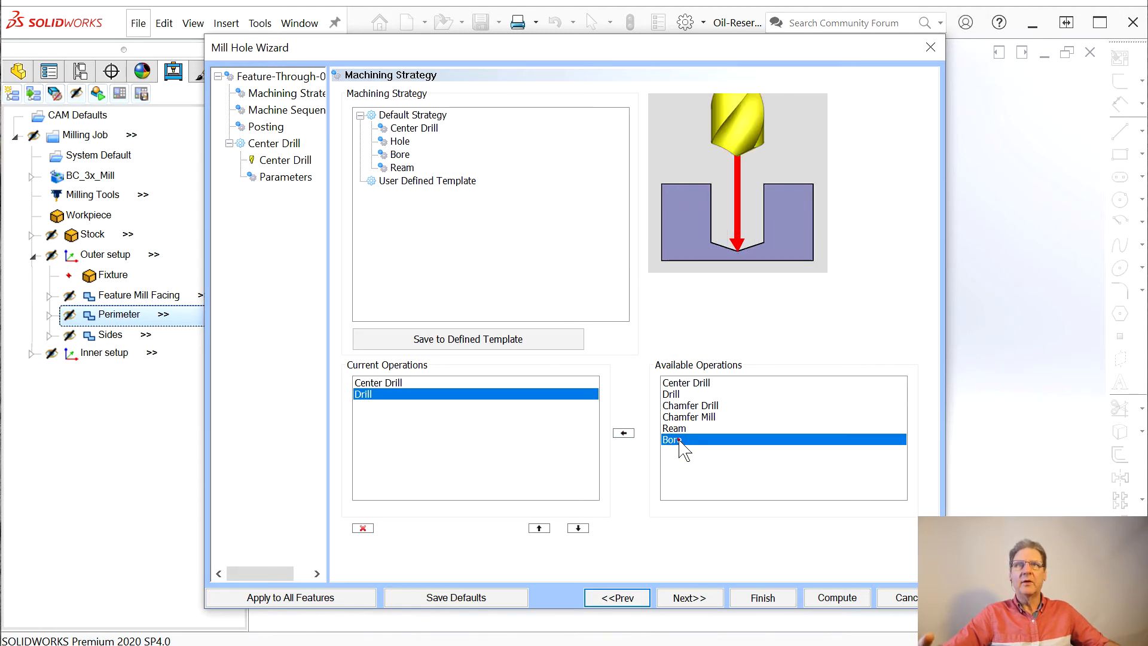
pyautogui.click(623, 432)
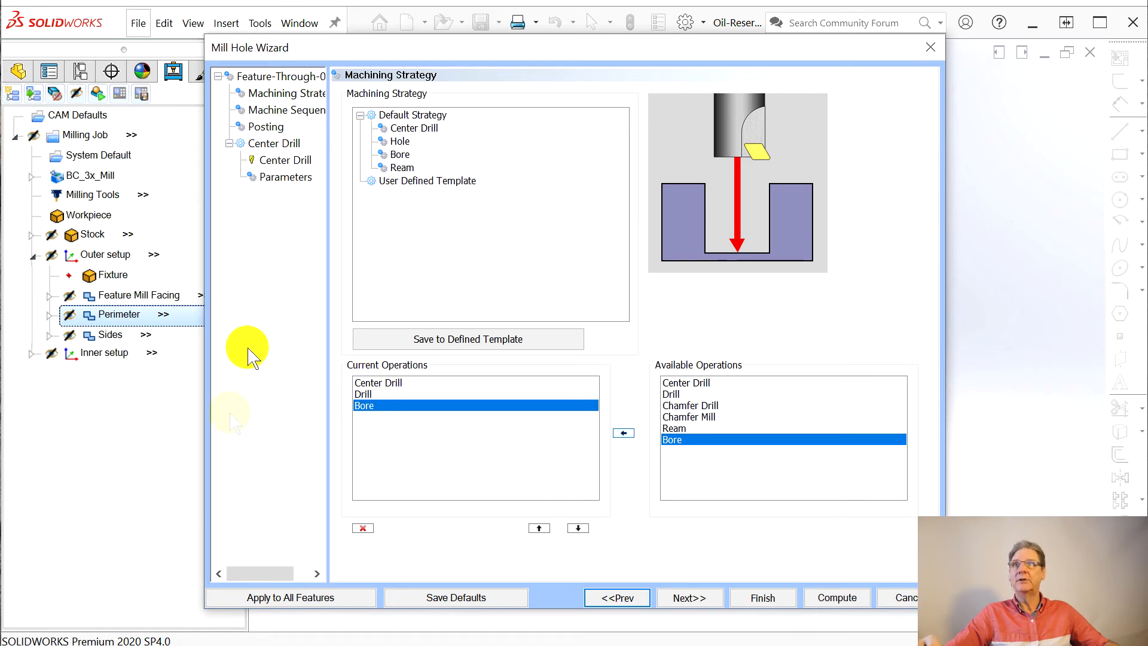
# Keep the default sequence and posting, and assign the 0.2500 diameter 3 CENTER DRILL from the tool library to the center drill operation
pyautogui.click(698, 601)
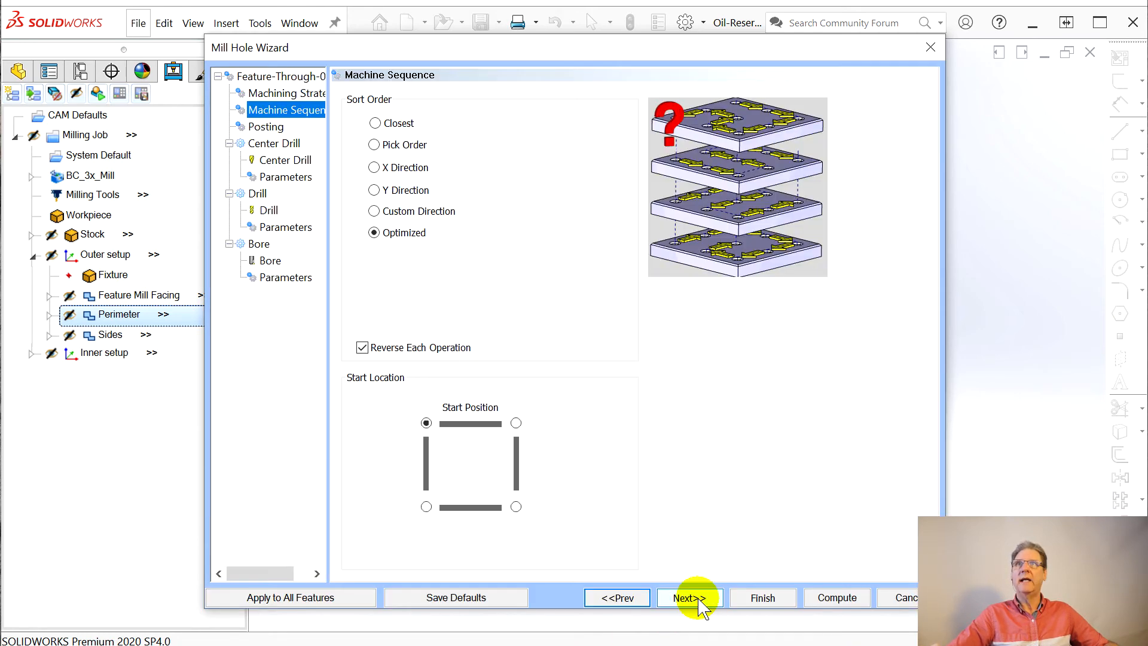
pyautogui.click(698, 600)
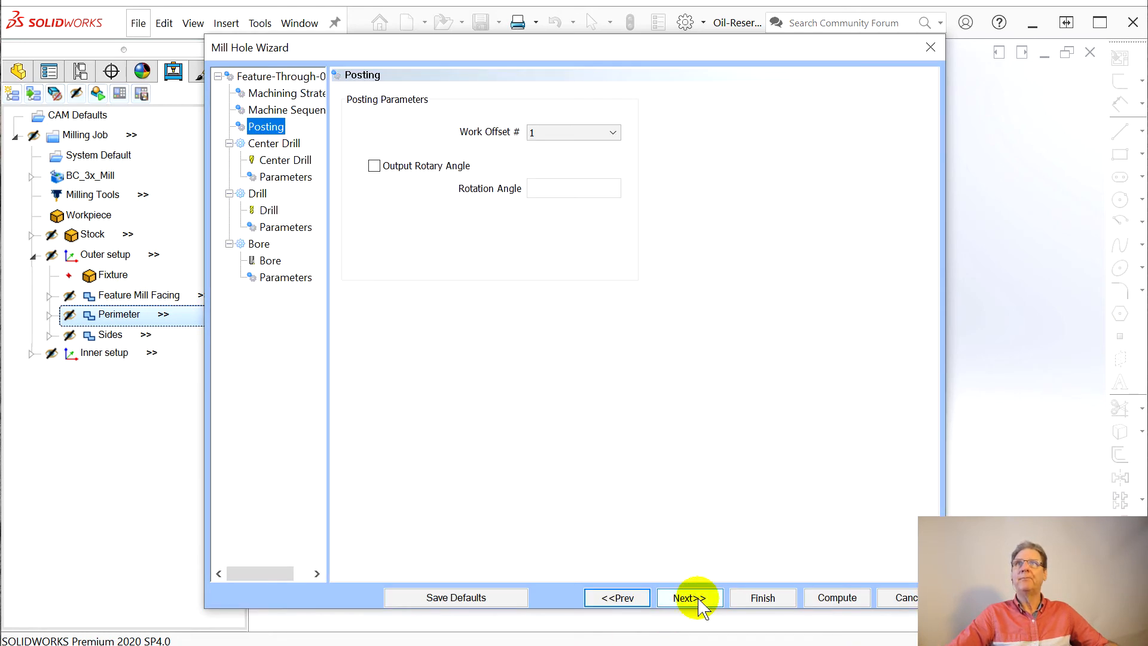
pyautogui.click(698, 600)
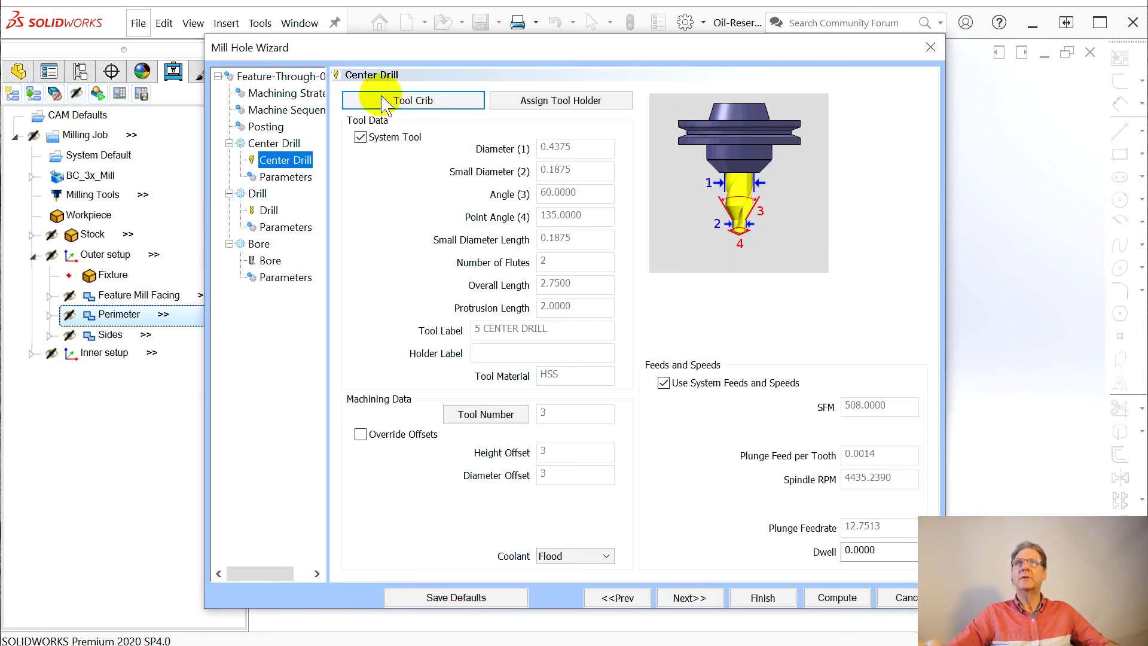
pyautogui.click(402, 106)
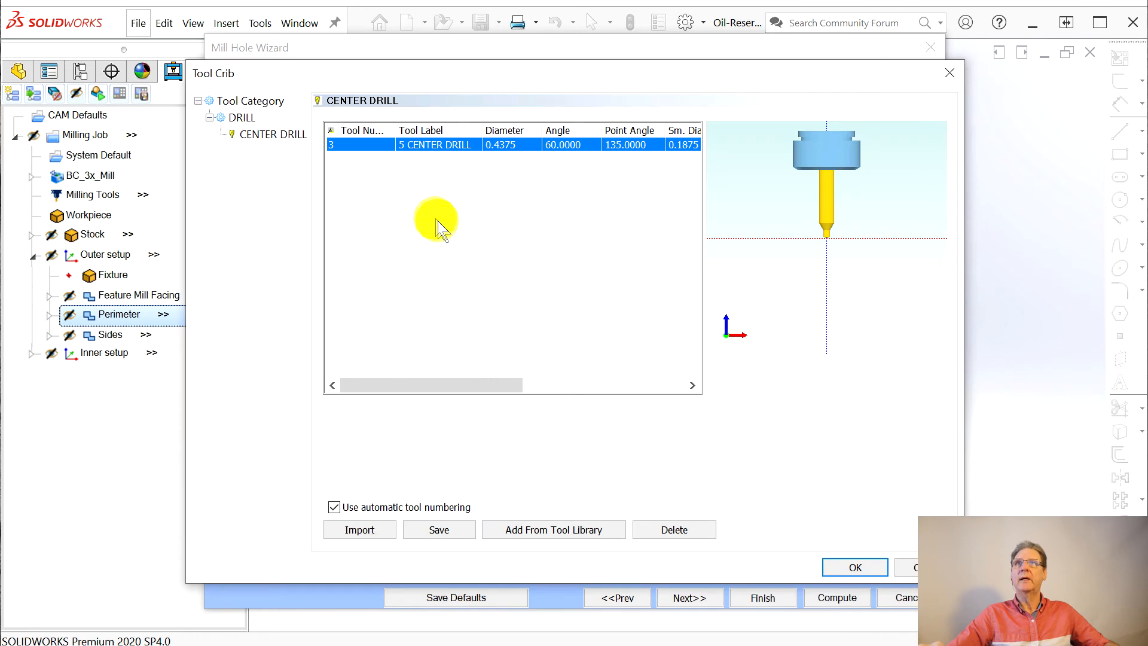
pyautogui.click(247, 103)
pyautogui.click(264, 134)
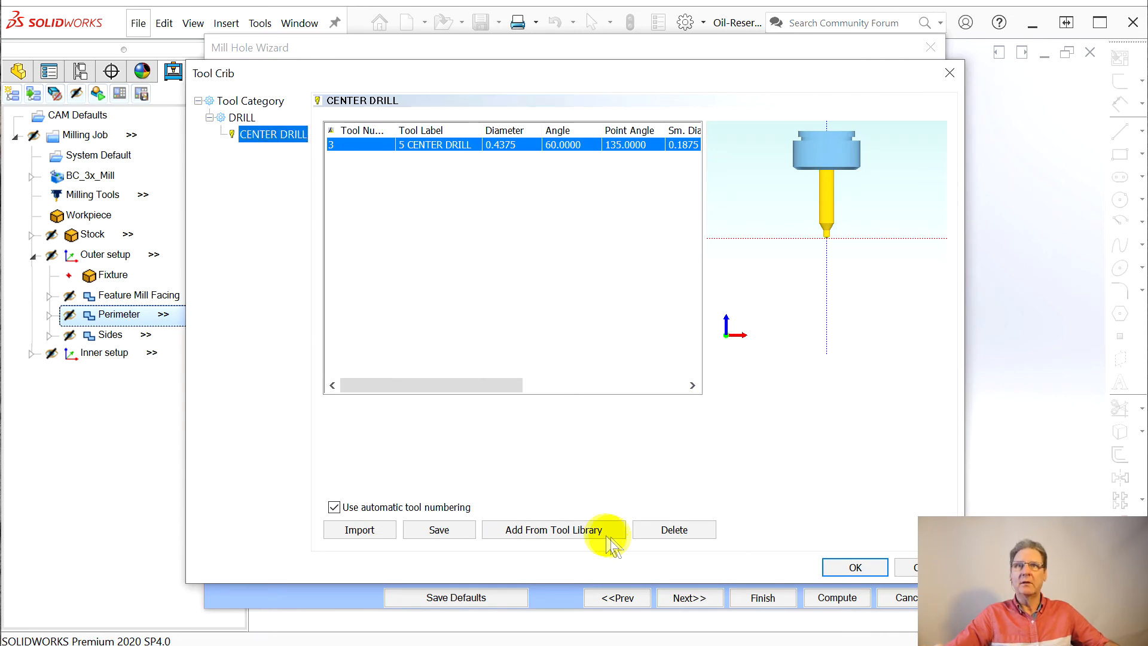
pyautogui.click(578, 531)
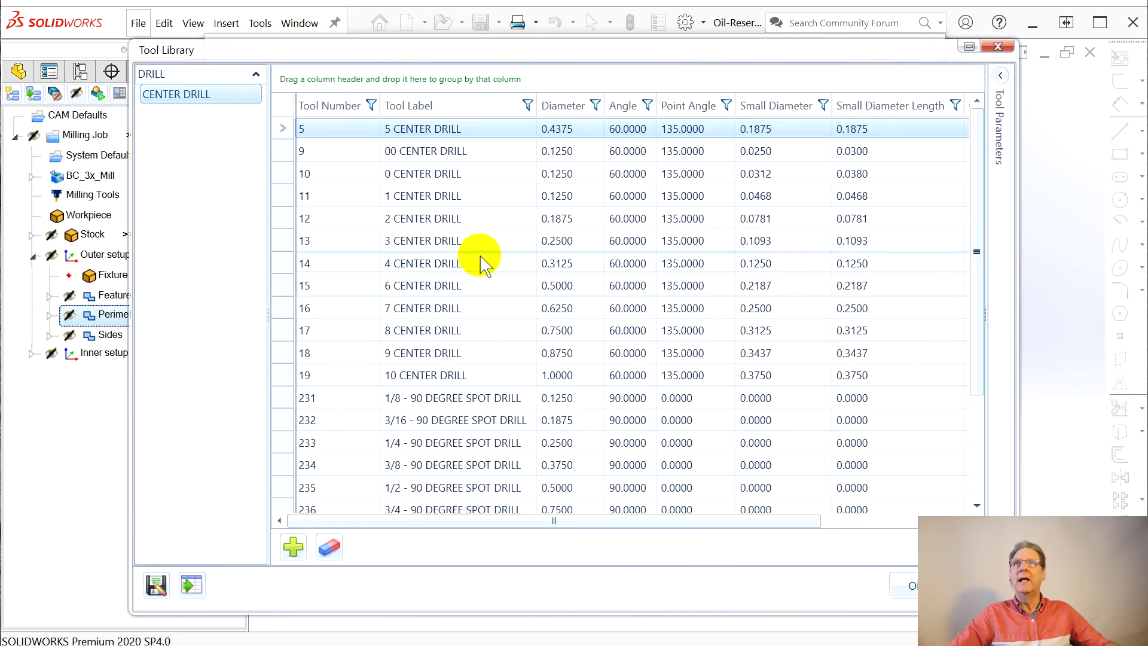
pyautogui.click(564, 240)
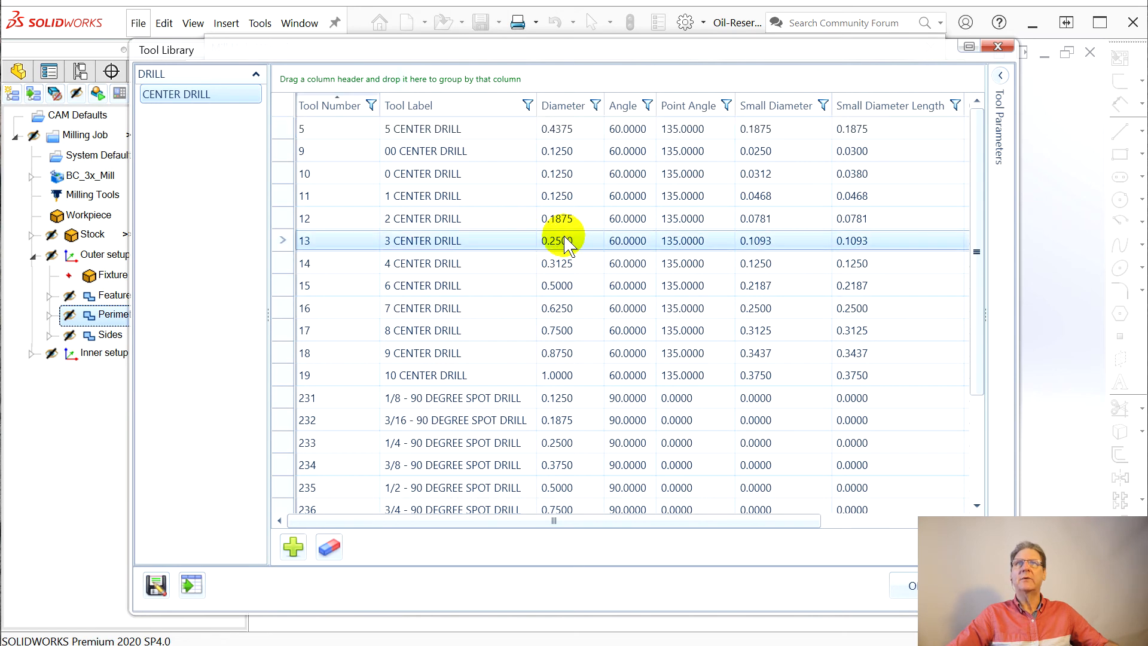
pyautogui.click(913, 589)
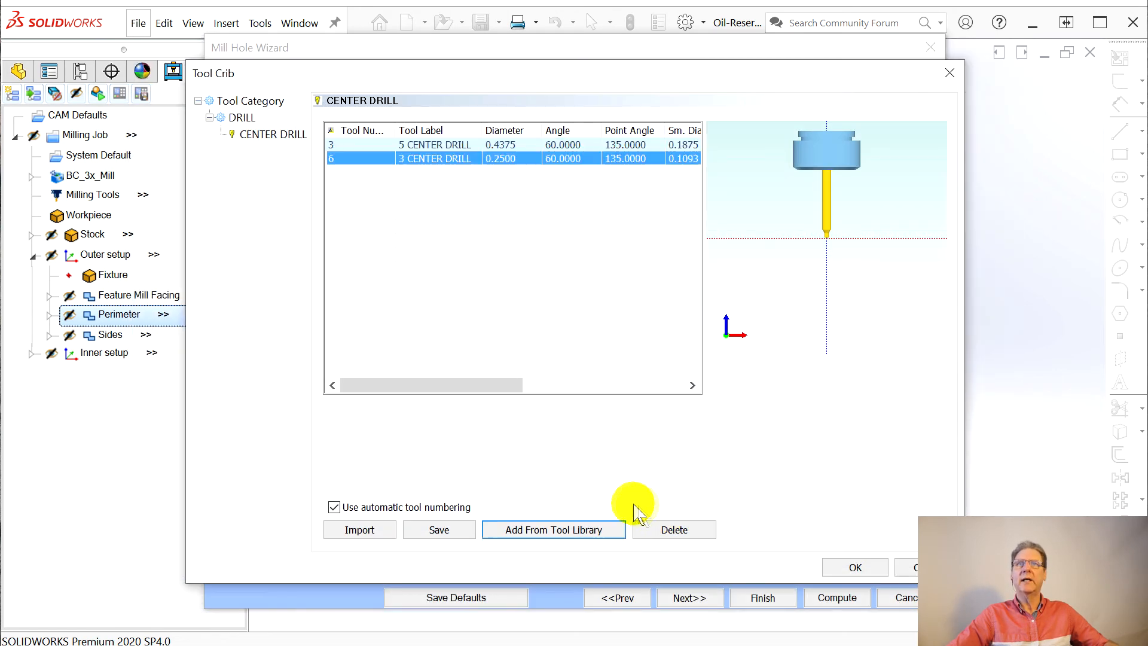
pyautogui.click(861, 566)
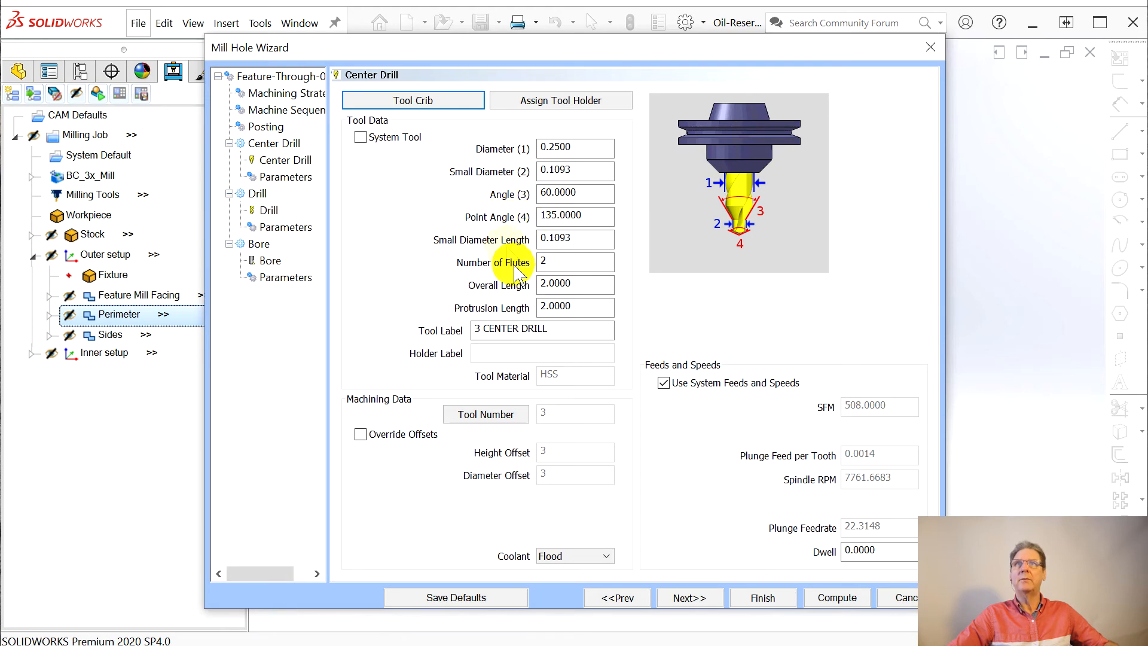
# Set the center drill operation's depth to 0.2
pyautogui.click(699, 599)
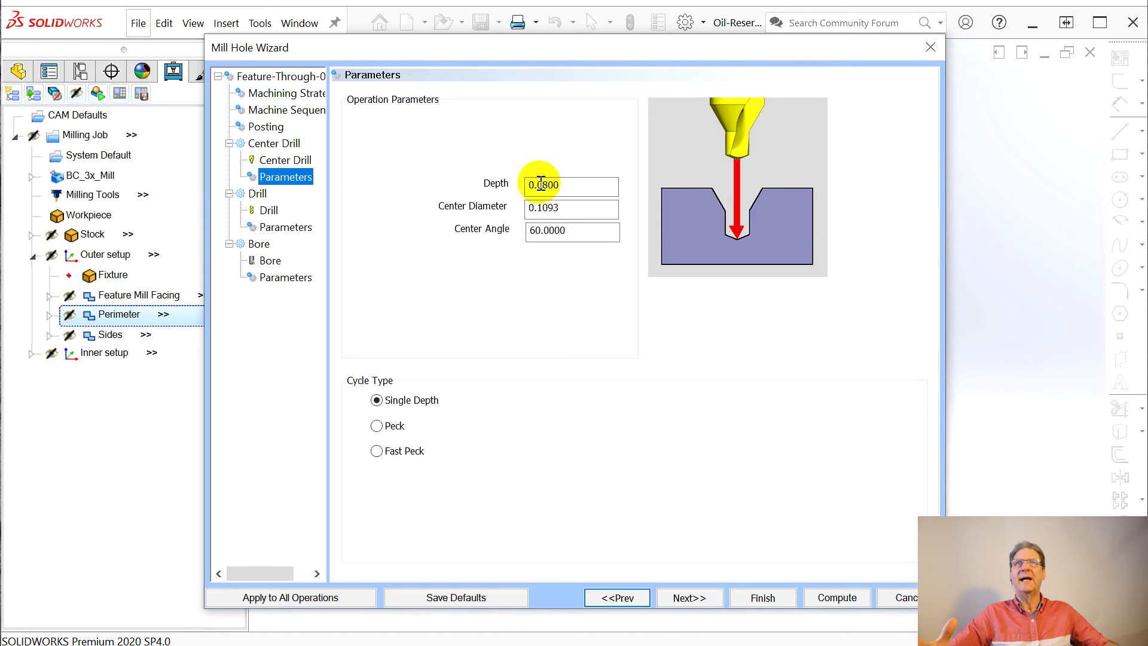
pyautogui.doubleClick(571, 185)
pyautogui.write('0.2')
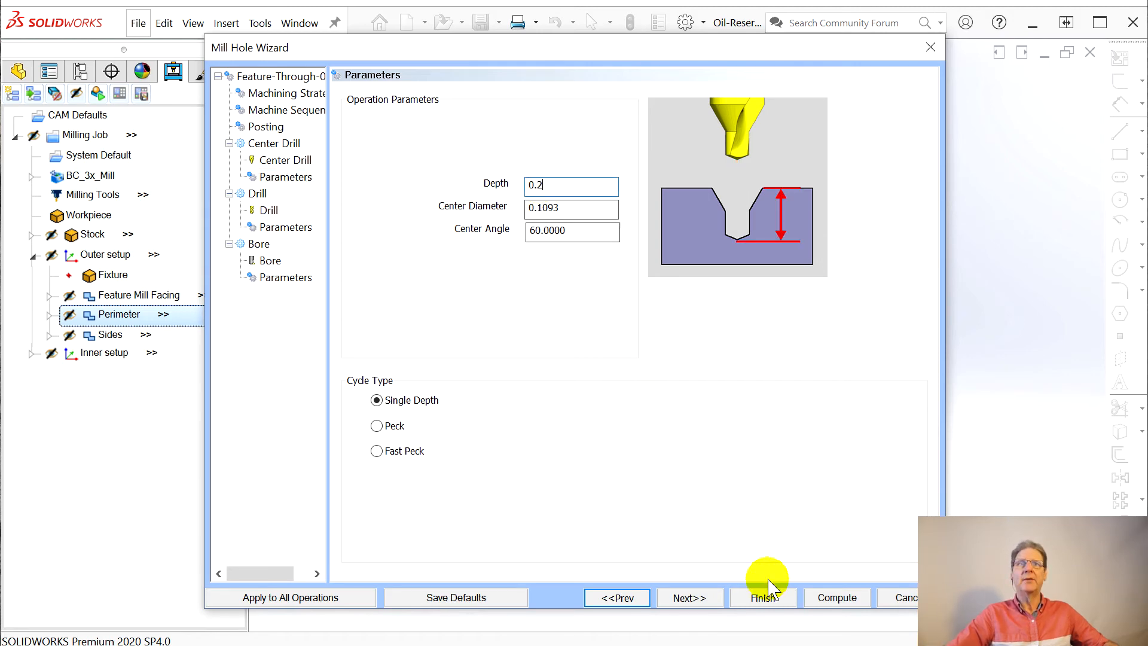
# Keep the default drill tool, use a Peck cycle, and set the drill's overall depth to 1.5 with Use Cutting Conditions off
pyautogui.click(688, 598)
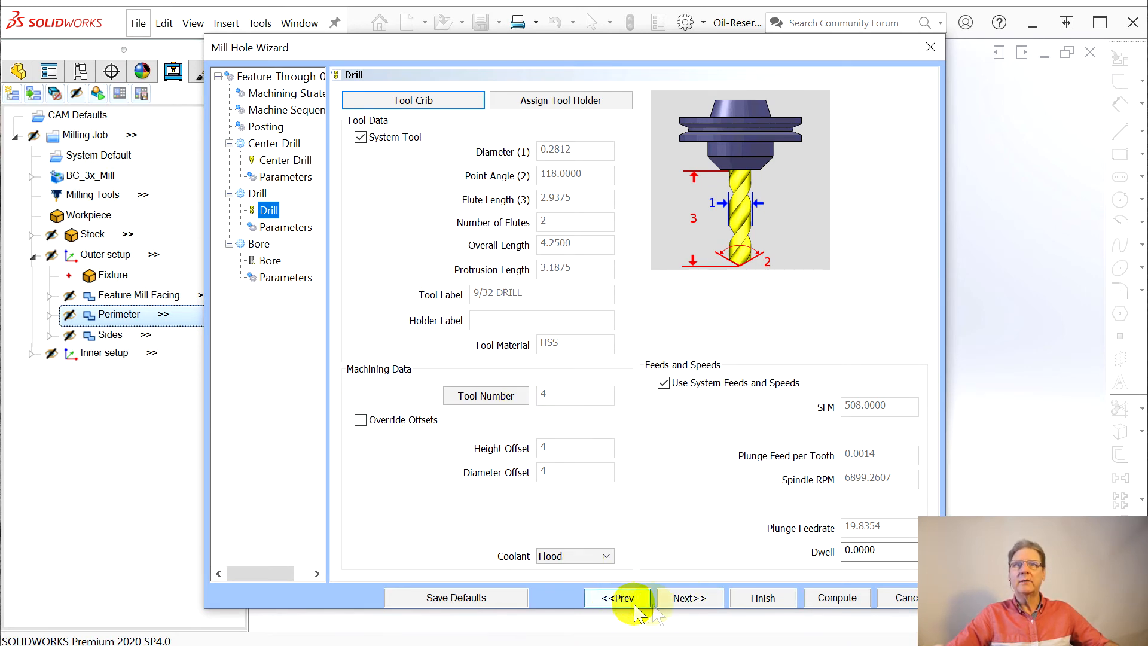
pyautogui.click(684, 597)
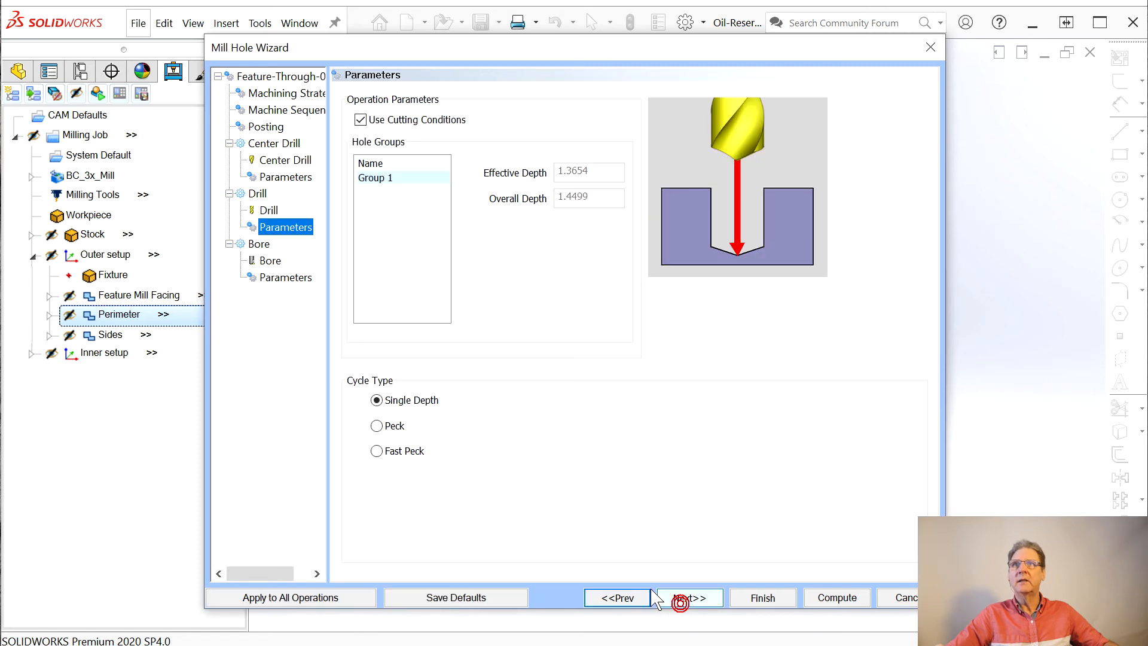
pyautogui.click(387, 427)
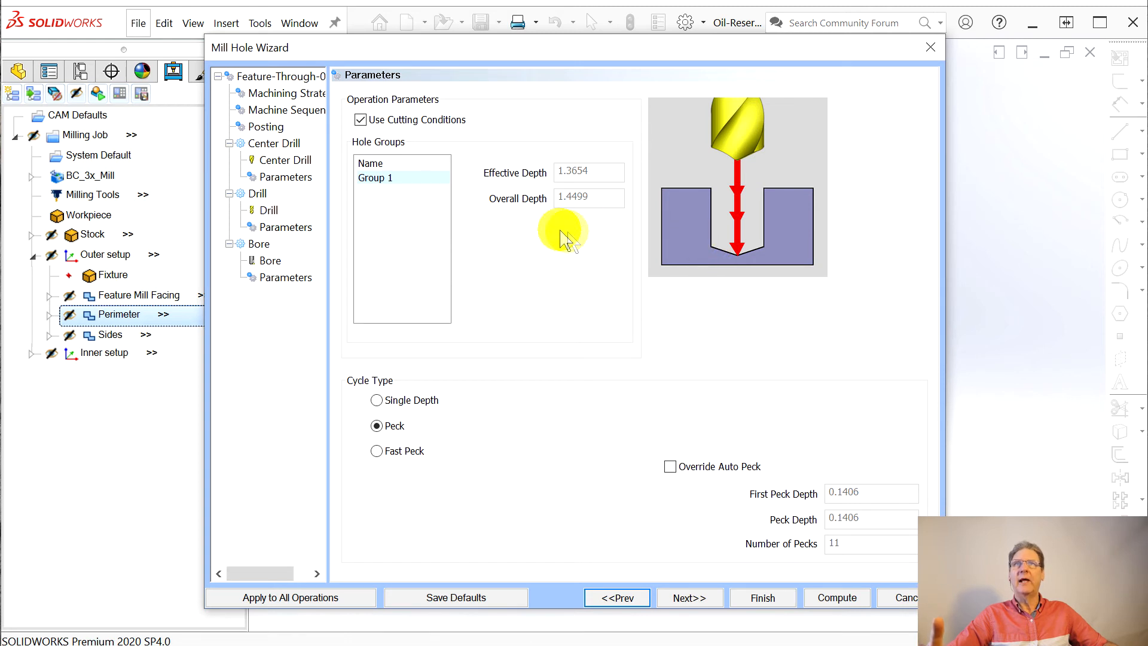
pyautogui.click(359, 121)
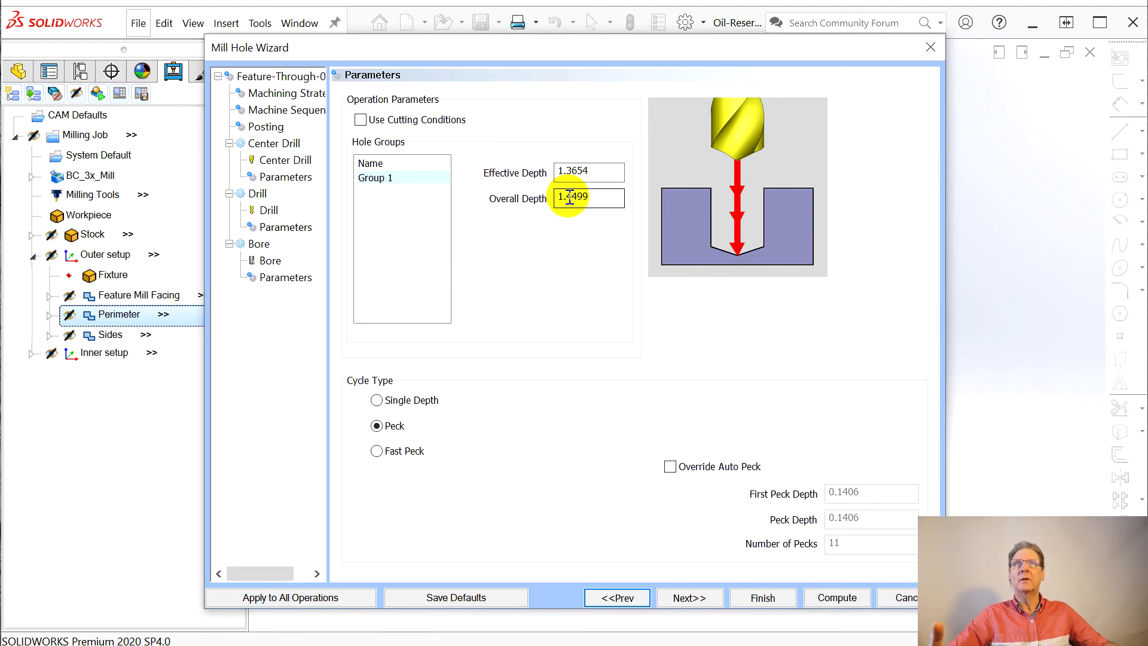
pyautogui.moveTo(569, 197); pyautogui.dragTo(605, 202)
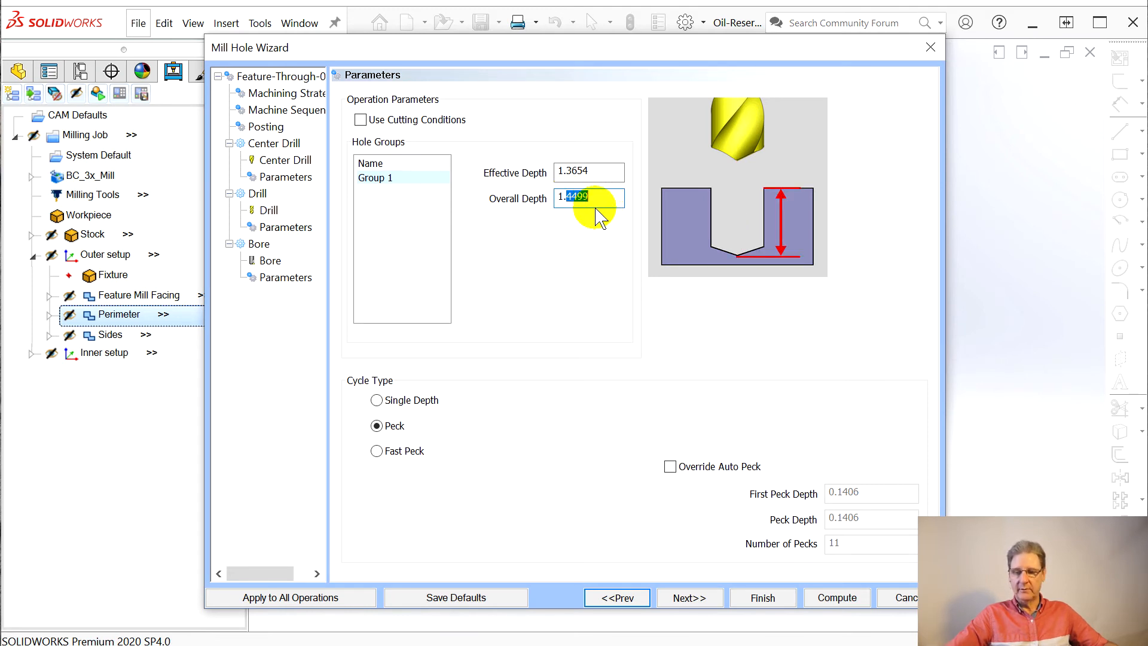
pyautogui.write('5')
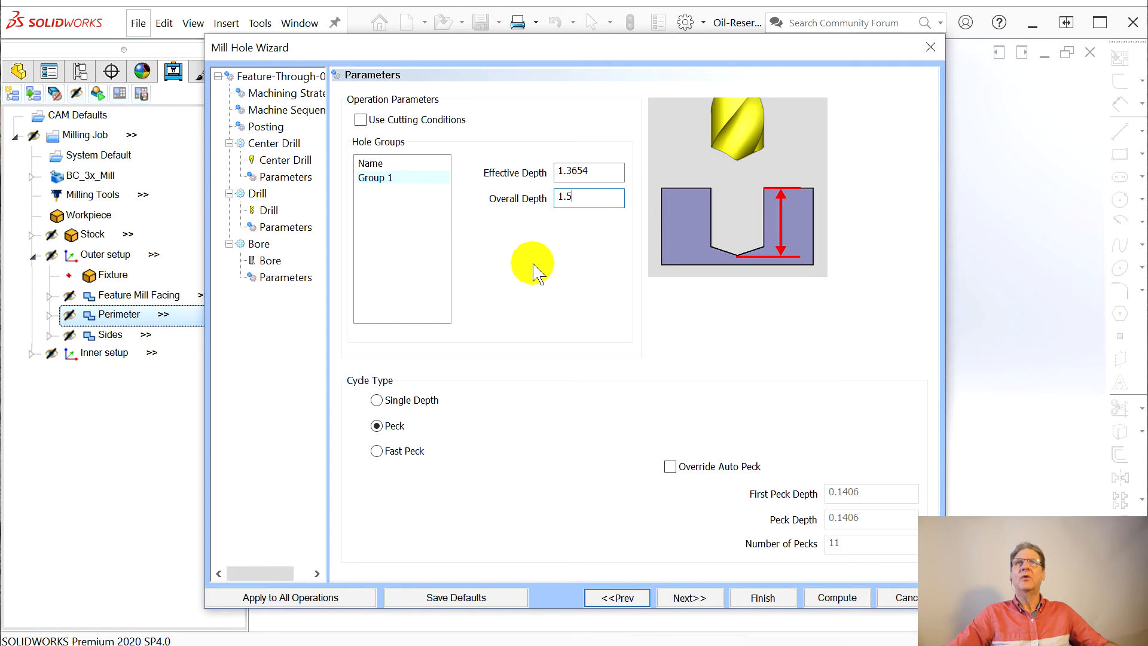
pyautogui.click(586, 173)
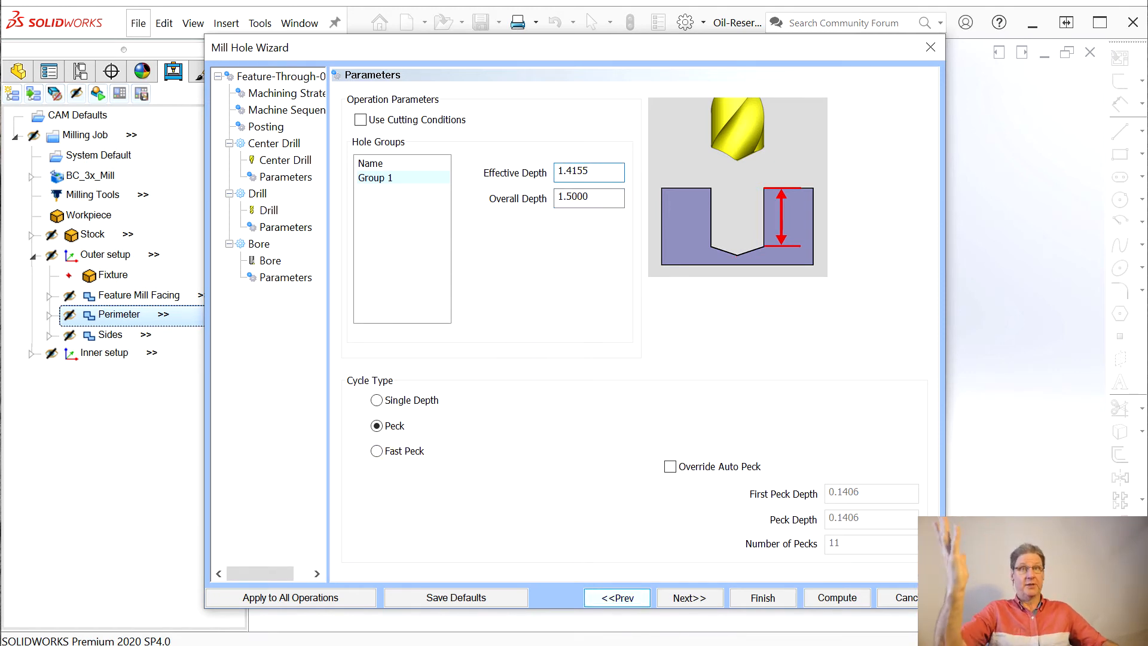
# Define a custom tool for the bore operation by turning System Tool off and setting its diameter to 0.44
pyautogui.click(684, 597)
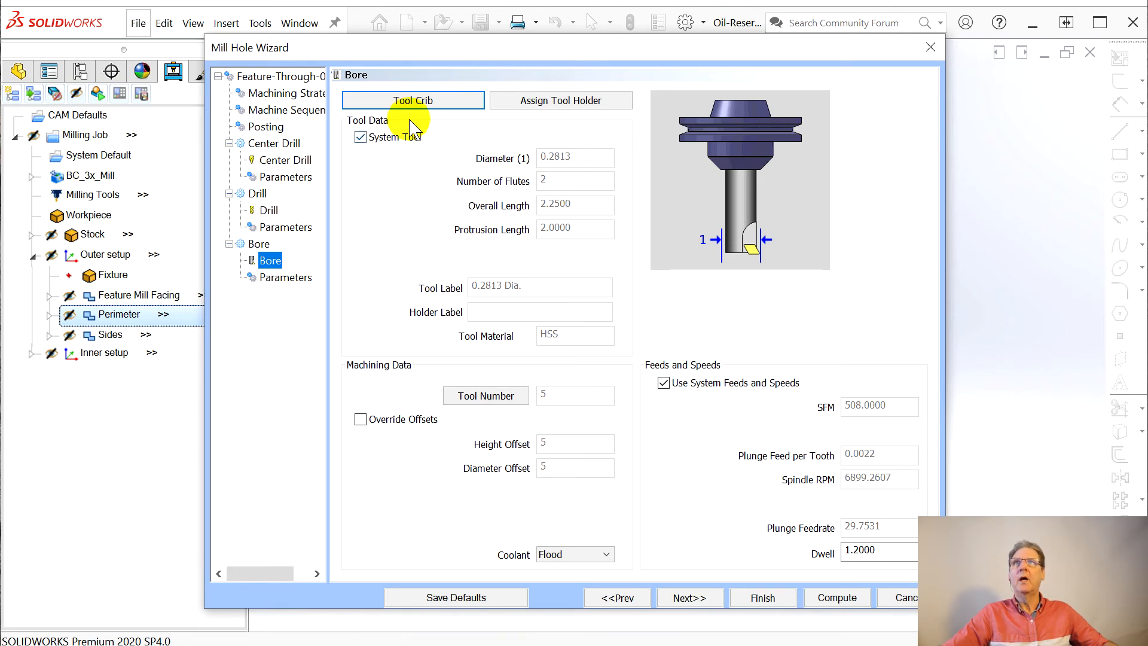
pyautogui.click(360, 137)
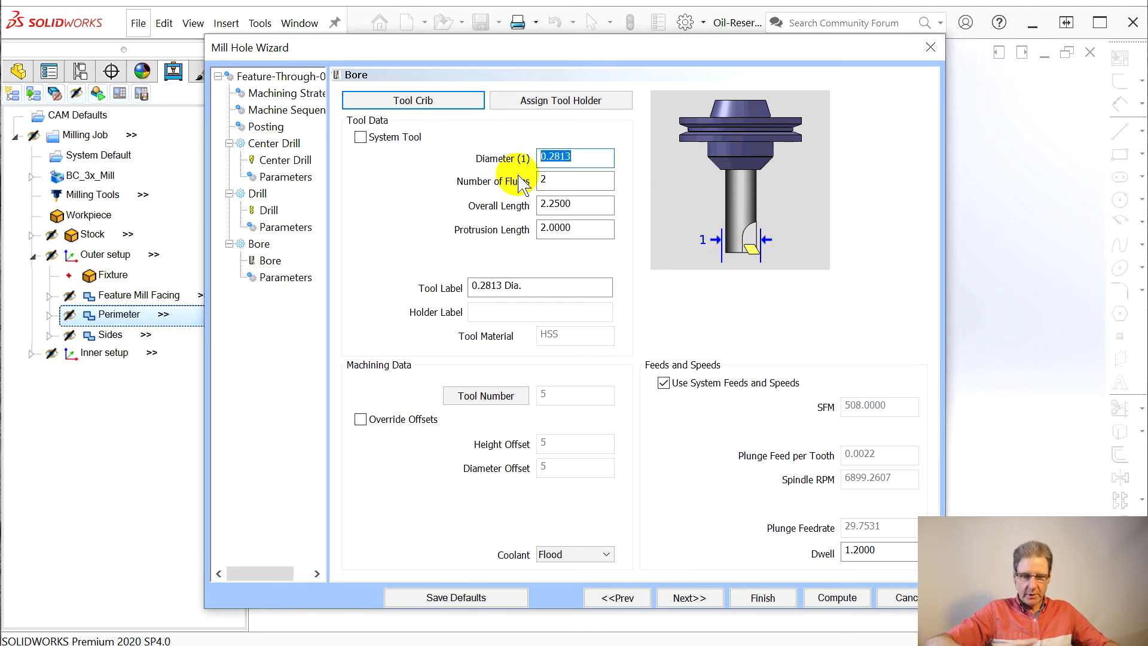
pyautogui.write('0.44')
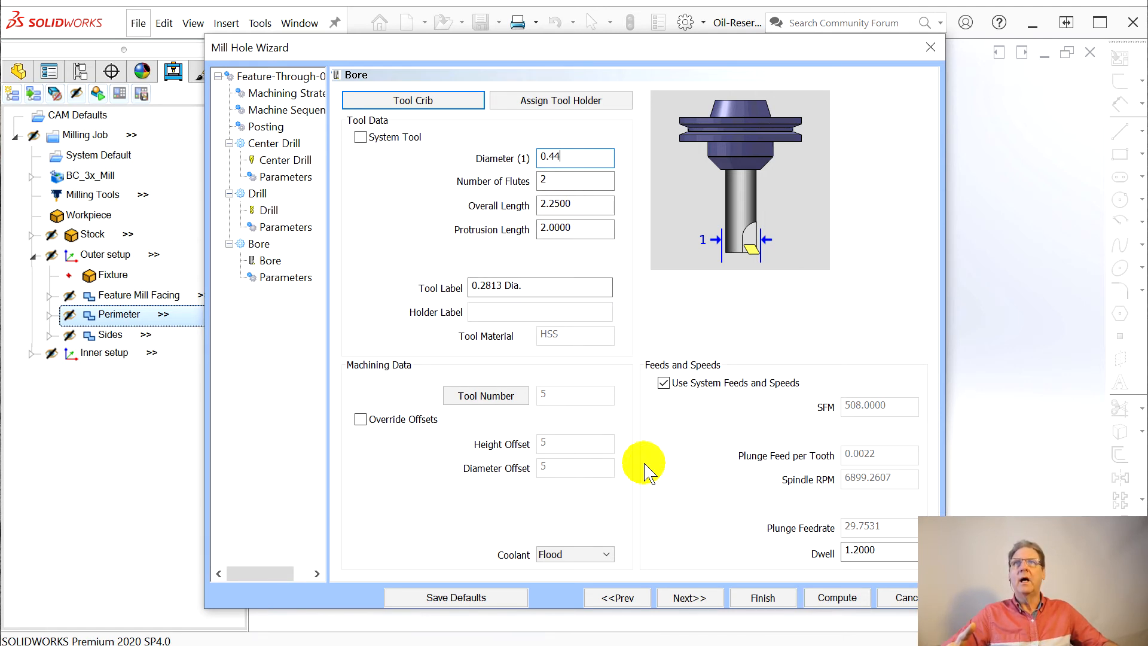
# Turn off Use Cutting Conditions for the bore, set its overall depth to 0.5, and compute the hole feature's toolpath
pyautogui.click(689, 597)
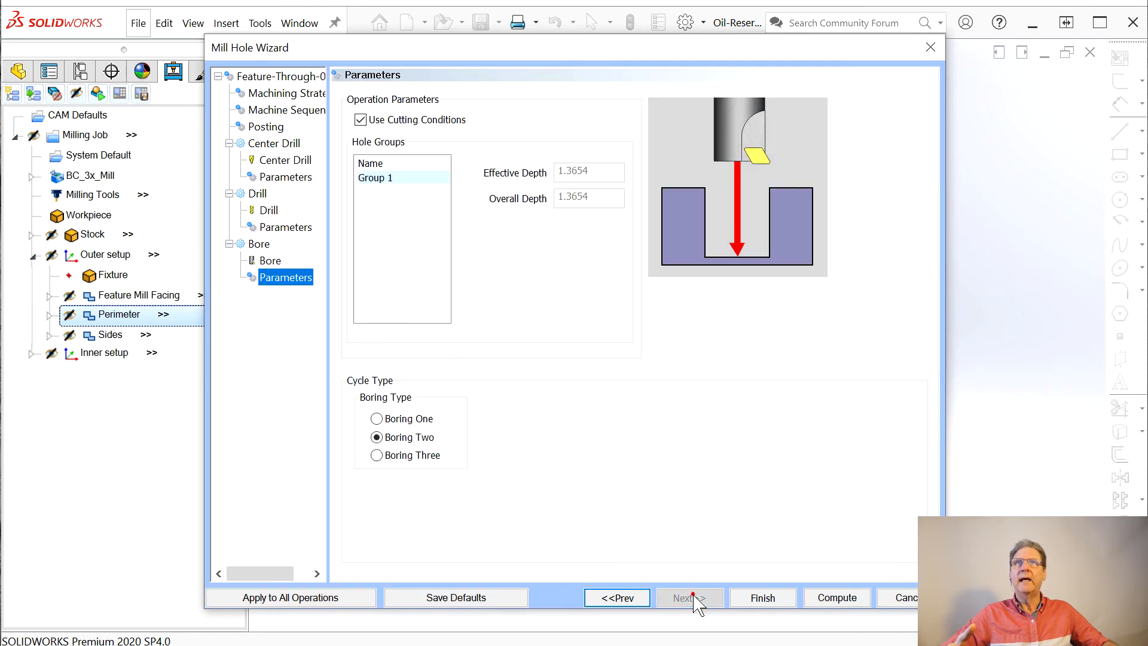
pyautogui.click(361, 120)
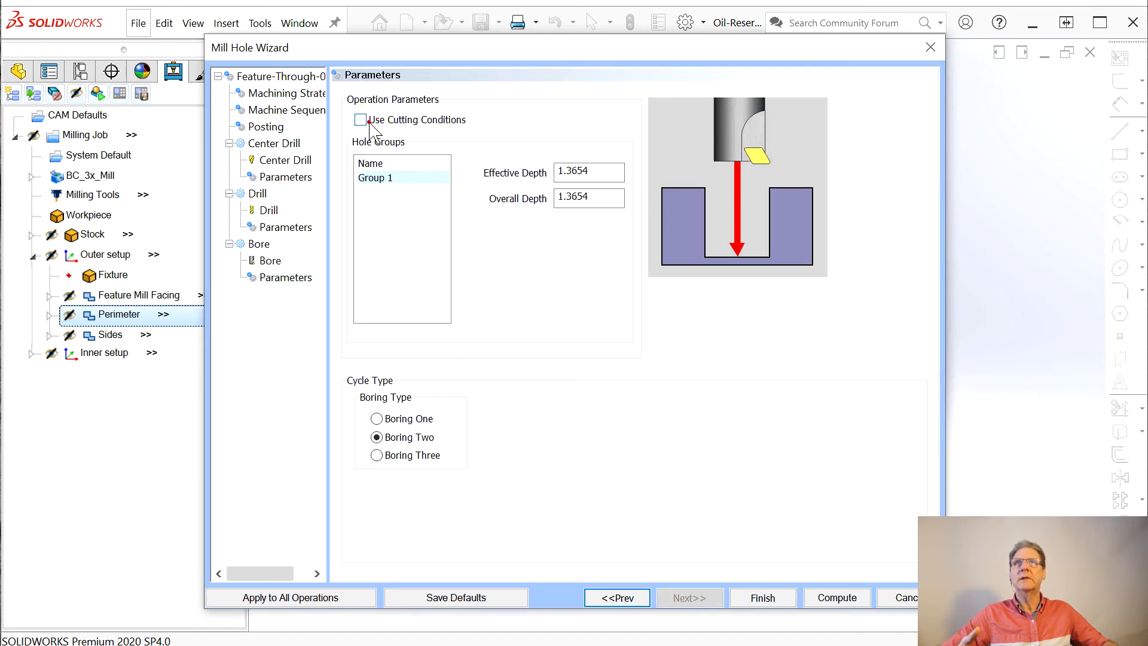
pyautogui.click(603, 204)
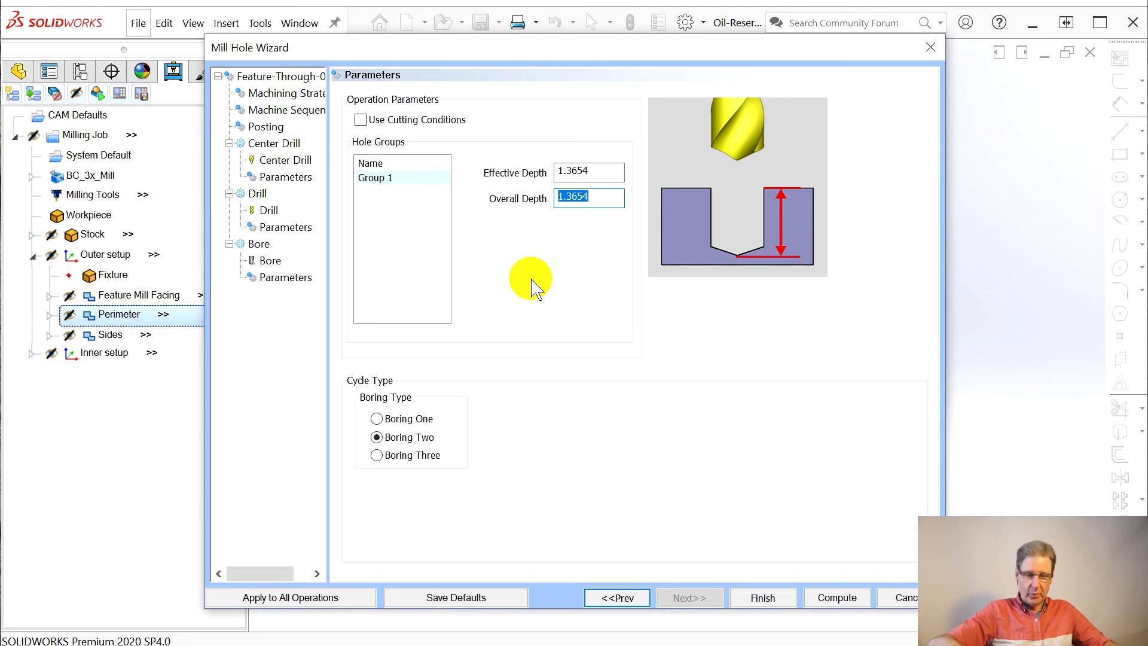
pyautogui.write('0.5000')
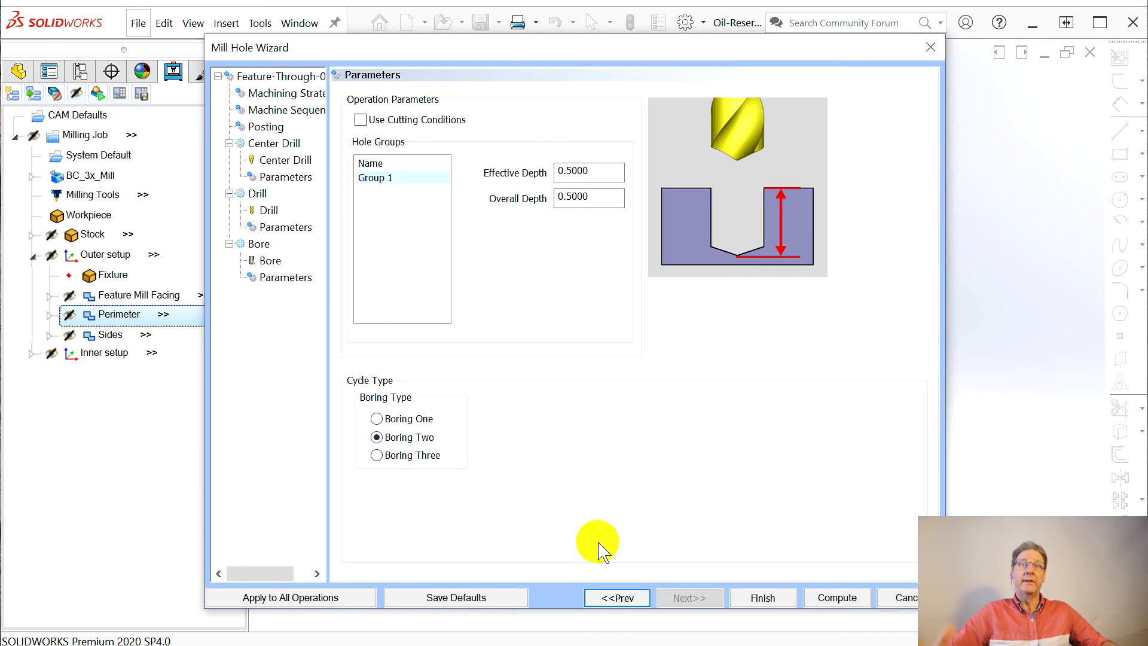
pyautogui.click(841, 599)
pyautogui.moveTo(593, 351); pyautogui.dragTo(461, 507, button='middle')
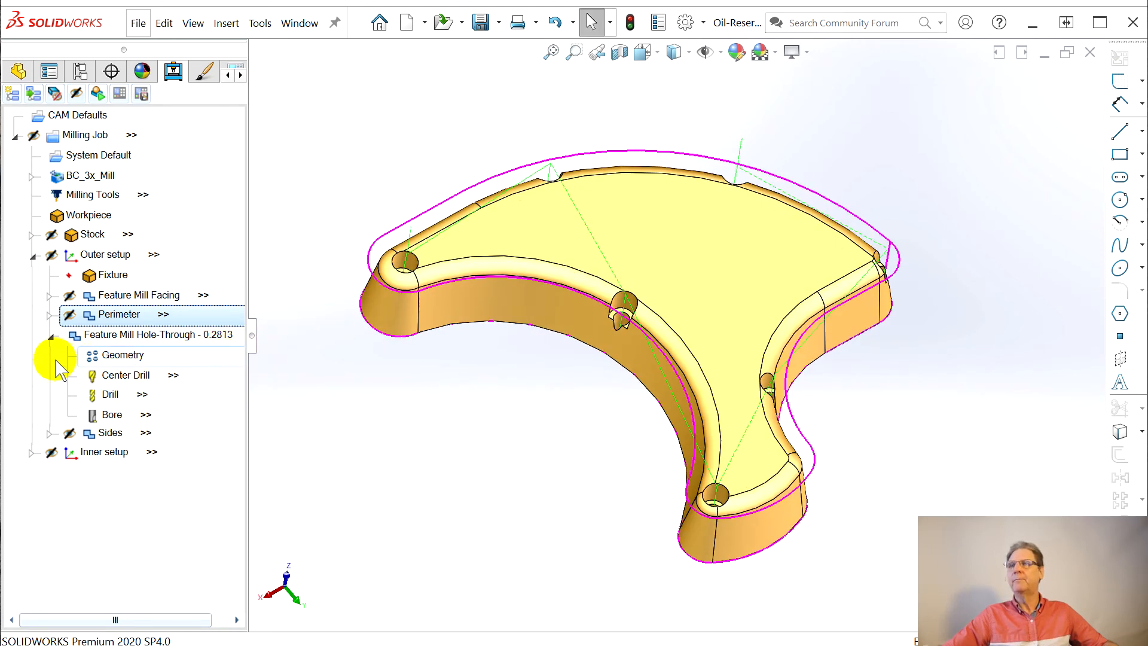
pyautogui.click(51, 338)
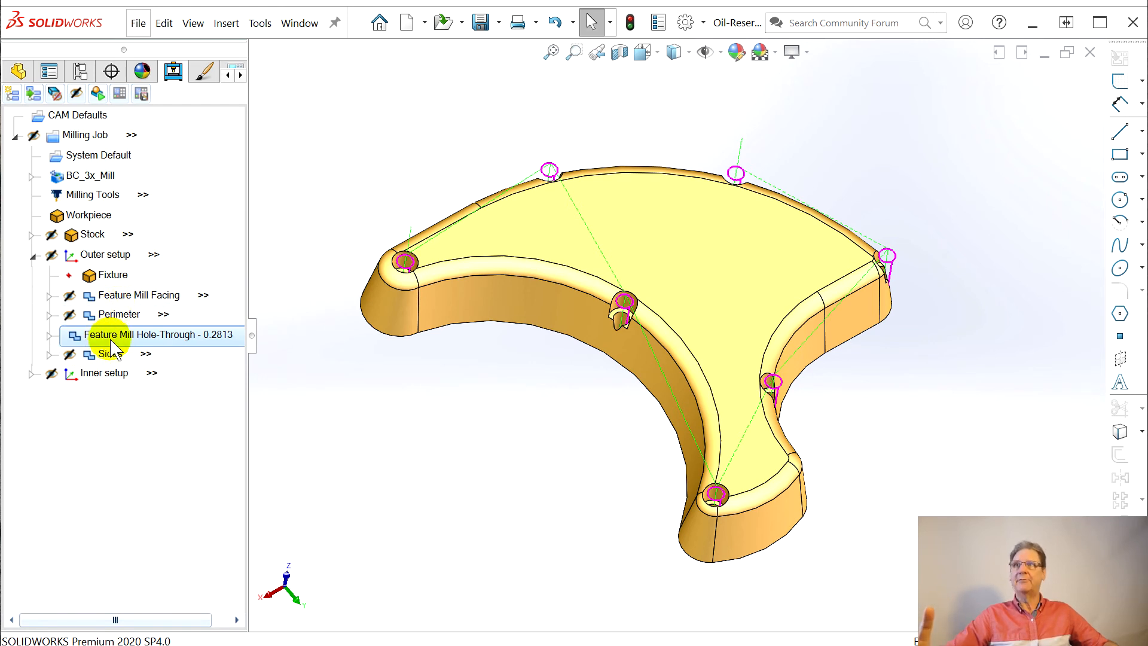
# Move the Sides operation after the hole feature's Bore operation in the Milling Job's machining order
pyautogui.rightClick(85, 136)
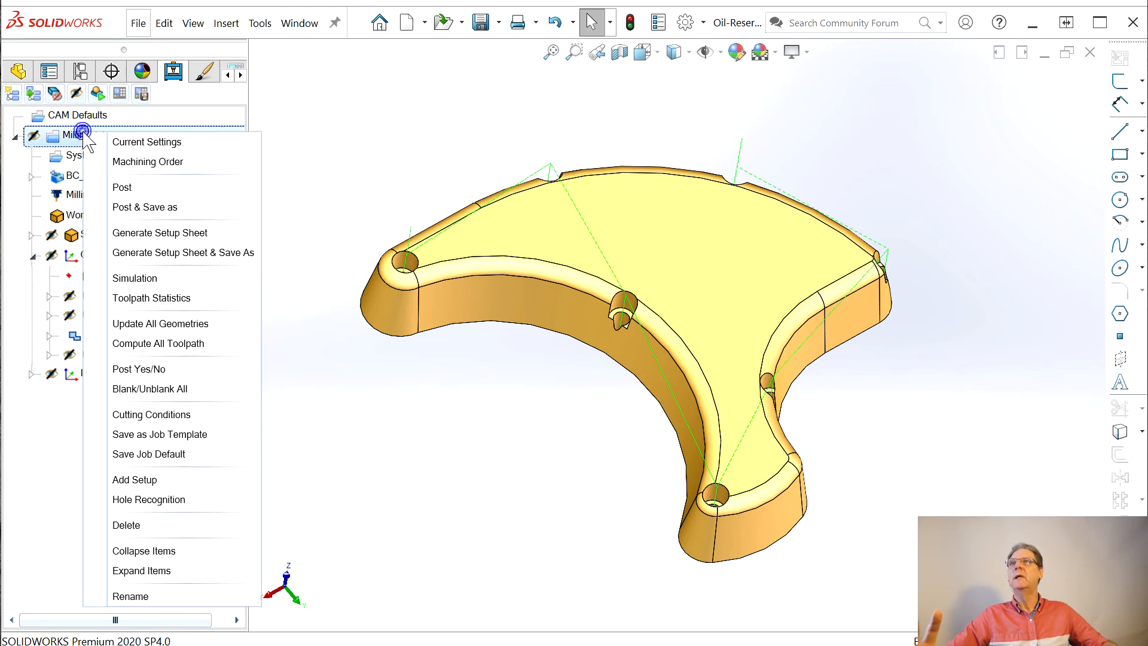
pyautogui.click(149, 168)
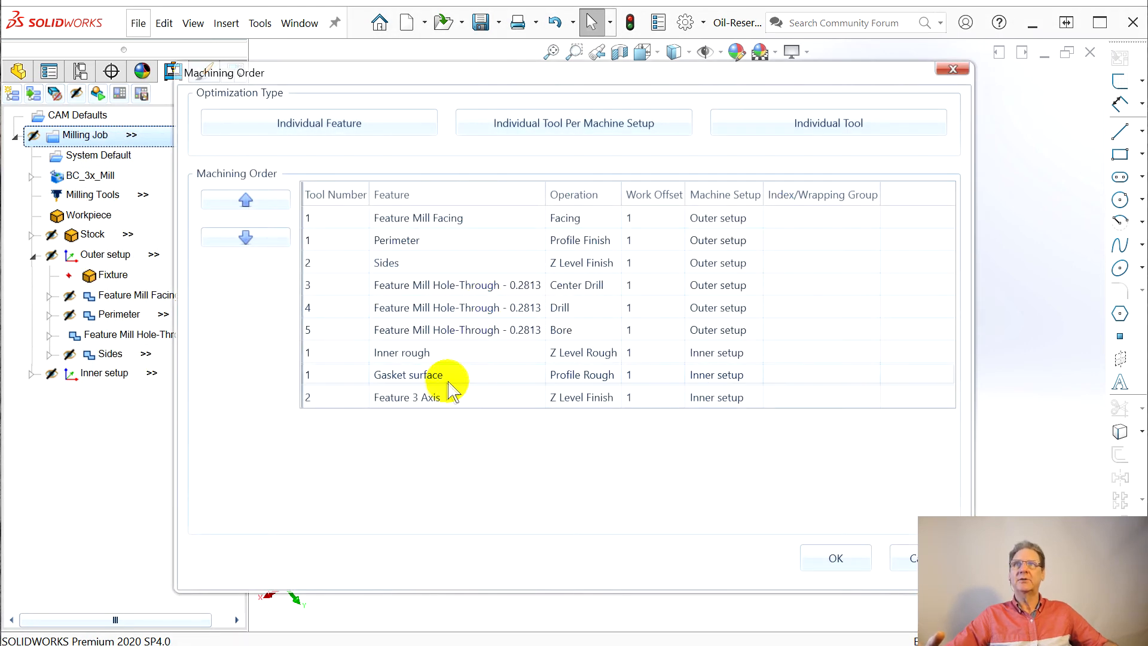
pyautogui.click(396, 263)
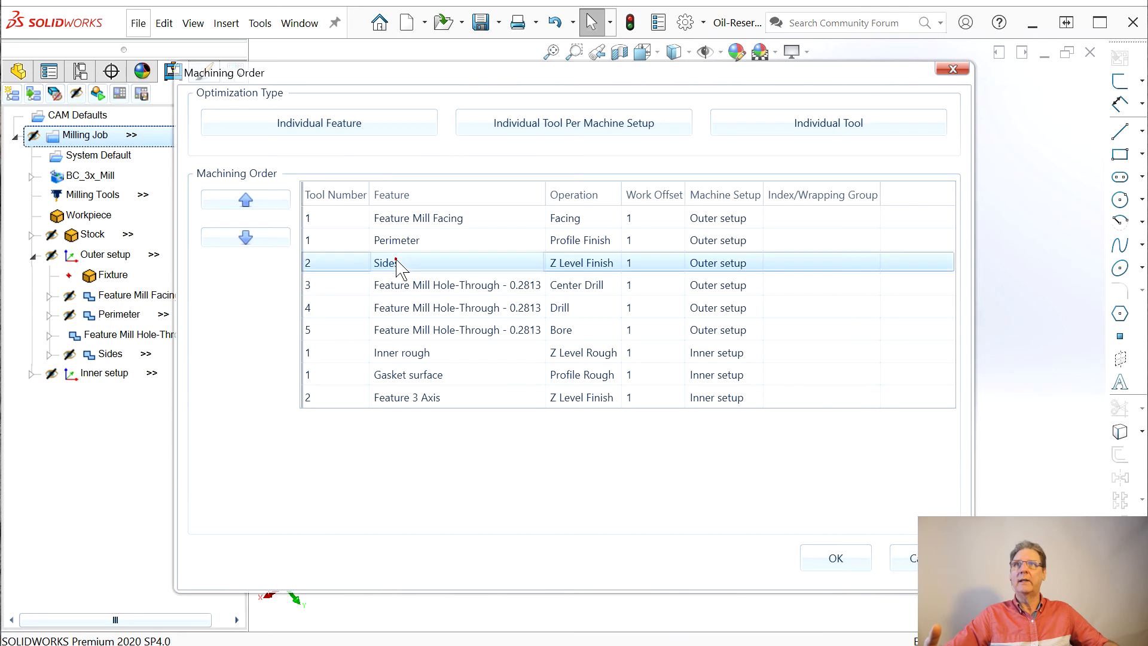
pyautogui.click(245, 236)
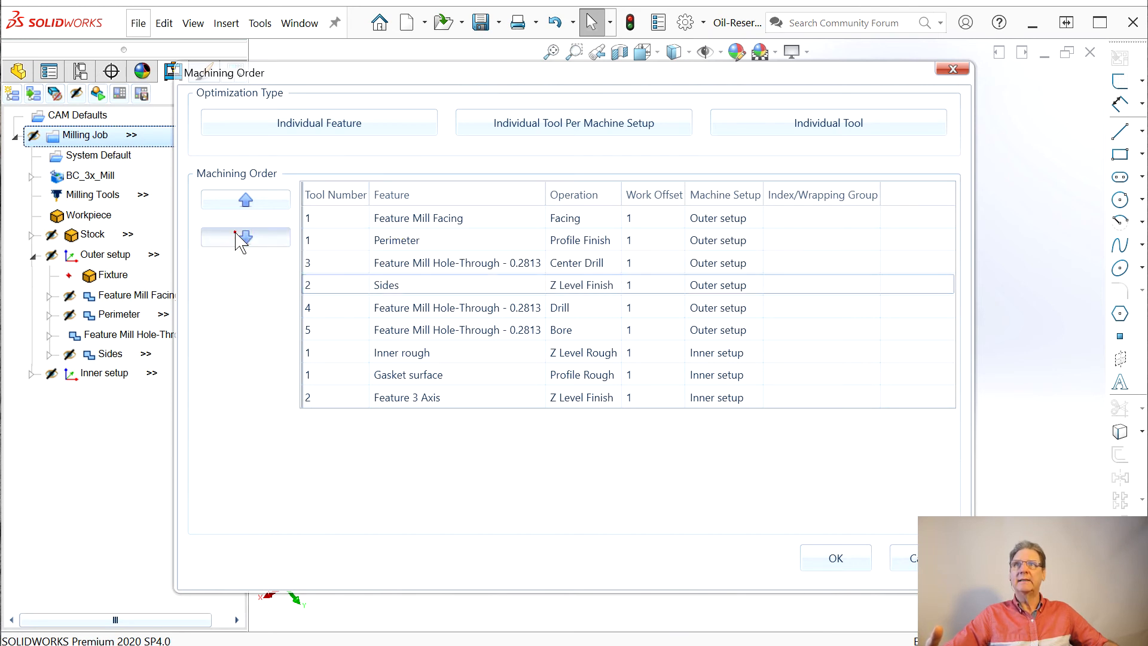
pyautogui.click(245, 237)
pyautogui.click(244, 236)
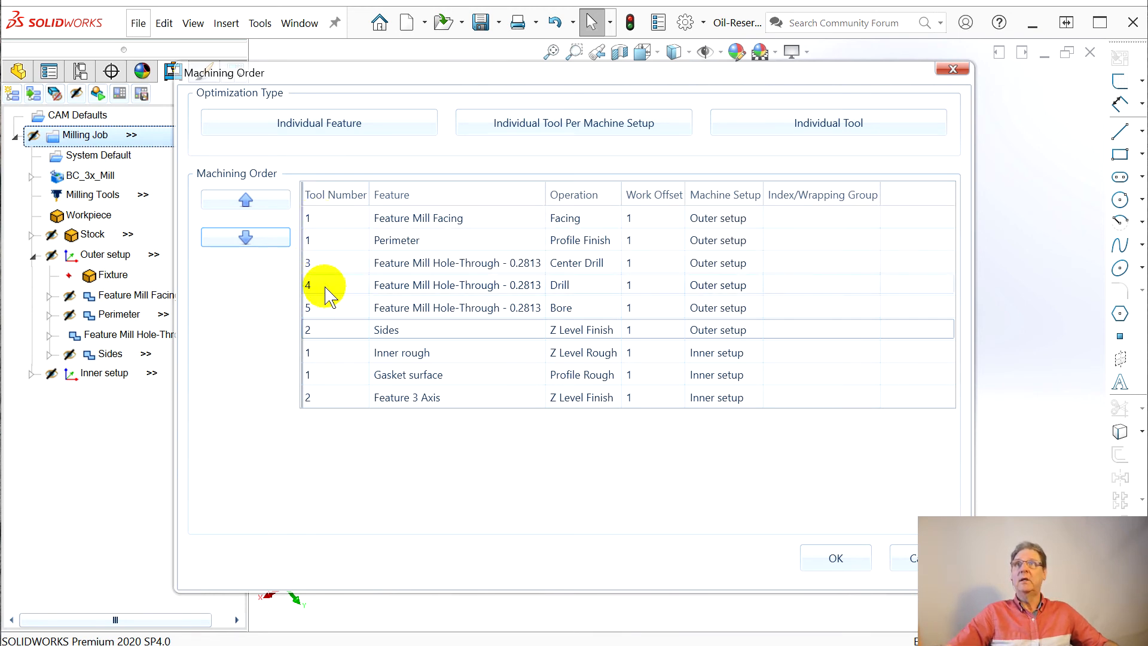
pyautogui.click(836, 558)
# Hide all toolpaths on the part and save the file
pyautogui.moveTo(478, 497); pyautogui.dragTo(492, 426, button='middle')
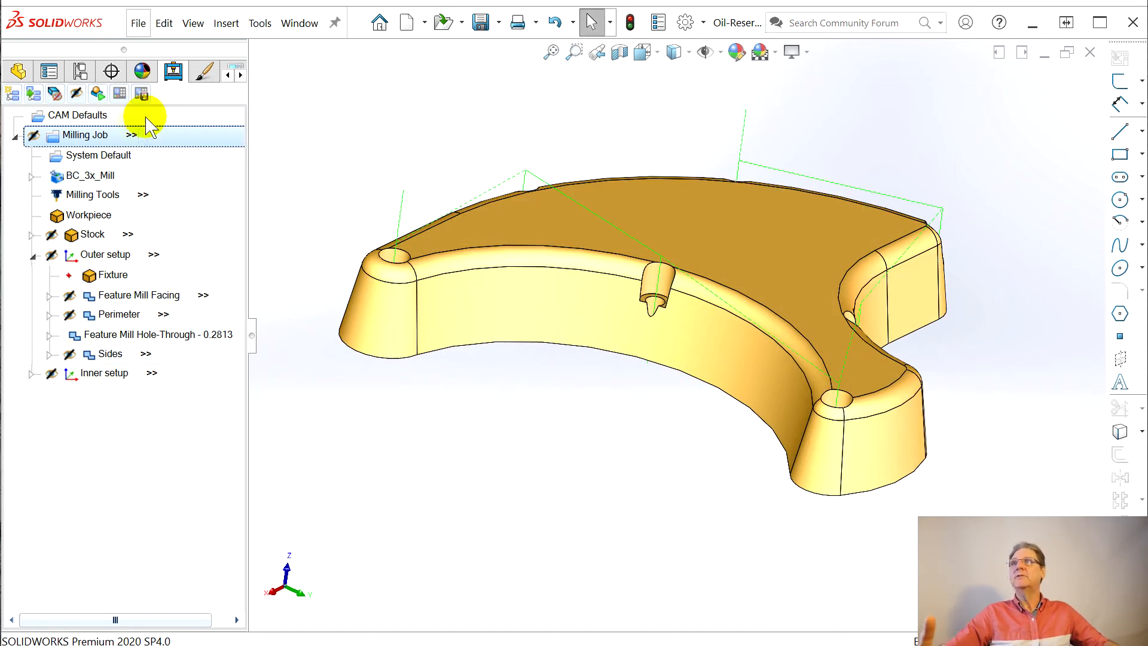
pyautogui.click(75, 91)
pyautogui.click(75, 91)
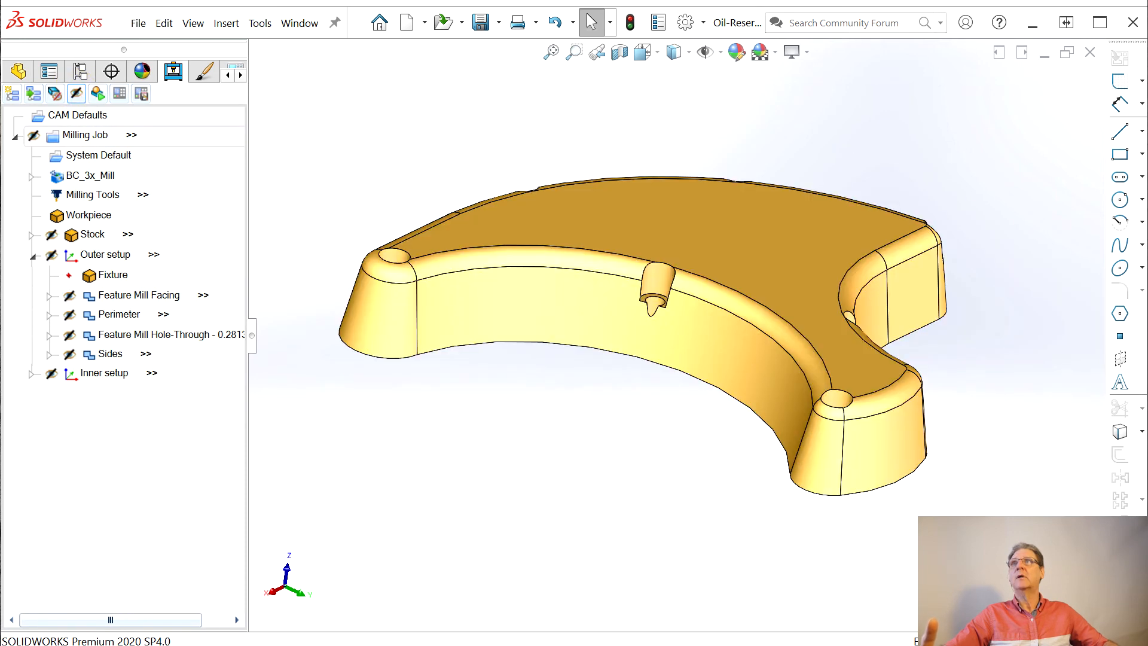
pyautogui.click(139, 24)
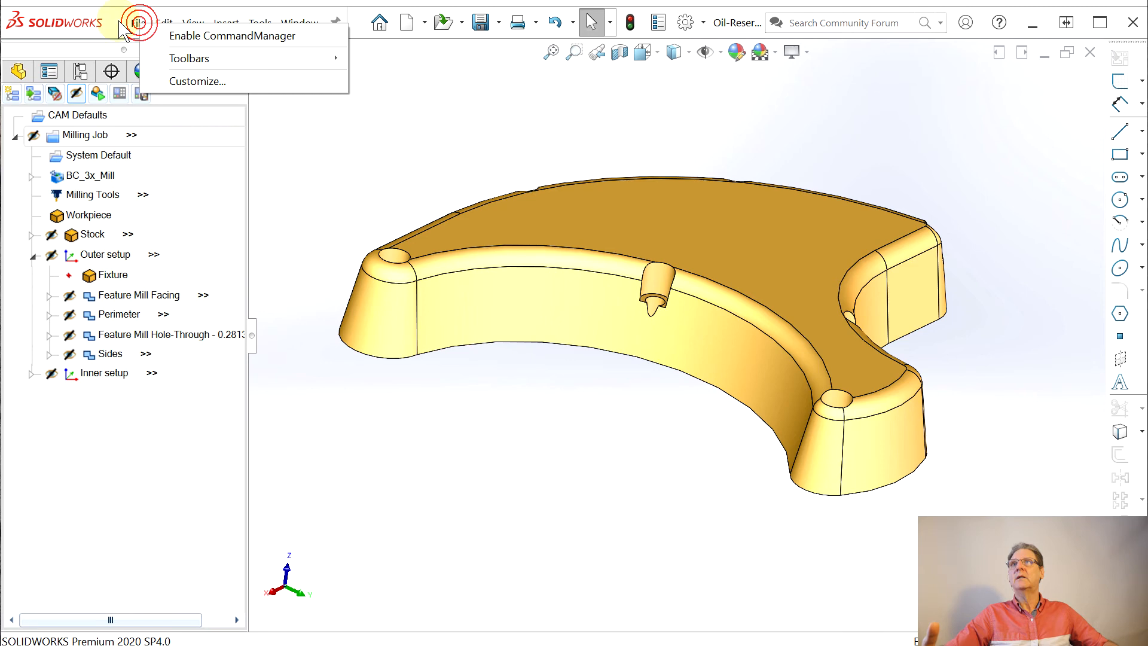
pyautogui.click(138, 23)
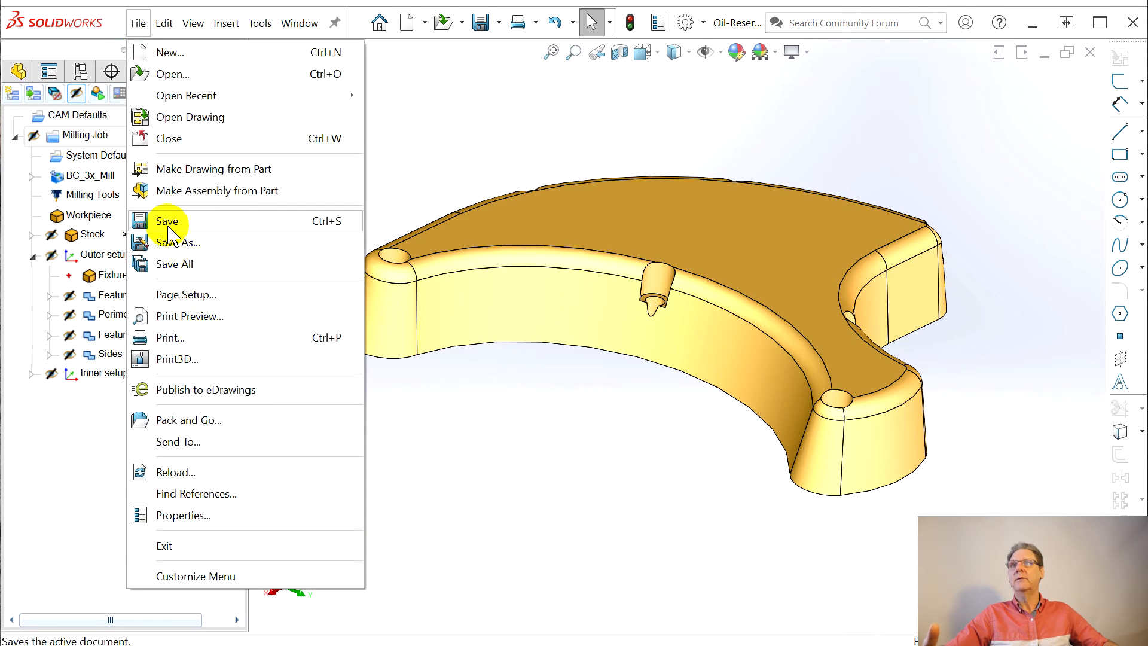
pyautogui.click(168, 223)
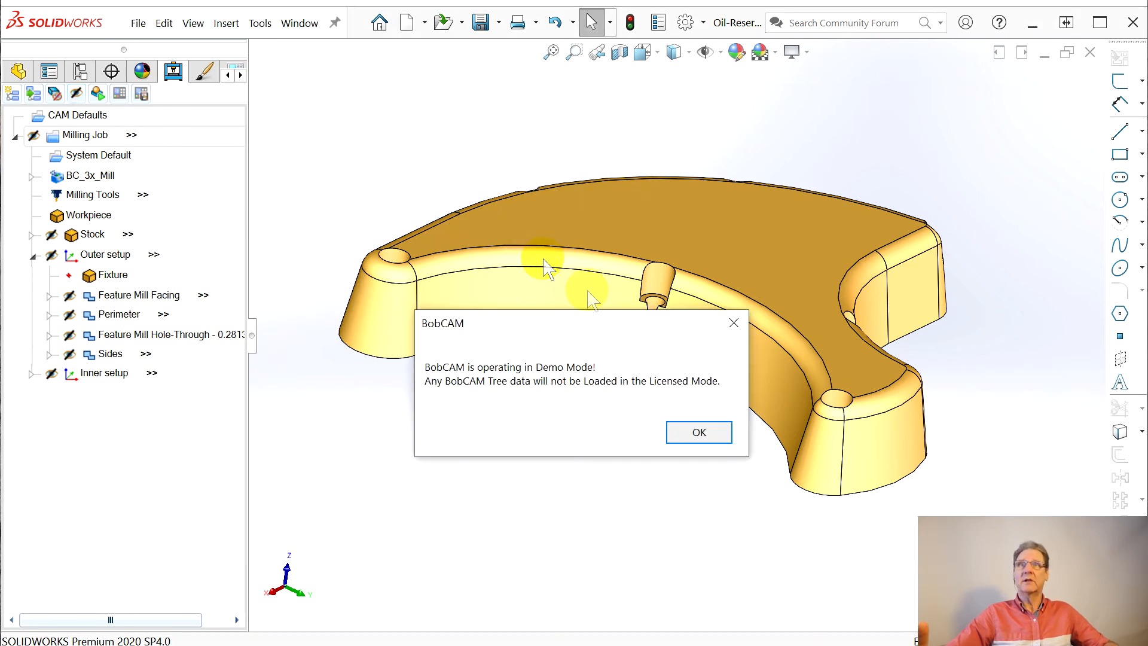
pyautogui.click(708, 433)
# Run the machining simulation with the toolpath display hidden, and examine the cut stock from several angles
pyautogui.moveTo(628, 431); pyautogui.dragTo(600, 445, button='middle')
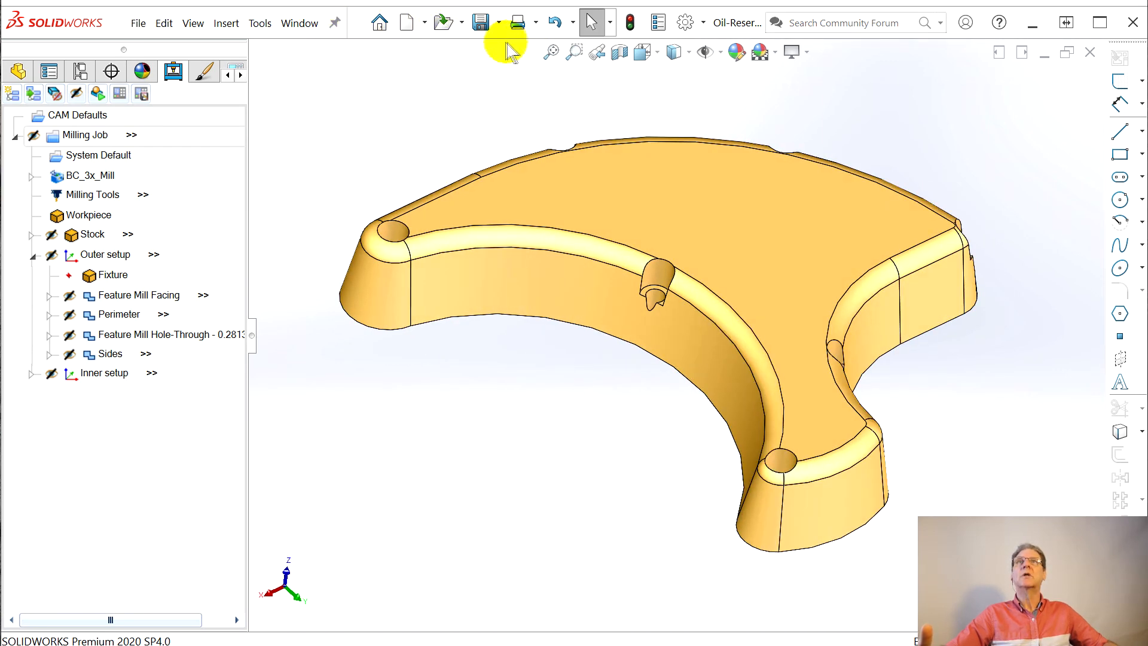
pyautogui.click(83, 95)
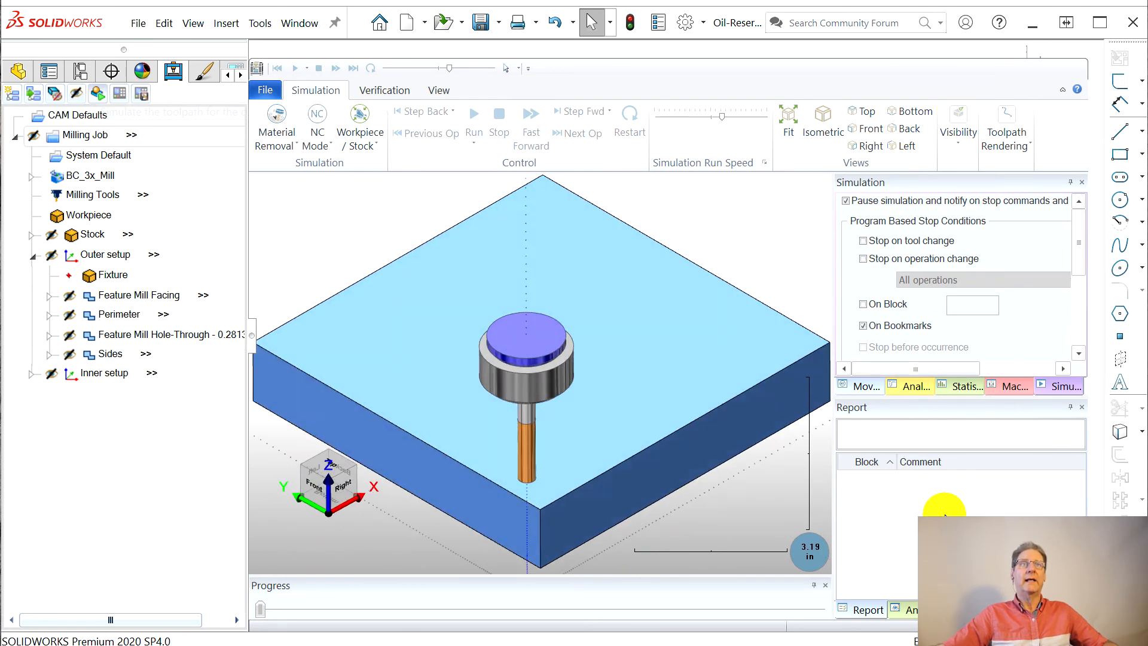
pyautogui.click(959, 123)
pyautogui.click(907, 203)
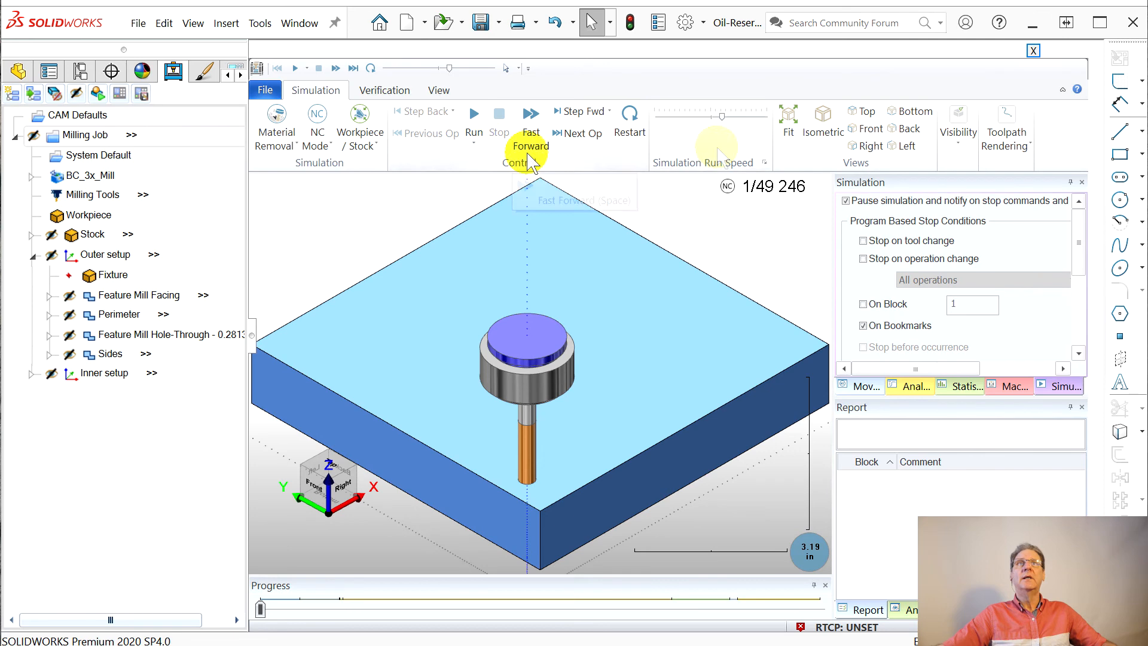
pyautogui.click(472, 117)
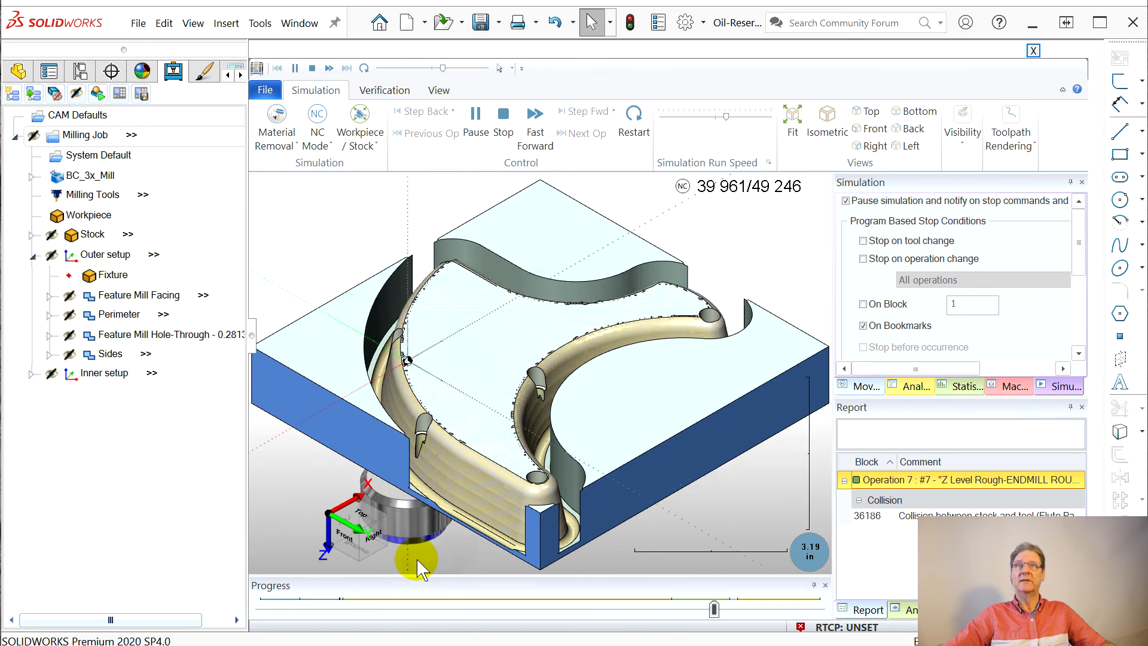
pyautogui.moveTo(461, 439); pyautogui.dragTo(580, 405, button='middle')
pyautogui.moveTo(533, 482); pyautogui.dragTo(446, 511, button='middle')
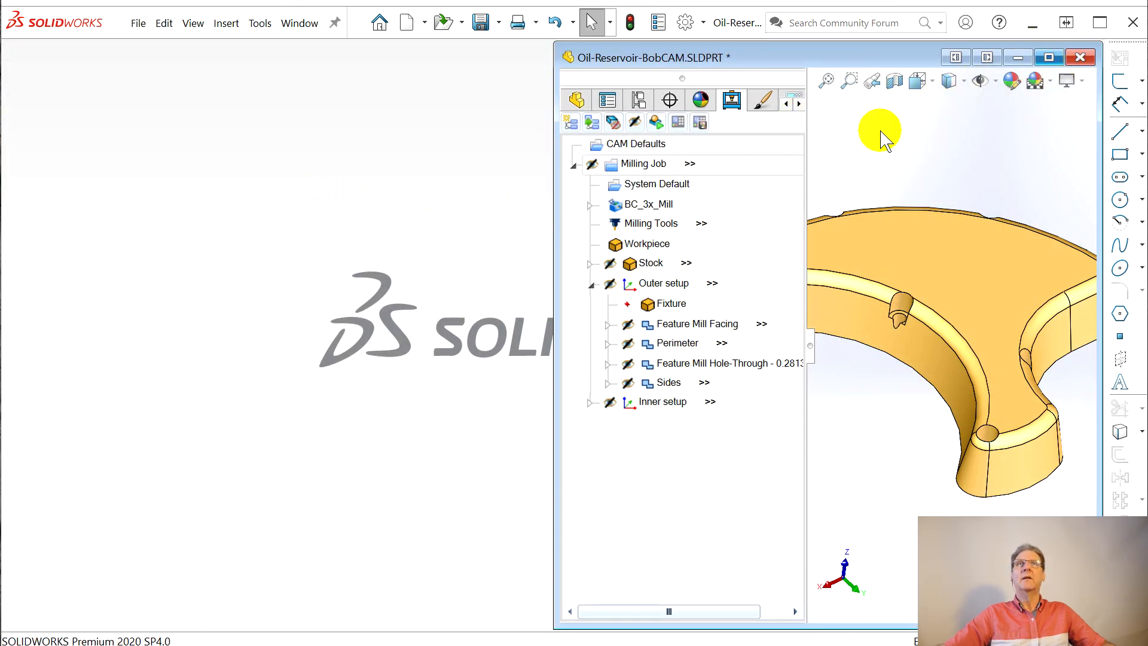
# Maximize the part window and save the part again
pyautogui.click(1048, 58)
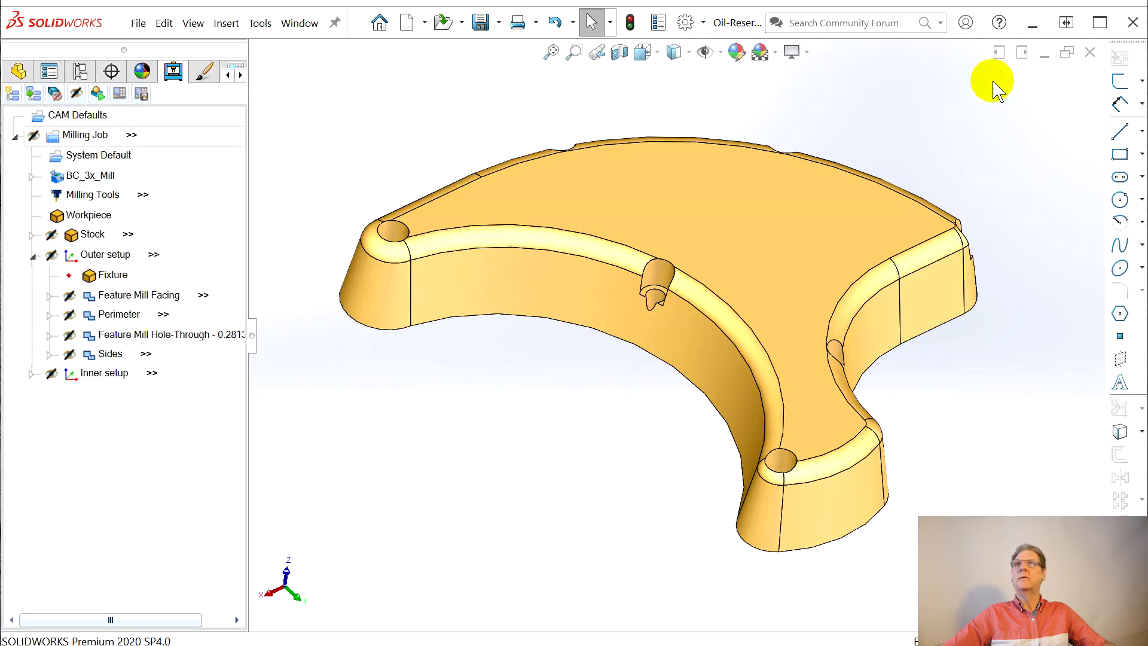
pyautogui.click(127, 130)
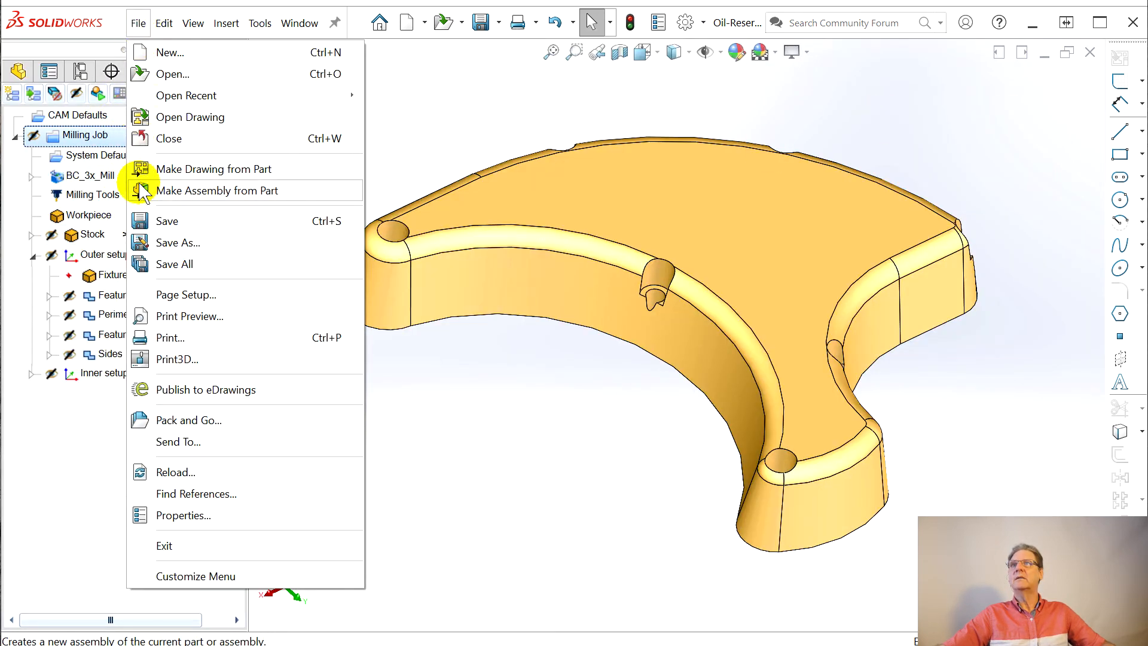
pyautogui.click(199, 144)
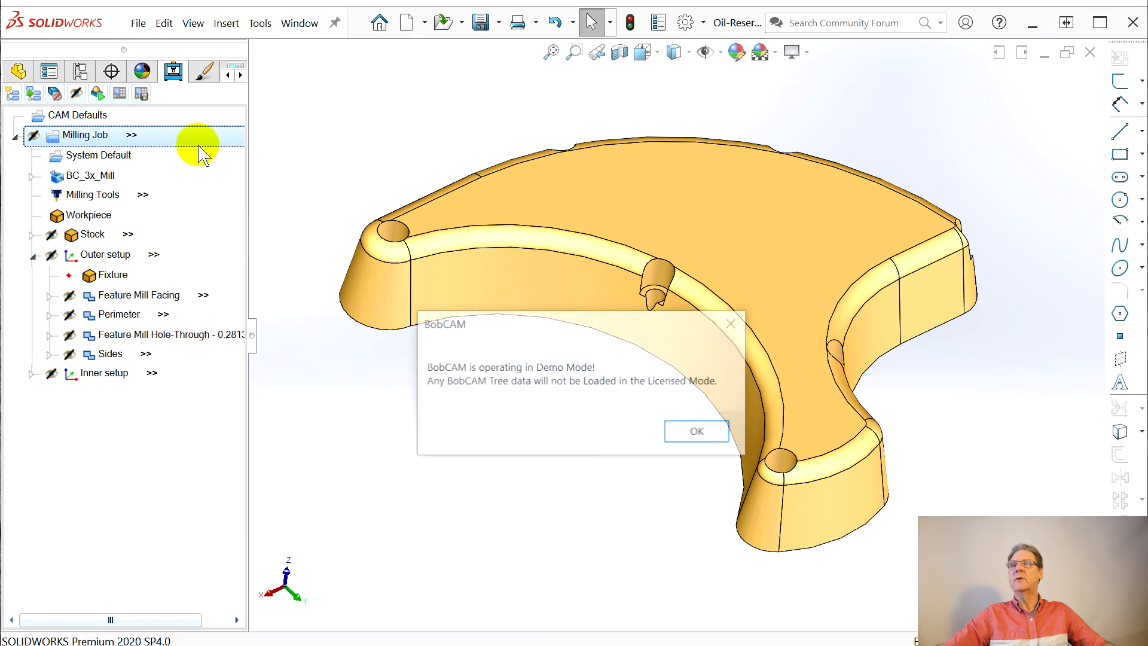
pyautogui.click(710, 436)
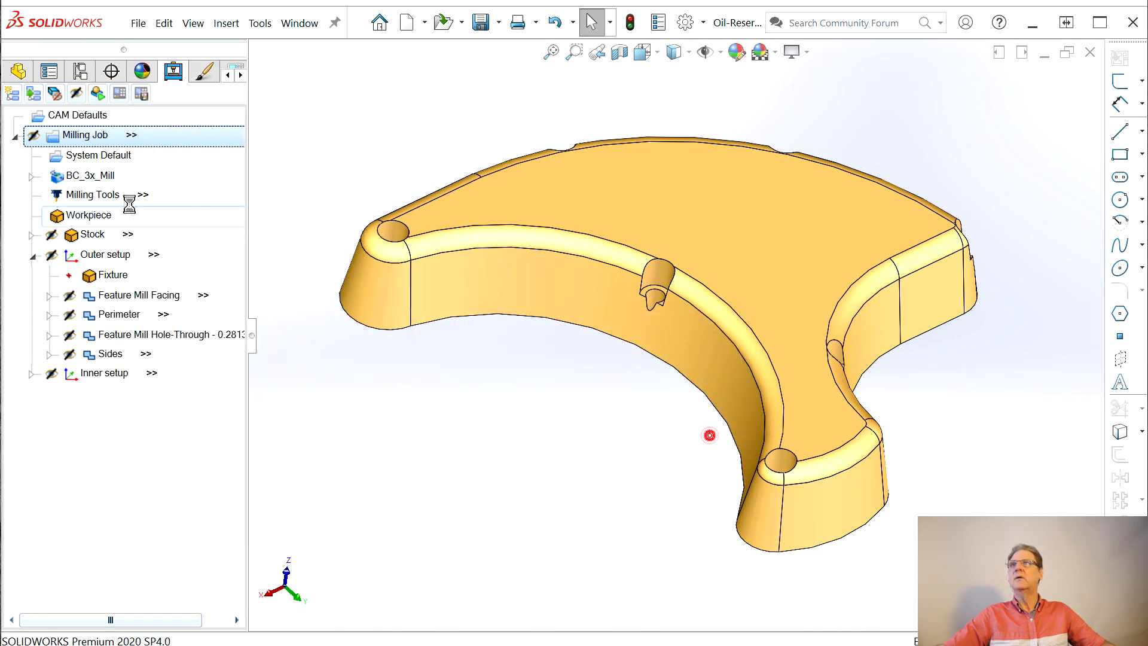
# Move the Gasket surface operation after Feature 3 Axis in the Milling Job's machining order
pyautogui.rightClick(73, 143)
pyautogui.click(128, 167)
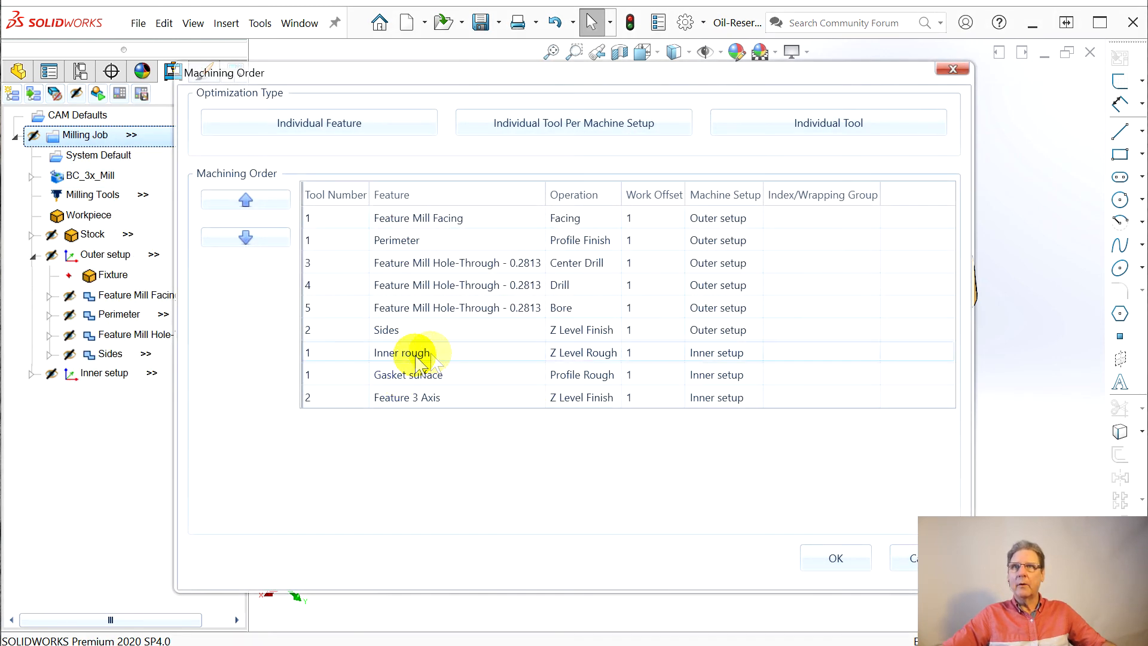
pyautogui.click(417, 375)
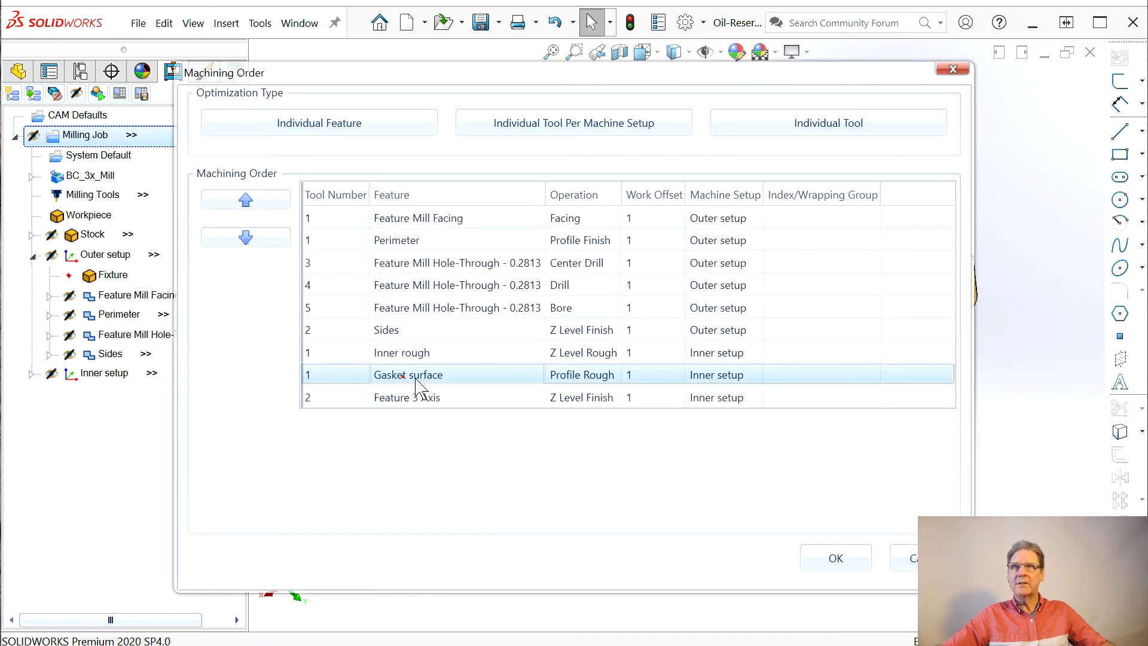
pyautogui.click(245, 238)
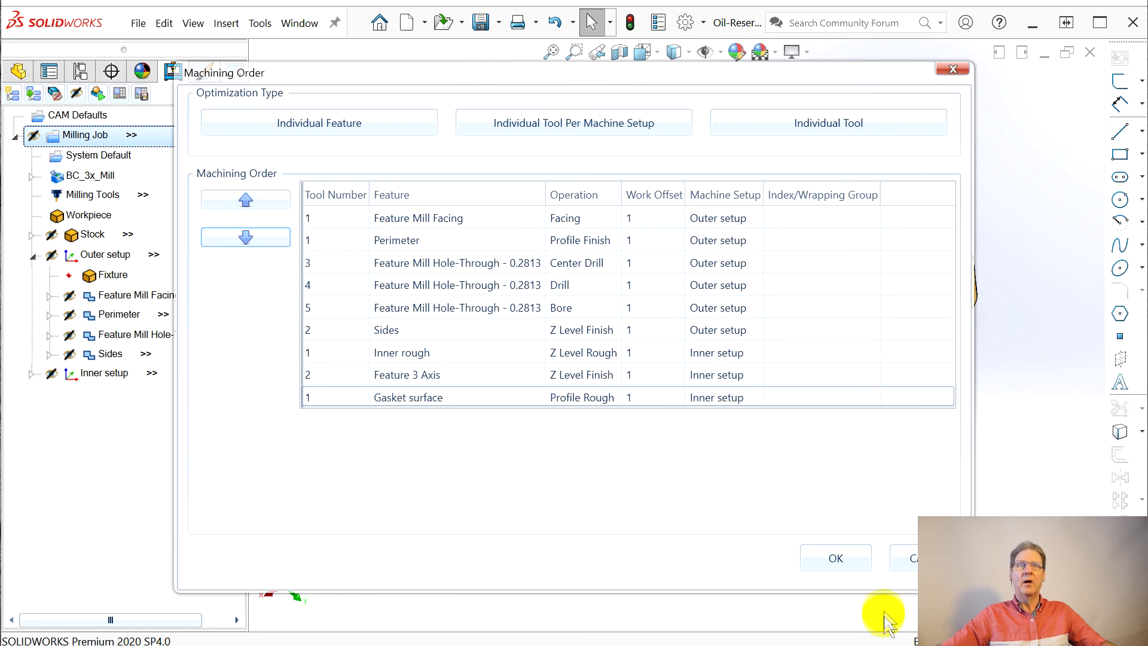
pyautogui.click(820, 559)
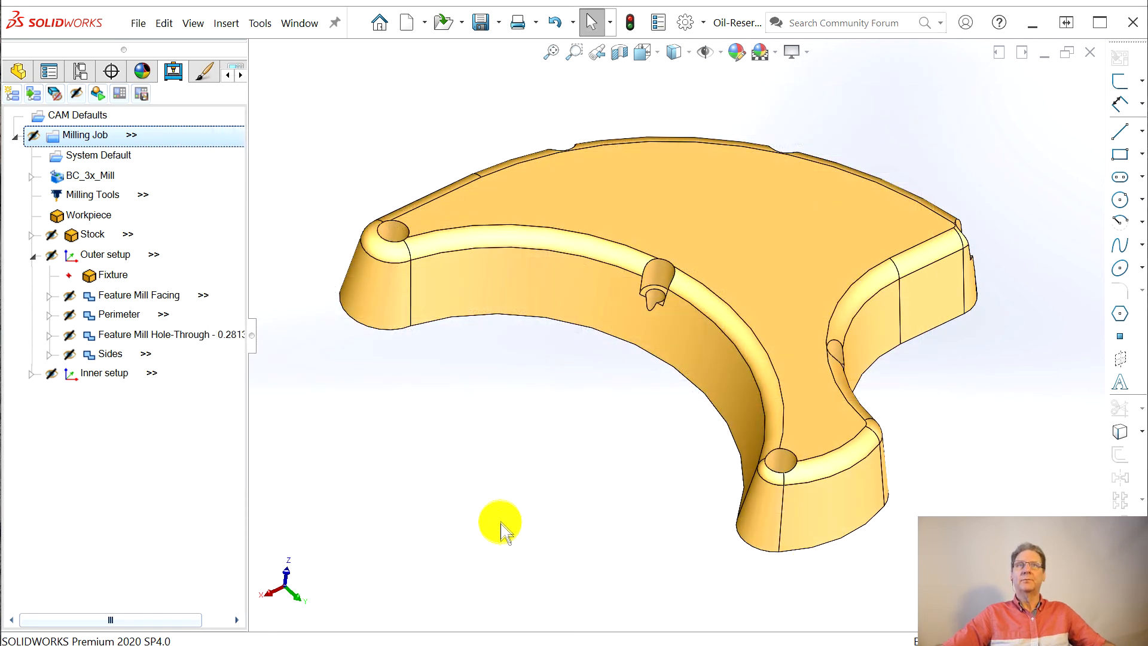
# Start the machining simulation of the reordered job, hide the toolpath display, and fast-forward through all operations
pyautogui.click(98, 94)
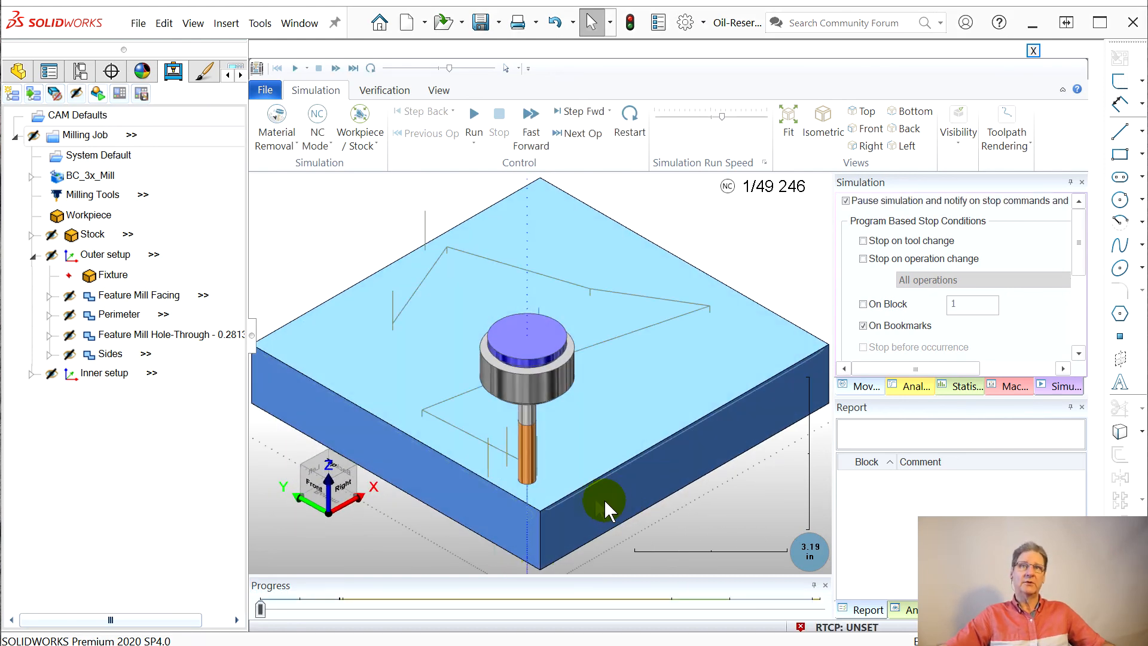
pyautogui.click(968, 126)
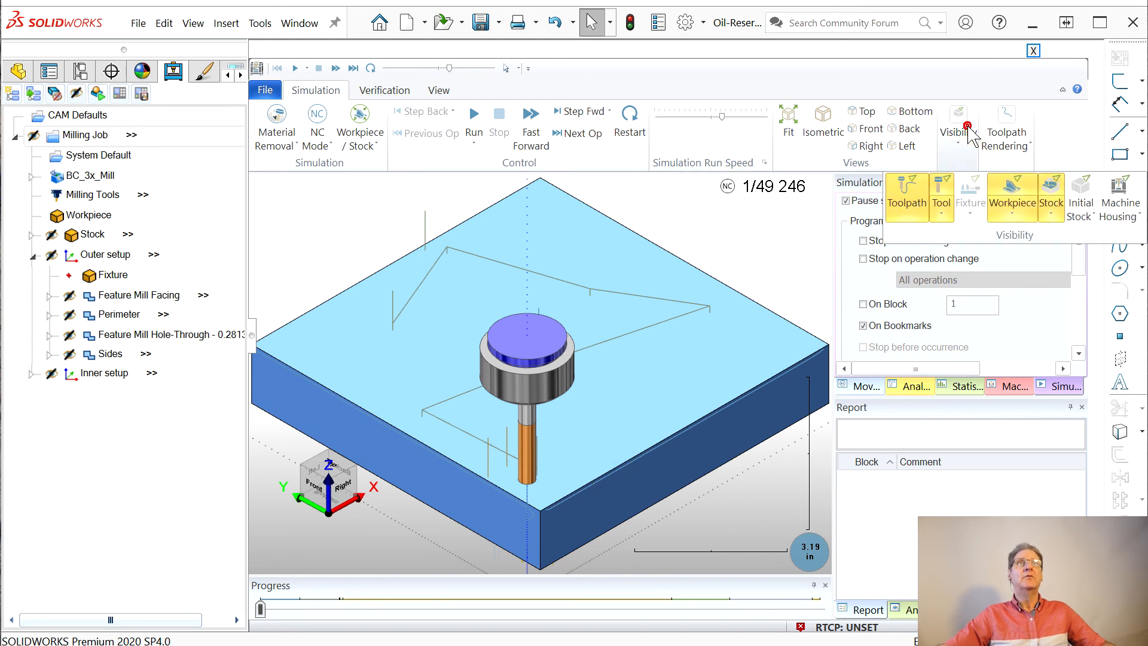
pyautogui.click(905, 197)
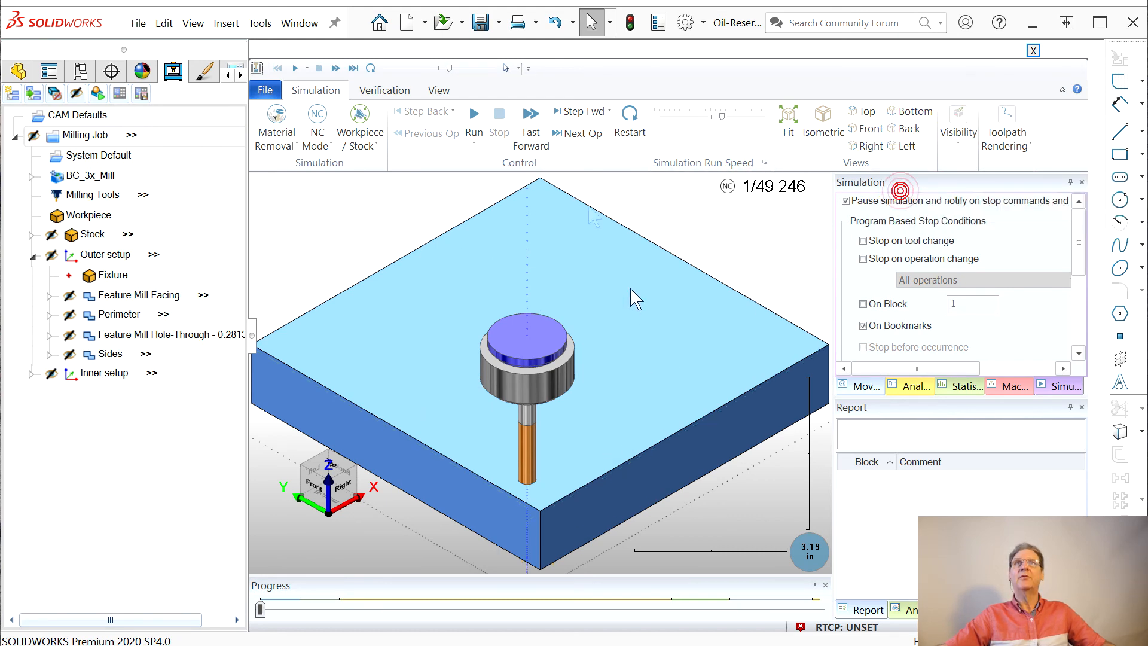
pyautogui.click(532, 119)
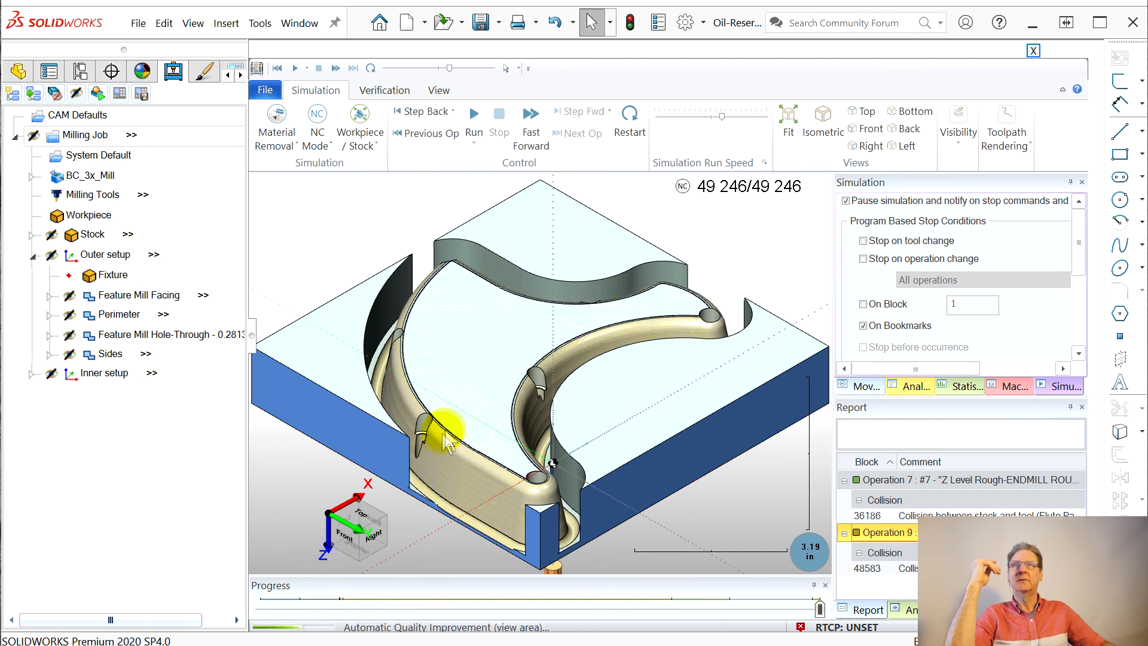
# Examine the simulated cut stock's outer walls, then inspect the pocket walls and gasket face up close
pyautogui.moveTo(453, 445); pyautogui.dragTo(476, 410, button='middle')
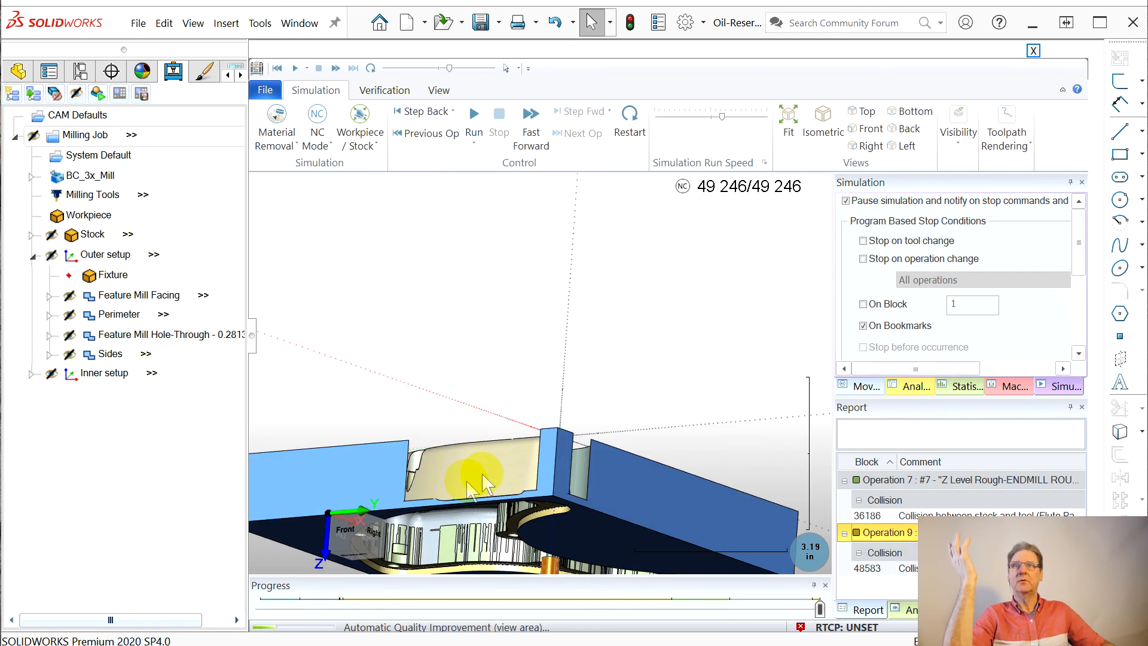
pyautogui.scroll(-3, 469, 489)
pyautogui.moveTo(506, 441); pyautogui.dragTo(531, 357, button='middle')
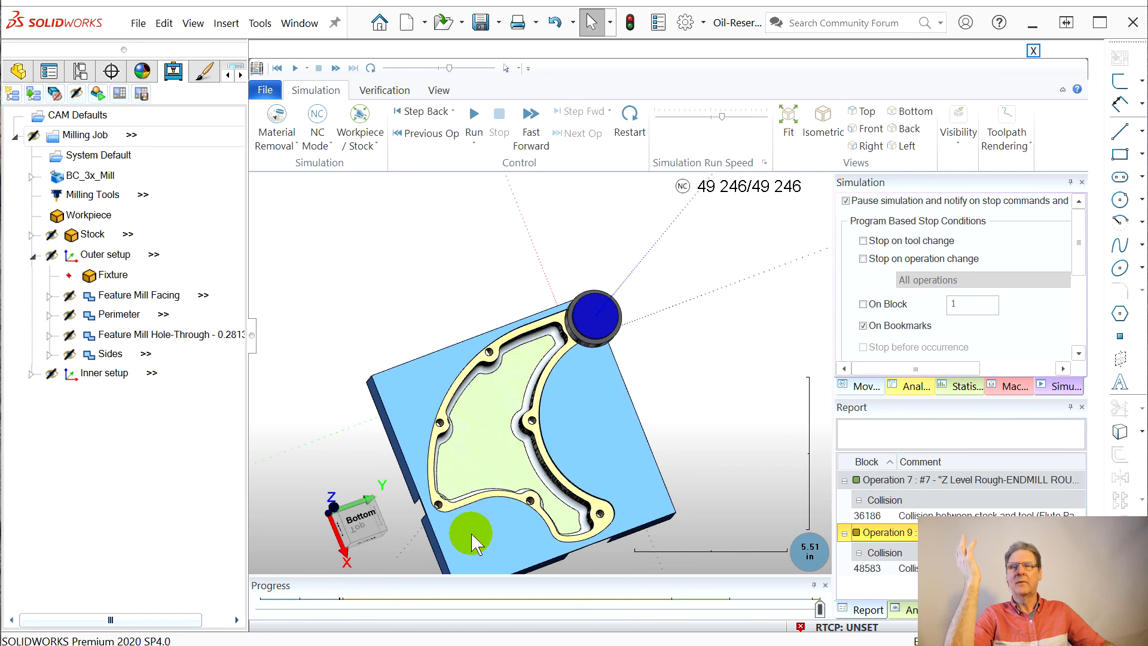
pyautogui.moveTo(458, 529); pyautogui.dragTo(445, 481, button='middle')
pyautogui.keyDown('shift'); pyautogui.moveTo(451, 522); pyautogui.dragTo(456, 407, button='middle'); pyautogui.keyUp('shift')
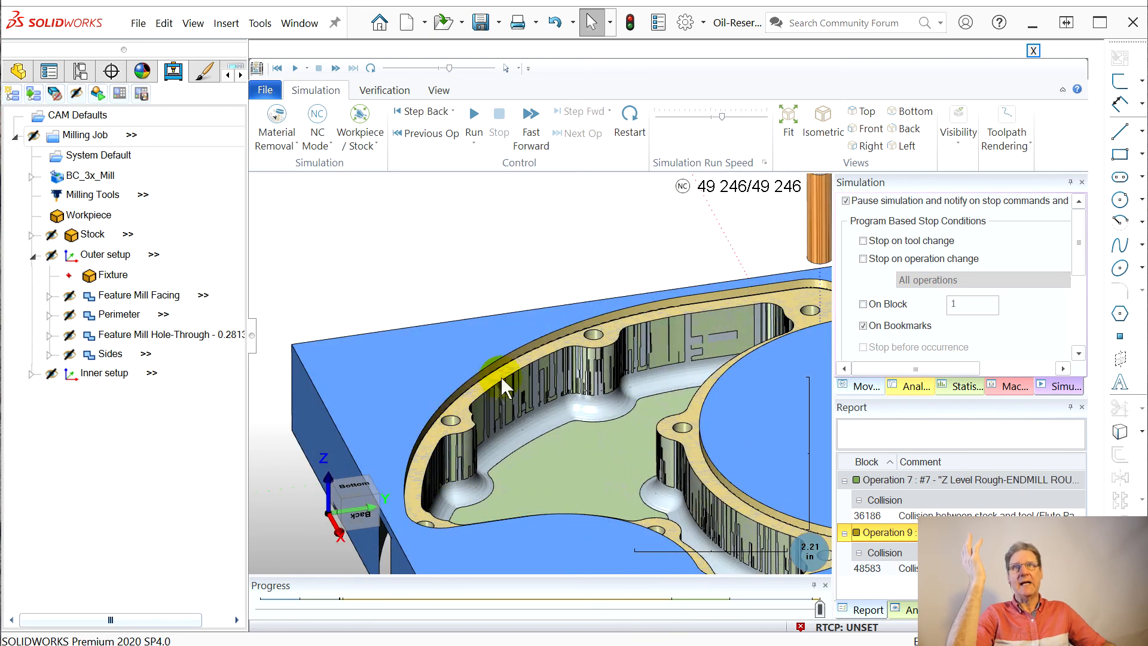
pyautogui.scroll(5, 490, 414)
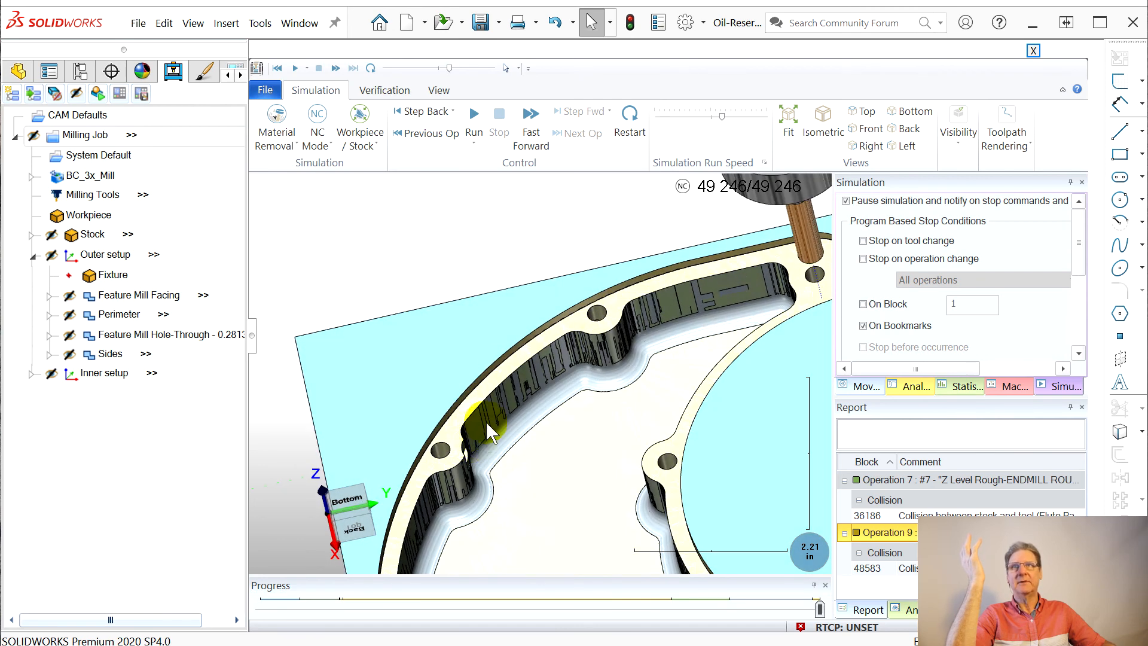
pyautogui.scroll(5, 507, 365)
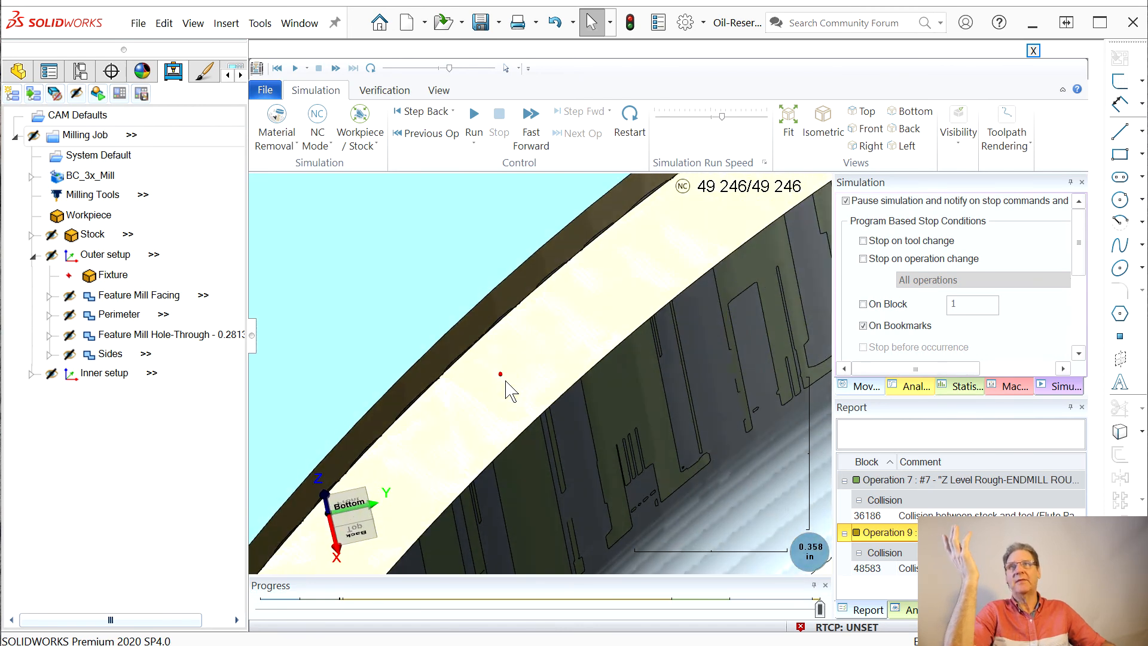
pyautogui.moveTo(511, 326); pyautogui.dragTo(495, 340, button='middle')
pyautogui.scroll(-15, 453, 545)
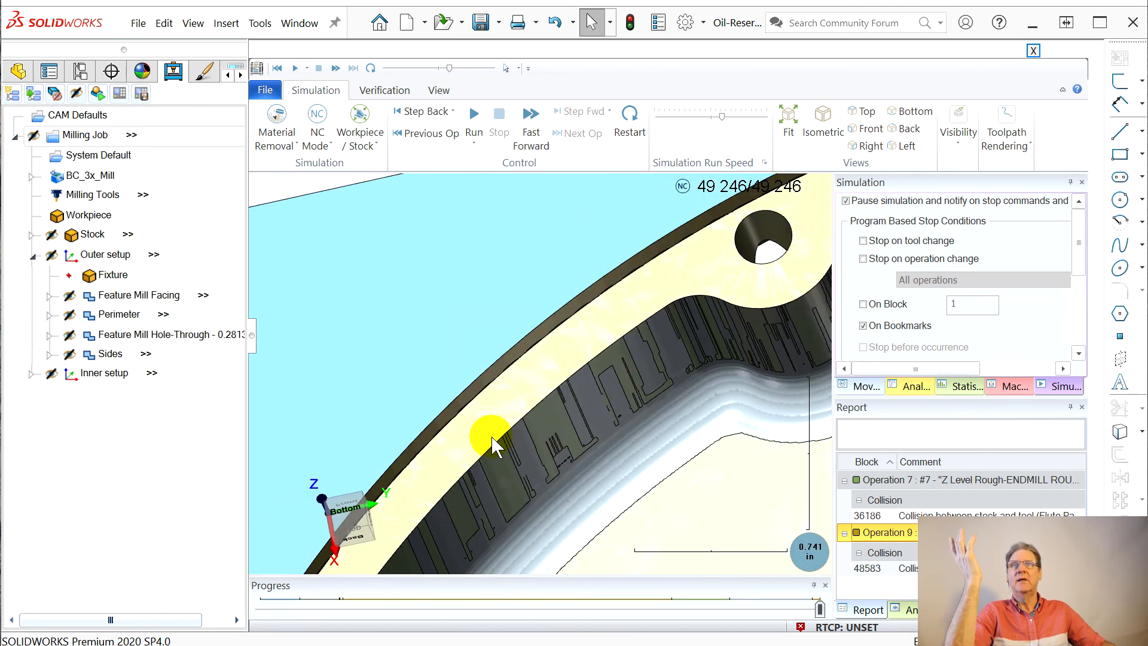
# Inspect the whole simulated stock from the pocket side, the outer side and the open back edge
pyautogui.keyDown('ctrl'); pyautogui.moveTo(534, 449); pyautogui.dragTo(545, 373, button='middle'); pyautogui.keyUp('ctrl')
pyautogui.moveTo(644, 558); pyautogui.dragTo(615, 555, button='middle')
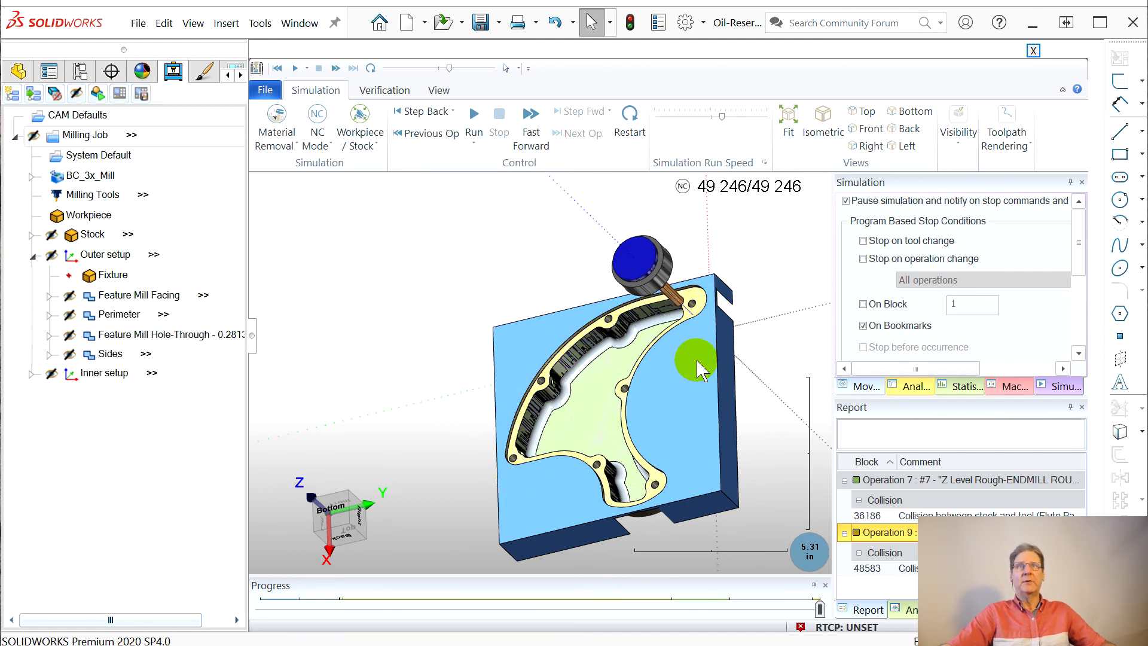
pyautogui.scroll(-1, 697, 359)
pyautogui.scroll(1, 626, 363)
pyautogui.moveTo(567, 376); pyautogui.dragTo(590, 321, button='middle')
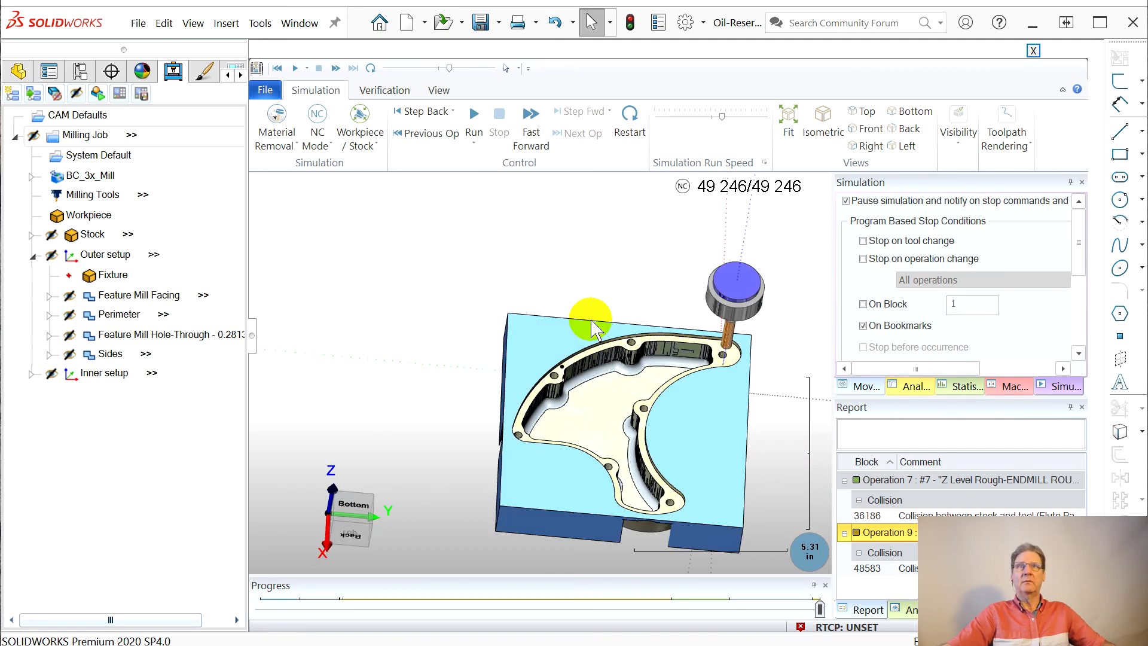
pyautogui.click(712, 407)
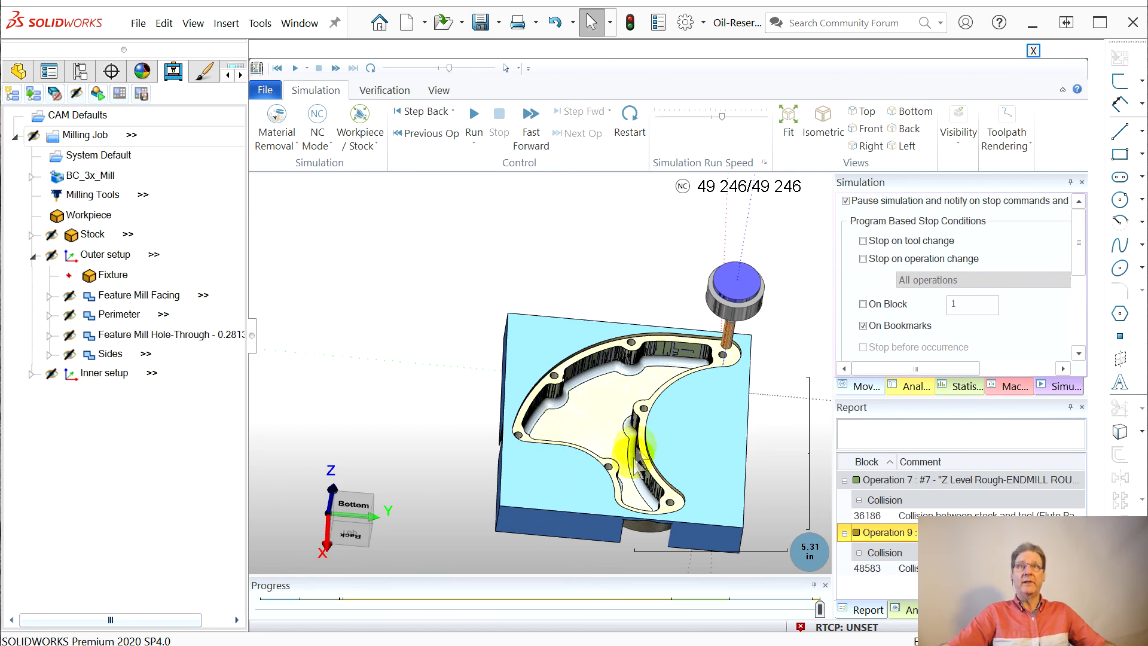
pyautogui.moveTo(630, 541); pyautogui.dragTo(628, 306, button='middle')
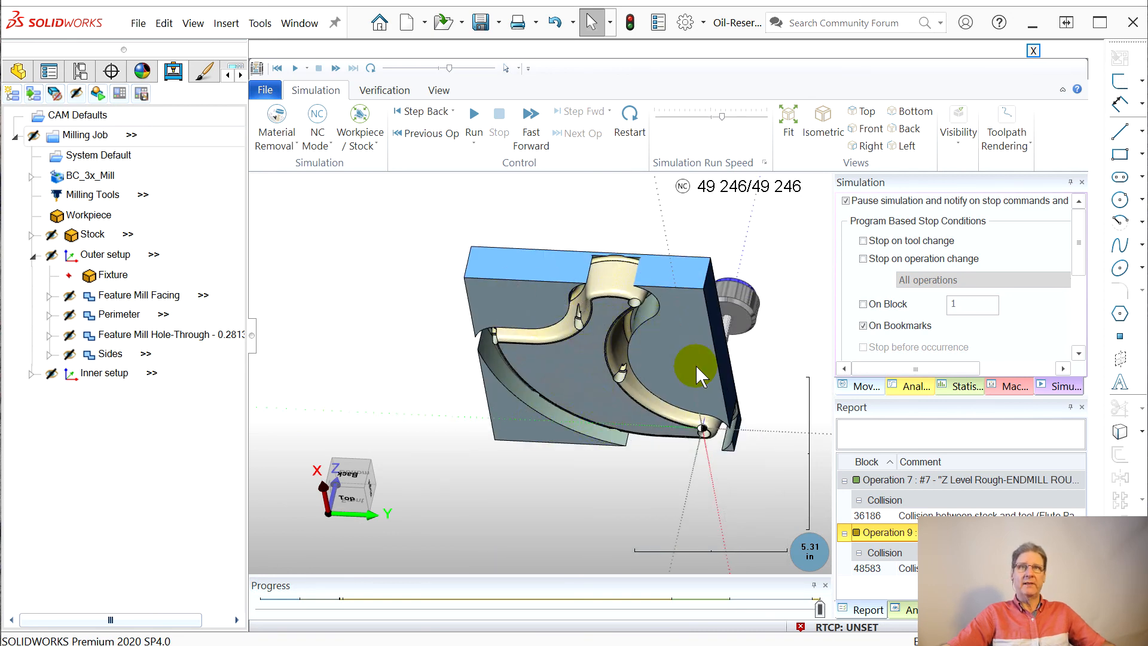
pyautogui.moveTo(604, 317); pyautogui.dragTo(613, 353, button='middle')
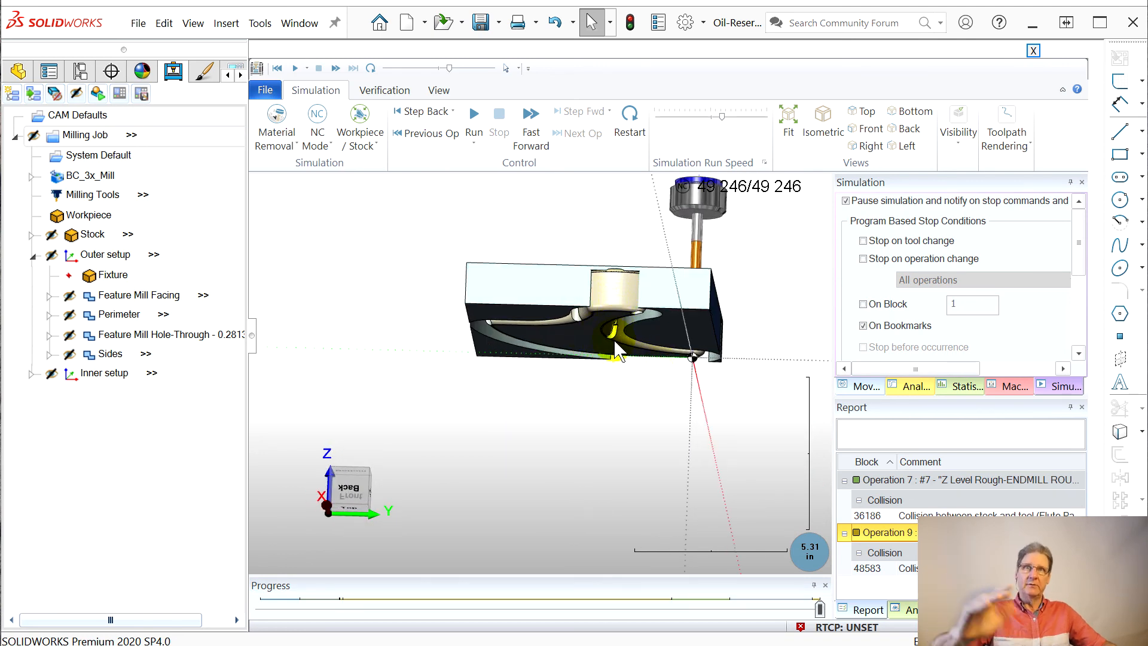
pyautogui.moveTo(587, 310); pyautogui.dragTo(625, 225, button='middle')
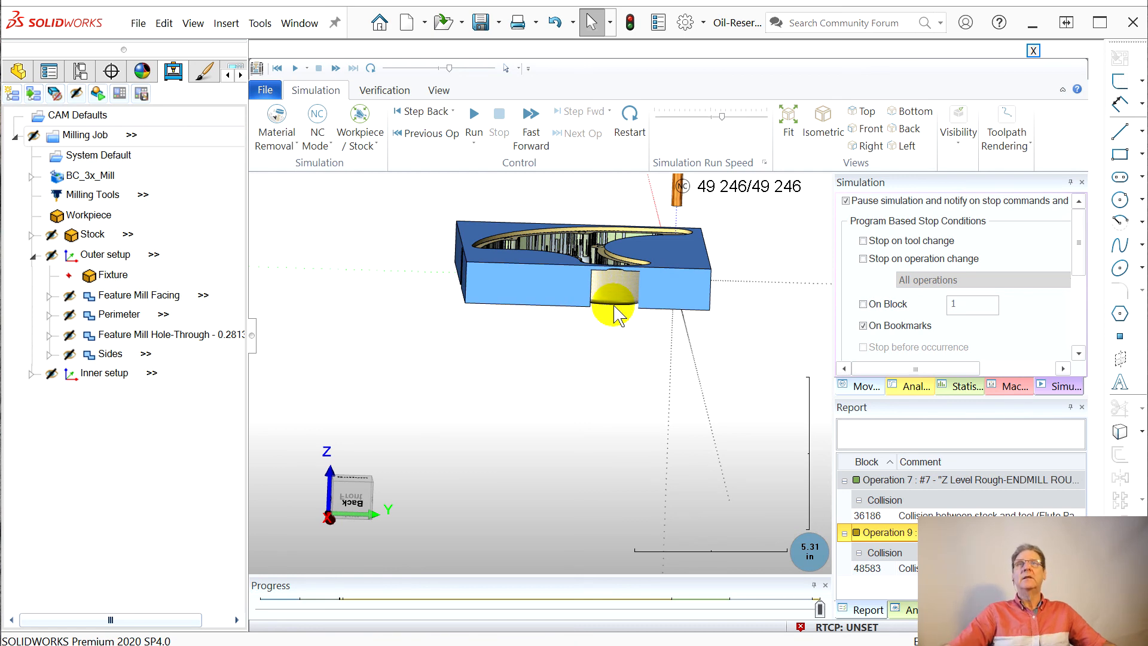
pyautogui.moveTo(576, 366); pyautogui.dragTo(577, 257, button='middle')
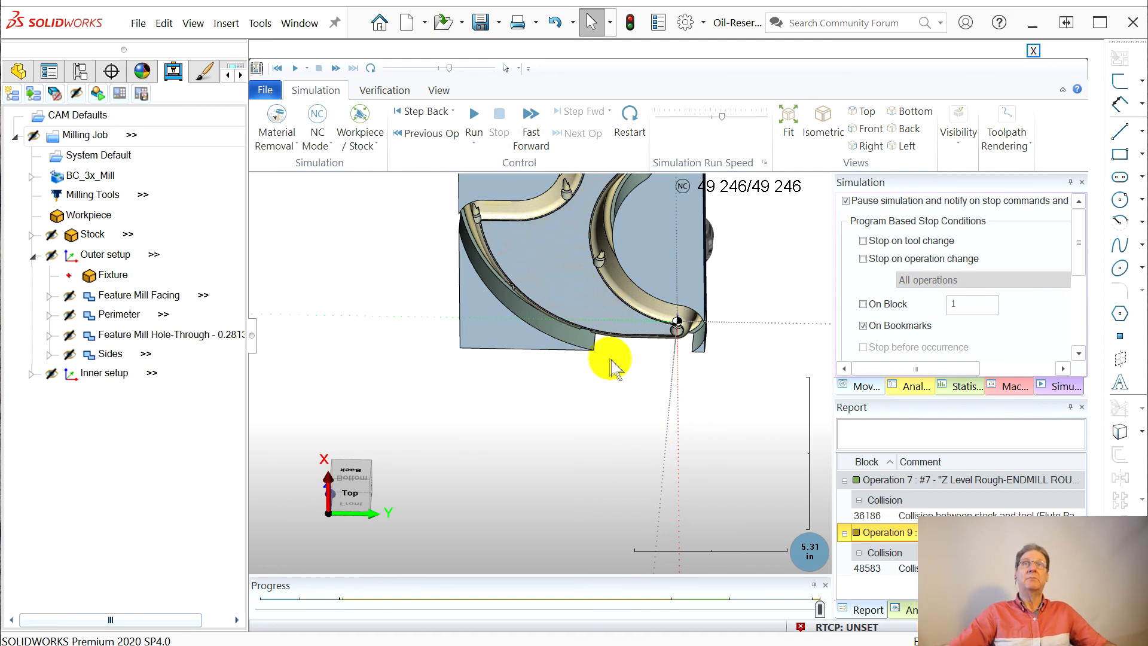
pyautogui.moveTo(611, 366); pyautogui.dragTo(591, 236, button='middle')
pyautogui.scroll(4, 592, 239)
pyautogui.scroll(-2, 601, 271)
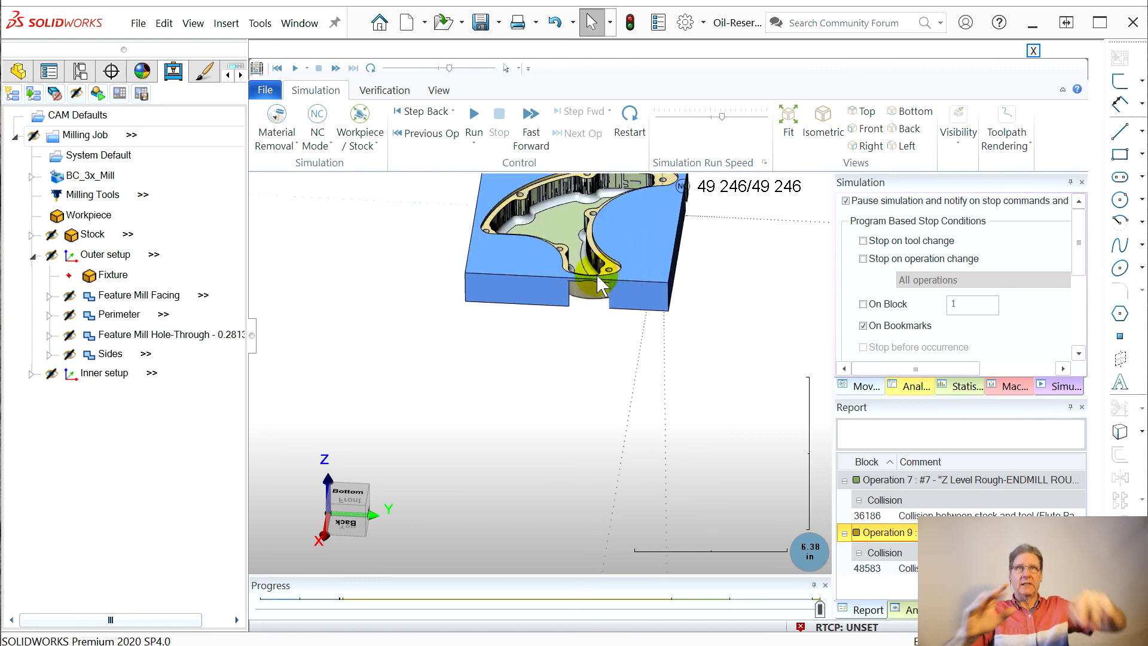
# Close the machining simulation and save the part, acknowledging the BobCAM demo mode notice
pyautogui.click(1035, 51)
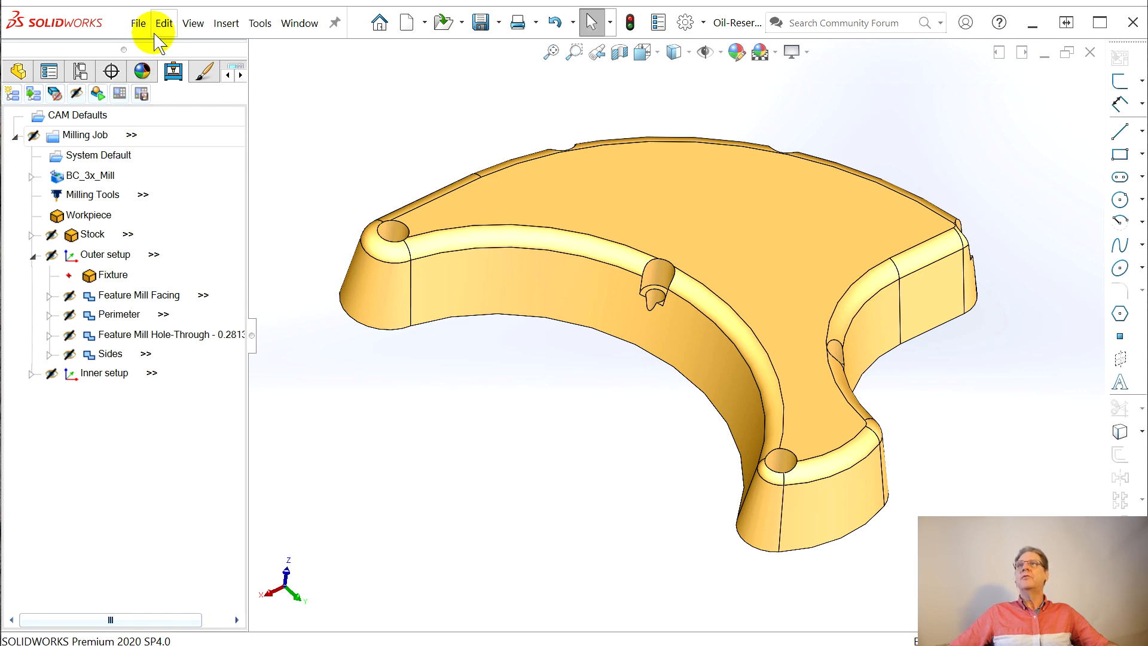
pyautogui.click(140, 24)
pyautogui.click(165, 221)
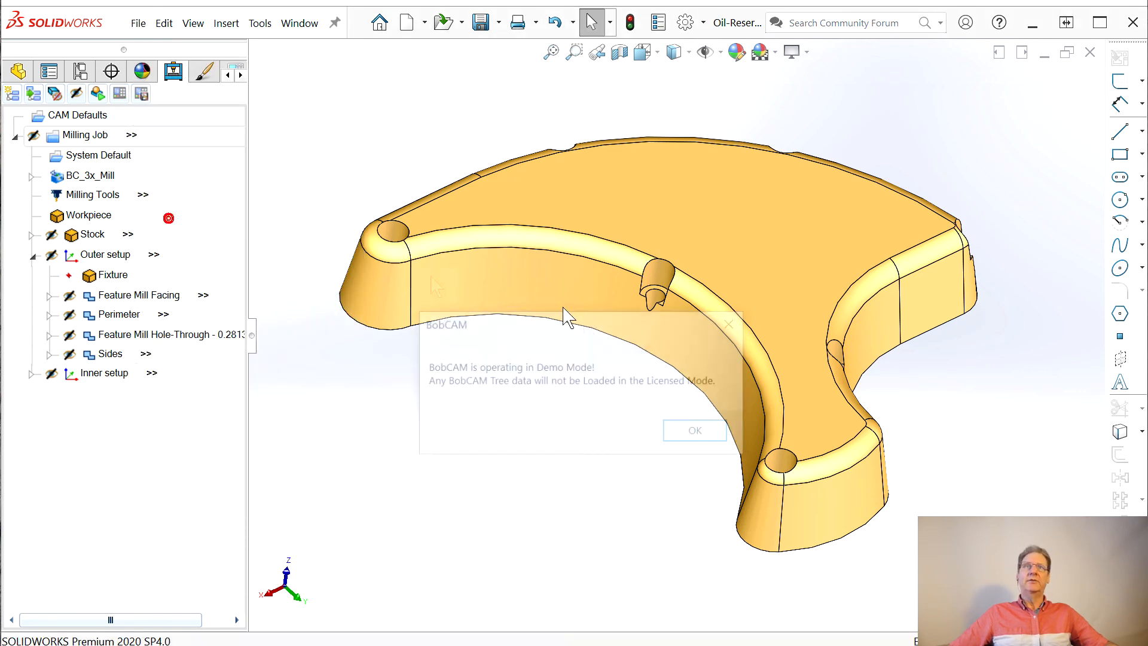
pyautogui.click(699, 433)
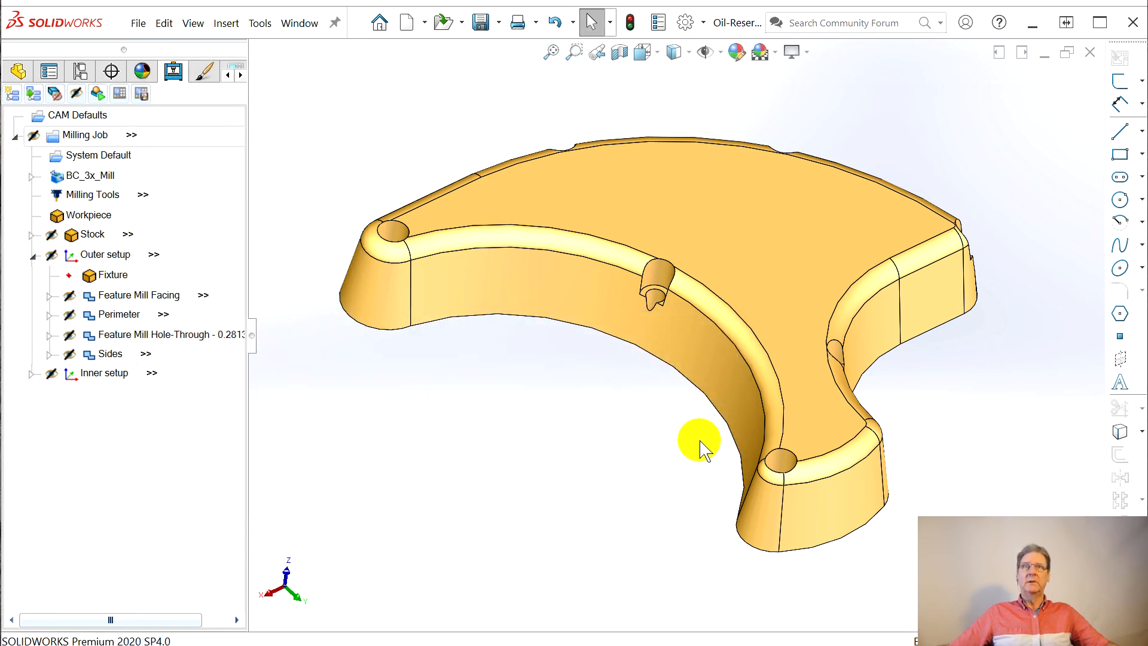